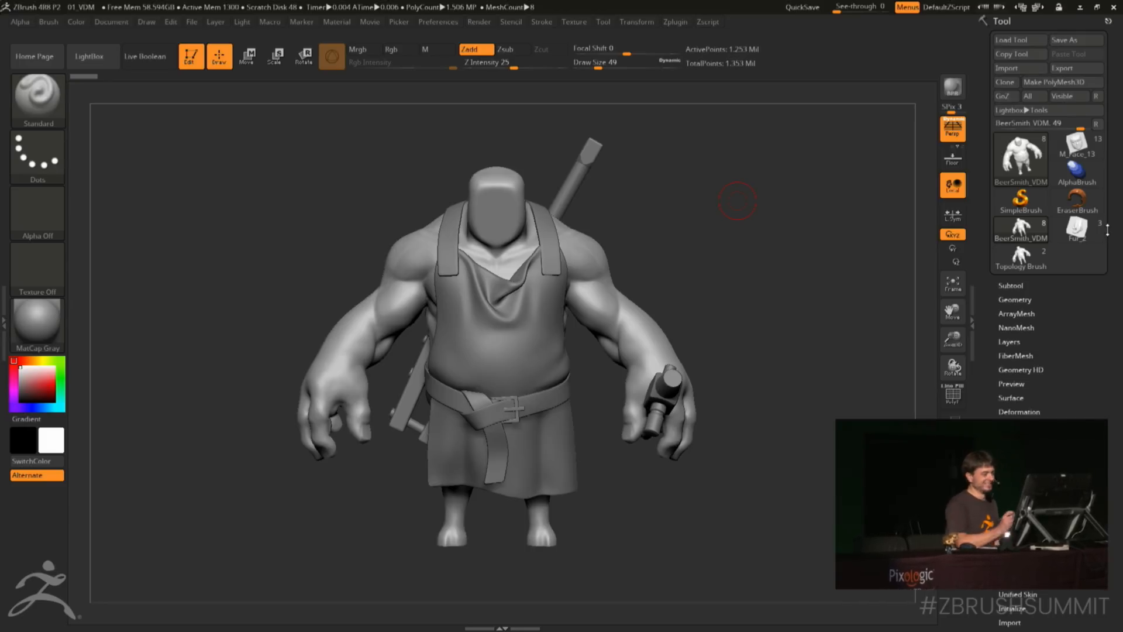
Switch to the M_Face tool and browse its face subtools backward from M_Face_12 to M_Face_01
left_click_drag(749, 304, 752, 295)
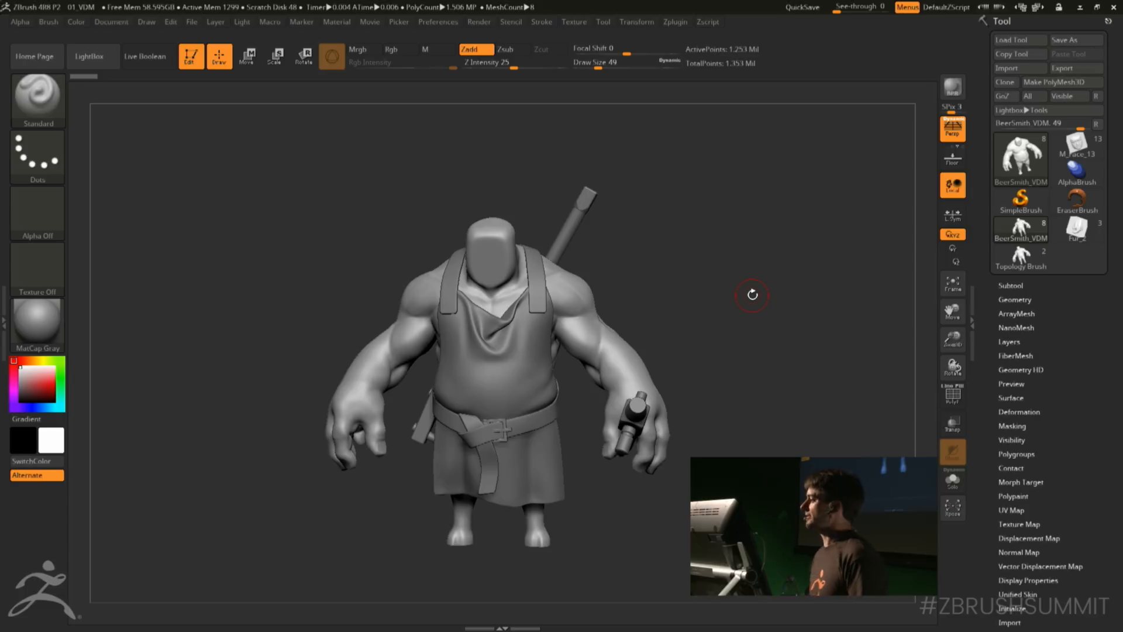
left_click(1077, 144)
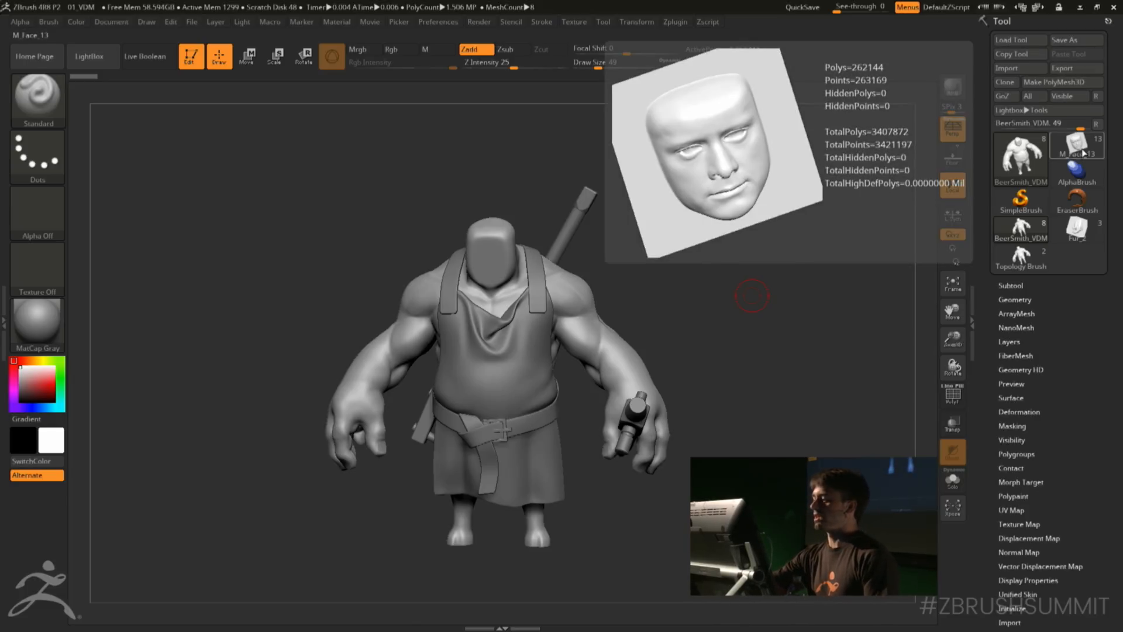
key("Up")
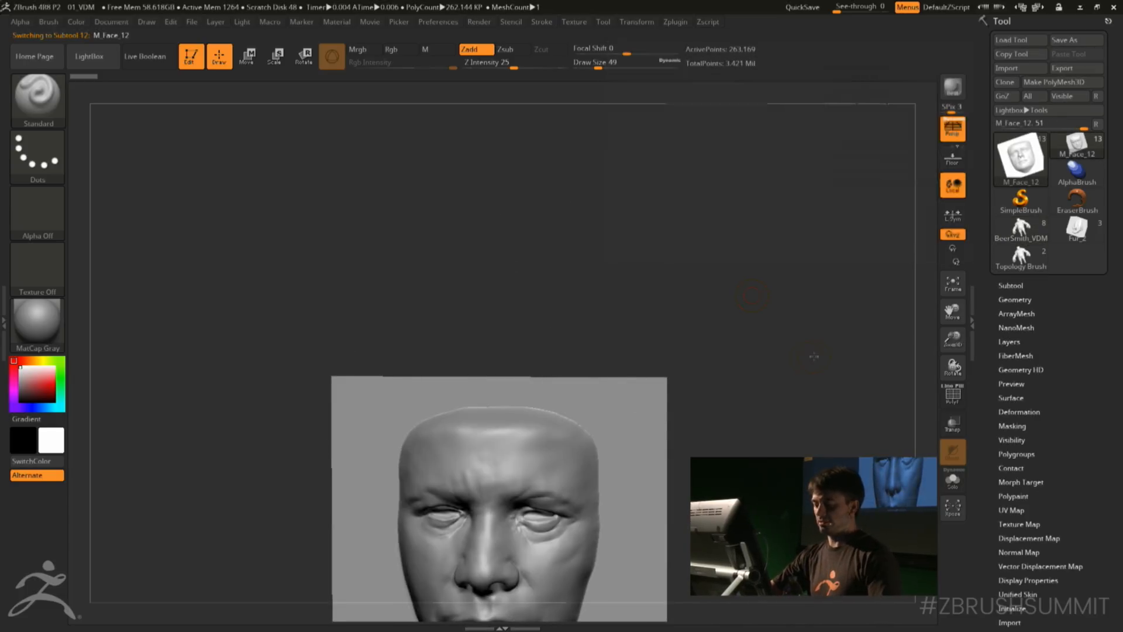
key("f")
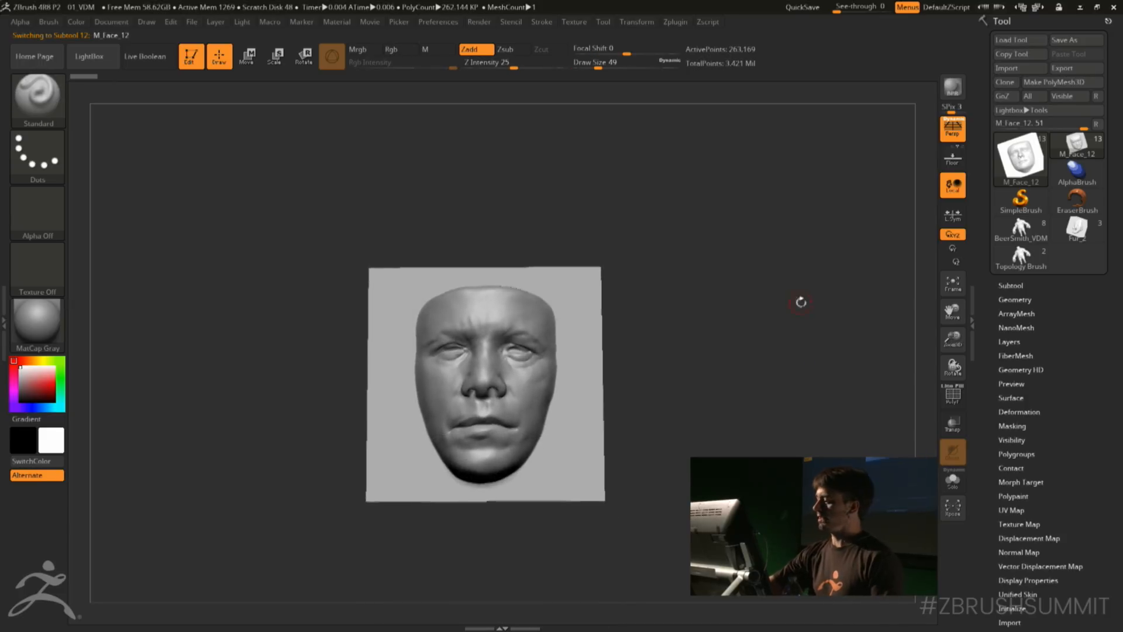
key("Up")
key("Up")
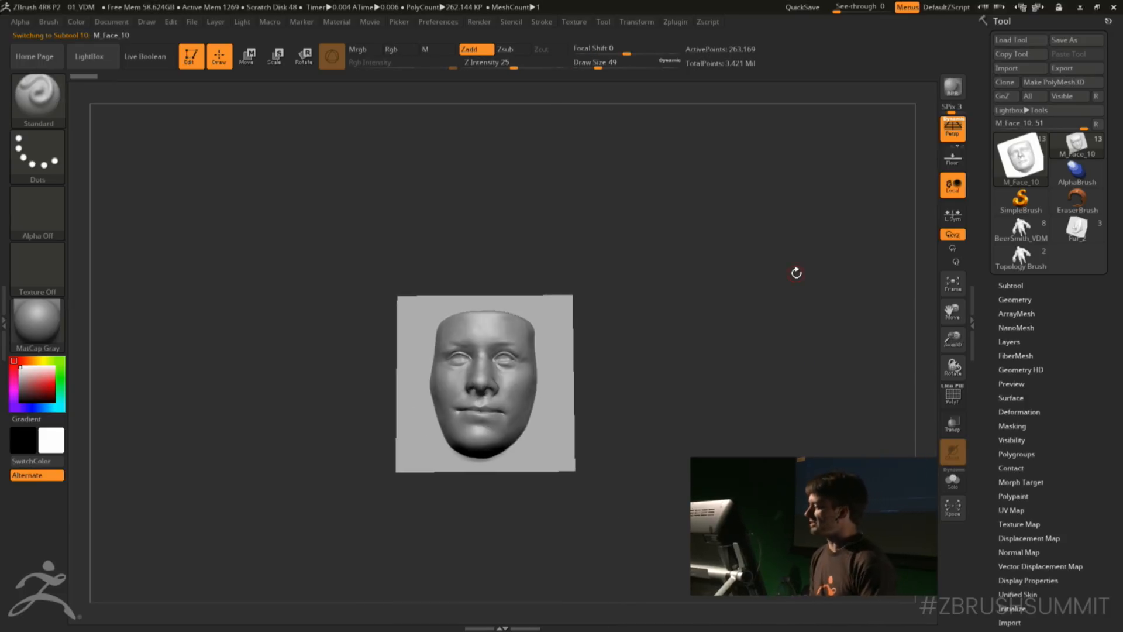
key("Up")
key("Up")
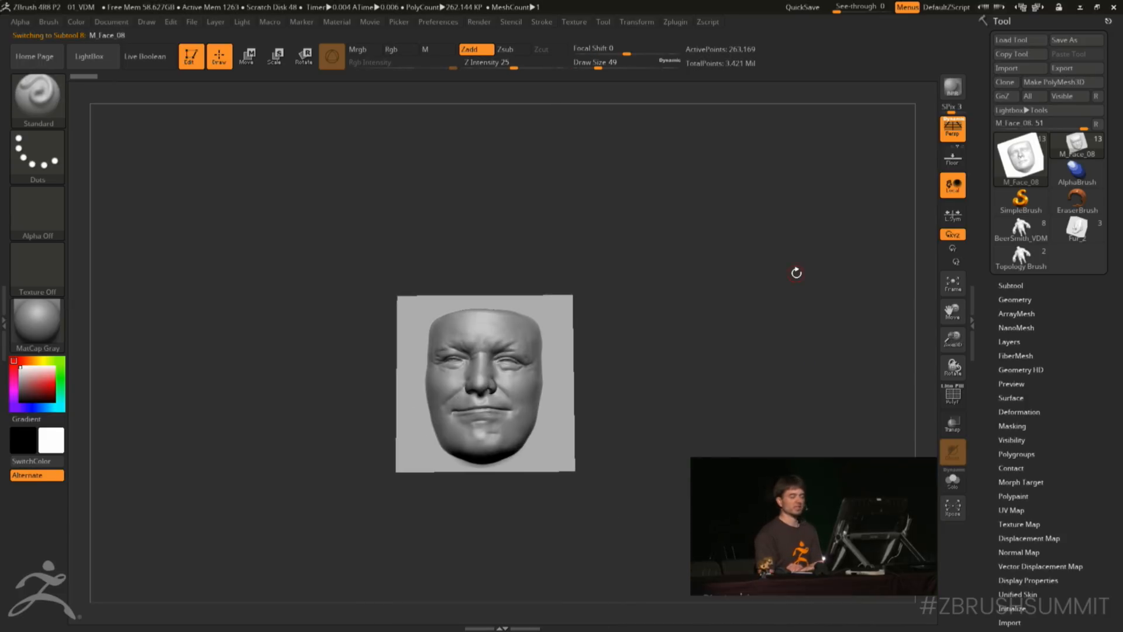
key("Up")
key("Up")
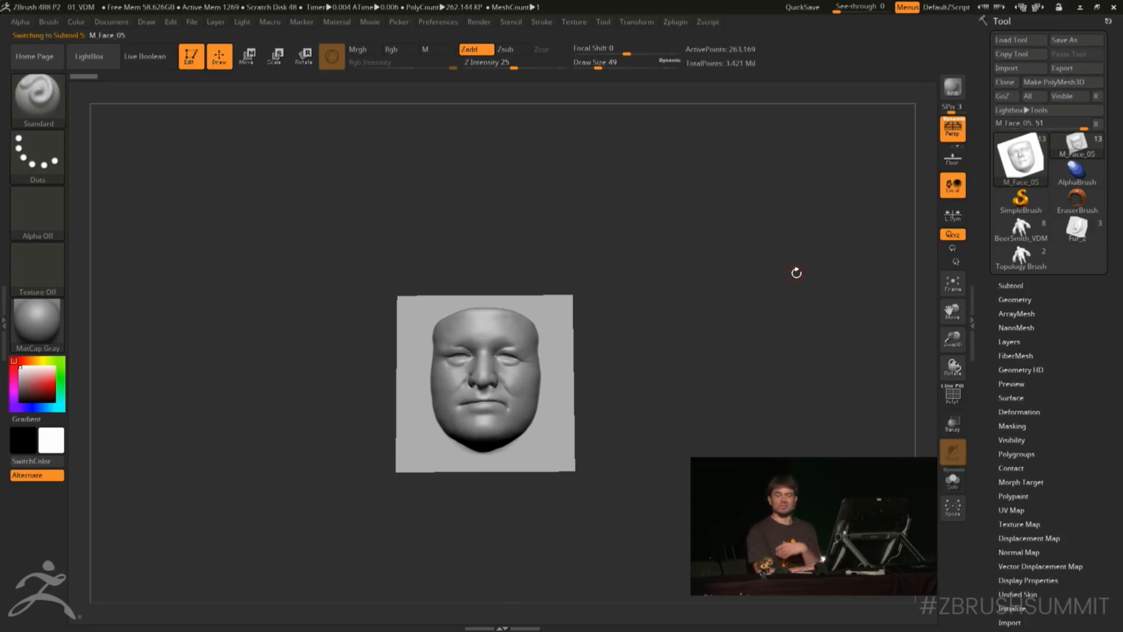
key("Up")
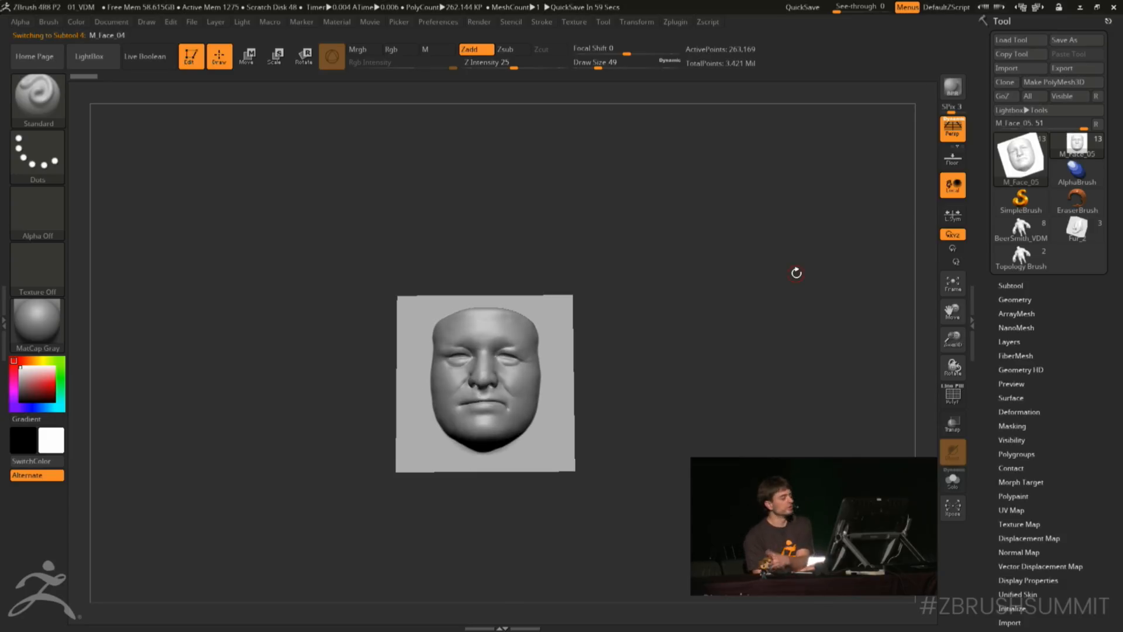
key("Up")
key("Up")
key("Up")
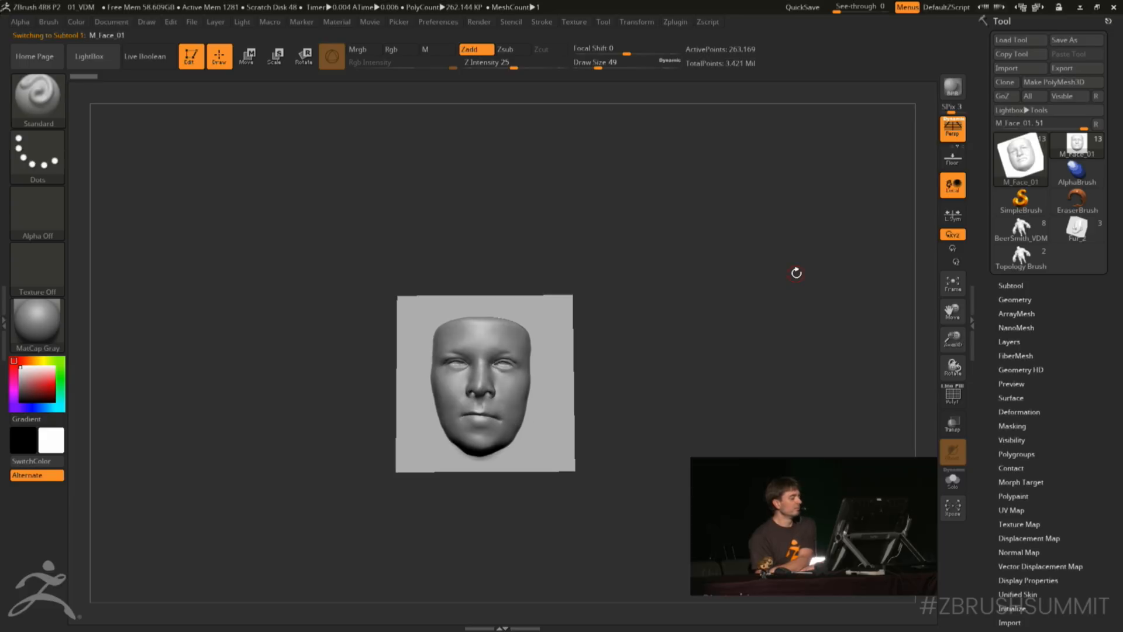
Browse the face subtools forward from M_Face_01 to M_Face_13 and back to M_Face_11
key("Down")
key("Down")
key("Down")
key("Down")
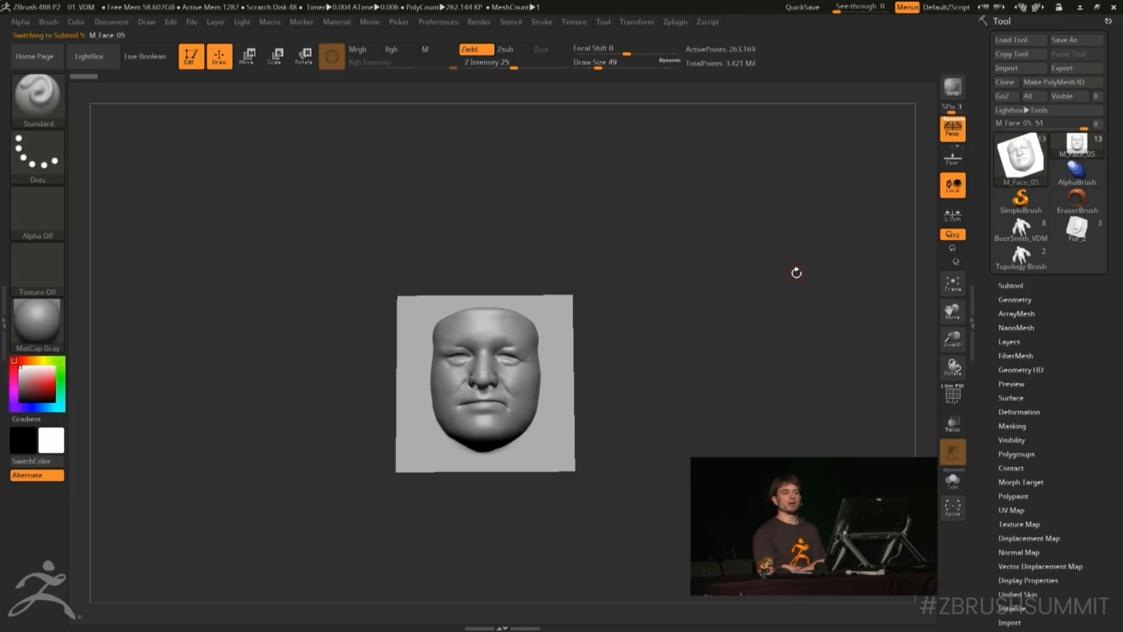
key("Down")
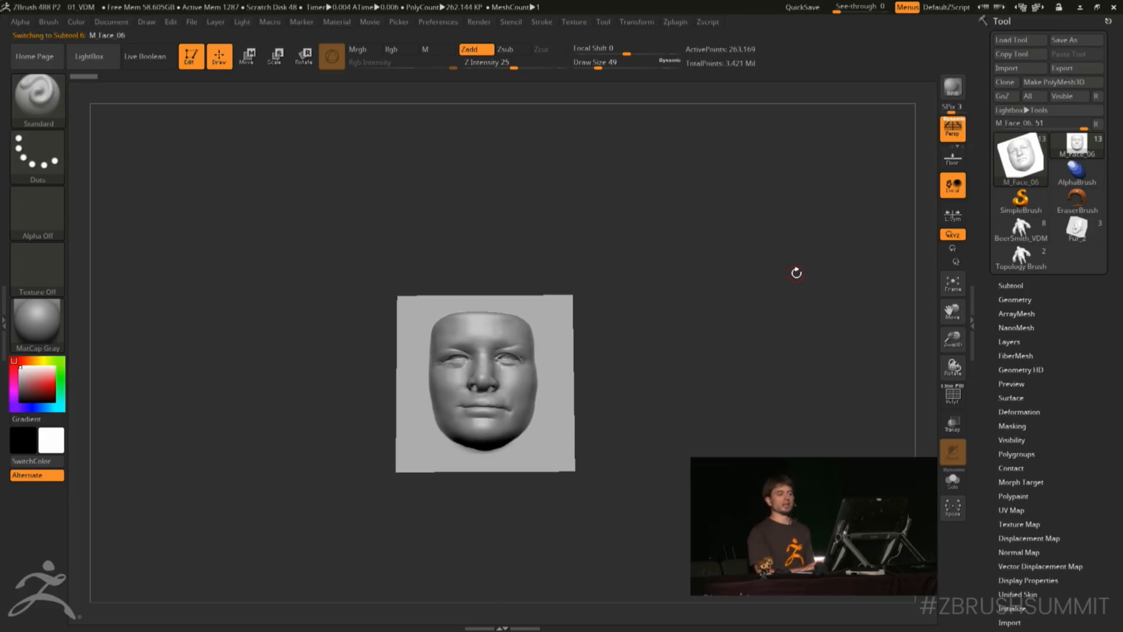
key("Down")
key("Down")
key("Down")
key("Down")
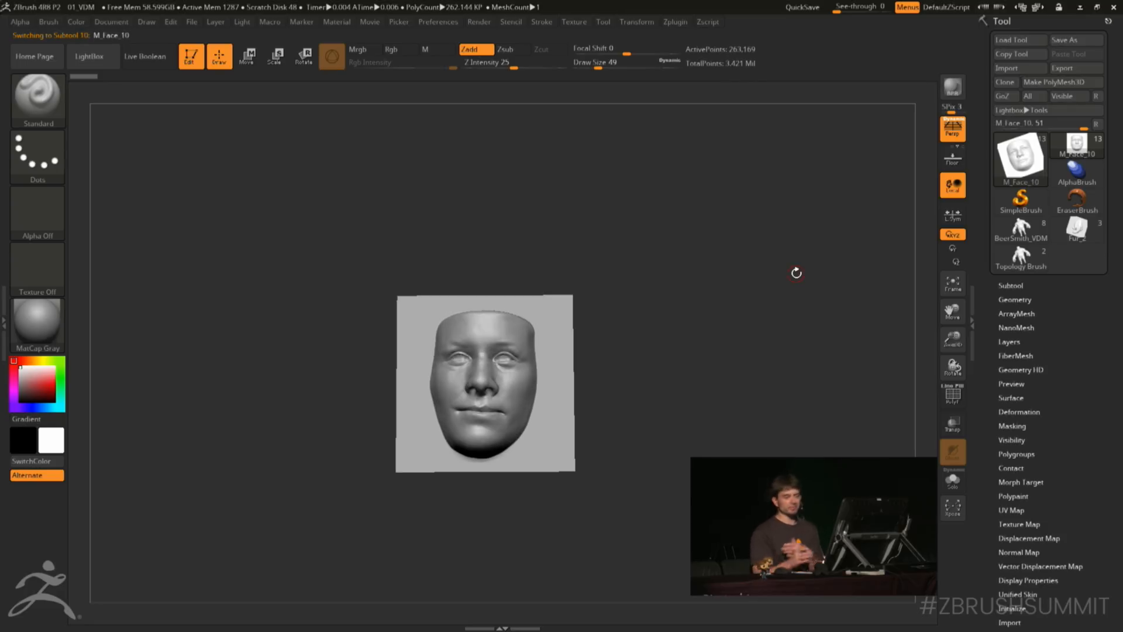
key("Down")
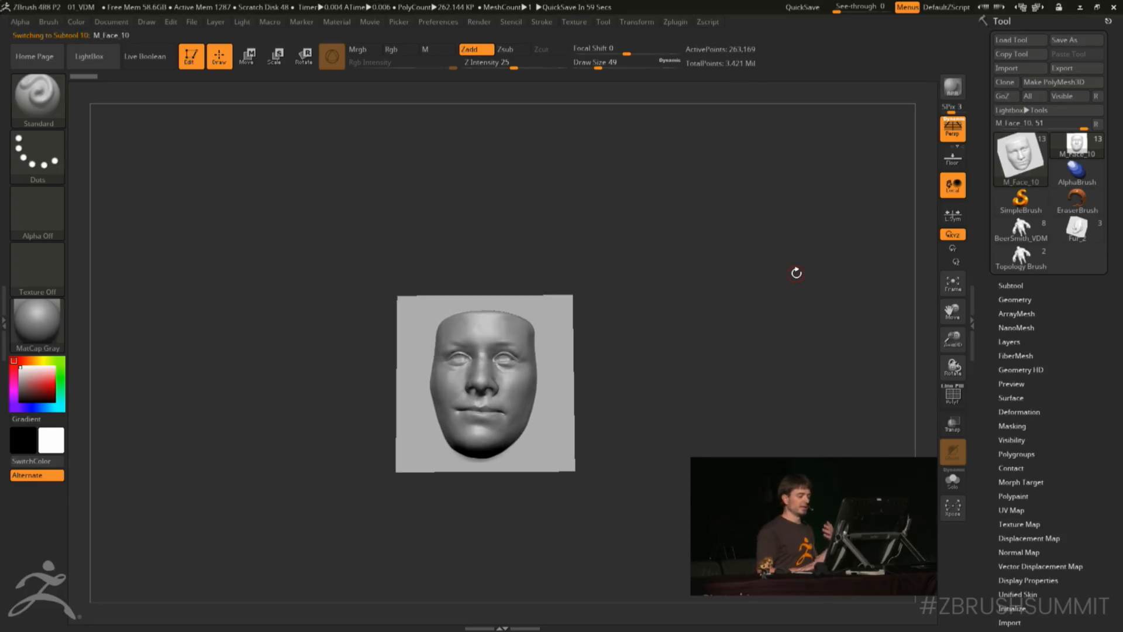
key("Down")
key("Down")
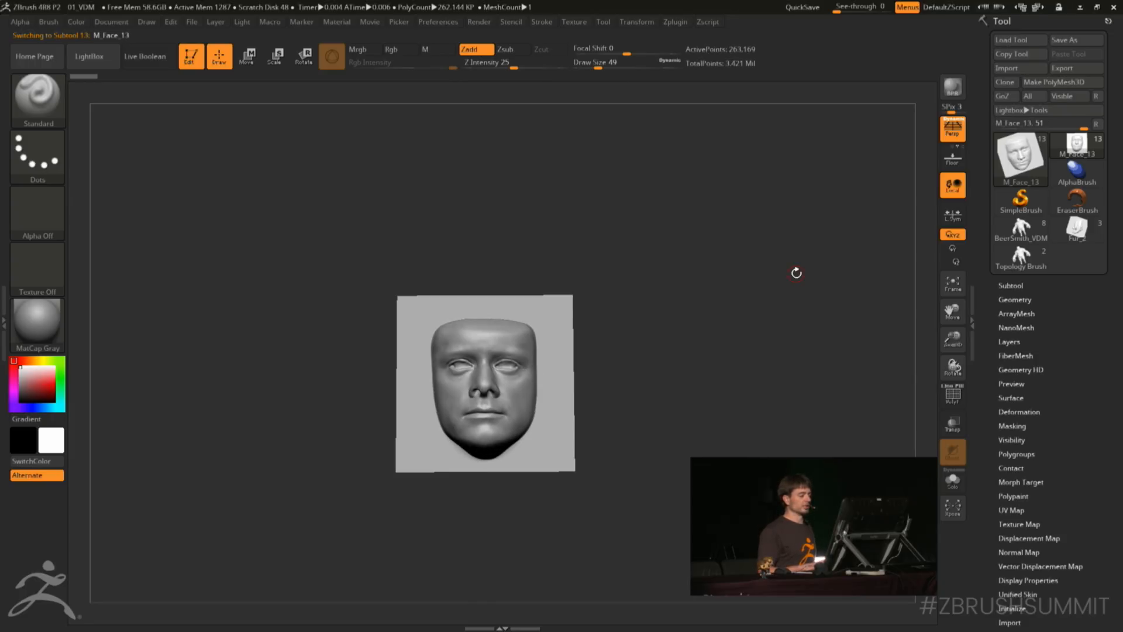
key("Up")
key("Up")
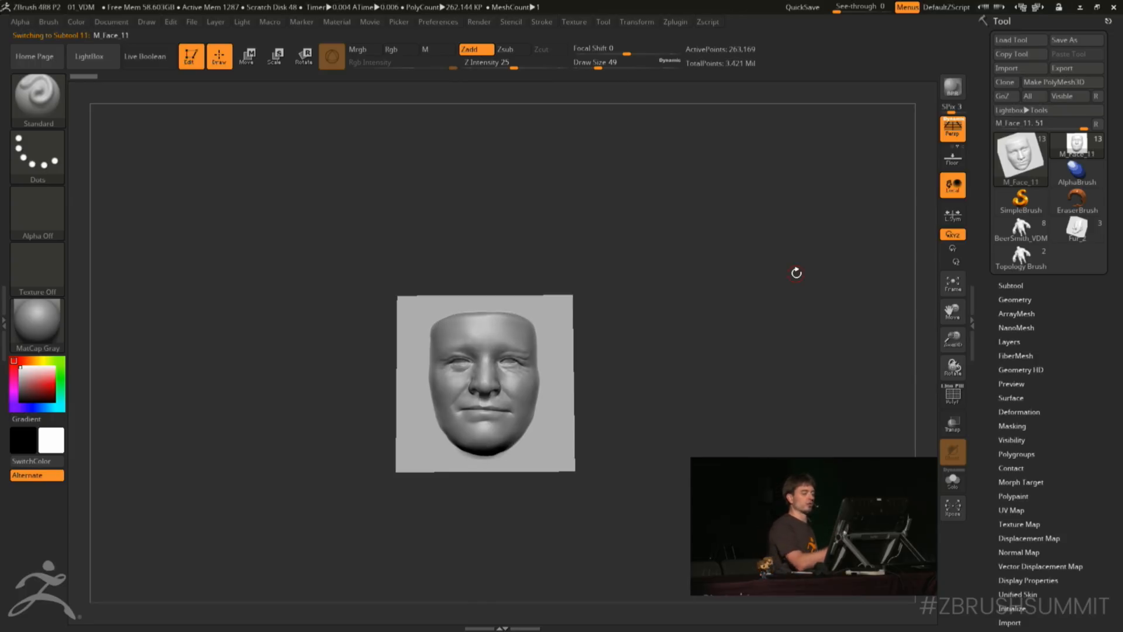
Switch back to the BeerSmith_VDM character and choose the IMM_VDMFaces brush
left_click(1021, 230)
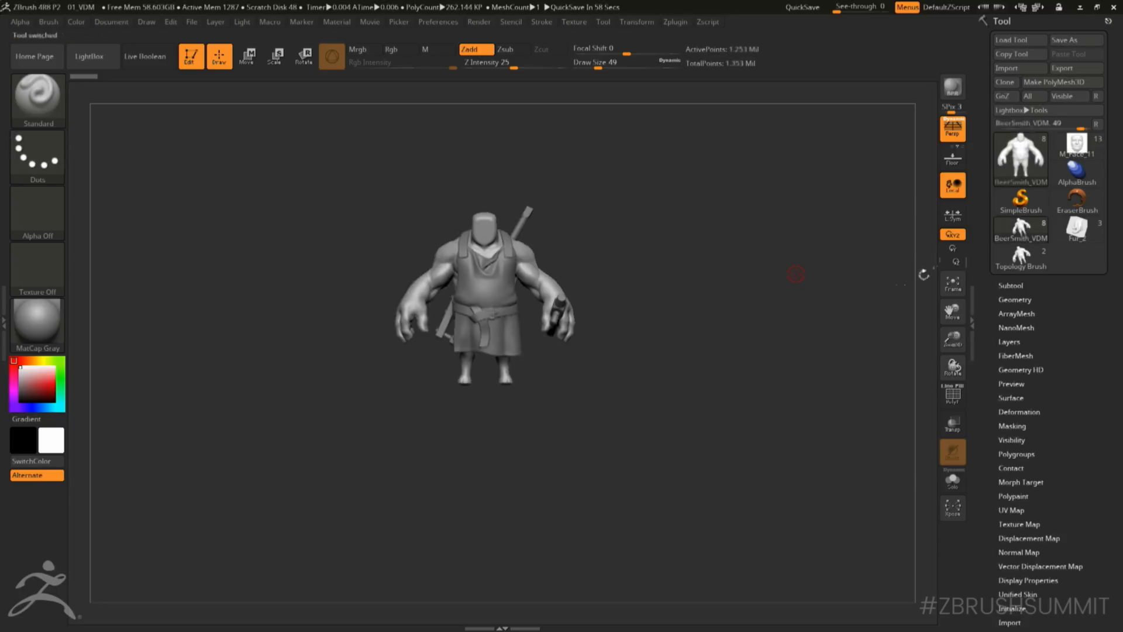
left_click_drag(716, 356, 733, 378, "alt")
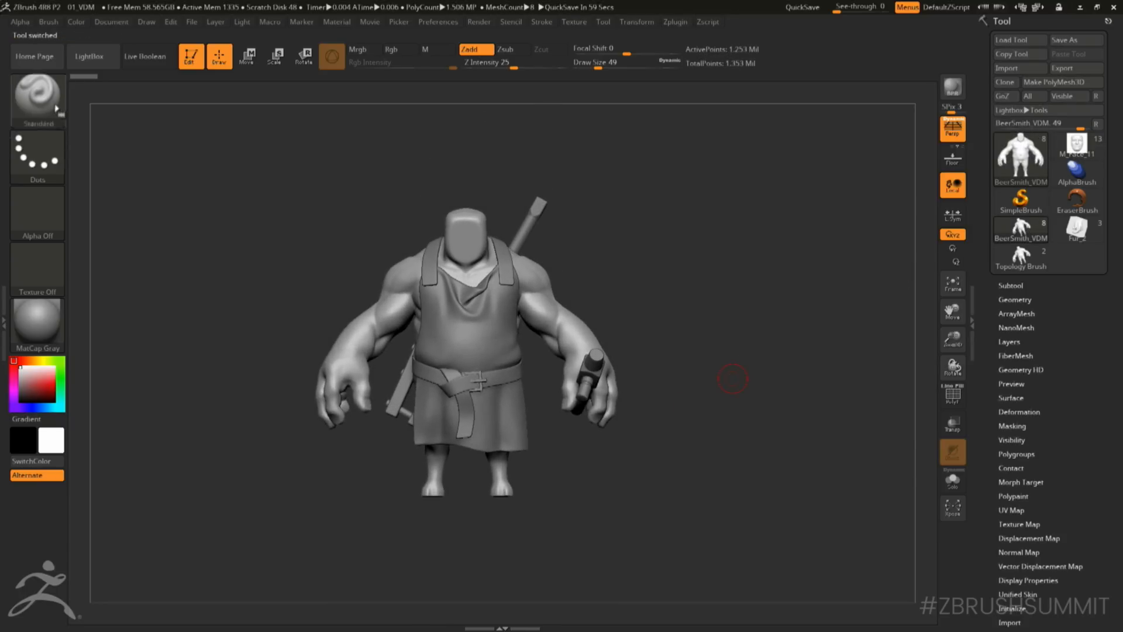
left_click(37, 96)
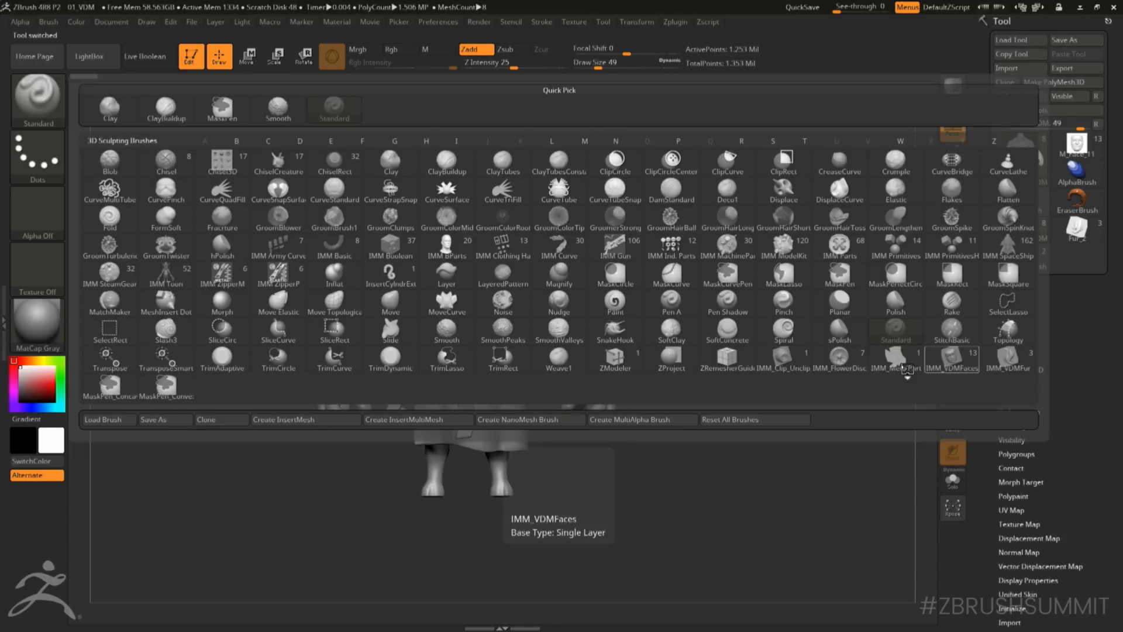
left_click(908, 366)
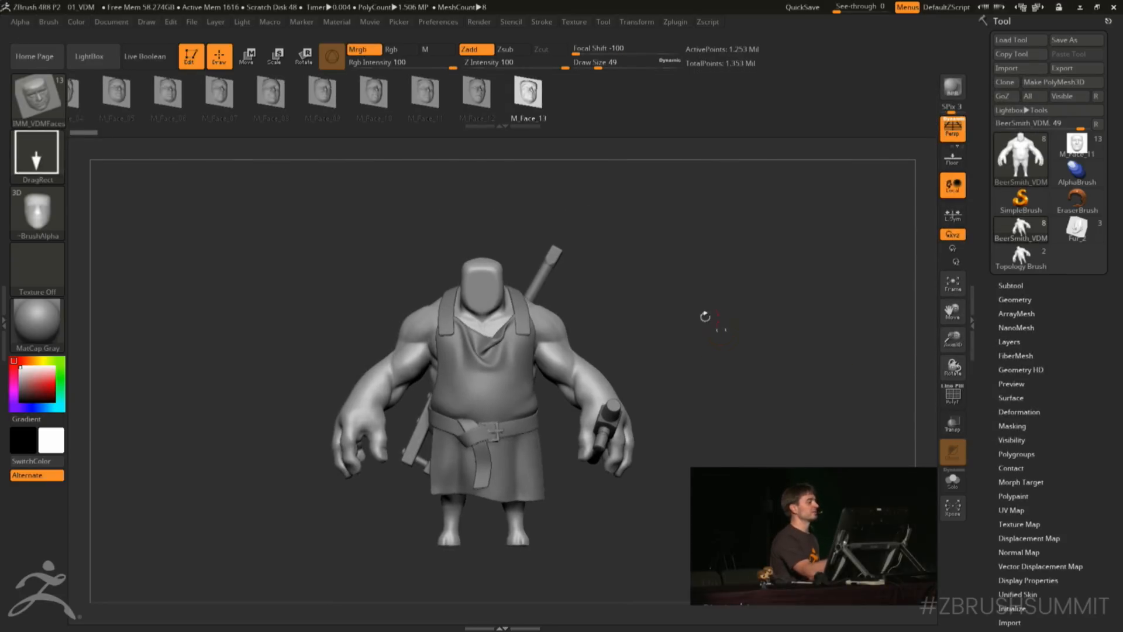
Try the M_Face_13 face on the front of the character's blank head, check it from the side, and undo it
left_click_drag(331, 117, 571, 112)
key("Right")
key("Right")
key("Right")
key("Right")
key("Right")
key("Right")
key("Right")
key("Right")
left_click_drag(696, 310, 731, 396, "alt")
left_click_drag(486, 304, 485, 242)
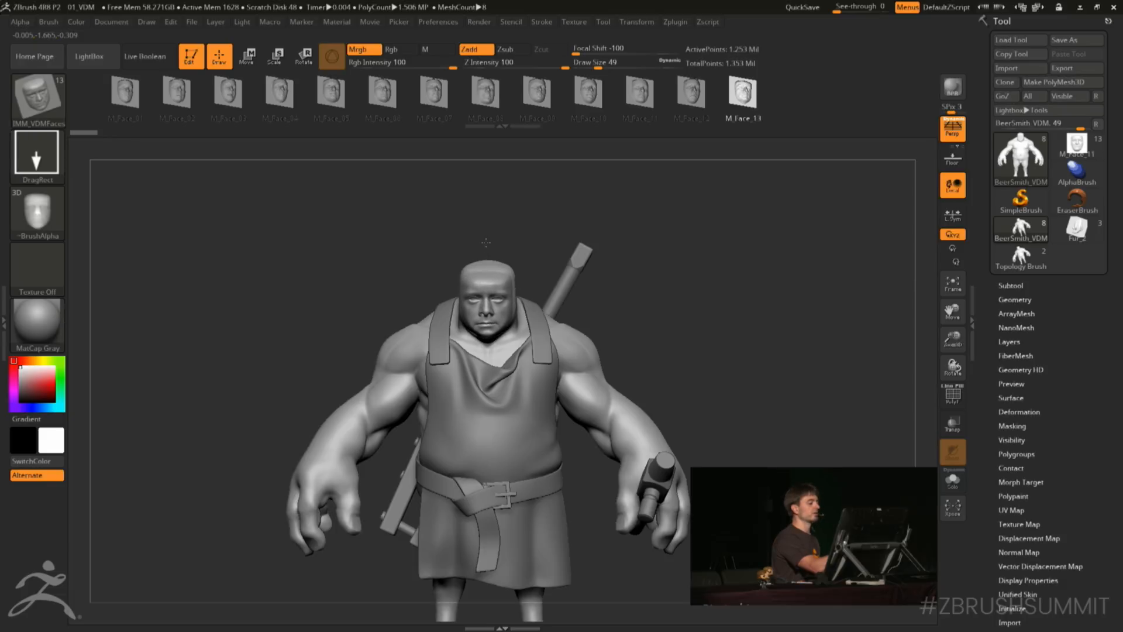
left_click_drag(805, 335, 791, 337)
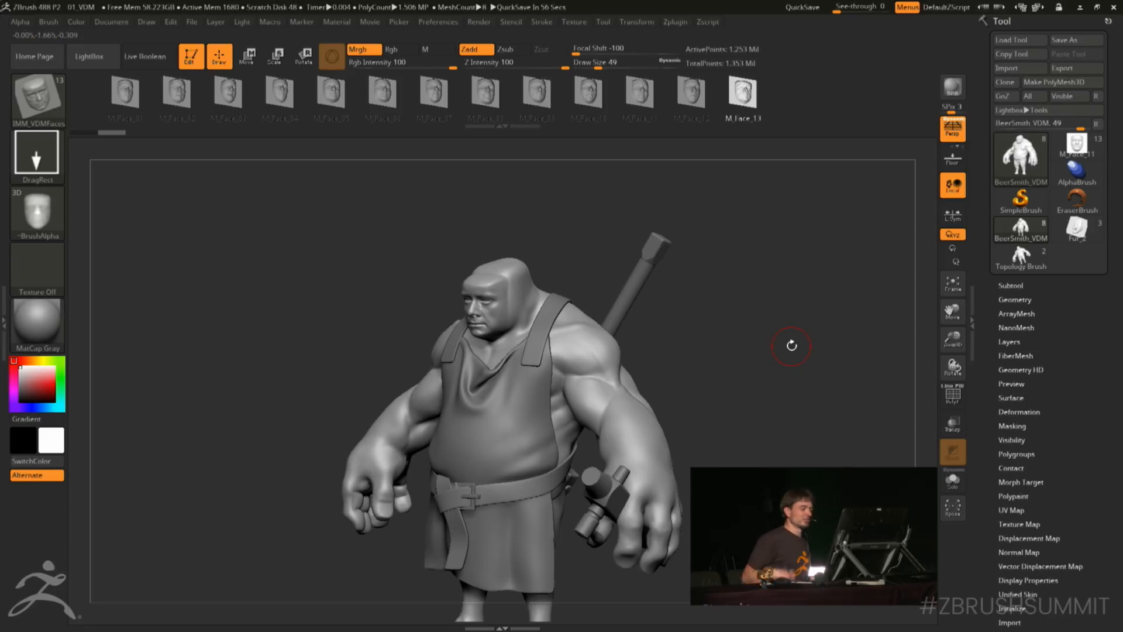
left_click_drag(792, 345, 761, 288, "shift")
key("ctrl+z")
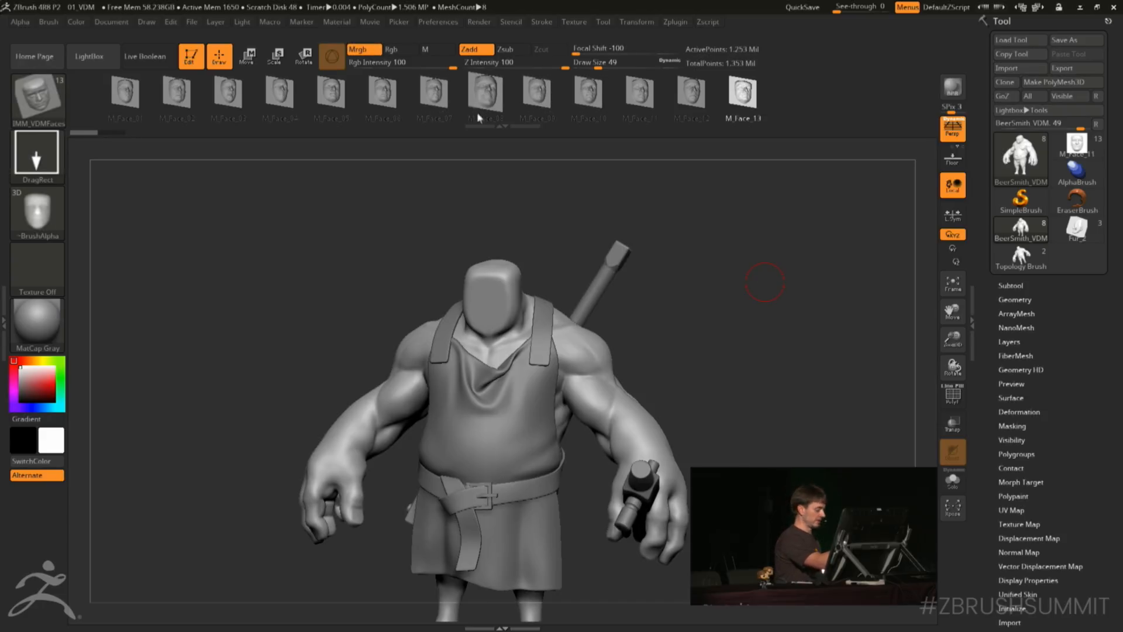
Choose the M_Face_06 face and stamp it onto the front of the character's blank head
key("m")
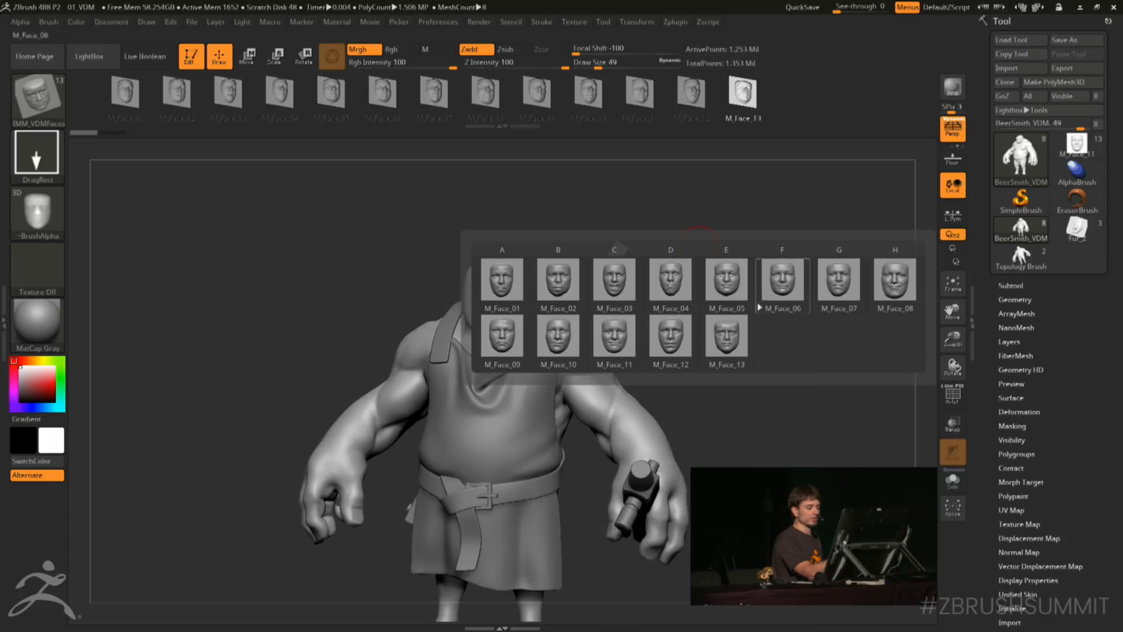
left_click(761, 318)
left_click_drag(762, 331, 760, 324, "shift")
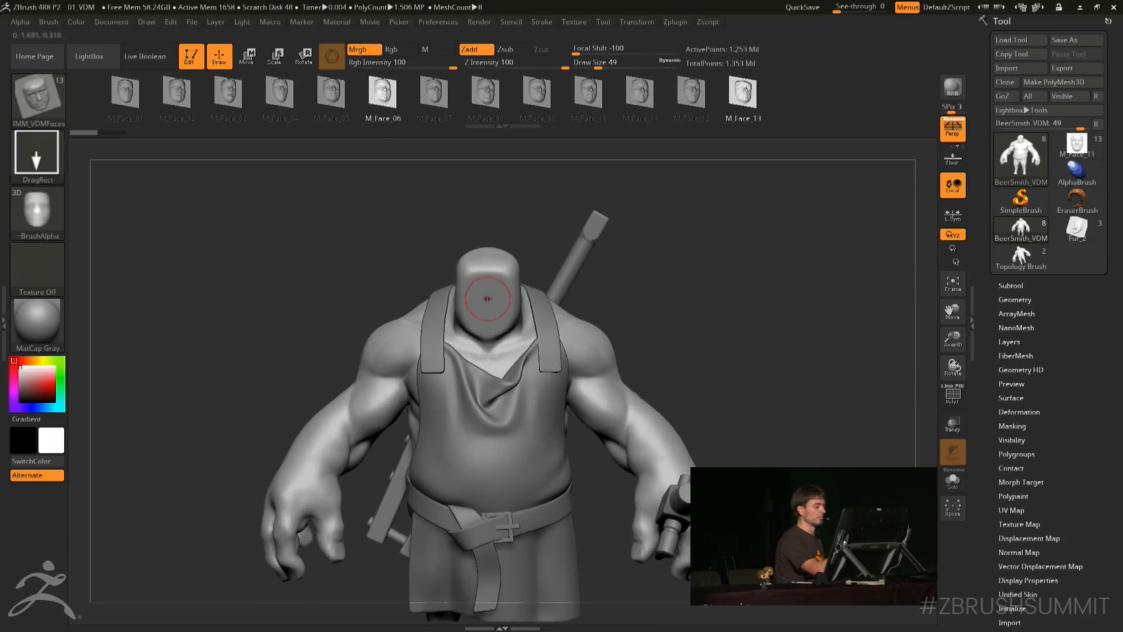
left_click_drag(486, 301, 486, 328)
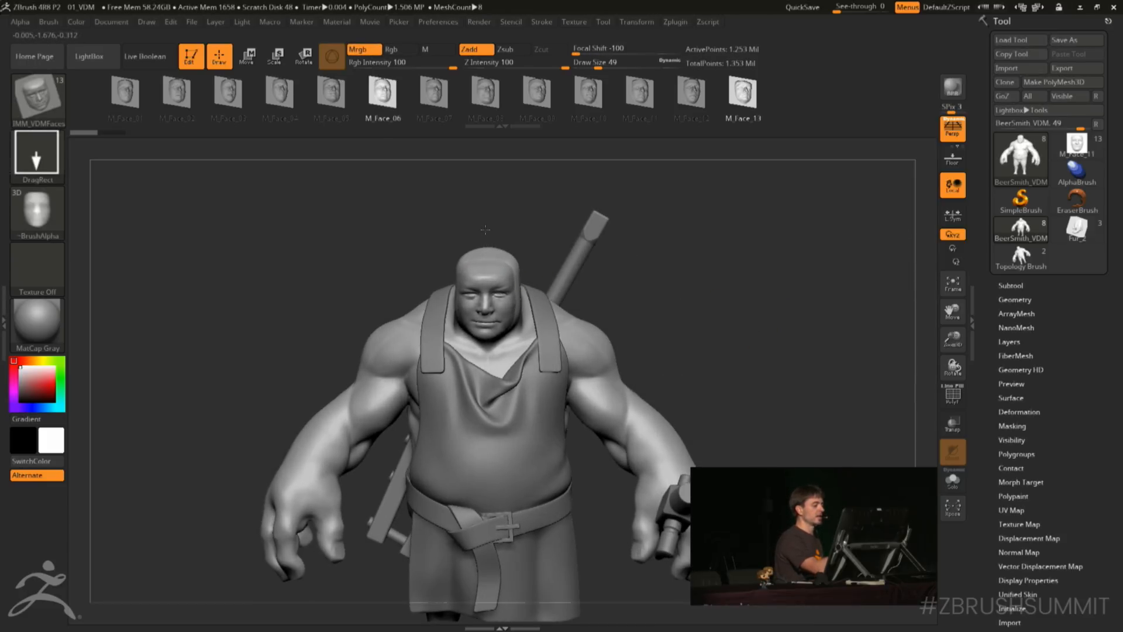
left_click_drag(755, 336, 739, 334)
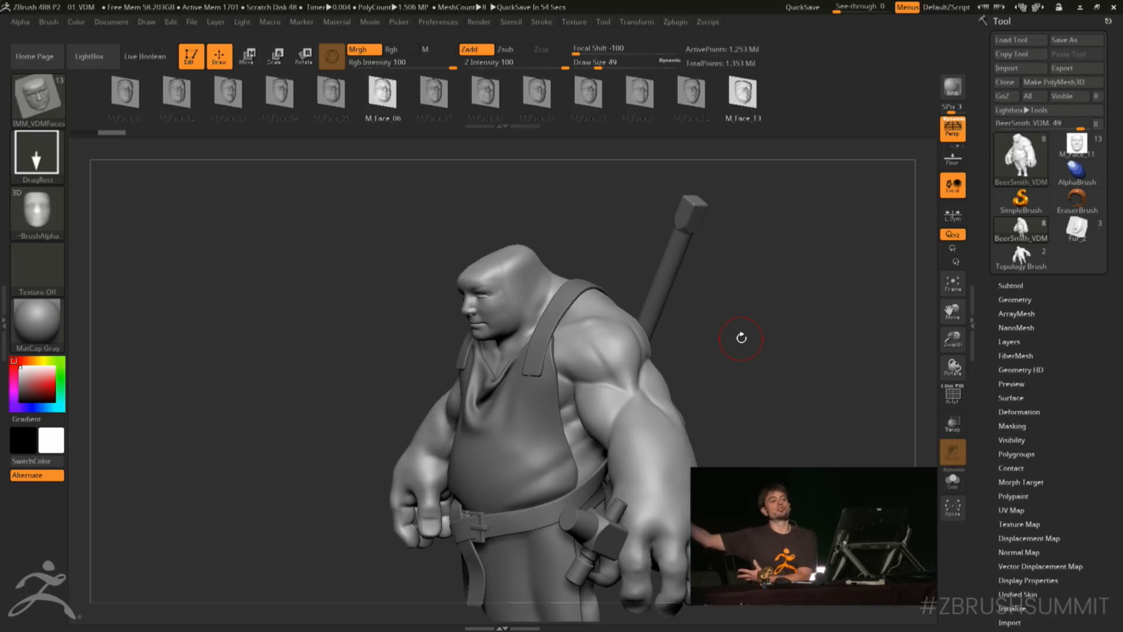
left_click_drag(741, 338, 808, 262)
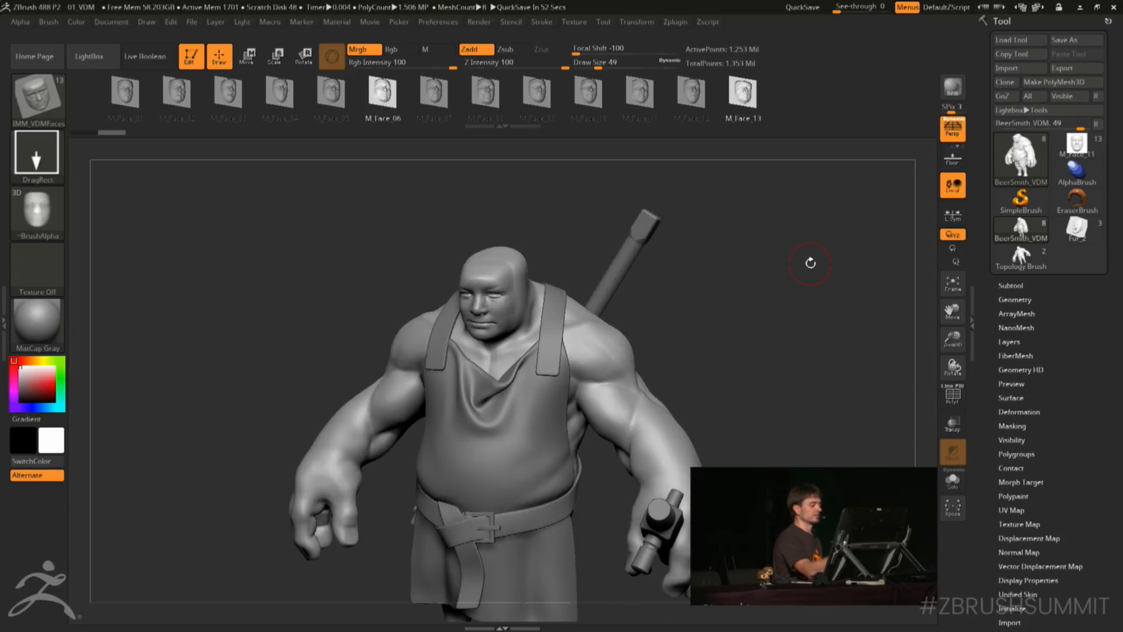
Add pointed Ear1 ears to both sides of the character's head with the ChiselCreature brush
left_click(47, 107)
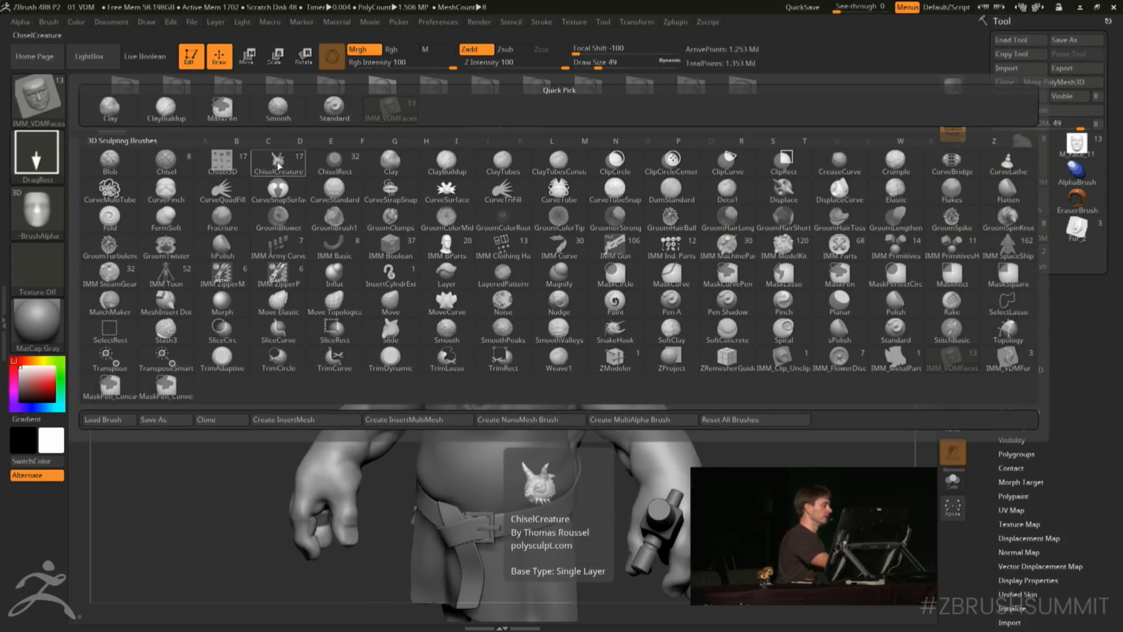
left_click(278, 163)
left_click(145, 94)
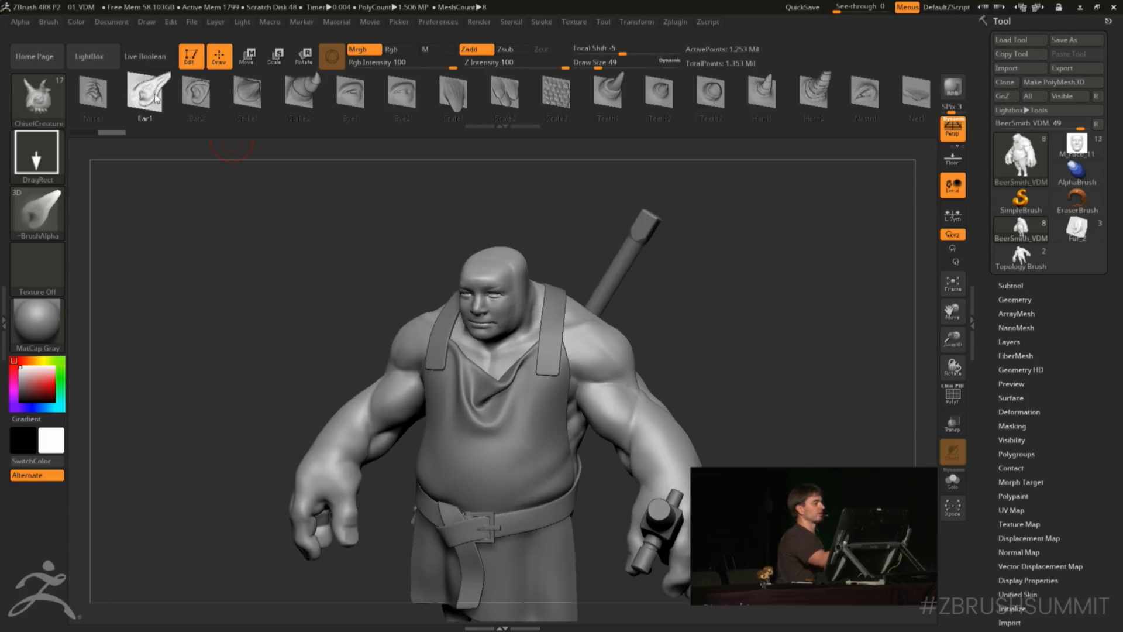
left_click_drag(743, 281, 717, 284)
left_click_drag(521, 288, 515, 250)
left_click_drag(731, 304, 804, 307, "shift")
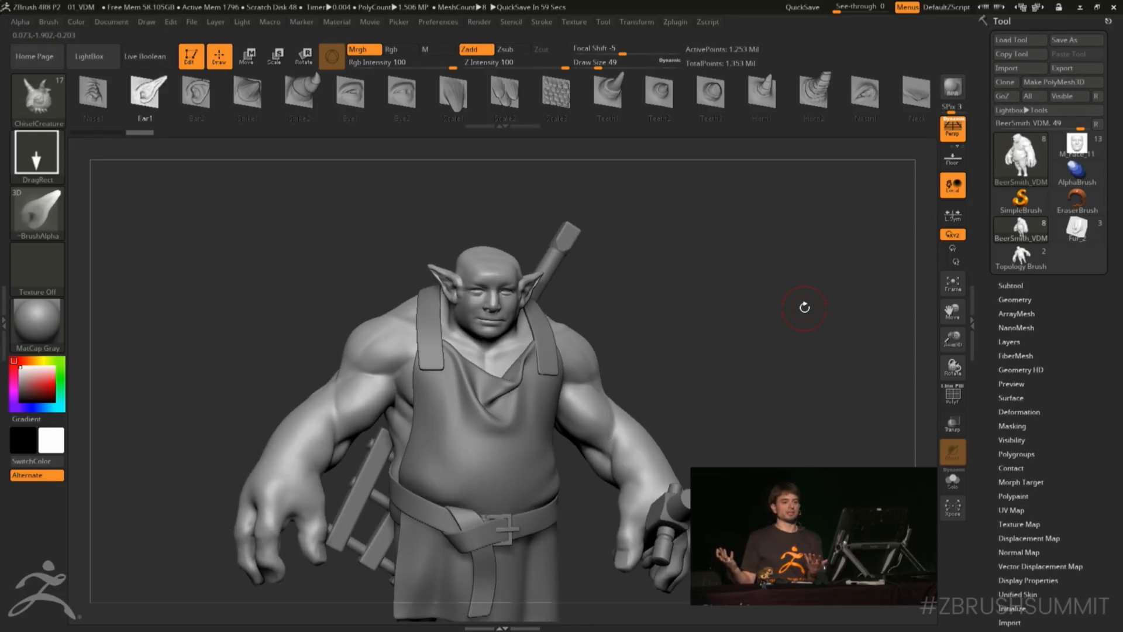
left_click_drag(809, 244, 790, 259)
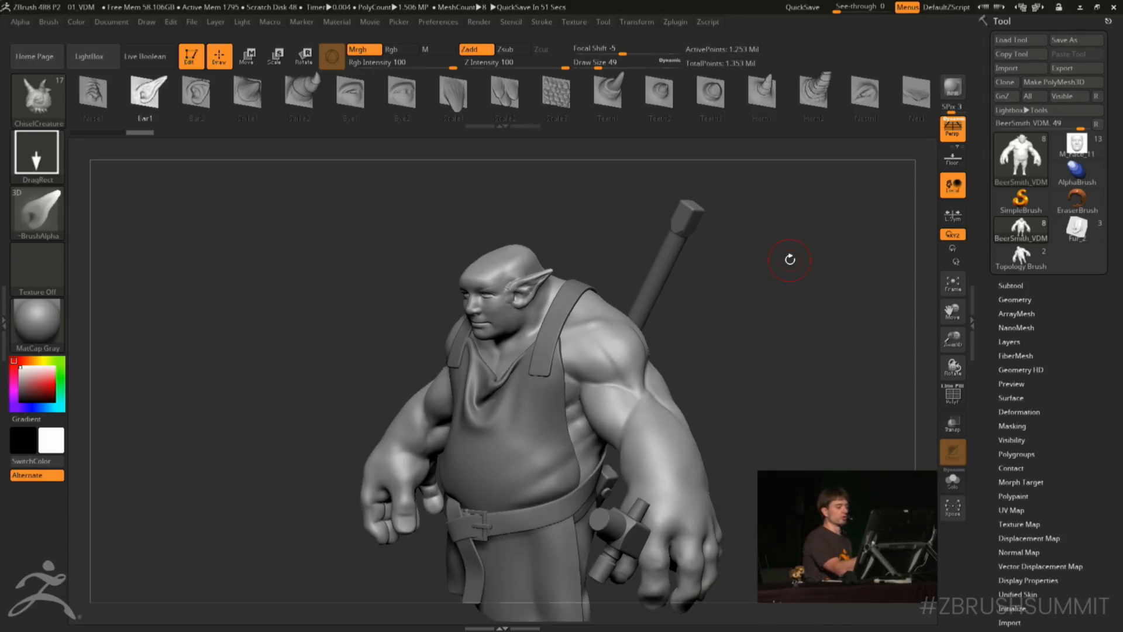
left_click_drag(790, 259, 743, 277)
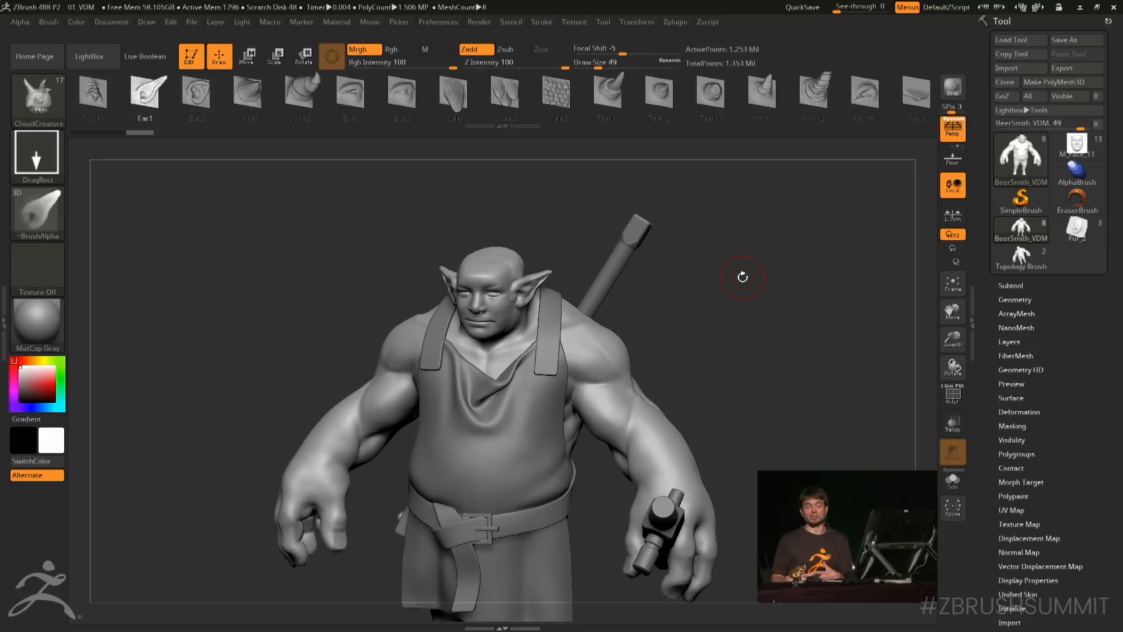
left_click_drag(742, 277, 742, 288)
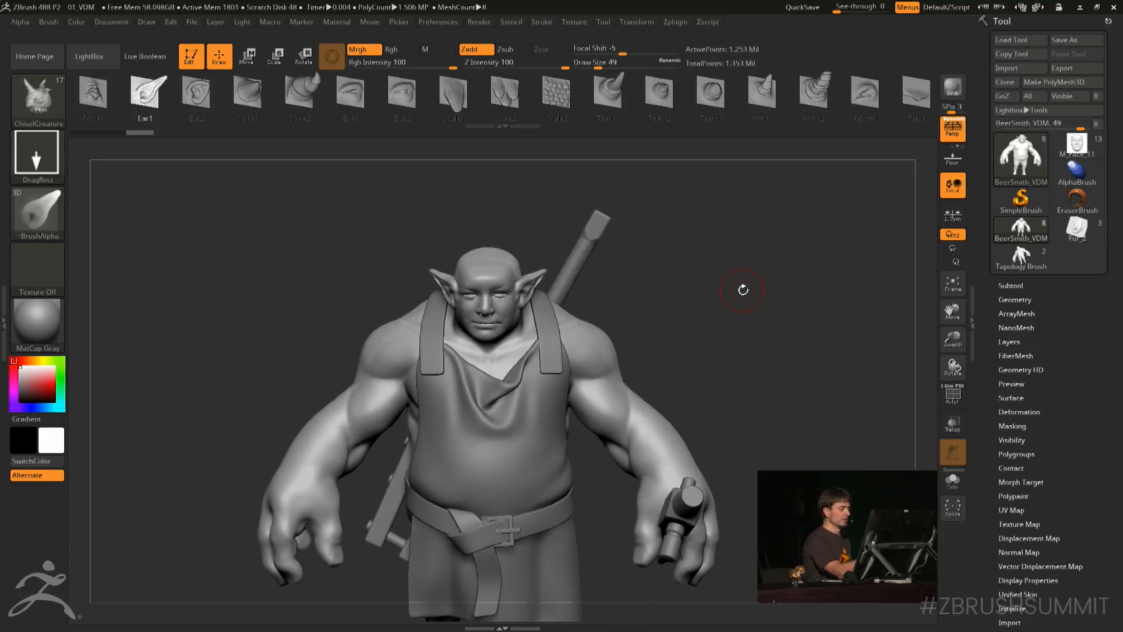
Reshape the top of the character's head with the Move brush at draw size 41 and smooth the result
key("b")
key("m")
key("v")
key("space")
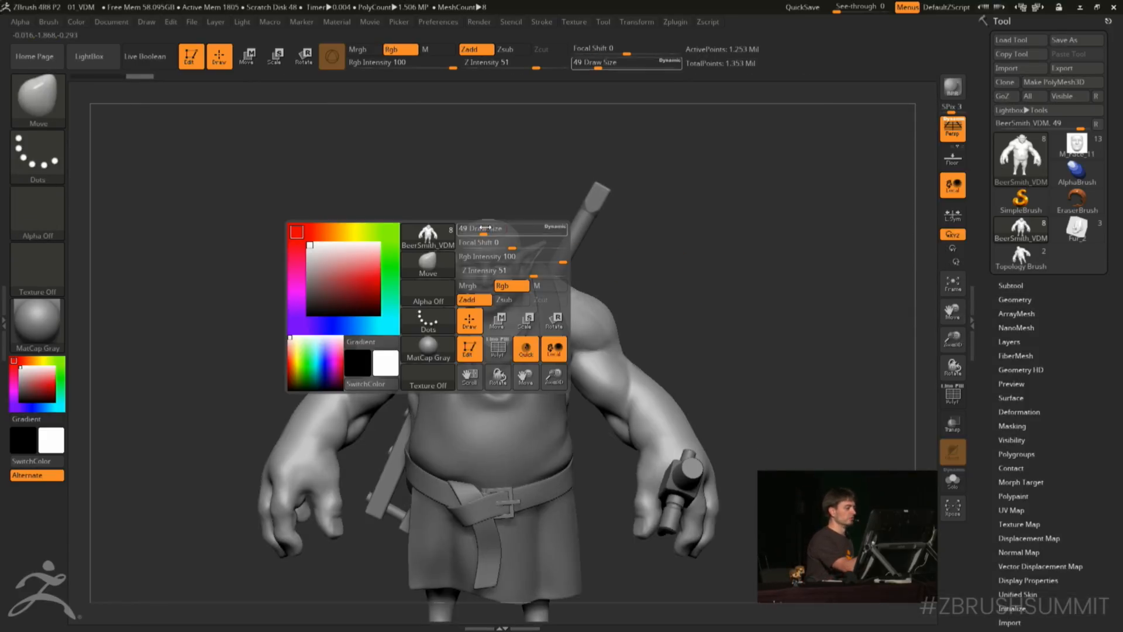
left_click_drag(690, 246, 608, 241)
key("space")
left_click_drag(500, 215, 494, 216)
left_click_drag(498, 224, 504, 227, "shift")
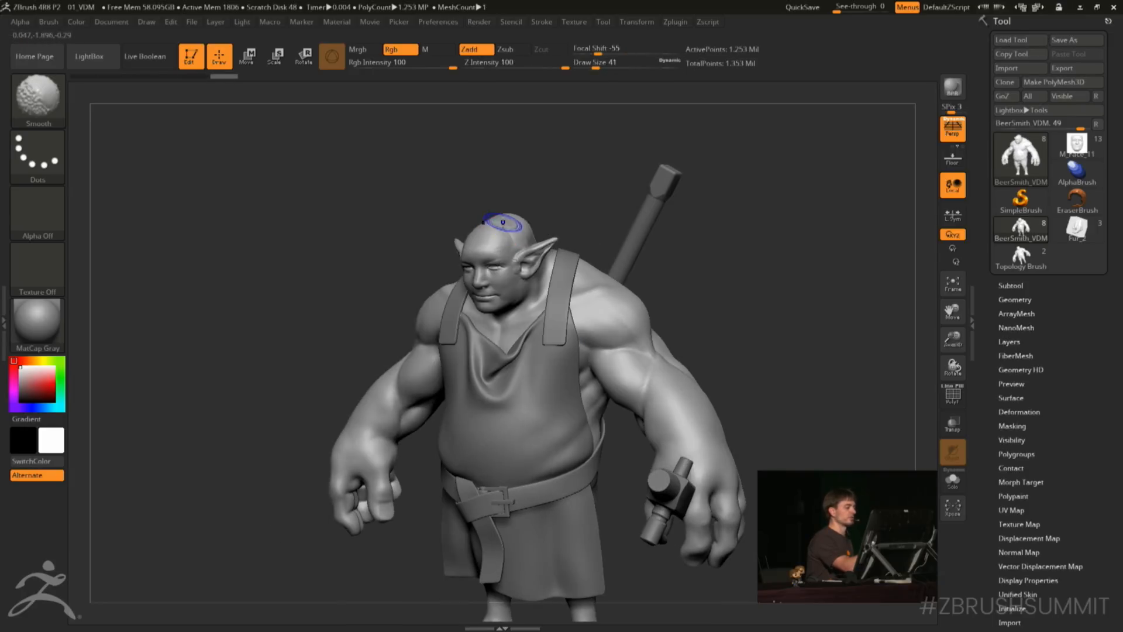
mouse_move(715, 212)
left_mouse_down()
mouse_move(725, 210)
mouse_move(524, 287)
left_mouse_up()
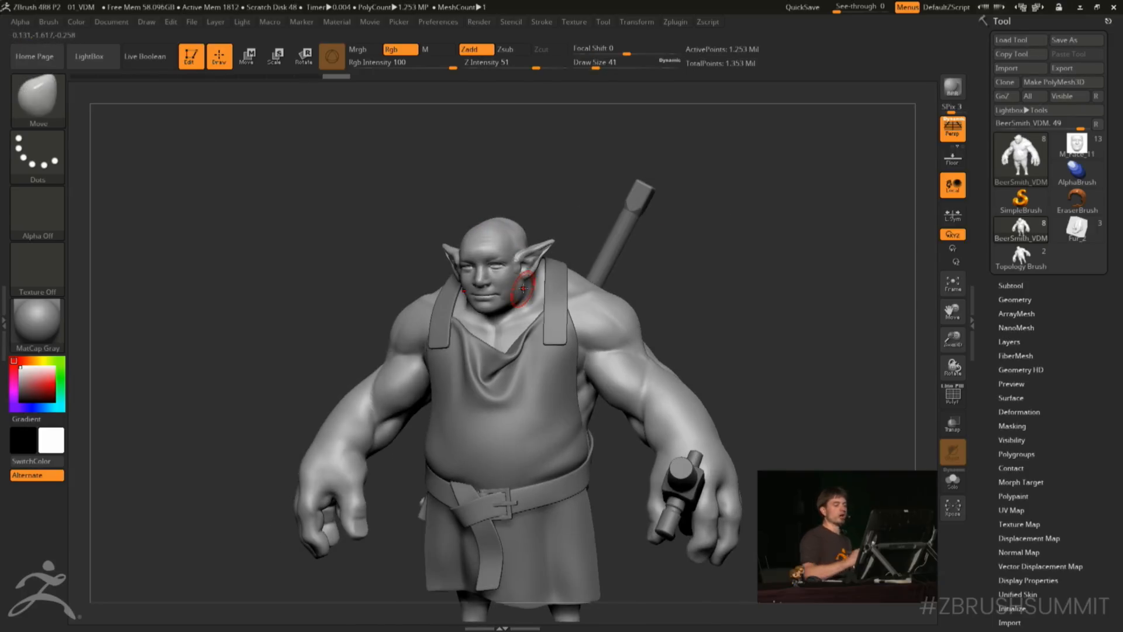
left_click_drag(752, 273, 755, 269, "shift")
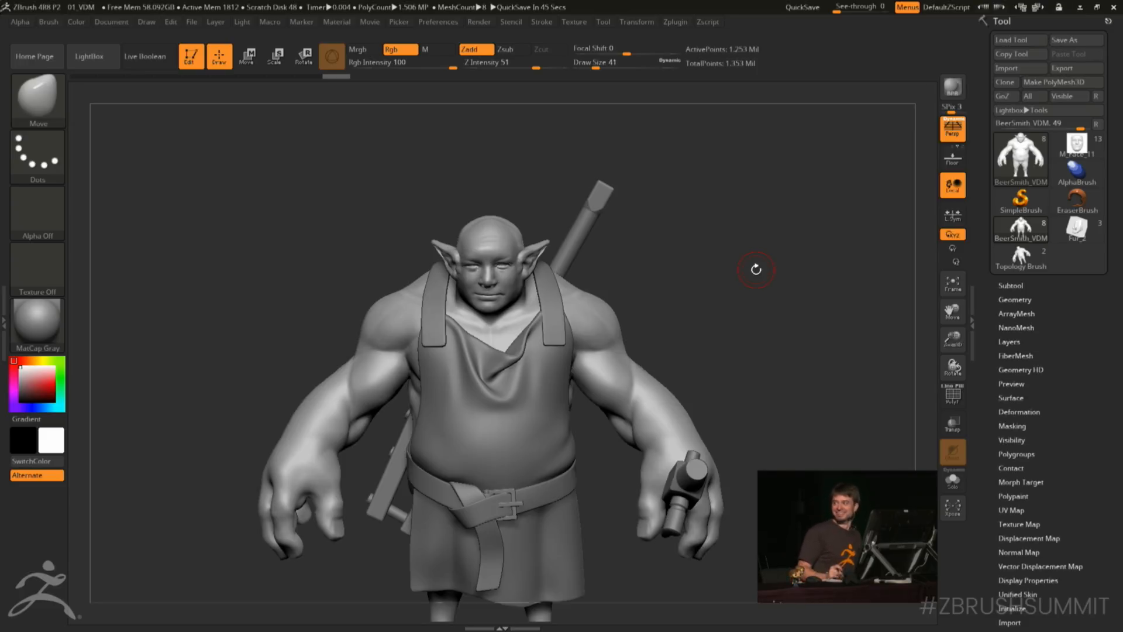
mouse_move(774, 304)
left_mouse_down("alt")
mouse_move(770, 335)
mouse_move(777, 297)
left_mouse_up("alt")
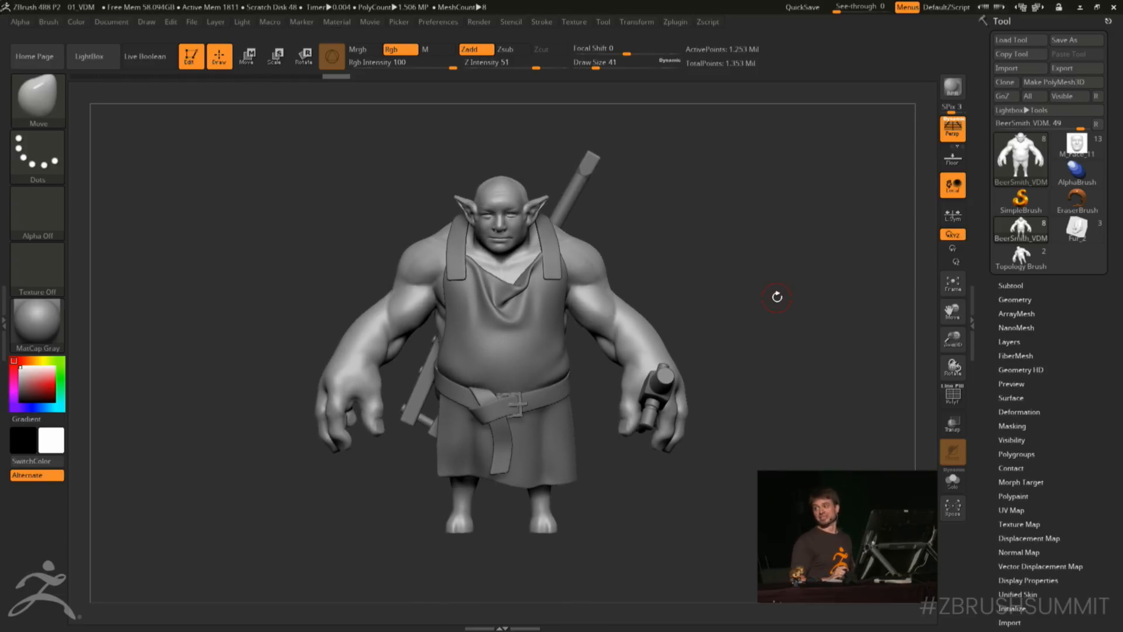
left_click_drag(777, 296, 796, 313)
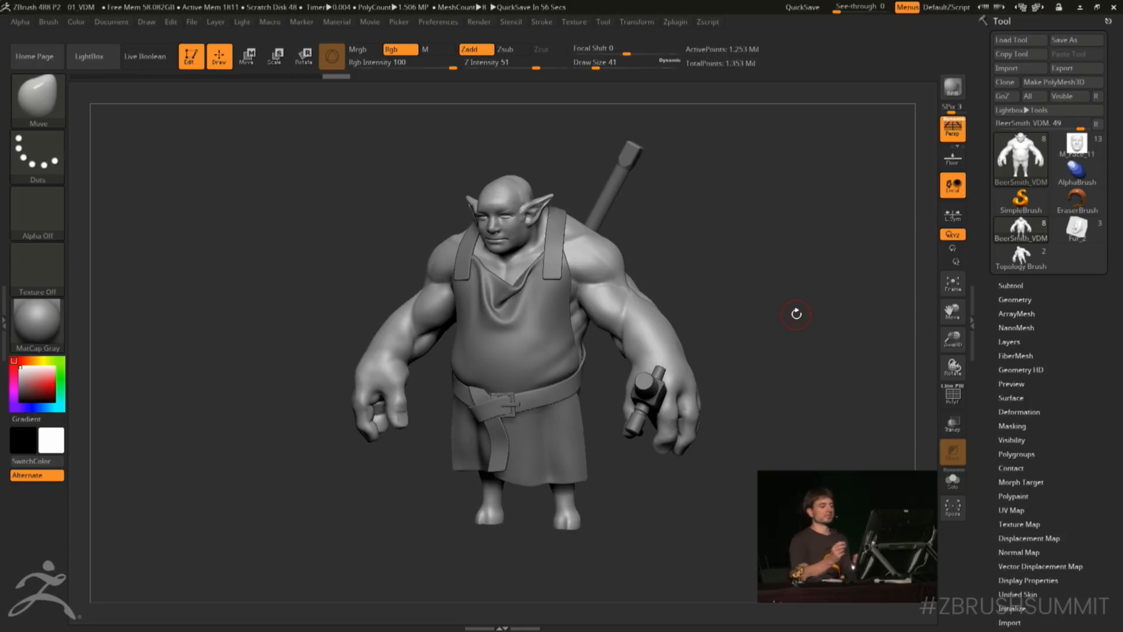
Switch to the Fur_2 tool and examine its Fur_1, Fur_2 and Fur_3 subtools from several angles
left_click(1081, 237)
key("f")
mouse_move(816, 379)
left_mouse_down()
mouse_move(798, 389)
mouse_move(842, 348)
mouse_move(818, 347)
mouse_move(808, 389)
left_mouse_up()
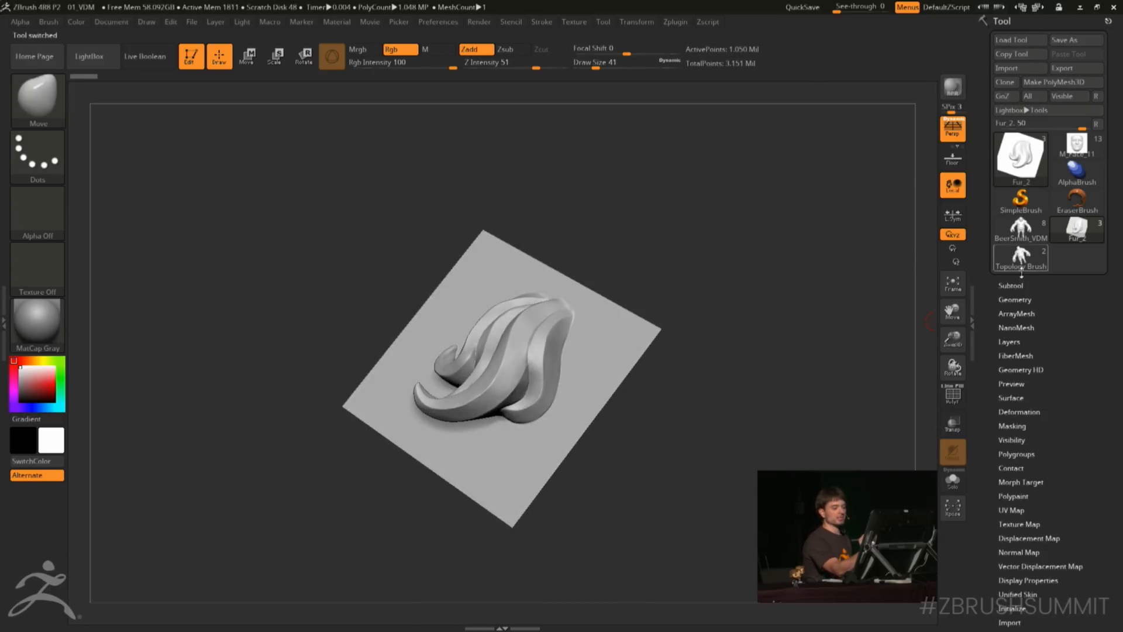
left_click(1010, 285)
left_click(1029, 360)
mouse_move(843, 361)
left_mouse_down()
mouse_move(827, 336)
mouse_move(850, 364)
mouse_move(803, 367)
left_mouse_up()
left_click(1059, 306)
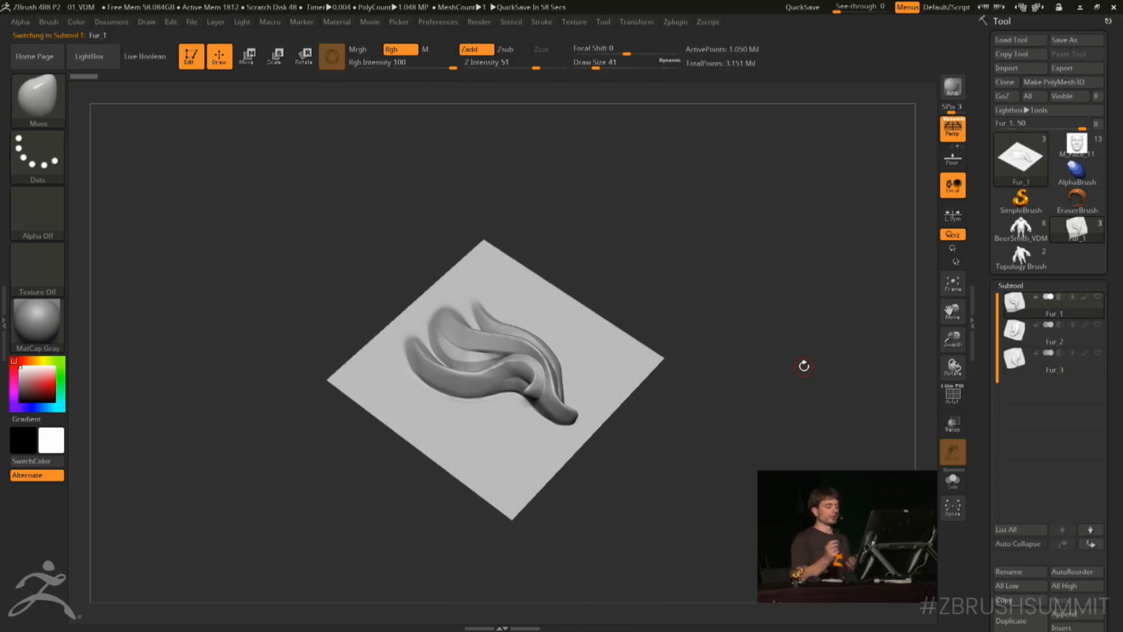
left_click_drag(794, 313, 827, 266)
left_click(1047, 331)
left_click_drag(802, 363, 775, 326)
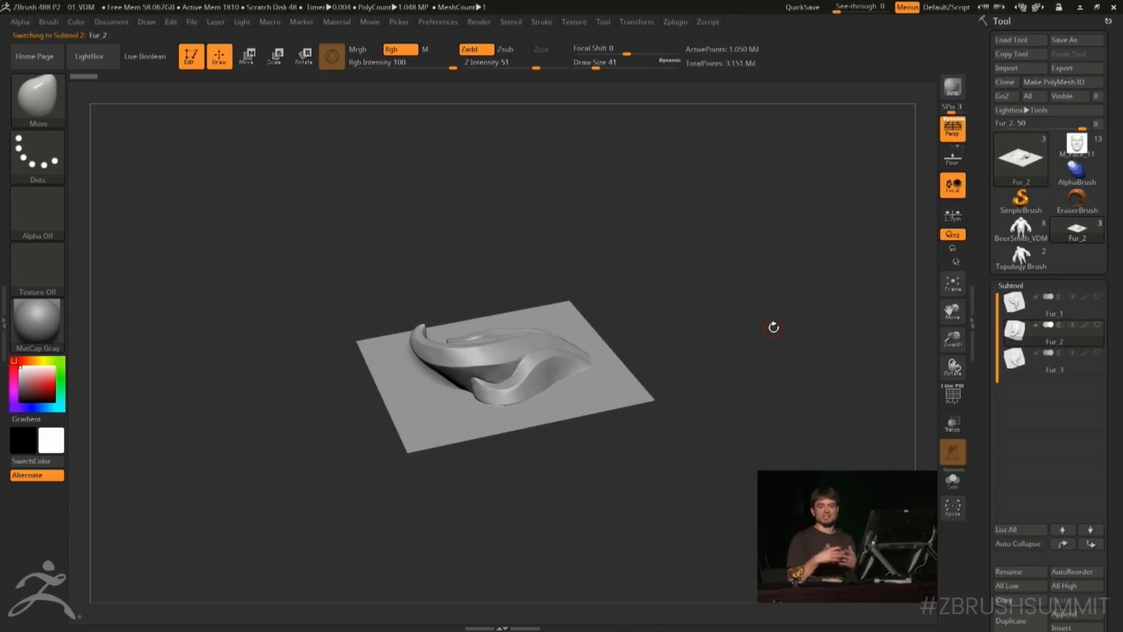
left_click_drag(714, 264, 736, 322)
Choose the IMM_VDMFur brush and switch back to the BeerSmith_VDM character
left_click(42, 113)
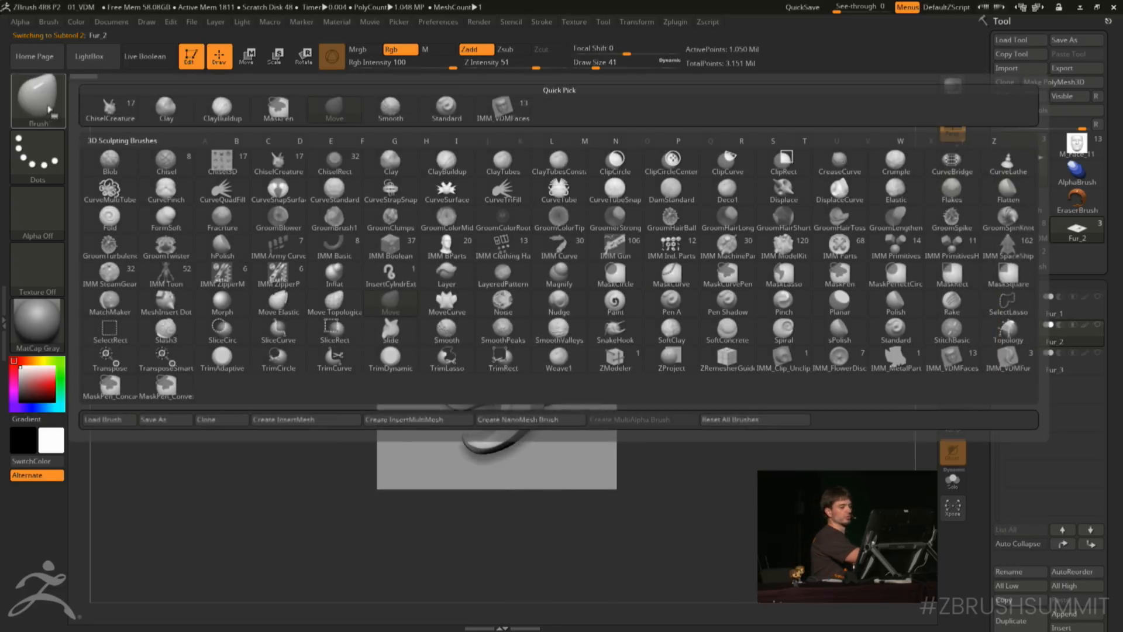
left_click(1008, 360)
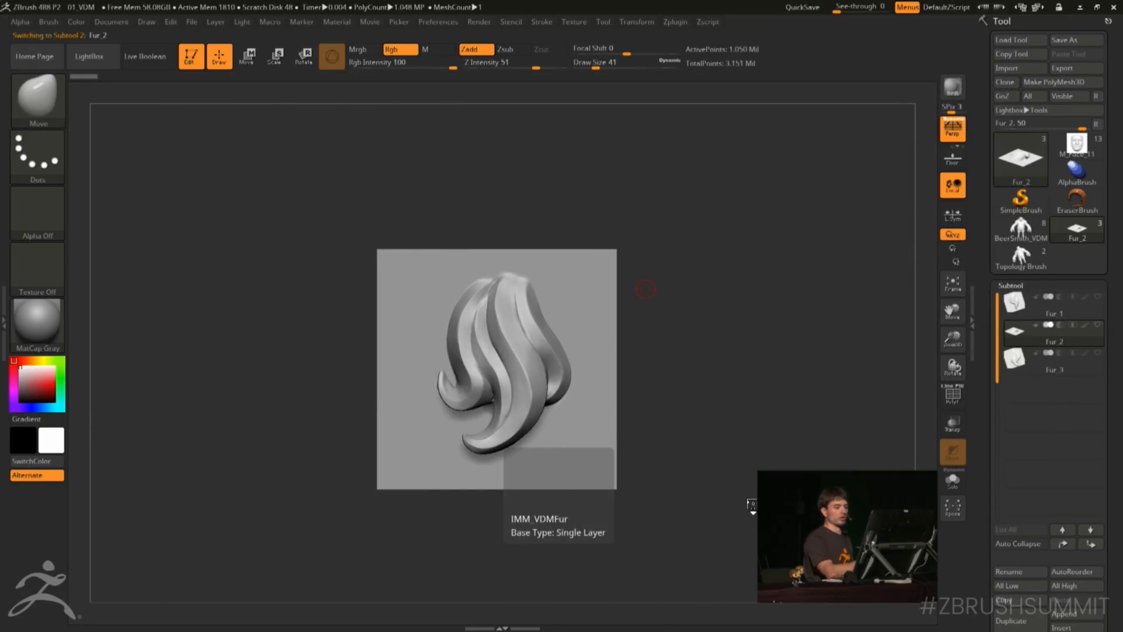
left_click(1029, 236)
Stamp a row of Fur_2 tufts around the character's wrists, just above the hands
left_click_drag(800, 346, 697, 354, "alt")
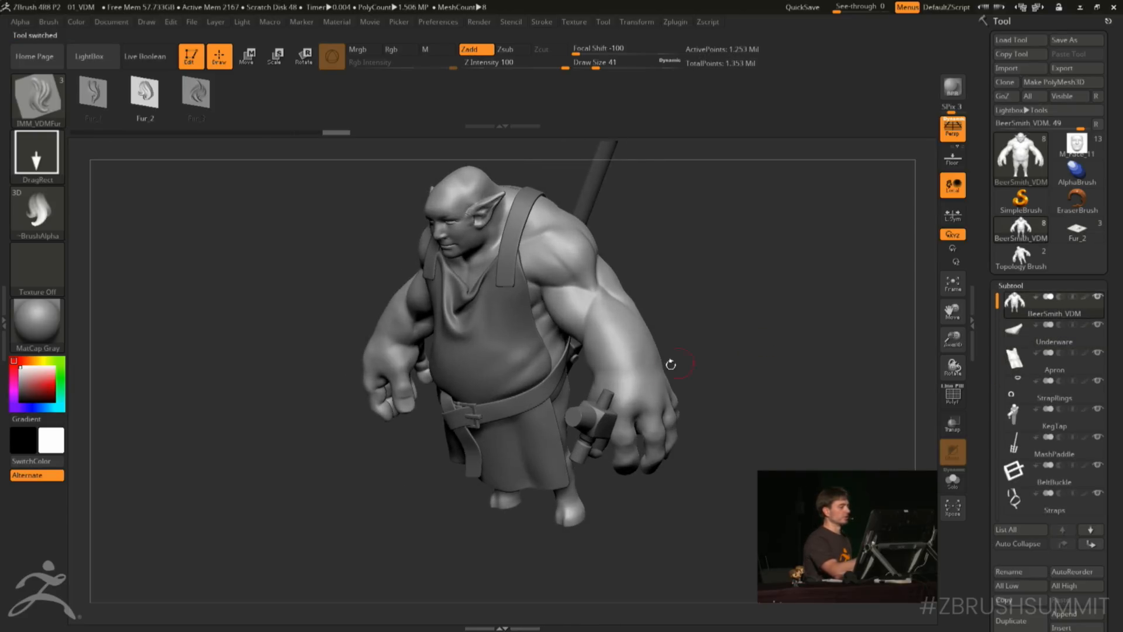
left_click_drag(635, 392, 634, 418)
left_click_drag(784, 357, 702, 353)
left_click_drag(656, 385, 658, 405)
left_click_drag(770, 311, 738, 334)
left_click_drag(676, 374, 679, 393)
left_click_drag(787, 328, 748, 344)
left_click_drag(677, 348, 679, 363)
Stamp more fur tufts higher up the forearms, above the first row at the wrists, varying the fur shape
left_click_drag(817, 313, 744, 301)
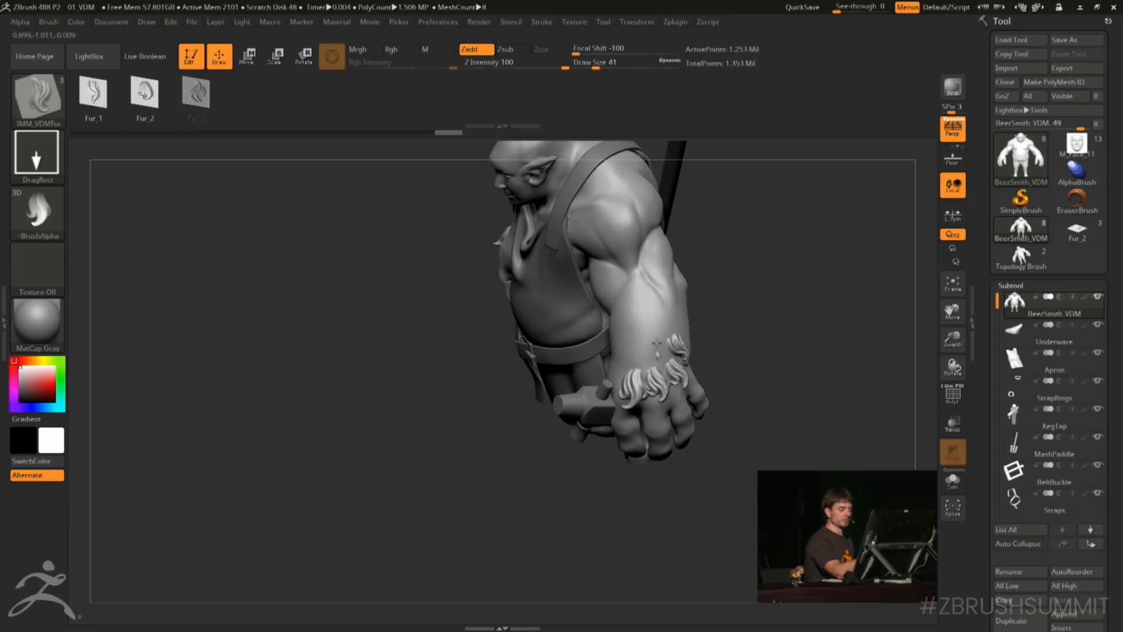
left_click_drag(655, 333, 654, 330)
left_click_drag(747, 299, 805, 304)
left_click_drag(641, 353, 661, 316)
left_click_drag(738, 290, 697, 305)
left_click_drag(671, 327, 668, 310)
mouse_move(714, 283)
left_mouse_down()
mouse_move(808, 291)
mouse_move(814, 278)
mouse_move(796, 320)
left_mouse_up()
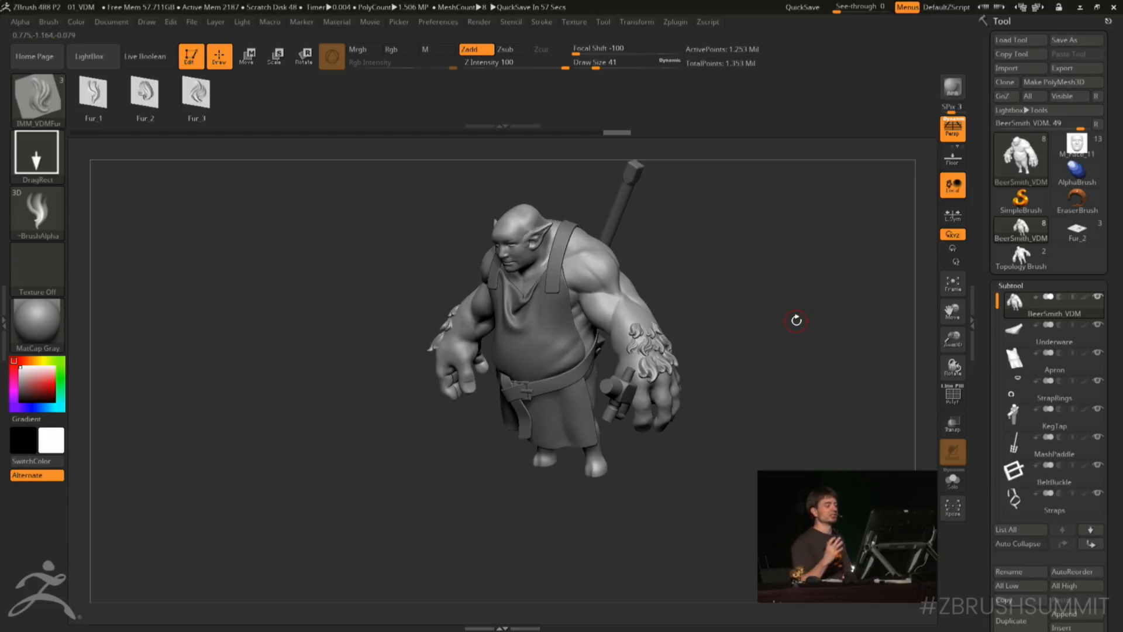
Expand the fur brush's modifiers and set its MultiMesh Select value to 0 for the Fur_1 mesh
left_click_drag(741, 280, 746, 305, "shift")
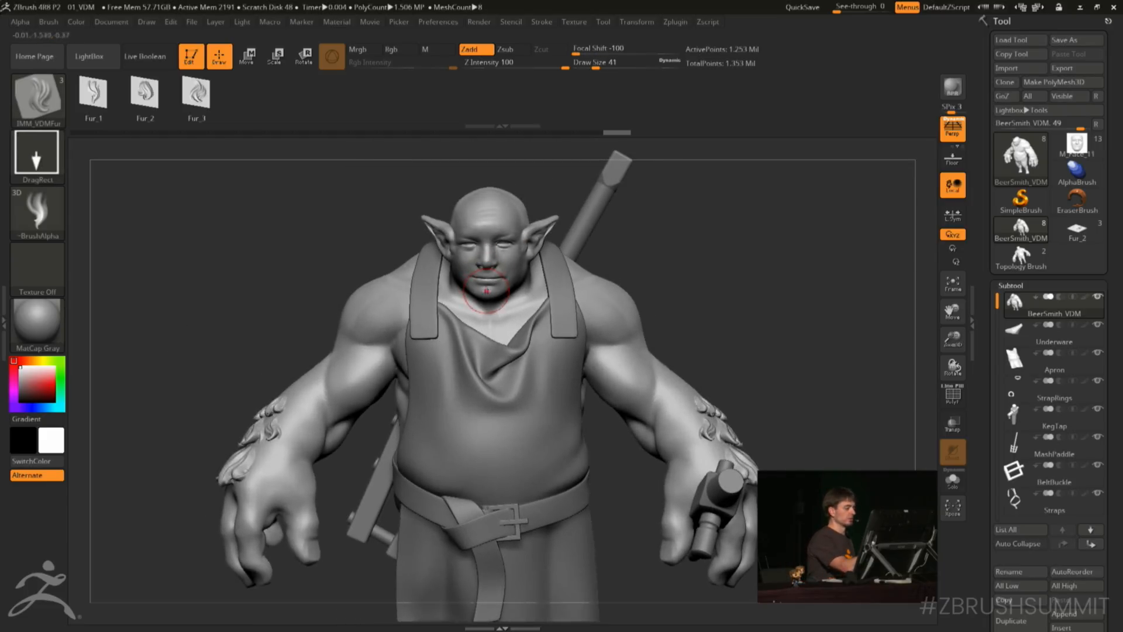
left_click_drag(854, 301, 822, 287)
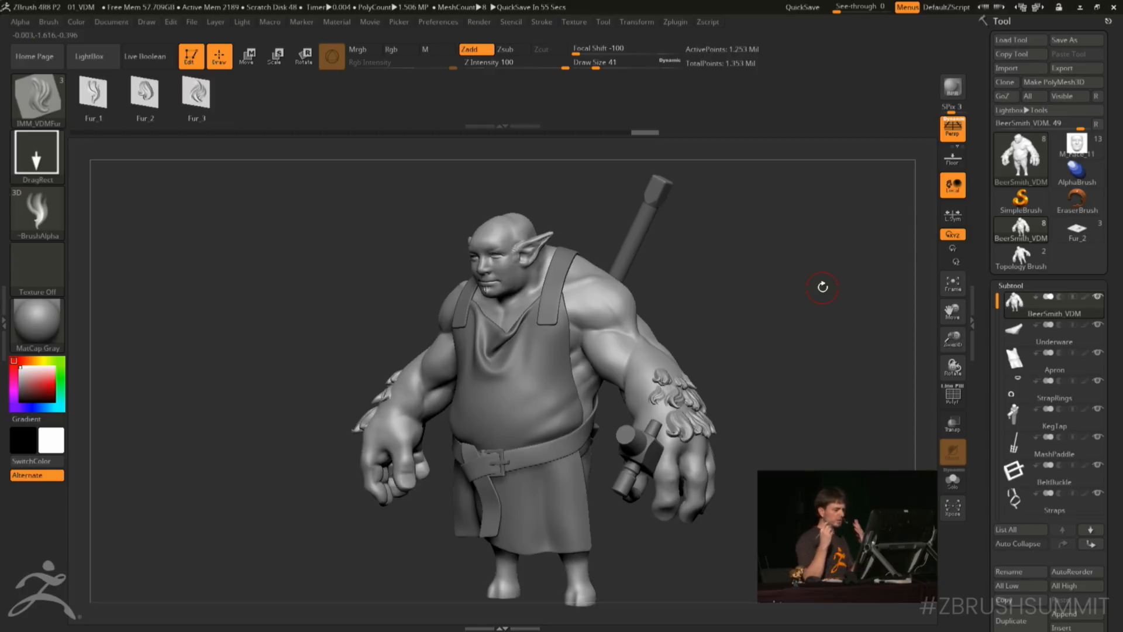
left_click_drag(822, 287, 648, 383)
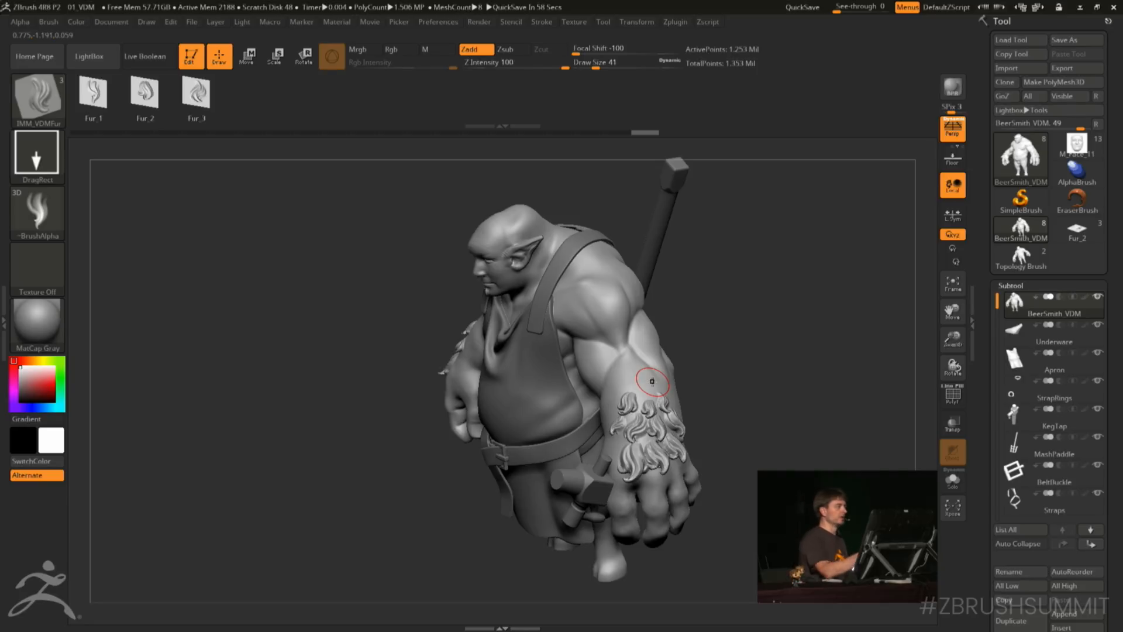
left_click(48, 21)
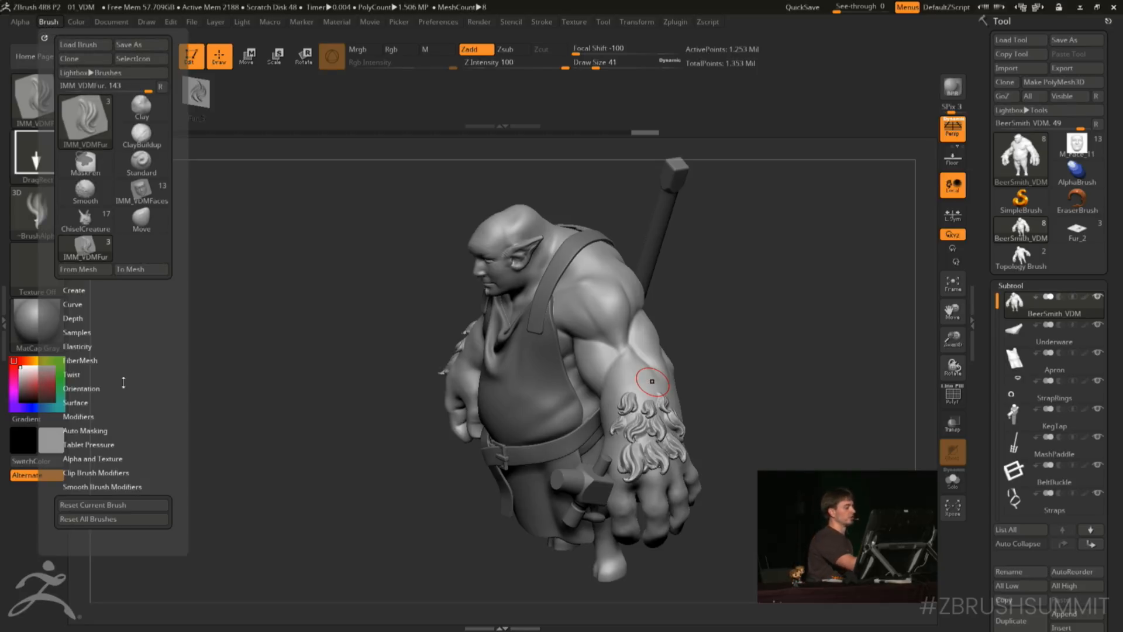
left_click(111, 416)
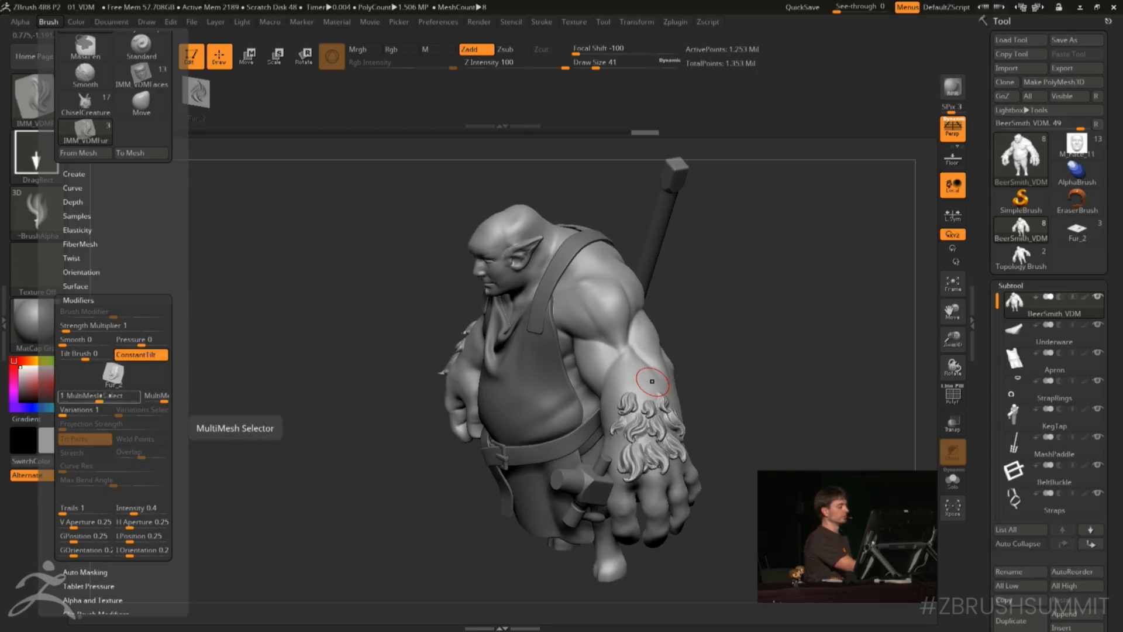
left_click(74, 398)
mouse_move(117, 385)
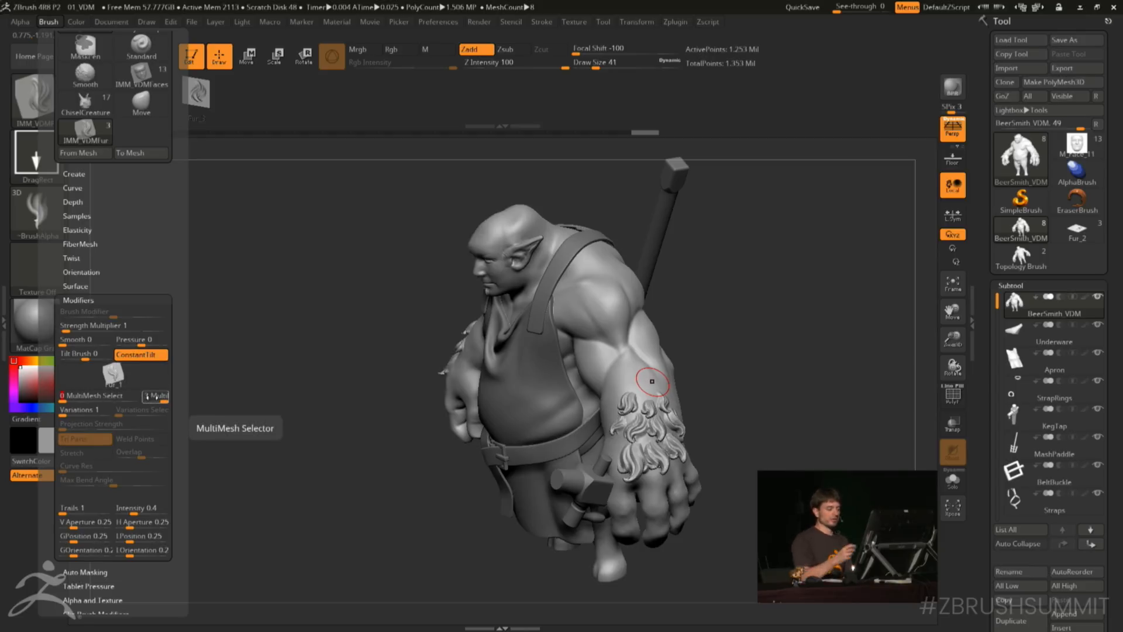
Stamp a Fur_2 tuft onto one upper arm just below the shoulder
left_click_drag(793, 275, 830, 283)
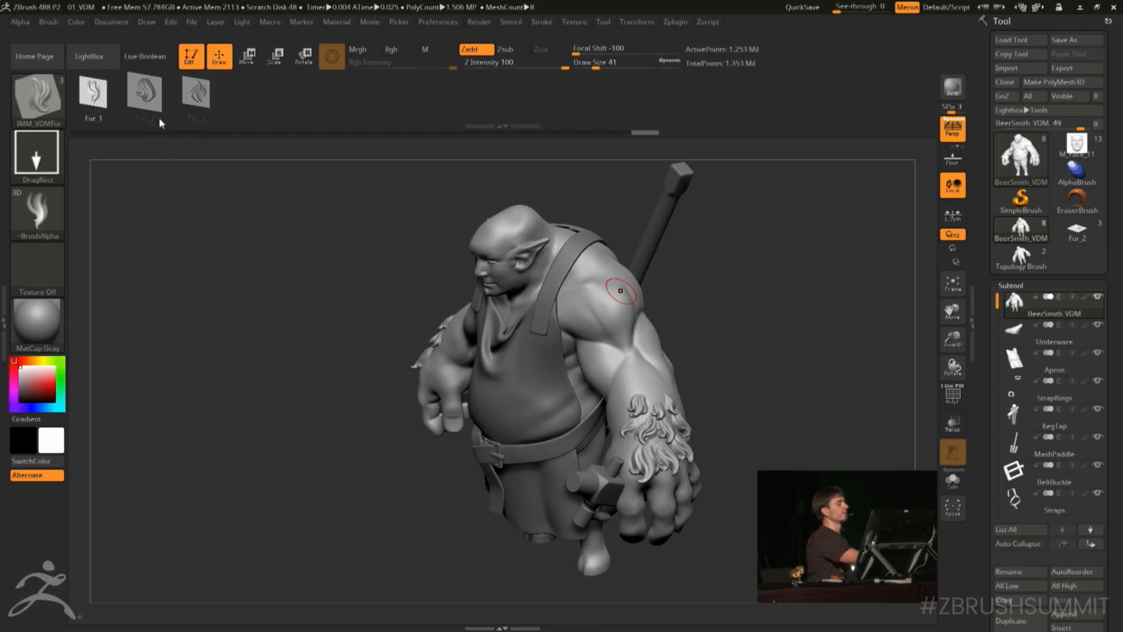
left_click_drag(696, 321, 683, 322)
left_click_drag(607, 318, 604, 291)
mouse_move(714, 310)
left_mouse_down()
mouse_move(621, 297)
mouse_move(627, 313)
left_mouse_up()
left_click_drag(743, 351, 763, 360)
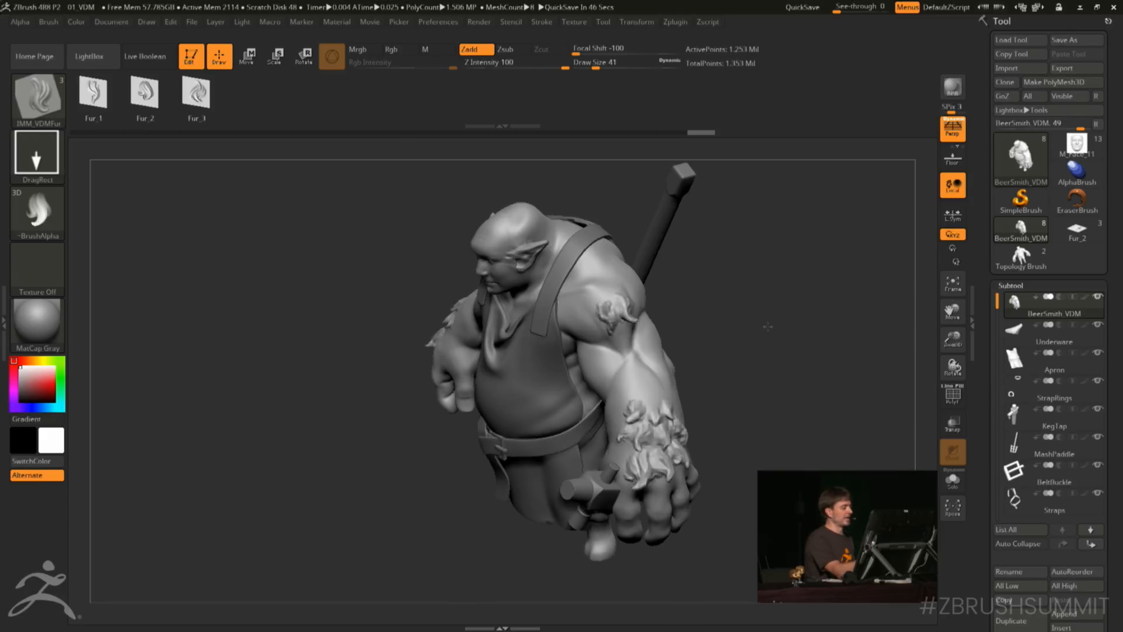
left_click_drag(769, 326, 770, 318)
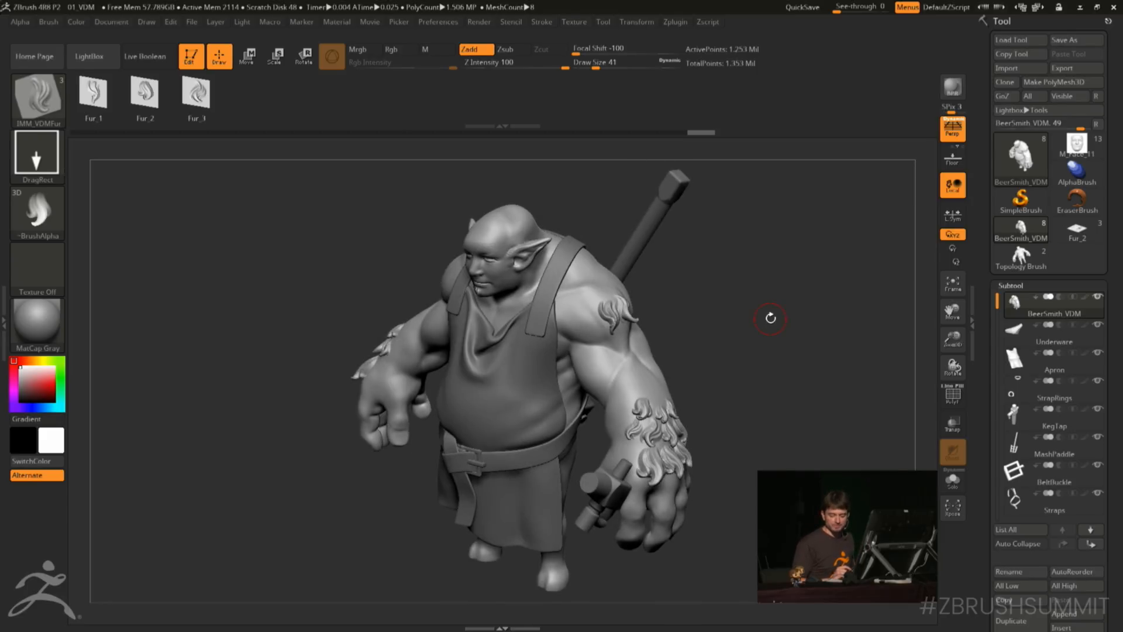
left_click_drag(777, 354, 767, 345)
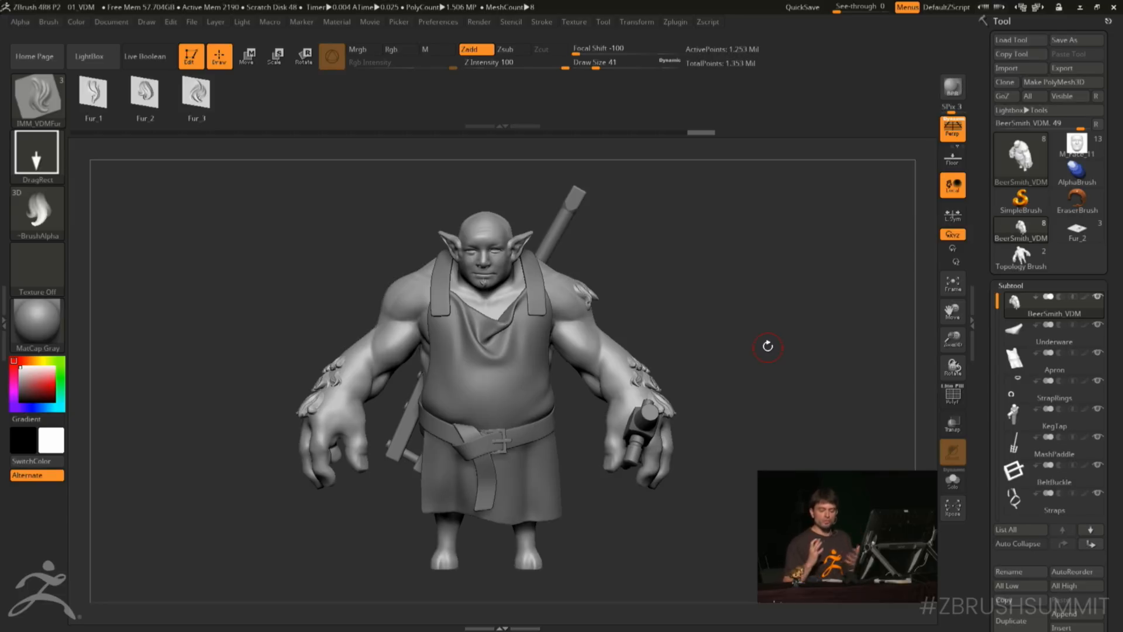
Choose the ClayBuildup brush and check the character from the back and the front
left_click_drag(783, 269, 682, 293)
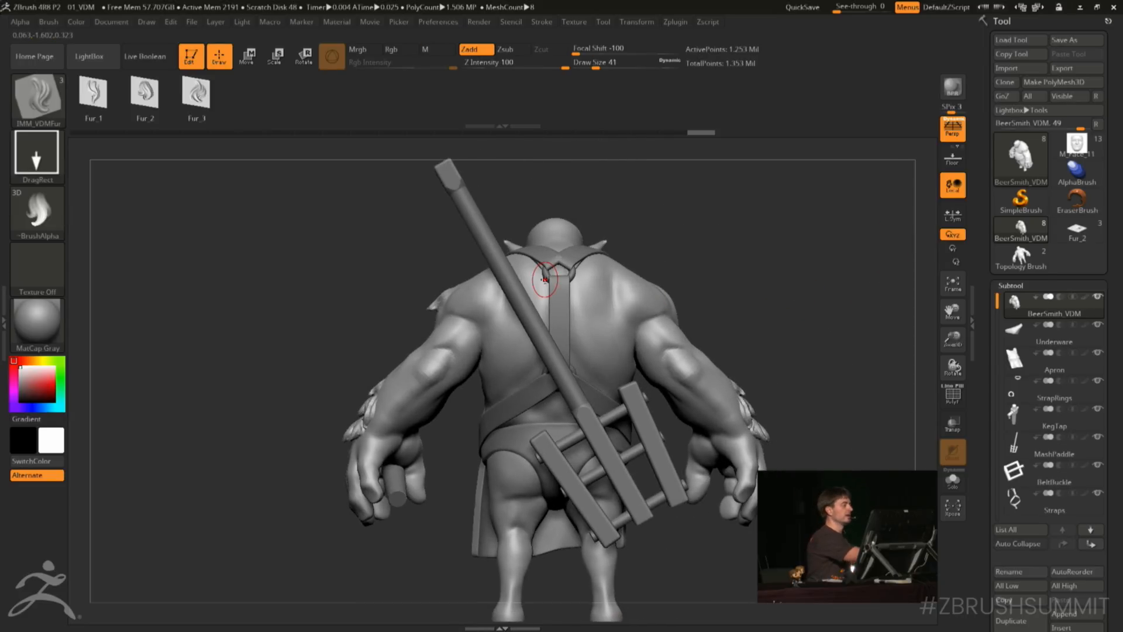
left_click(37, 96)
left_click(447, 167)
left_click_drag(794, 289, 792, 267)
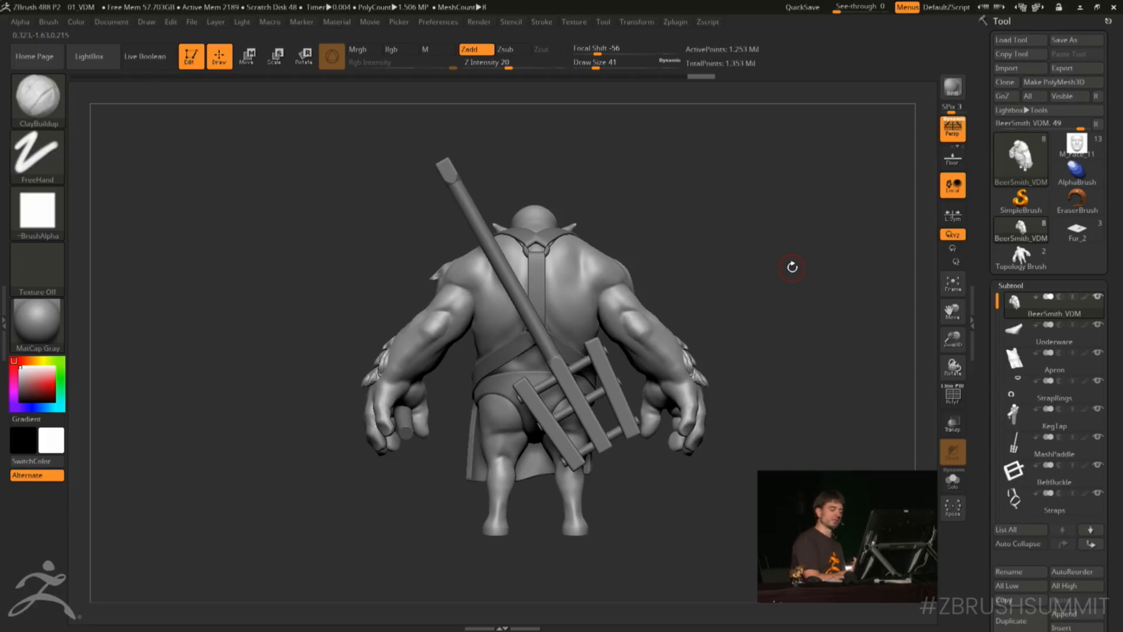
left_click_drag(792, 267, 858, 309)
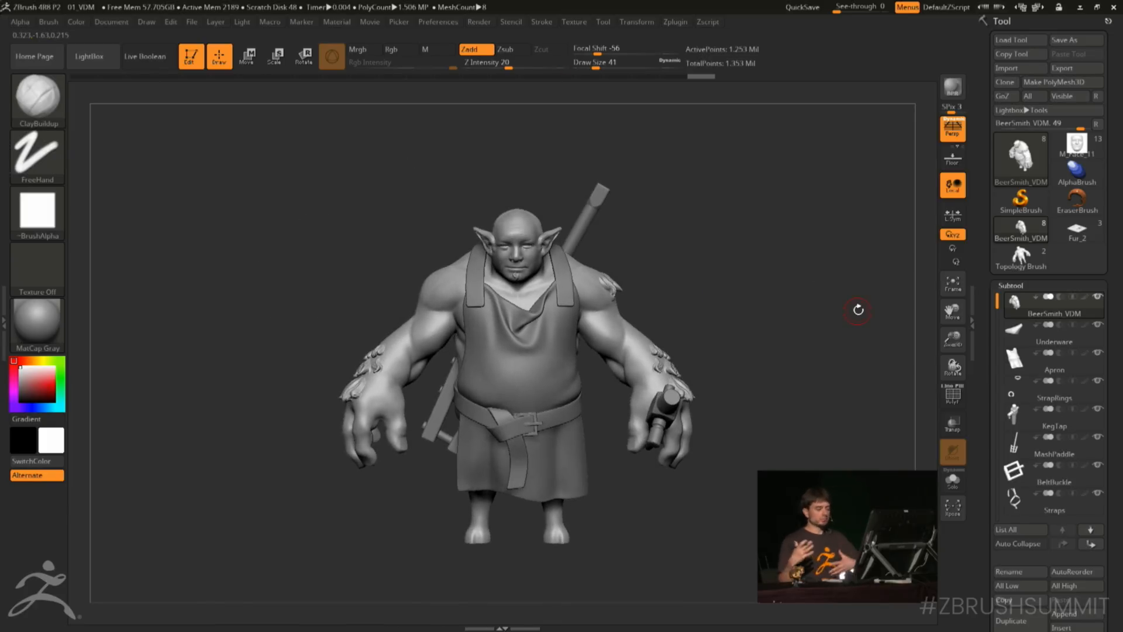
Build up clay strokes around the ears and forehead, and reduce the ClayBuildup draw size to 17
left_click_drag(761, 216, 811, 334, "alt")
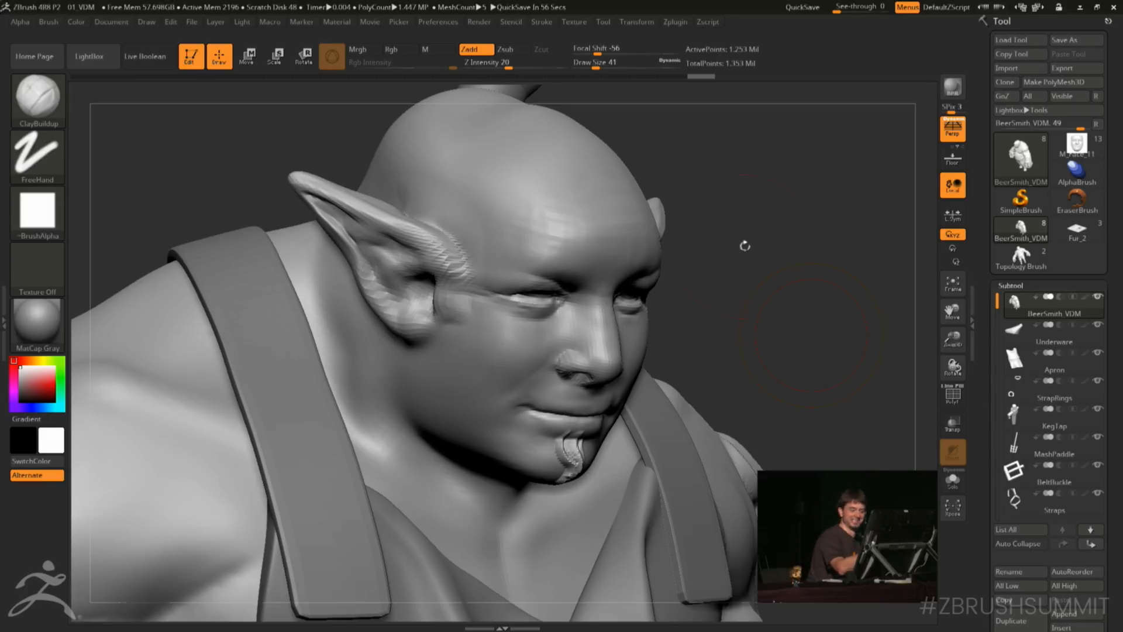
mouse_move(770, 314)
left_mouse_down()
mouse_move(732, 258)
mouse_move(762, 285)
mouse_move(789, 282)
mouse_move(767, 289)
mouse_move(789, 304)
left_mouse_up()
key("space")
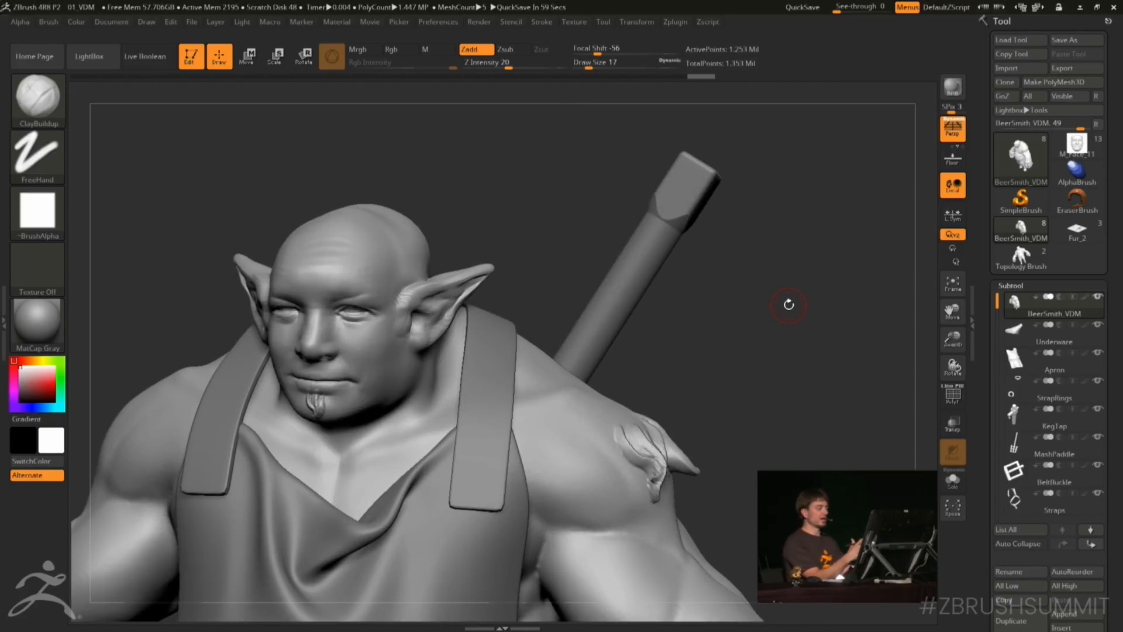
left_click_drag(369, 335, 378, 354)
key("ctrl")
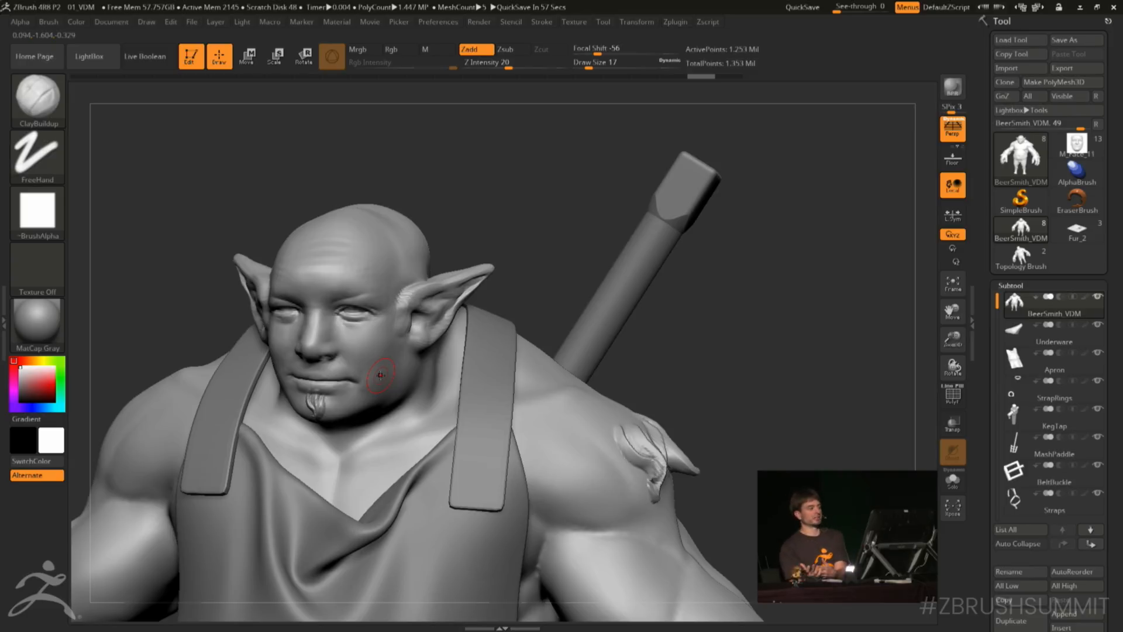
Show the movie timeline above the canvas
left_click(370, 22)
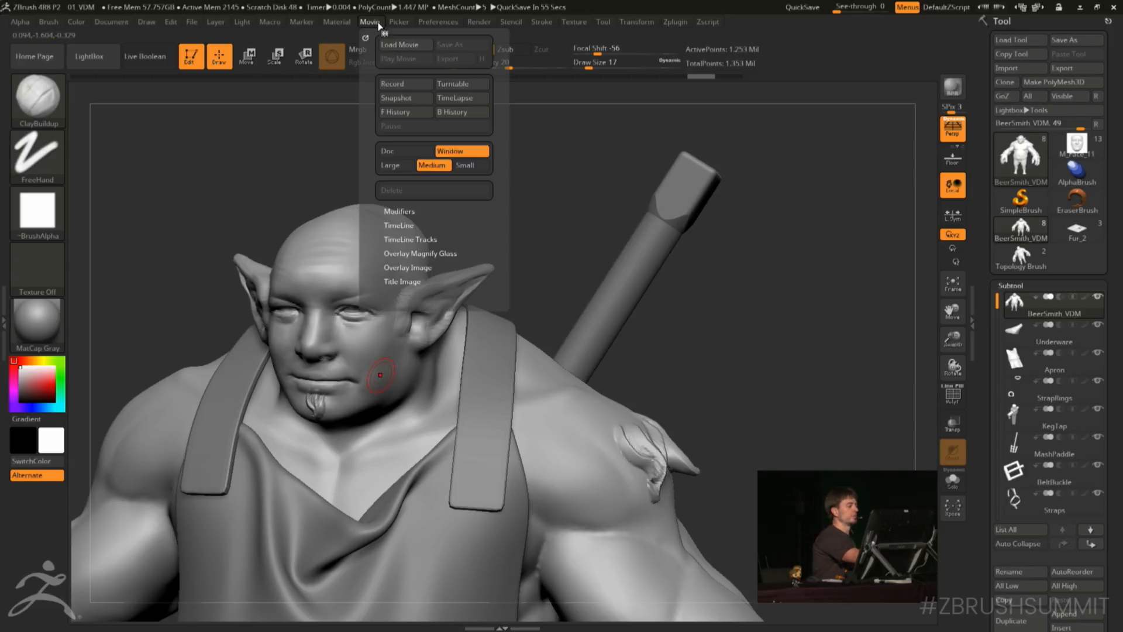
left_click(408, 223)
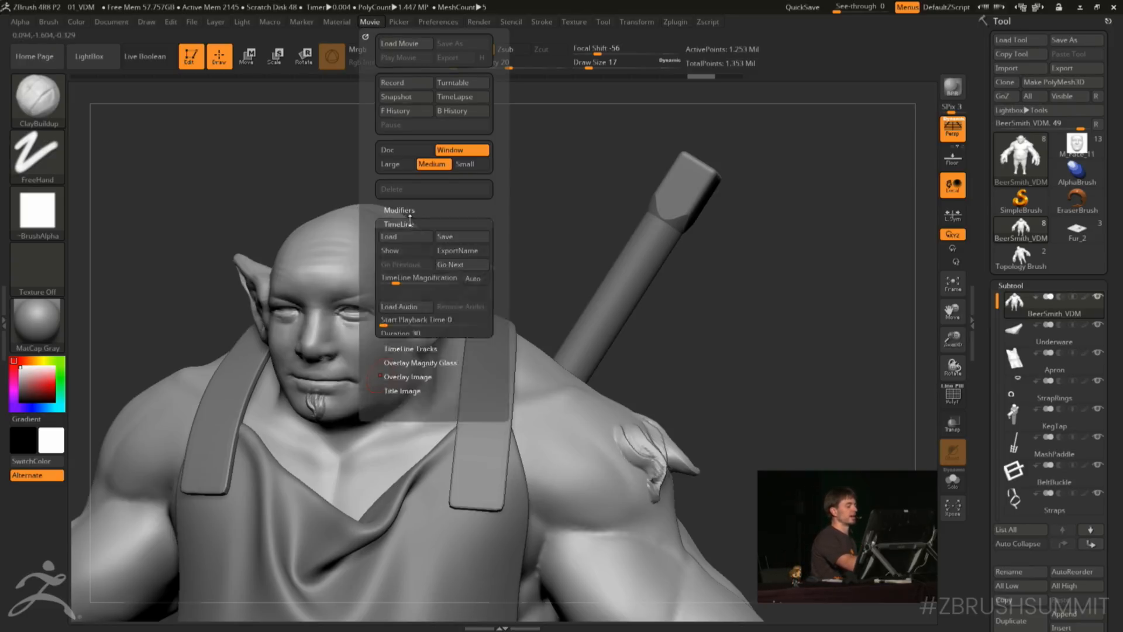
left_click(415, 255)
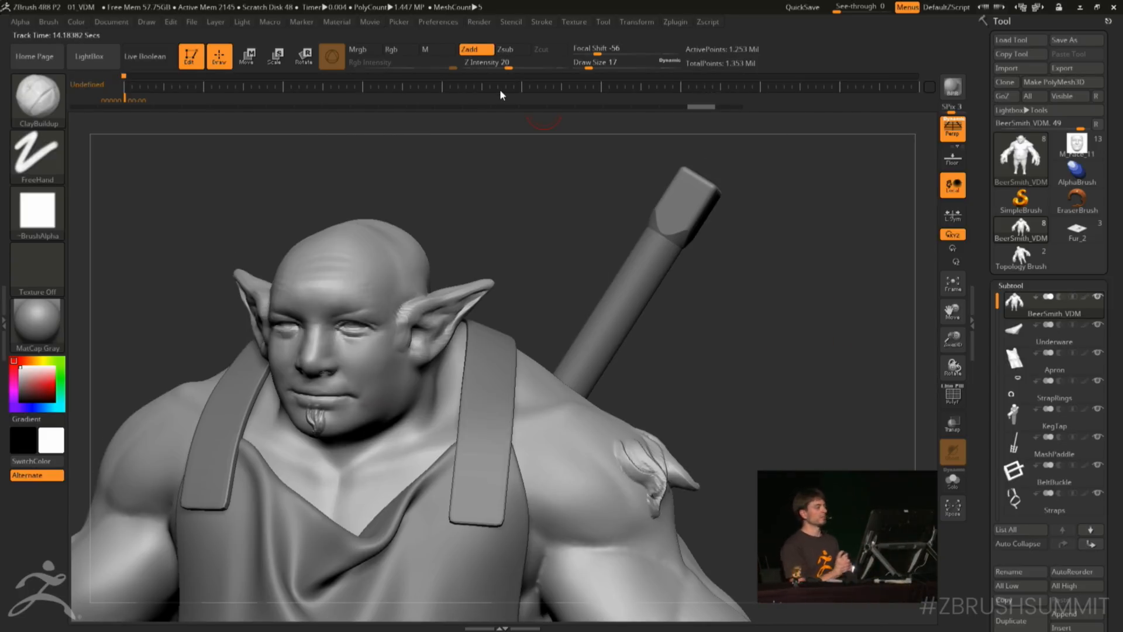
Add three evenly spaced camera keyframes near the start of the timeline, each storing a different view of the character
mouse_move(901, 287)
left_mouse_down()
mouse_move(790, 302)
mouse_move(802, 334)
mouse_move(792, 328)
mouse_move(860, 324)
mouse_move(589, 238)
left_mouse_up()
left_click(163, 85)
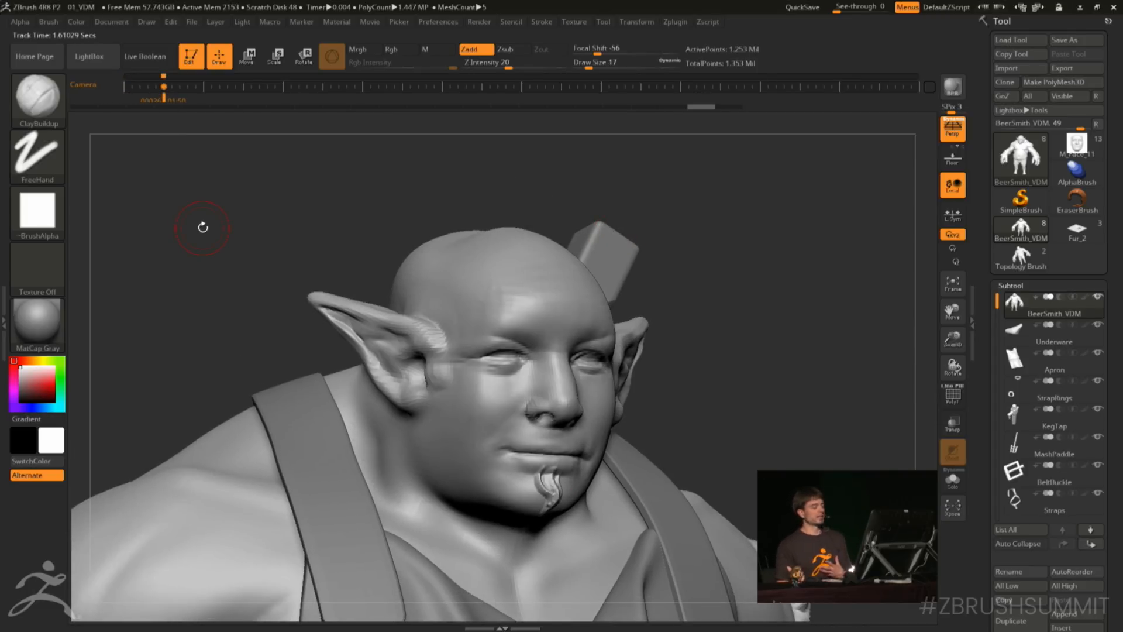
mouse_move(802, 446)
left_mouse_down("alt")
mouse_move(704, 245)
mouse_move(785, 355)
mouse_move(726, 218)
left_mouse_up("alt")
left_click(203, 89)
left_click_drag(836, 366, 708, 278)
left_click(243, 88)
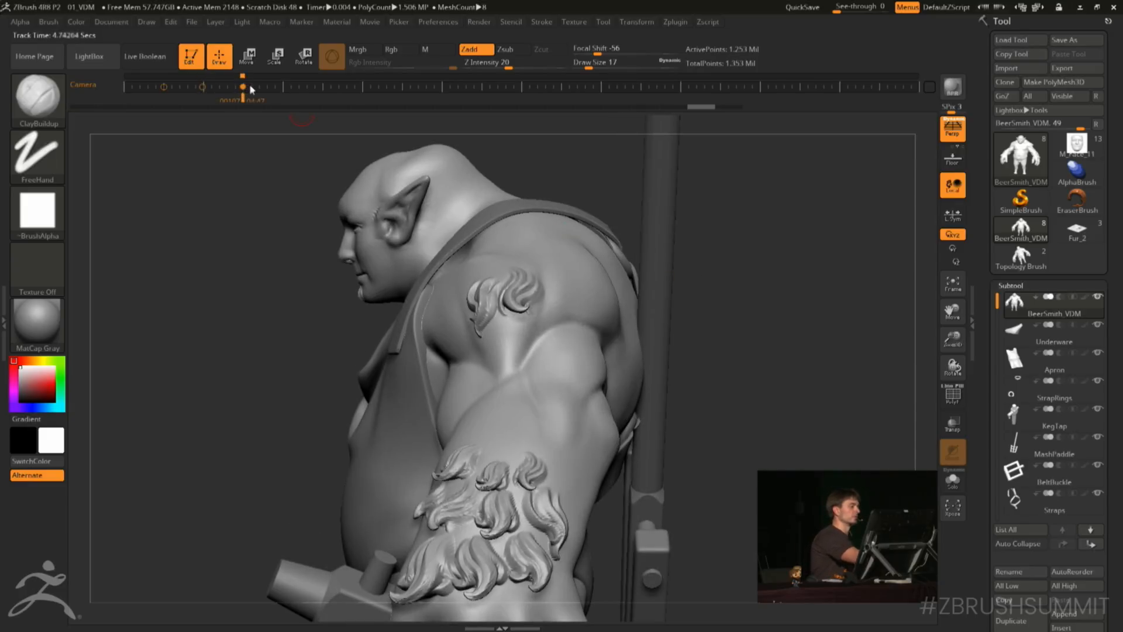
Add a fourth camera keyframe, spaced like the others, storing a close-up of the hand and the furry wrist
left_click_drag(786, 394, 551, 230, "alt")
left_click(281, 88)
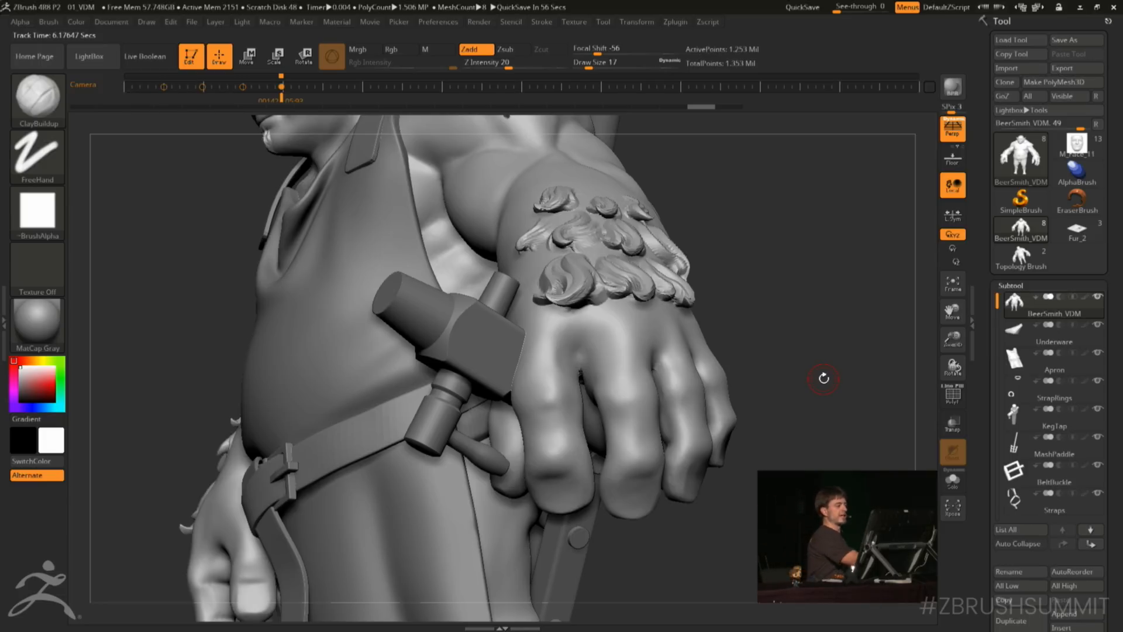
mouse_move(281, 99)
left_mouse_down()
mouse_move(174, 102)
mouse_move(230, 103)
left_mouse_up()
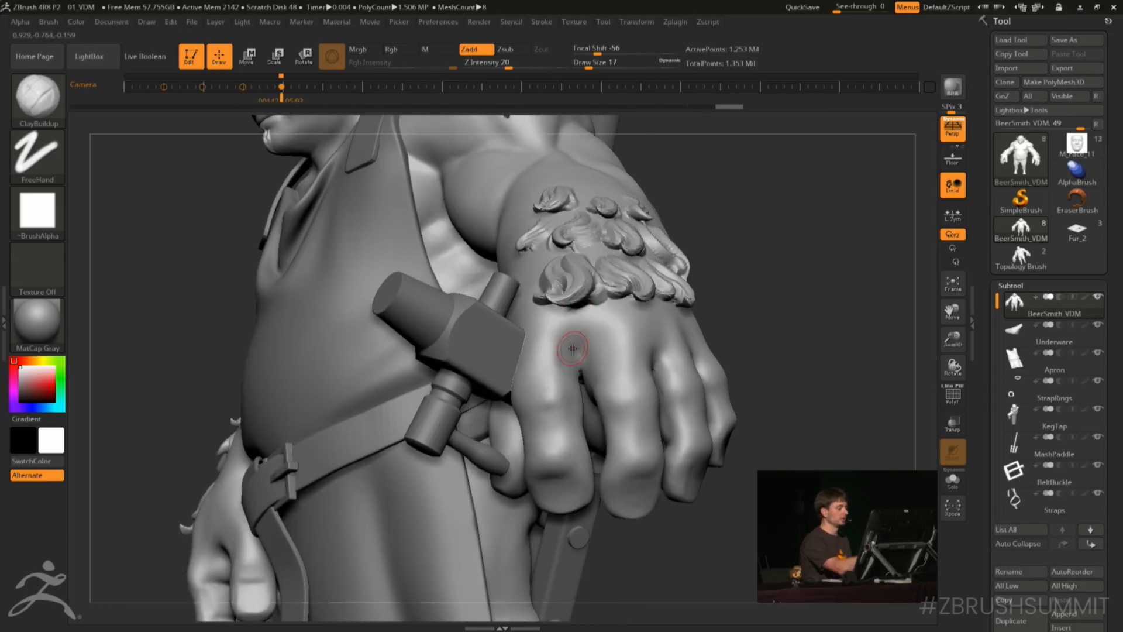
Jump back and forth between the stored camera keyframes while adding small clay strokes on the finger and shoulder, ending on the full front view
left_click_drag(626, 383, 627, 386)
key("Right")
key("Left")
key("Left")
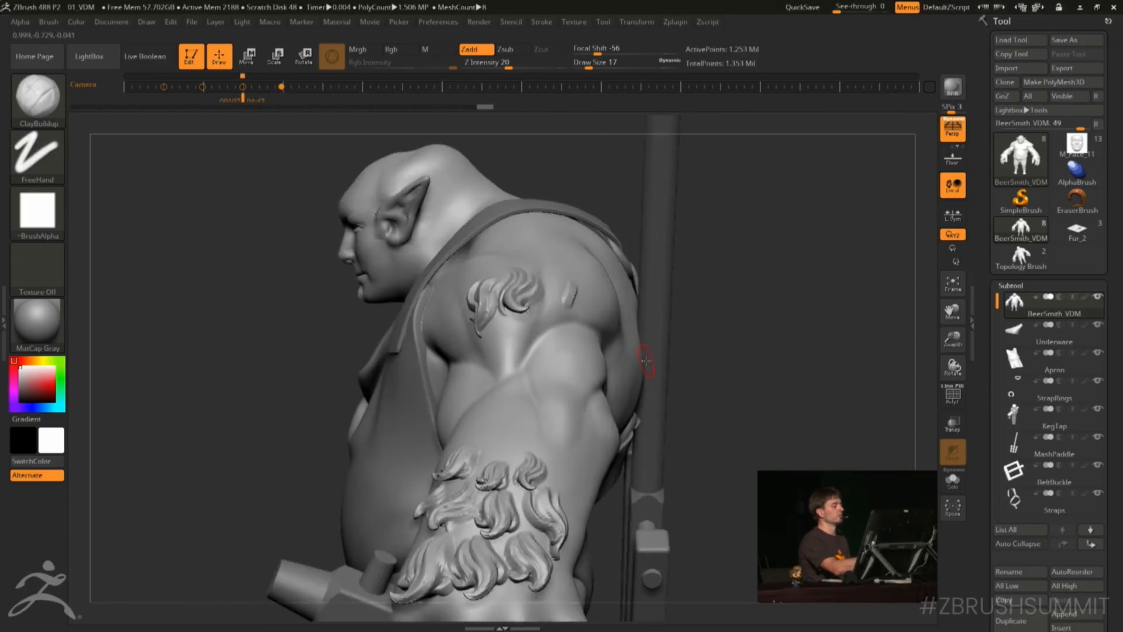
key("Left")
key("Right")
key("Right")
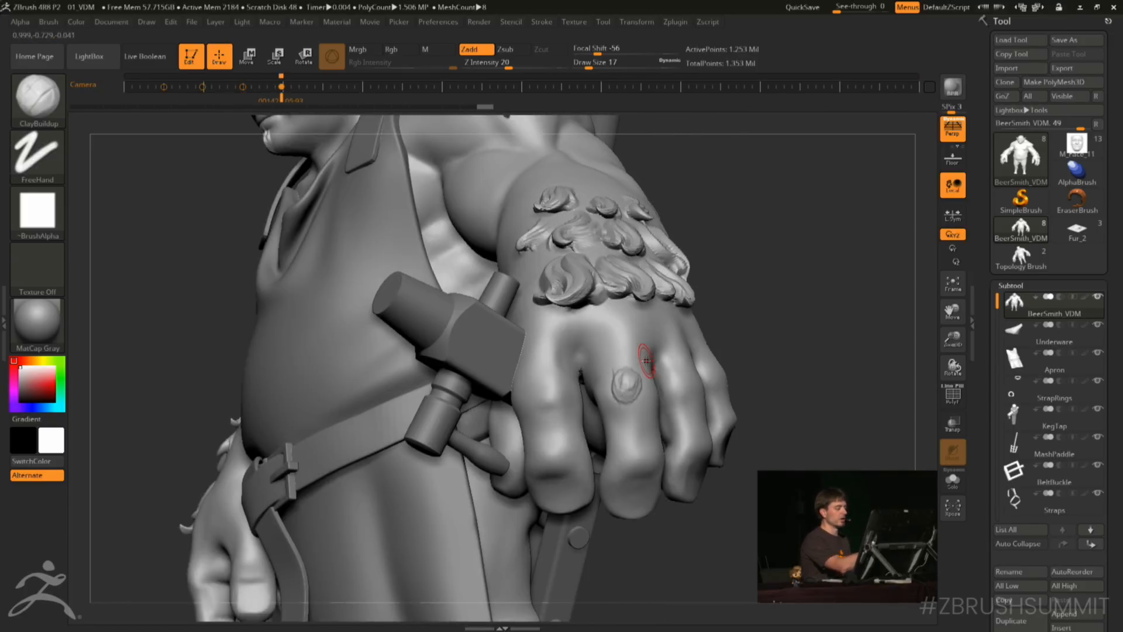
left_click_drag(620, 381, 630, 381)
key("Left")
key("Left")
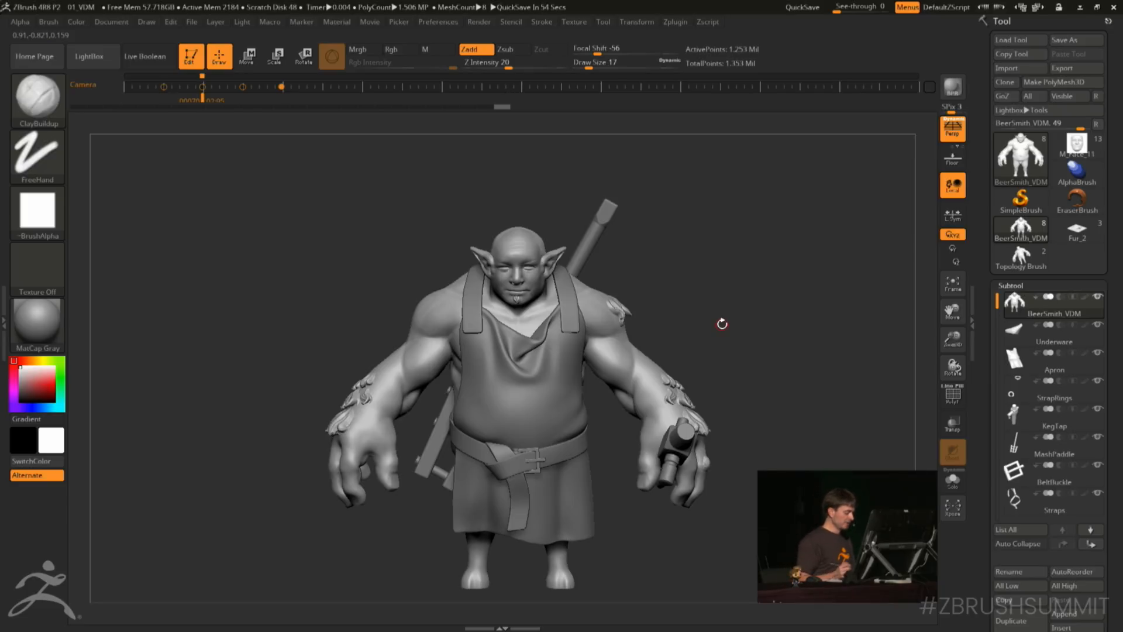
Open the 02_TransposeGizmo3D project from LightBox without saving the changes to the current project
key("comma")
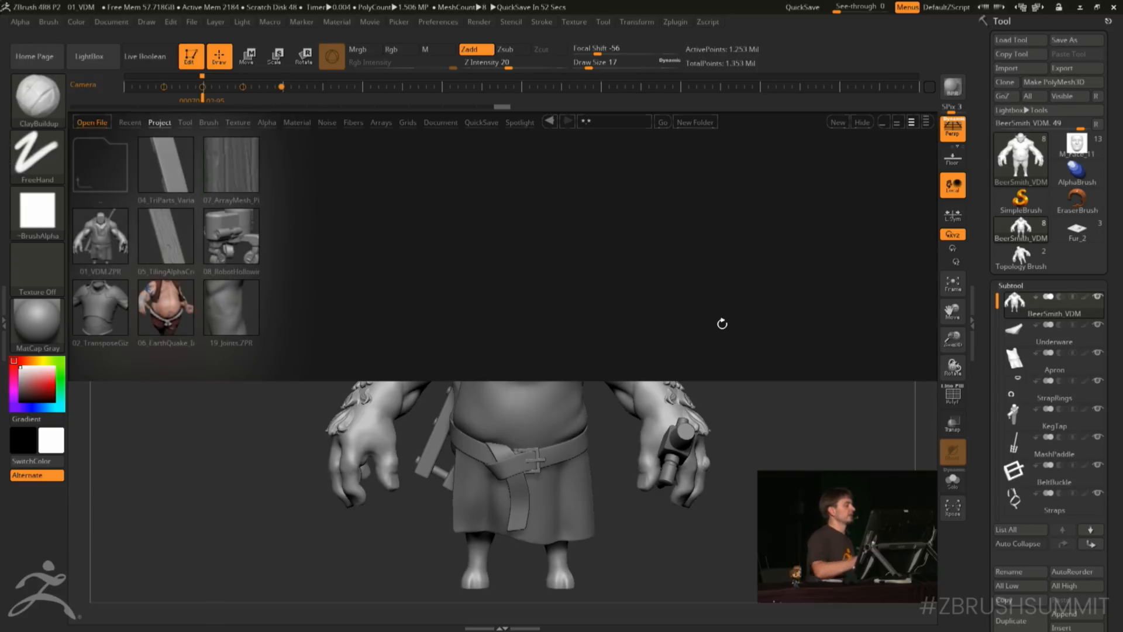
double_click(100, 304)
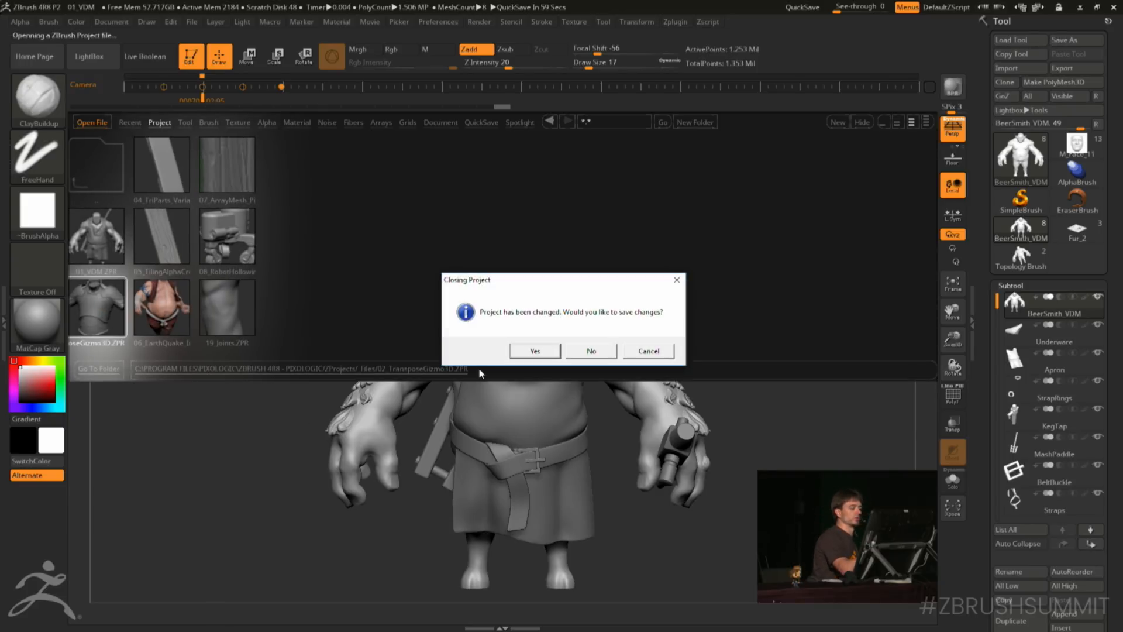
left_click(586, 351)
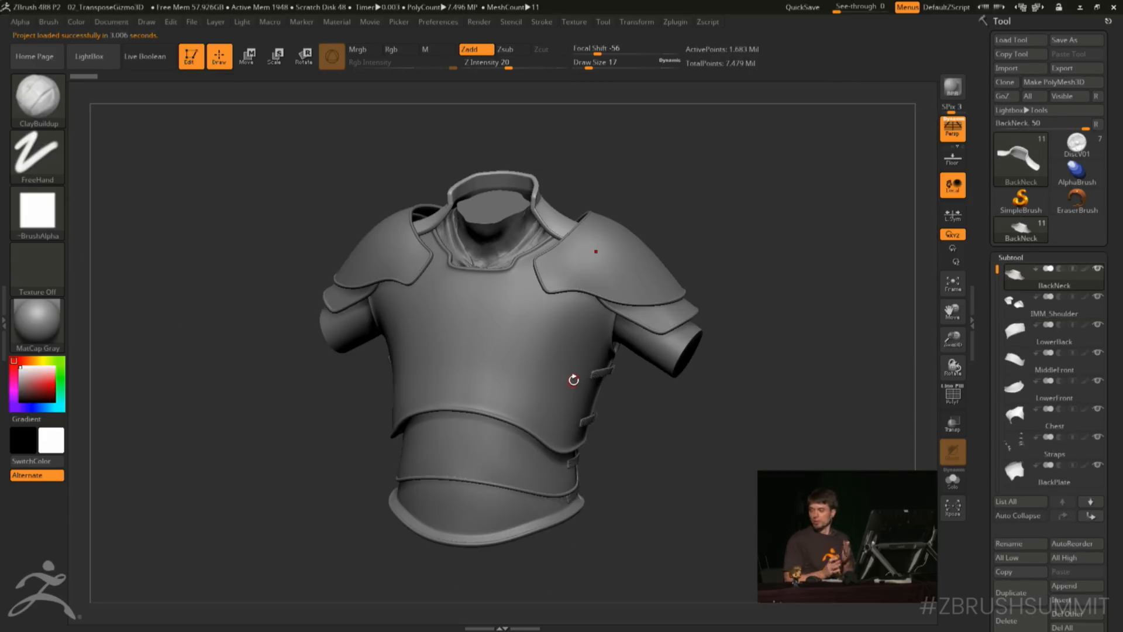
Inspect the armour from the front and back, and isolate the BackNeck subtool in Solo mode, framed to show its outer face
left_click_drag(788, 328, 780, 328)
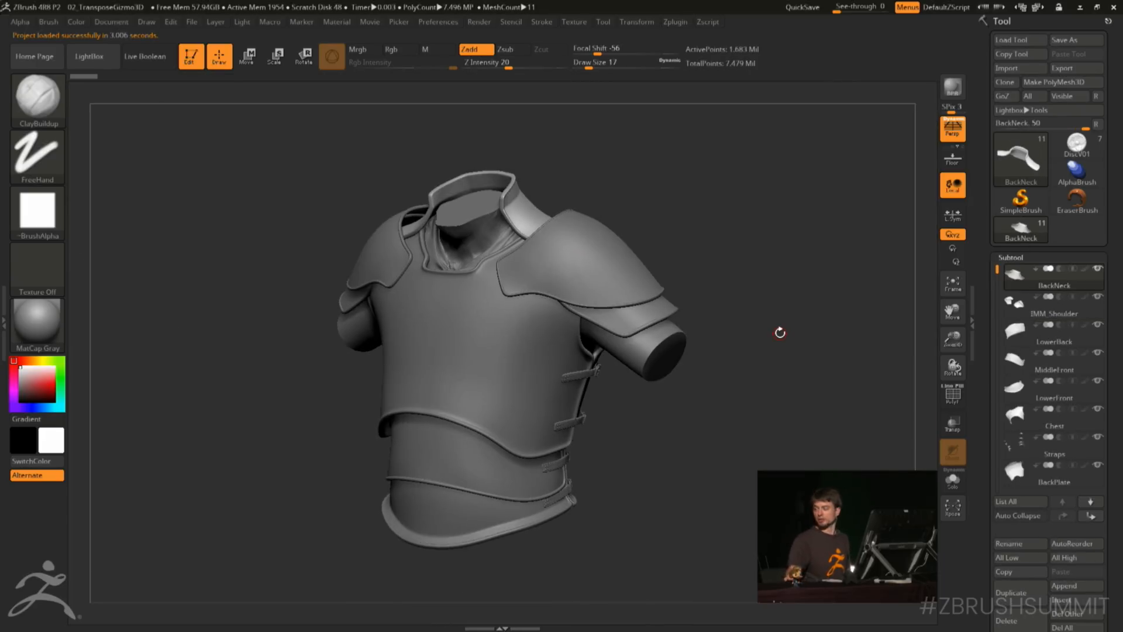
left_click_drag(780, 330, 755, 249)
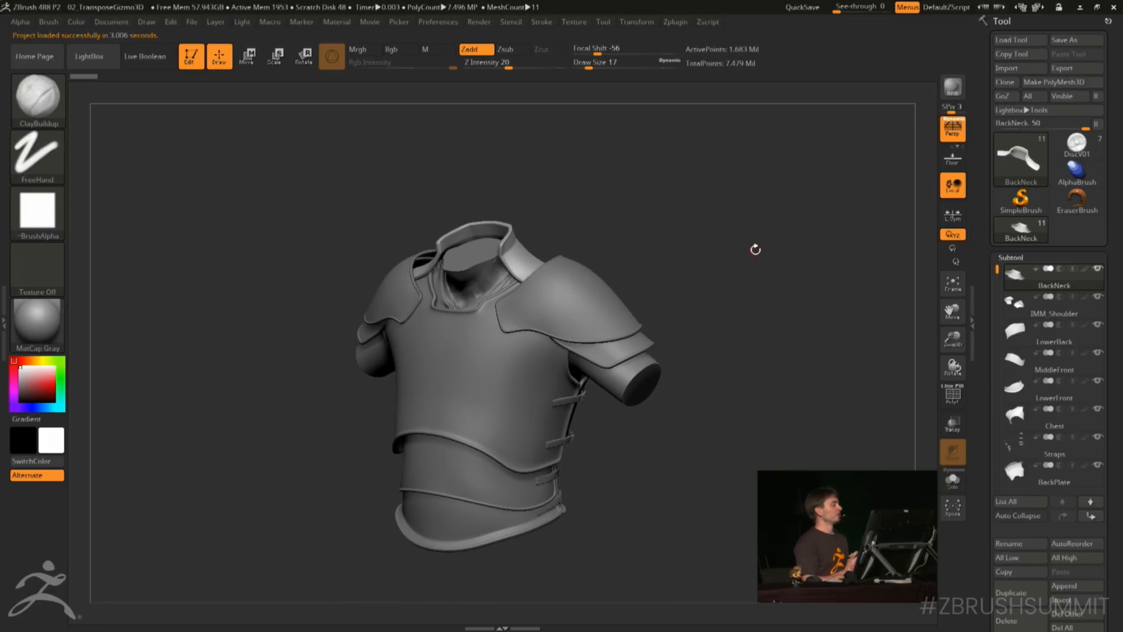
left_click_drag(793, 314, 774, 346)
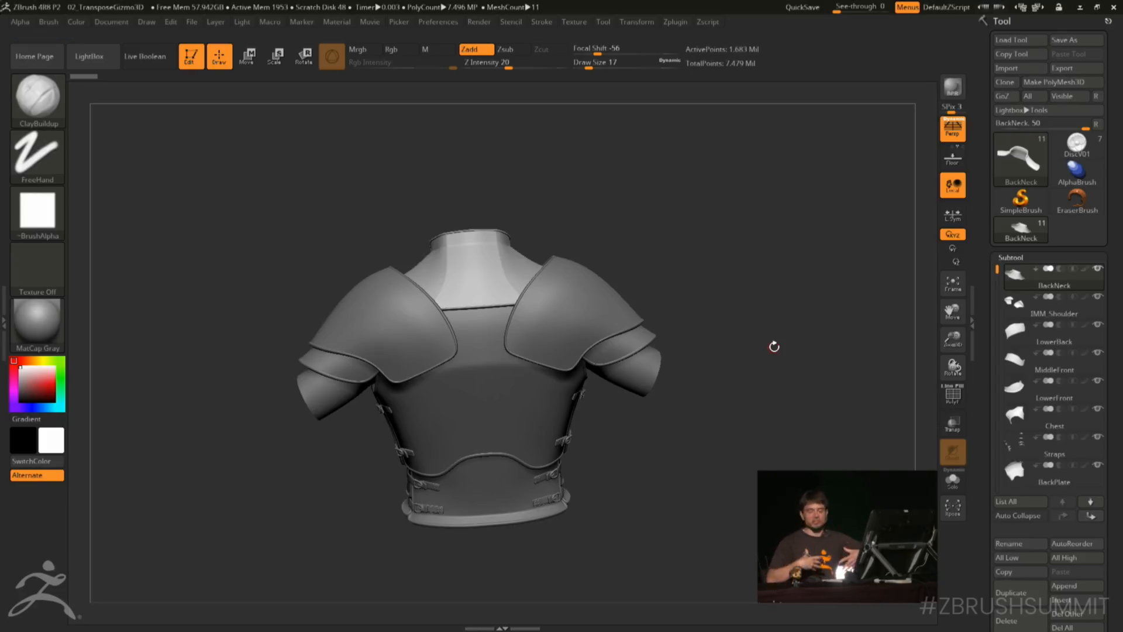
left_click(959, 486)
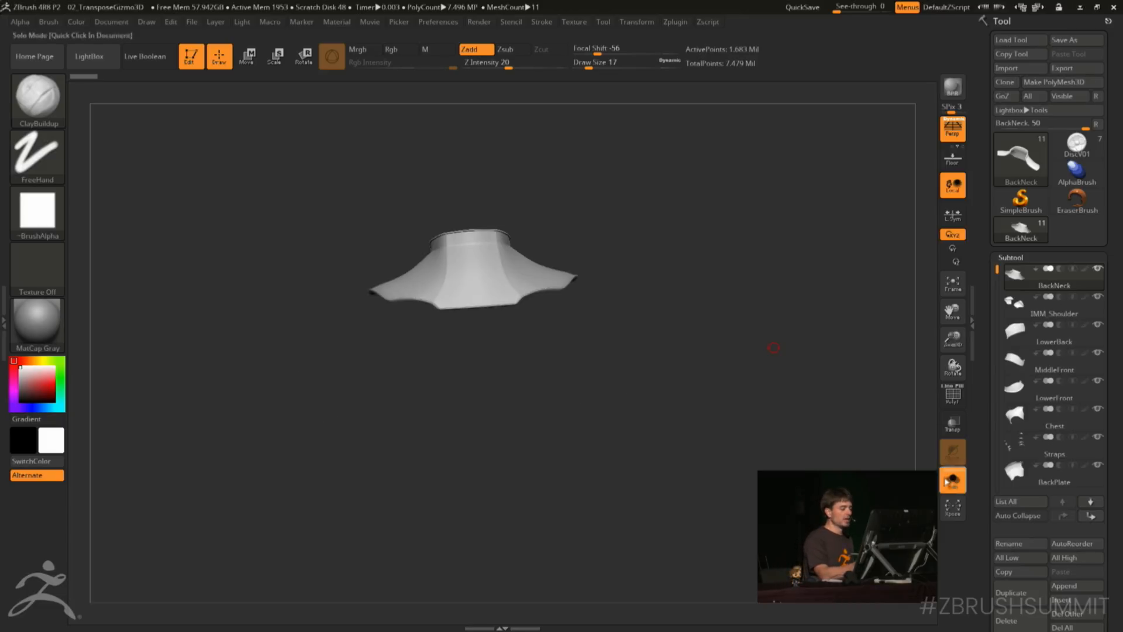
mouse_move(733, 342)
left_mouse_down()
mouse_move(727, 370)
mouse_move(730, 340)
left_mouse_up()
key("f")
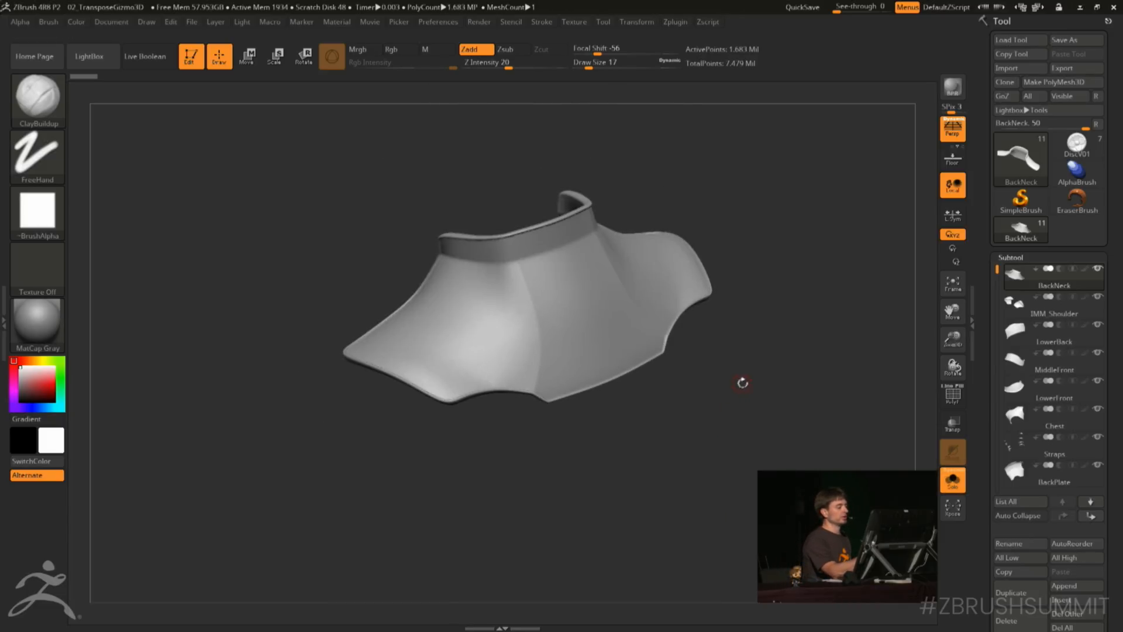
left_click_drag(742, 381, 704, 388)
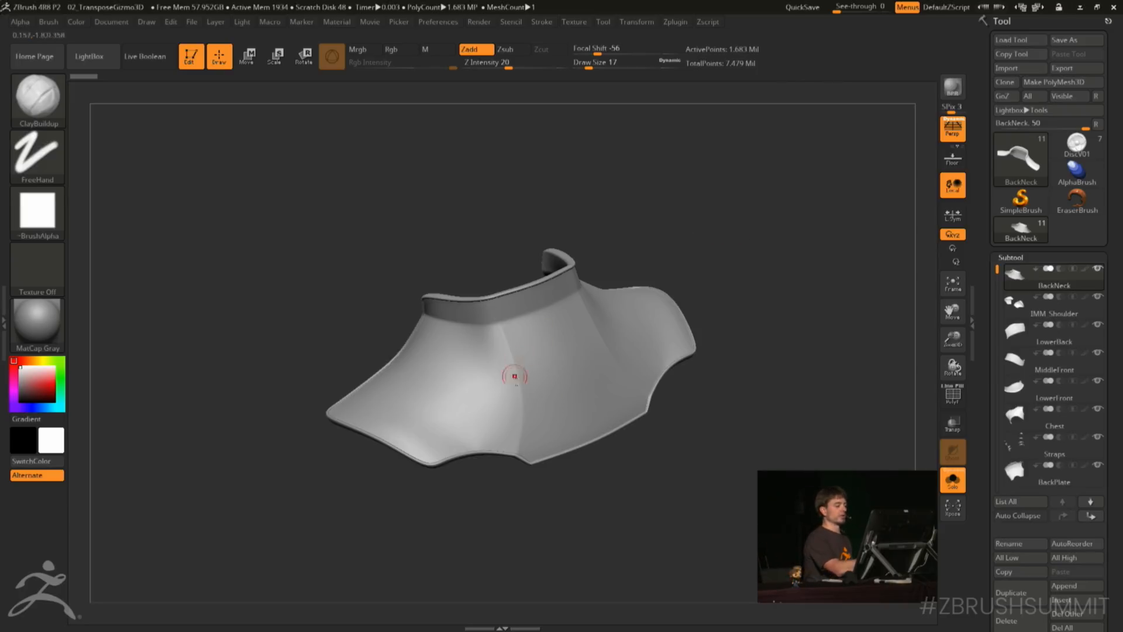
left_click_drag(727, 243, 778, 276)
key("f")
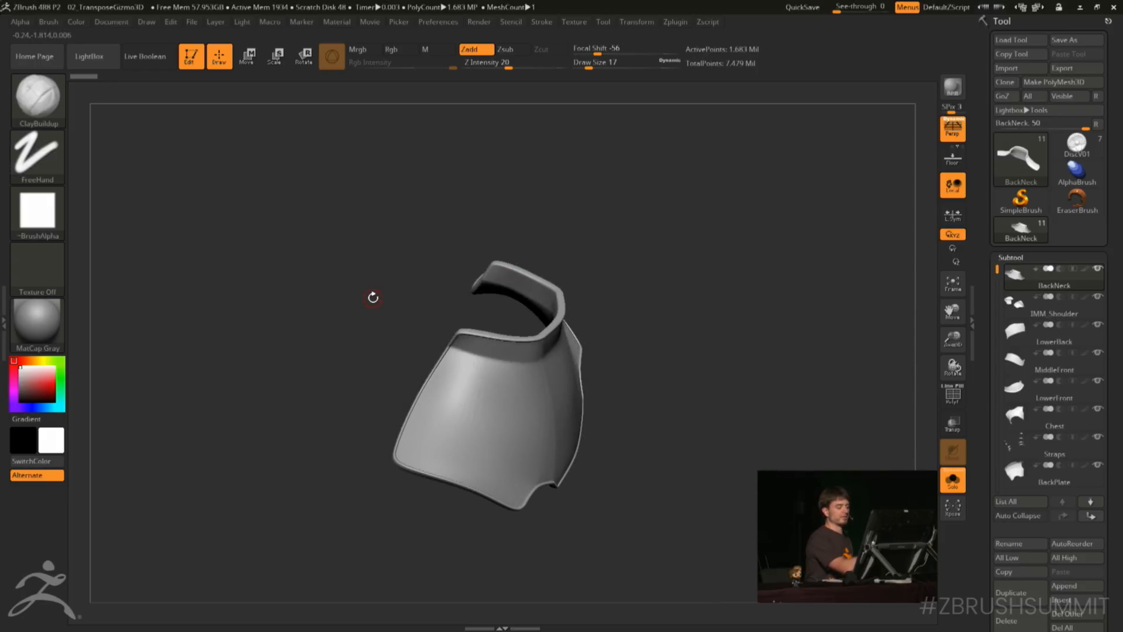
left_click_drag(546, 301, 771, 317)
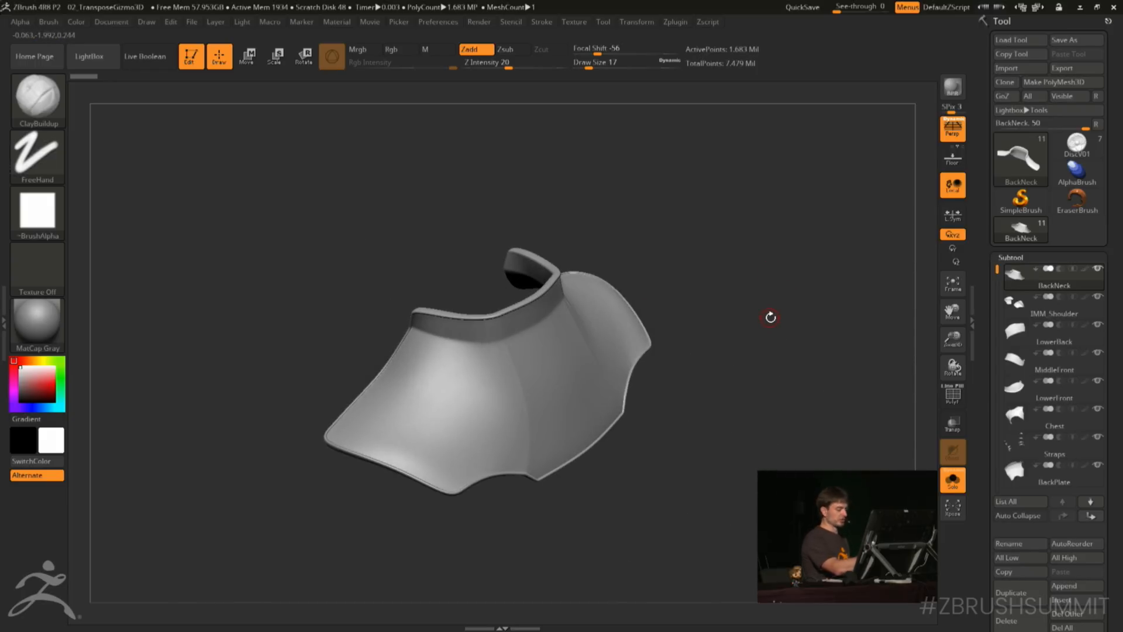
Try painting freehand mask strokes on the outer face and side edge of the neck plate, and undo them
mouse_move(451, 351)
left_mouse_down("ctrl")
mouse_move(403, 417)
mouse_move(510, 359)
mouse_move(545, 394)
left_mouse_up("ctrl")
mouse_move(398, 369)
left_mouse_down("ctrl")
mouse_move(389, 363)
mouse_move(336, 430)
mouse_move(405, 355)
left_mouse_up("ctrl")
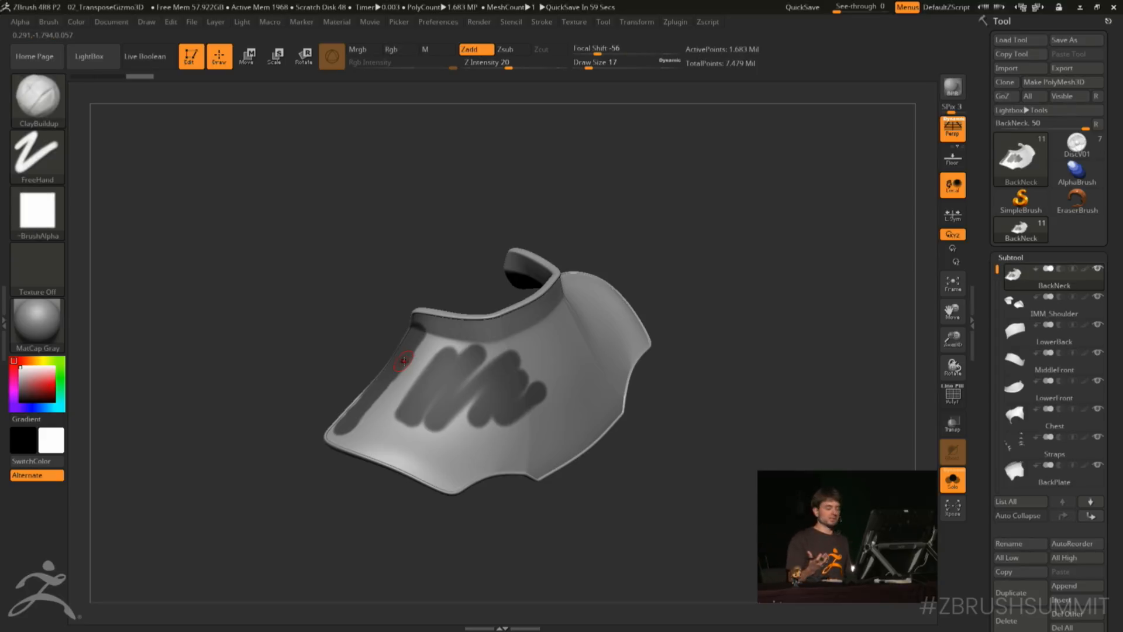
key("ctrl+z")
key("ctrl+z")
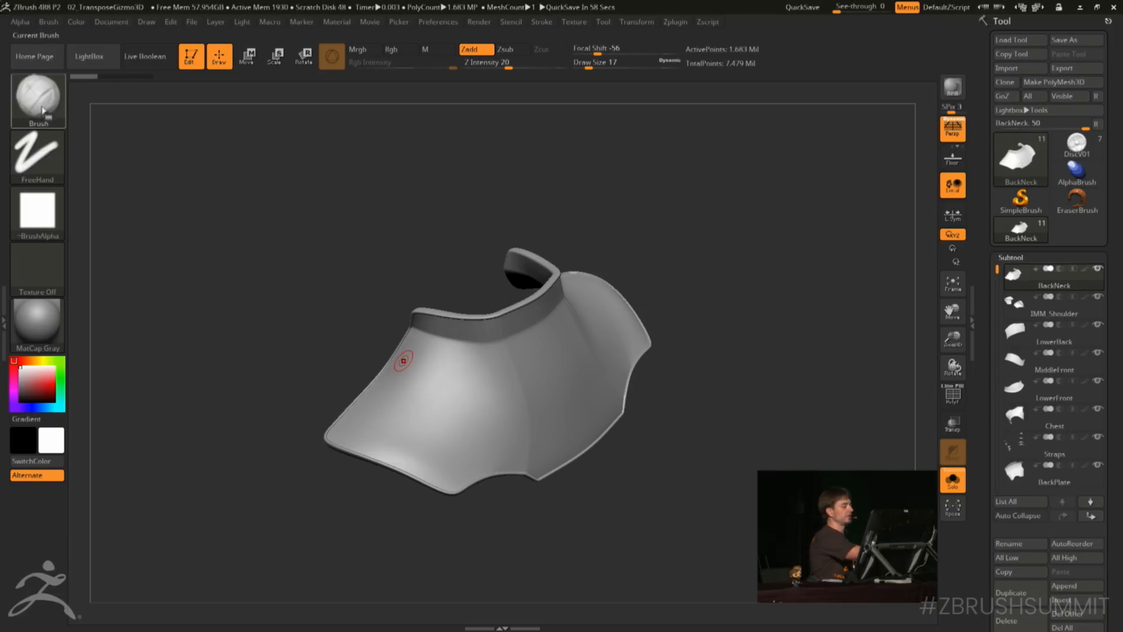
Choose the TransposeSmartMask brush and switch from the 3D gizmo to the transpose line
key("b")
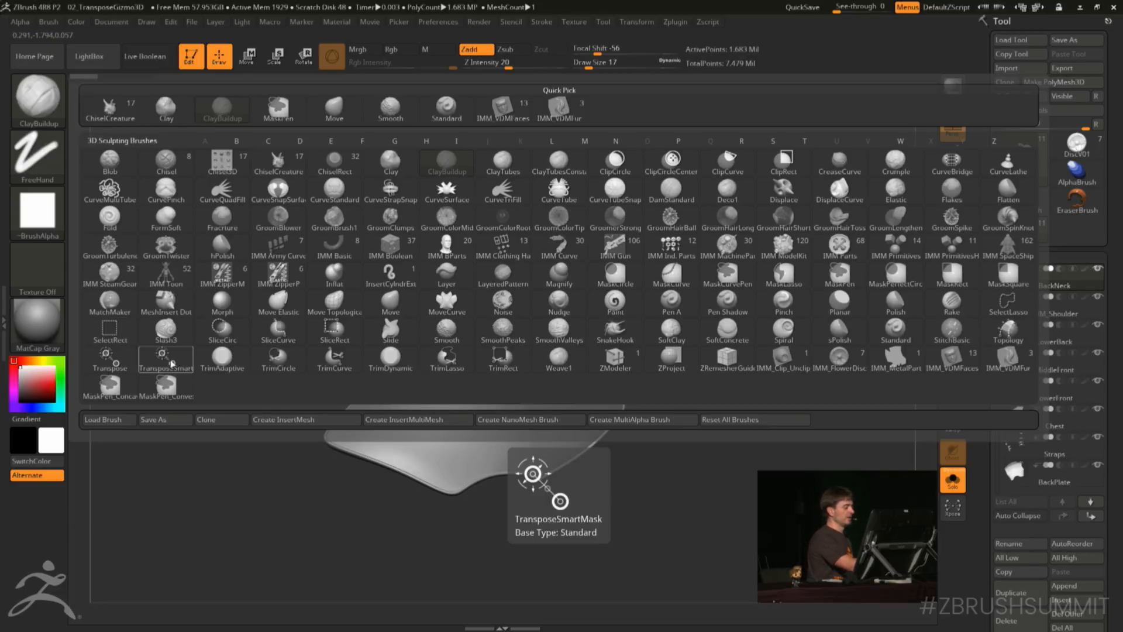
left_click(171, 362)
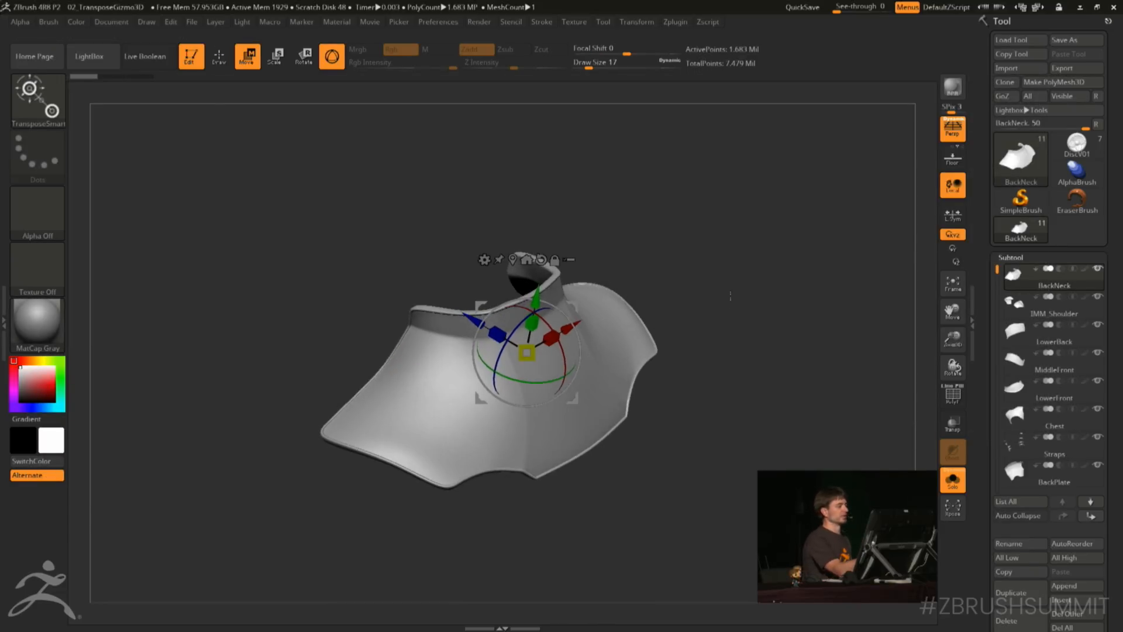
left_click(332, 56)
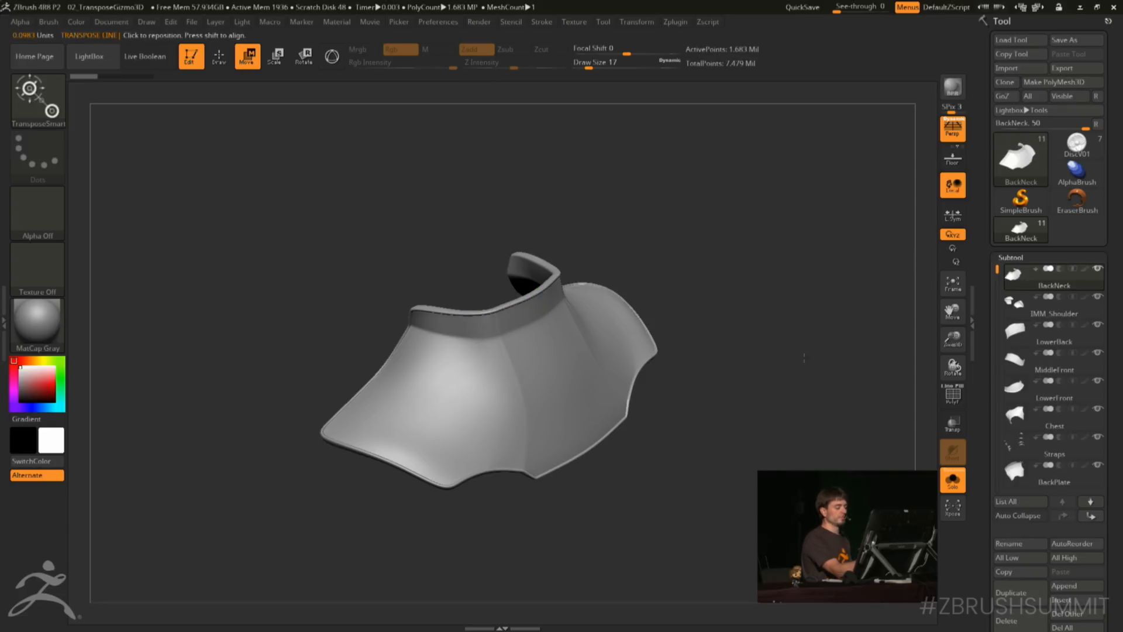
Try smart-masking with differently placed transpose lines until the mask covers the neck plate's entire outer face but not its rim
left_click(564, 388)
left_click_drag(608, 400, 775, 398, "ctrl")
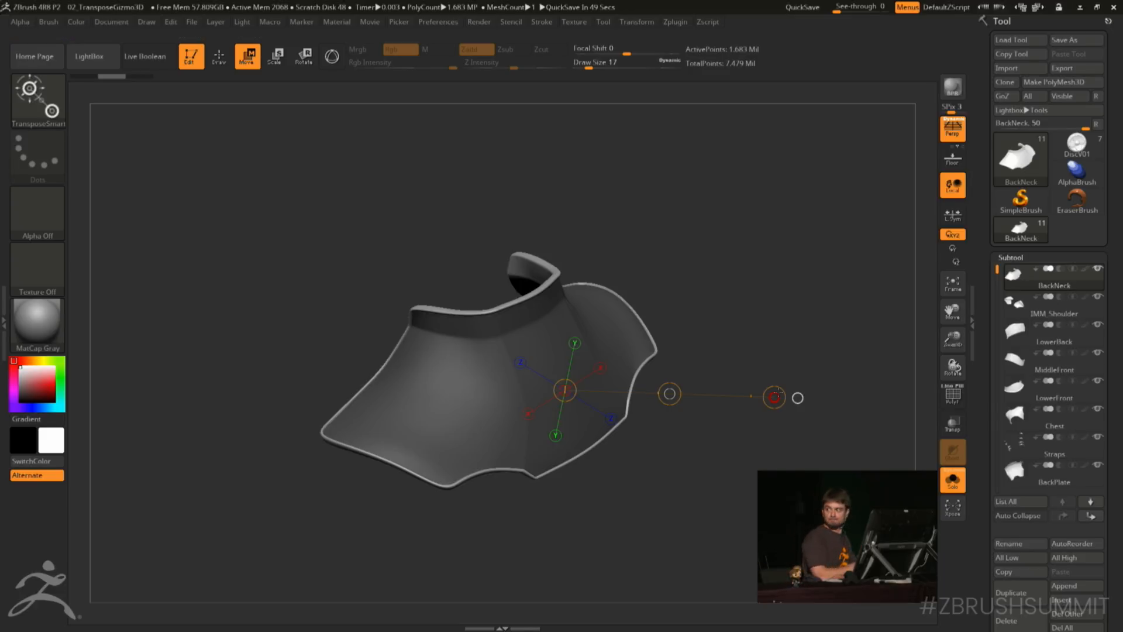
key("ctrl+i")
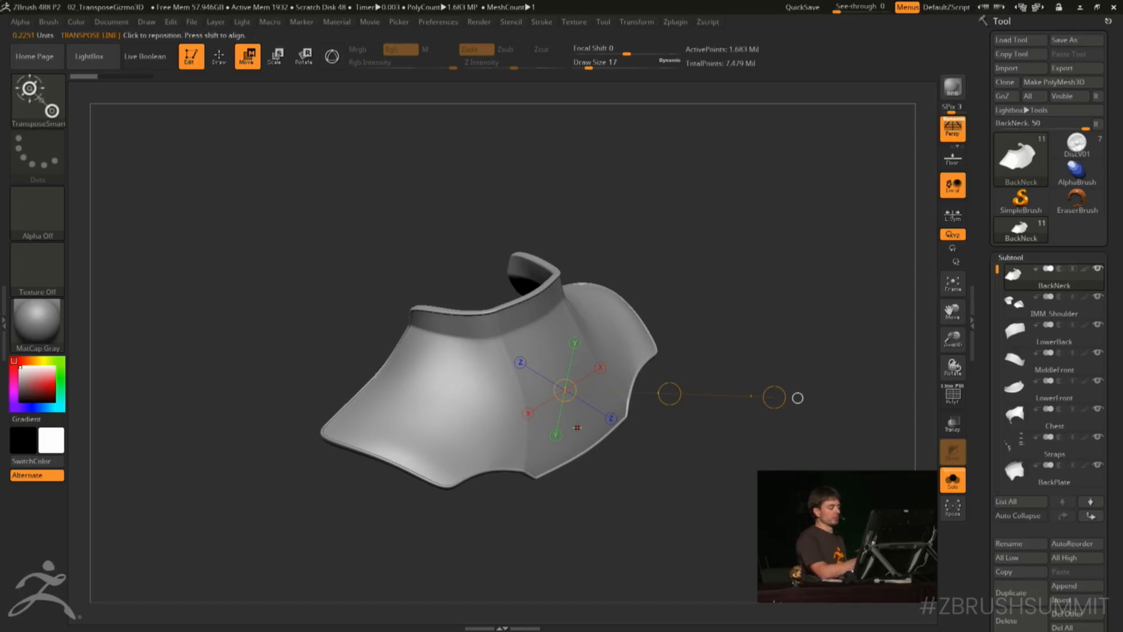
left_click_drag(577, 428, 714, 439)
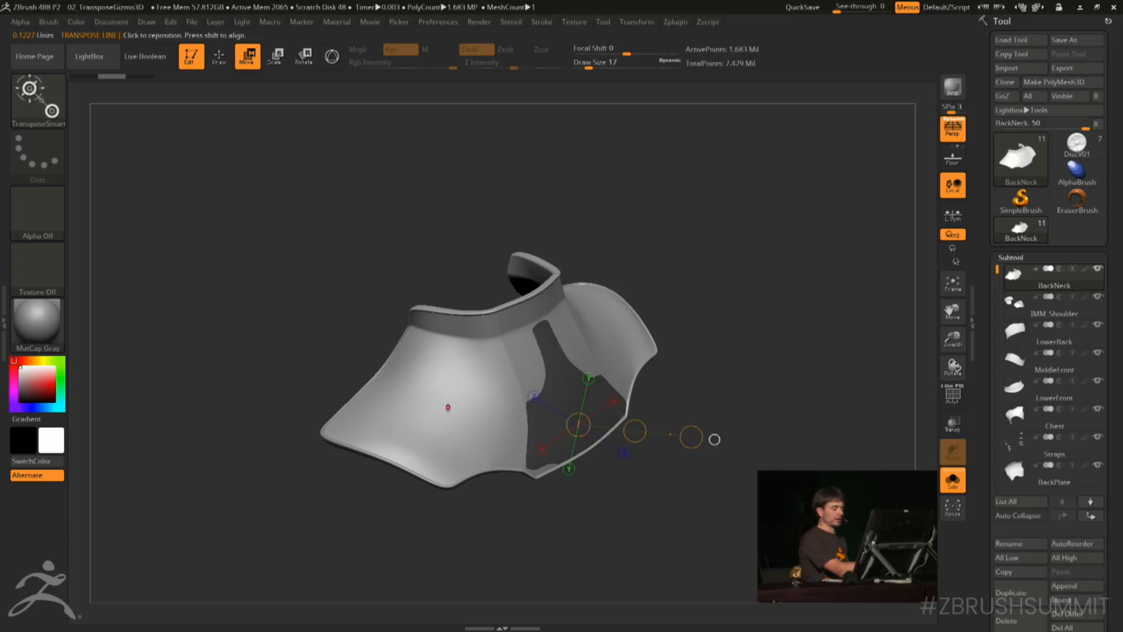
left_click_drag(436, 405, 650, 440, "ctrl")
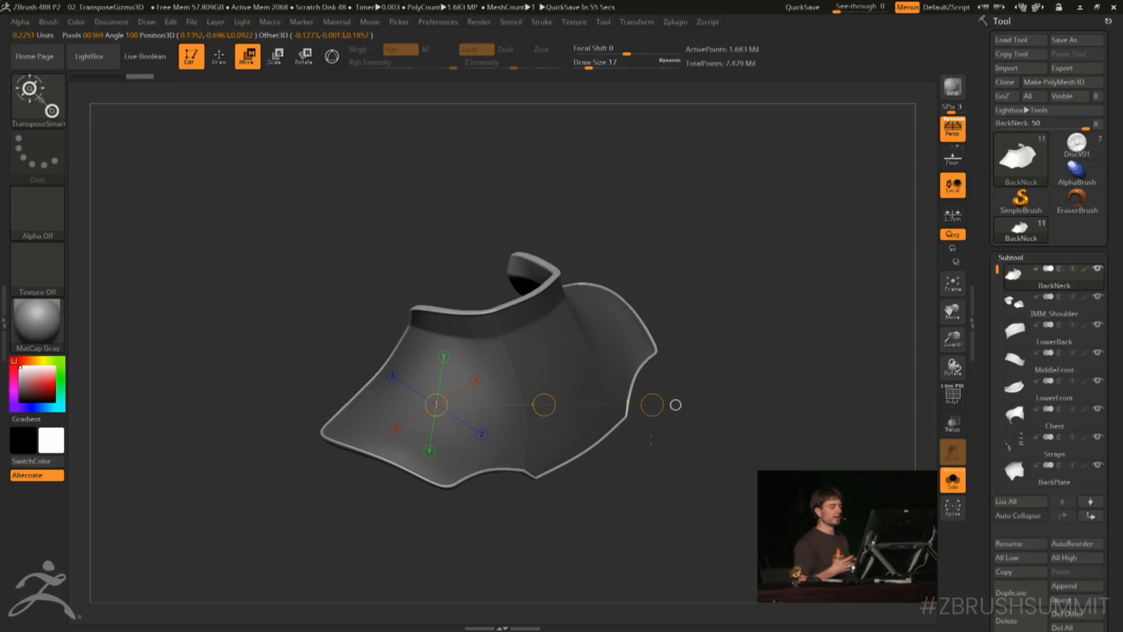
Return to Draw mode and invert the mask so that only the rim of the neck plate is protected
key("q")
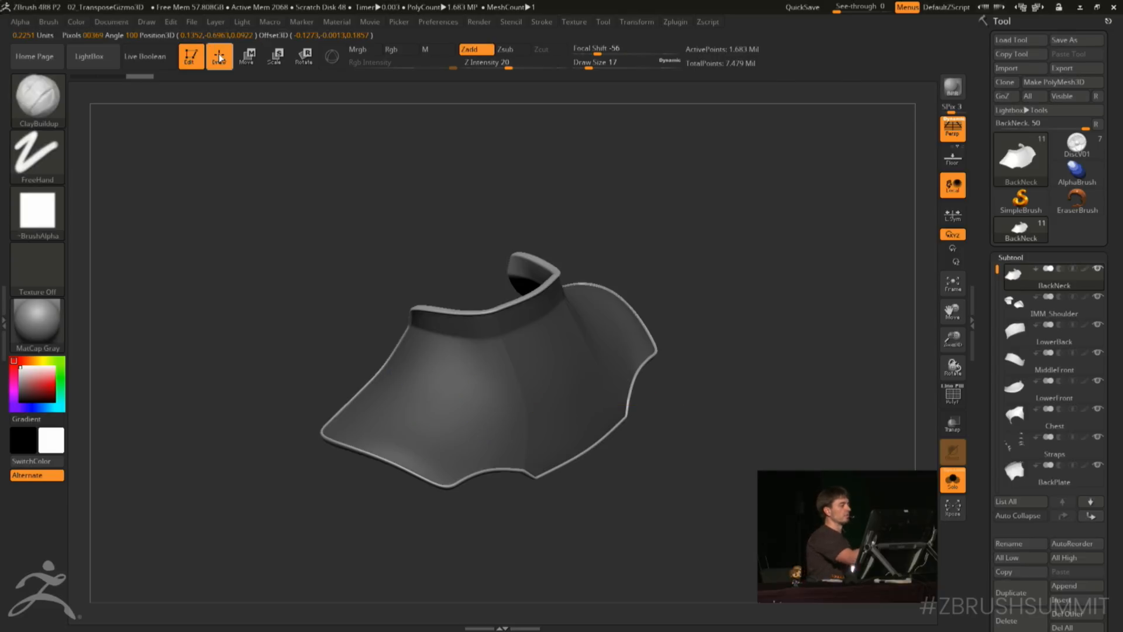
key("ctrl")
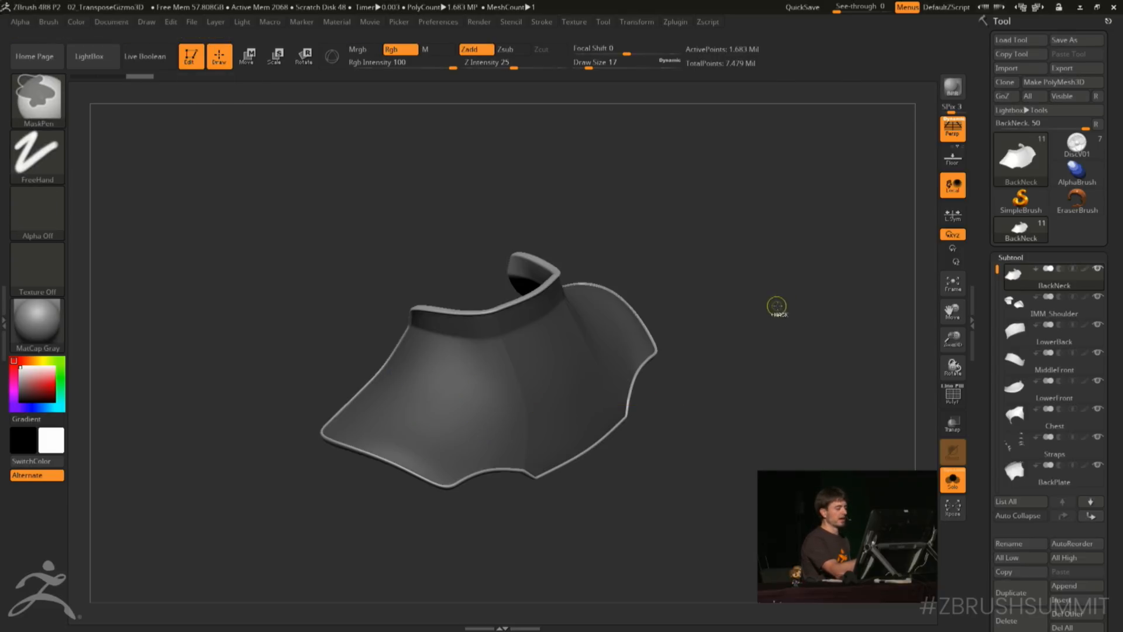
left_click(774, 319, "ctrl")
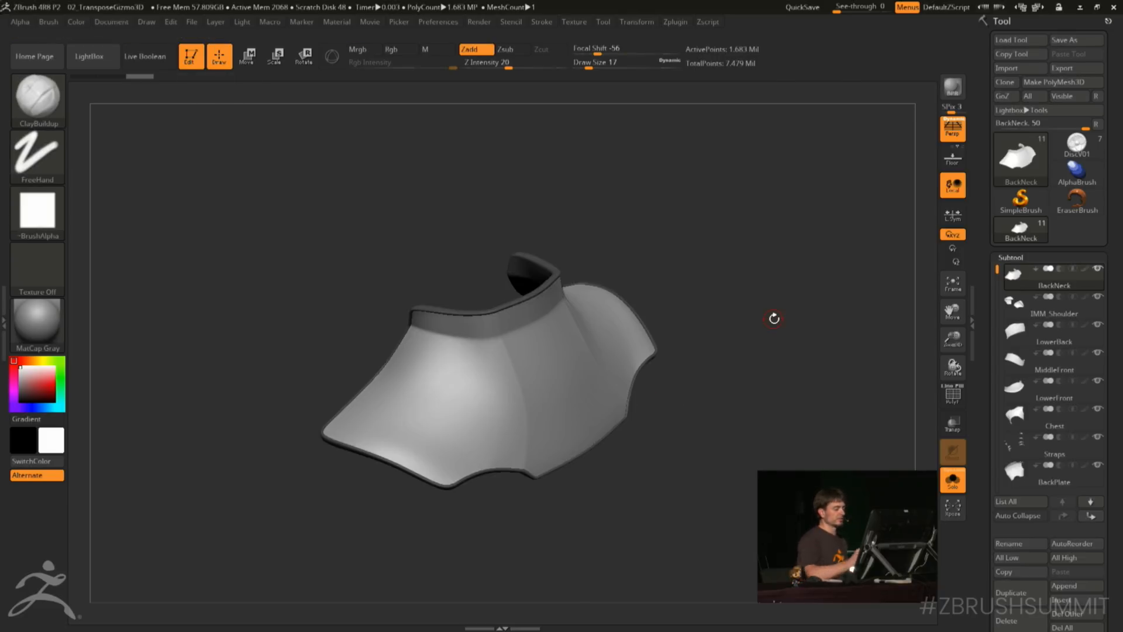
mouse_move(745, 286)
left_mouse_down()
mouse_move(704, 283)
mouse_move(738, 292)
mouse_move(723, 275)
mouse_move(751, 255)
left_mouse_up()
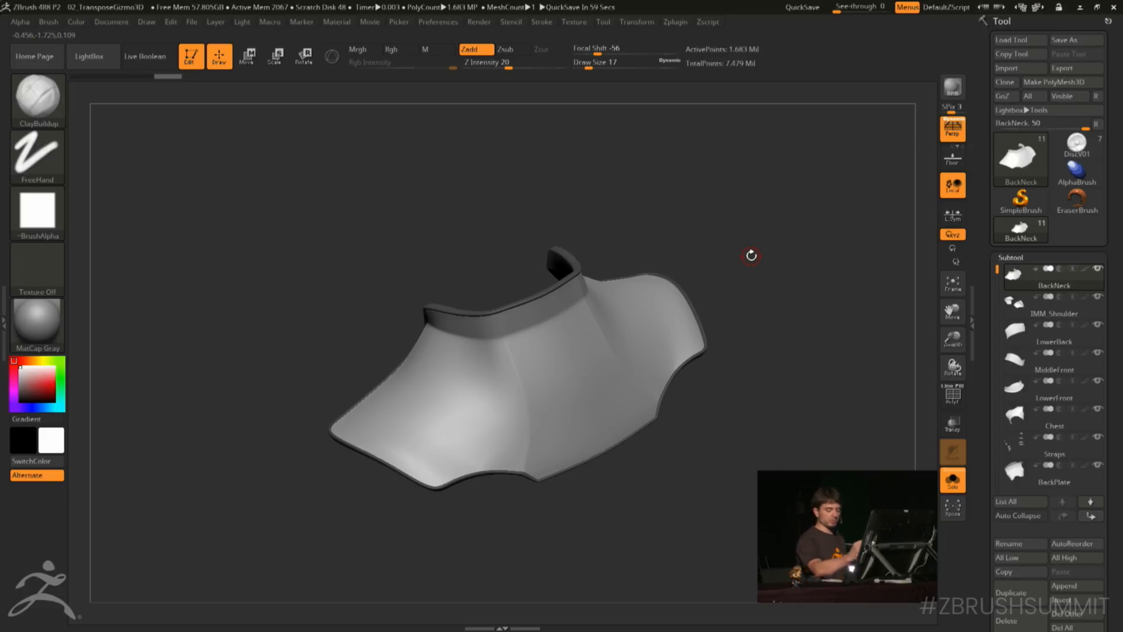
Browse the NoiseMaker presets for the neck plate's surface in a single-row LightBox and open the Noises folder
scroll(1028, 401, "down", 15)
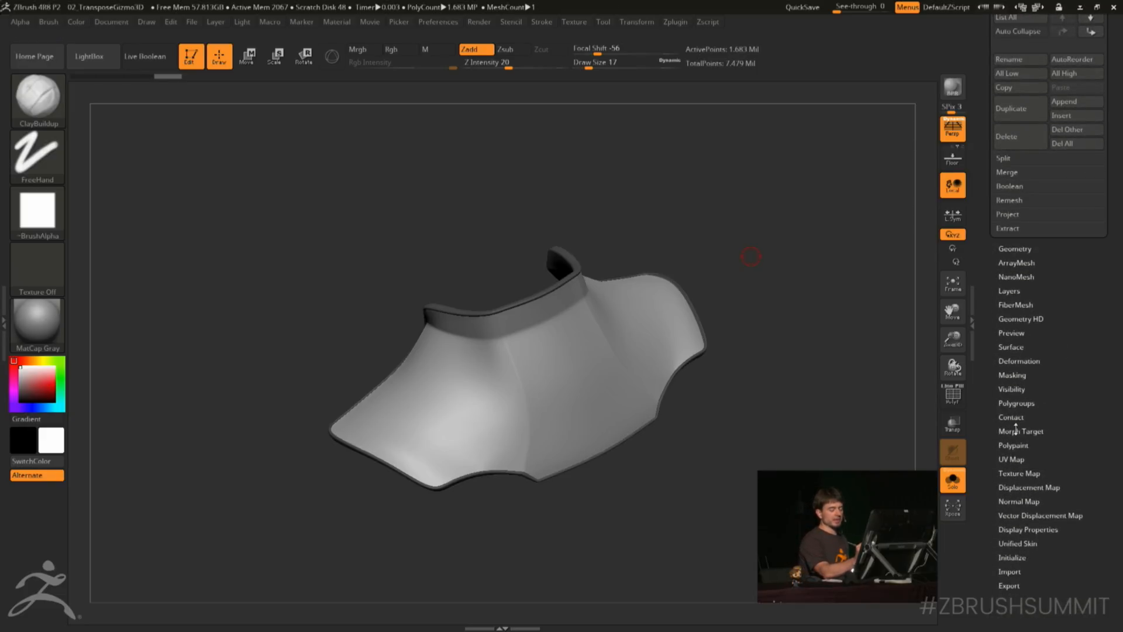
scroll(1021, 342, "down", 10)
scroll(993, 345, "up", 10)
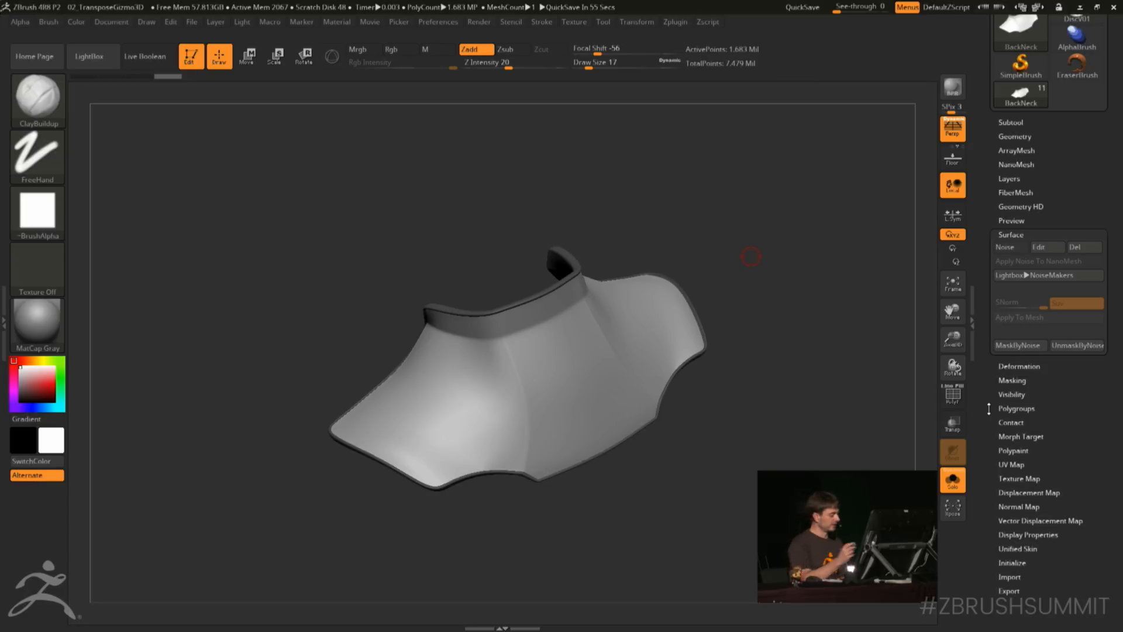
left_click_drag(757, 406, 754, 443)
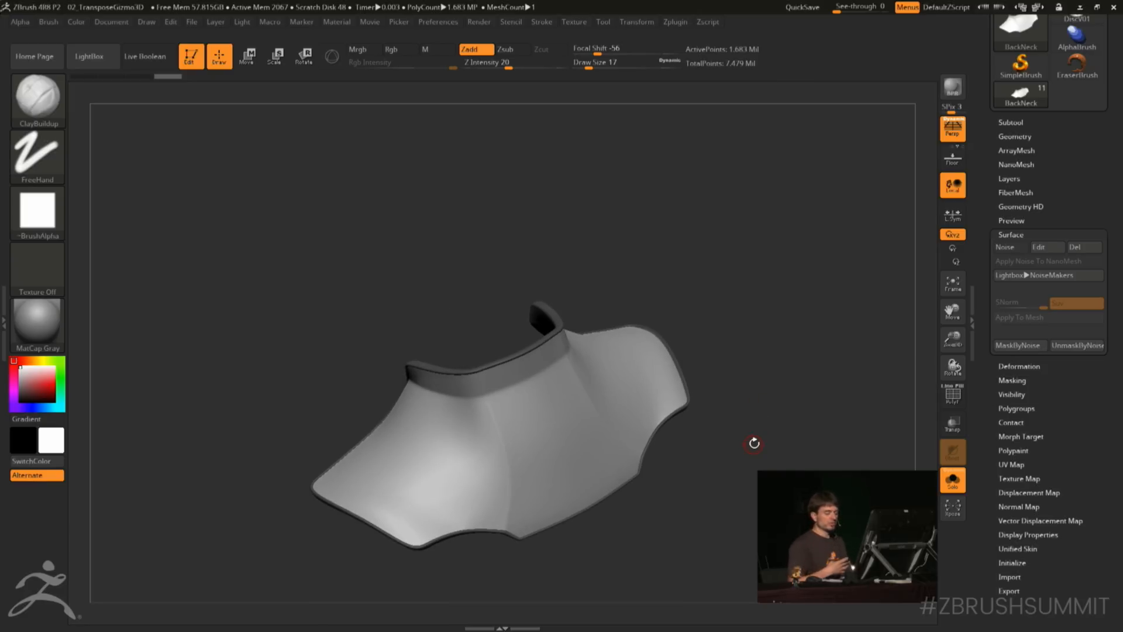
left_click(1049, 275)
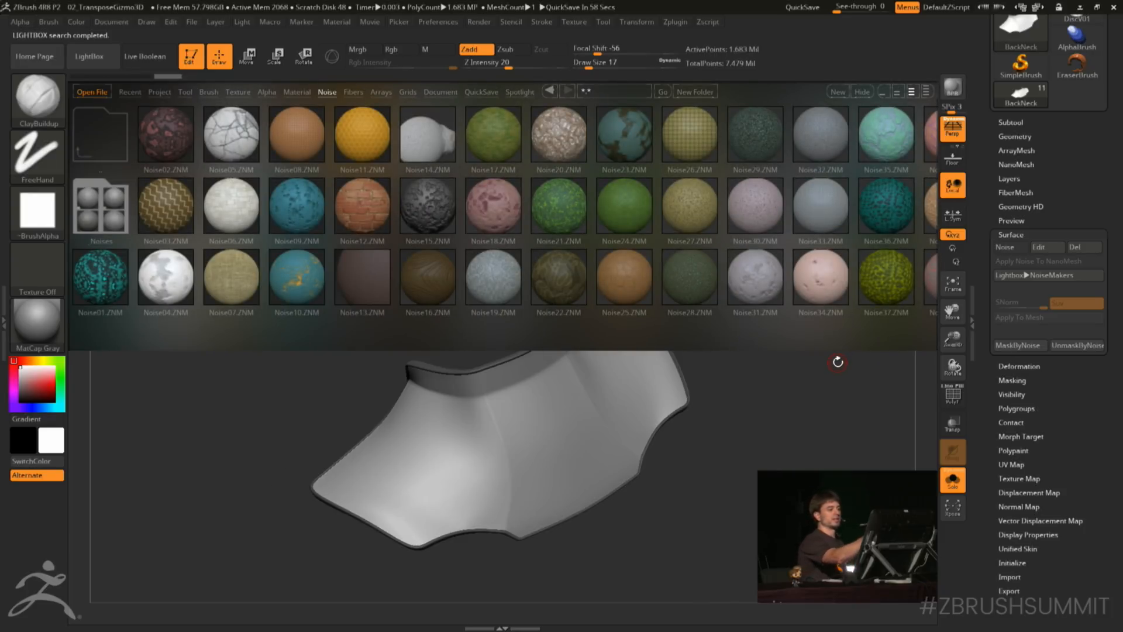
left_click(885, 91)
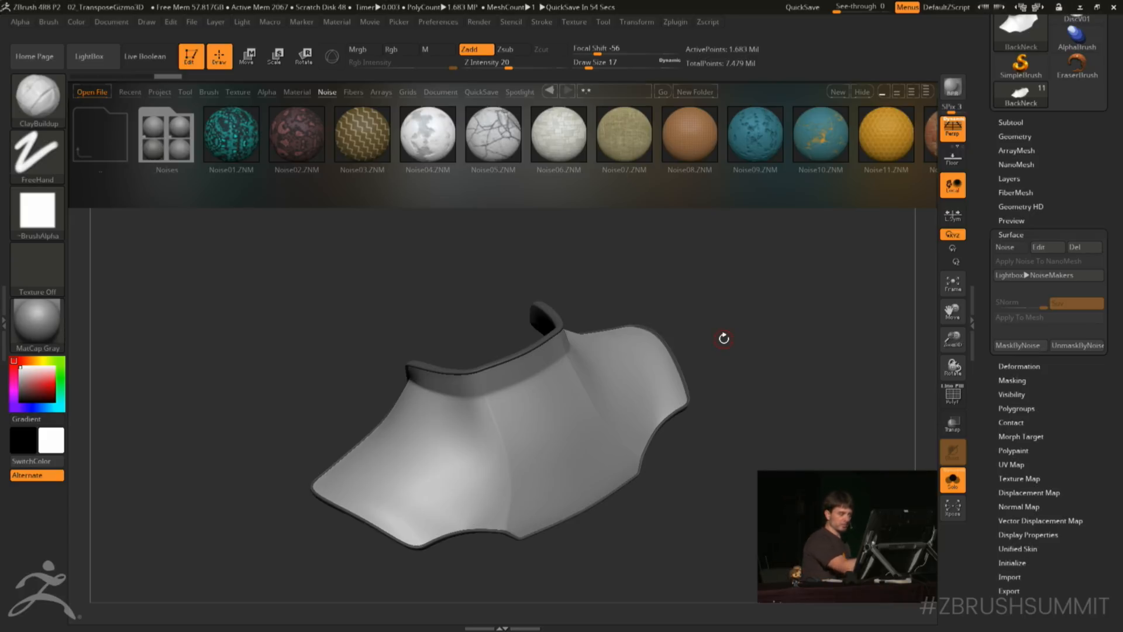
left_click(168, 149)
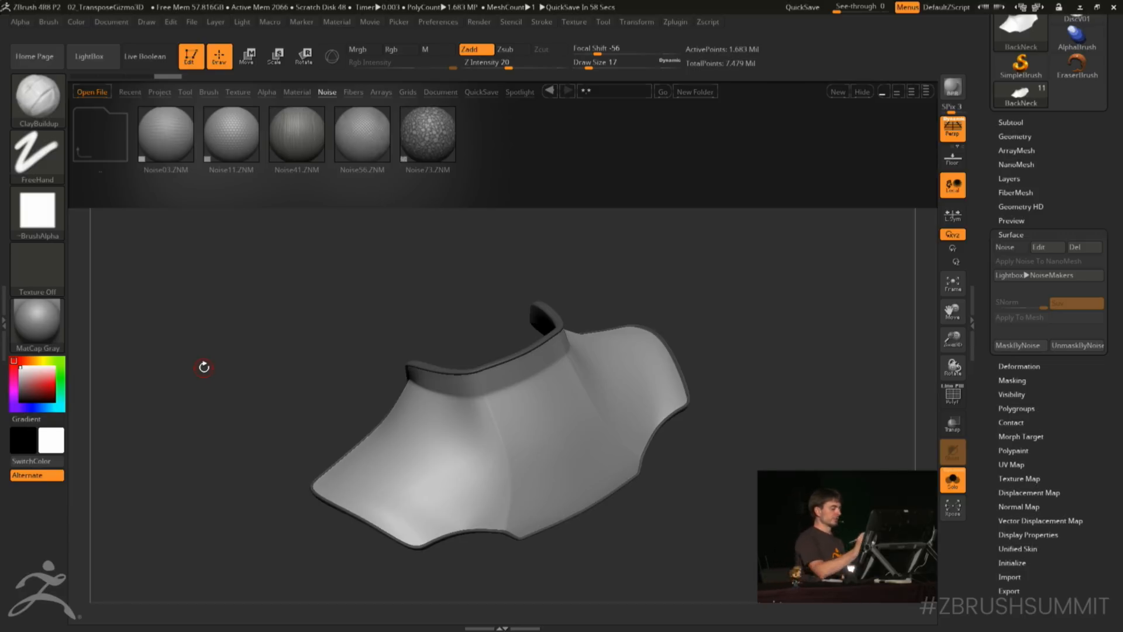
Try the Noise03, Noise11, Noise41 and Noise56 presets on the neck plate, then apply the floral Noise73 preset
double_click(165, 141)
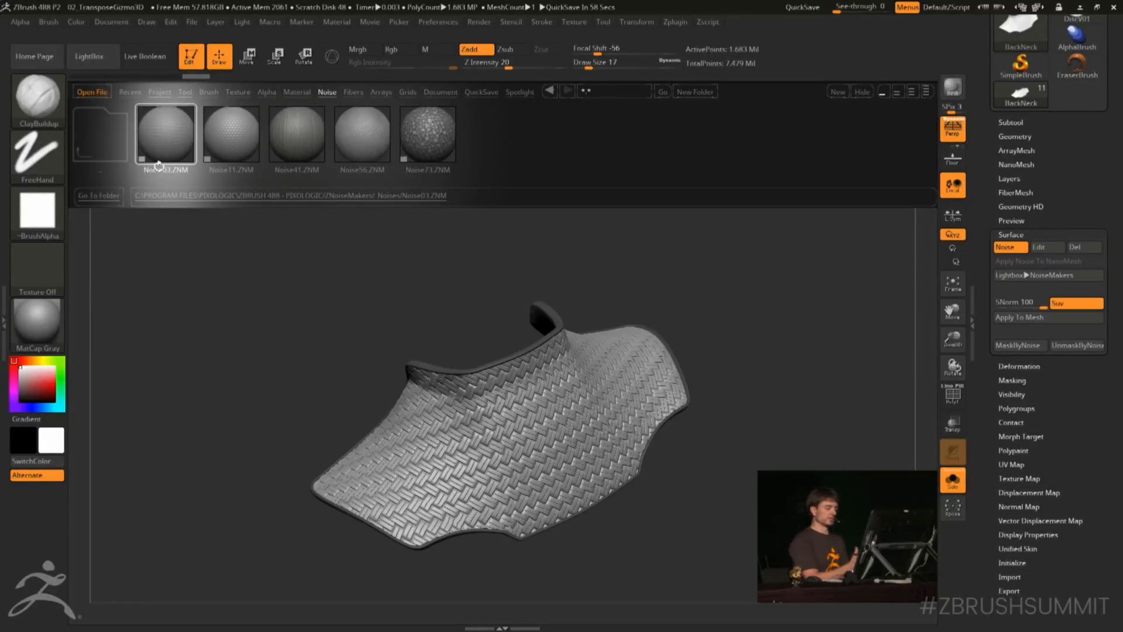
mouse_move(759, 354)
left_mouse_down()
mouse_move(769, 347)
mouse_move(755, 354)
left_mouse_up()
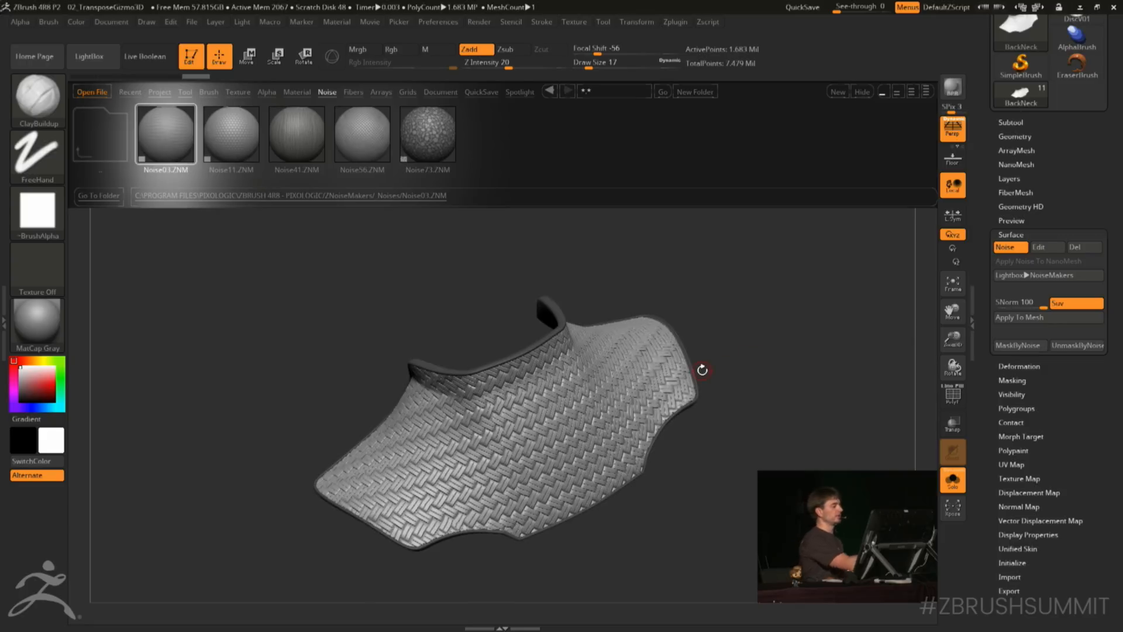
double_click(224, 136)
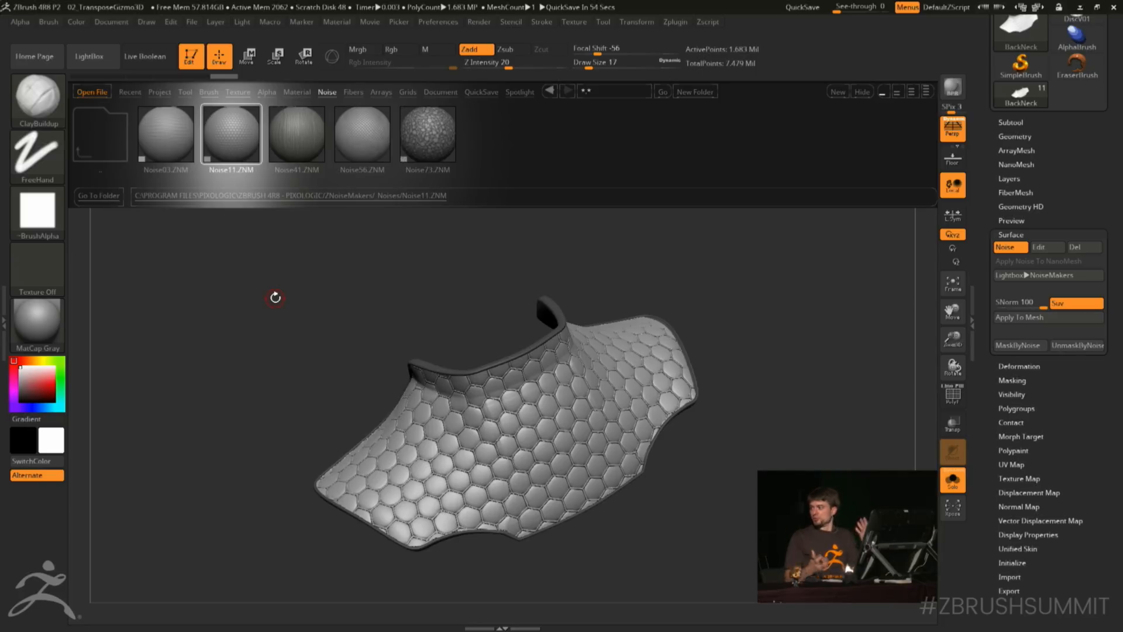
double_click(301, 138)
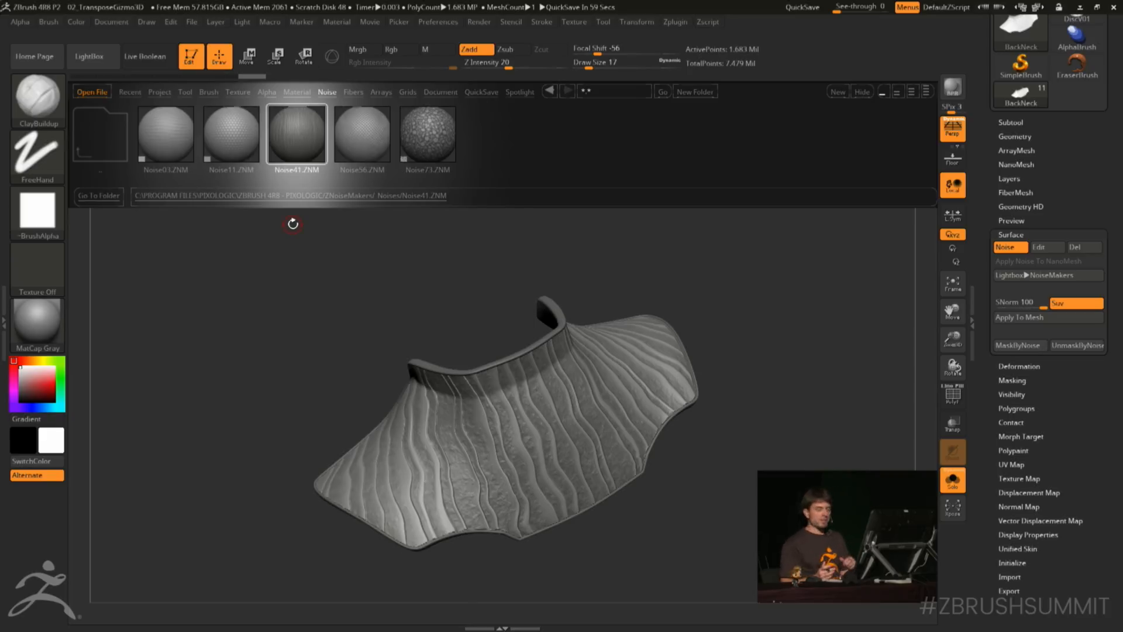
double_click(365, 139)
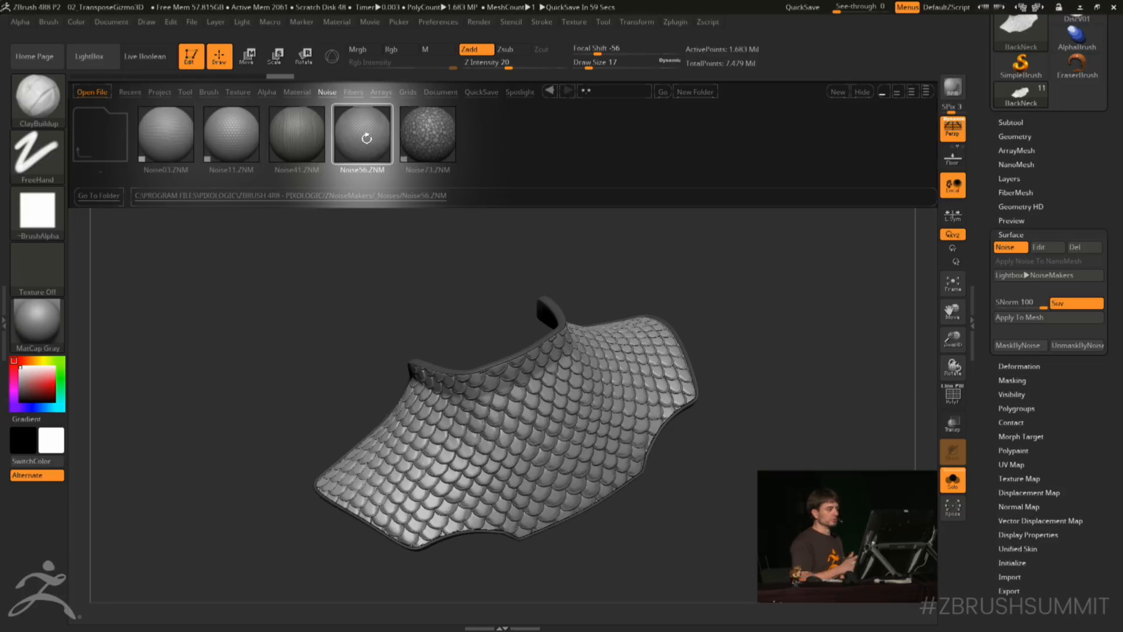
double_click(427, 139)
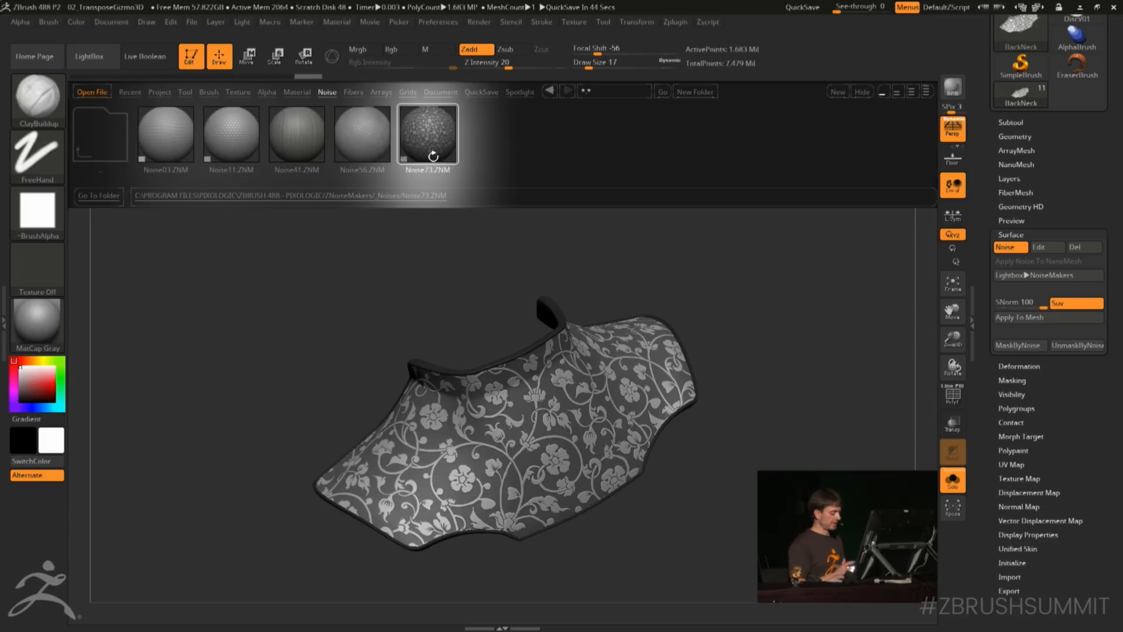
Show all the armour parts again and make the shoulder plates the active subtool
left_click(953, 480)
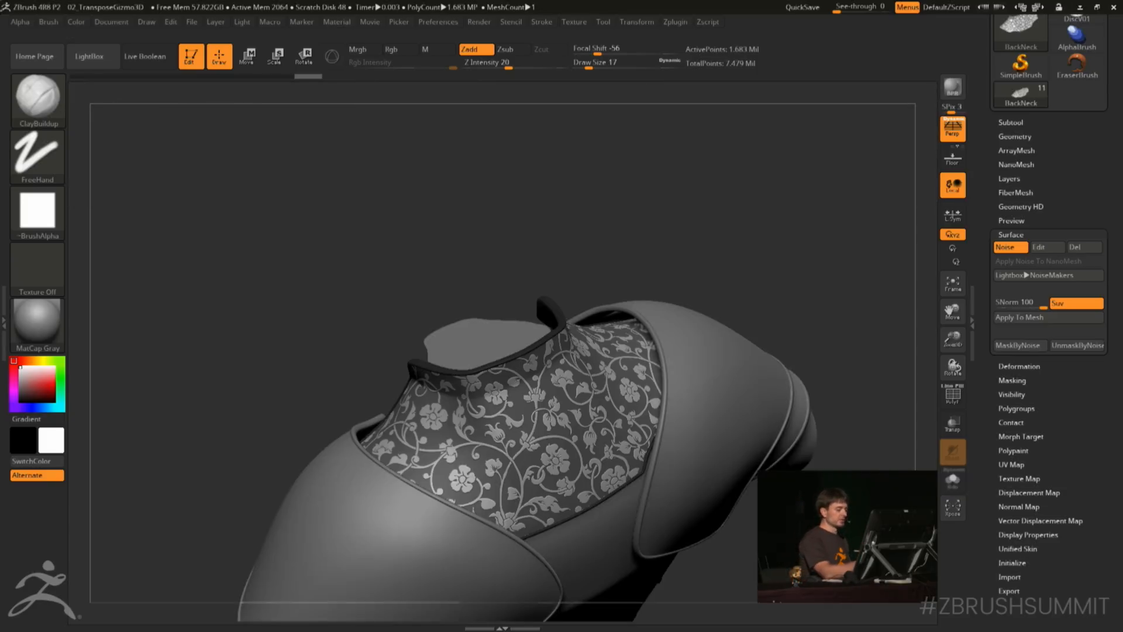
left_click_drag(840, 344, 751, 328, "alt")
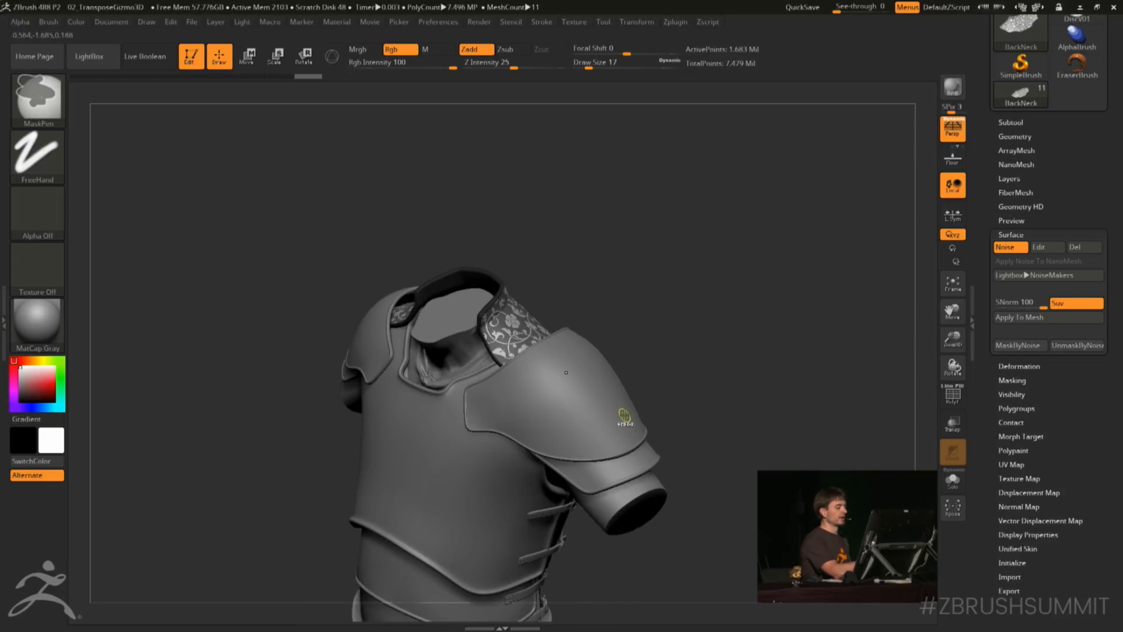
left_click(619, 420, "alt")
mouse_move(777, 351)
left_mouse_down()
mouse_move(736, 354)
mouse_move(799, 359)
mouse_move(772, 357)
mouse_move(792, 352)
left_mouse_up()
Try smart-masking the shoulder plate with the TransposeSmartMask brush and covering its outer face with scale-patterned surface noise
key("b")
key("w")
mouse_move(718, 320)
left_mouse_down()
mouse_move(604, 414)
mouse_move(618, 403)
mouse_move(702, 407)
mouse_move(802, 369)
left_mouse_up()
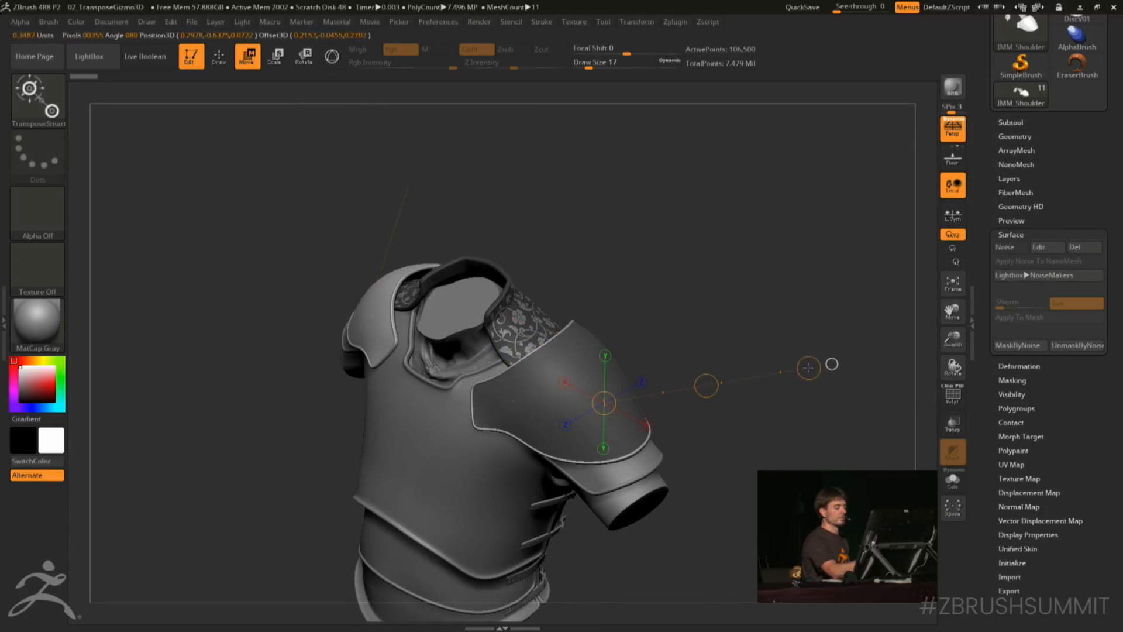
left_click(1006, 247)
left_click_drag(809, 329, 818, 301)
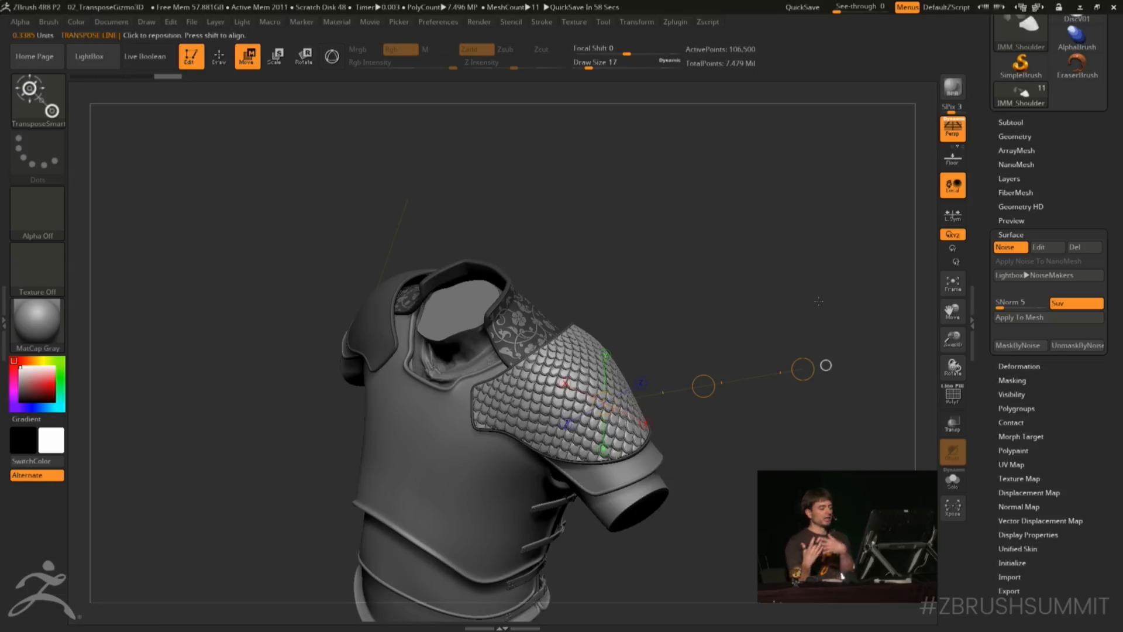
key("ctrl+z")
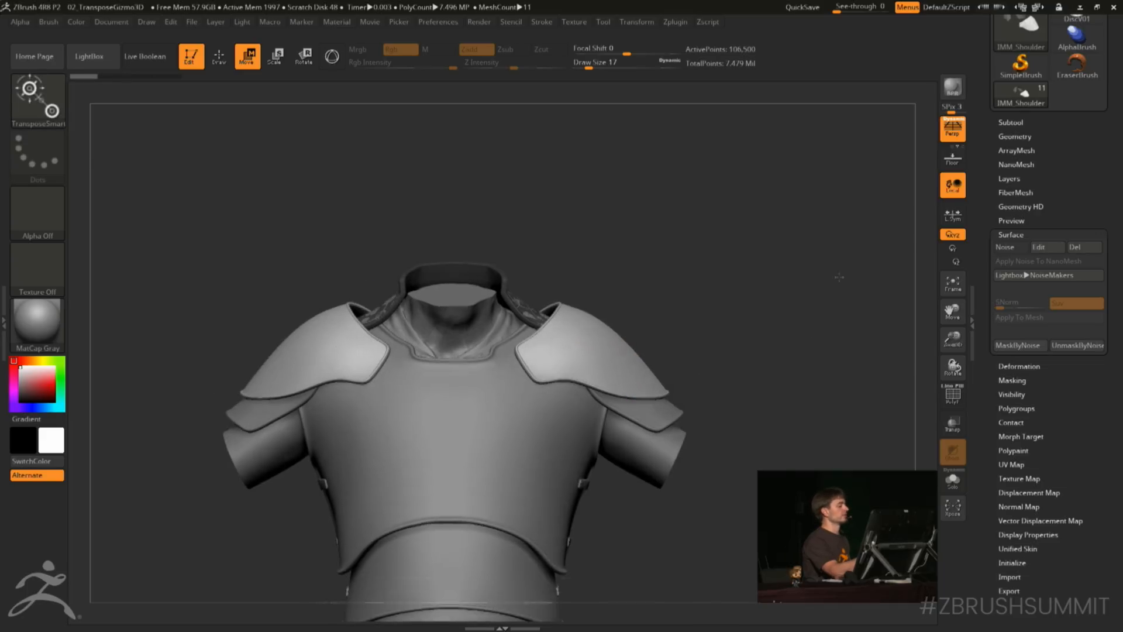
Return to Draw mode and insert a DiscV07 flower disc symmetrically on the front corners of both shoulder plates
key("q")
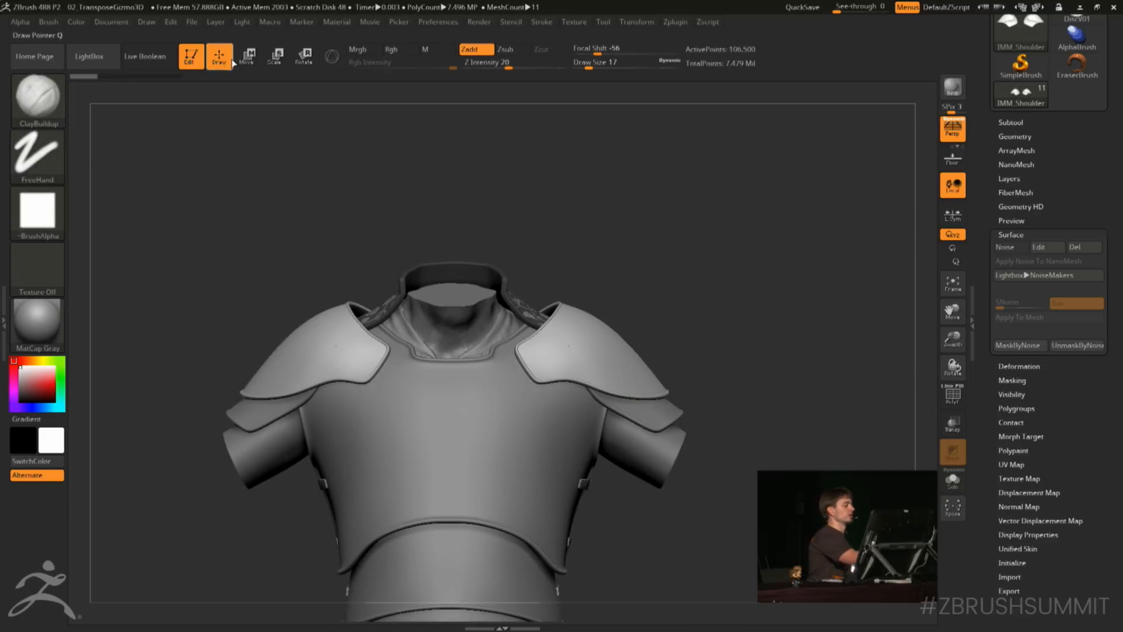
left_click_drag(757, 286, 774, 276)
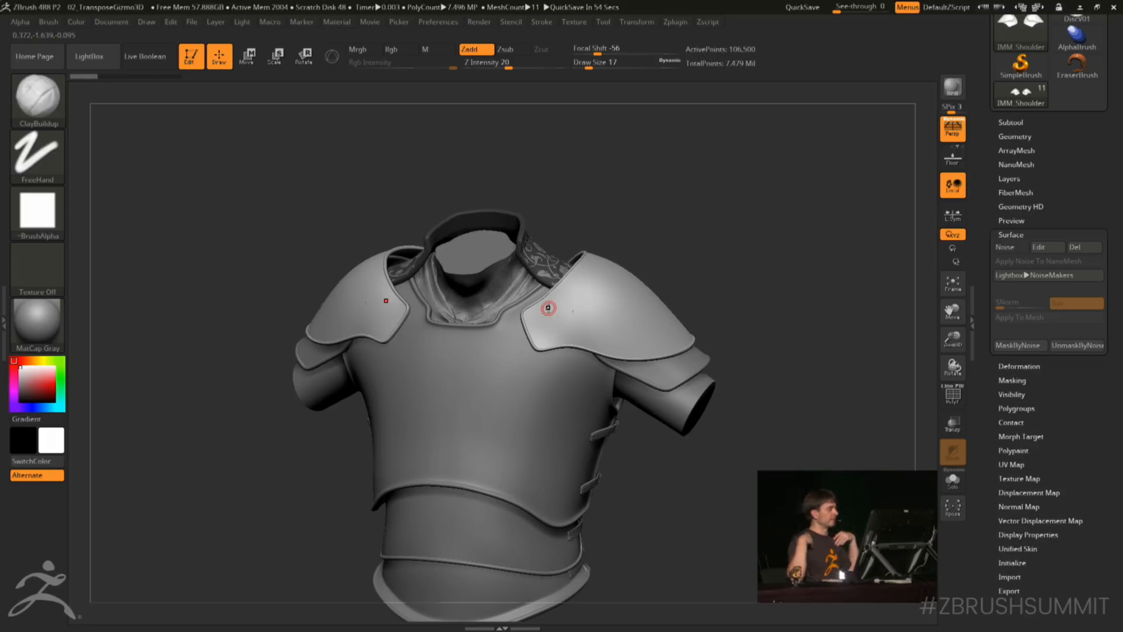
left_click(41, 105)
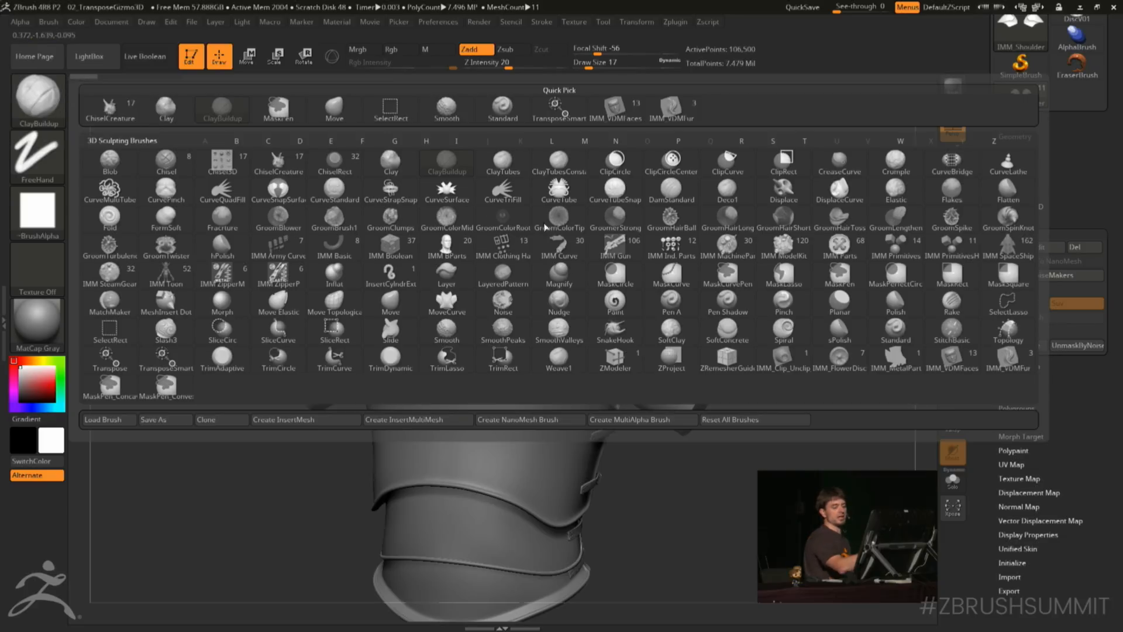
left_click(840, 360)
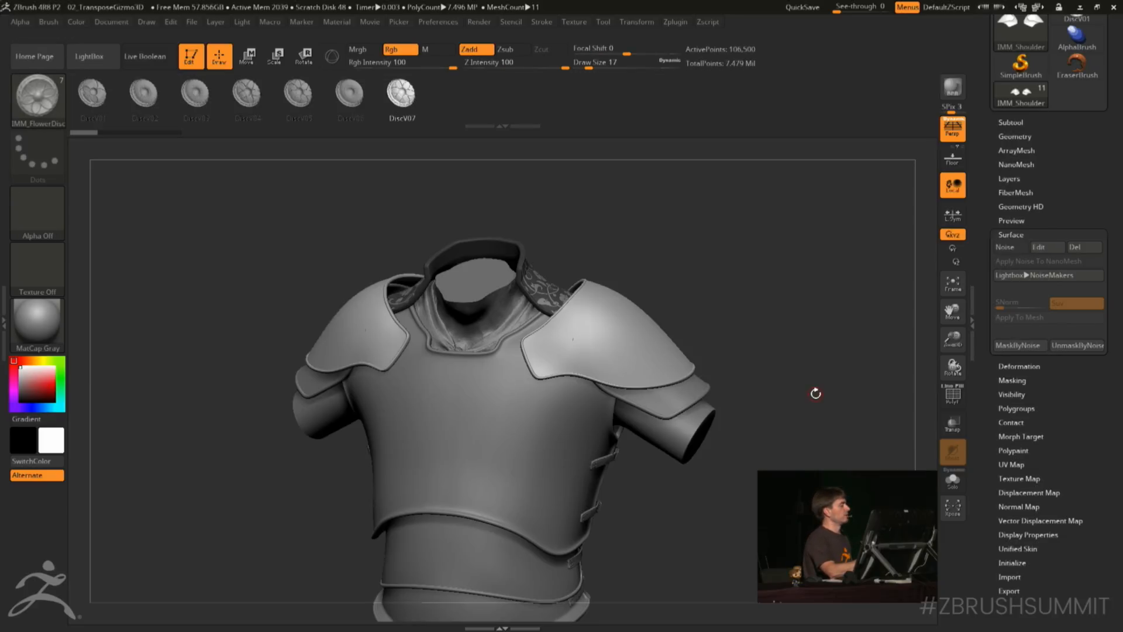
left_click_drag(800, 407, 810, 338)
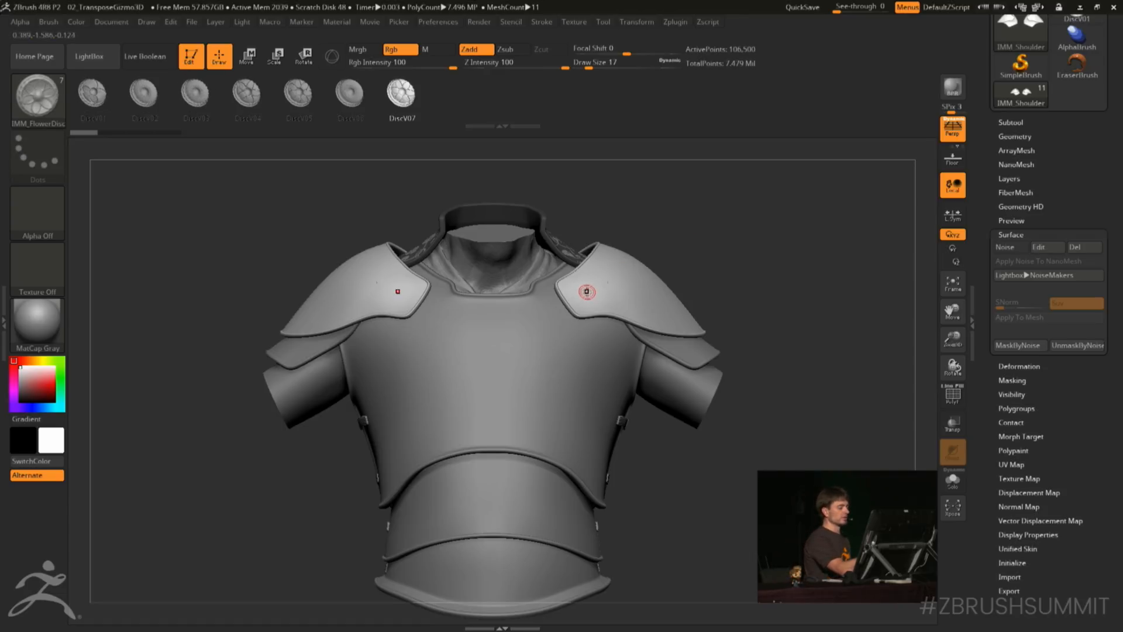
left_click_drag(584, 291, 602, 303)
mouse_move(807, 273)
left_mouse_down()
mouse_move(793, 295)
mouse_move(810, 275)
left_mouse_up()
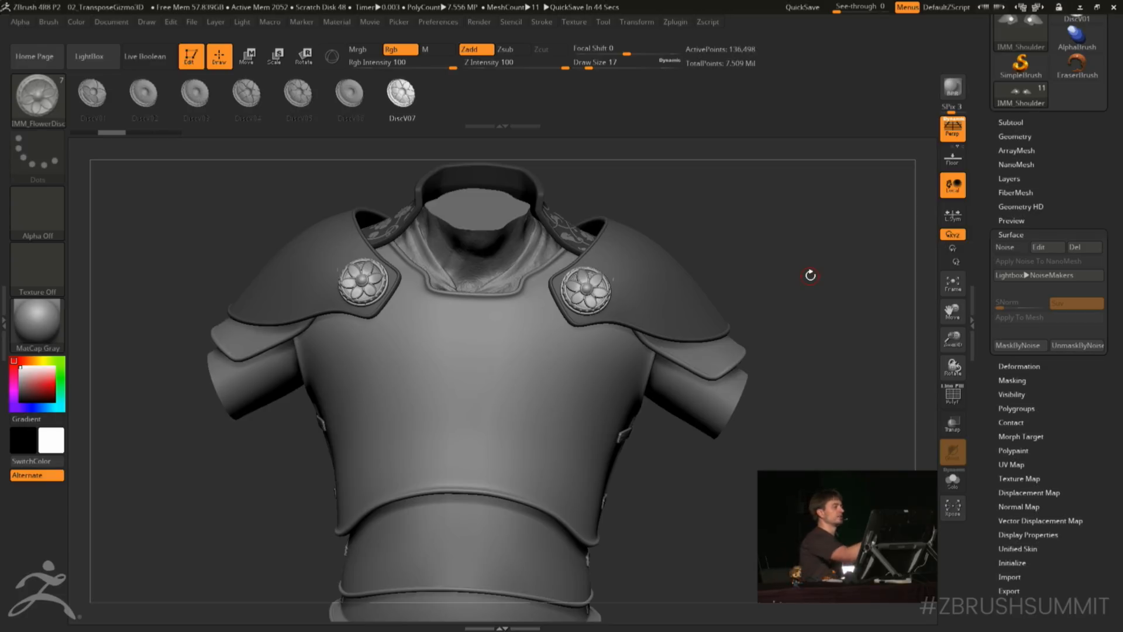
Switch to Move mode and show the 3D gizmo on the inserted flower disc
left_click(248, 59)
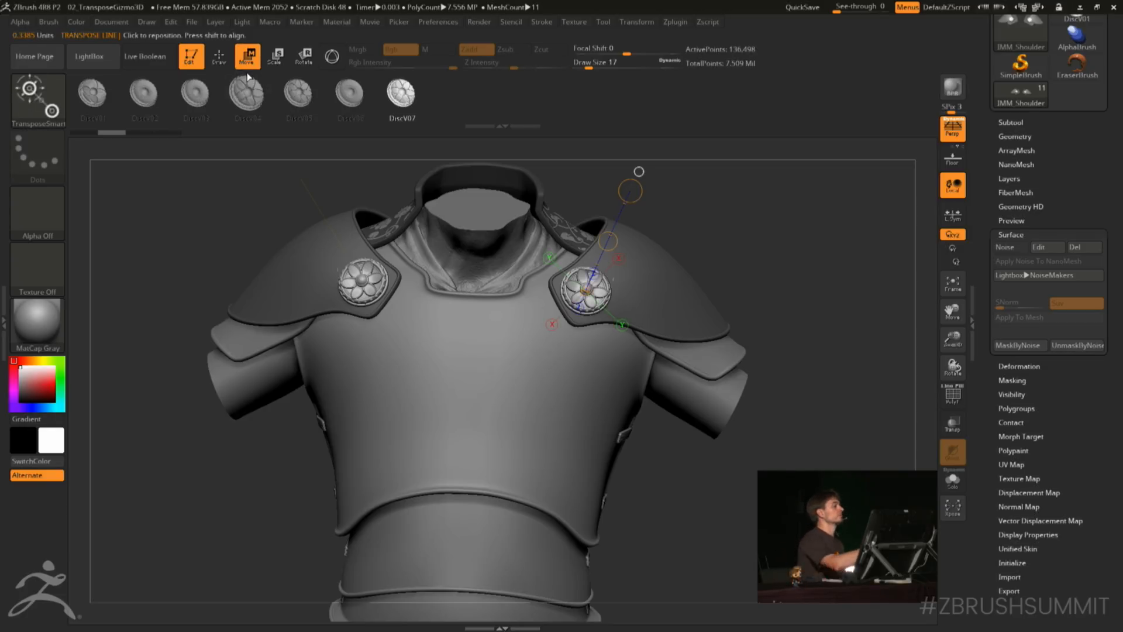
left_click(332, 56)
left_click_drag(814, 229, 785, 282)
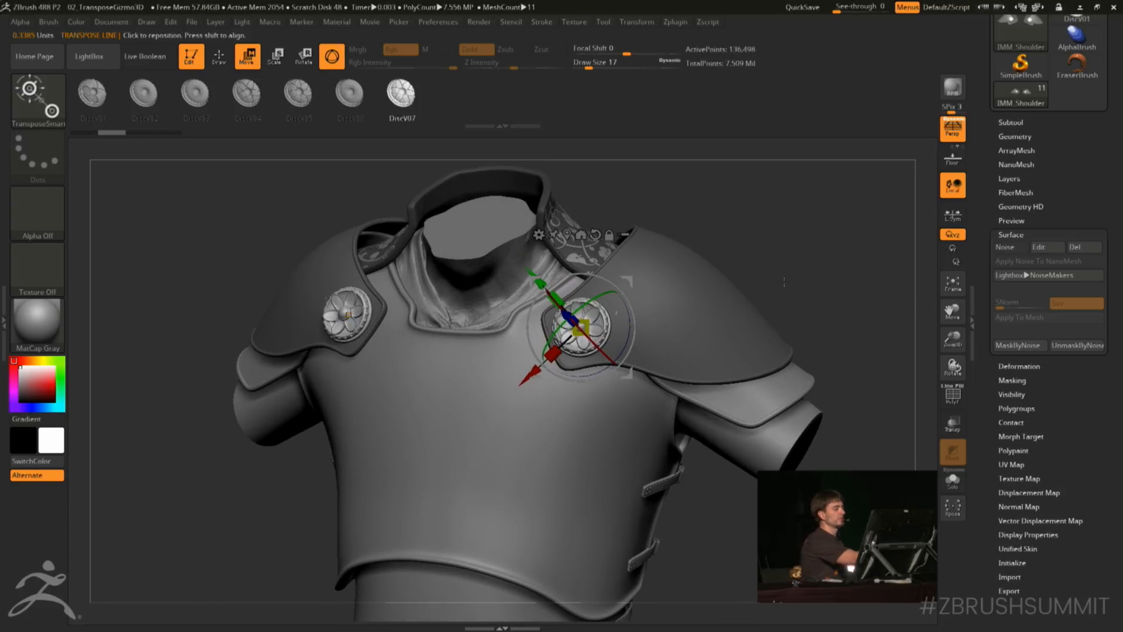
Cycle the inserted discs through the designs from DiscV01 to DiscV06 and return to DiscV07
left_click(248, 99)
left_click(299, 98)
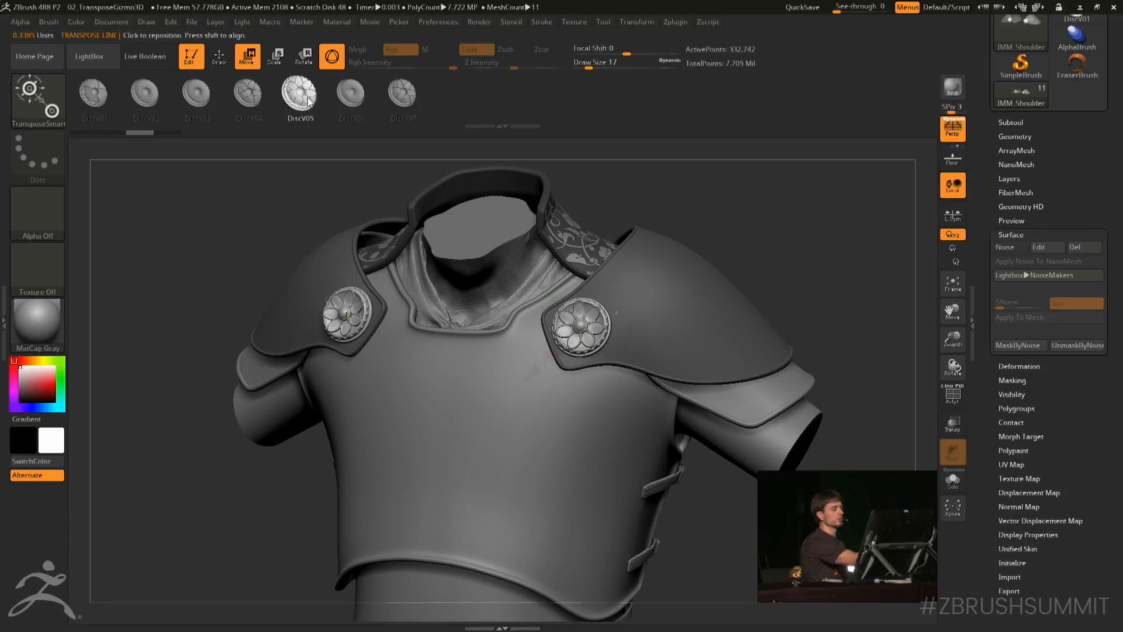
left_click(348, 99)
left_click(400, 97)
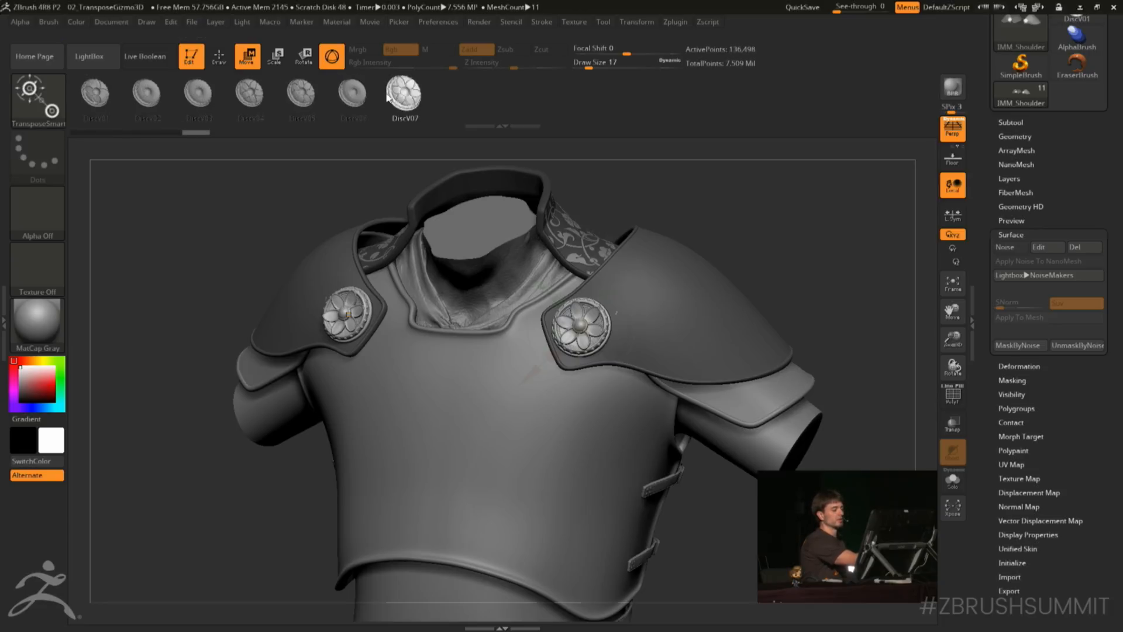
left_click(196, 95)
left_click(151, 100)
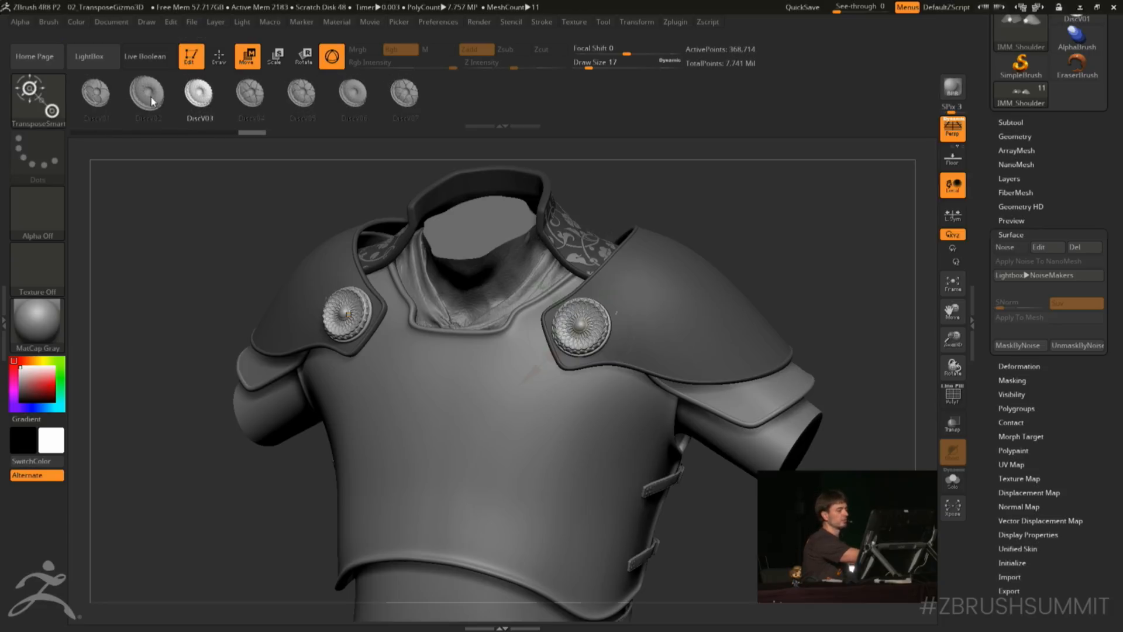
left_click(101, 101)
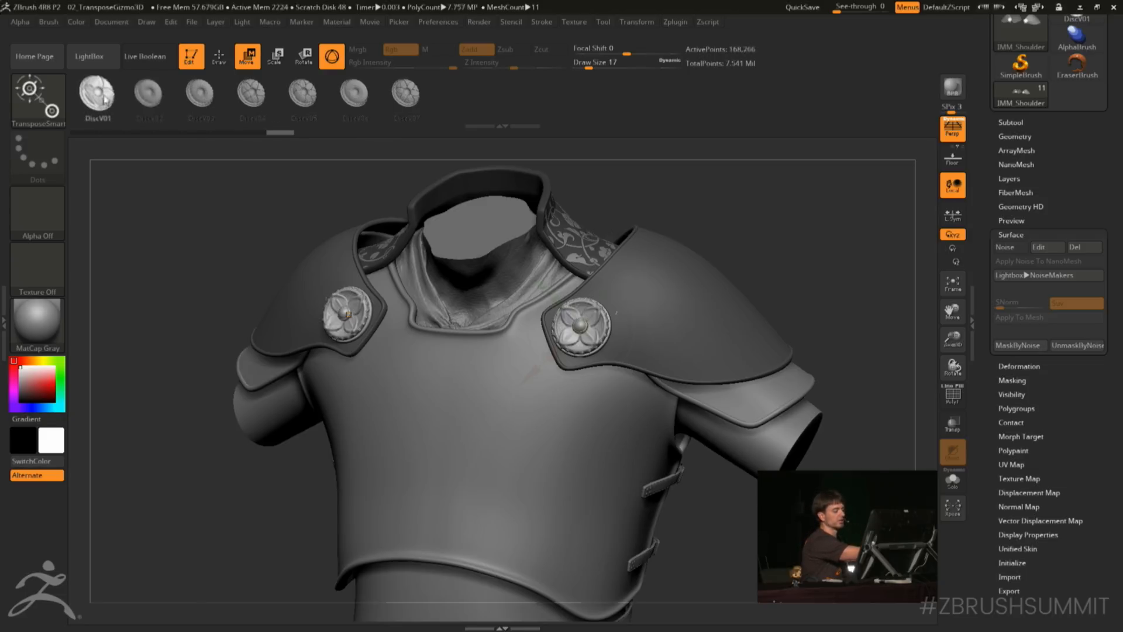
left_click(145, 93)
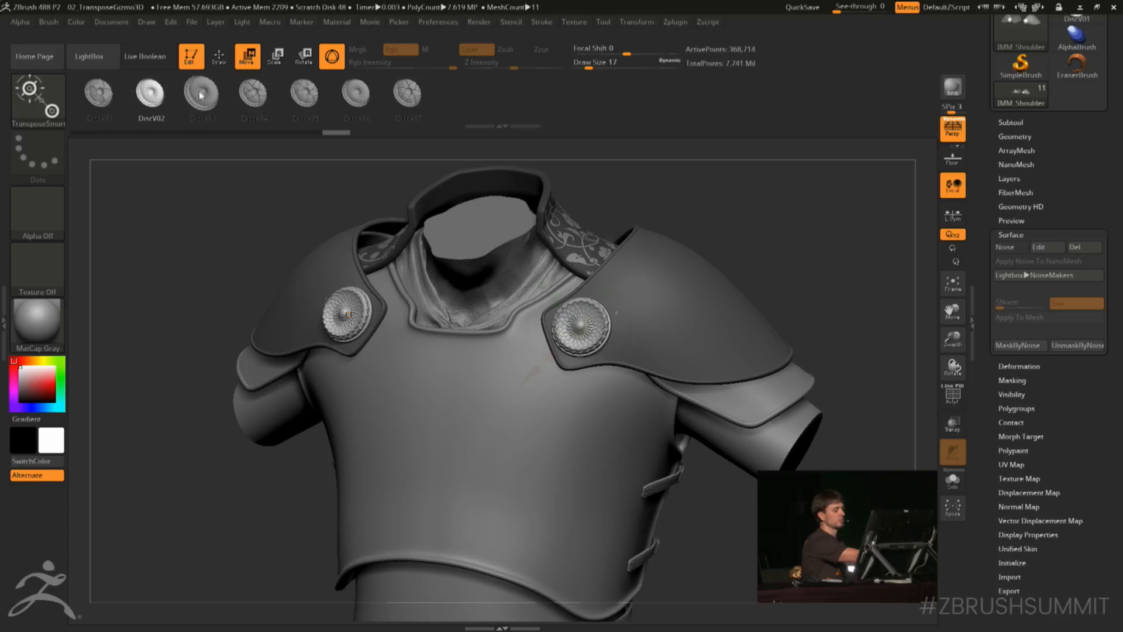
left_click(261, 98)
left_click(308, 97)
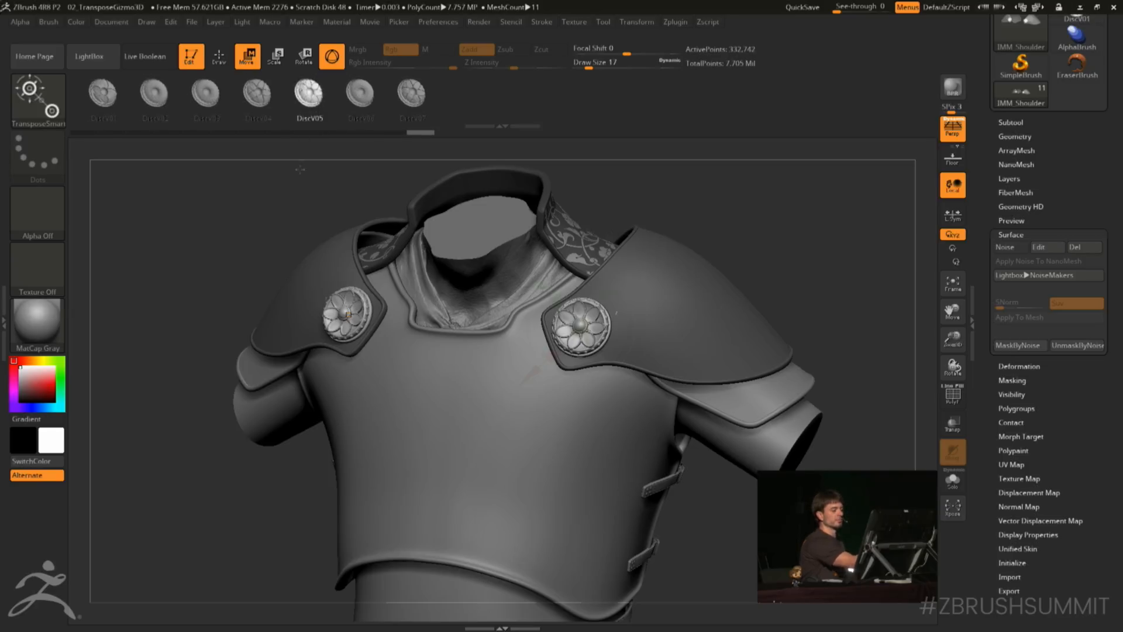
left_click(361, 97)
left_click(414, 97)
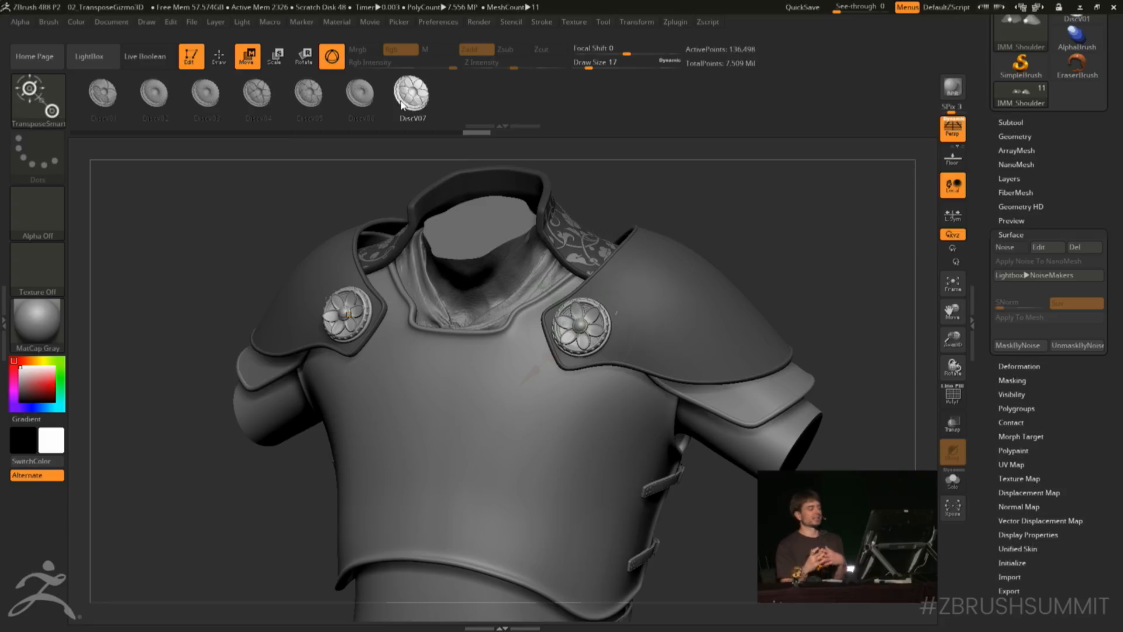
Adjust the flower discs with the gizmo, rotating and shifting them to sit against the shoulder plates
left_click_drag(743, 248, 800, 252)
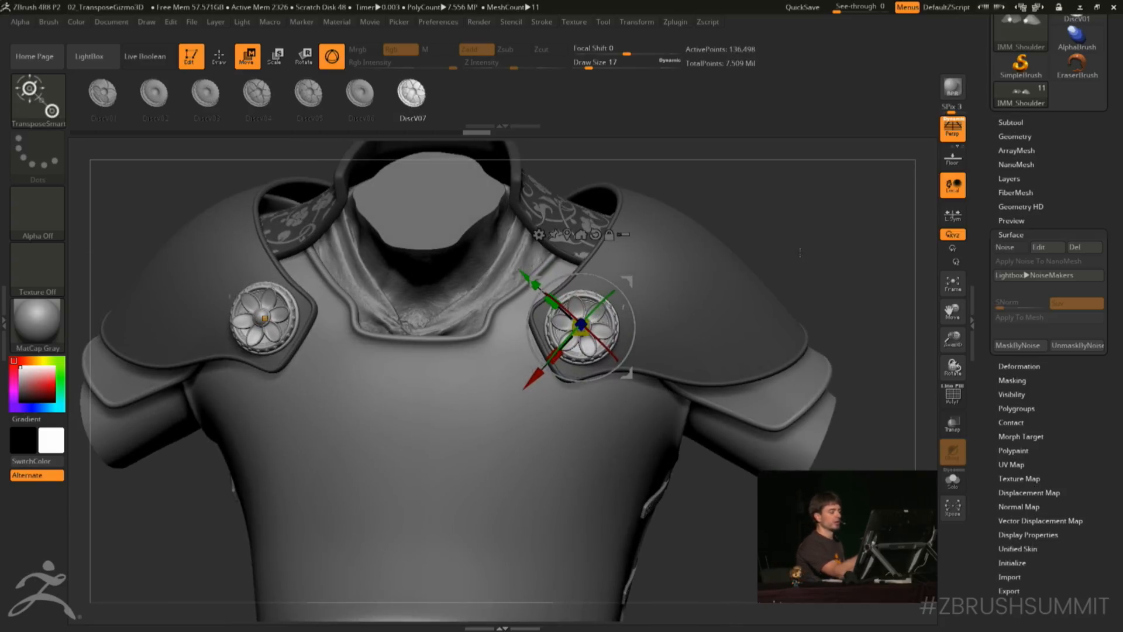
left_click_drag(627, 282, 630, 283)
left_click_drag(818, 254, 635, 297)
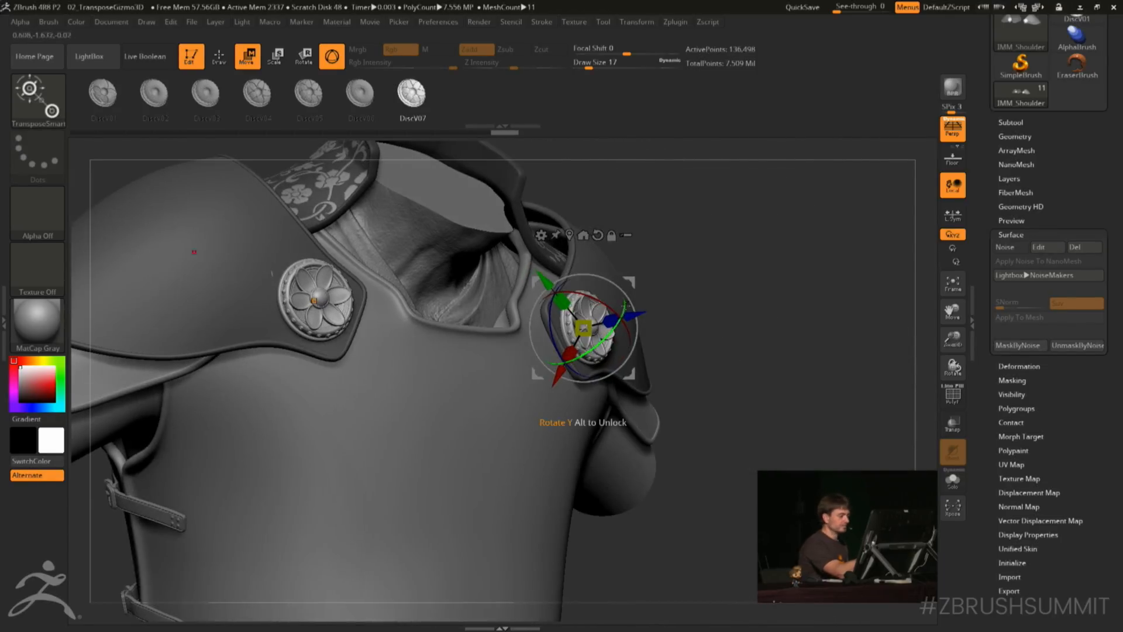
left_click_drag(610, 333, 606, 338)
left_click_drag(740, 268, 690, 275)
left_click_drag(643, 316, 643, 315)
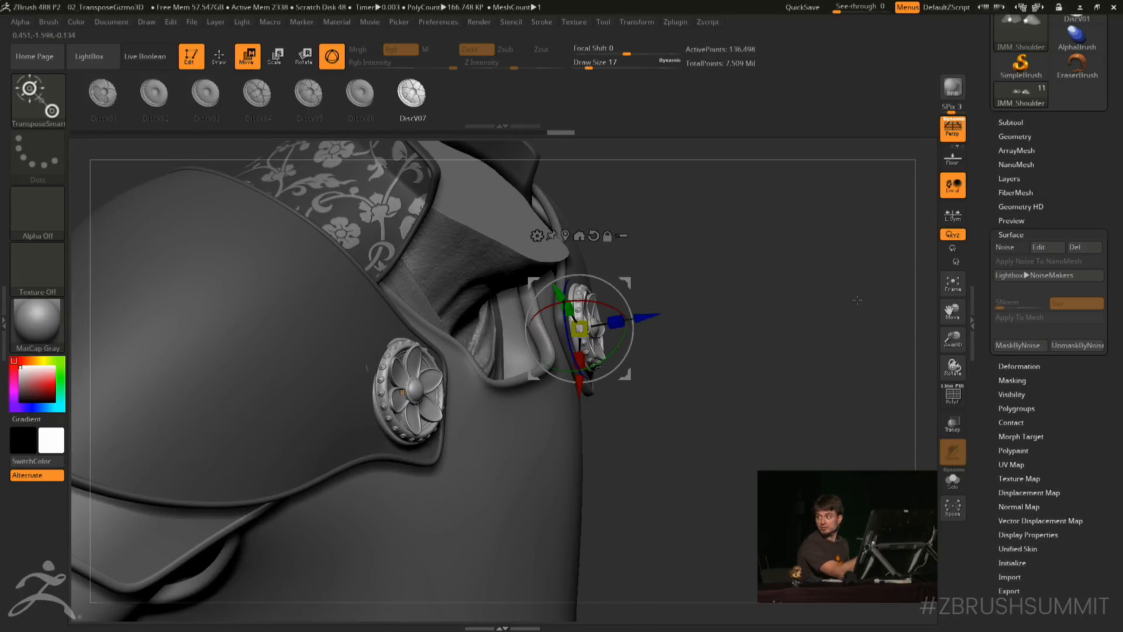
mouse_move(858, 300)
left_mouse_down()
mouse_move(834, 300)
mouse_move(856, 309)
left_mouse_up()
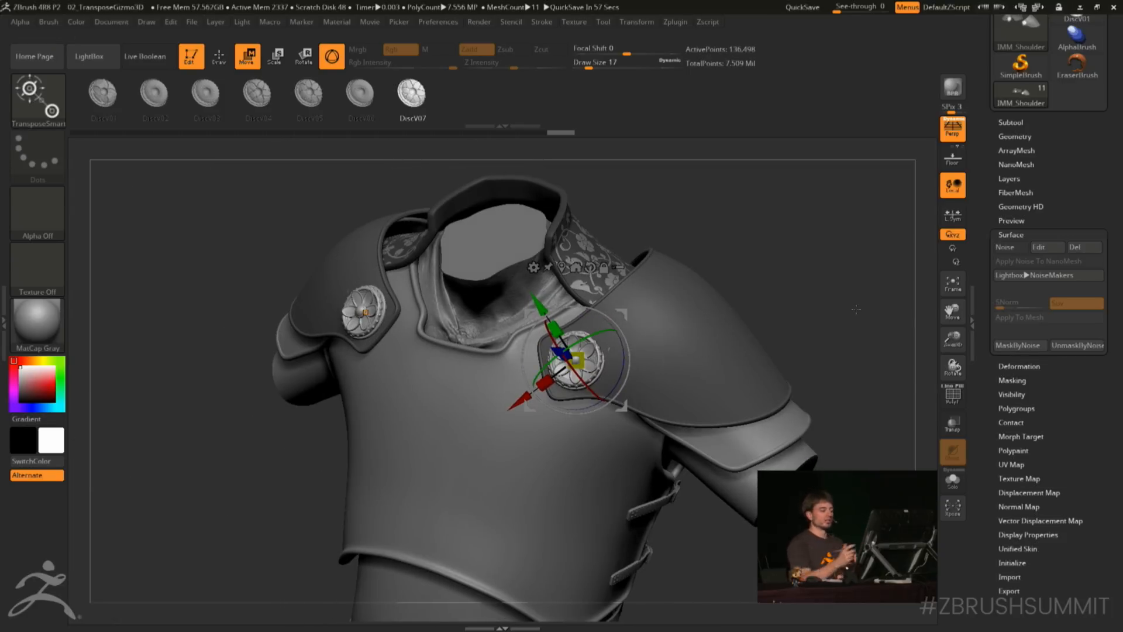
left_click_drag(780, 252, 753, 228)
left_click_drag(606, 322, 594, 349)
Swap the repositioned discs to DiscV06 and settle on the DiscV05 design
left_click(360, 93)
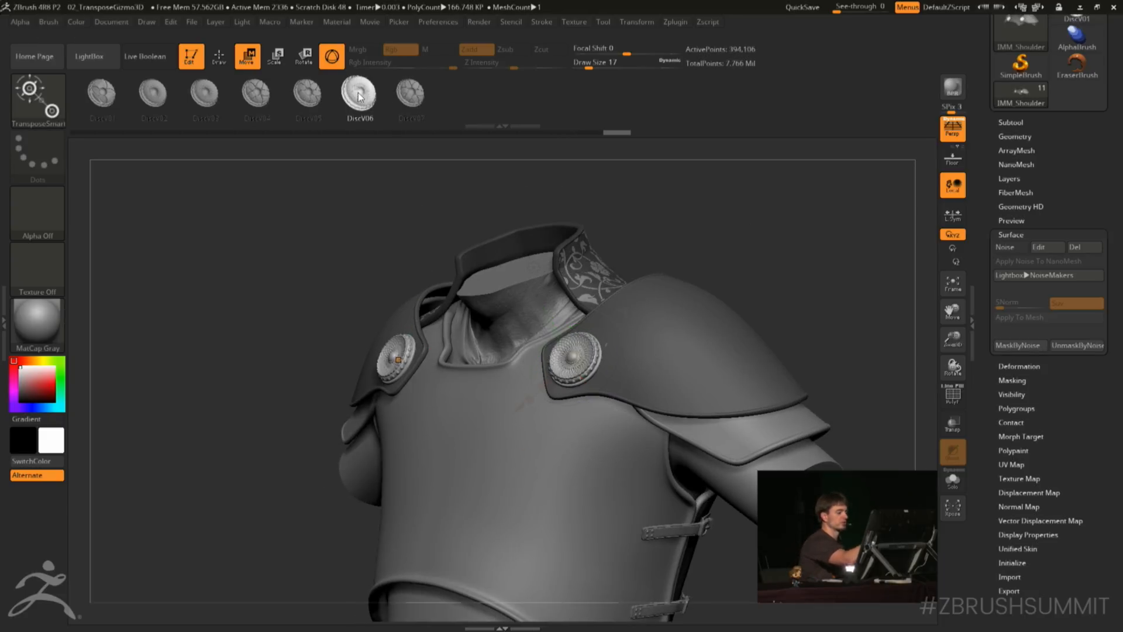
left_click(308, 94)
left_click_drag(792, 278, 794, 295)
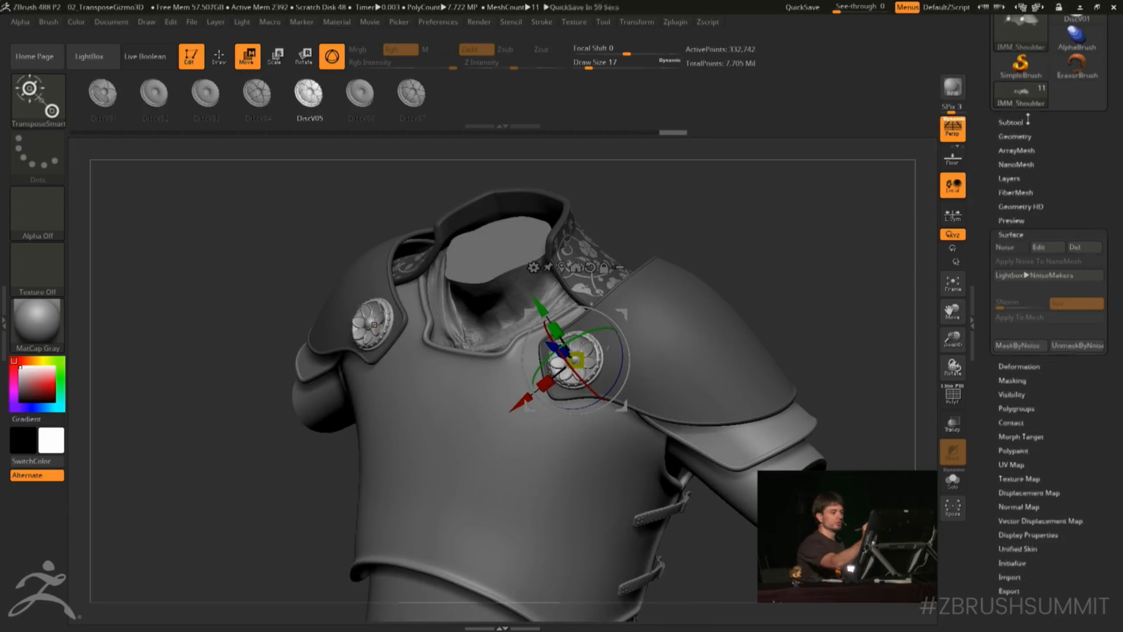
Duplicate the DiscV05 flower discs with the gizmo and move the copies around to the back of the shoulder plates
left_click(1025, 121)
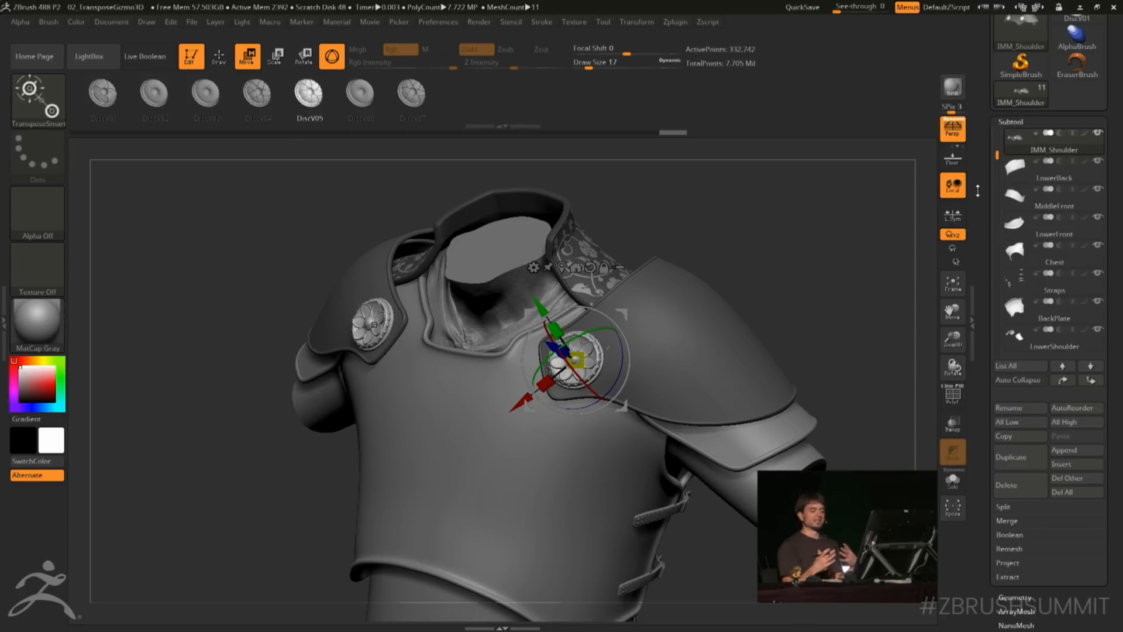
left_click_drag(769, 246, 880, 295)
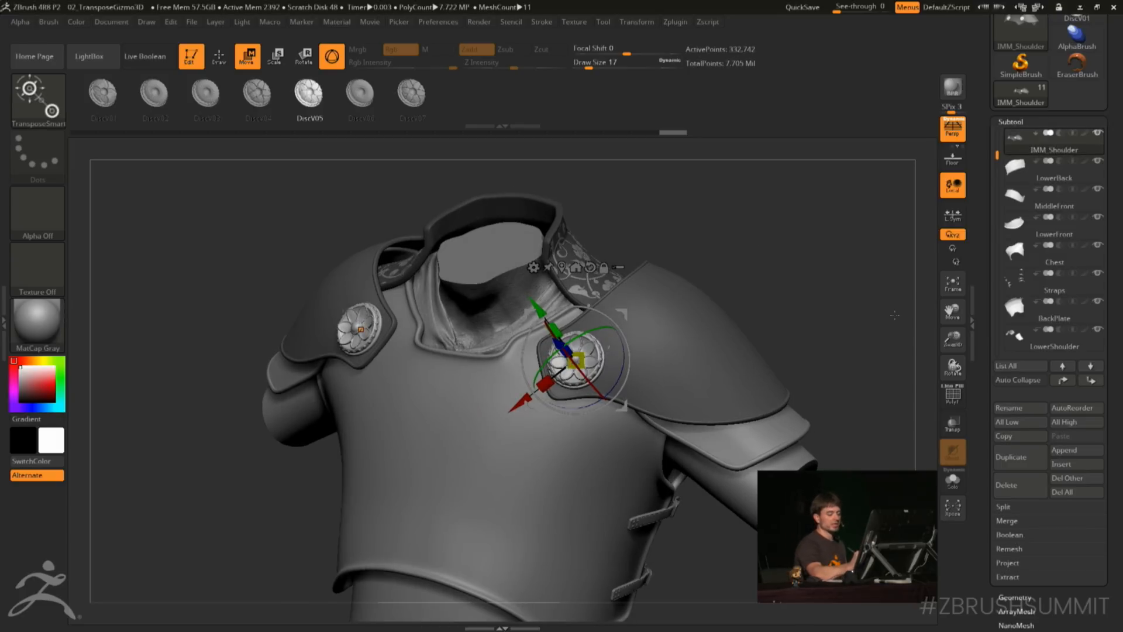
left_click(1015, 597)
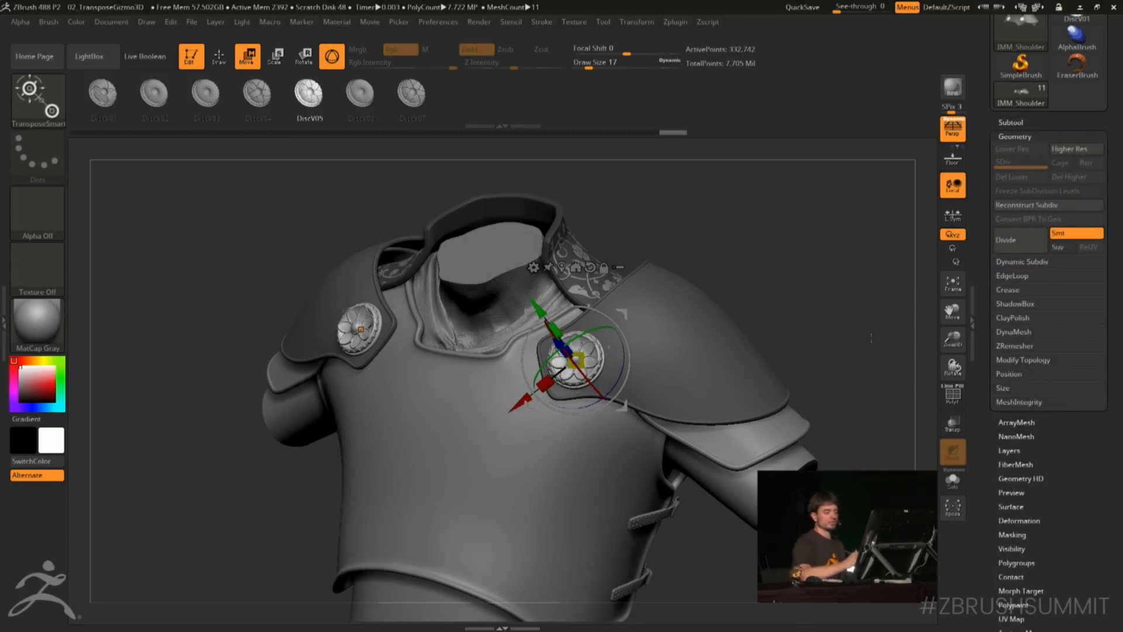
left_click_drag(871, 338, 859, 351)
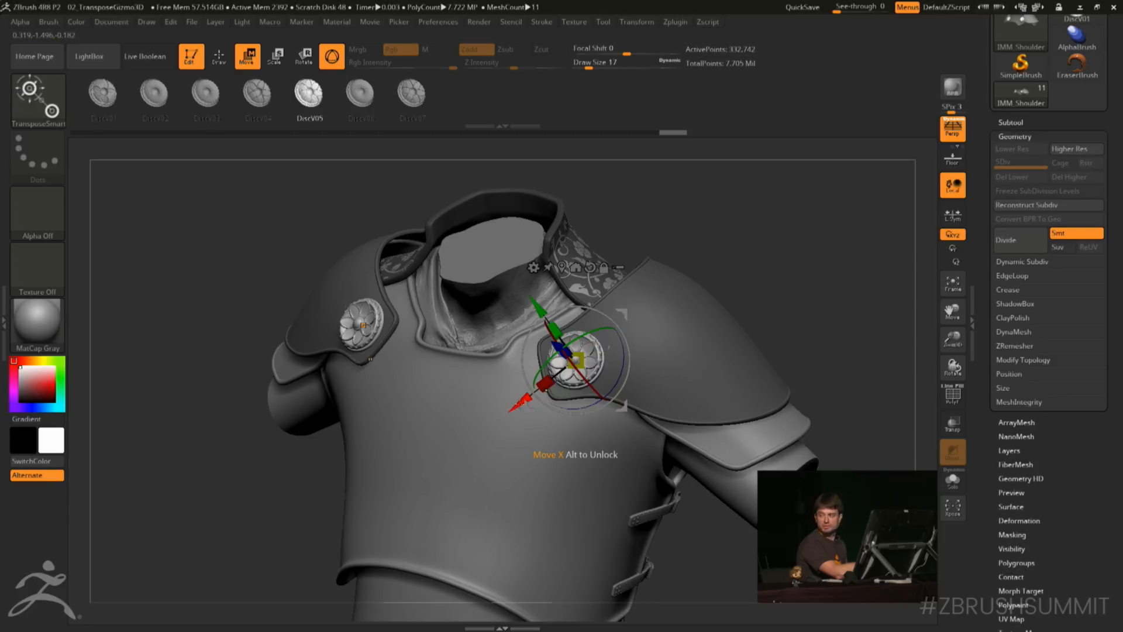
left_click_drag(523, 402, 616, 331, "ctrl")
mouse_move(860, 281)
left_mouse_down()
mouse_move(813, 285)
mouse_move(862, 288)
left_mouse_up()
left_click_drag(788, 311, 826, 318)
left_click_drag(872, 283, 699, 284)
left_click_drag(720, 339, 759, 387)
left_click_drag(816, 221, 845, 287)
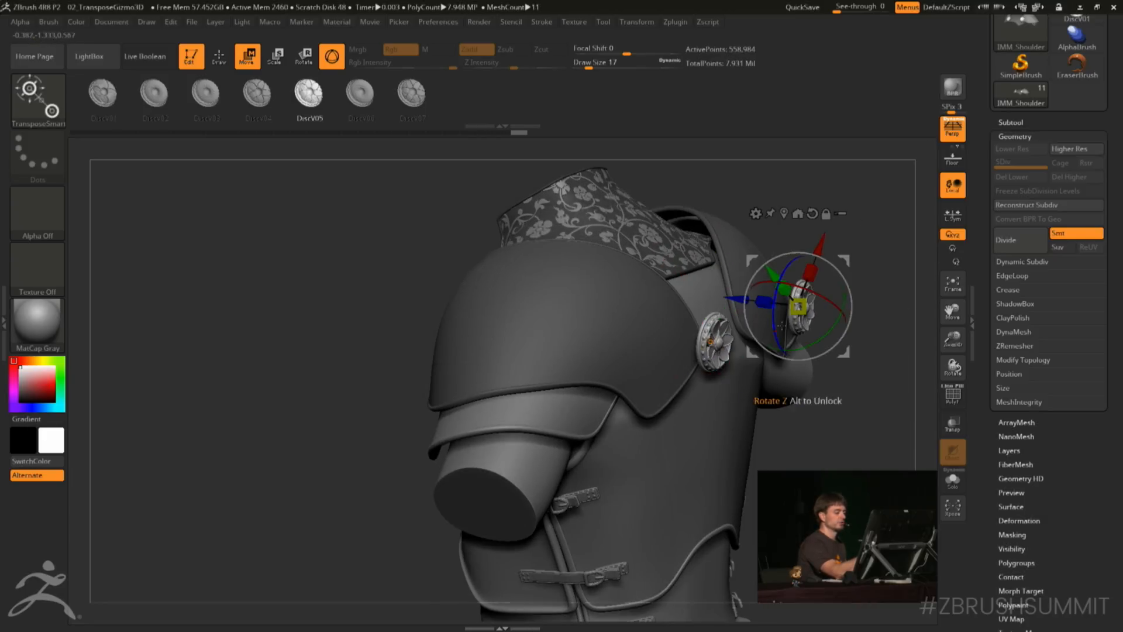
Rotate and shift the duplicated discs against the rear shoulder plates and return to Draw mode
left_click_drag(721, 299, 708, 297)
left_click_drag(872, 275, 812, 246)
mouse_move(652, 284)
left_mouse_down()
mouse_move(630, 293)
mouse_move(636, 281)
left_mouse_up()
left_click_drag(702, 246, 764, 257)
left_click_drag(543, 326, 543, 326)
left_click_drag(778, 281, 778, 252, "alt")
left_click_drag(801, 257, 637, 334, "shift")
key("q")
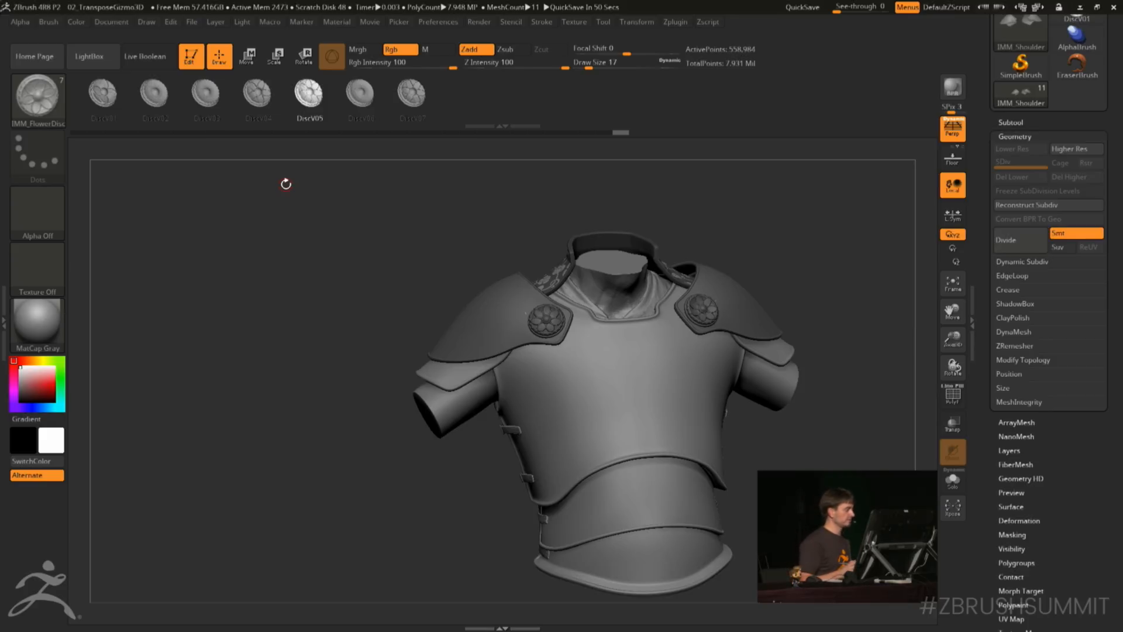
Open the 04_TriParts_Variation project from the Files folder of the project library
key("comma")
left_click(162, 147)
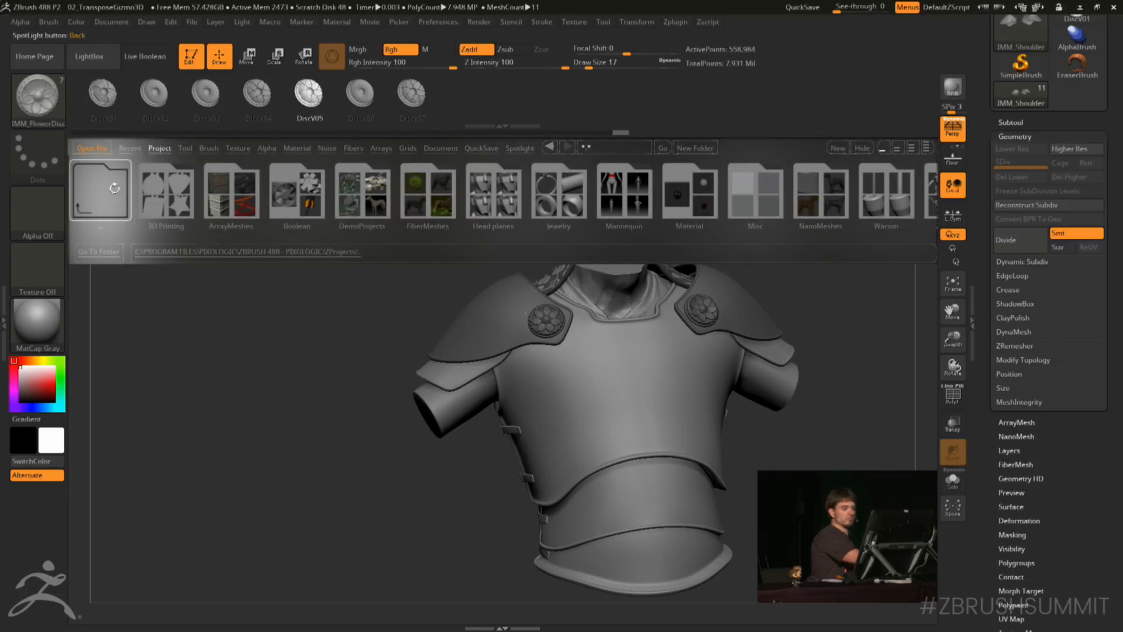
left_click(887, 200)
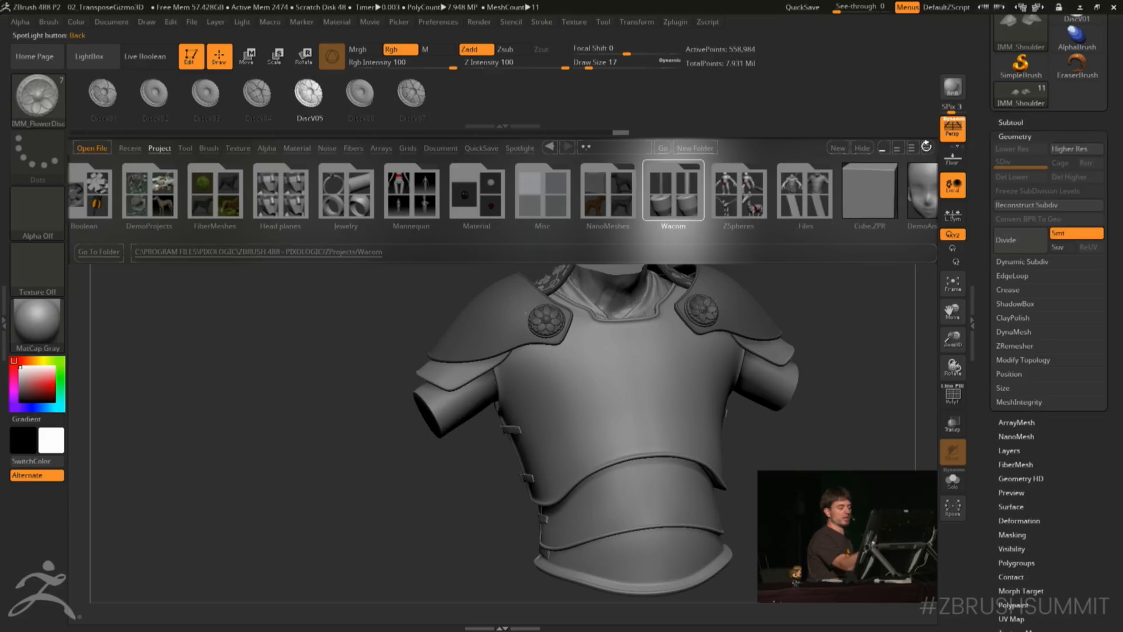
left_click(926, 147)
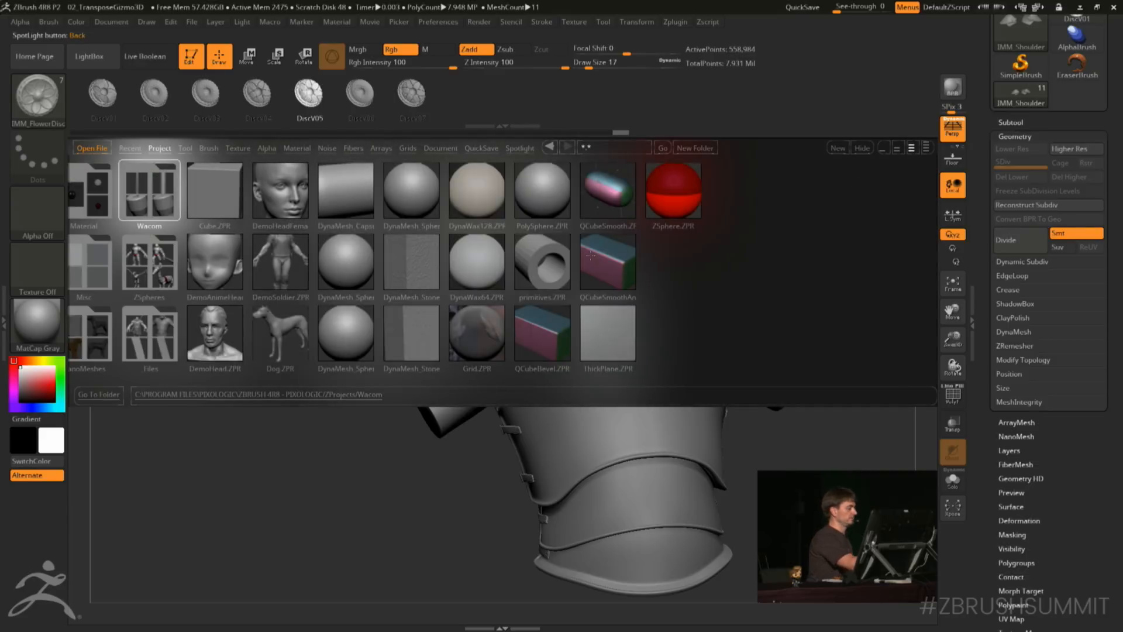
double_click(150, 335)
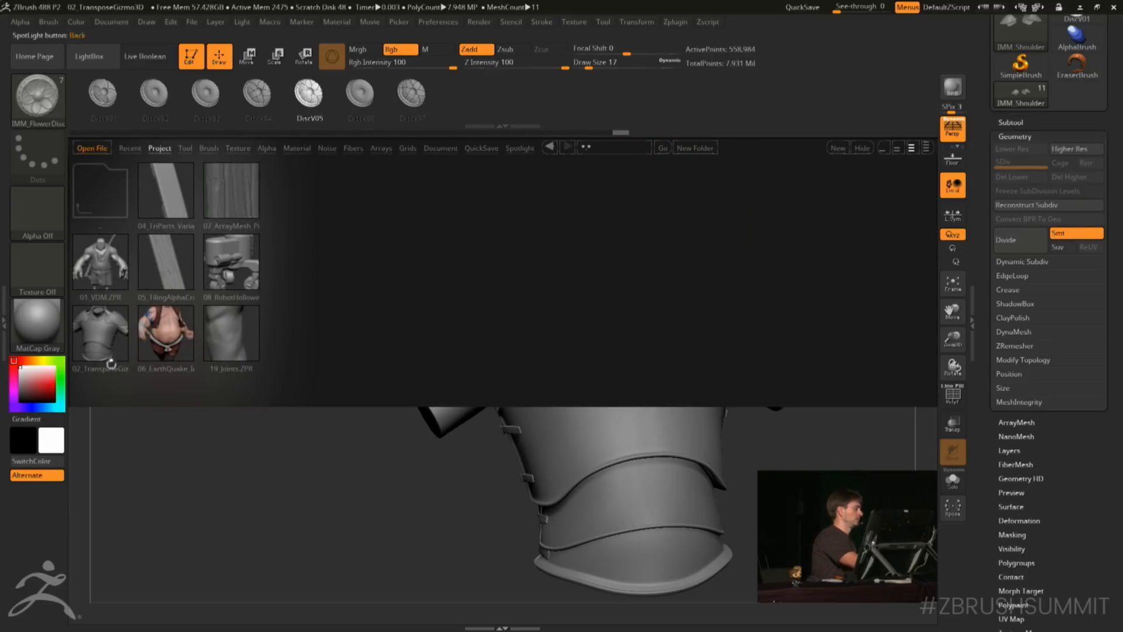
double_click(165, 191)
left_click(647, 352)
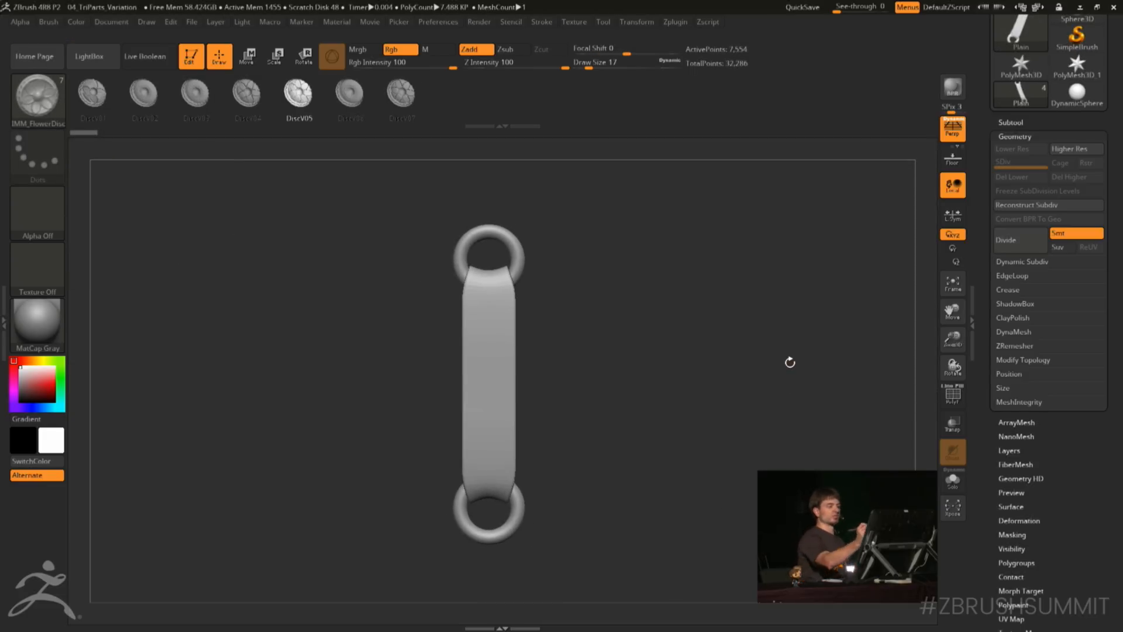
Select the ClayBuildup brush, expand the subtool list and display the Plain strap's polyframe with its polygroup colours
left_click(37, 96)
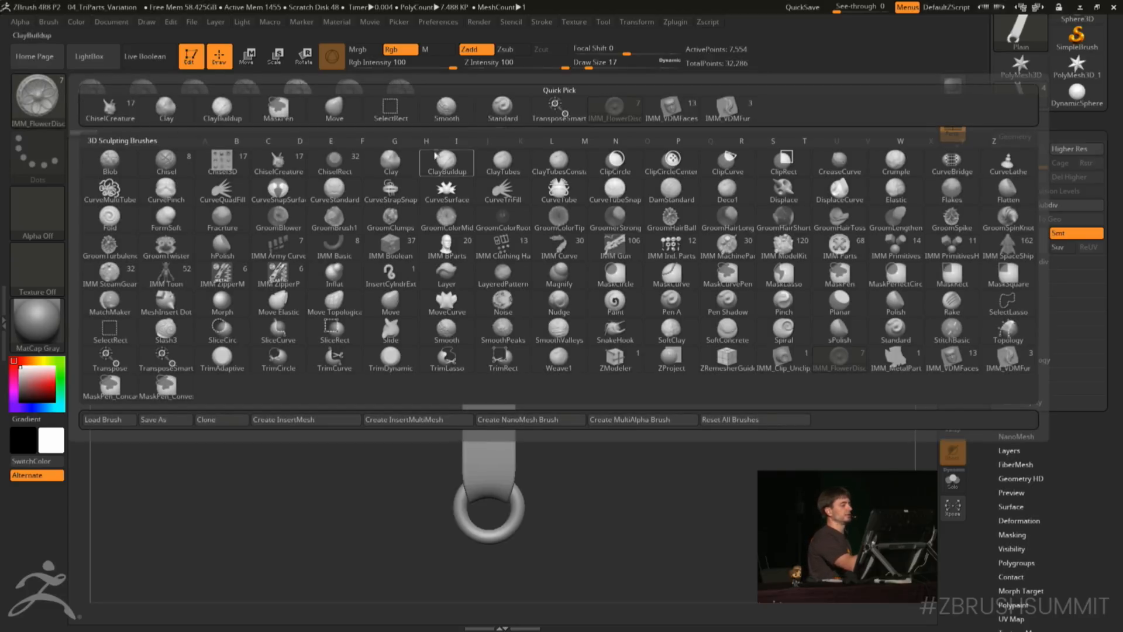
left_click(446, 161)
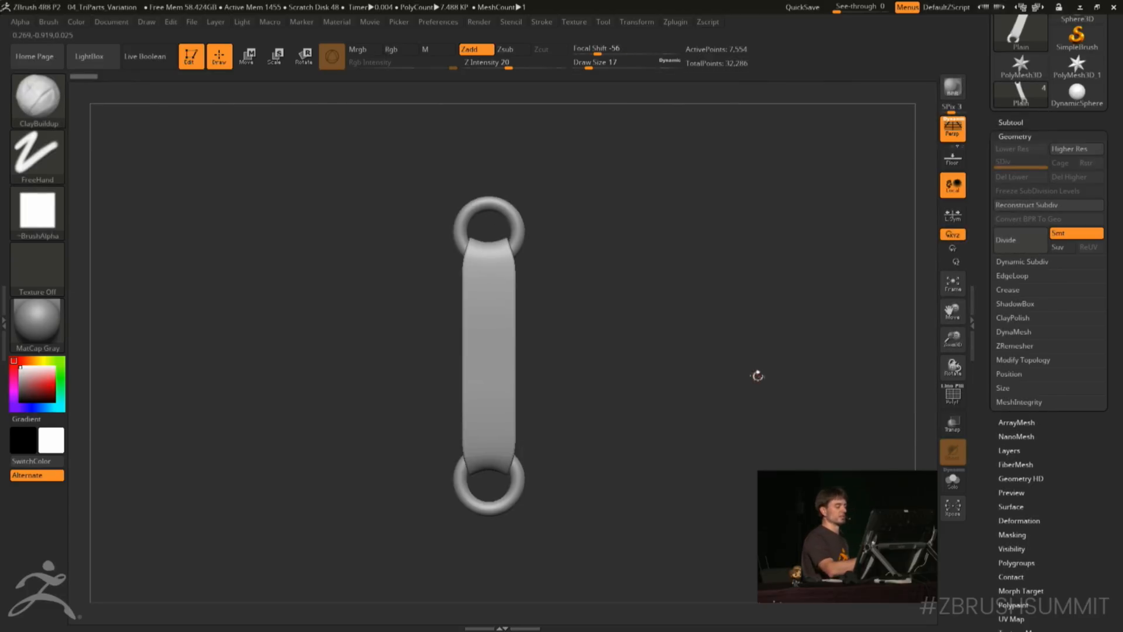
left_click(1010, 123)
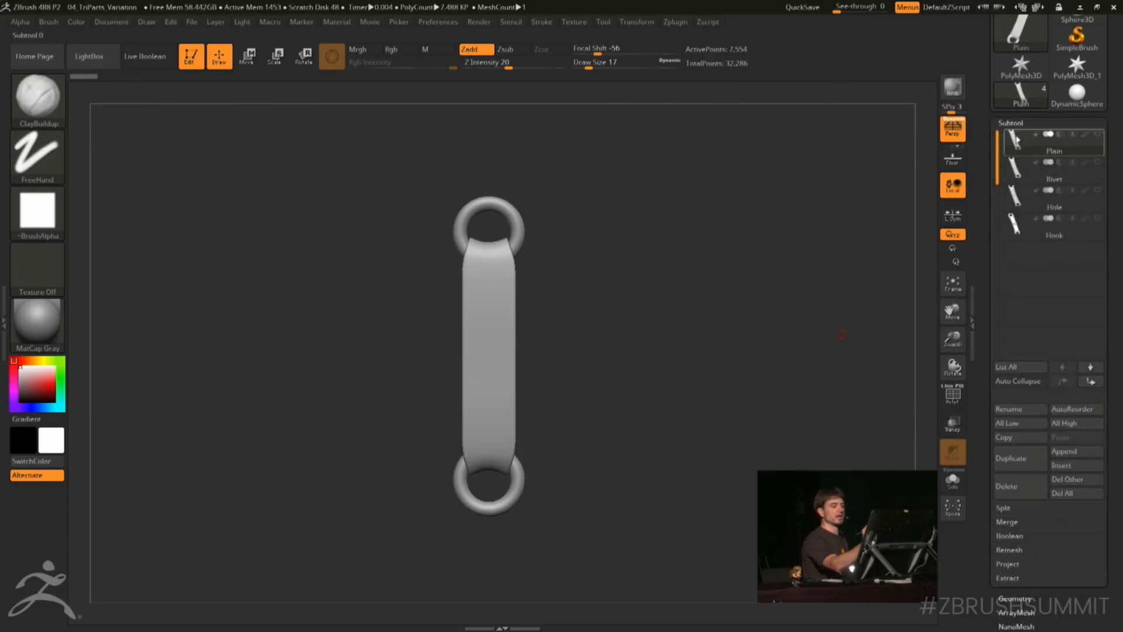
left_click(952, 394)
left_click_drag(619, 341, 625, 346)
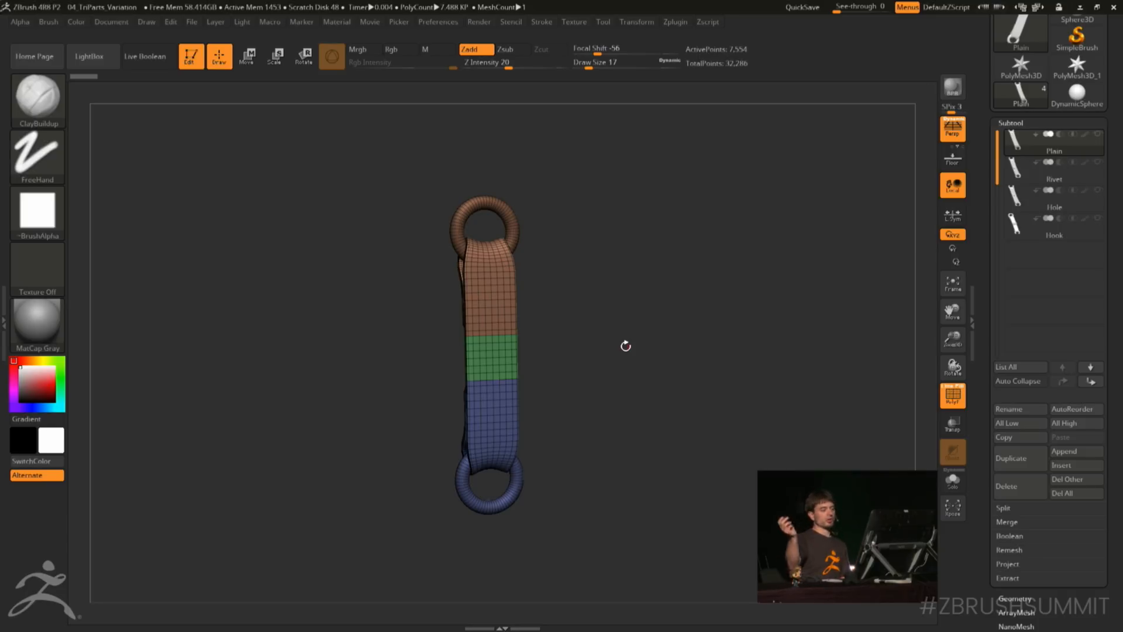
left_click_drag(625, 345, 651, 278)
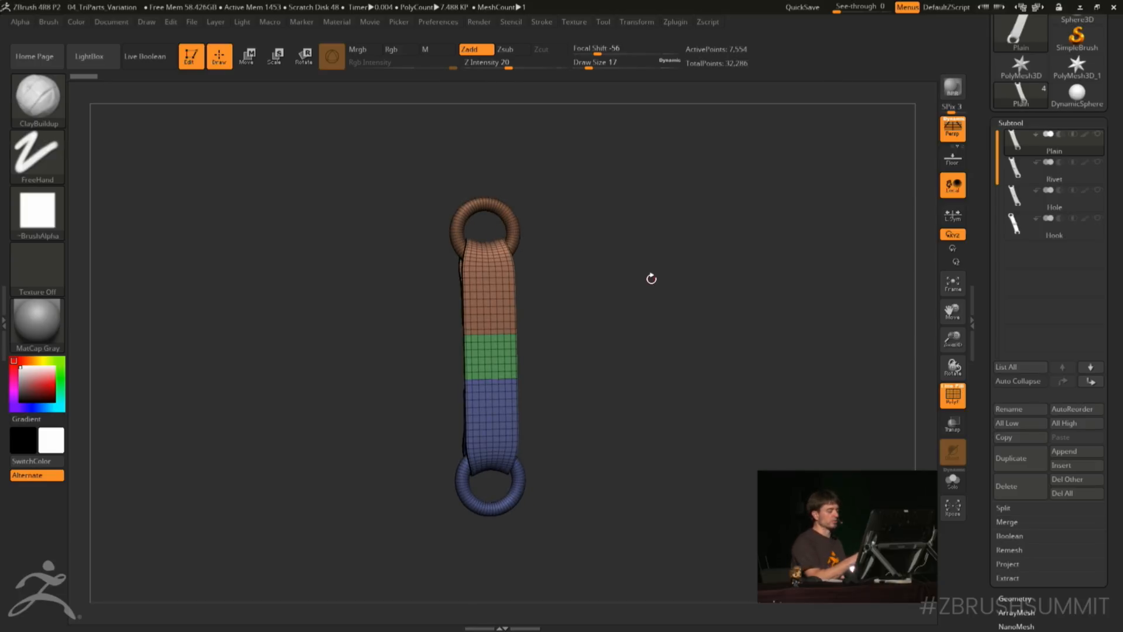
left_click_drag(712, 328, 690, 332)
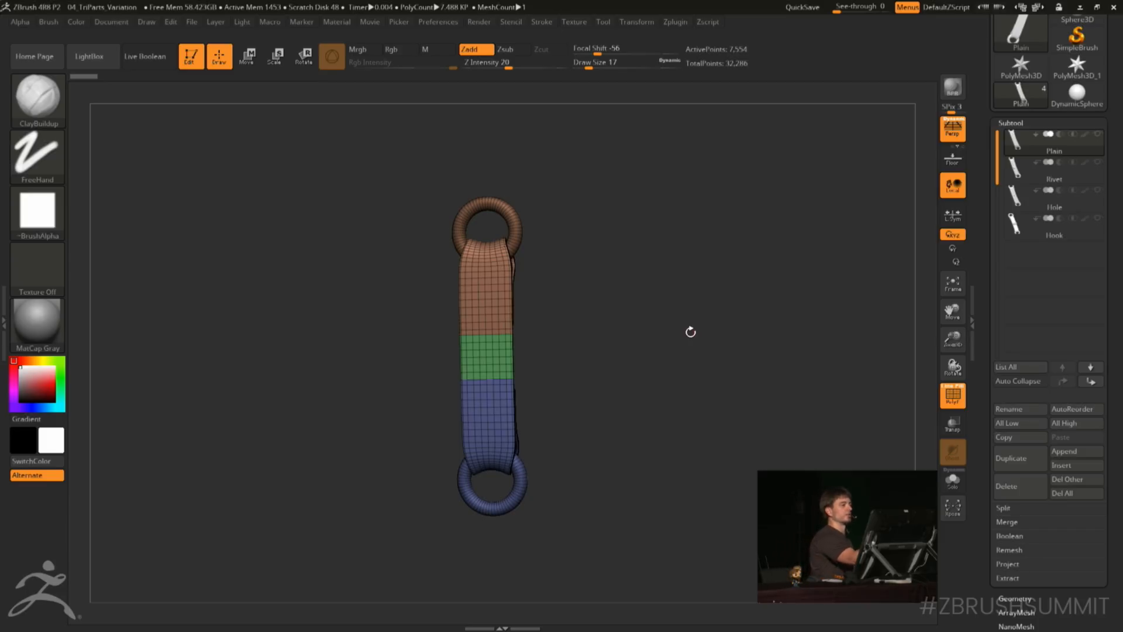
Examine the curve stroke settings and the brush modifiers that control insert-mesh curve brushes
left_click(550, 22)
left_click(562, 213)
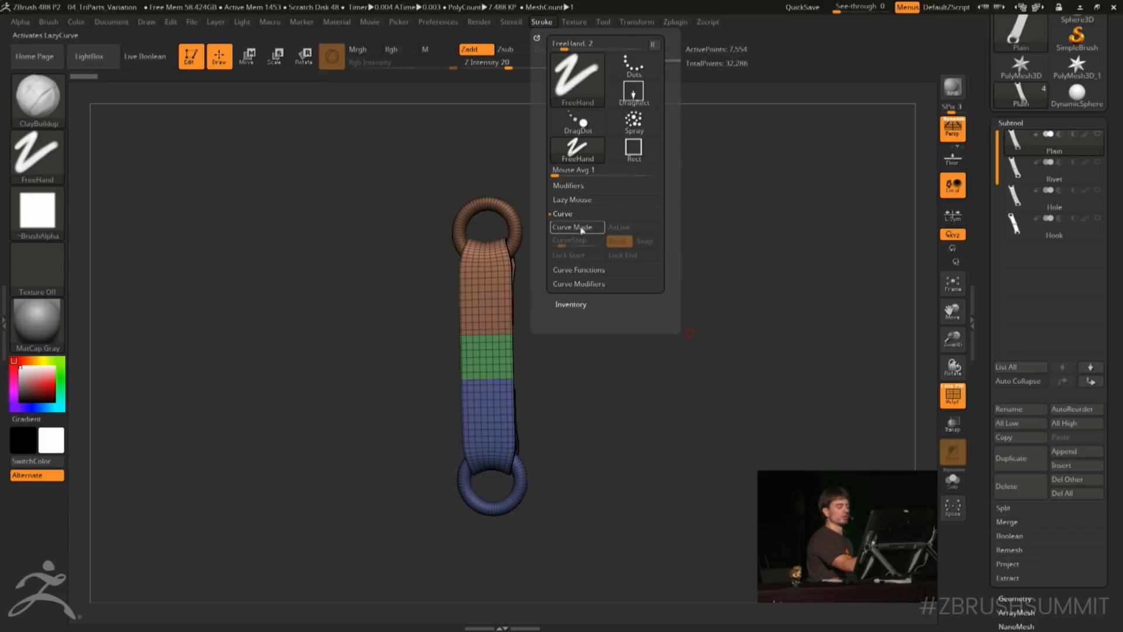
left_click(59, 27)
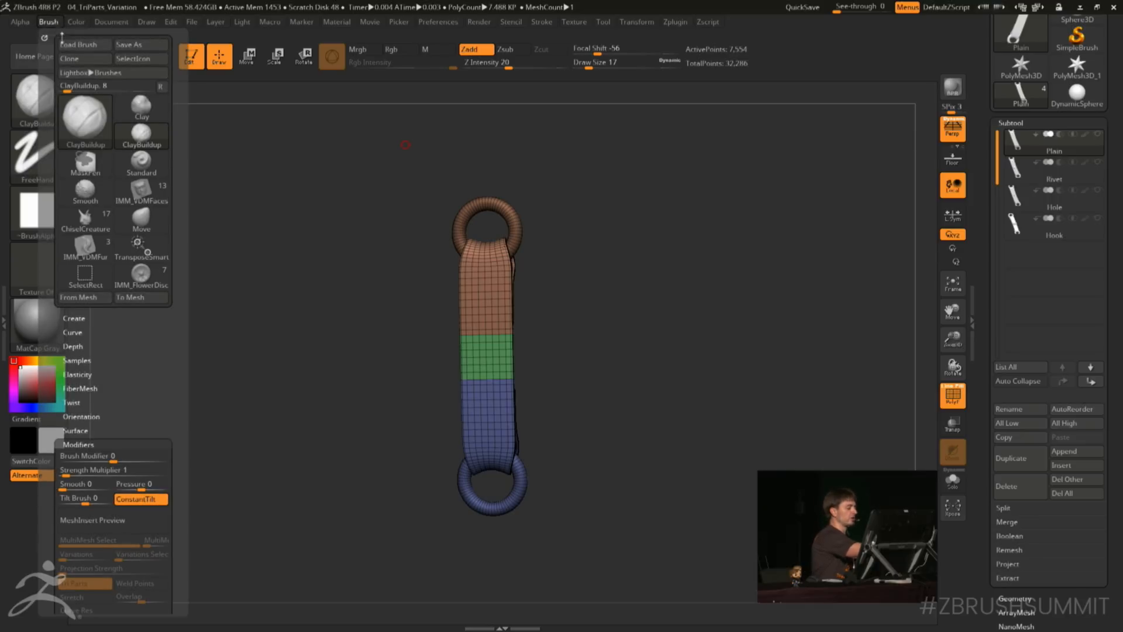
left_click_drag(144, 379, 148, 279)
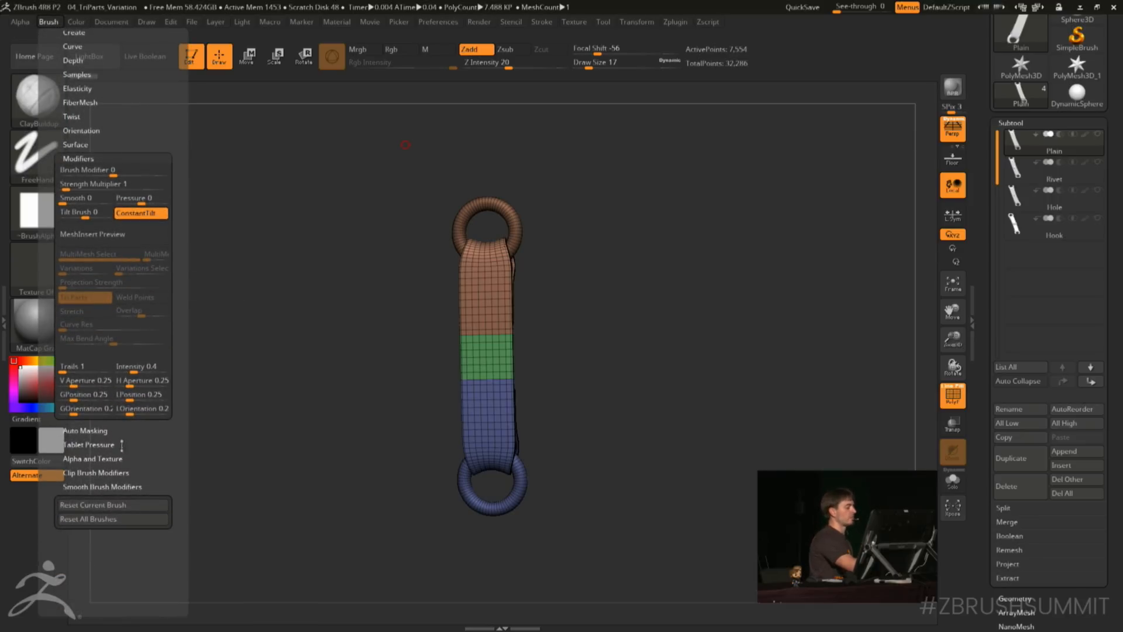
left_click(125, 156)
left_click_drag(130, 125, 136, 178)
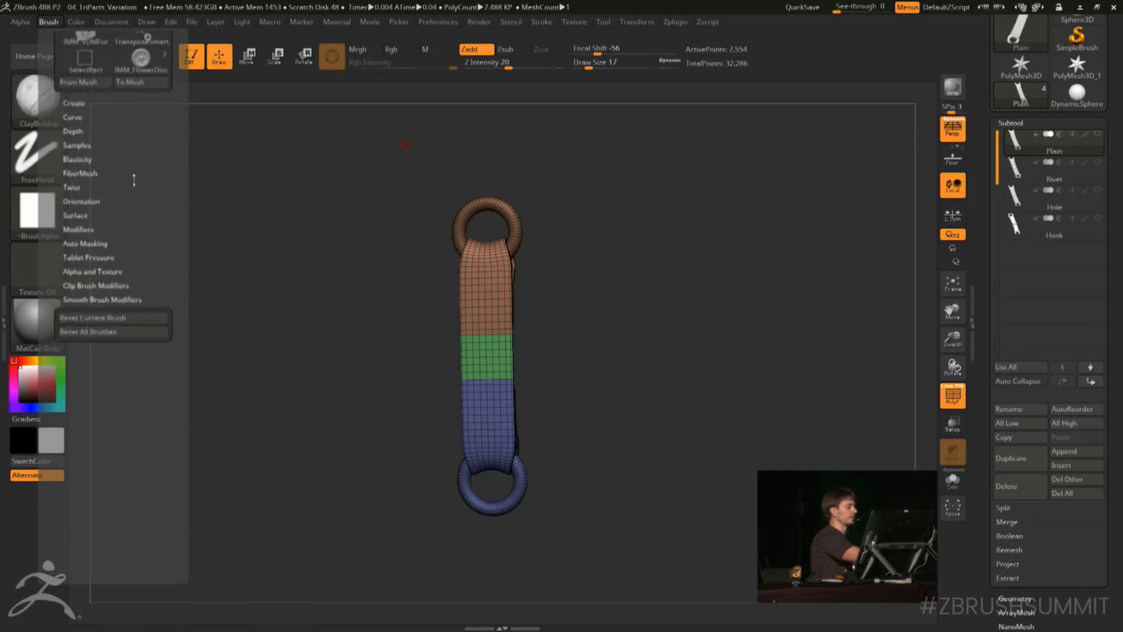
left_click(106, 229)
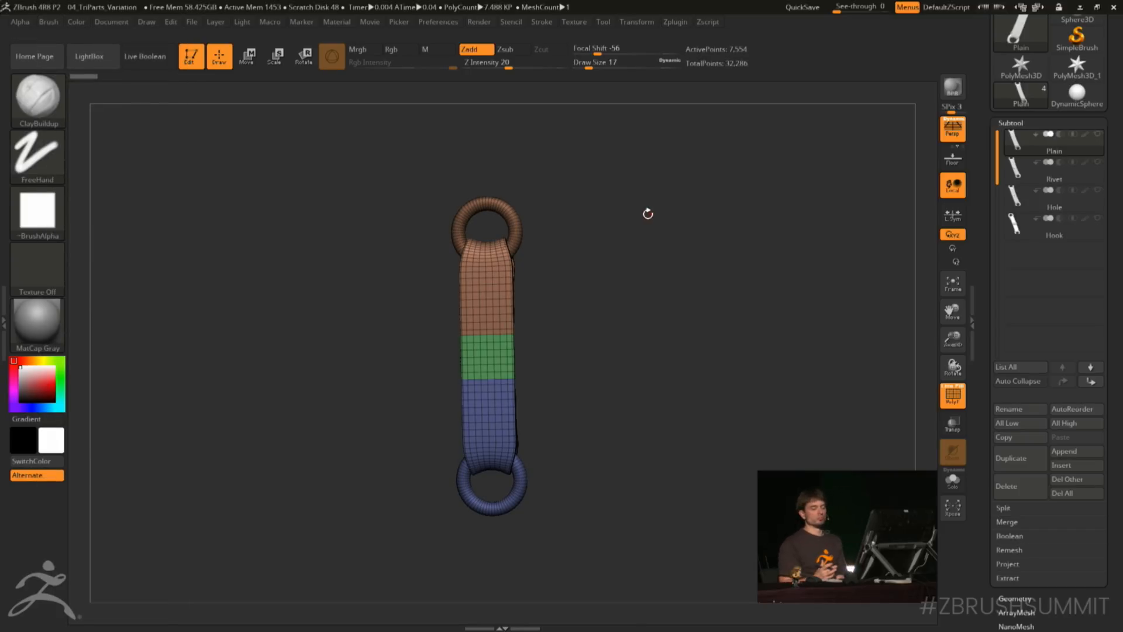
Load the CustomUserInterface4R8.cfg user interface configuration
left_click(452, 24)
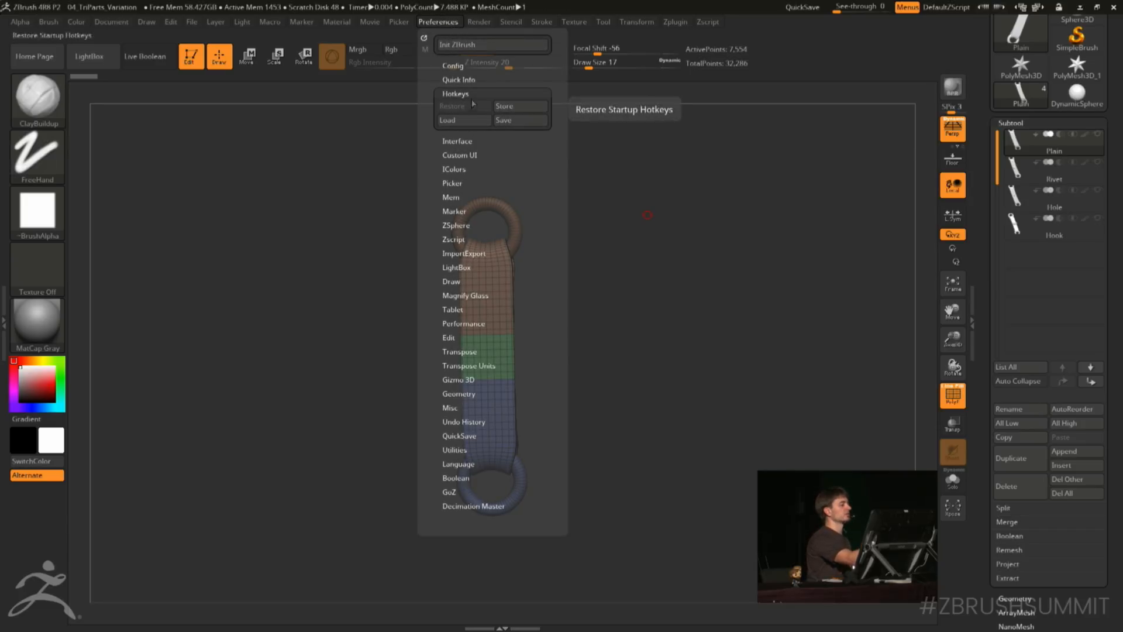
left_click(455, 93)
left_click(452, 65)
left_click(464, 121)
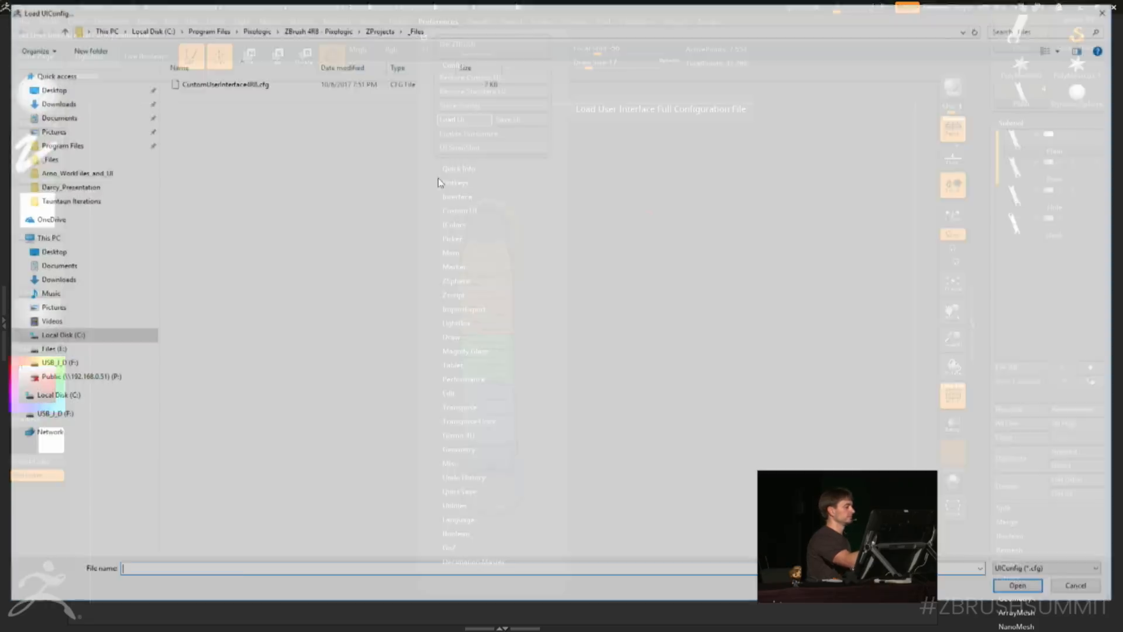
double_click(237, 86)
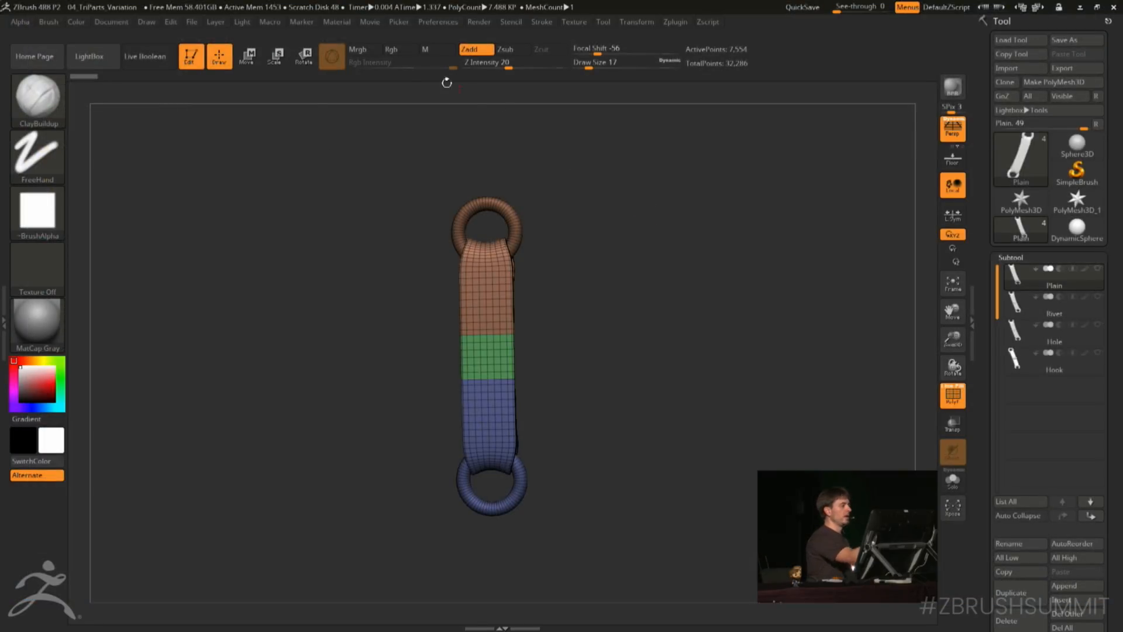
Load the IMM_Curve.cfg user interface configuration from the presenter's folder on the Files (E:) drive
left_click(446, 24)
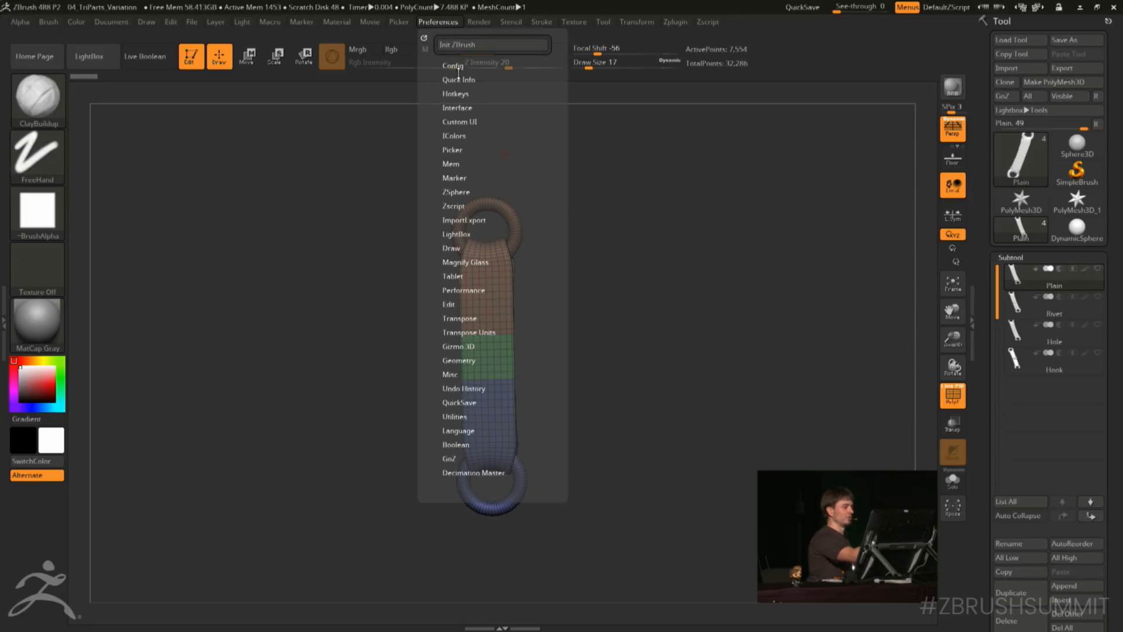
left_click(459, 65)
left_click(453, 117)
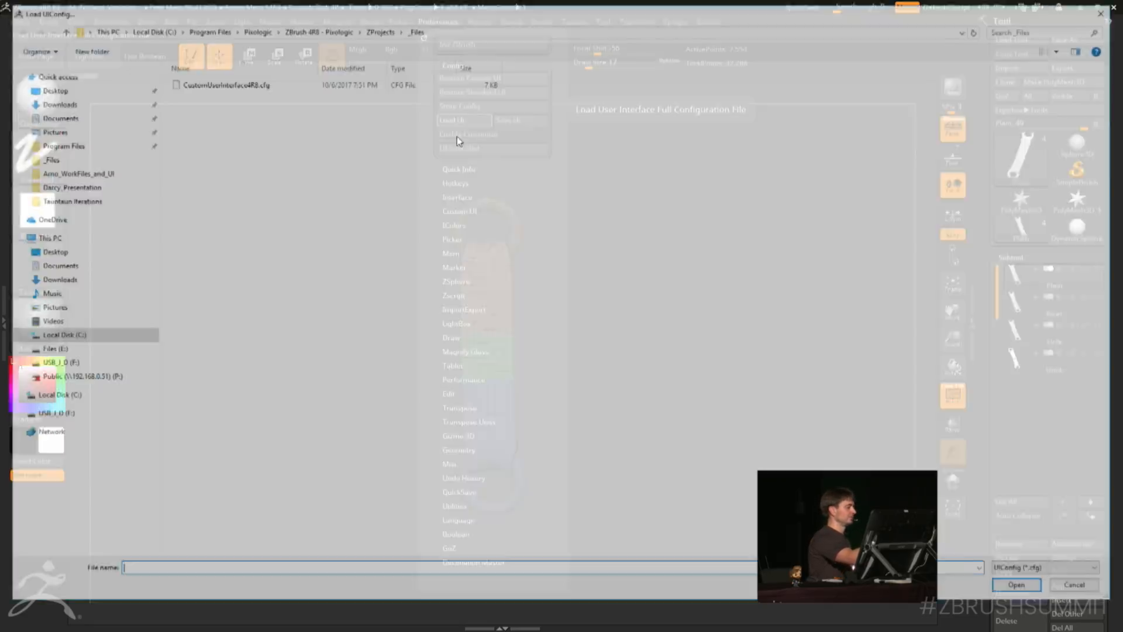
left_click(73, 351)
double_click(213, 82)
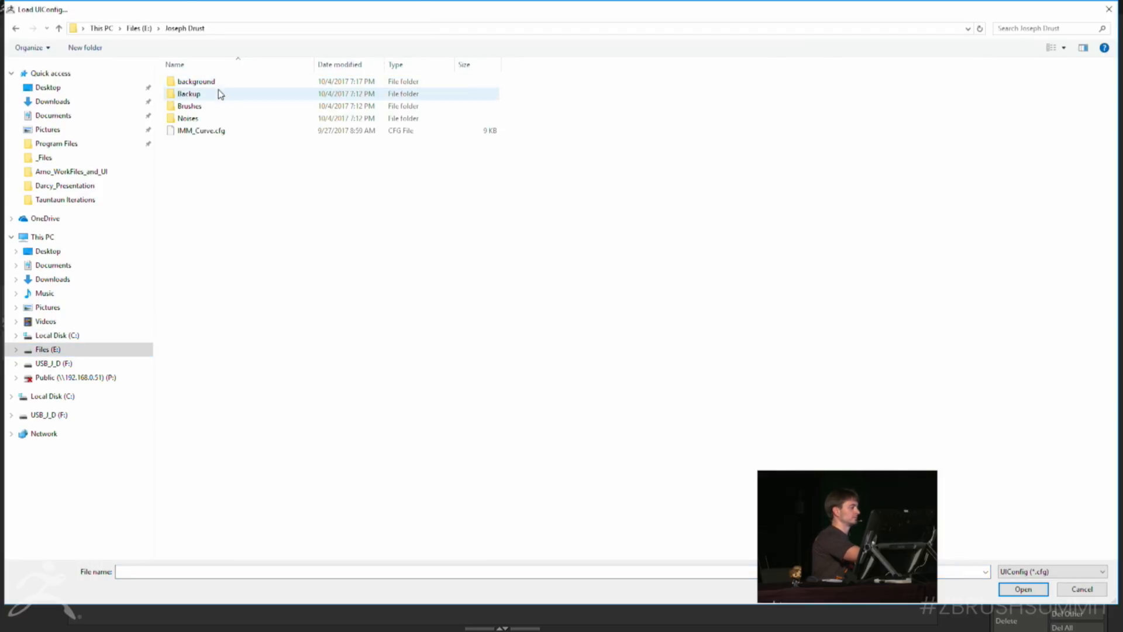
left_click(216, 132)
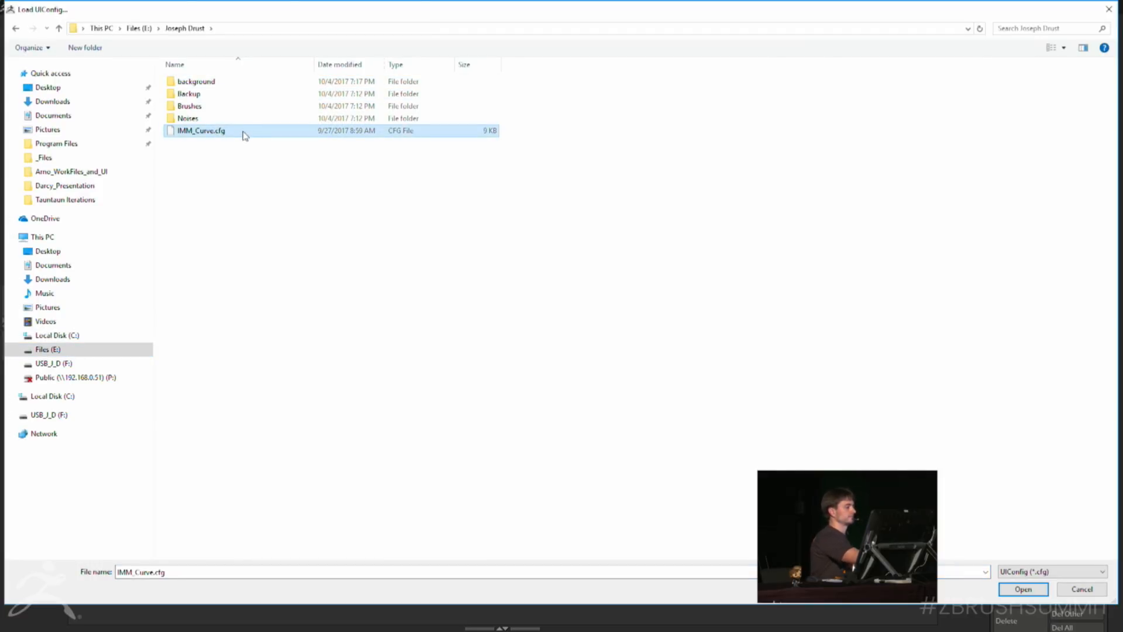
double_click(218, 131)
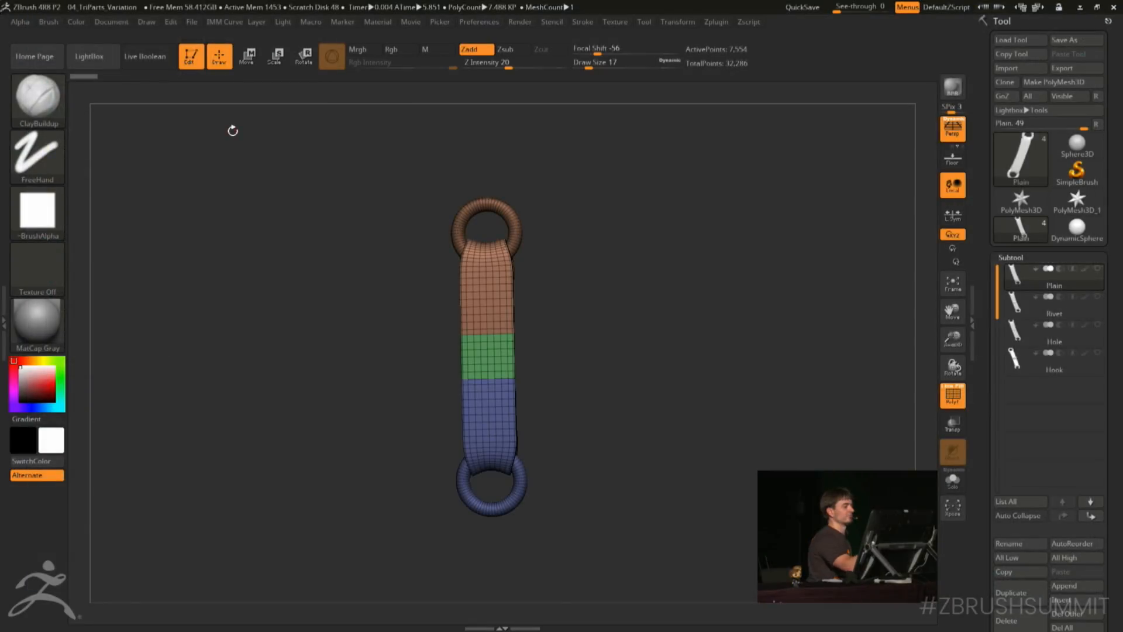
Assign the custom hotkey Shift+C to the IMM Curve palette and use it to bring up the curve brush settings
left_click(232, 25)
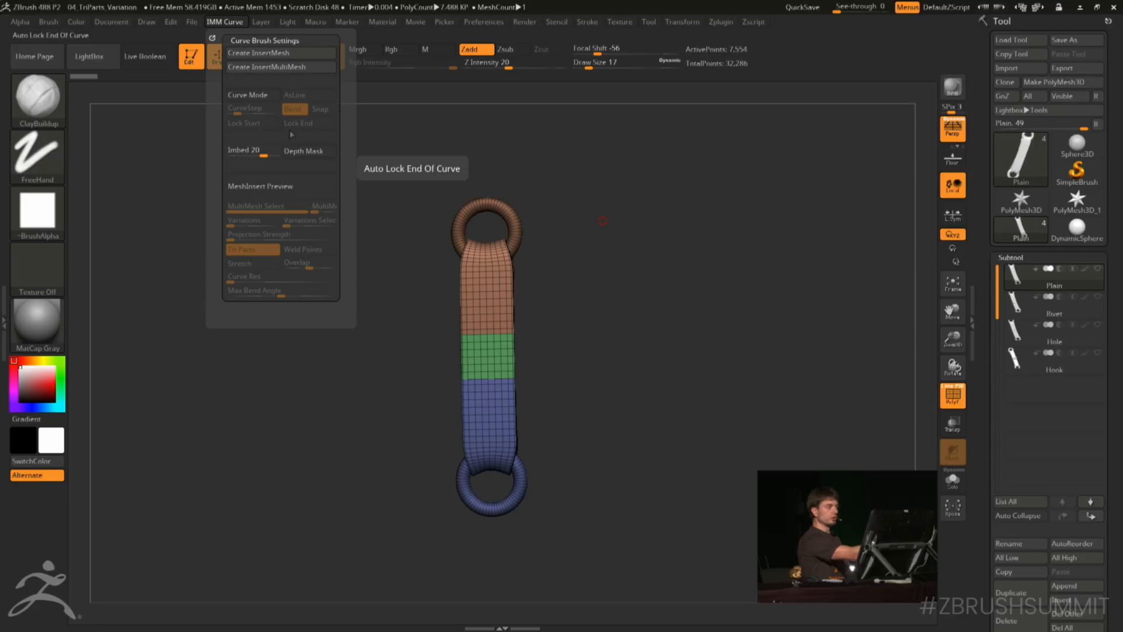
left_click(234, 23)
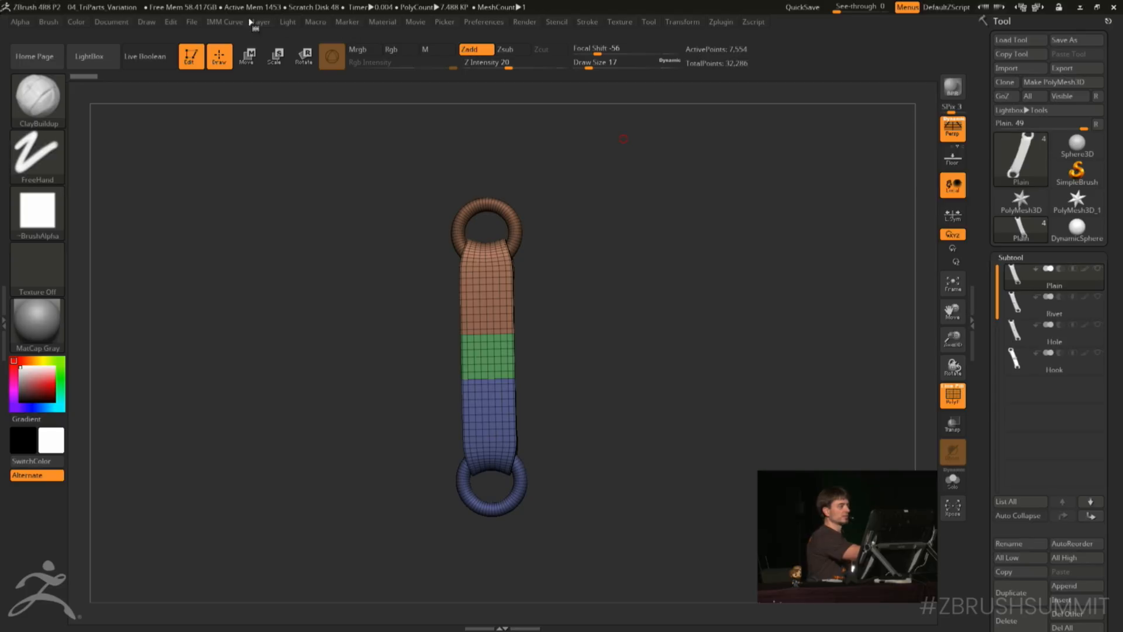
key("ctrl")
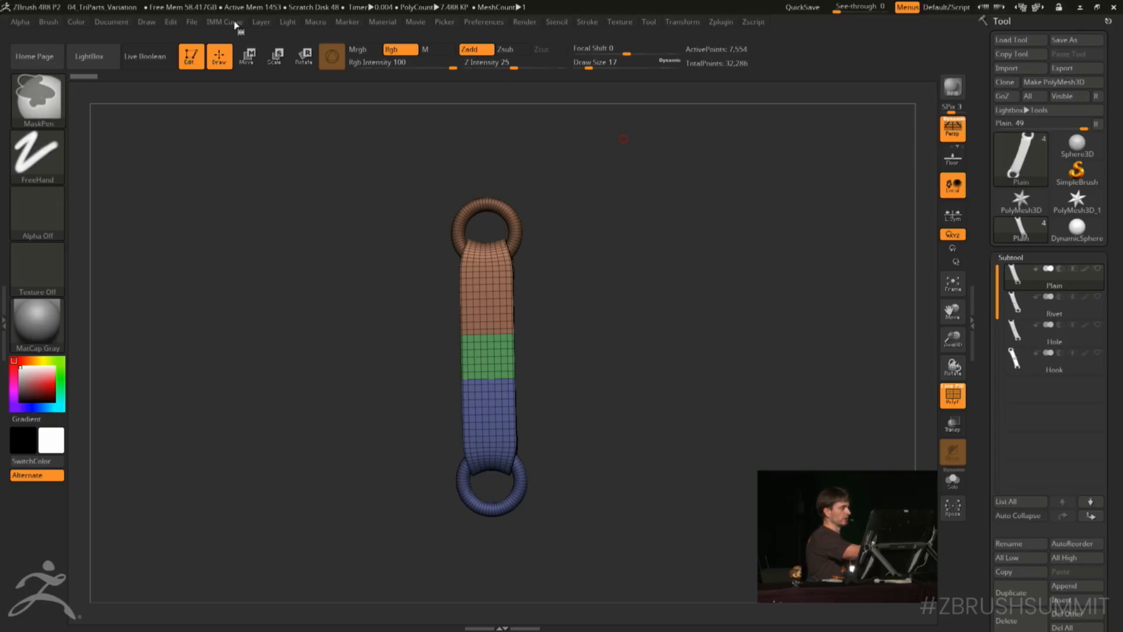
left_click(233, 26, "ctrl+alt")
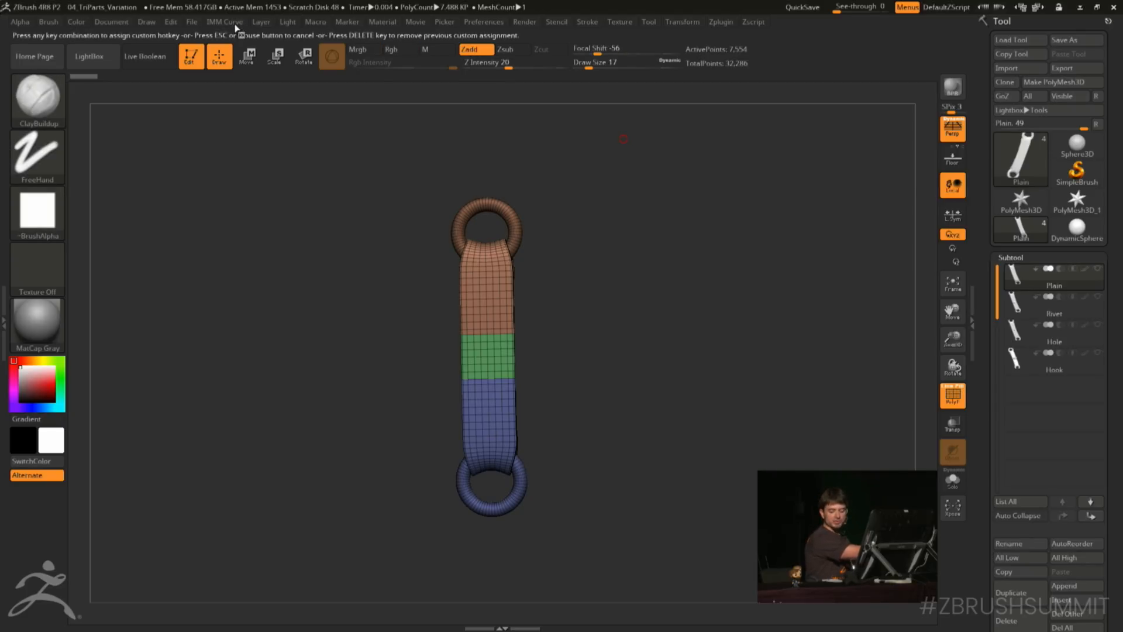
key("shift+c")
left_click_drag(651, 361, 585, 296)
key("shift+c")
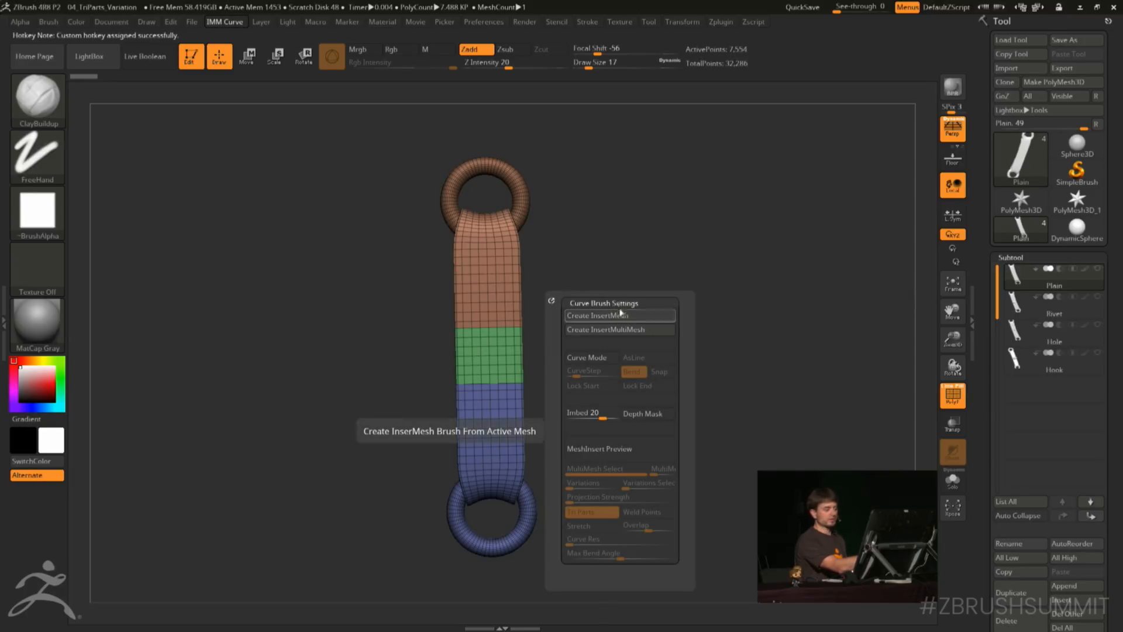
Create an InsertMultiMesh brush from all the strap subtools
key("shift+c")
key("shift+c")
key("shift+c")
key("shift+c")
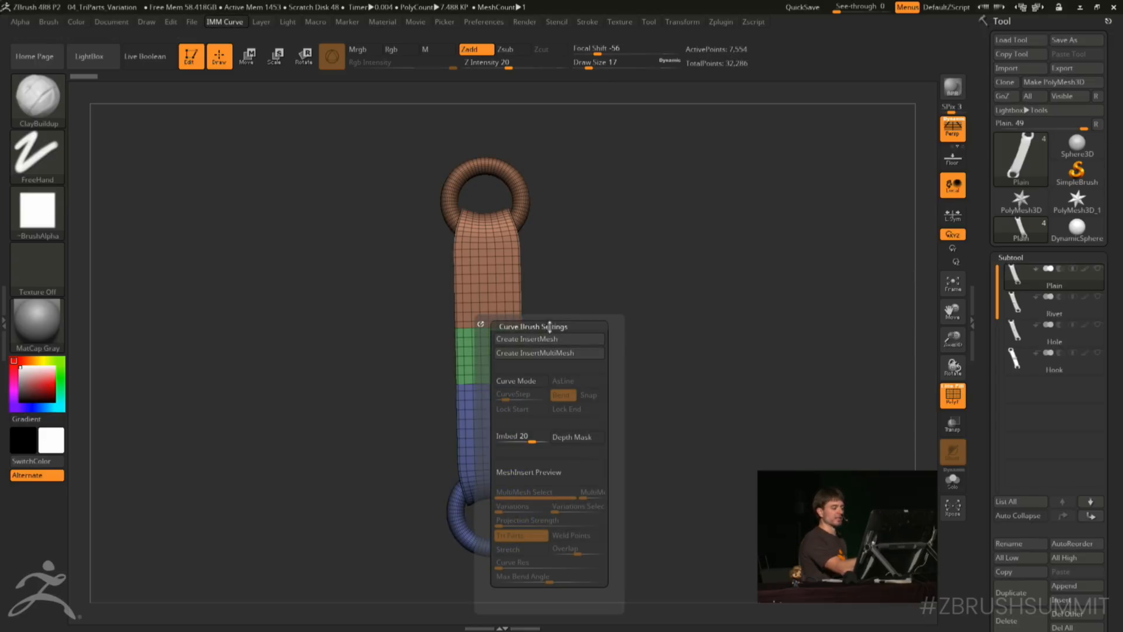
key("shift+c")
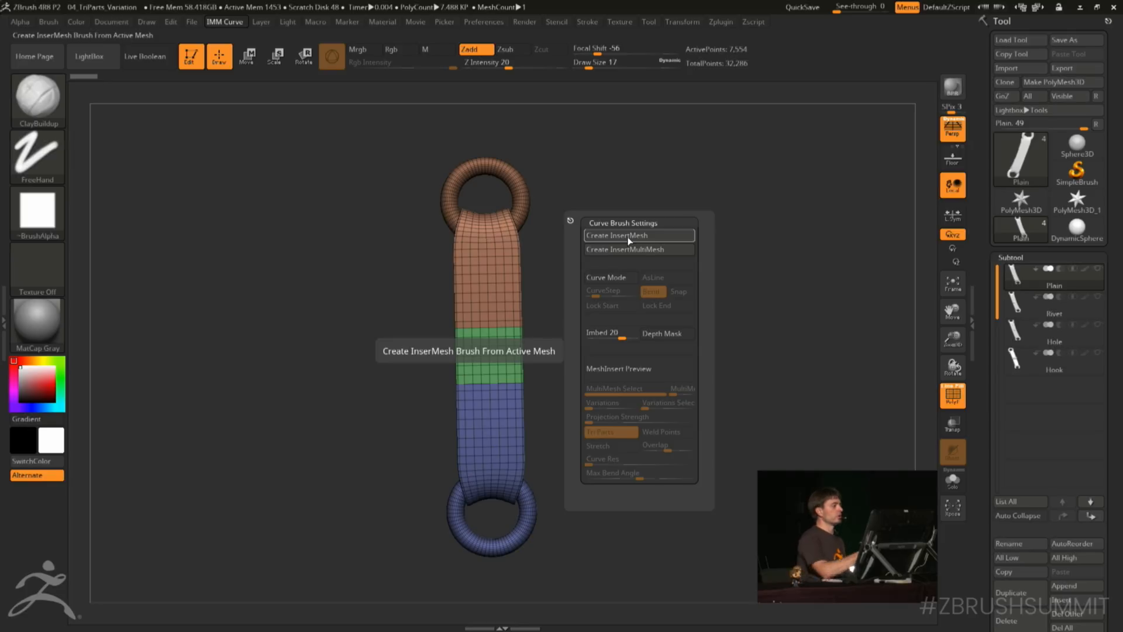
left_click(629, 236)
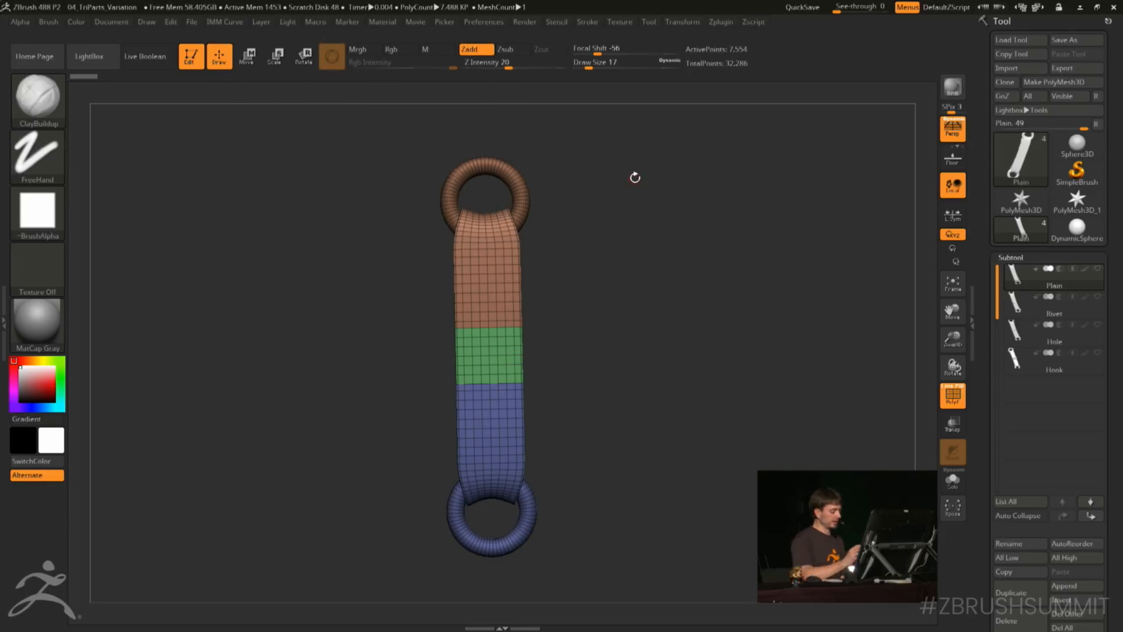
key("shift+c")
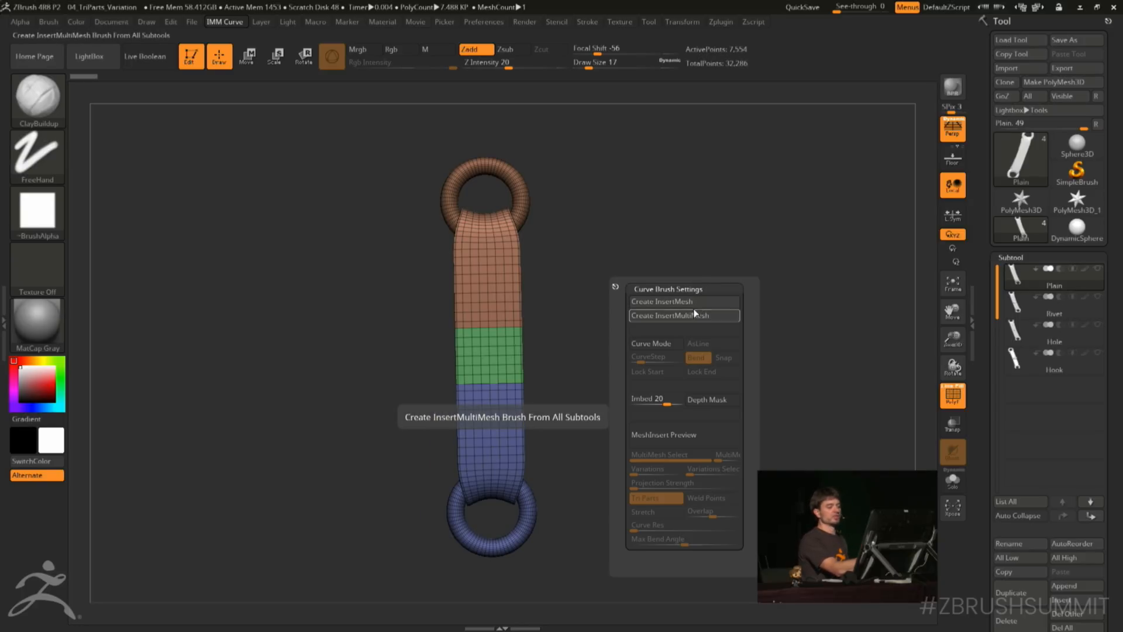
left_click(696, 316)
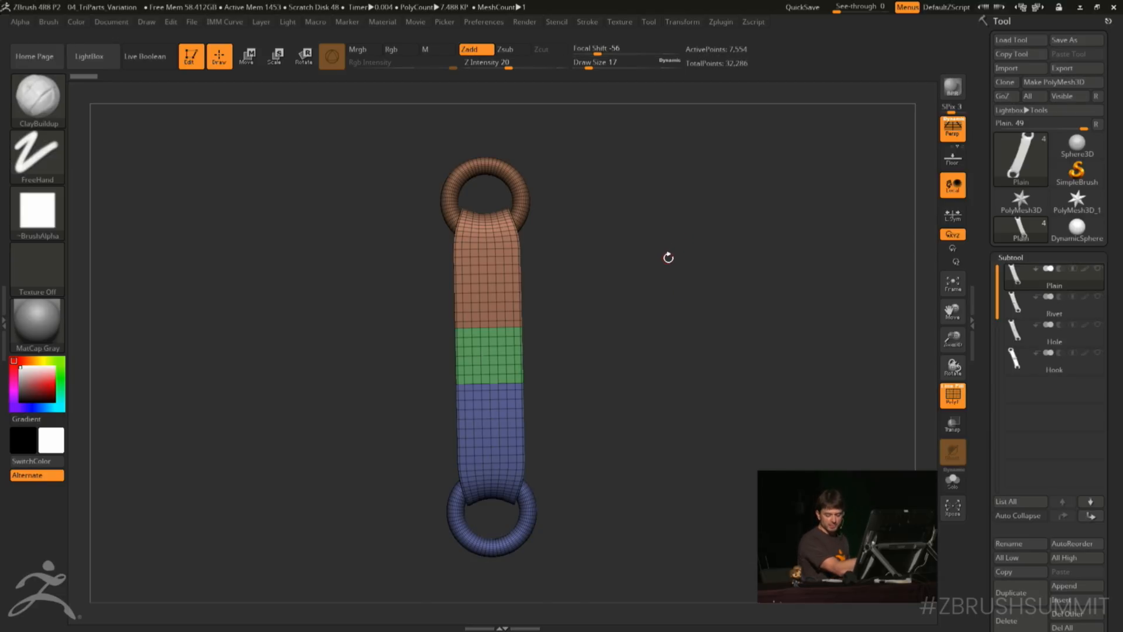
key("4")
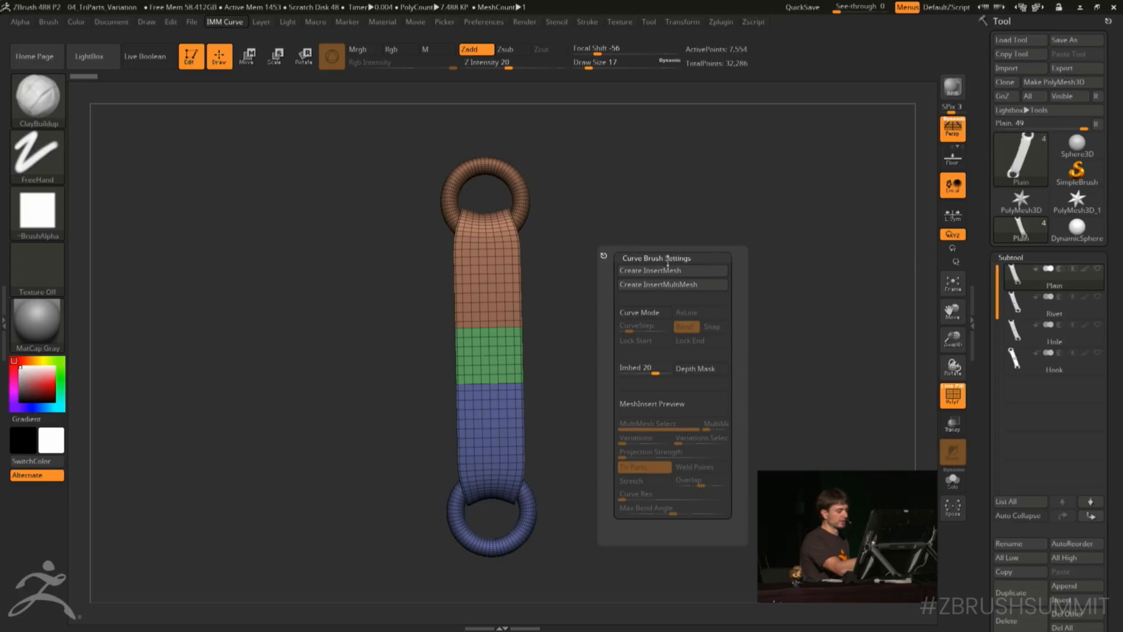
left_click(671, 290)
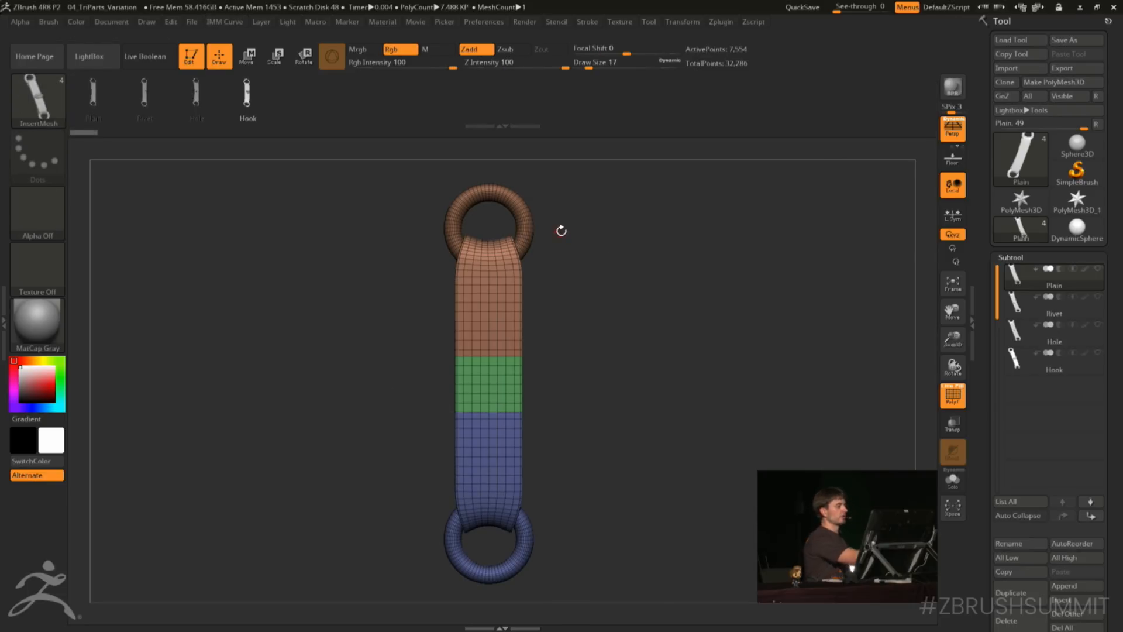
Choose the brush's Plain mesh, switch to the DynamicSphere tool and turn off its polyframe display
left_click(92, 97)
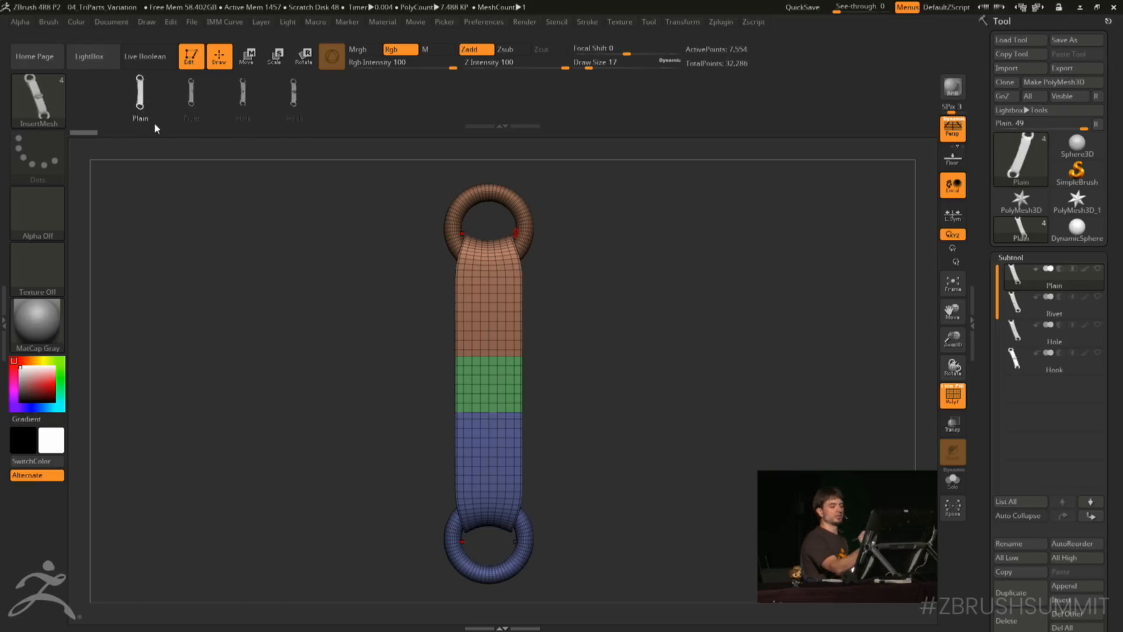
left_click(1076, 228)
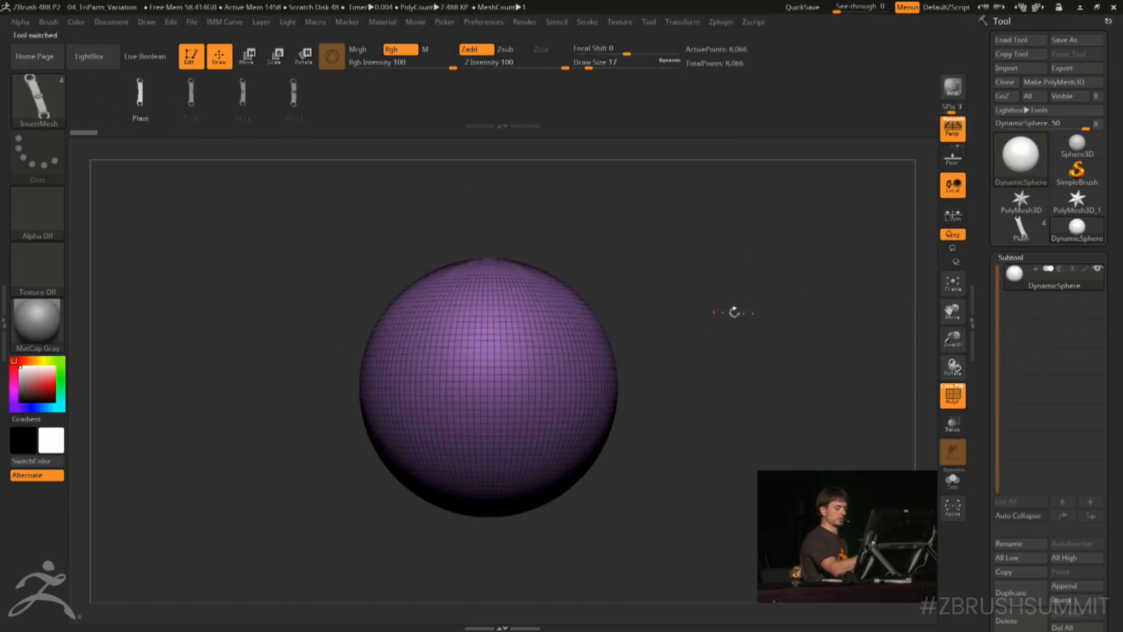
left_click(953, 395)
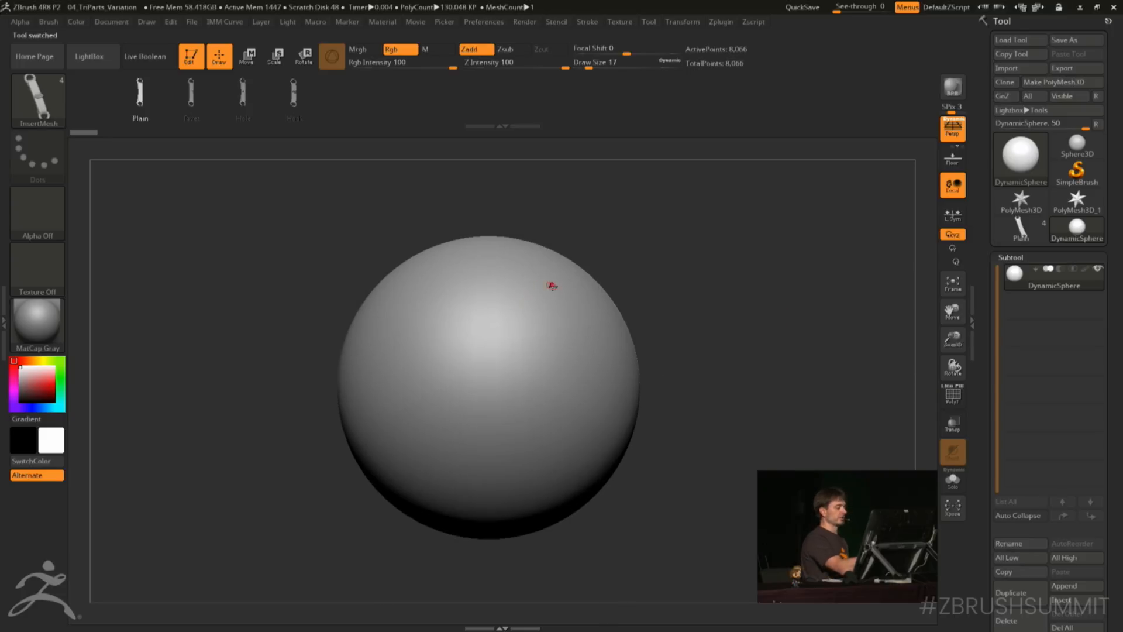
Try inserting the Plain strap as a single mesh on the upper part of the sphere at draw size 51
key("space")
mouse_move(557, 289)
left_mouse_down()
mouse_move(568, 289)
mouse_move(449, 414)
left_mouse_up()
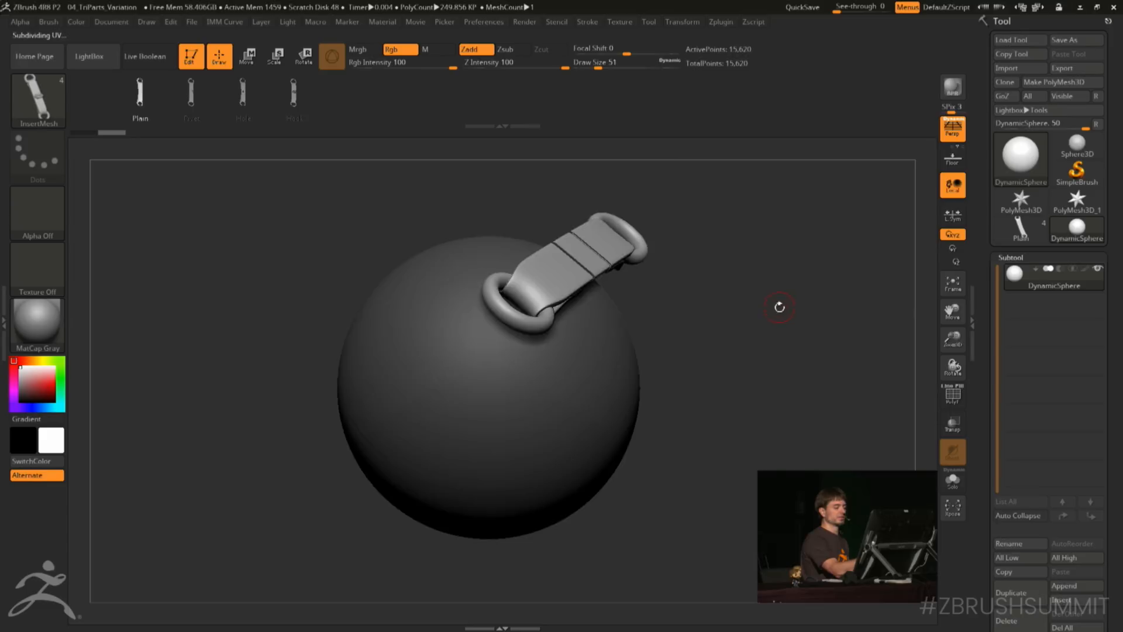
left_click_drag(780, 305, 767, 320)
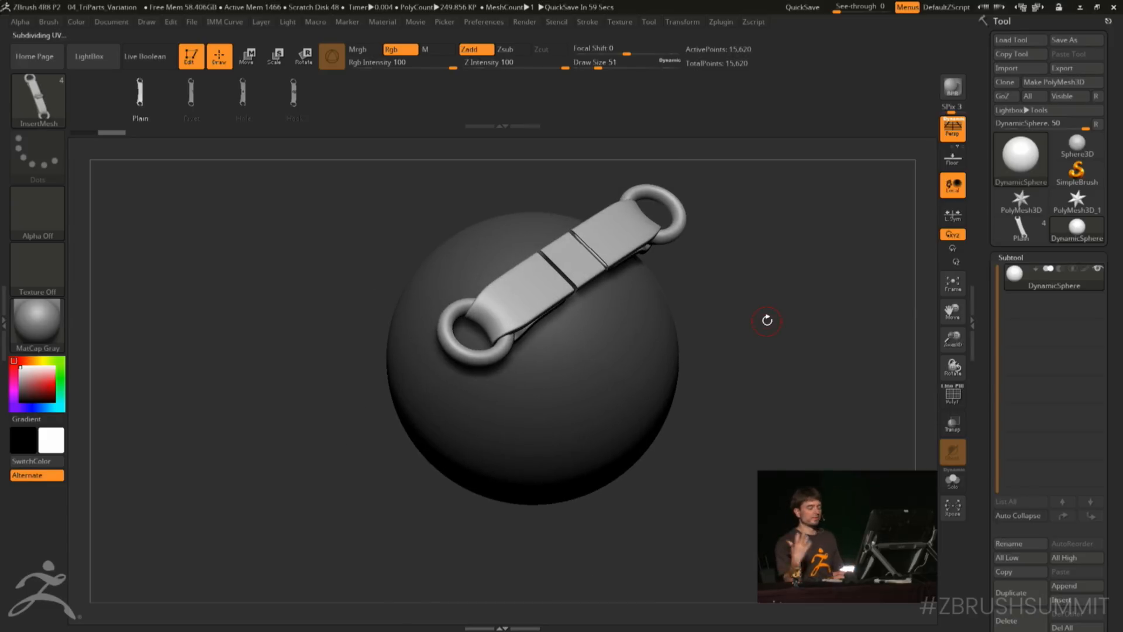
left_click_drag(757, 261, 767, 268, "shift")
key("ctrl+z")
key("ctrl+z")
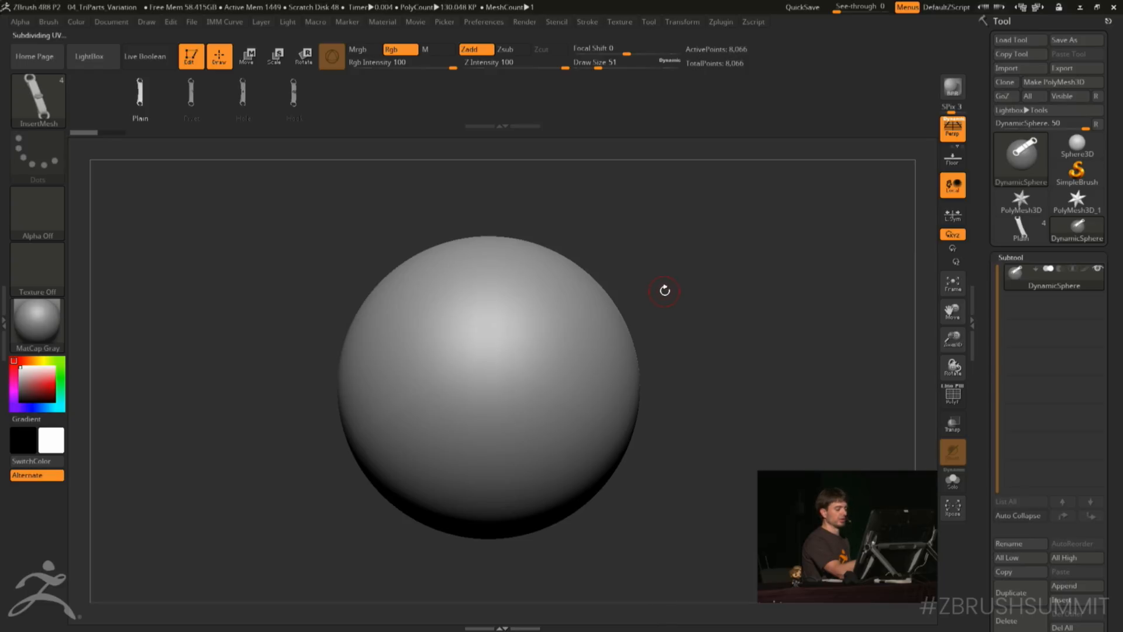
Enable Curve Mode, Weld Points and Stretch with Curve Res 25 and Max Bend Angle 90, and draw an S-shaped strap down the sphere
key("2")
left_click(656, 343)
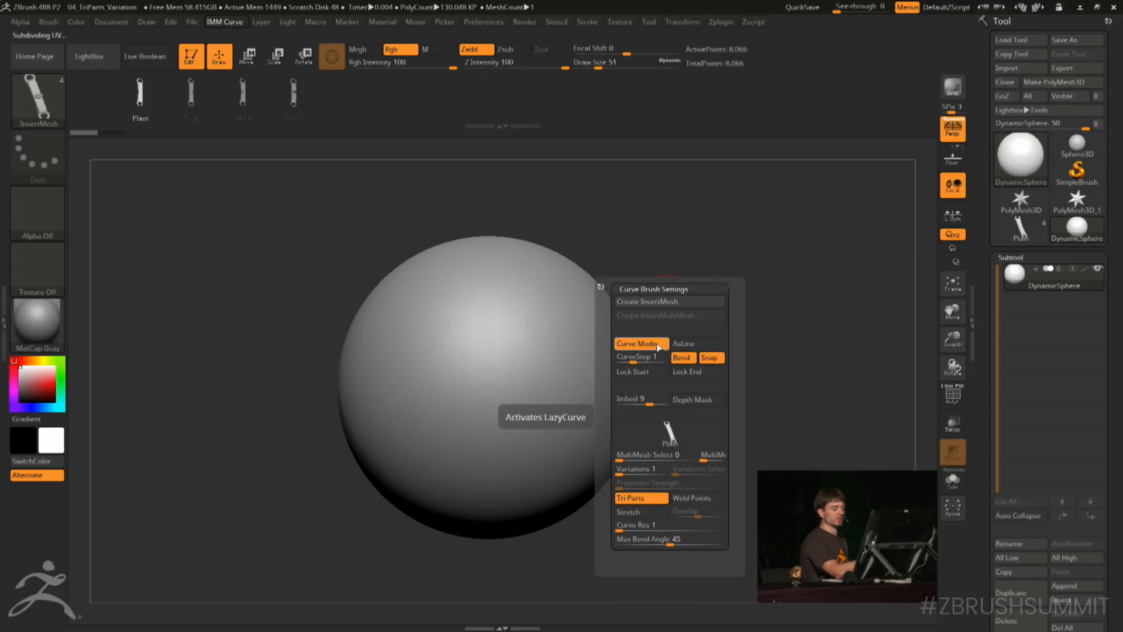
left_click(692, 498)
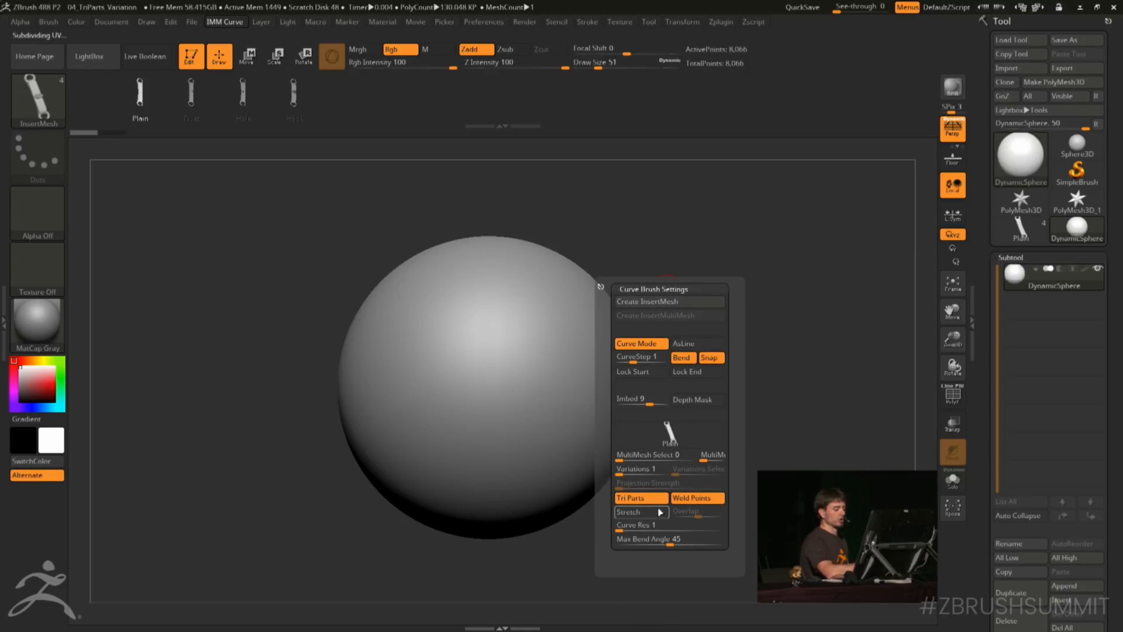
left_click(640, 512)
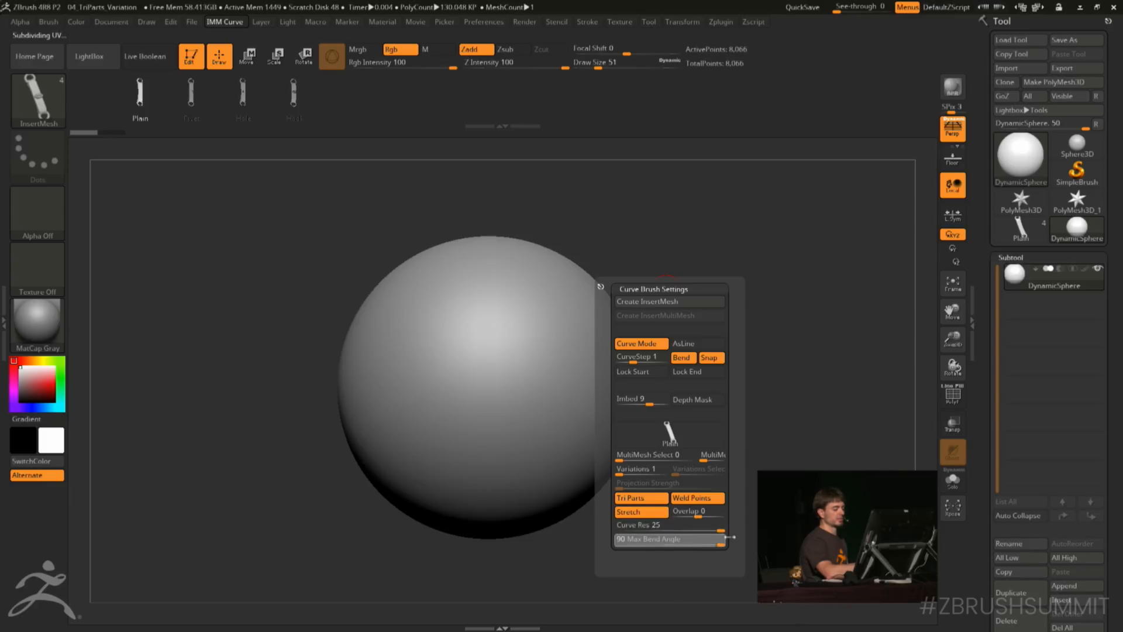
mouse_move(539, 271)
left_mouse_down()
mouse_move(479, 341)
mouse_move(420, 466)
left_mouse_up()
left_click_drag(733, 341, 735, 360, "alt")
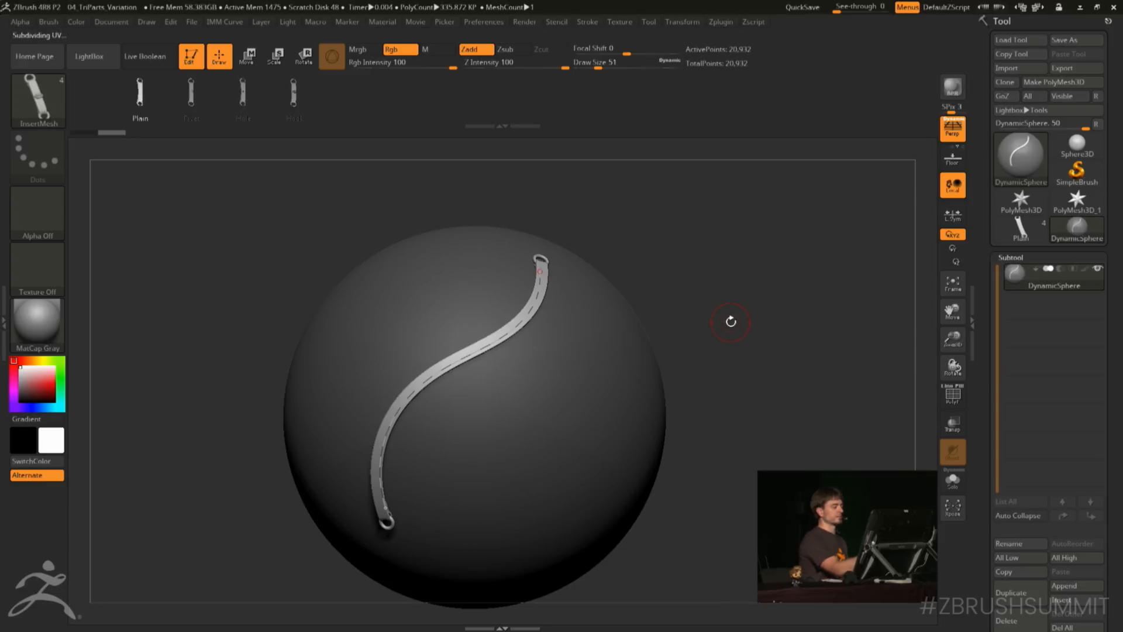
Examine the polygroups and middle sections of the Plain, Rivet, Hole and Hook strap subtools with polyframes shown
left_click(1020, 230)
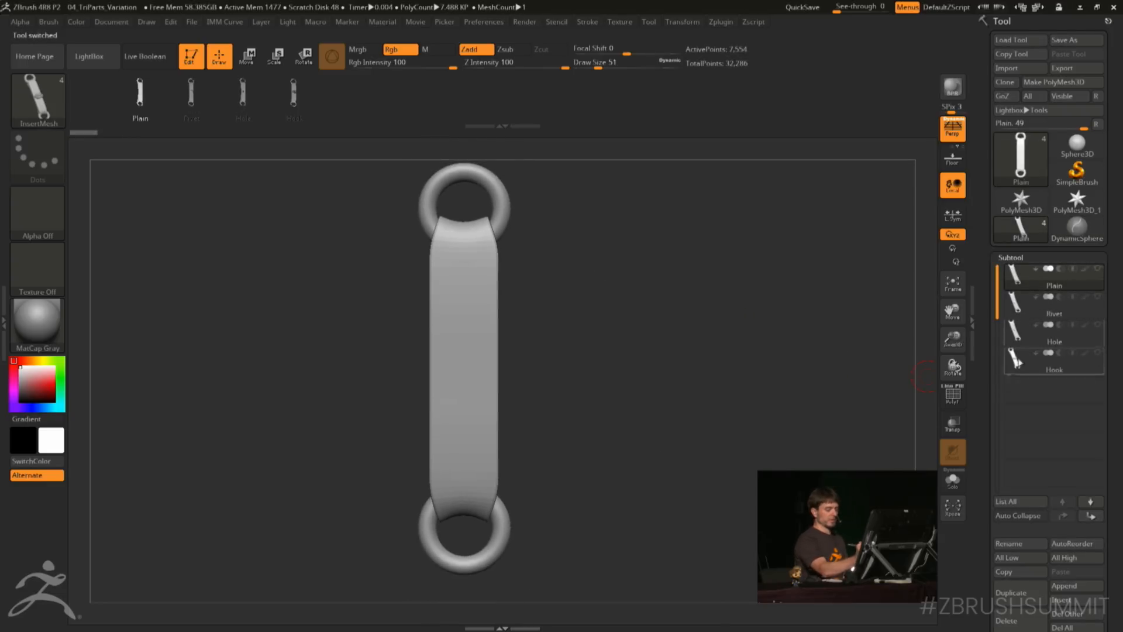
left_click(953, 395)
key("Down")
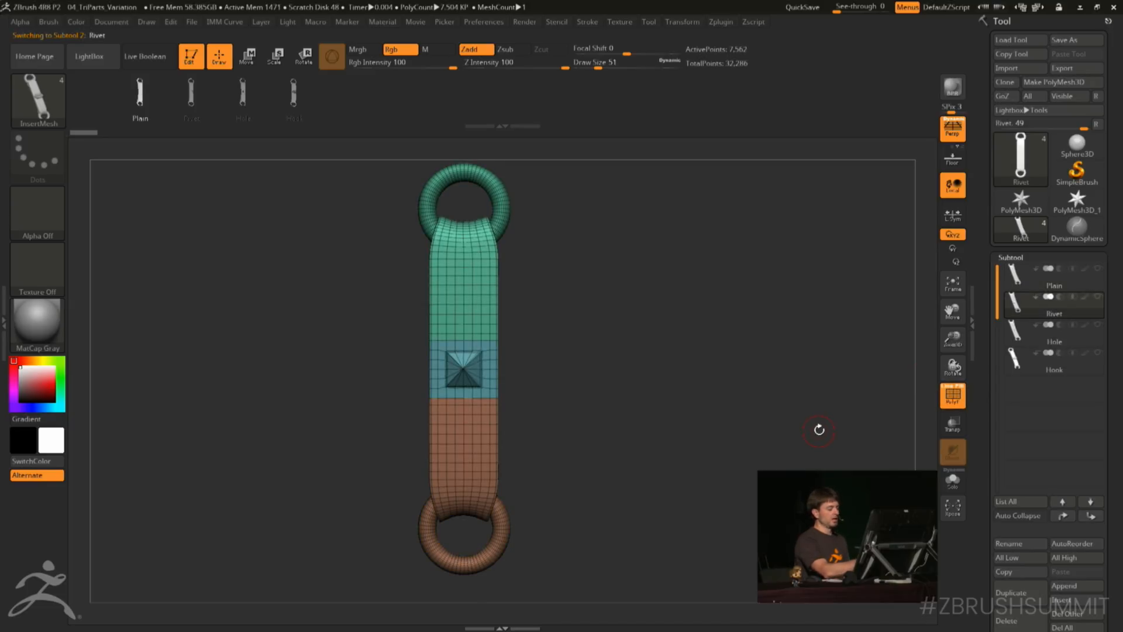
key("Down")
key("Down")
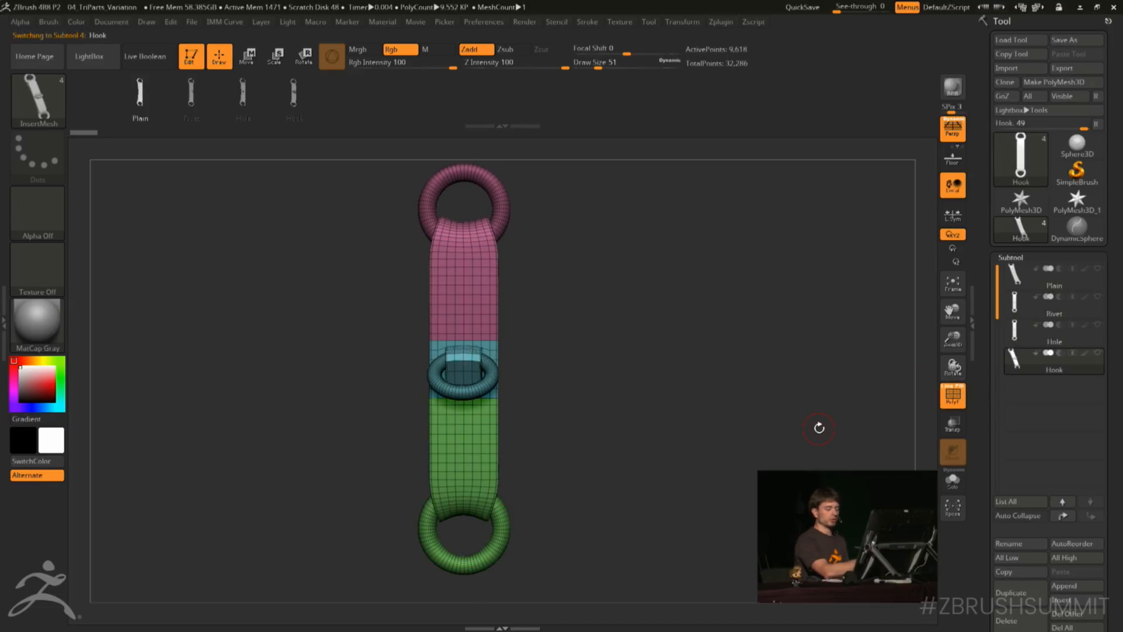
key("Up")
key("Up")
key("Up")
key("Down")
key("Down")
key("Up")
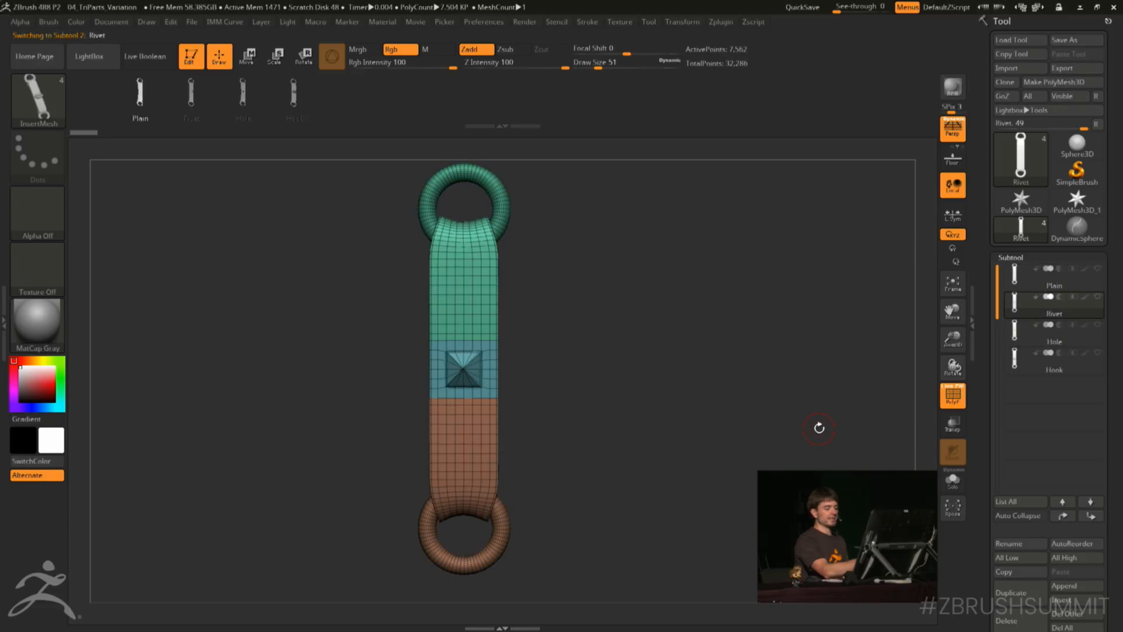
key("Down")
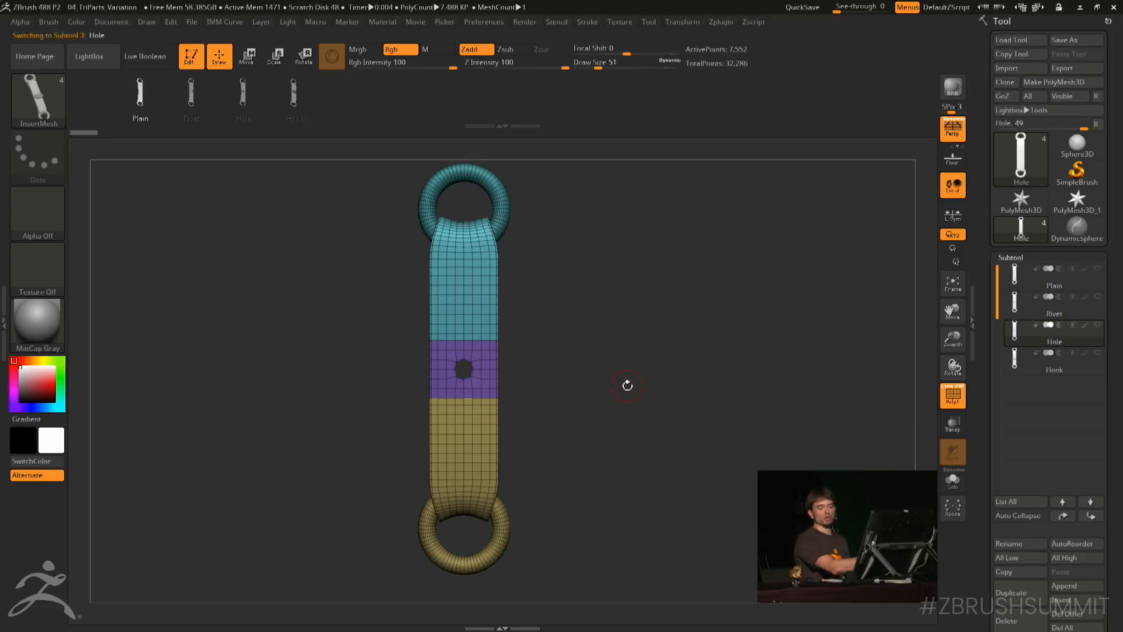
key("Up")
key("Up")
key("Down")
key("Down")
key("Down")
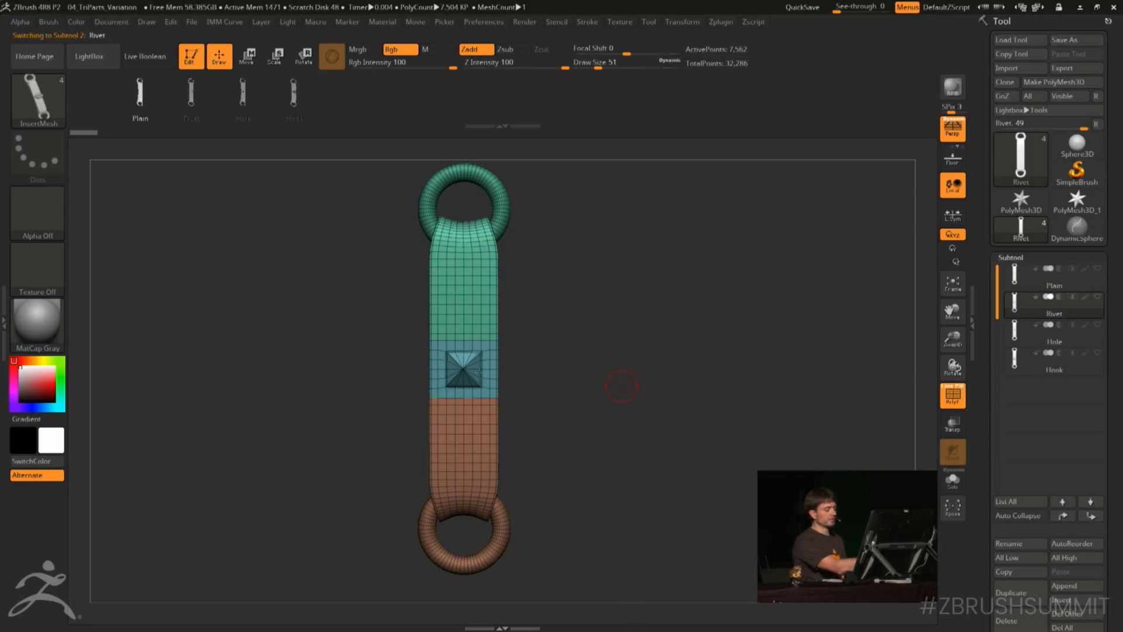
key("Up")
key("Up")
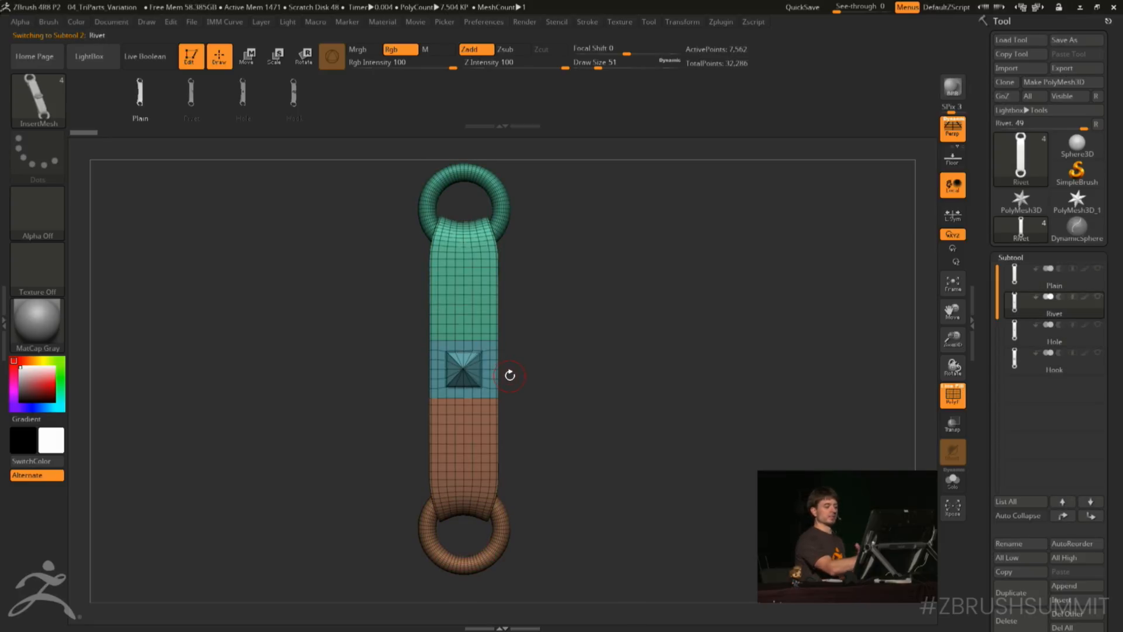
Return to the DynamicSphere and set the curve brush to 4 Variations with the Variations Selector at 1
left_click(1079, 237)
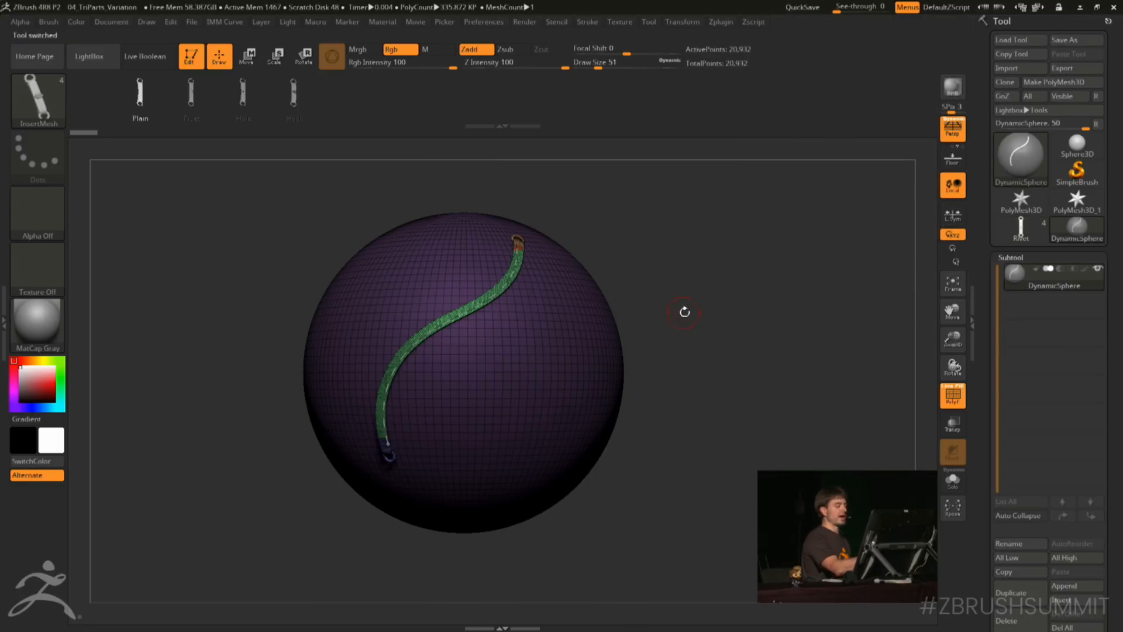
key("f")
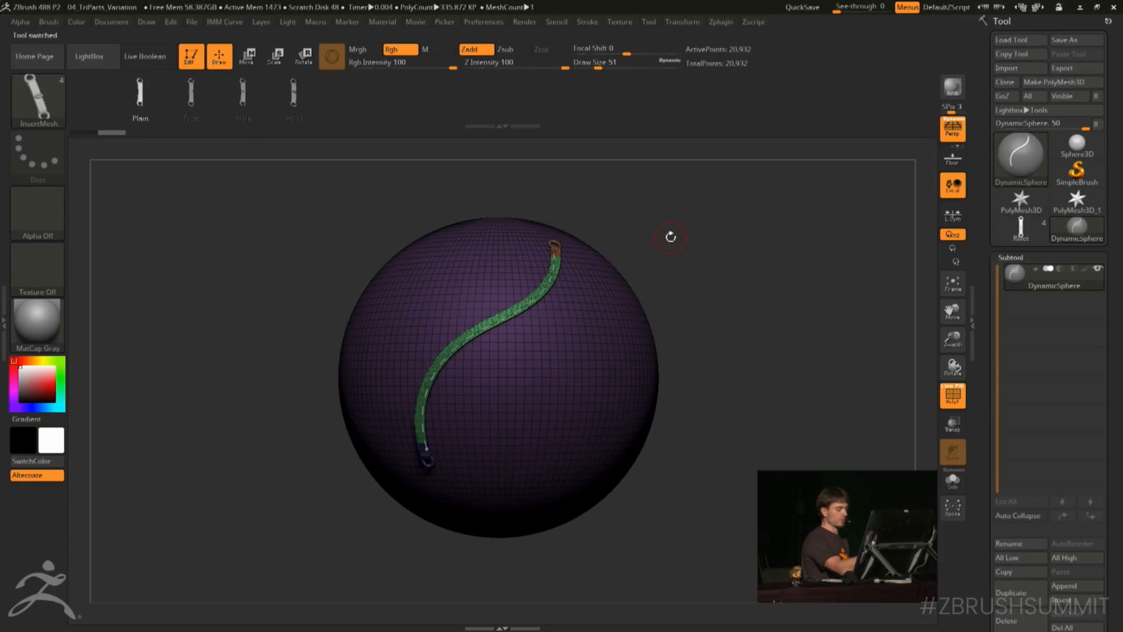
key("c")
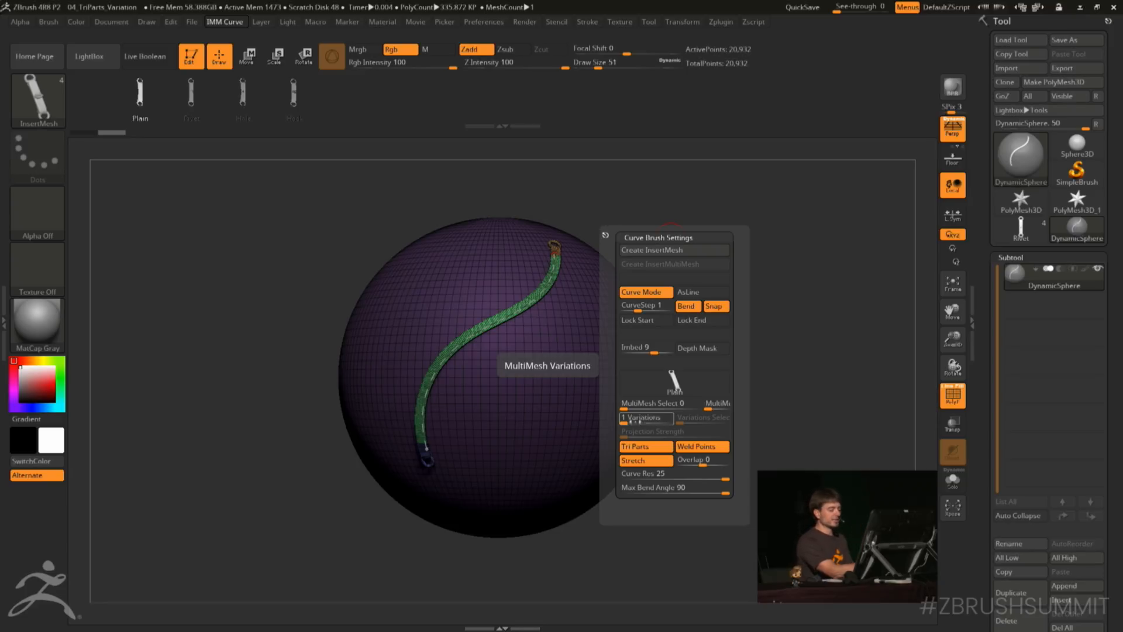
left_click(645, 418)
left_click_drag(623, 421, 628, 422)
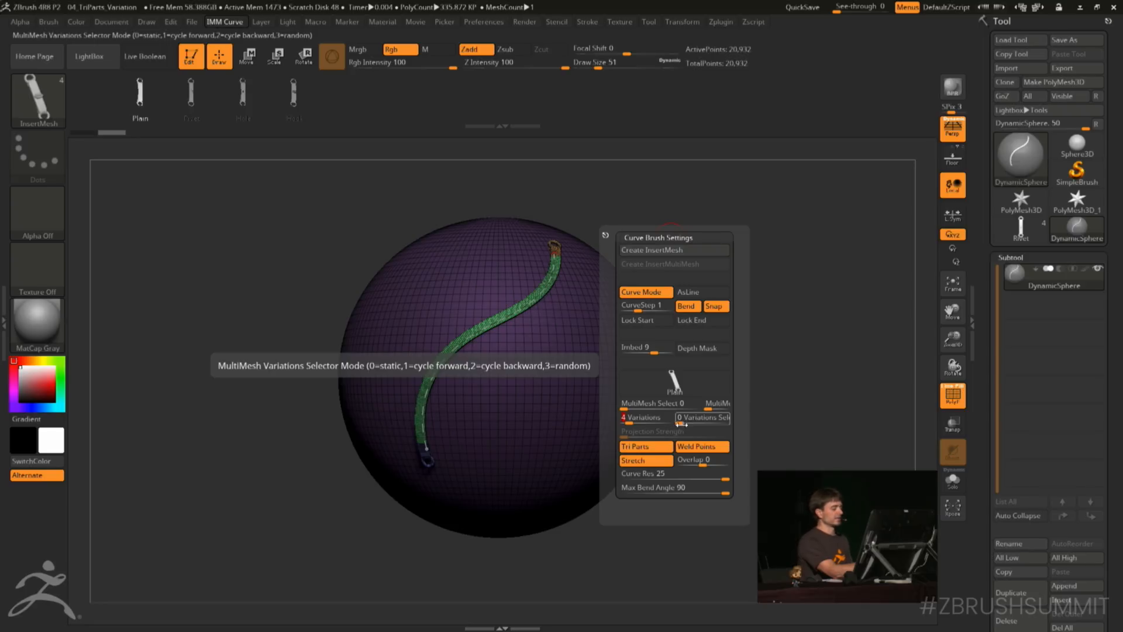
left_click_drag(682, 422, 696, 423)
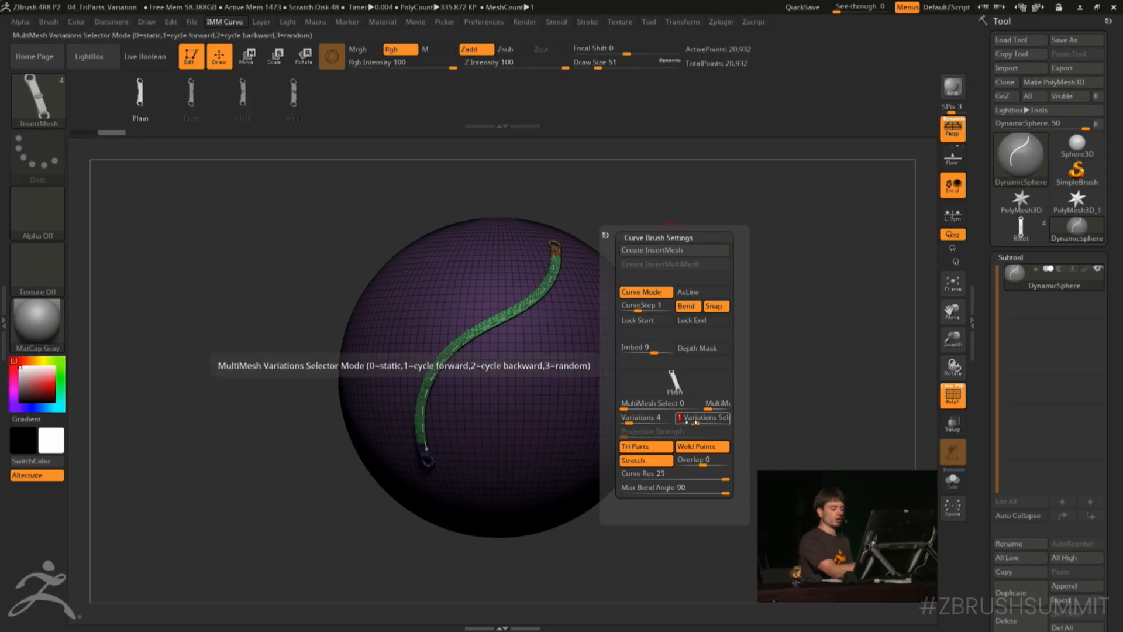
Hide the polyframe and draw a strap curve with cycling variations diagonally down the sphere, viewing it from several angles
left_click(952, 395)
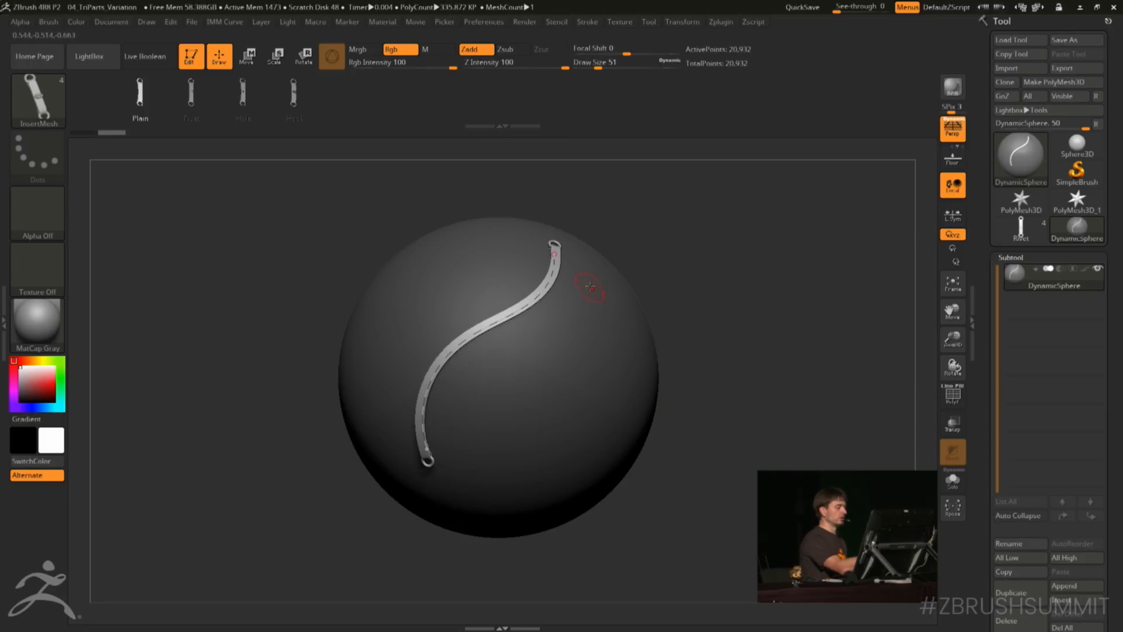
left_click_drag(593, 268, 471, 475)
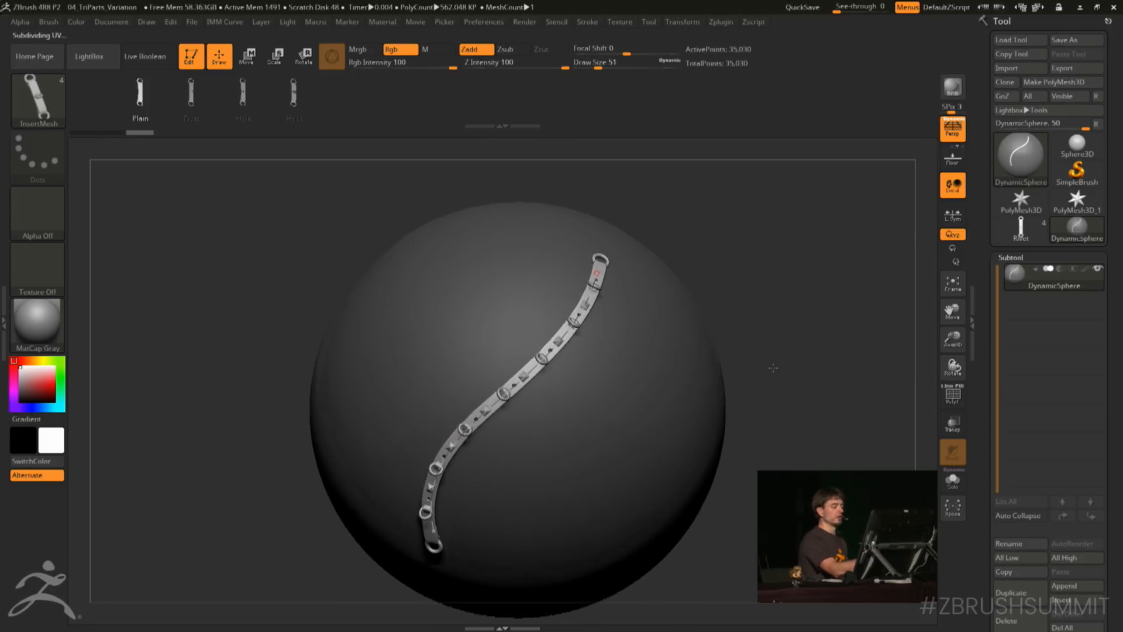
left_click_drag(800, 403, 664, 296, "alt")
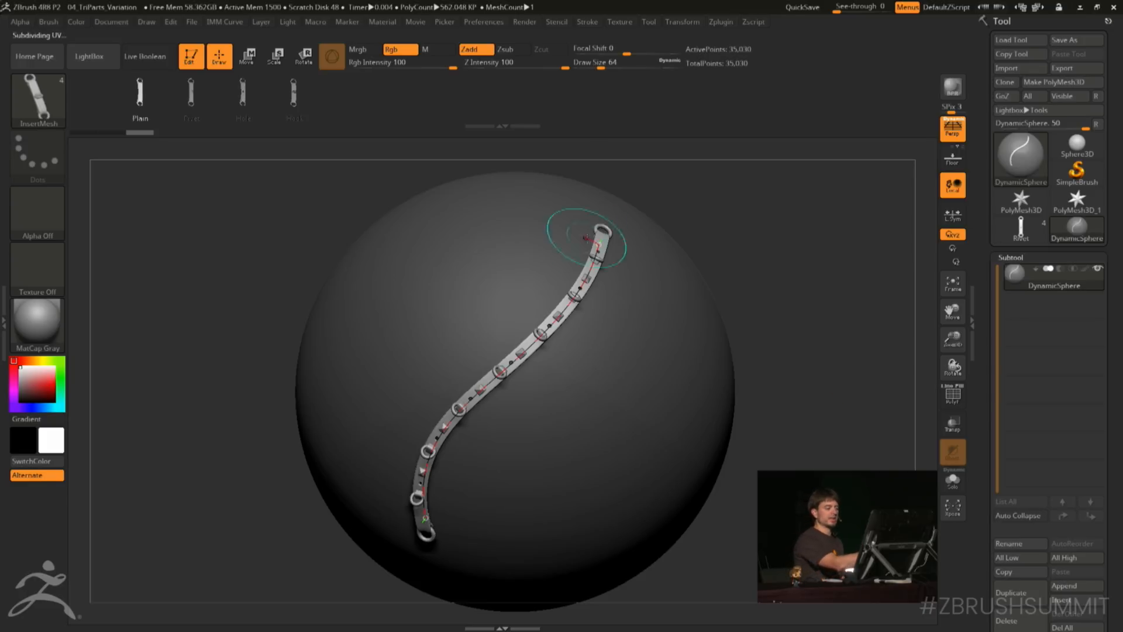
left_click_drag(815, 328, 797, 326)
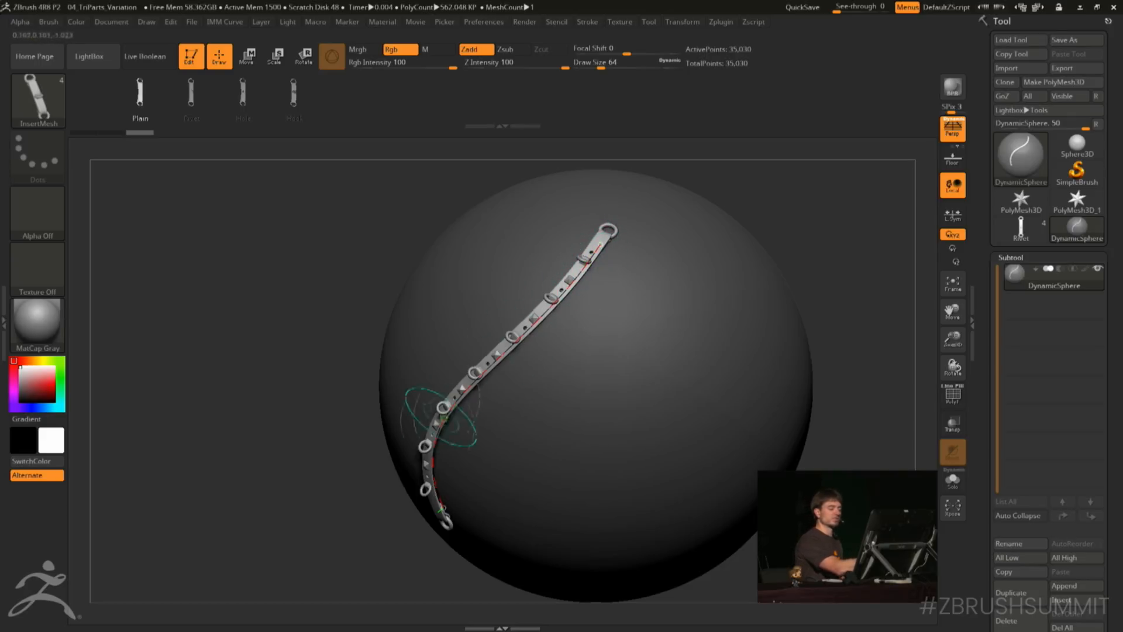
left_click_drag(857, 230, 854, 281)
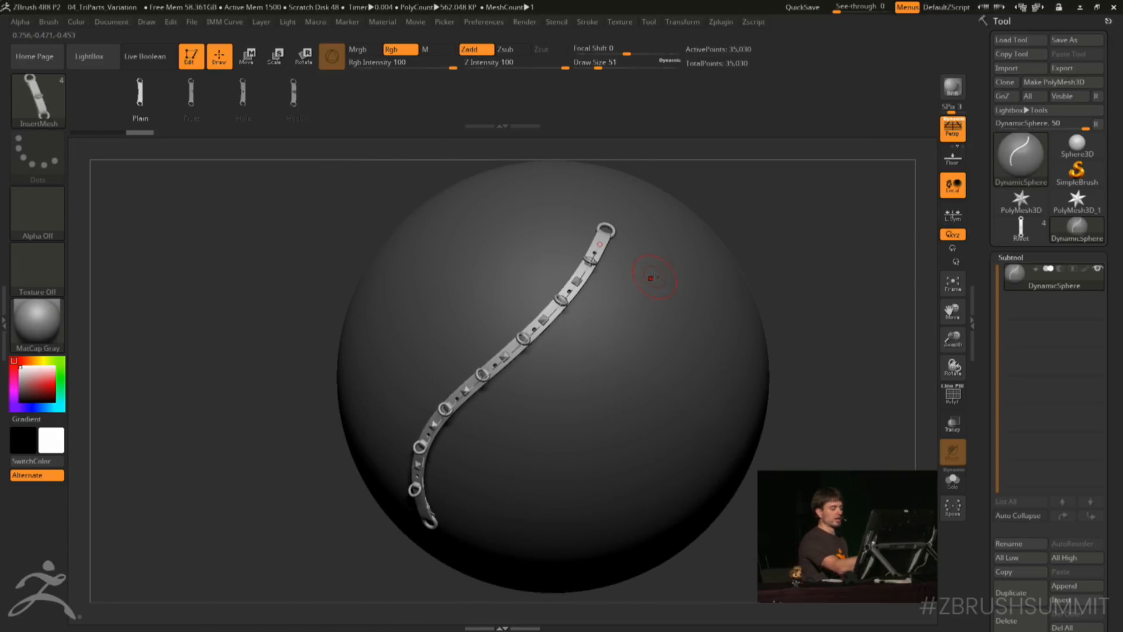
Set the curve brush's Variations Selector to 3 and draw a new strap diagonally down the sphere at Draw Size 94
key("3")
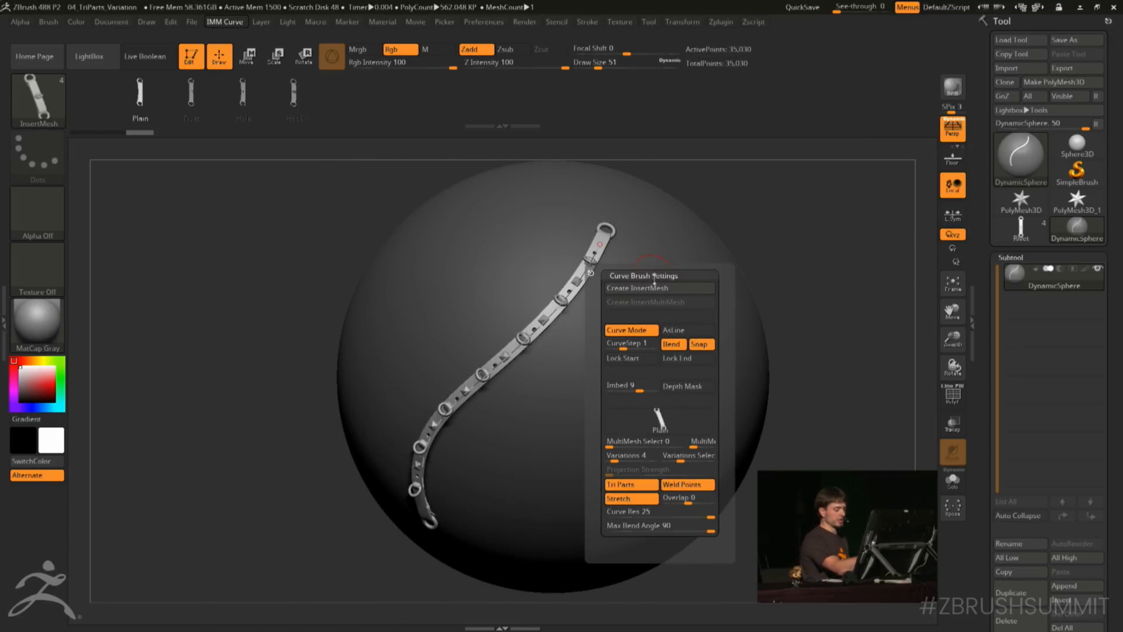
left_click_drag(682, 461, 712, 462)
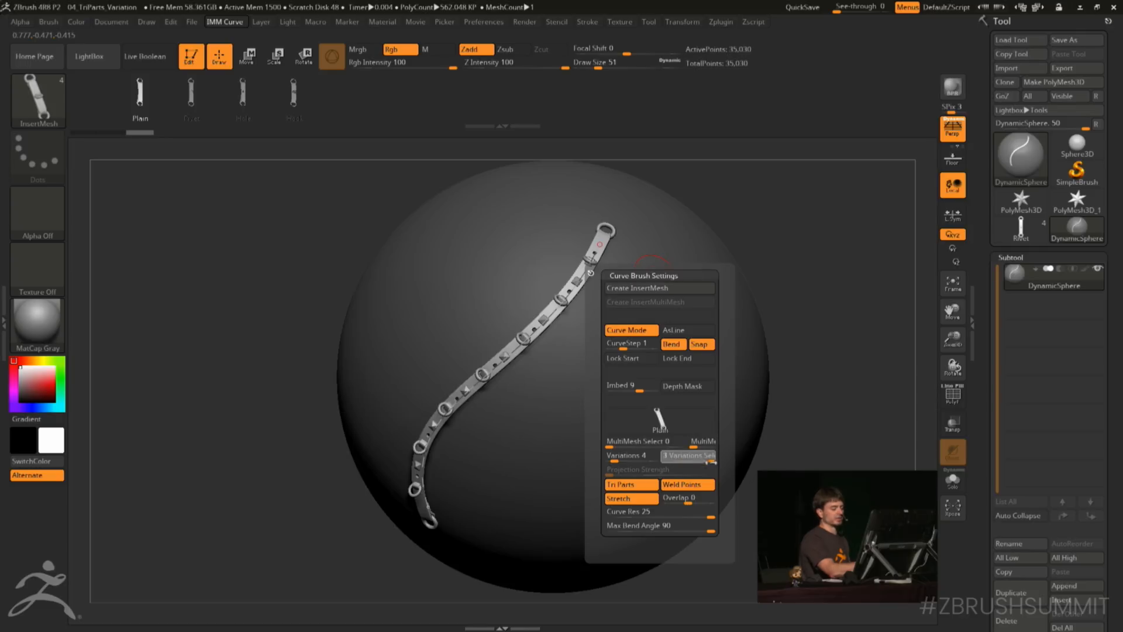
key("space")
mouse_move(712, 253)
left_mouse_down()
mouse_move(678, 238)
mouse_move(514, 514)
mouse_move(517, 502)
left_mouse_up()
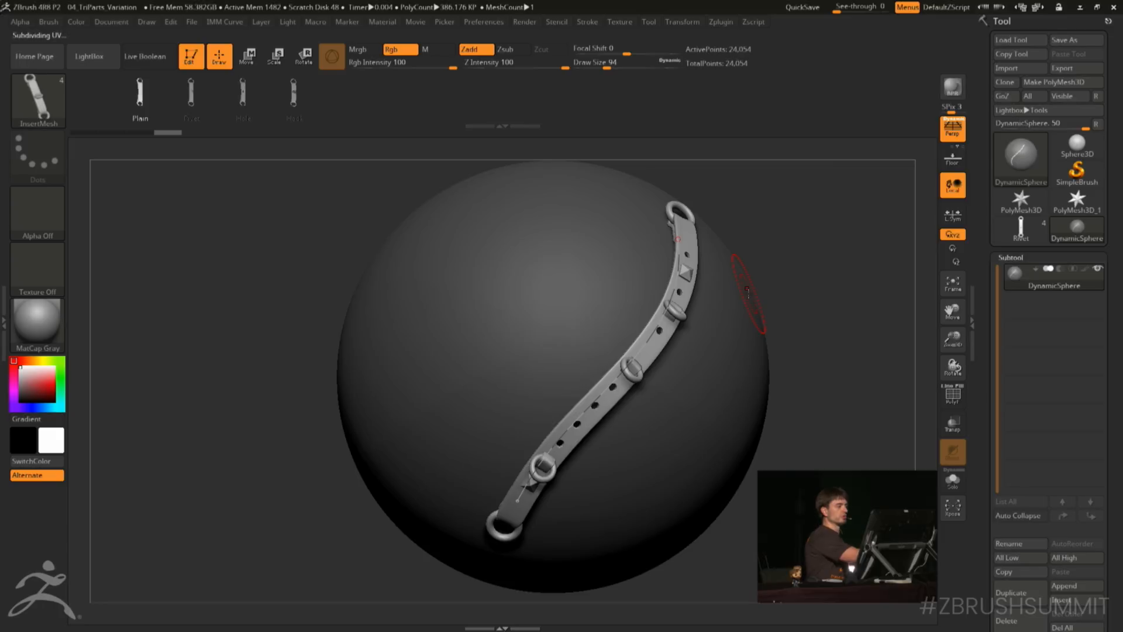
left_click_drag(809, 319, 808, 305)
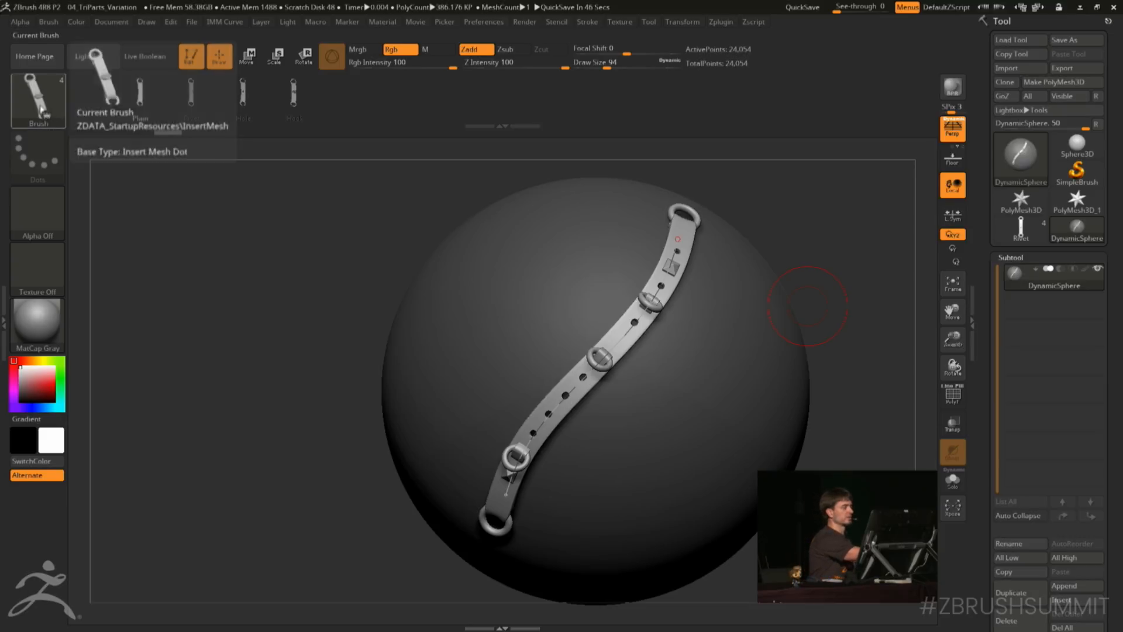
Switch to the IMM Curve brush and select its Vine1Of4 insert mesh
left_click(61, 107)
mouse_move(567, 255)
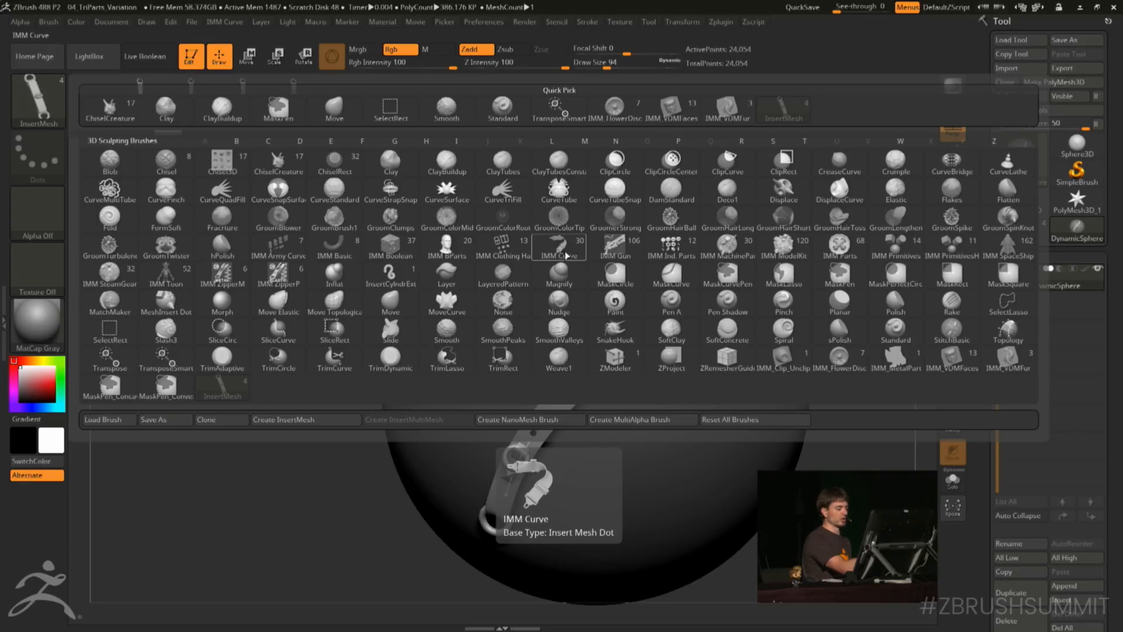
left_click(567, 255)
key("m")
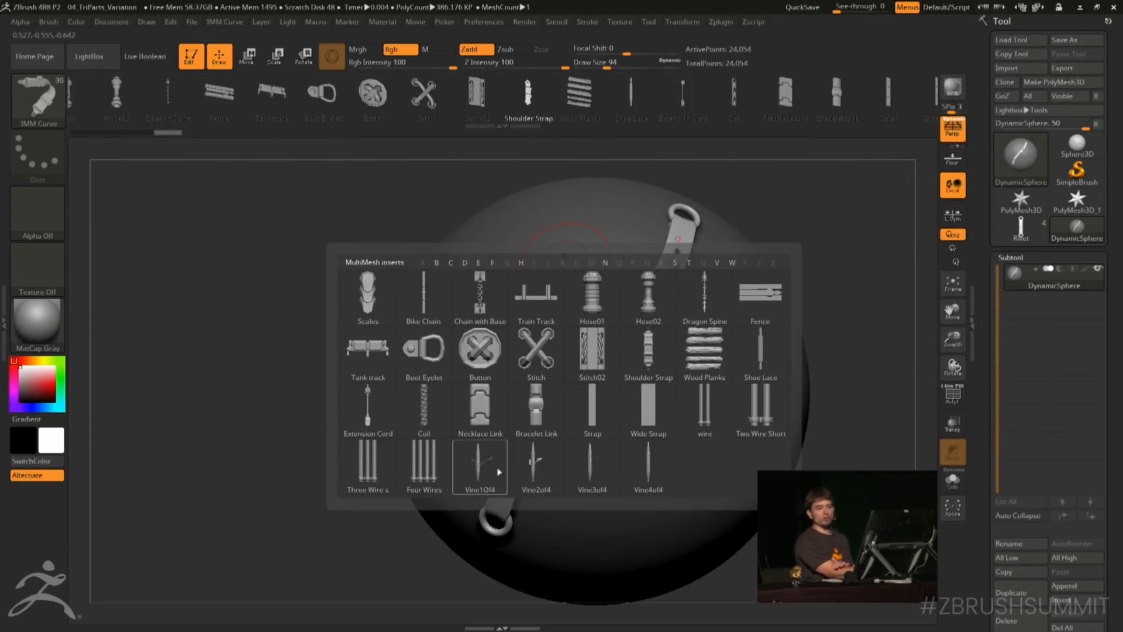
mouse_move(498, 471)
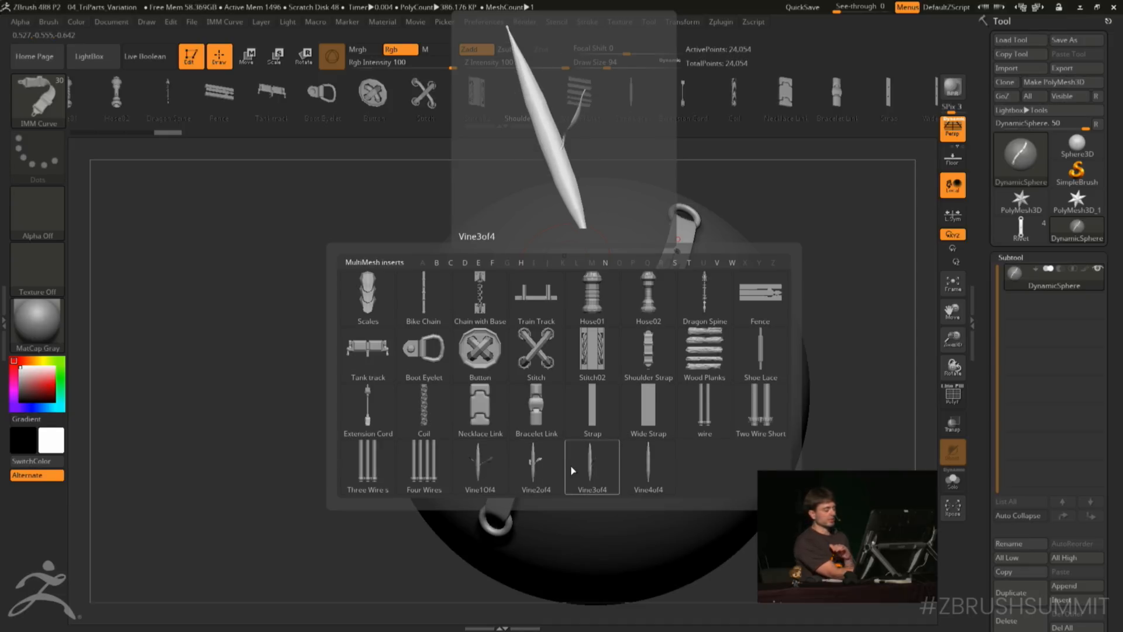
left_click(488, 482)
Draw a leafy vine curve diagonally down the sphere and view it from different angles
left_click_drag(754, 253, 575, 535)
left_click_drag(858, 420, 795, 404)
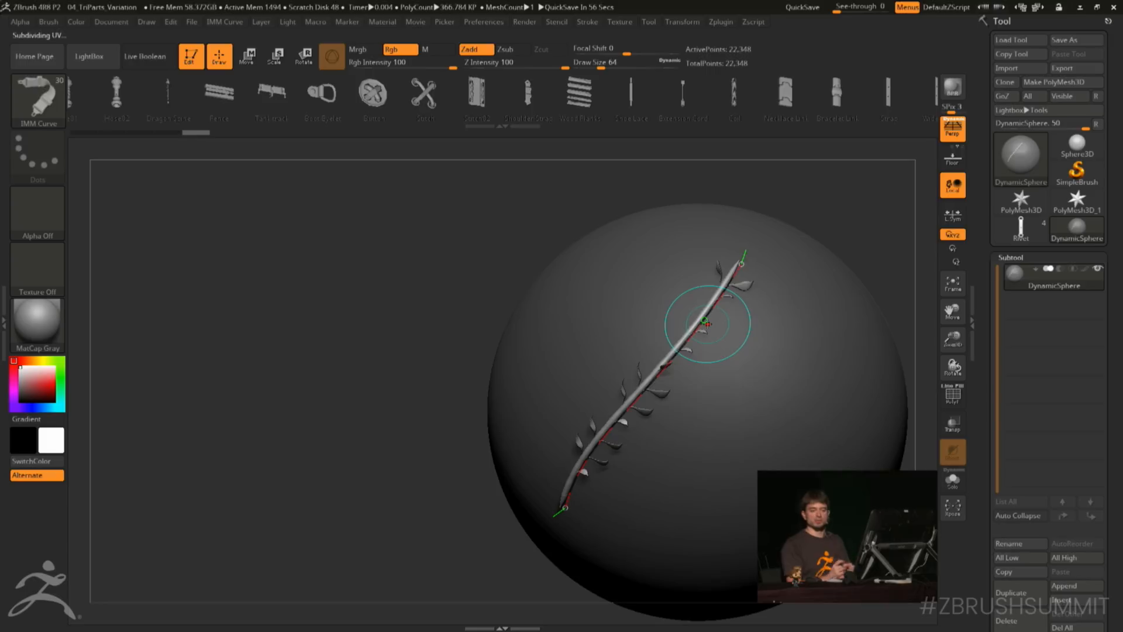
mouse_move(852, 201)
left_mouse_down()
mouse_move(767, 205)
mouse_move(790, 218)
left_mouse_up()
key("space")
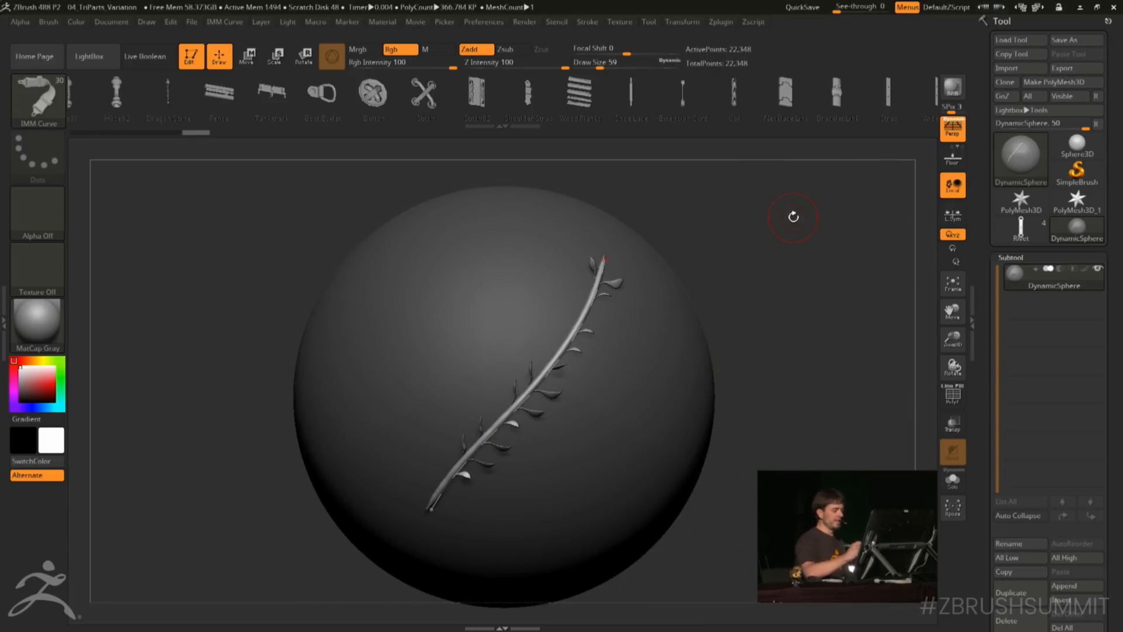
left_click_drag(792, 272, 747, 285)
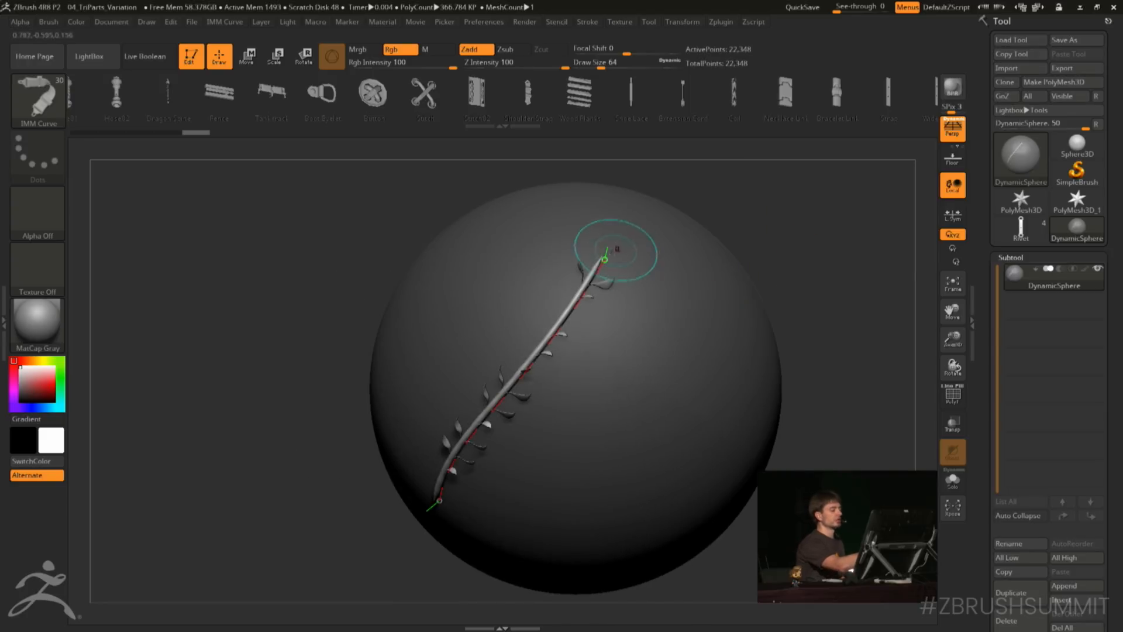
Raise the Draw Size to 108 and draw a curved vine down one side of the sphere, viewing it from several angles
mouse_move(606, 259)
left_mouse_down()
mouse_move(685, 280)
mouse_move(712, 353)
left_mouse_up()
key("space")
left_click_drag(577, 205, 486, 496)
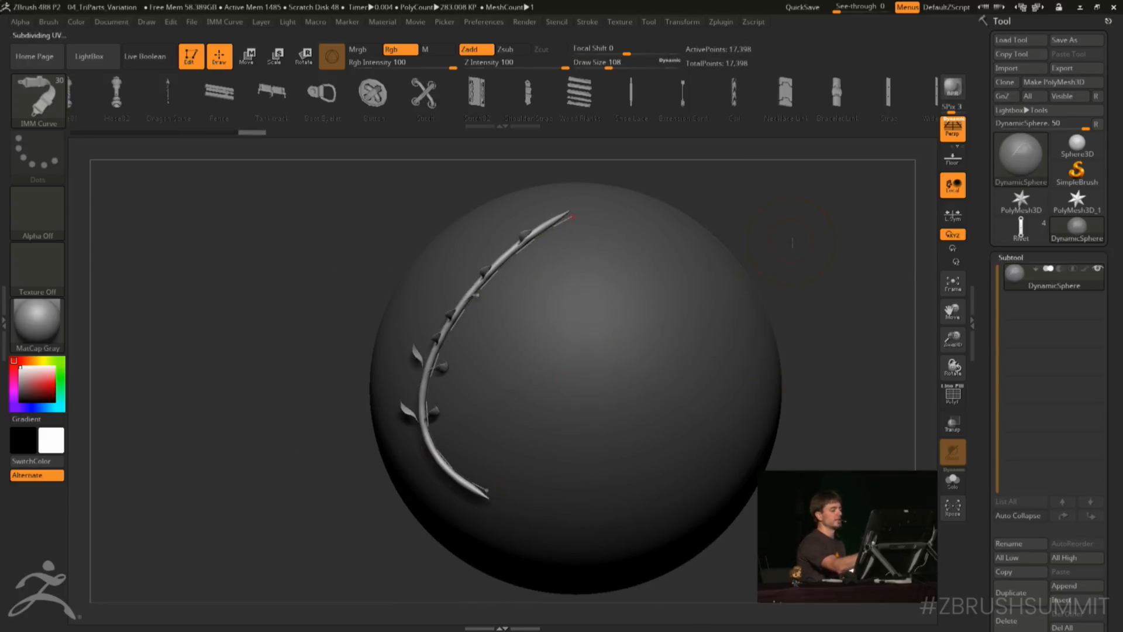
left_click_drag(790, 238, 796, 250)
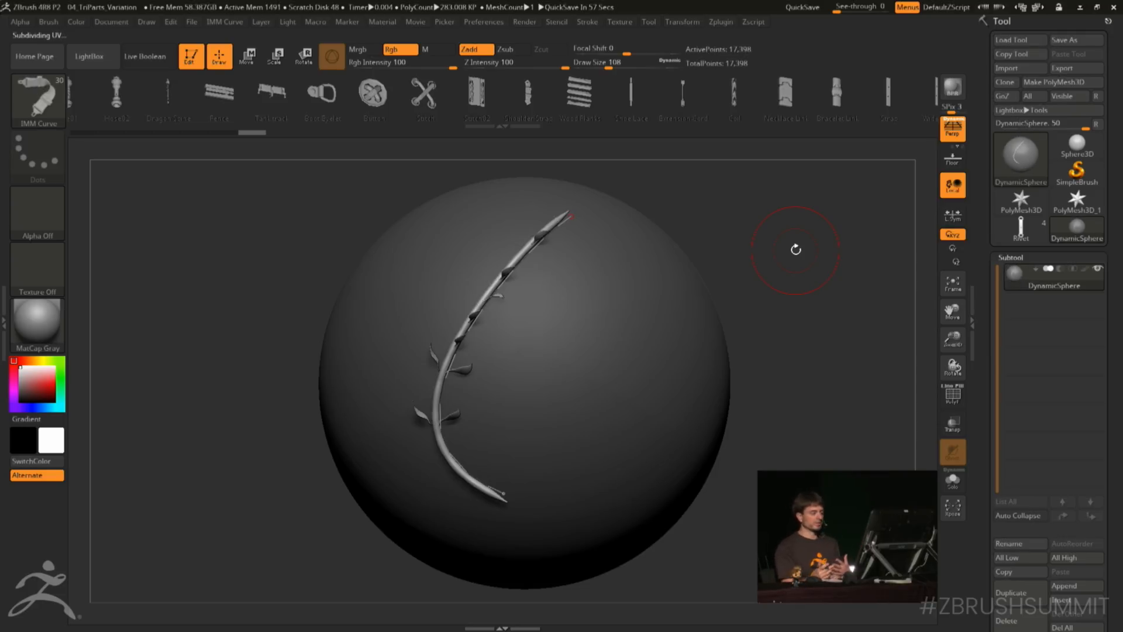
left_click_drag(803, 284, 827, 284, "alt")
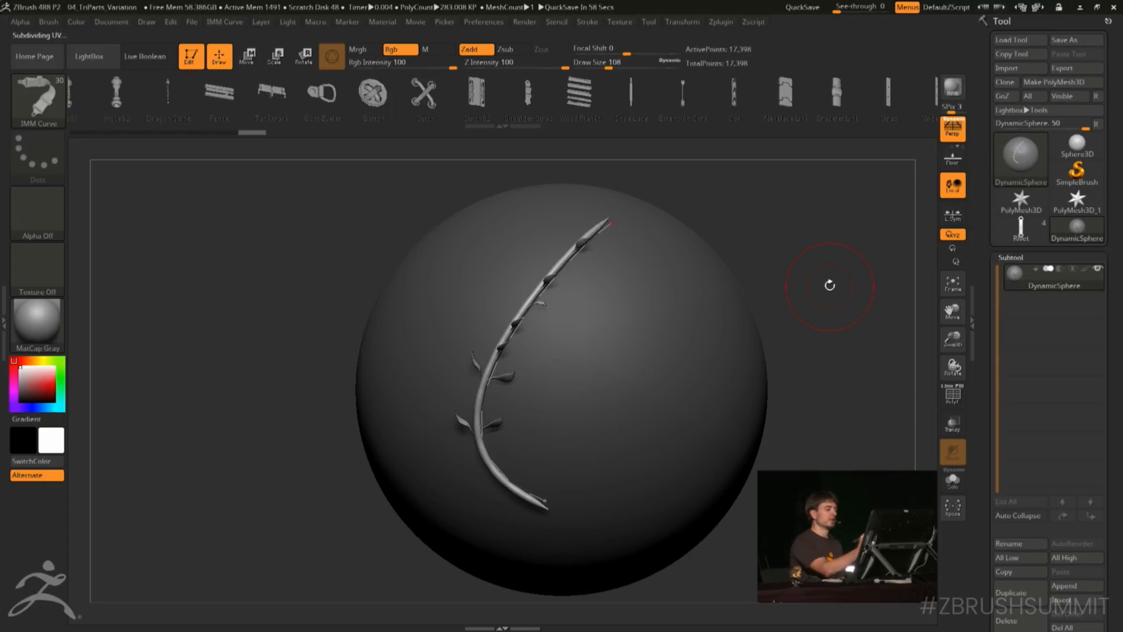
left_click_drag(702, 196, 729, 204)
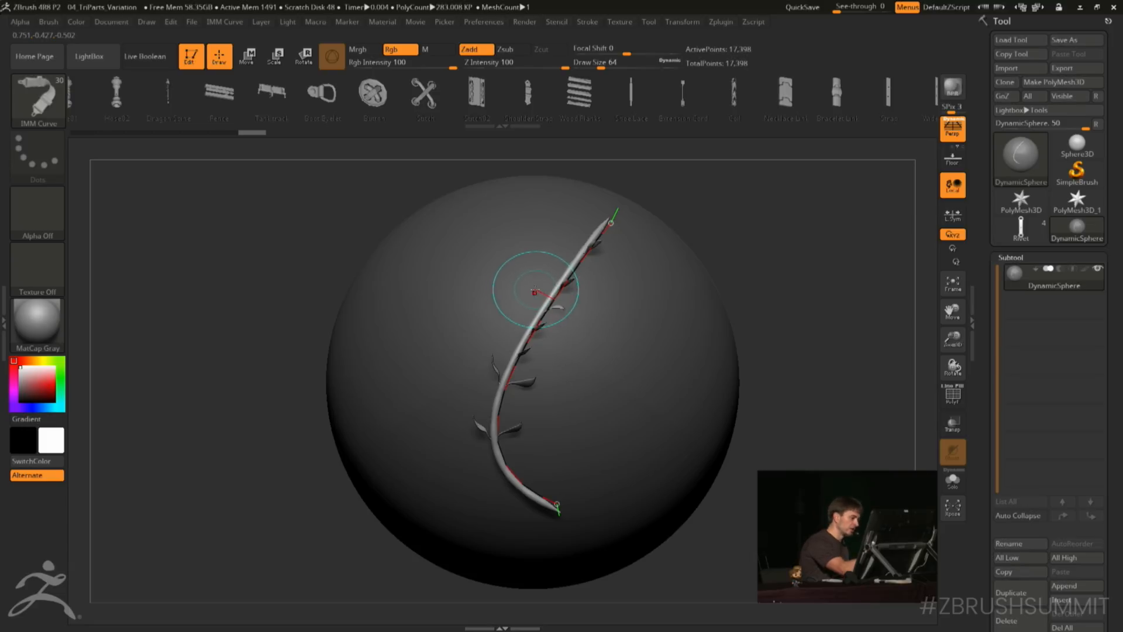
Redraw the vine's middle section as a wide sideways loop, then replace it with a straighter path
mouse_move(534, 290)
left_mouse_down()
mouse_move(462, 270)
mouse_move(404, 310)
mouse_move(442, 410)
mouse_move(488, 427)
left_mouse_up()
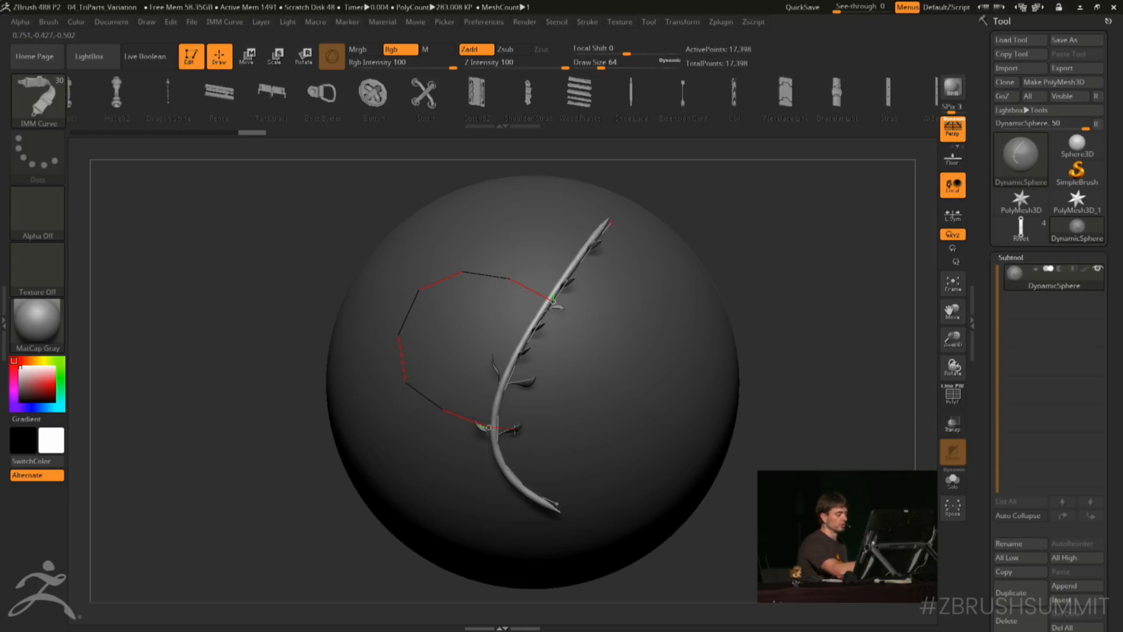
left_click_drag(489, 428, 489, 427)
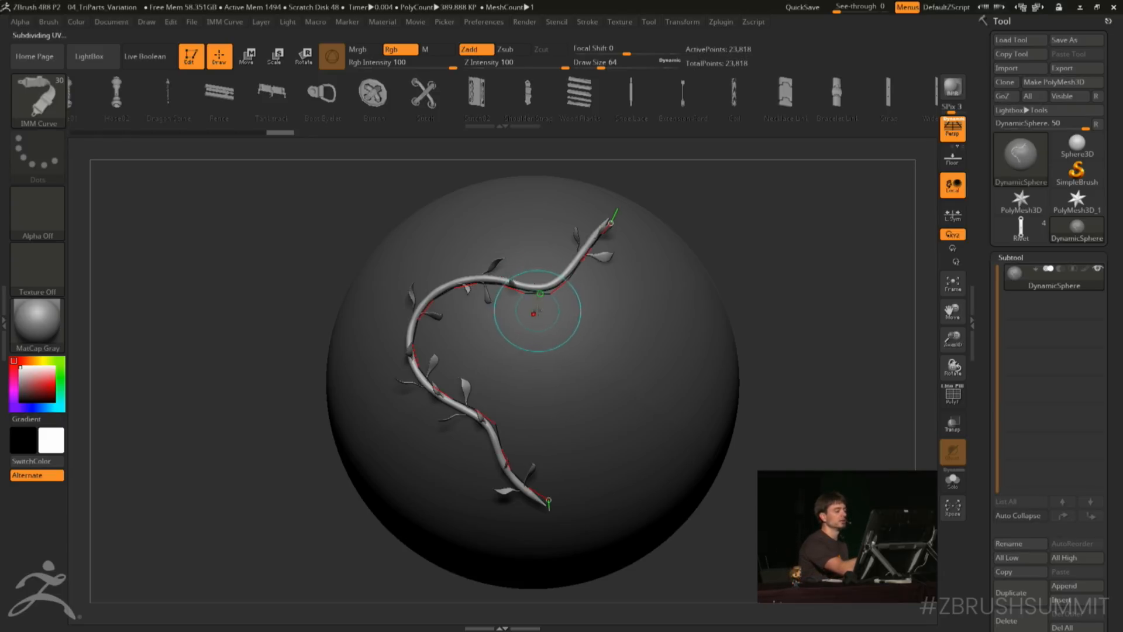
left_click_drag(538, 314, 451, 428)
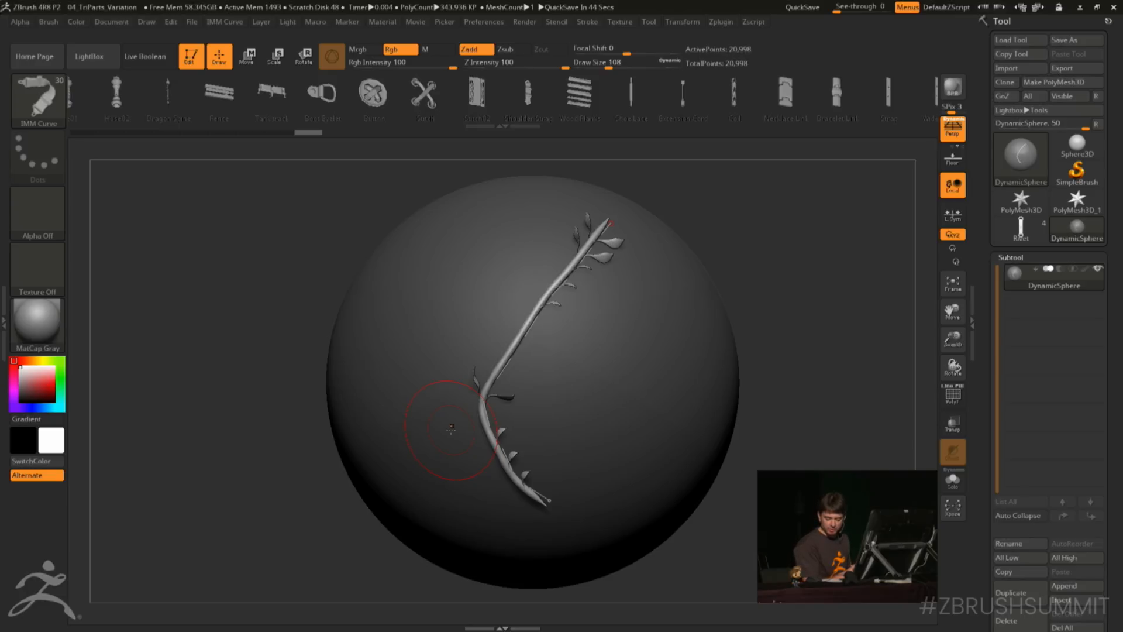
Open the 05_TilingAlphaCreation project from LightBox and turn the wooden board to an upright front view
key("comma")
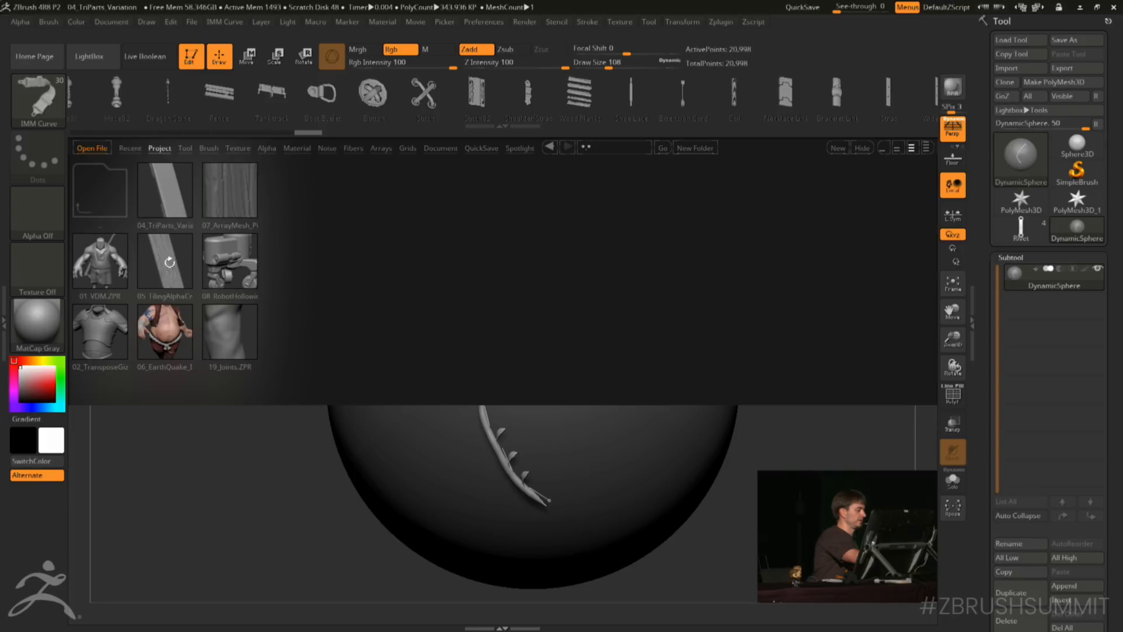
double_click(170, 261)
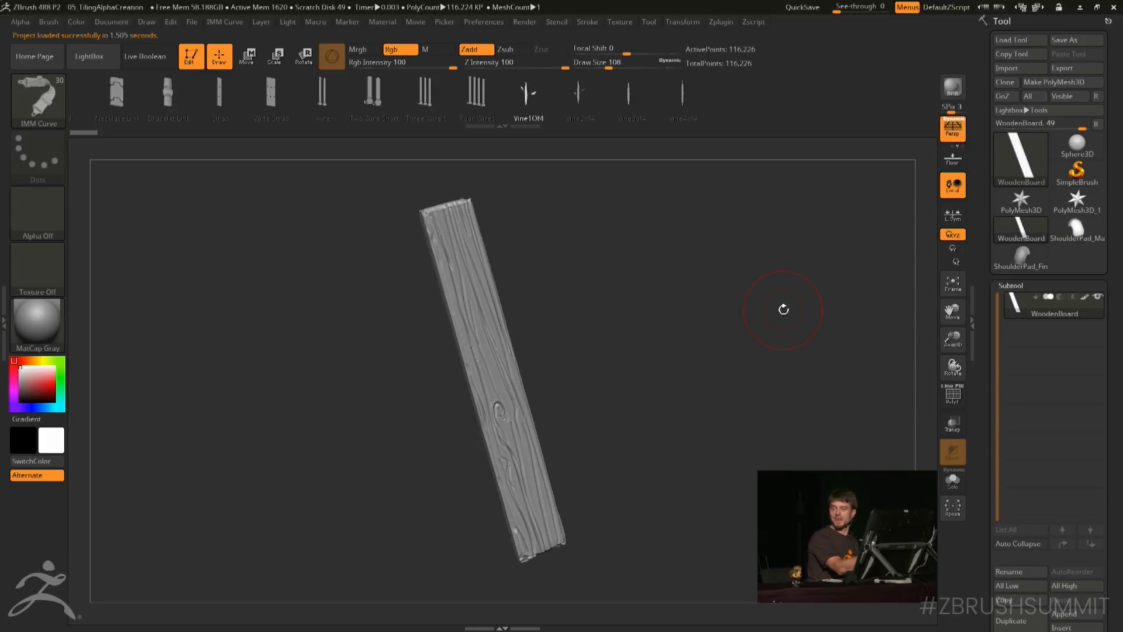
left_click_drag(769, 320, 744, 325, "shift")
key("space")
left_click_drag(677, 284, 709, 288, "alt")
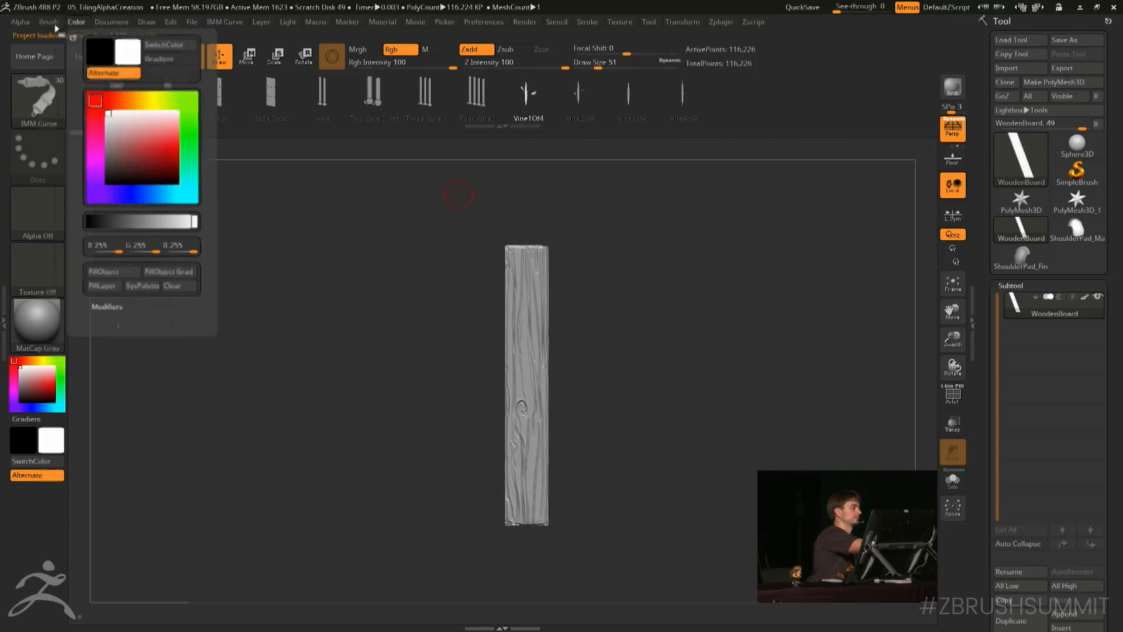
mouse_move(52, 25)
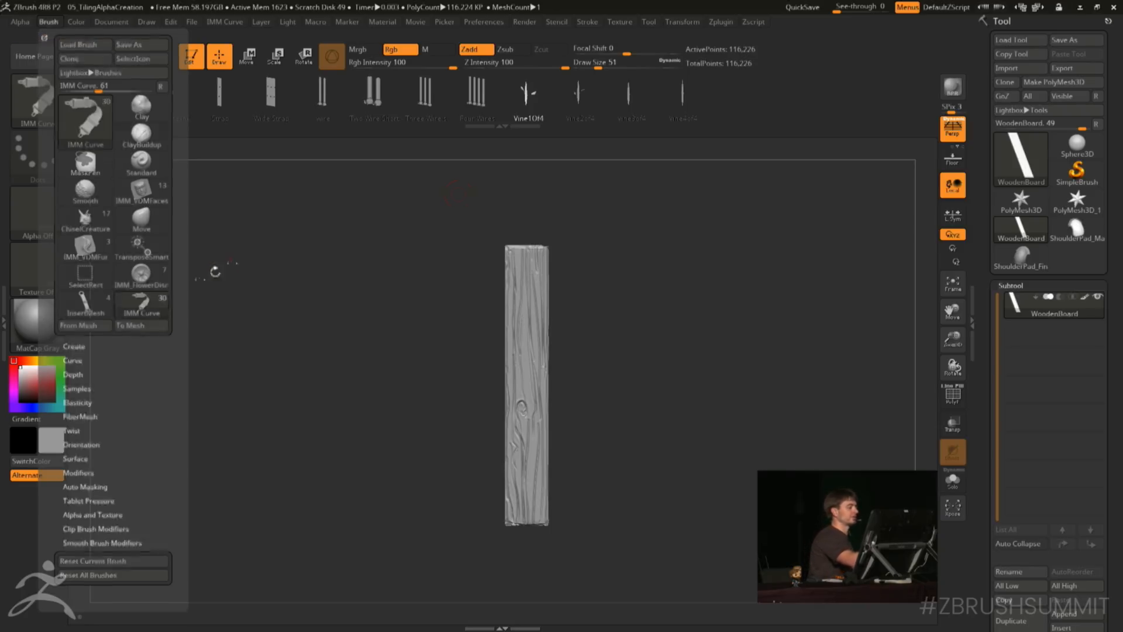
left_click_drag(740, 351, 742, 372, "alt")
Switch to the ShoulderPad_Masked tool and select the ClayTubes brush
left_click(1069, 237)
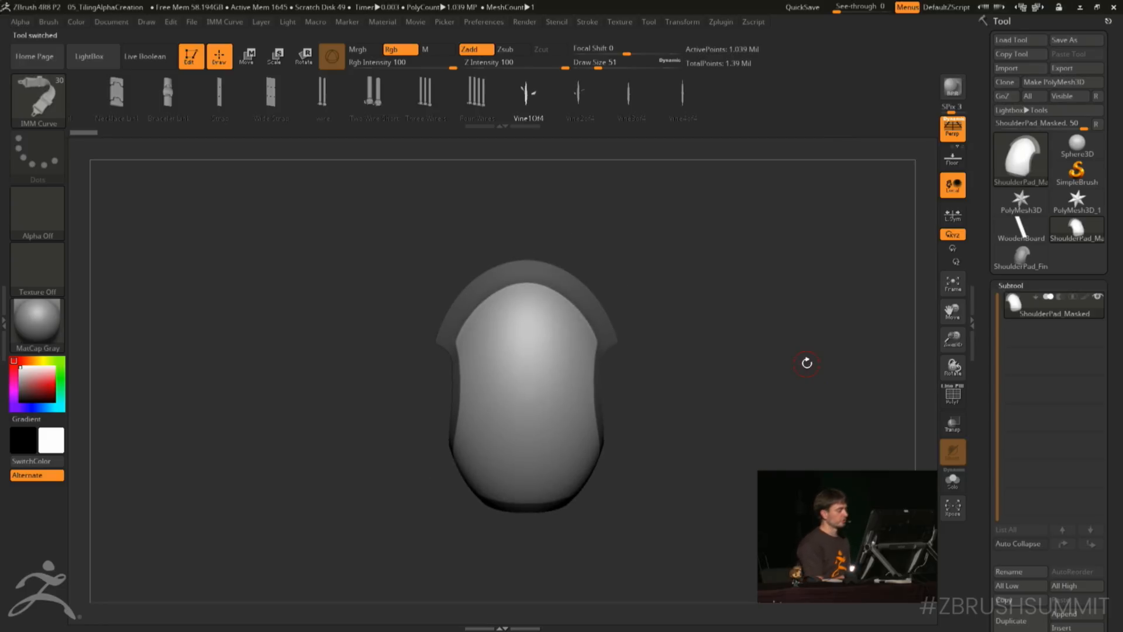
left_click(37, 98)
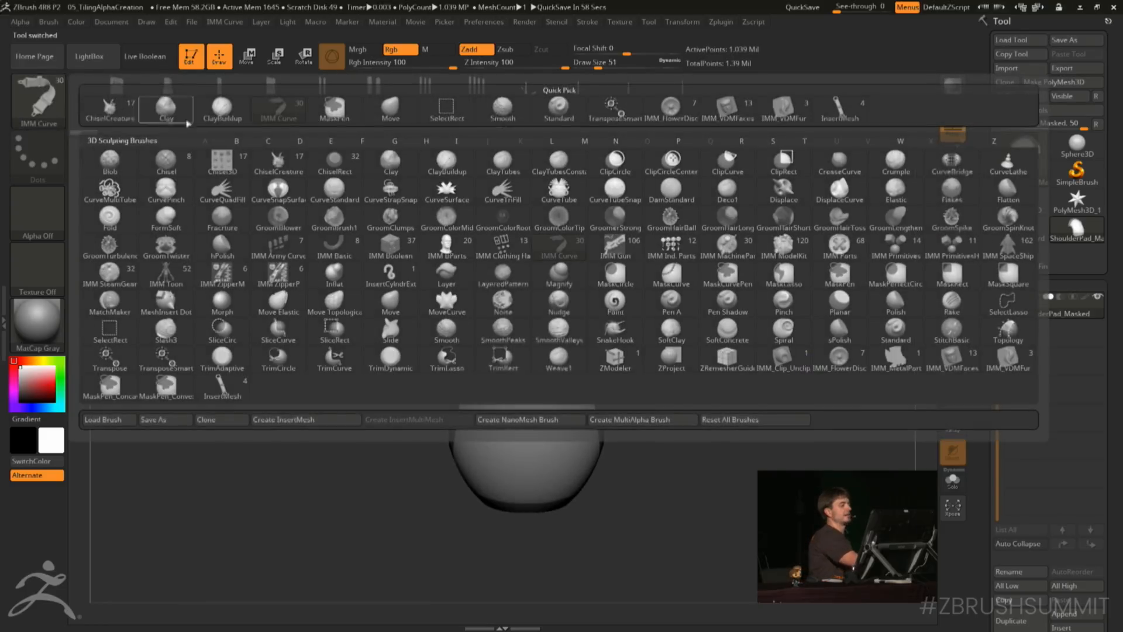
left_click(513, 170)
mouse_move(749, 279)
left_mouse_down()
mouse_move(805, 348)
mouse_move(795, 316)
mouse_move(802, 381)
mouse_move(794, 374)
left_mouse_up()
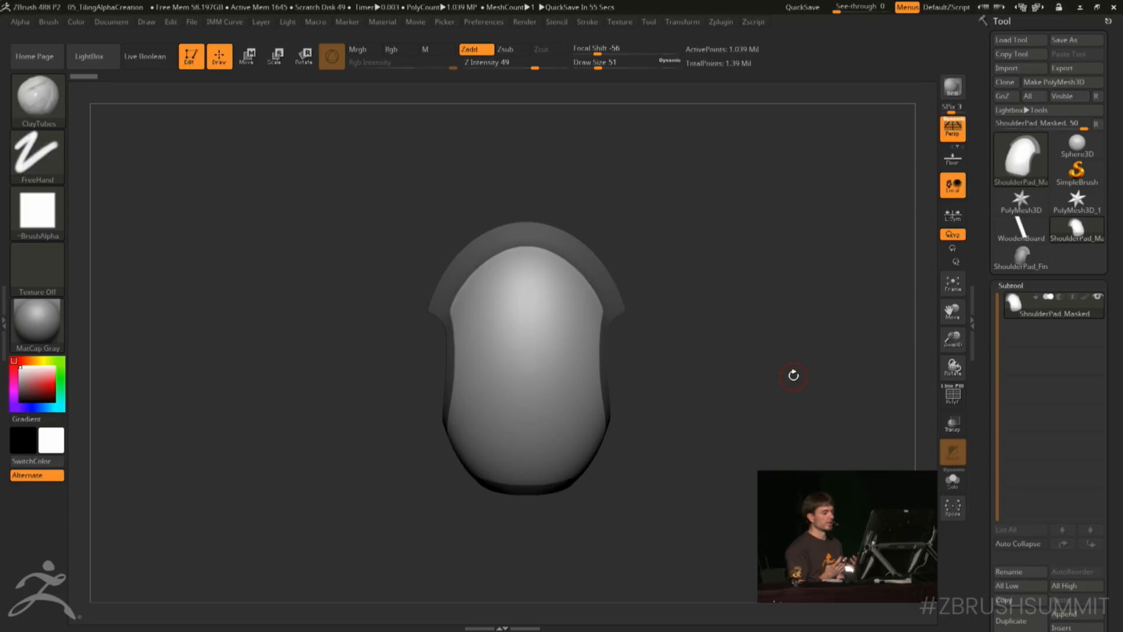
Make WoodenBoard the active tool again
left_click(1009, 237)
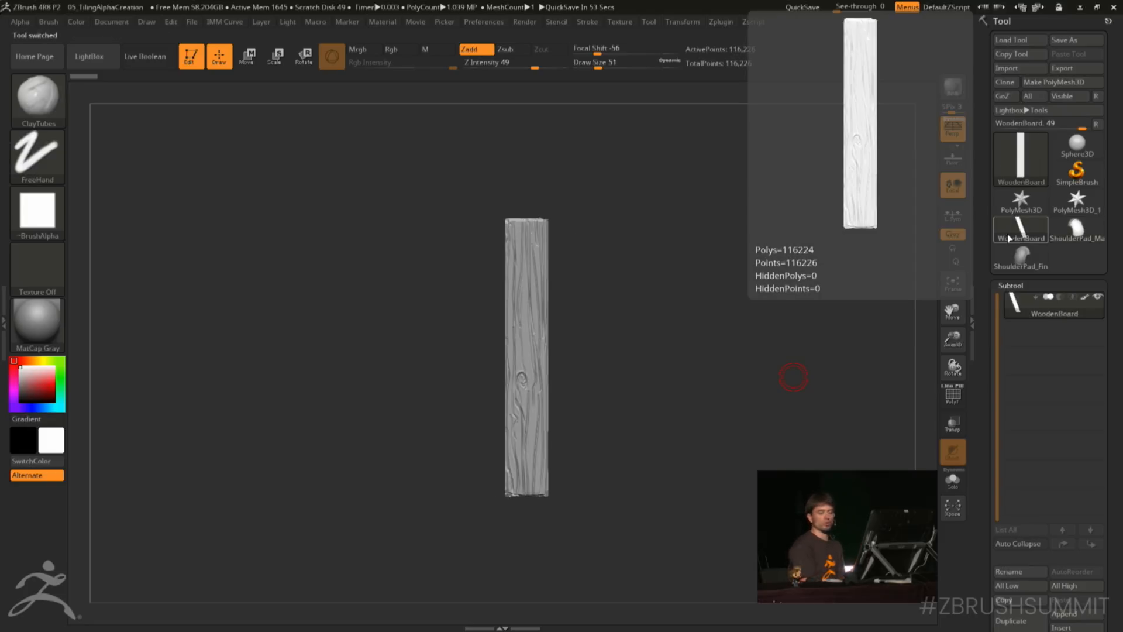
mouse_move(793, 379)
left_mouse_down()
mouse_move(804, 383)
mouse_move(793, 381)
left_mouse_up()
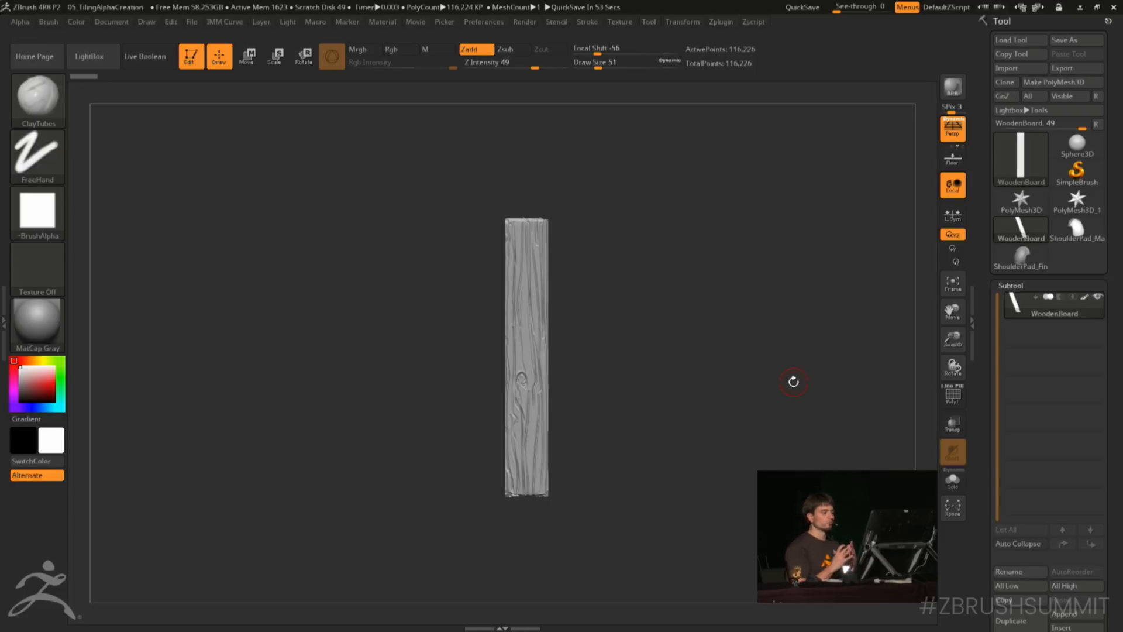
left_click_drag(793, 381, 779, 338)
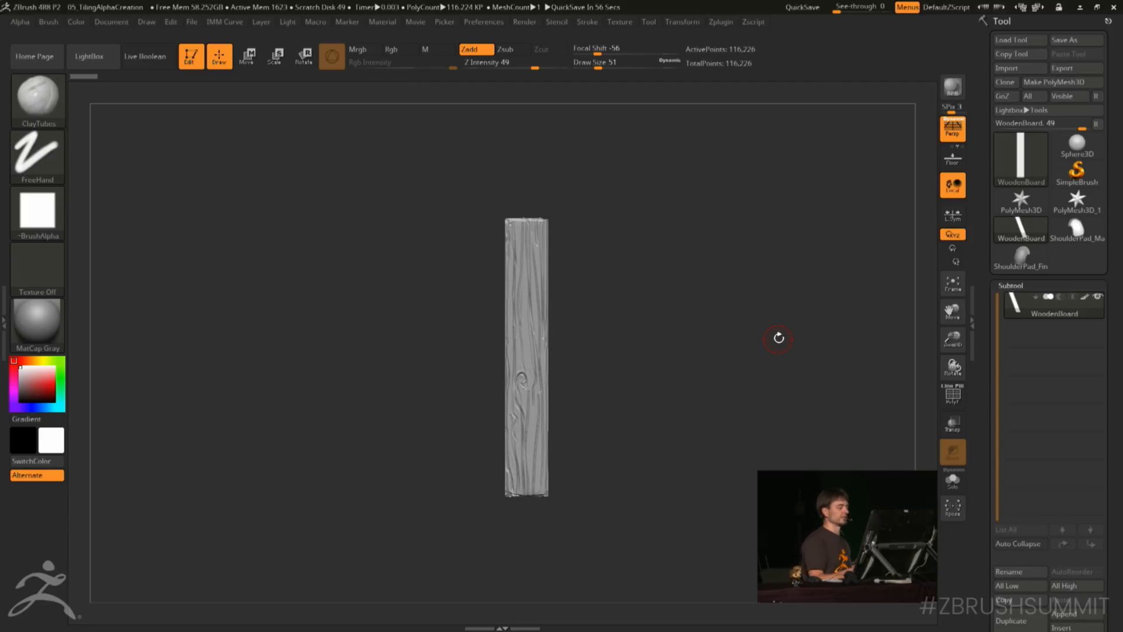
Resize the document to 512 by 512 with Pro constraint off and set its background colour to black
left_click(111, 22)
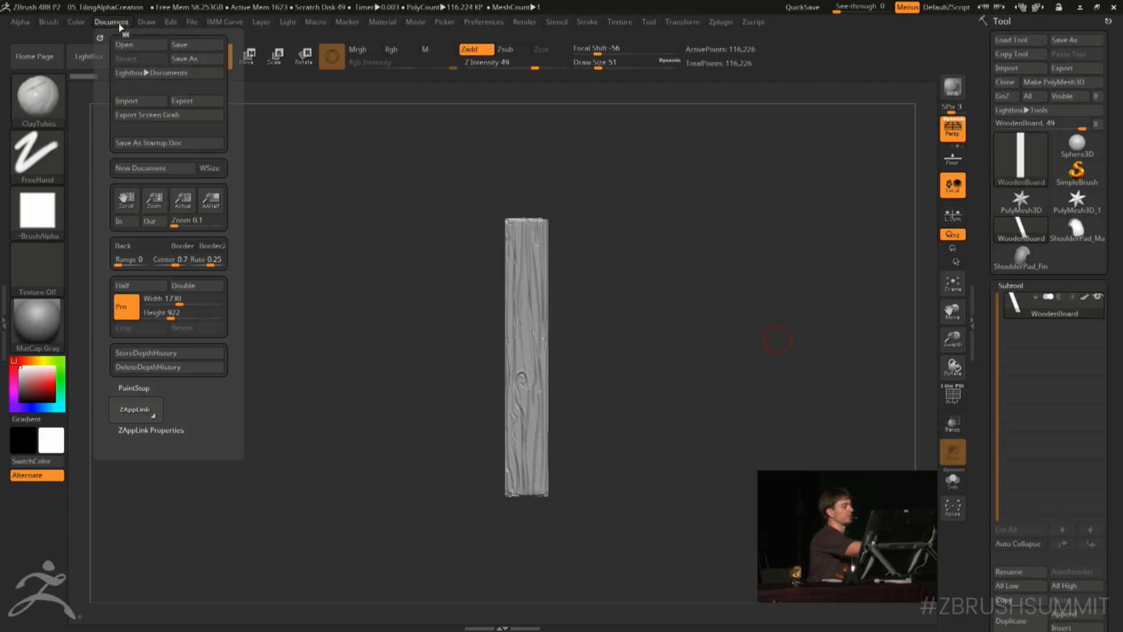
left_click(132, 314)
left_click(179, 299)
type("512")
key("Return")
left_click(176, 310)
type("512")
key("Return")
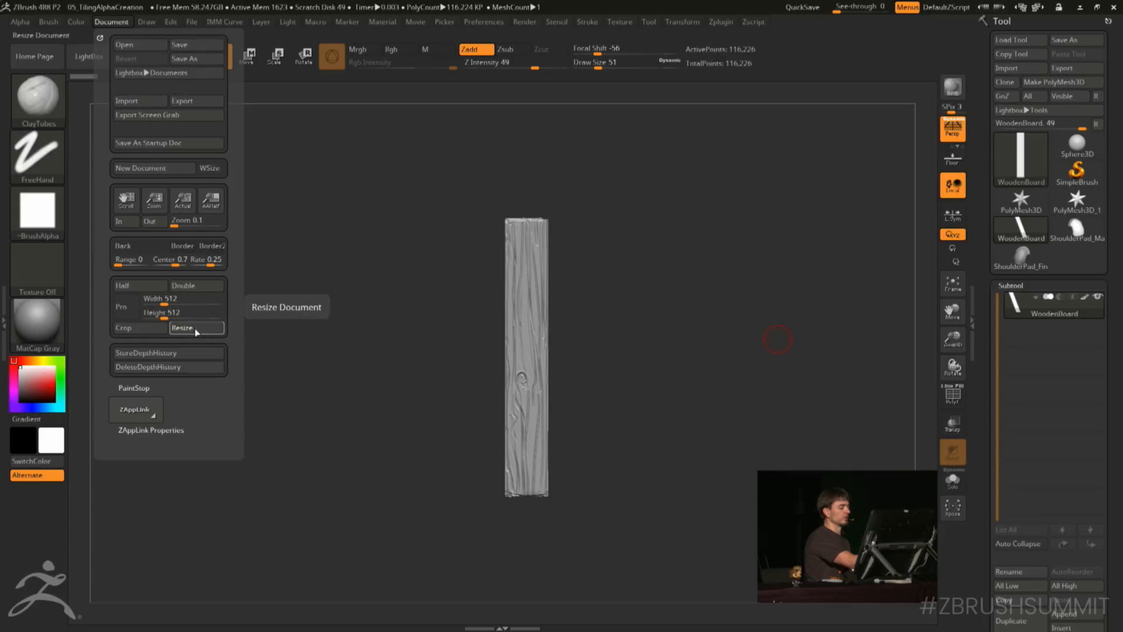
left_click(195, 331)
left_click(588, 353)
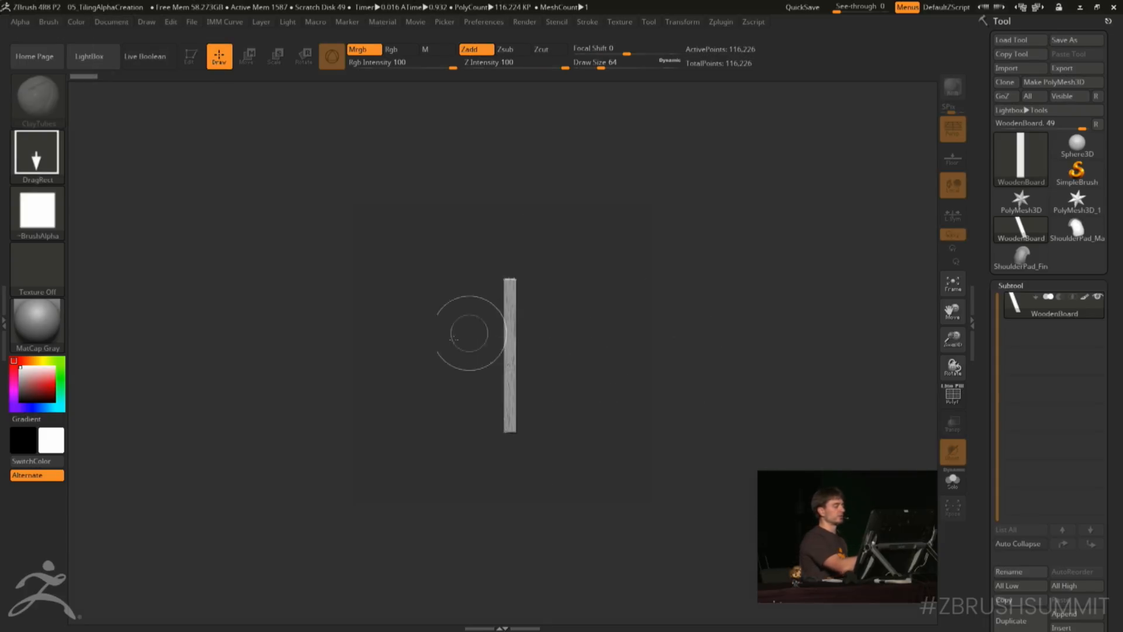
left_click(111, 22)
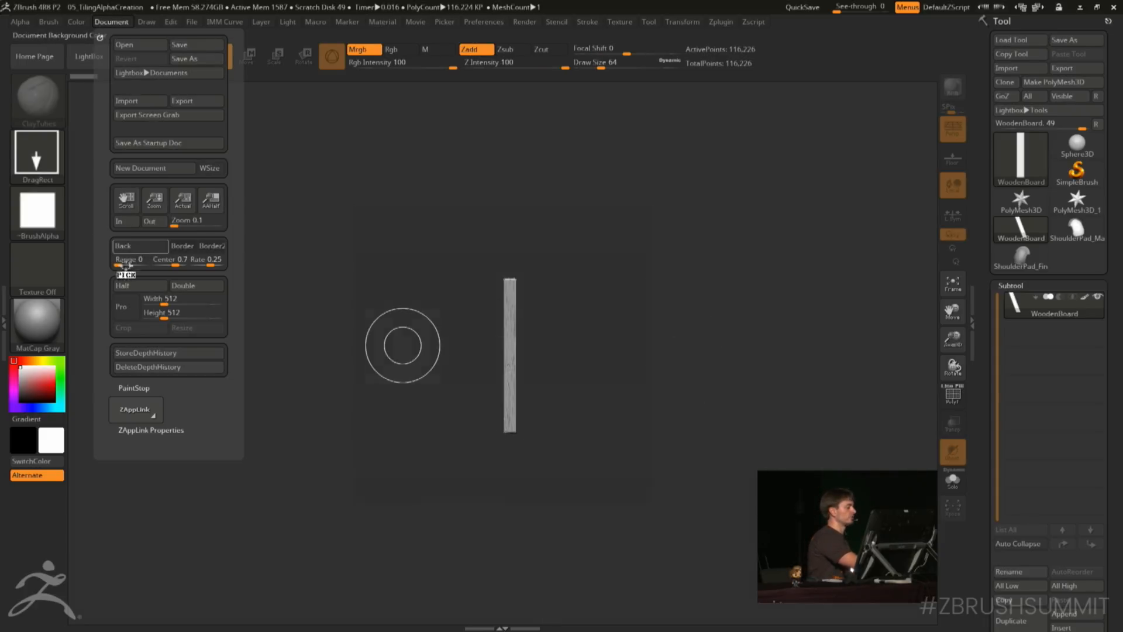
left_click_drag(132, 258, 24, 447)
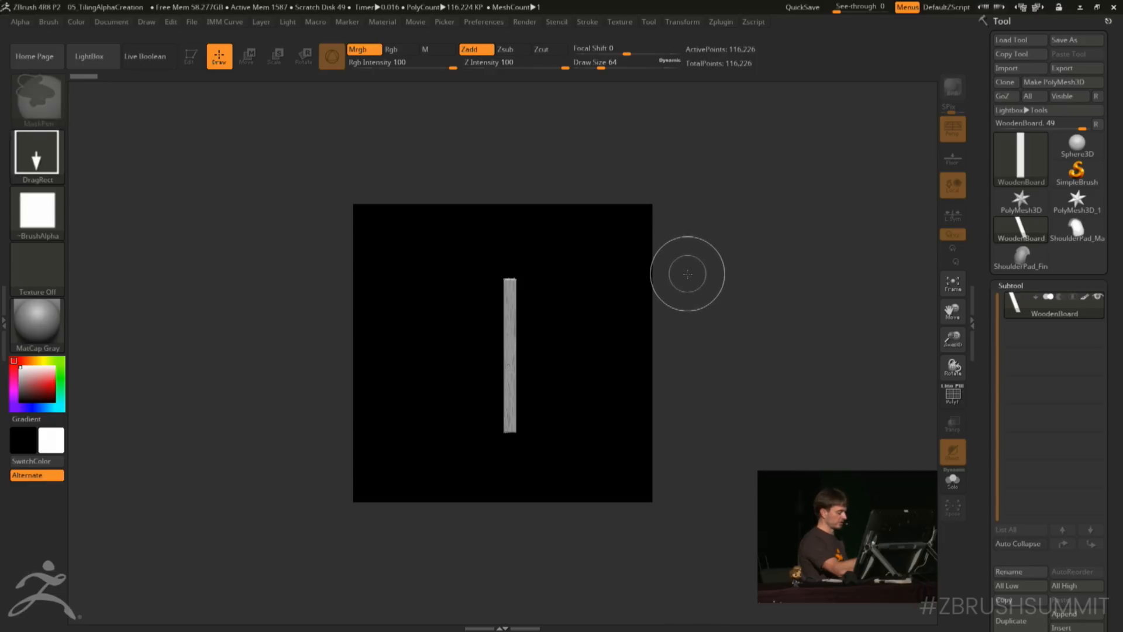
Clear the canvas, then draw the wooden board upright in the middle of the document and enter Edit mode
key("ctrl+n")
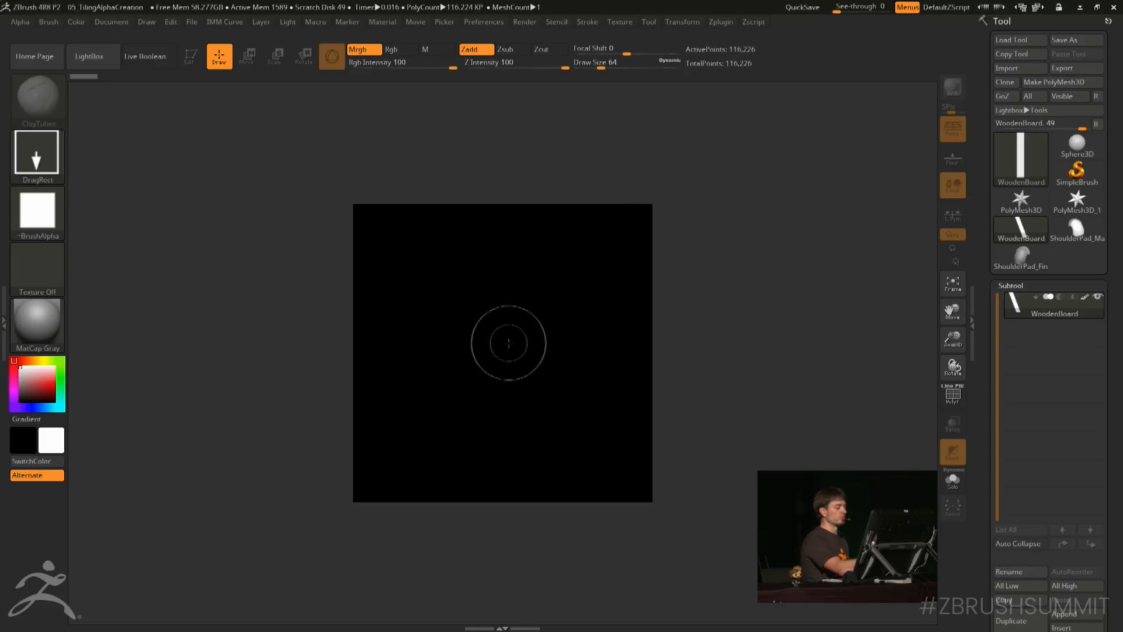
left_click_drag(502, 345, 502, 506)
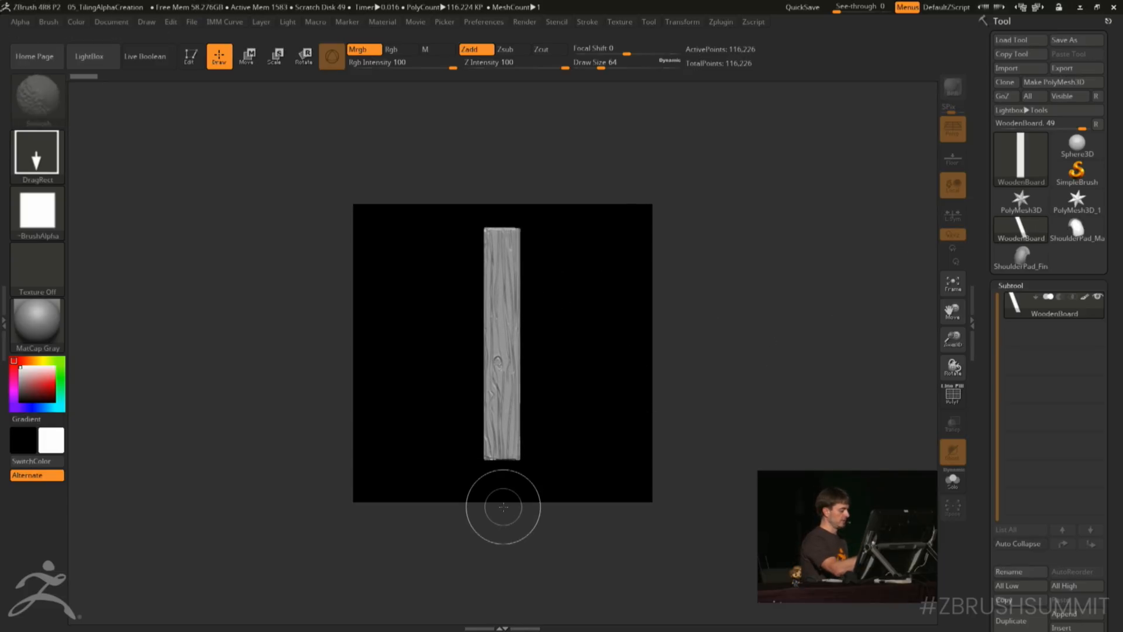
key("t")
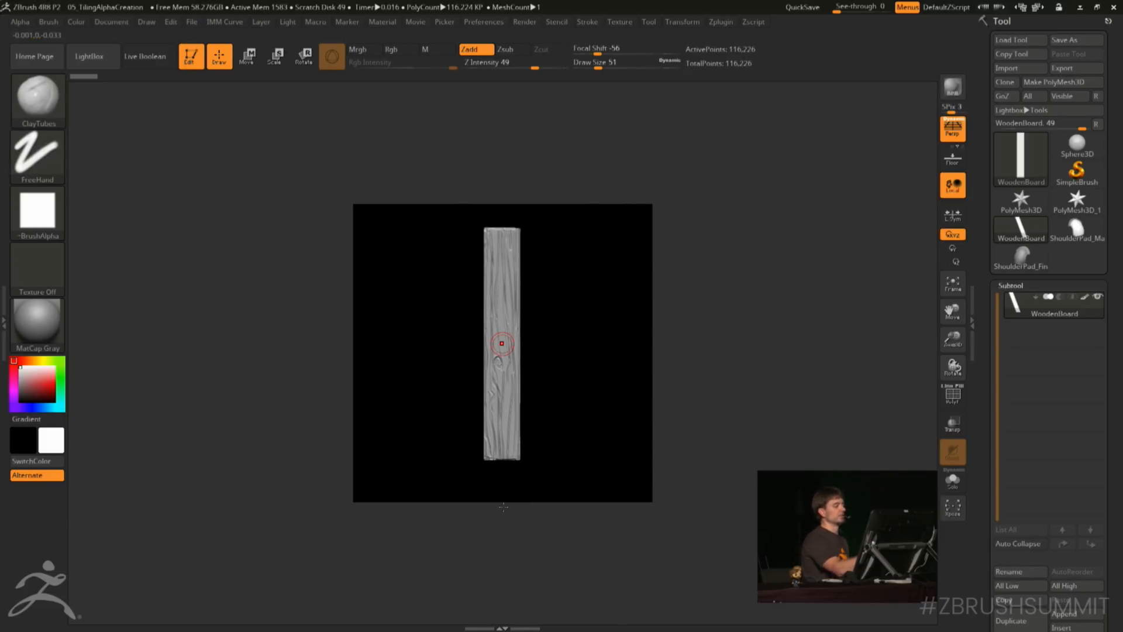
Fit the board to the canvas height, leave Edit mode, and shift the layer with wrap-around so the board splits across the canvas corners
left_click(953, 282)
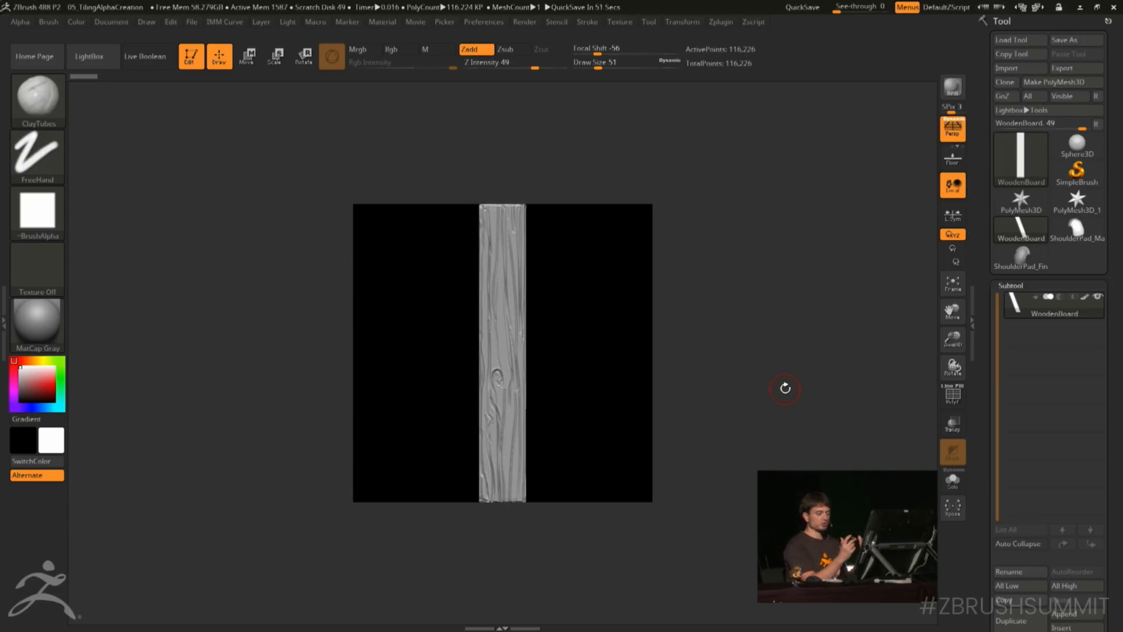
left_click_drag(707, 341, 706, 343)
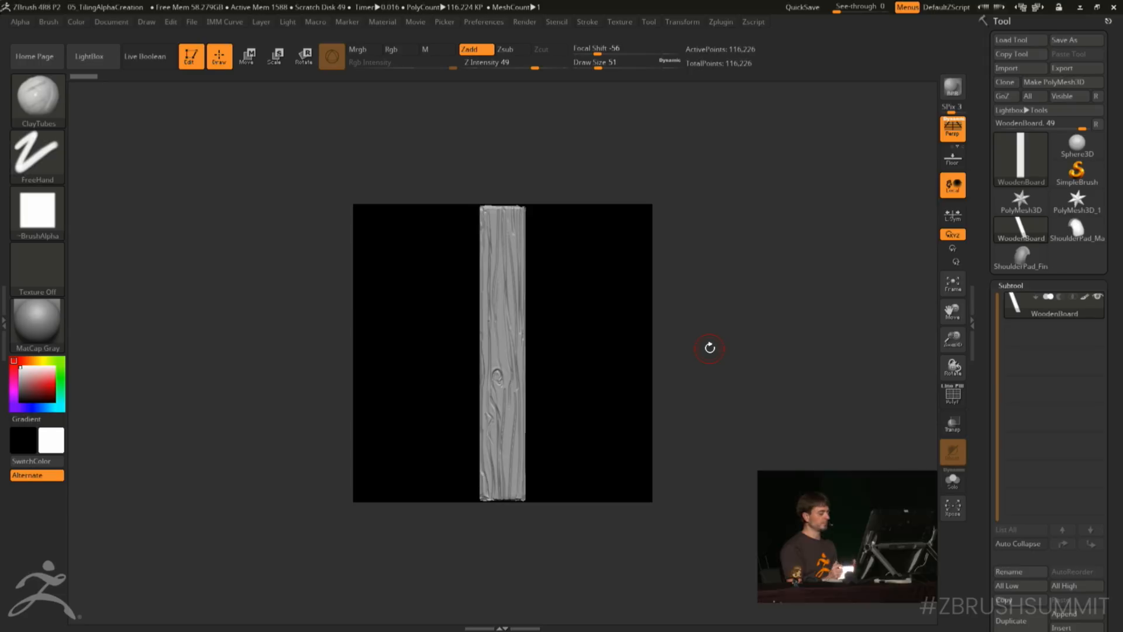
left_click(188, 56)
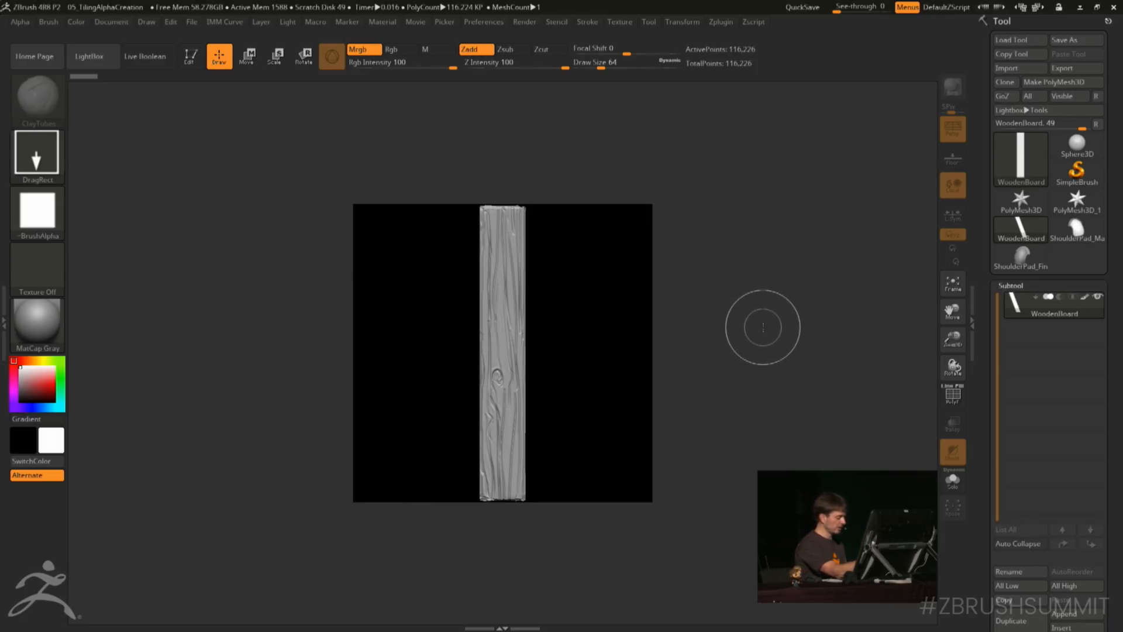
mouse_move(764, 312)
left_mouse_down()
mouse_move(689, 389)
mouse_move(633, 517)
mouse_move(527, 577)
mouse_move(602, 531)
mouse_move(784, 372)
mouse_move(762, 230)
mouse_move(846, 300)
mouse_move(805, 502)
mouse_move(640, 502)
mouse_move(621, 445)
left_mouse_up()
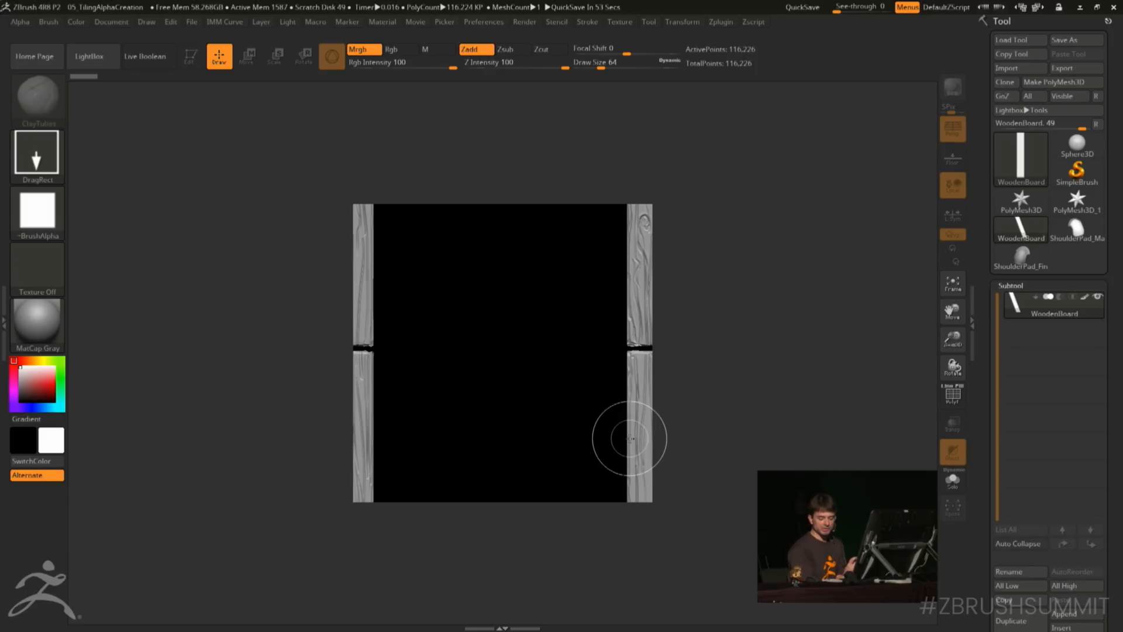
Duplicate the board layer and offset the copy beside the left edge board, with its end joint near the bottom
left_click(261, 23)
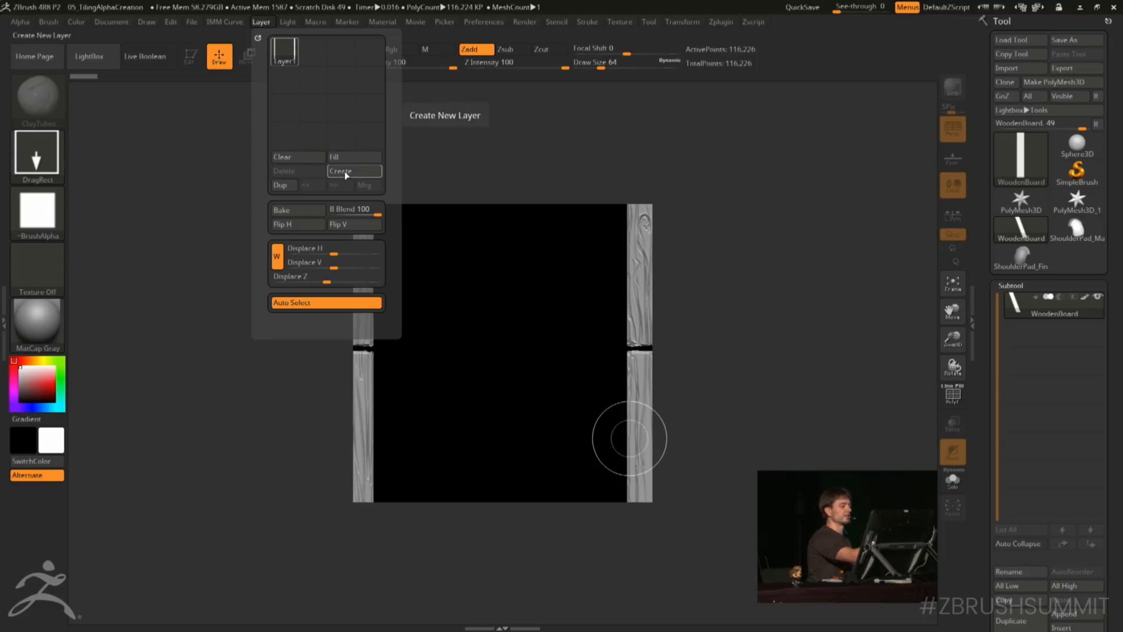
left_click(290, 187)
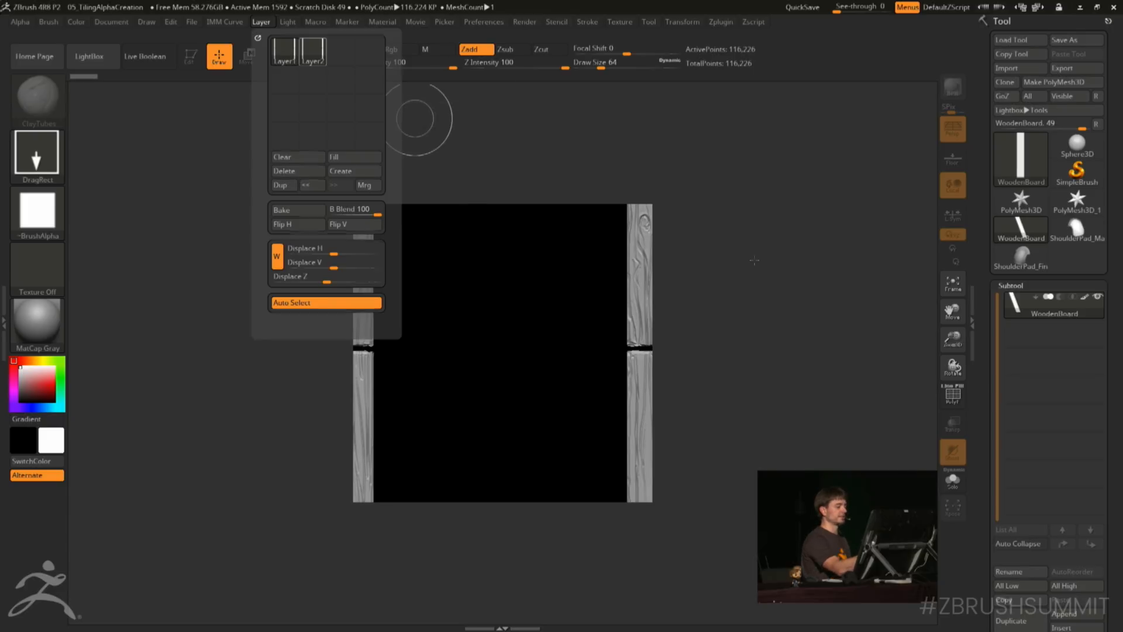
mouse_move(765, 238)
left_mouse_down()
mouse_move(727, 263)
mouse_move(624, 280)
mouse_move(521, 254)
mouse_move(525, 331)
left_mouse_up()
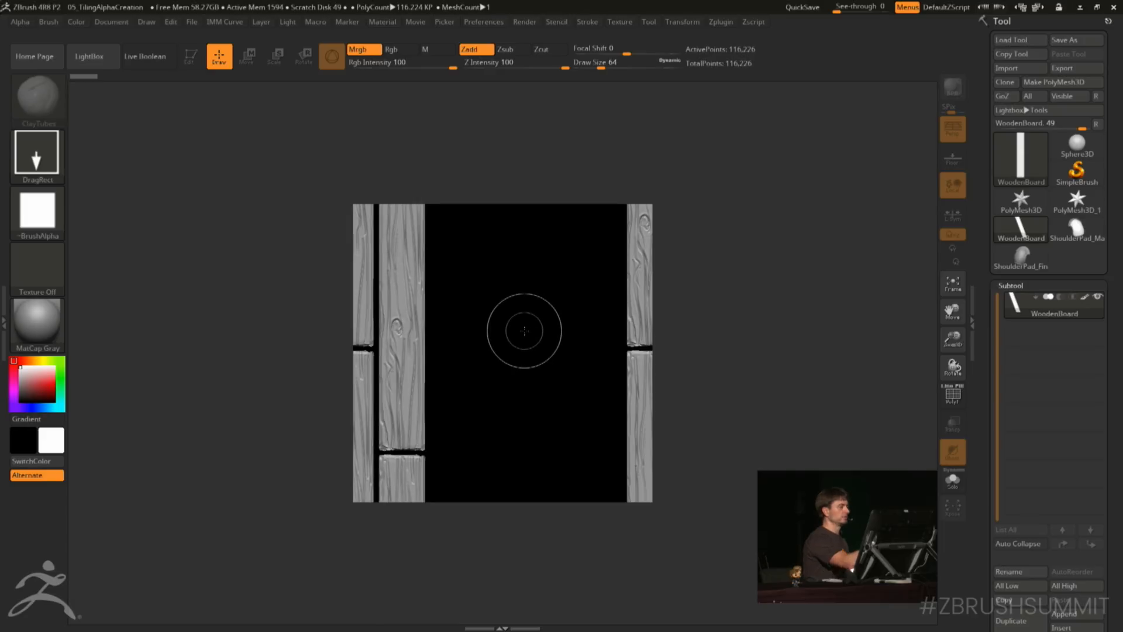
Add the third and fourth plank columns from the left by duplicating the layer and offsetting each copy with staggered end joints
left_click(262, 24)
left_click(293, 190)
mouse_move(750, 321)
left_mouse_down()
mouse_move(793, 227)
mouse_move(789, 193)
left_mouse_up()
left_click(263, 25)
left_click(289, 188)
mouse_move(767, 357)
left_mouse_down()
mouse_move(817, 358)
mouse_move(795, 227)
left_mouse_up()
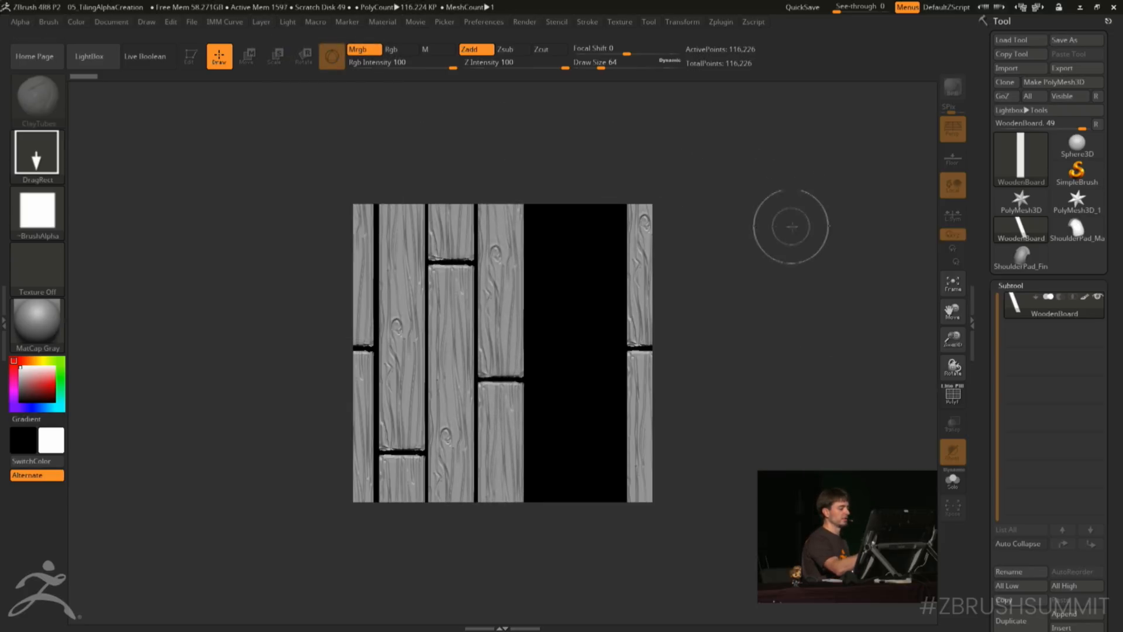
Fill the remaining gap with two more duplicated board layers, offset so their end joints sit at different heights
left_click(261, 22)
left_click(280, 185)
mouse_move(748, 261)
left_mouse_down()
mouse_move(805, 253)
mouse_move(807, 187)
left_mouse_up()
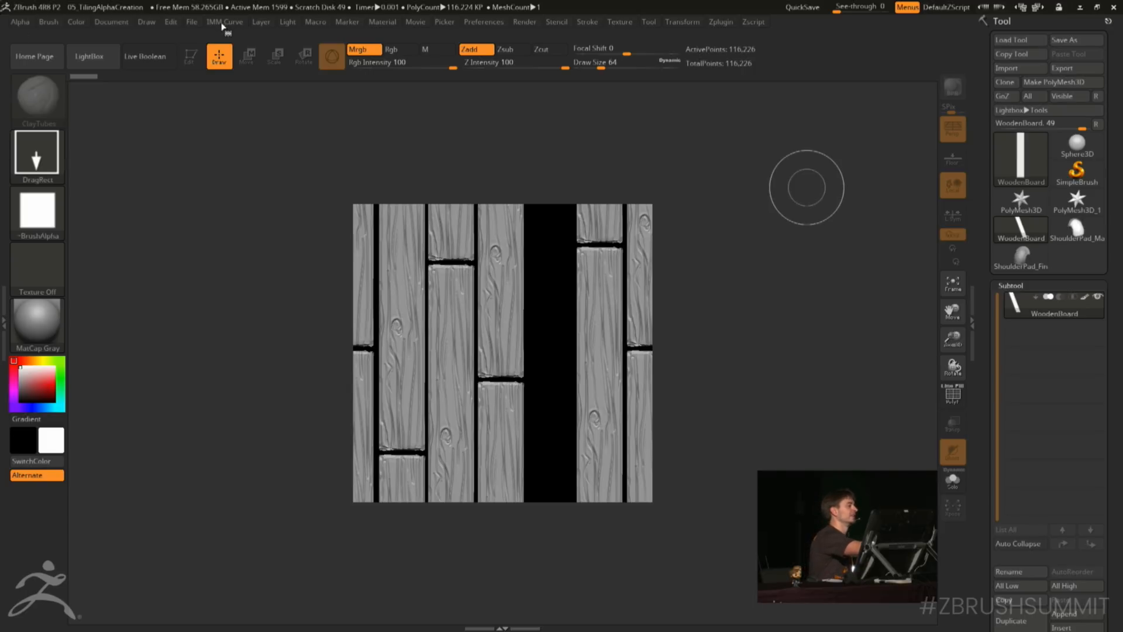
left_click(265, 24)
left_click(290, 189)
mouse_move(777, 217)
left_mouse_down()
mouse_move(757, 243)
mouse_move(769, 296)
left_mouse_up()
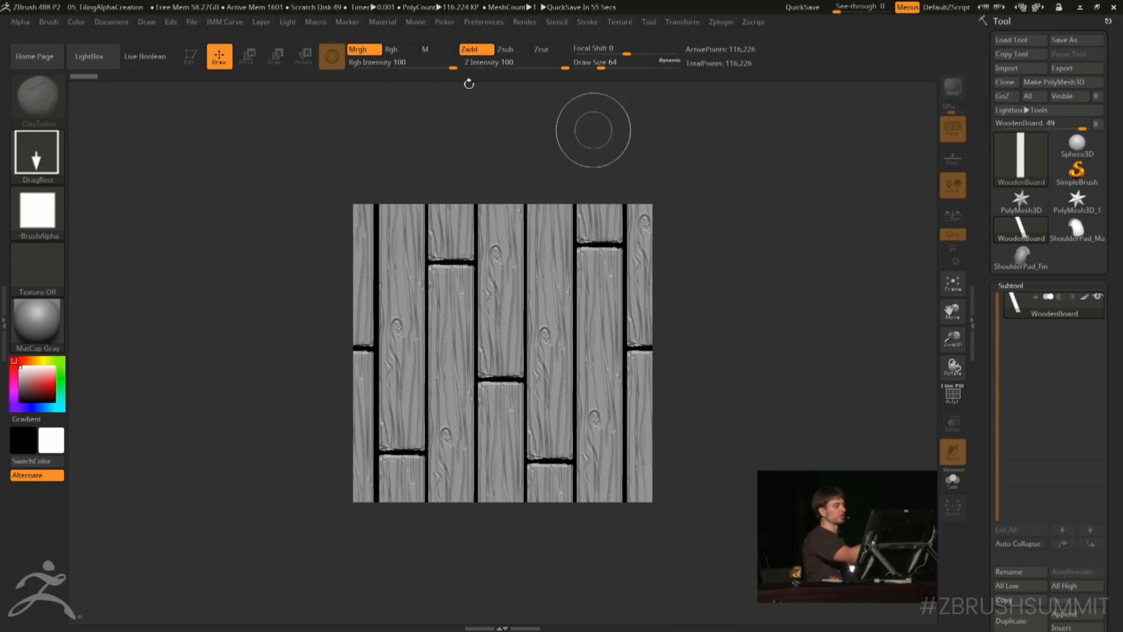
Capture the finished plank pattern from the canvas as a new alpha with GrabDoc
left_click(314, 23)
left_click(261, 22)
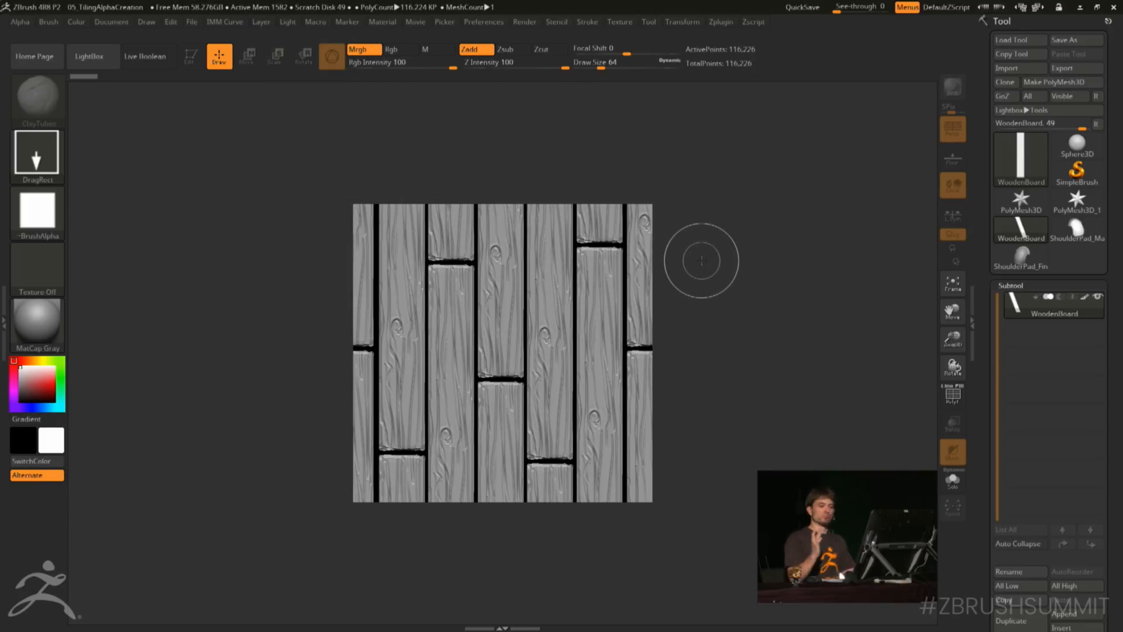
left_click(20, 23)
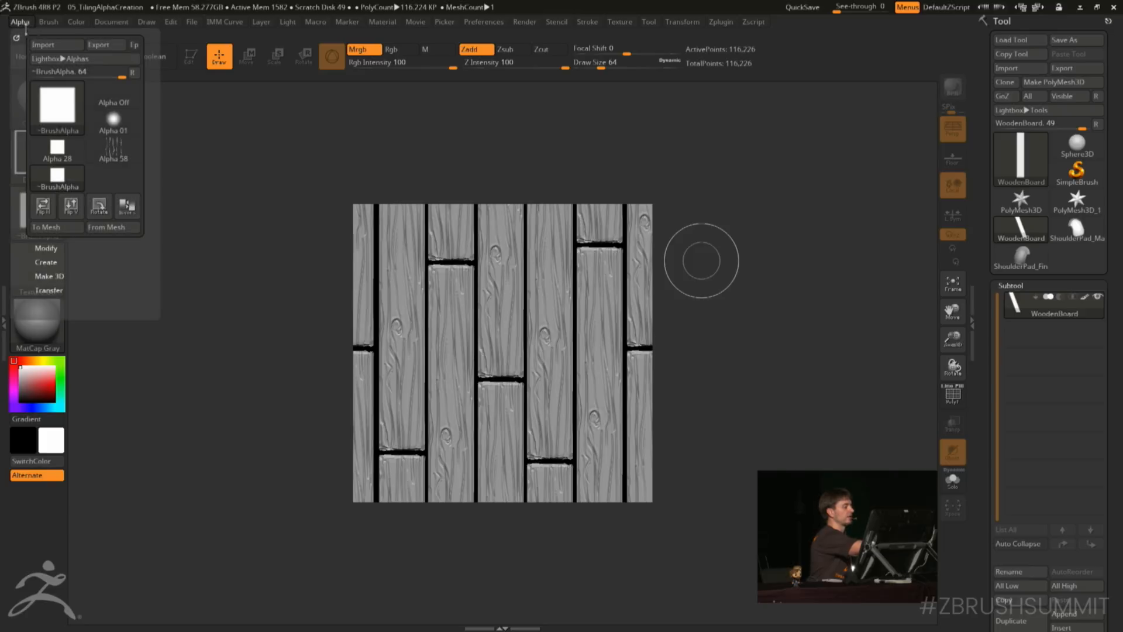
left_click(53, 290)
left_click(117, 345)
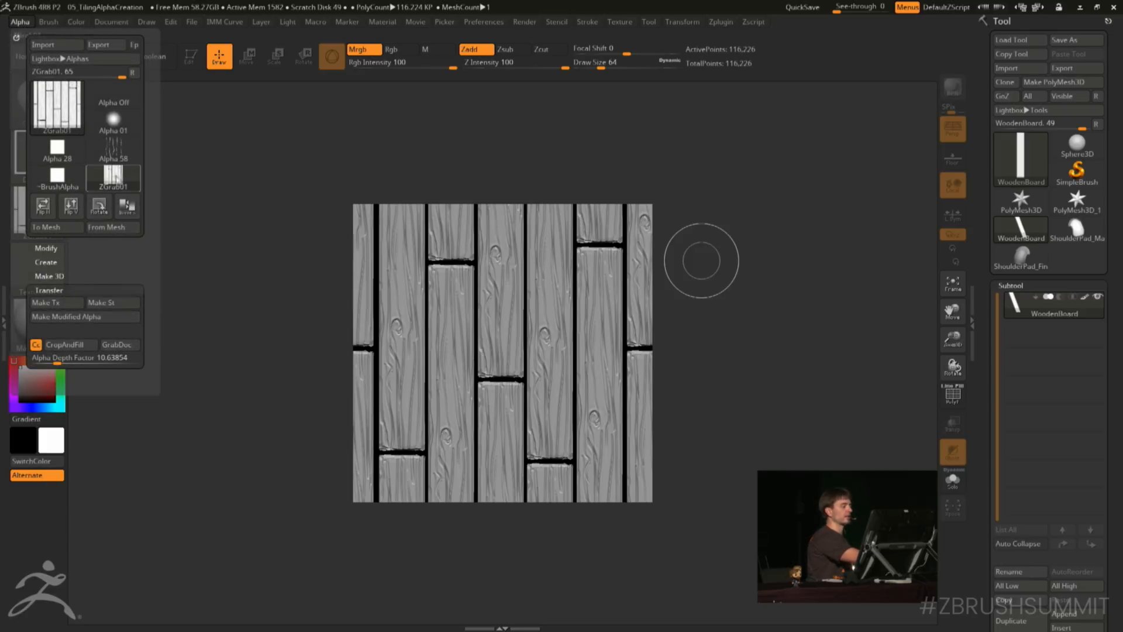
mouse_move(123, 185)
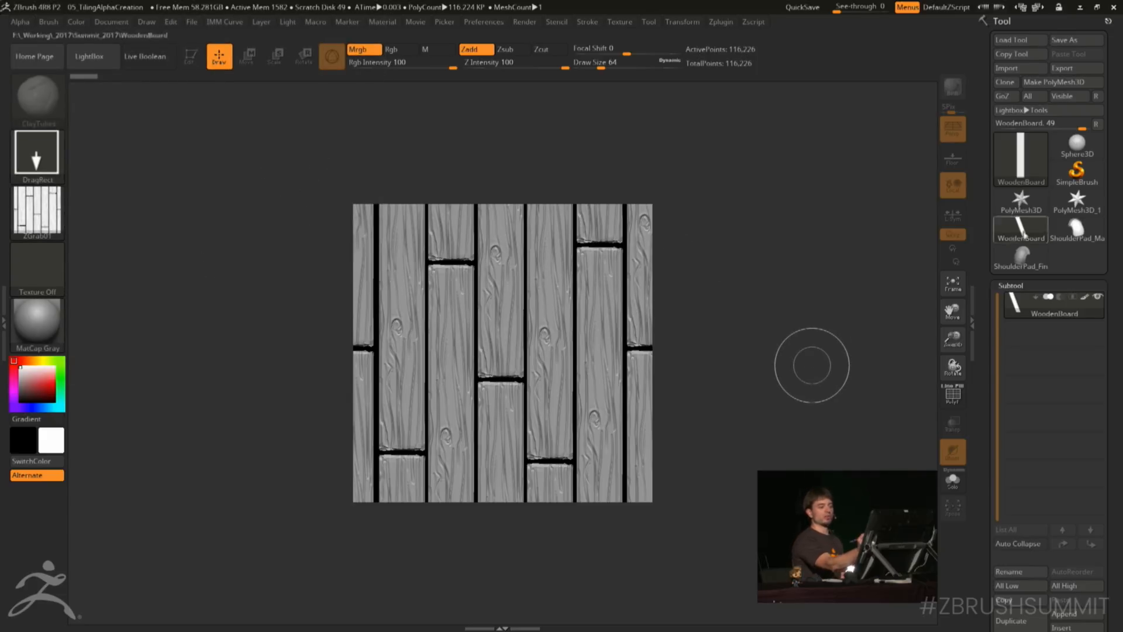
Create a new document with automatic window-size fitting on, discarding the changes to the current document
mouse_move(1024, 269)
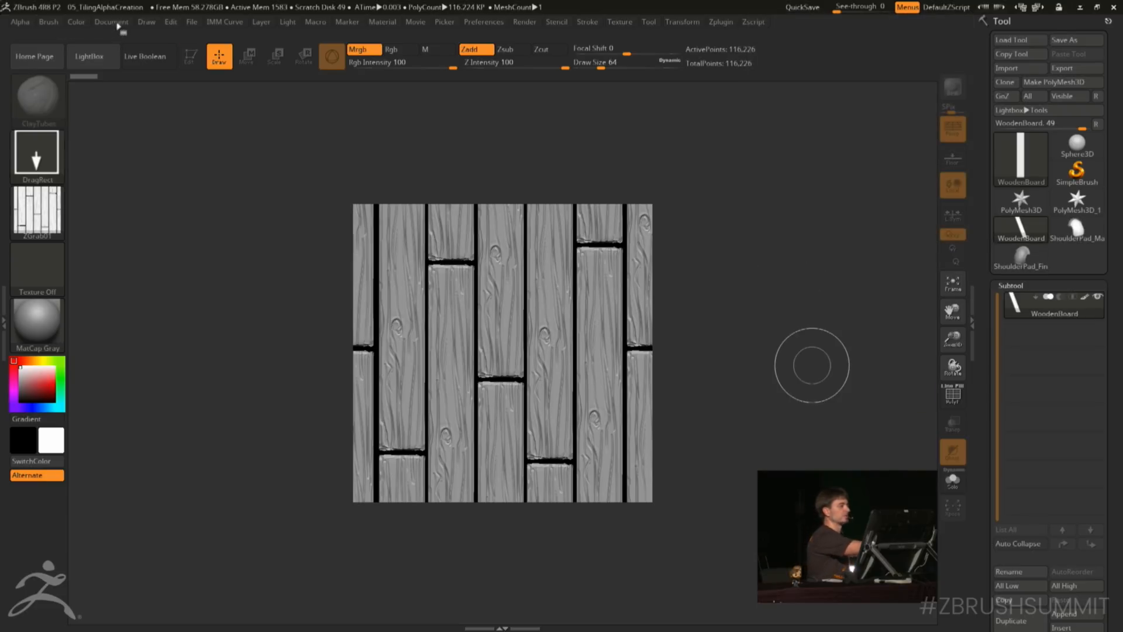
left_click(111, 22)
left_click(210, 170)
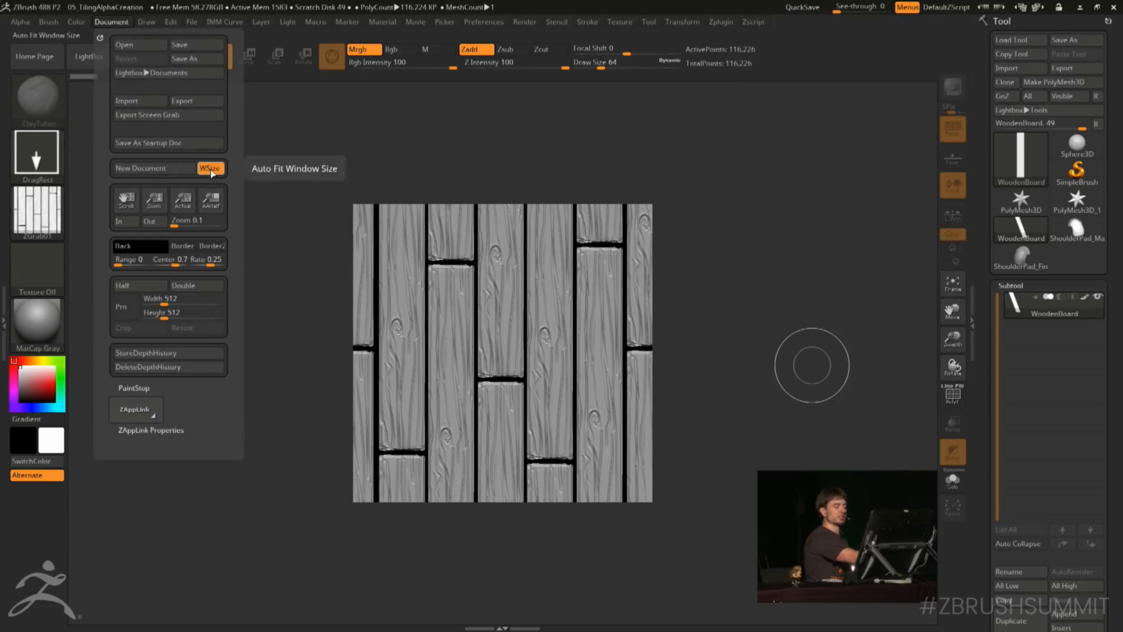
left_click(169, 170)
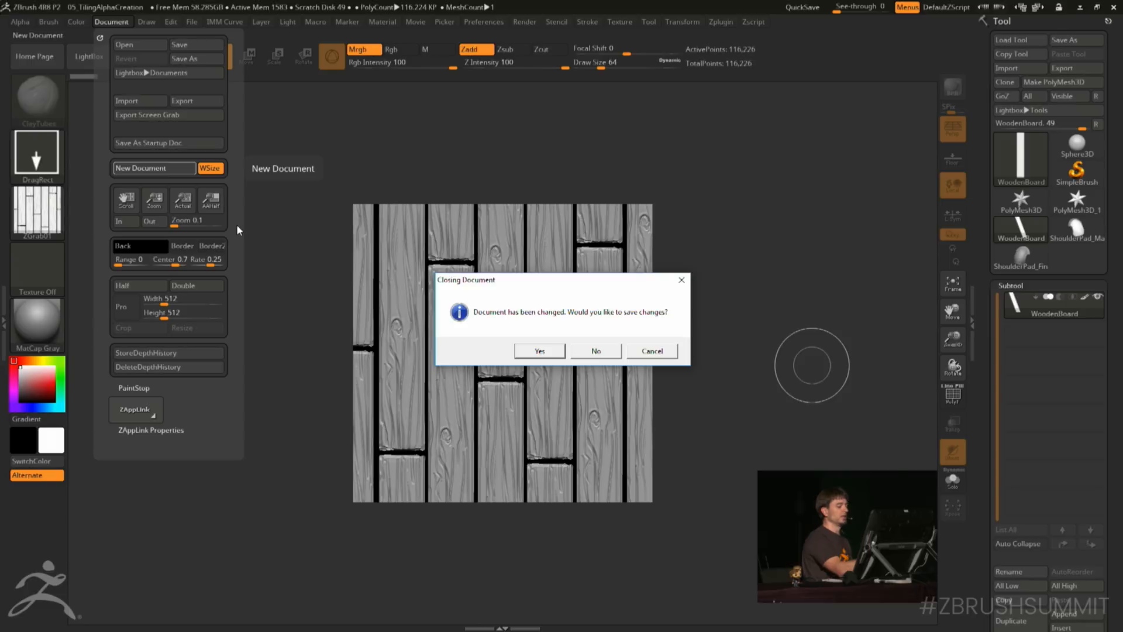
left_click(608, 353)
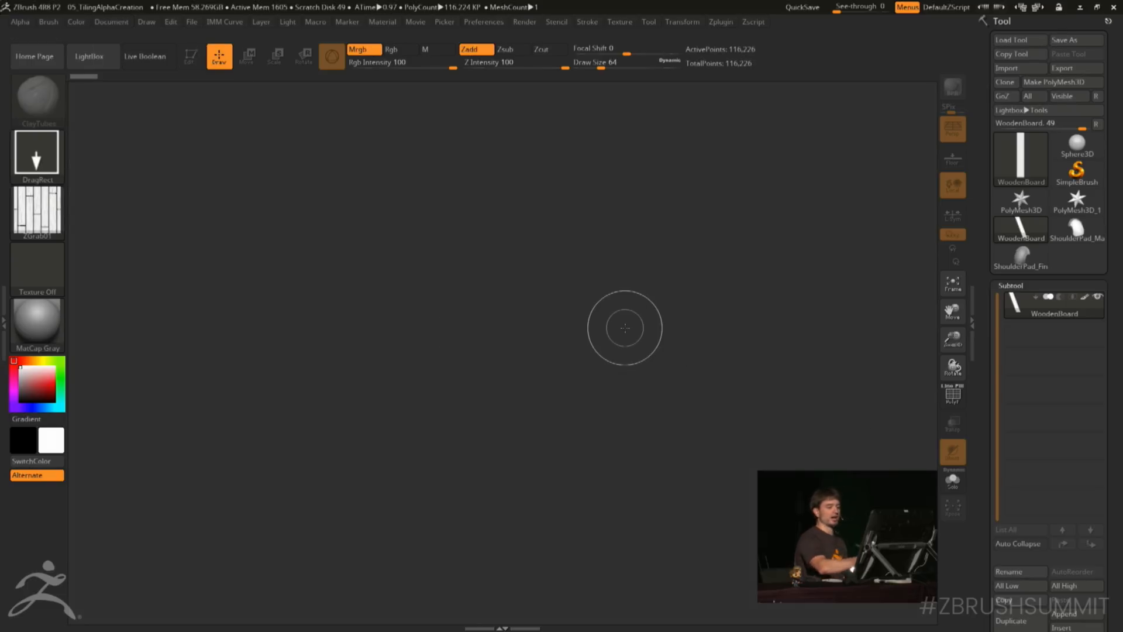
Switch to the ShoulderPad_Masked tool, draw it on the canvas, and enter Edit mode with the pad facing front
left_click(1077, 228)
mouse_move(485, 319)
left_mouse_down()
mouse_move(485, 525)
mouse_move(504, 504)
left_mouse_up()
key("t")
mouse_move(689, 334)
left_mouse_down()
mouse_move(692, 323)
mouse_move(829, 304)
left_mouse_up()
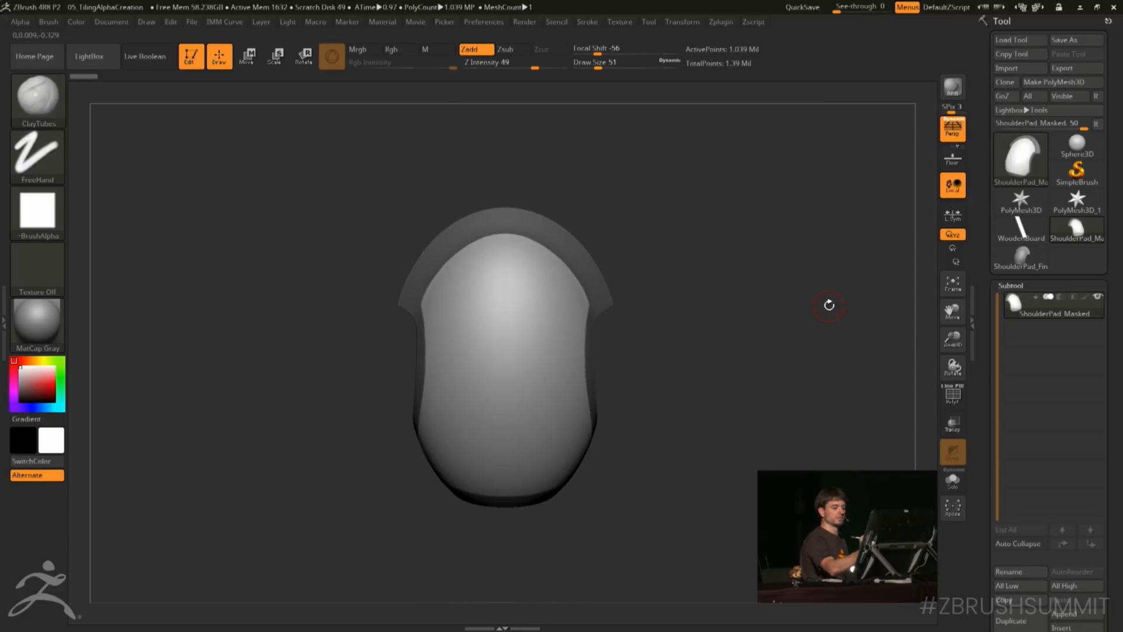
Add surface noise to the shoulder pad with Strength -0.00073 and load the wooden plank alpha into NoiseMaker
left_click_drag(982, 390, 1026, 225)
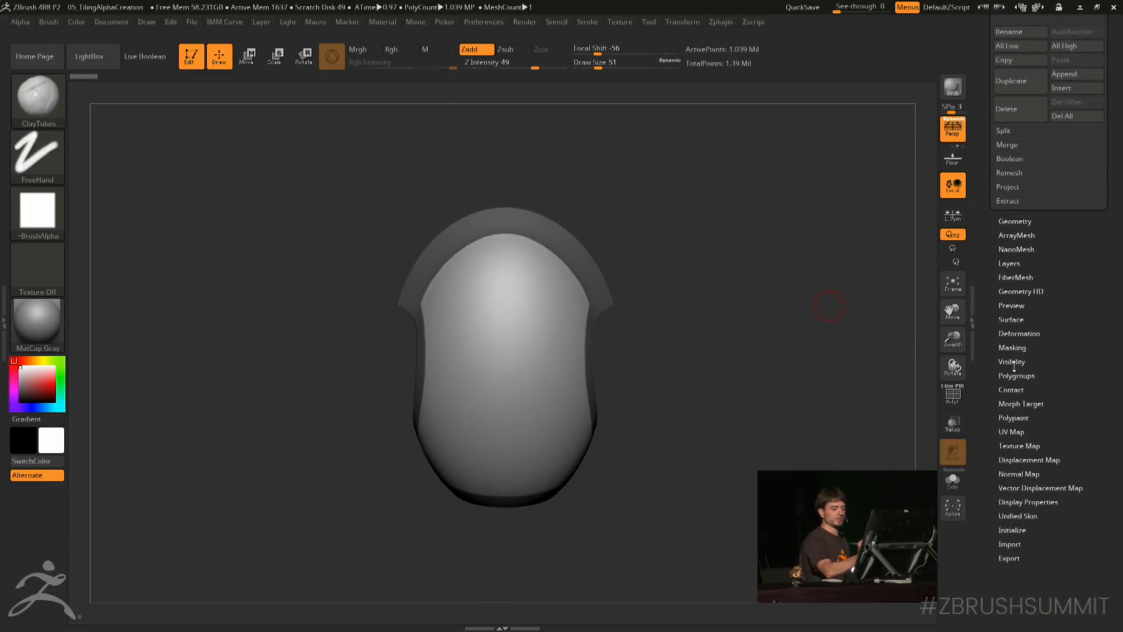
left_click_drag(1006, 303, 1004, 407)
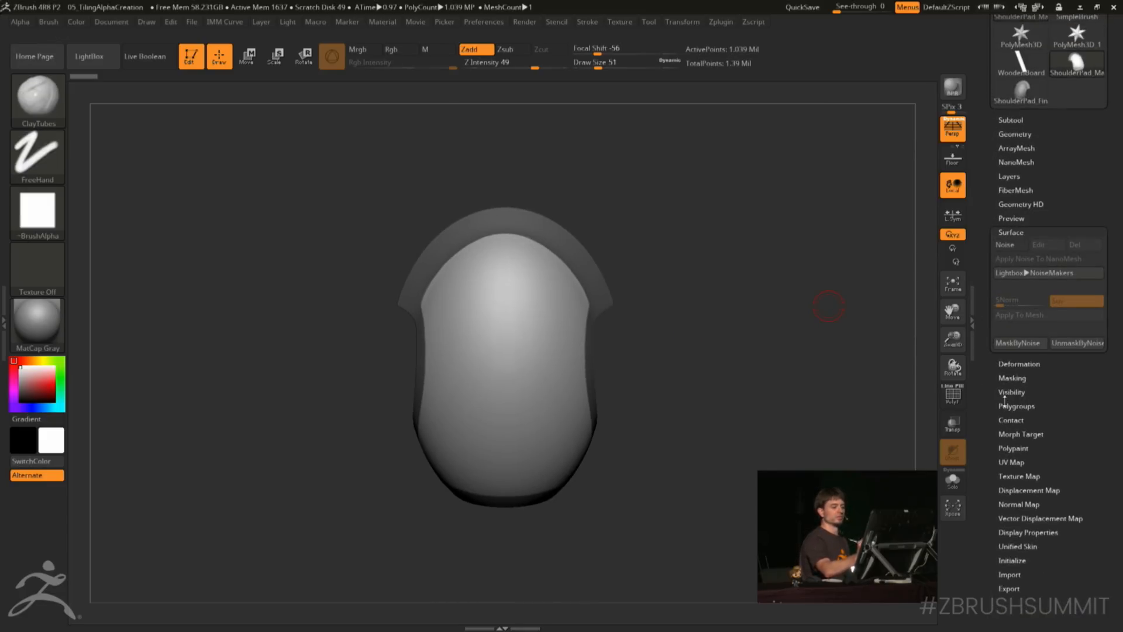
left_click(1007, 245)
left_click_drag(1002, 265, 998, 267)
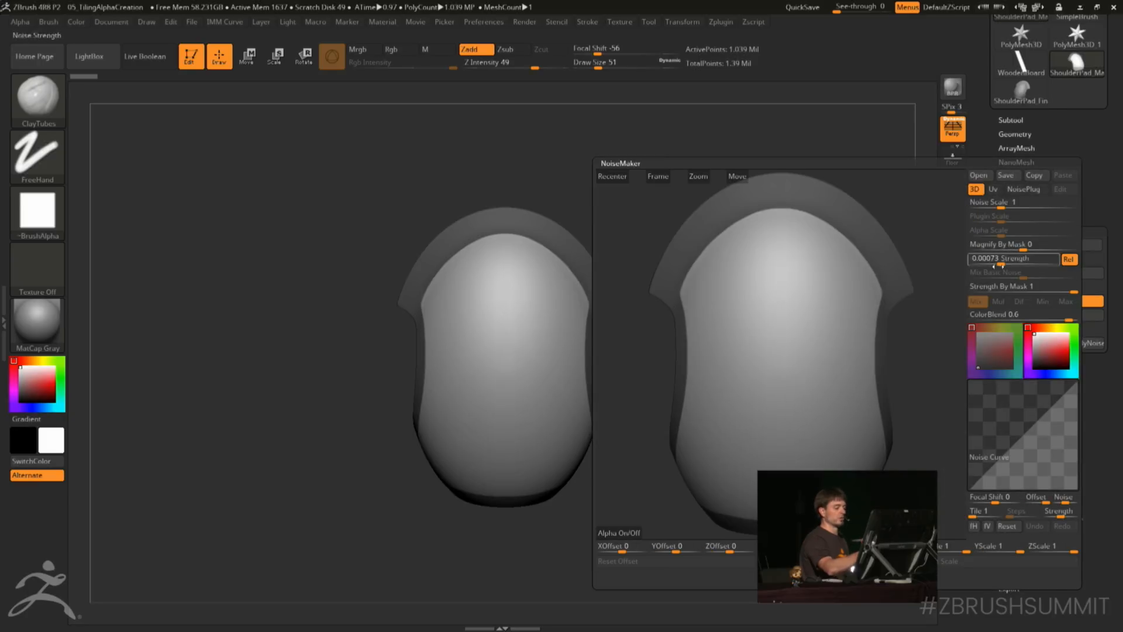
left_click(613, 532)
double_click(226, 131)
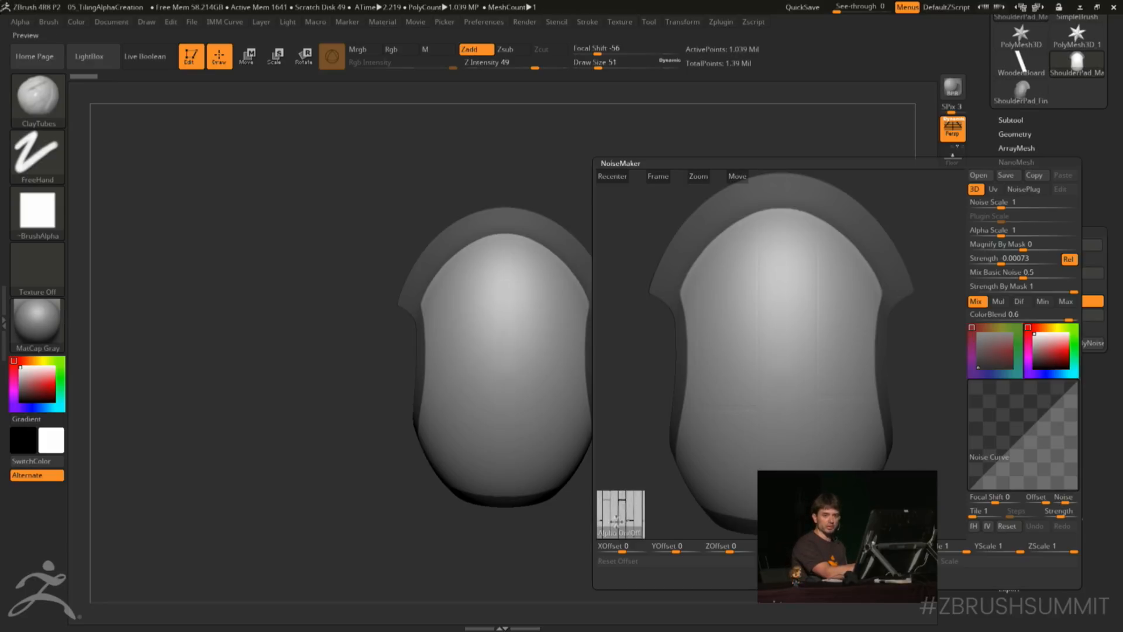
Set the surface noise on the shoulder pad to an alpha scale of 0.66117 and a strength of 0.05785
left_click(1012, 204)
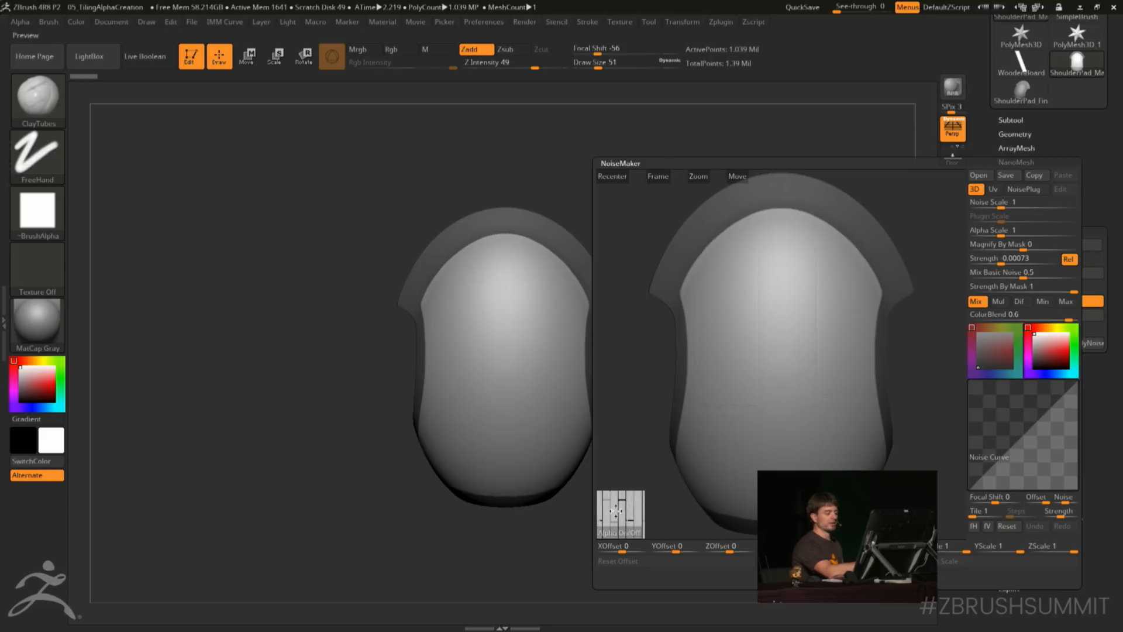
left_click(1006, 259)
mouse_move(1006, 259)
left_mouse_down()
mouse_move(1002, 233)
mouse_move(985, 263)
mouse_move(997, 258)
left_mouse_up()
left_click(1016, 242)
left_click(1011, 231)
left_click(993, 270)
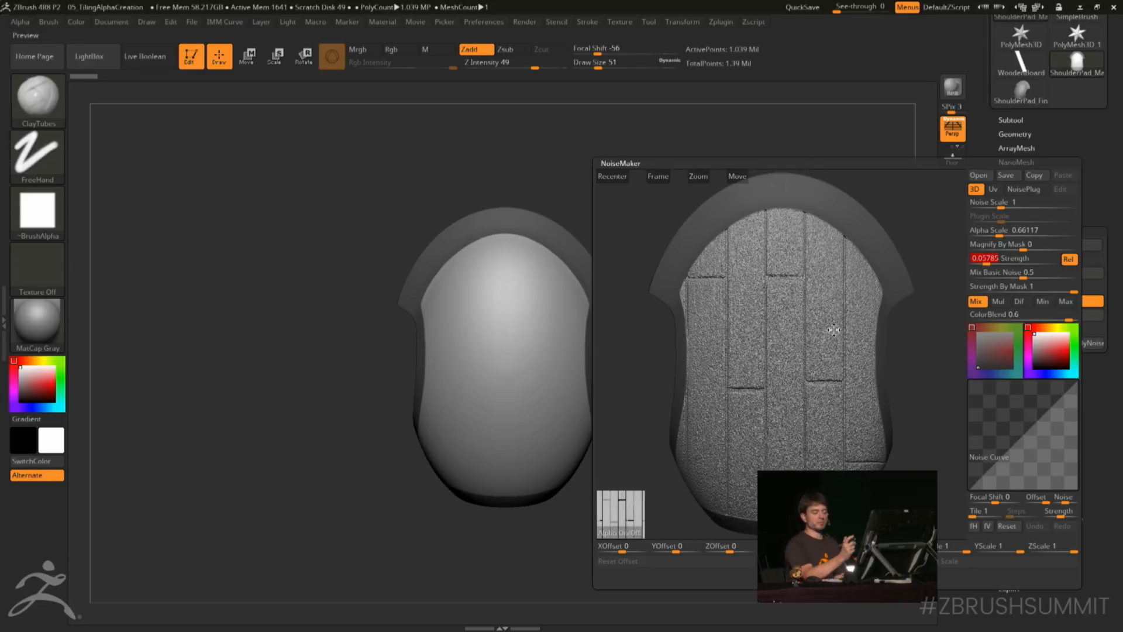
Try the different noise blending modes on the plank pattern and settle on Min
left_click(999, 301)
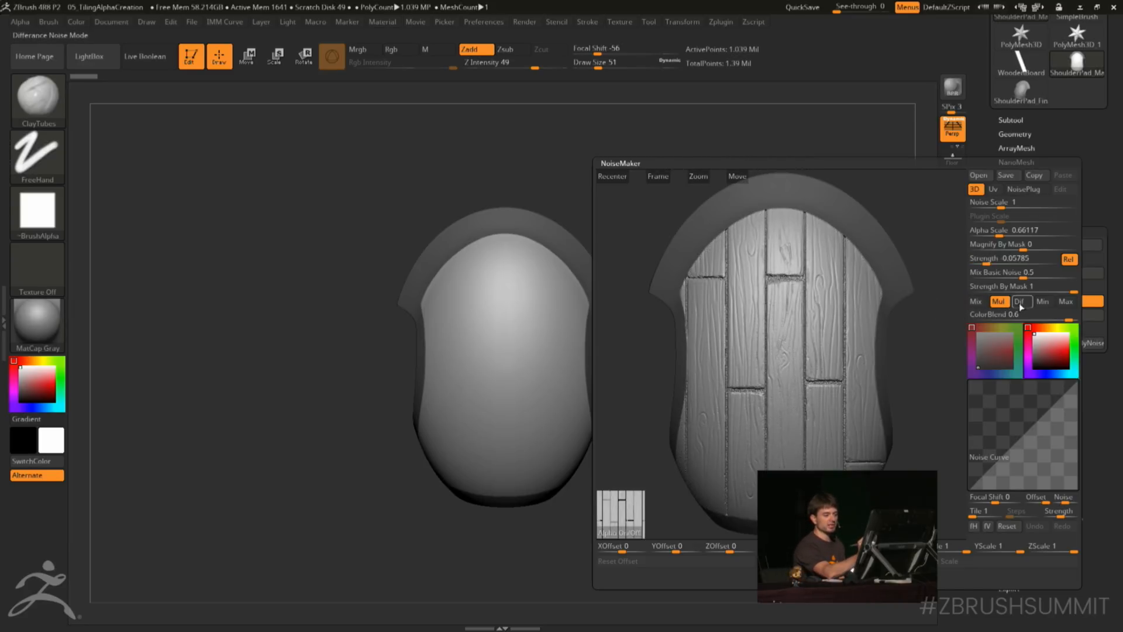
left_click(1019, 303)
left_click(1041, 303)
left_click(1023, 305)
left_click(1047, 304)
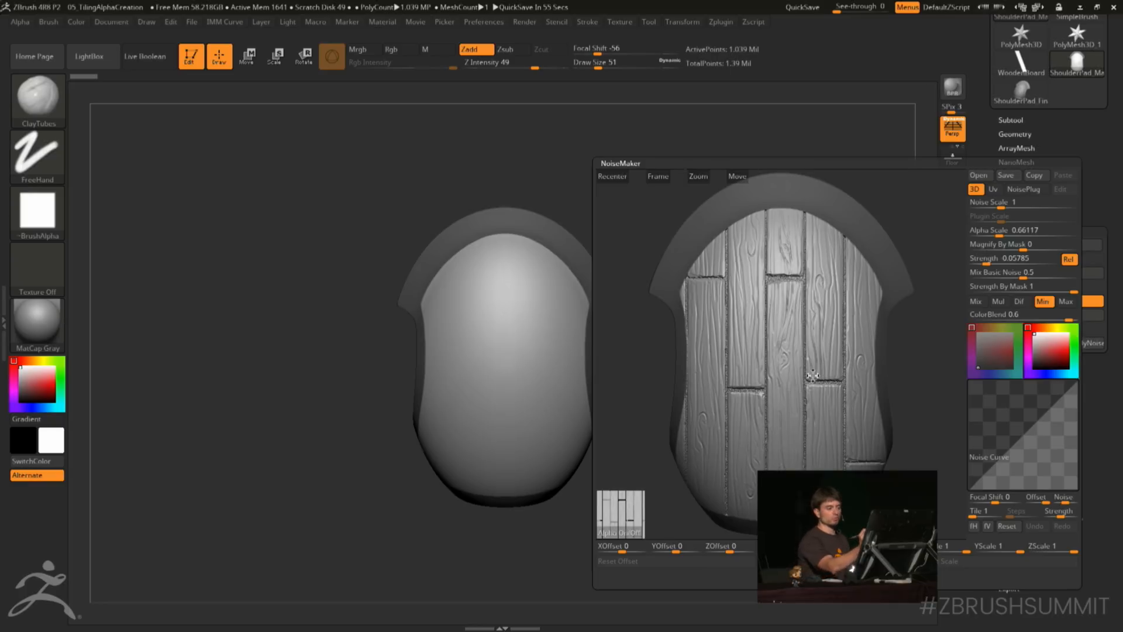
Set the noise scale to 4.02016, alpha scale to 0.73623 and strength to 0.04596, and accept the noise
left_click_drag(1005, 206, 990, 261)
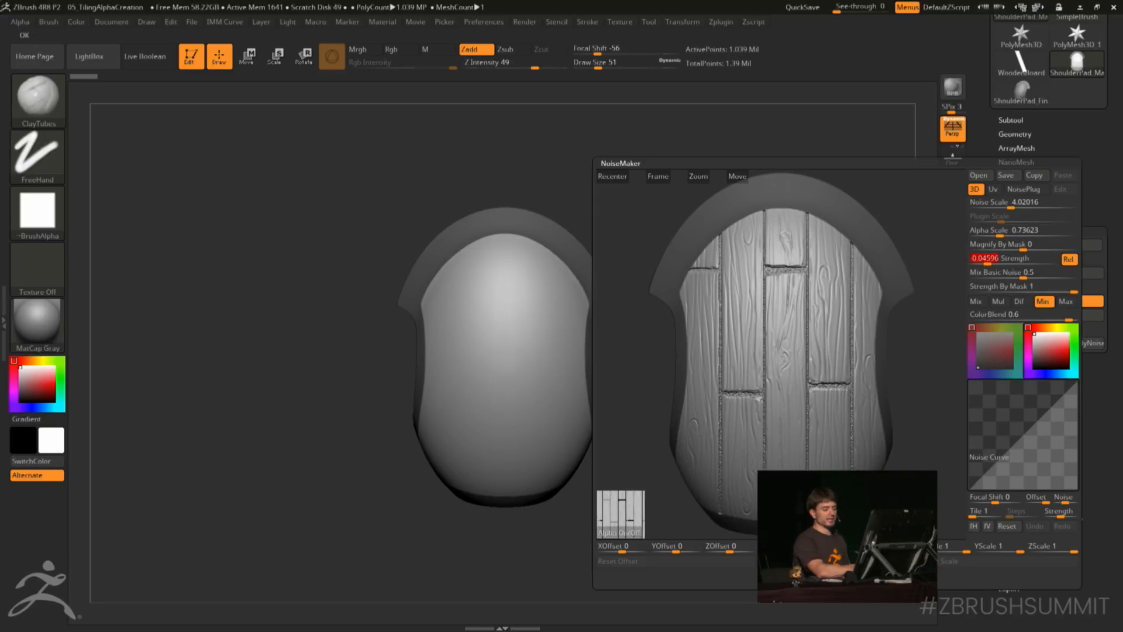
left_click(812, 577)
left_click_drag(690, 384, 762, 408)
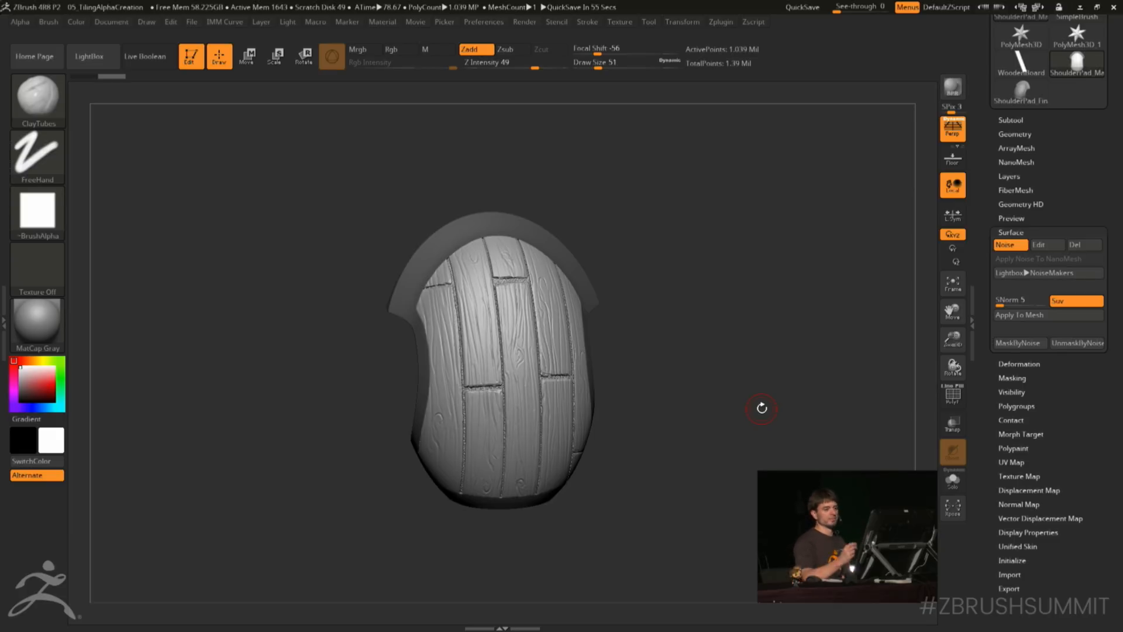
Switch to the finished ShoulderPad_FinalPad tool and face the model straight on
left_click(1029, 95)
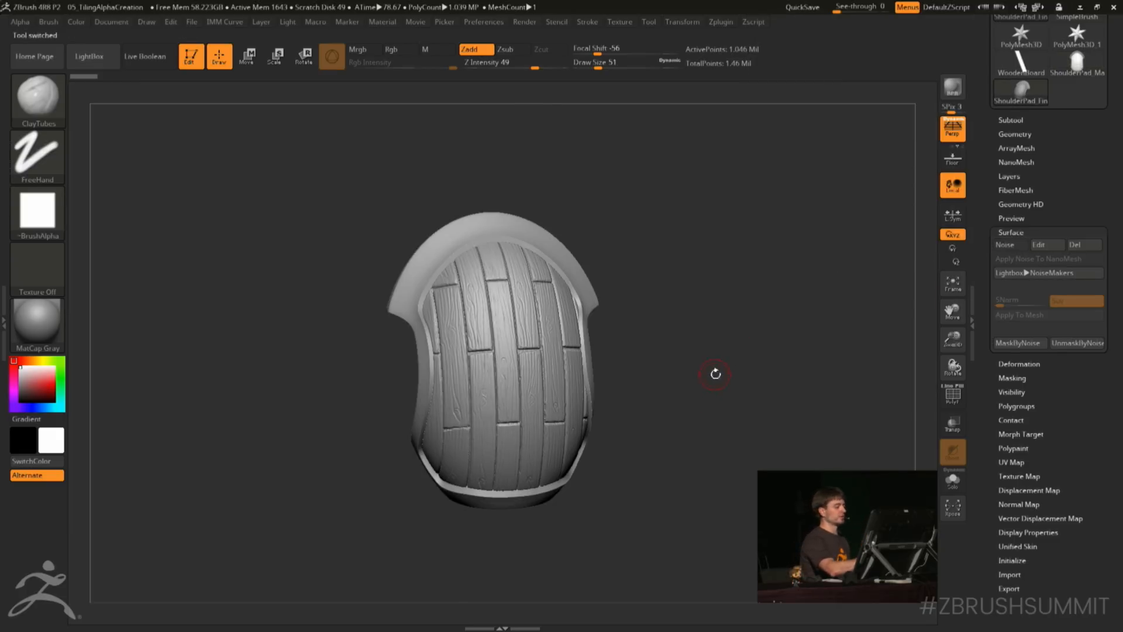
left_click_drag(714, 374, 703, 373, "shift")
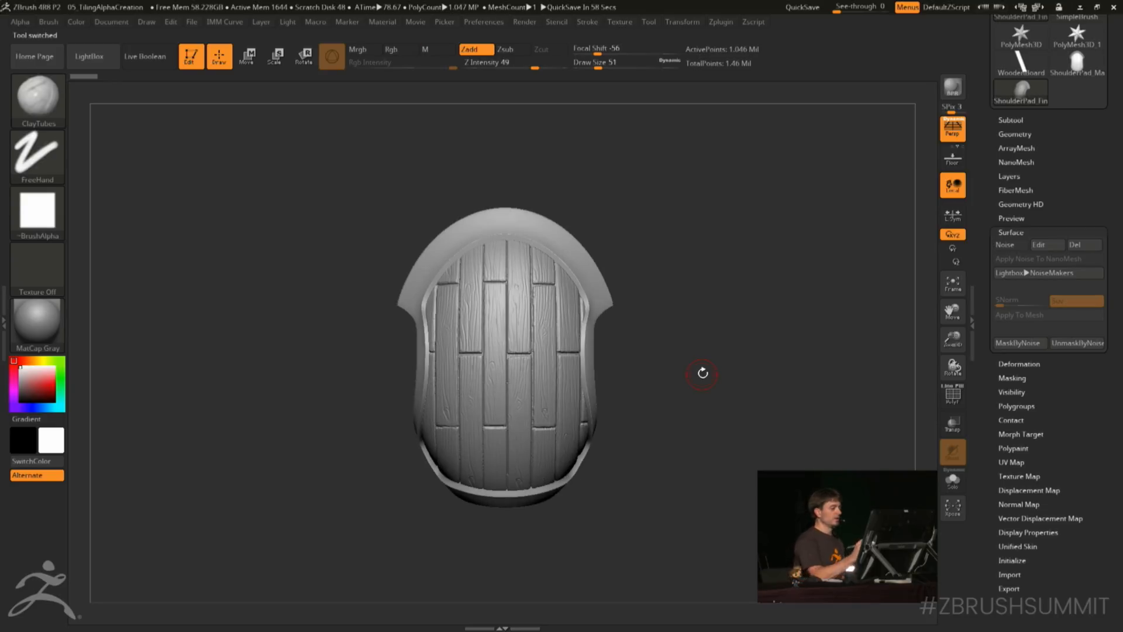
mouse_move(759, 333)
left_mouse_down()
mouse_move(750, 346)
mouse_move(759, 338)
left_mouse_up()
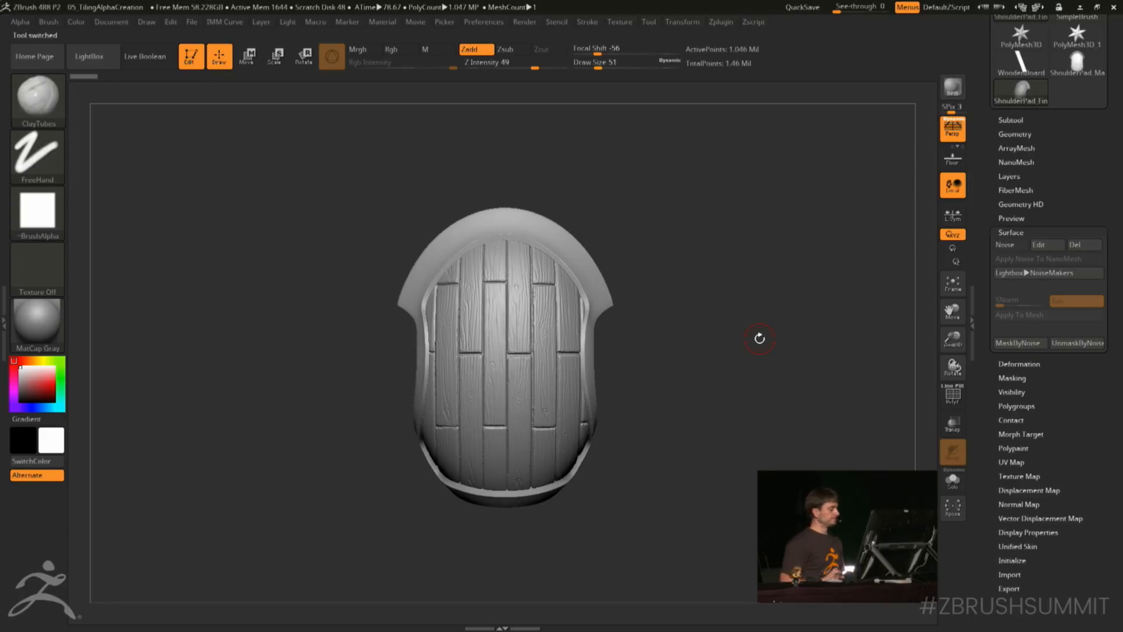
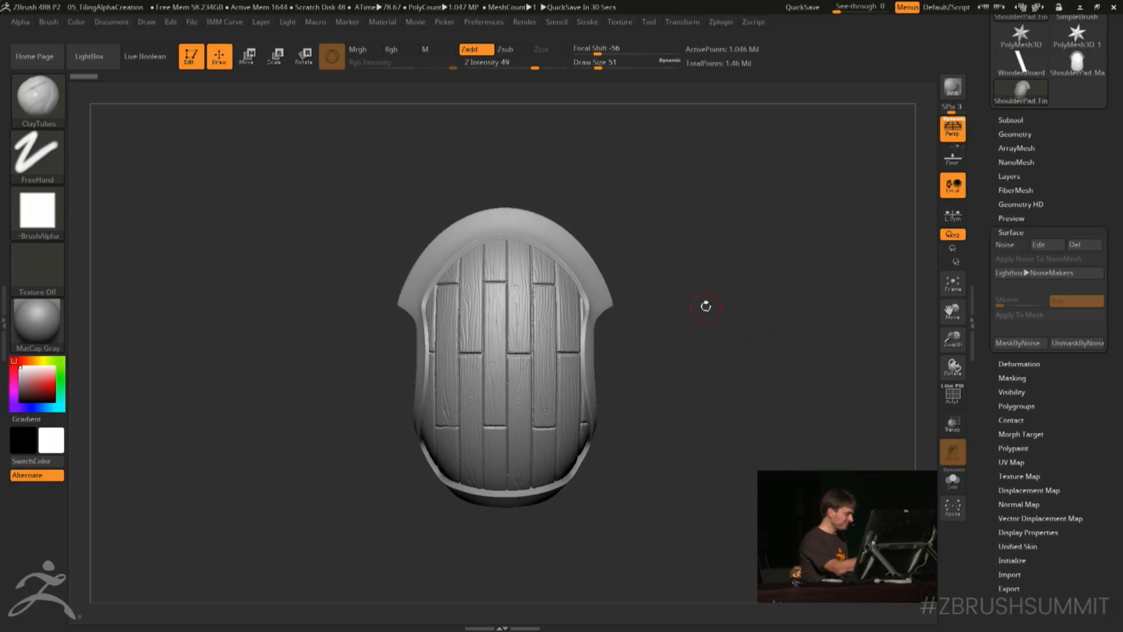
left_click_drag(707, 305, 705, 318, "alt")
Copy the ShoulderPad_FinalPad tool so it can be pasted into another project
left_click_drag(989, 174, 902, 297)
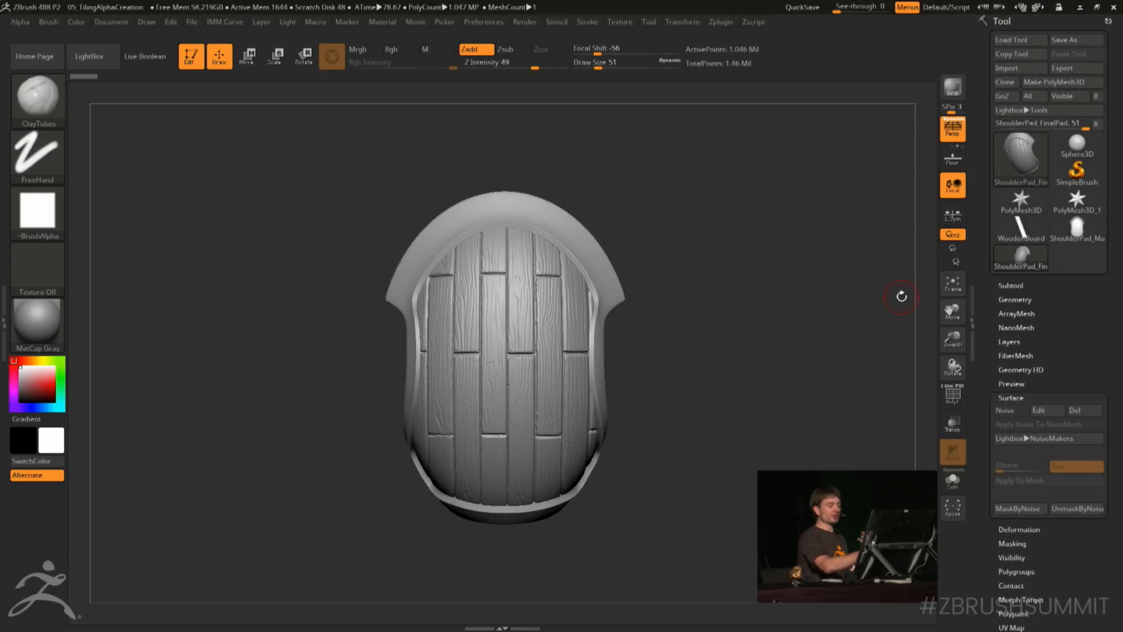
key("comma")
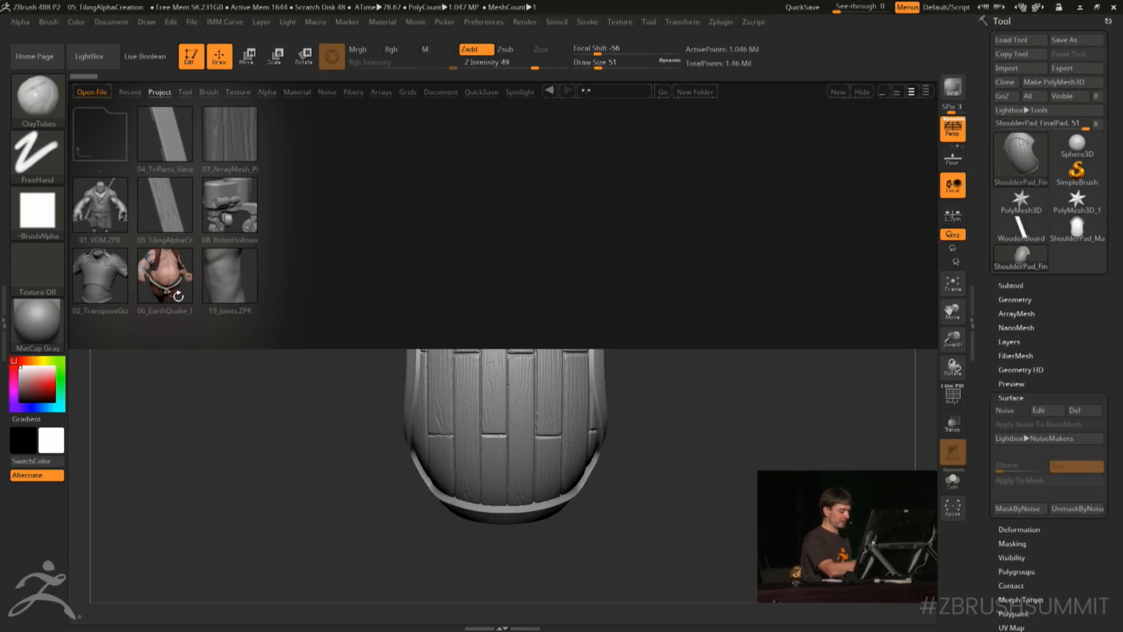
key("comma")
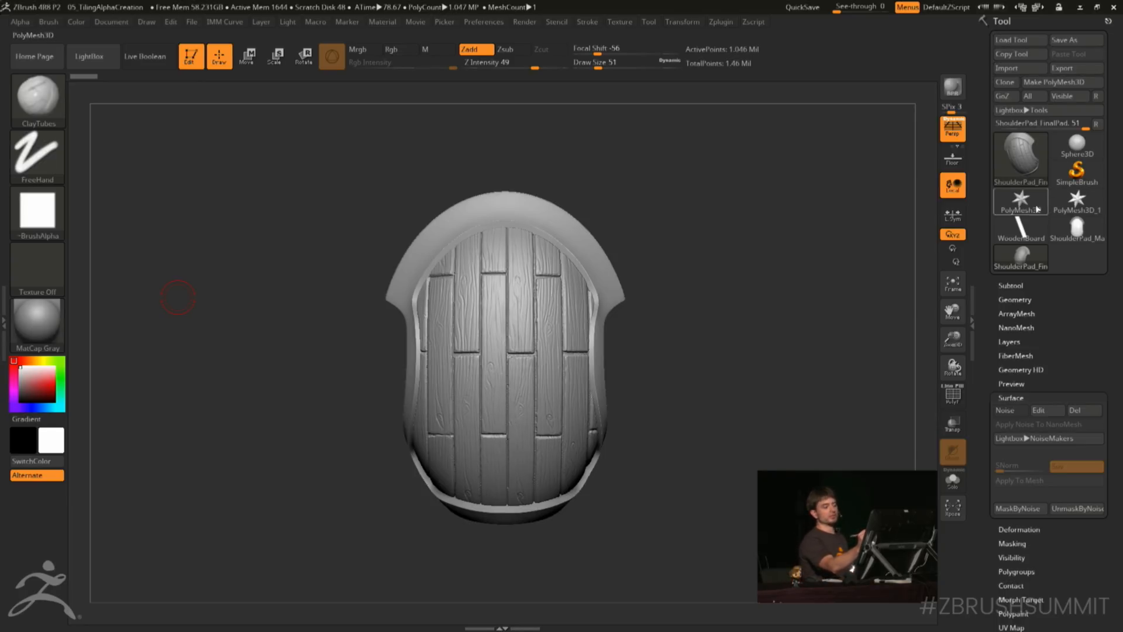
mouse_move(1031, 234)
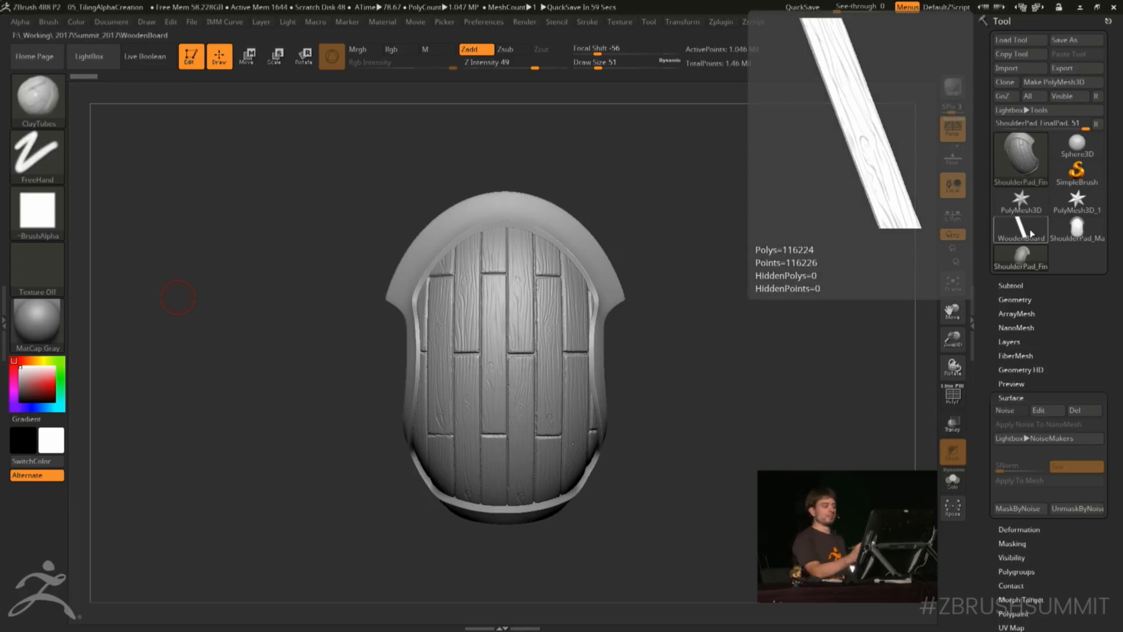
mouse_move(689, 288)
left_mouse_down()
mouse_move(726, 296)
mouse_move(688, 309)
left_mouse_up()
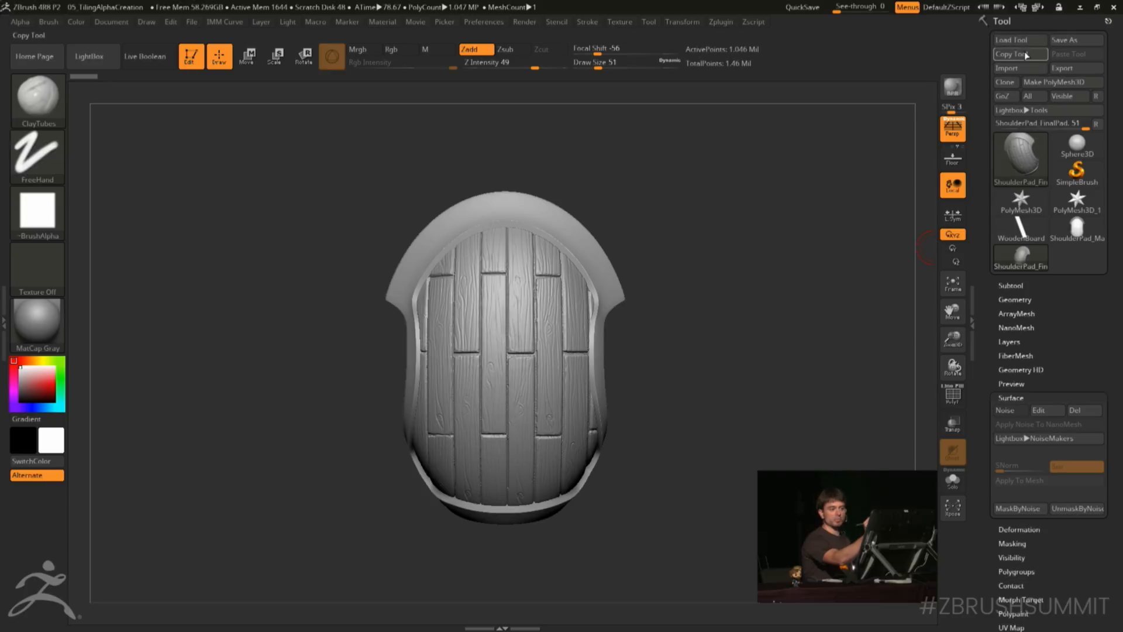
mouse_move(1023, 261)
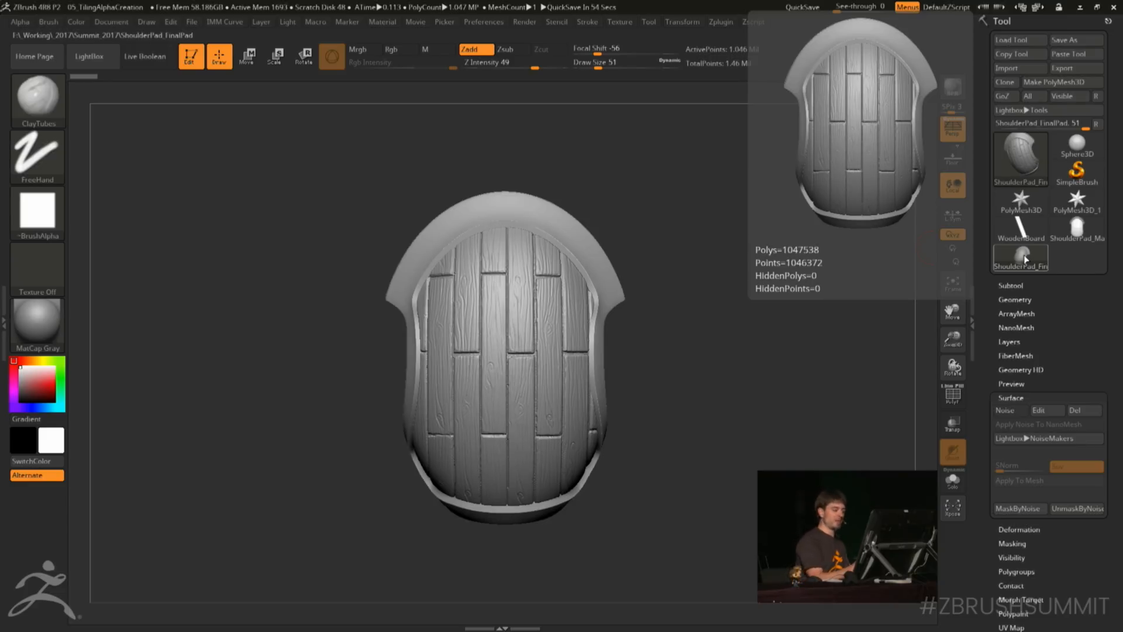
Open the 06_EarthQuake_Instancing project and paste the copied shoulder pad tool into it
key("comma")
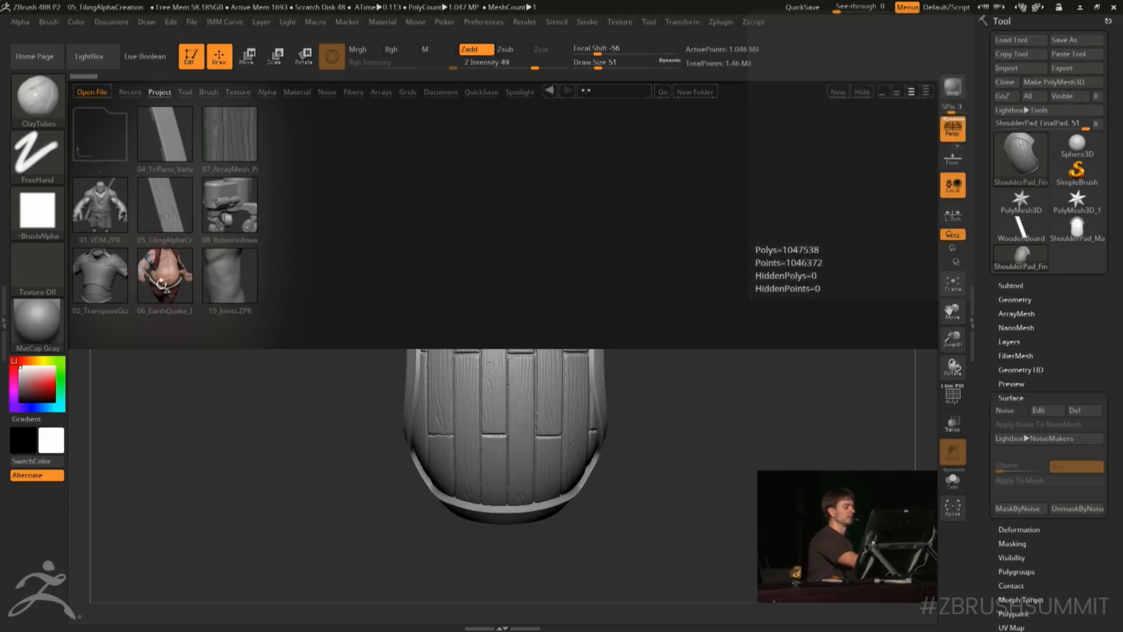
double_click(165, 285)
left_click(588, 352)
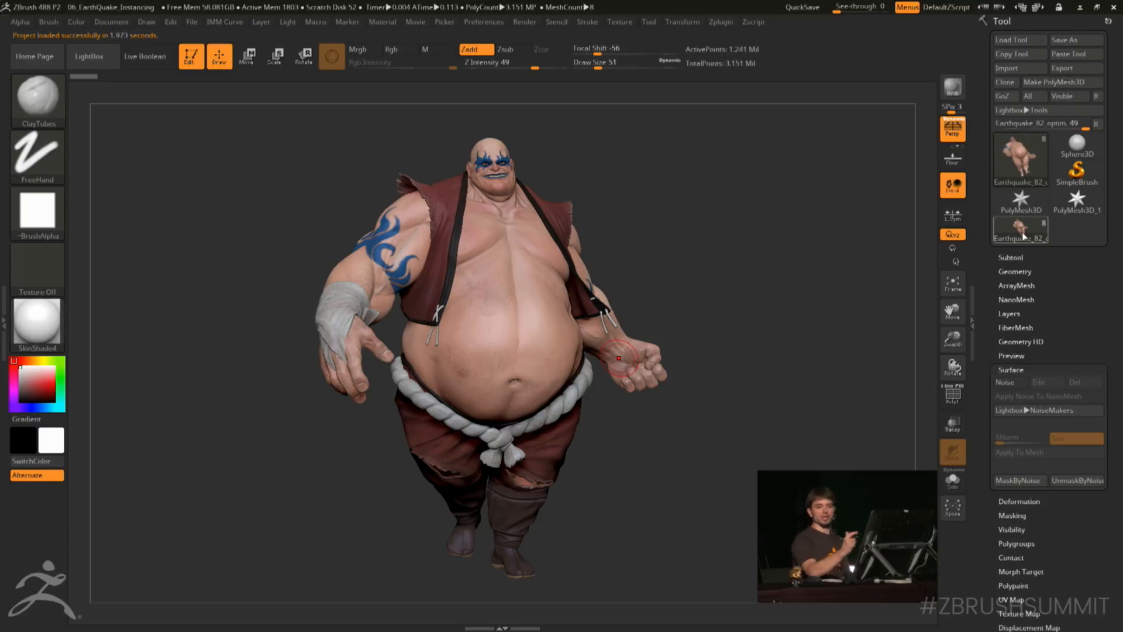
mouse_move(1024, 236)
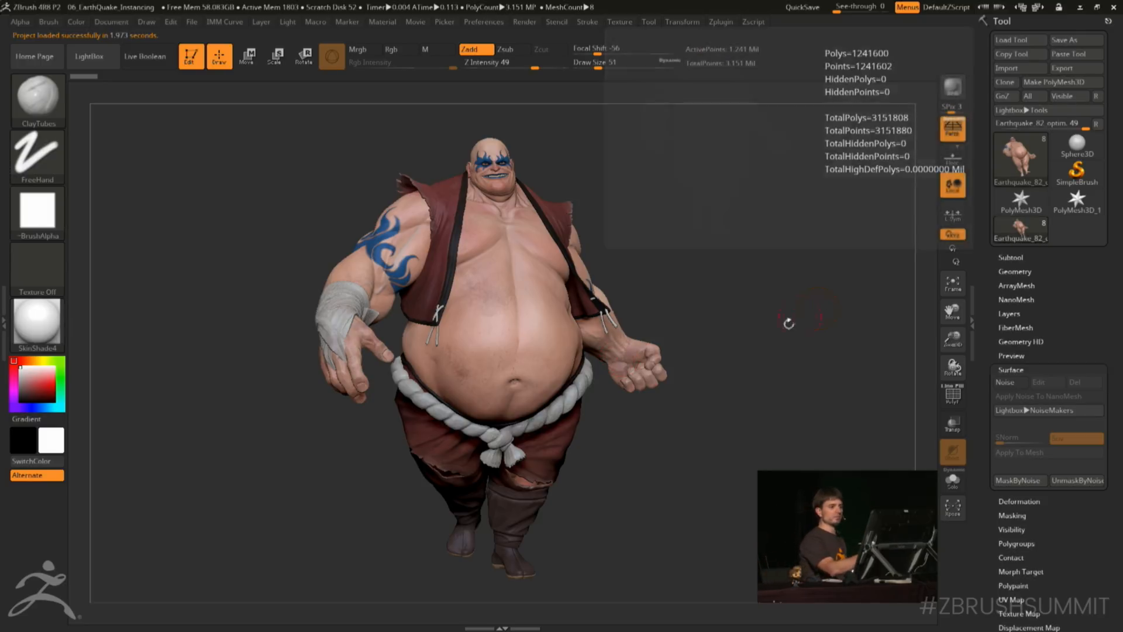
left_click(1085, 56)
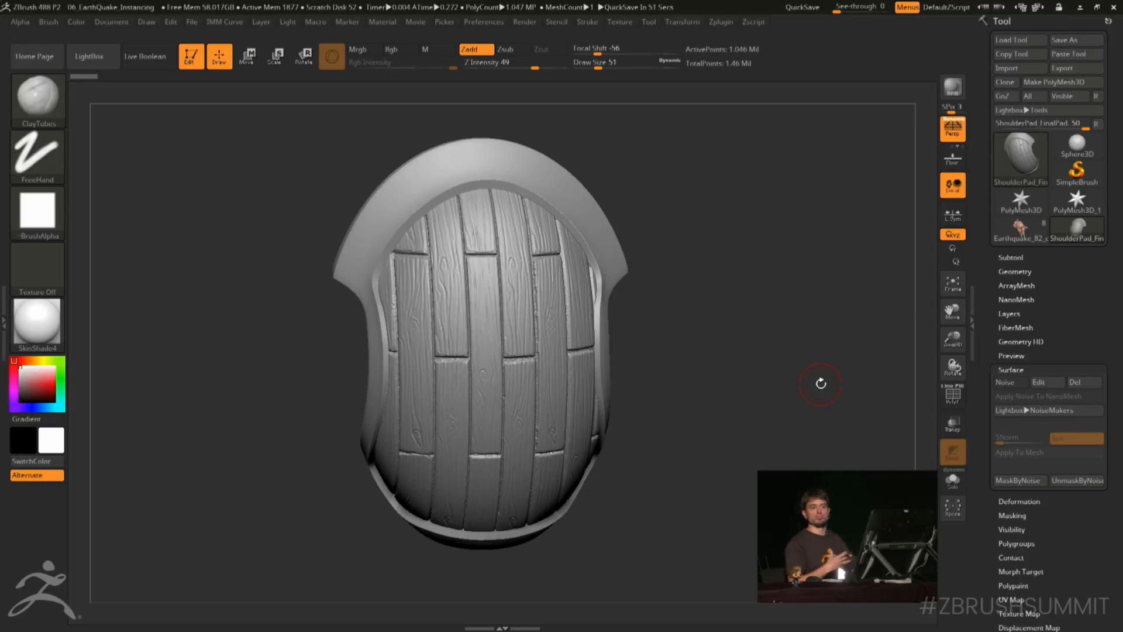
Switch back to the Earthquake character and append the shoulder pad to it as a new subtool
left_click_drag(717, 328, 740, 326)
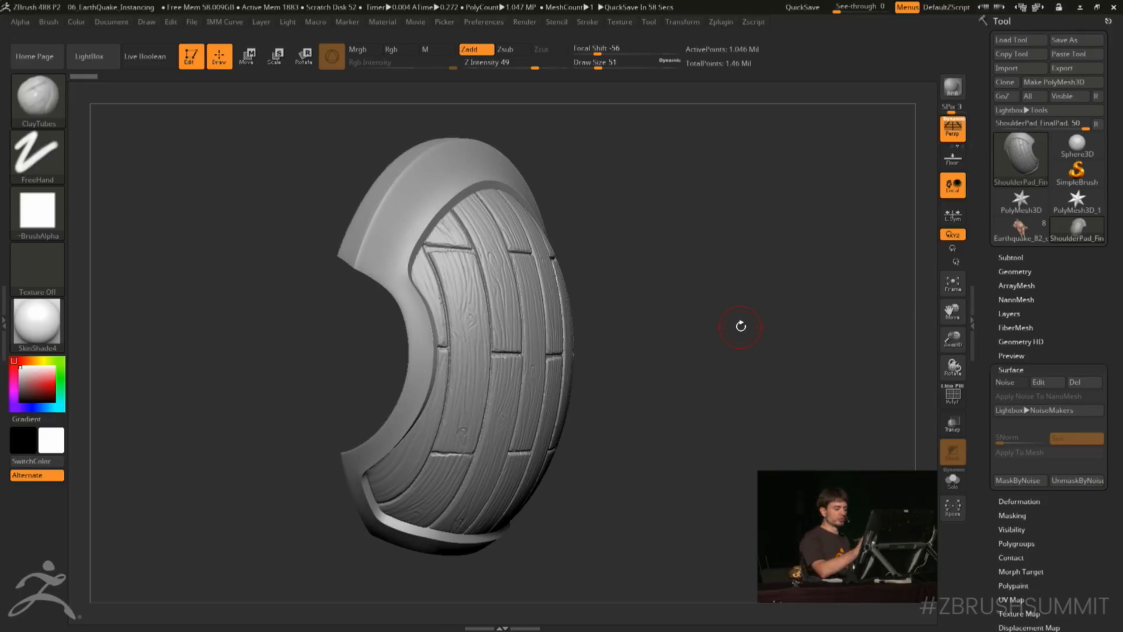
left_click_drag(728, 311, 813, 294)
key("p")
left_click(1020, 258)
left_click_drag(978, 339, 981, 251)
left_click(1069, 394)
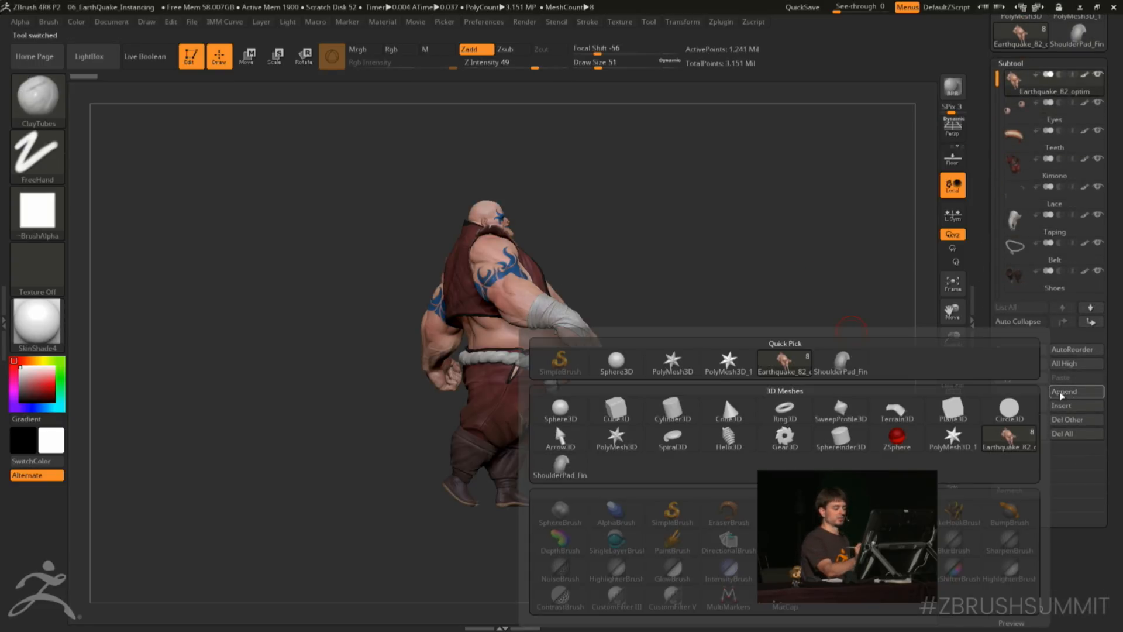
left_click(840, 363)
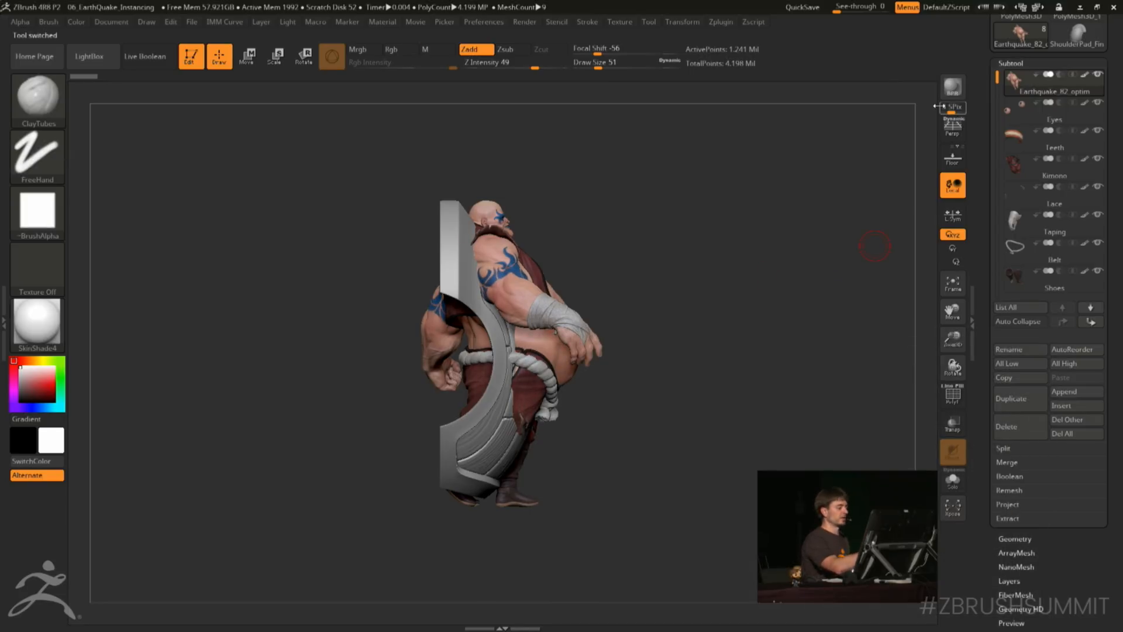
Select the appended shoulder pad subtool, shrink it and move it down in front of the character's legs
key("w")
left_click_drag(1000, 87, 998, 204)
left_click(1048, 176)
left_click_drag(417, 350, 584, 350)
left_click_drag(657, 280, 657, 389)
left_click_drag(657, 459, 710, 403)
left_click_drag(784, 380, 691, 380, "shift")
left_click_drag(784, 409, 769, 388, "alt")
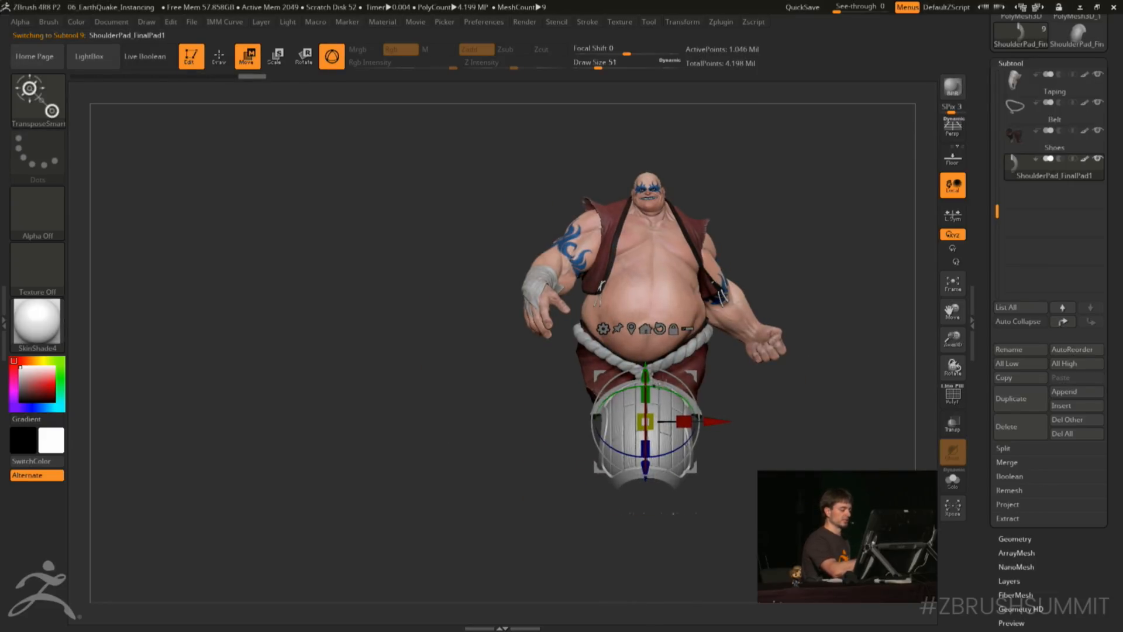
Reset the gizmo orientation on the shoulder pad, fine-tune the pad's placement in front of the character and return to Draw mode
left_click(660, 329, "alt")
left_click_drag(831, 257, 755, 258, "shift")
left_click_drag(645, 349, 645, 358)
left_click_drag(713, 263, 803, 250, "shift")
left_click_drag(803, 249, 738, 244, "alt")
left_click_drag(871, 241, 708, 257)
key("p")
left_click_drag(814, 237, 793, 238)
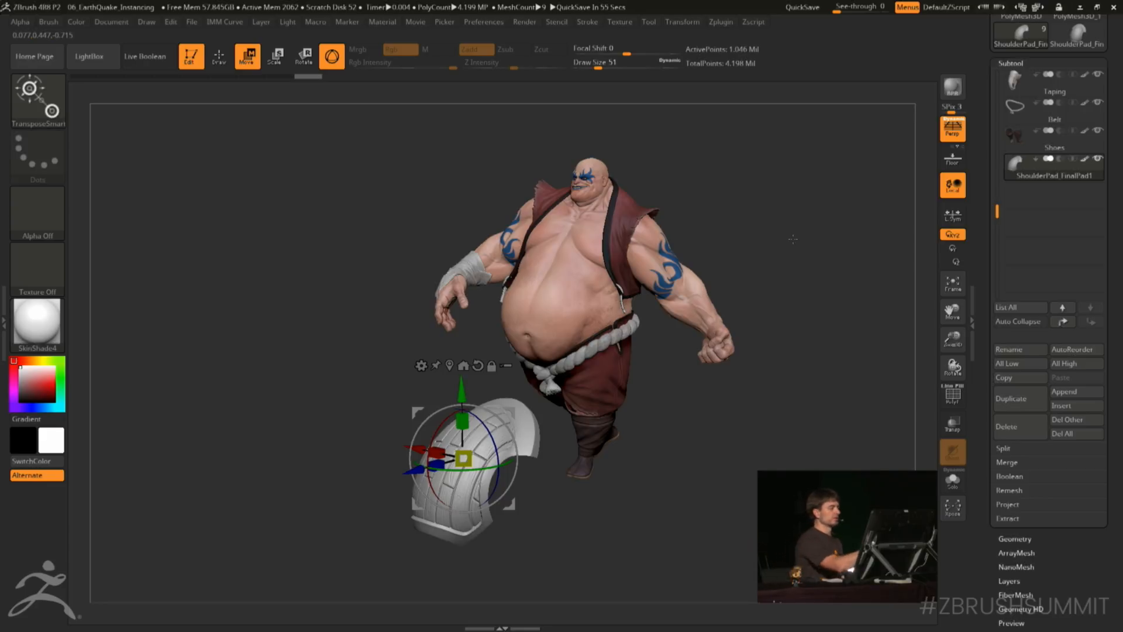
left_click(219, 56)
Turn on Array Mesh for the shoulder pad with Transpose, Lock Pos and Lock Size enabled
left_click_drag(374, 479, 473, 465)
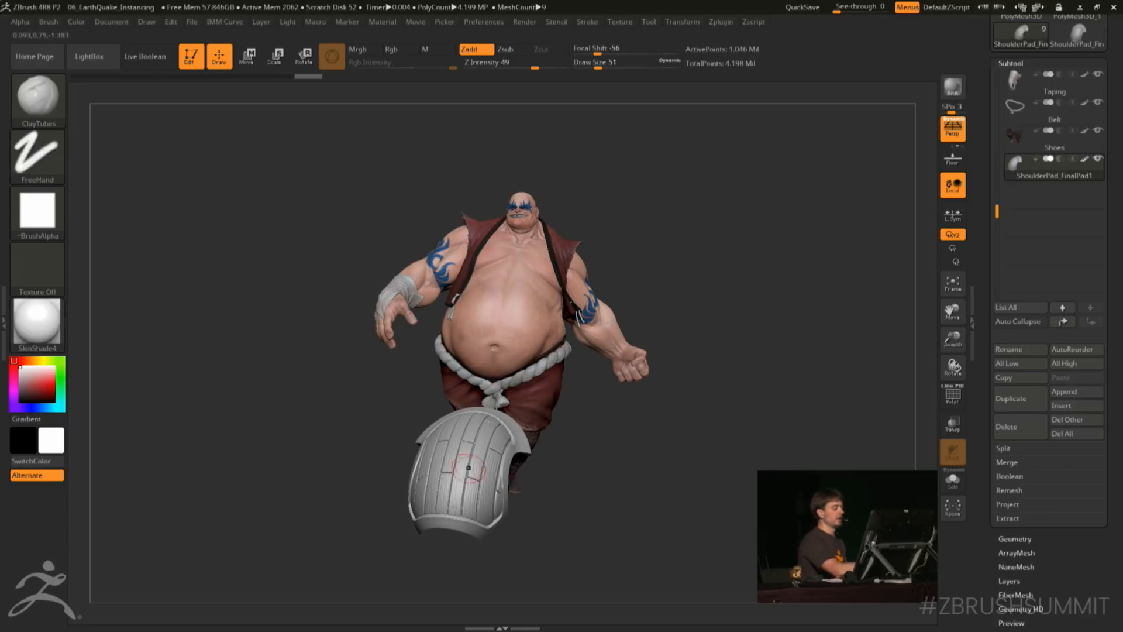
left_click_drag(594, 454, 621, 499)
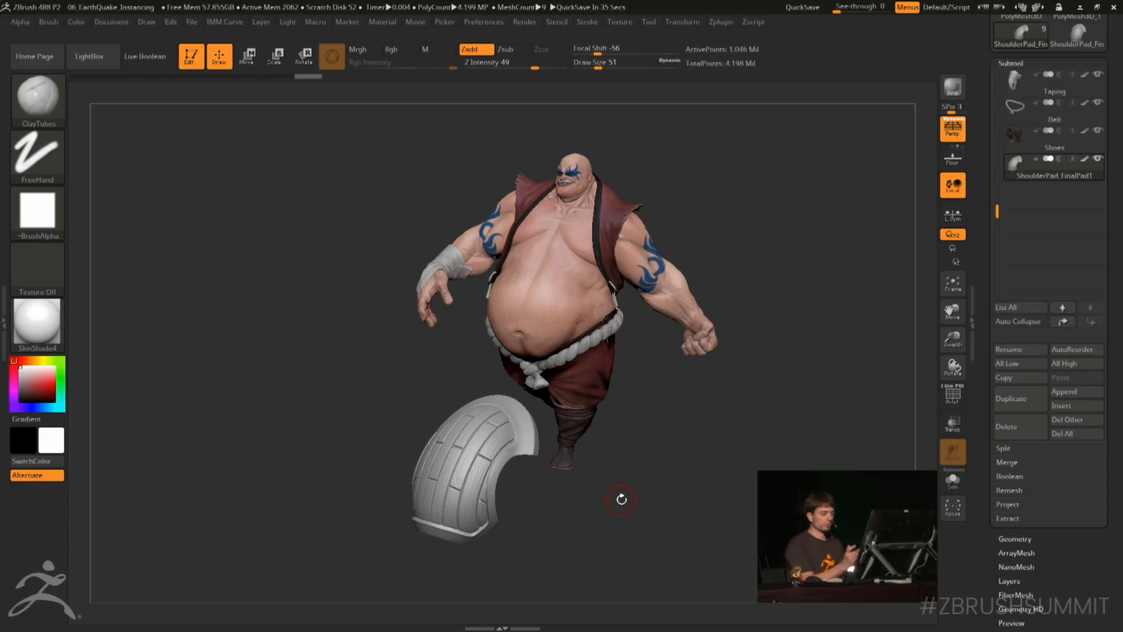
left_click_drag(769, 405, 843, 406)
scroll(994, 398, "down", 5)
left_click(1031, 384)
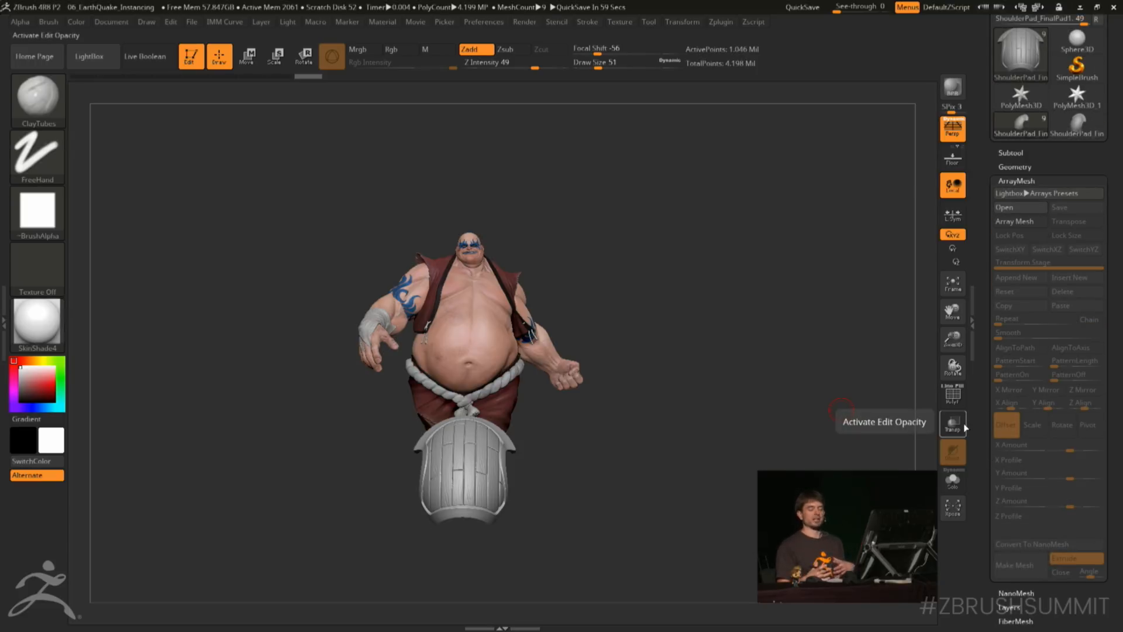
left_click(1015, 221)
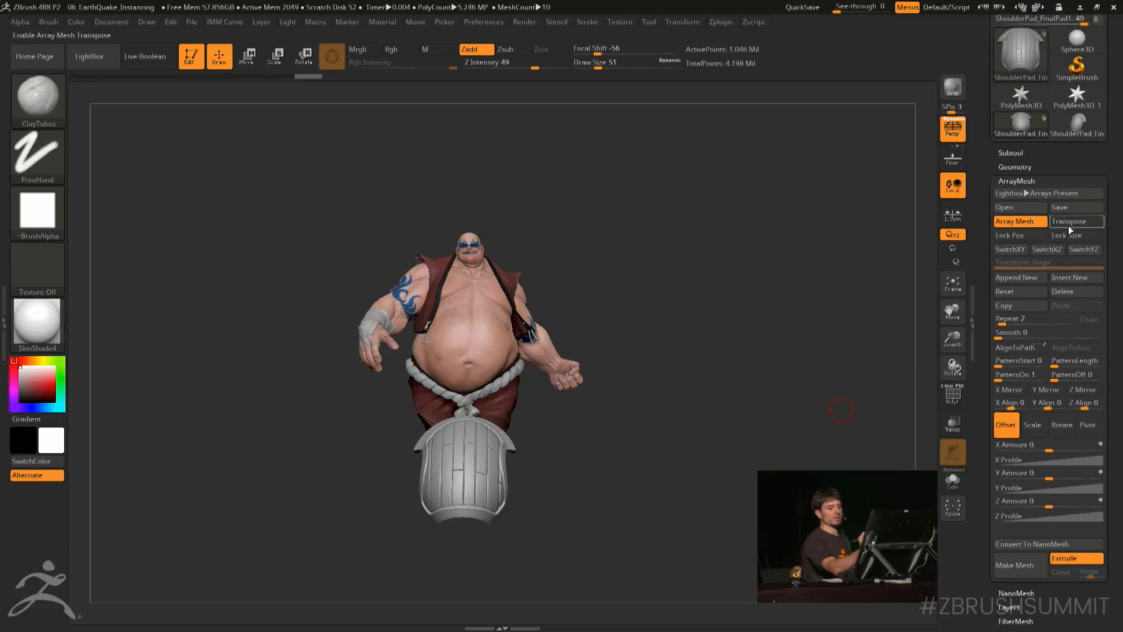
left_click(1070, 222)
left_click(1029, 237)
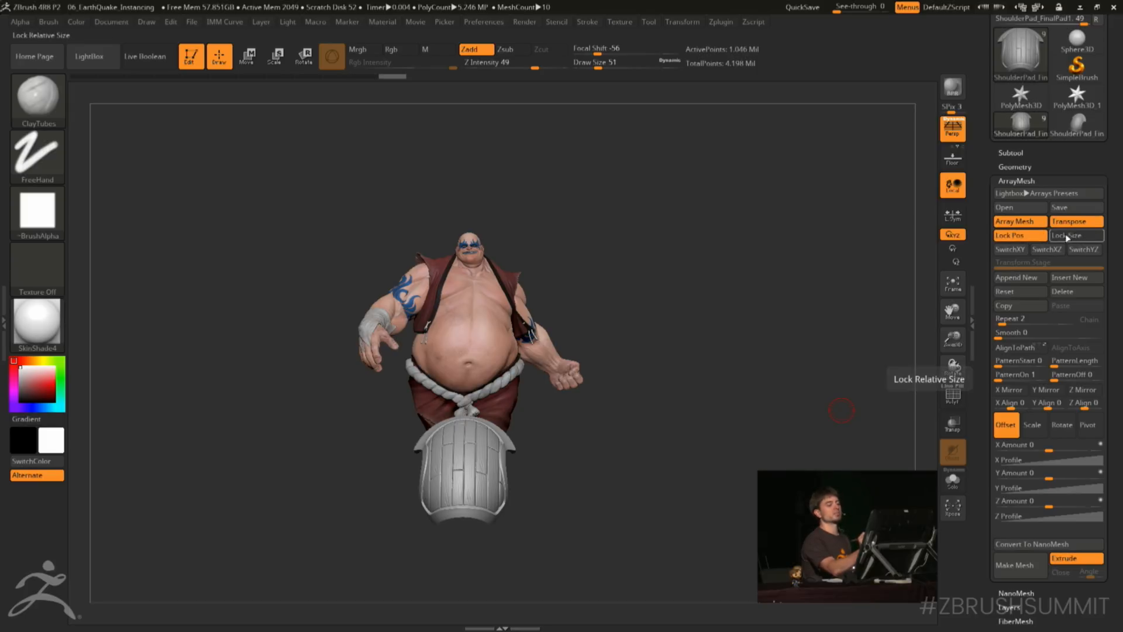
left_click(1075, 237)
Enter Move mode for the array in a side view without perspective, using the transpose line instead of the gizmo
left_click_drag(815, 421, 757, 431)
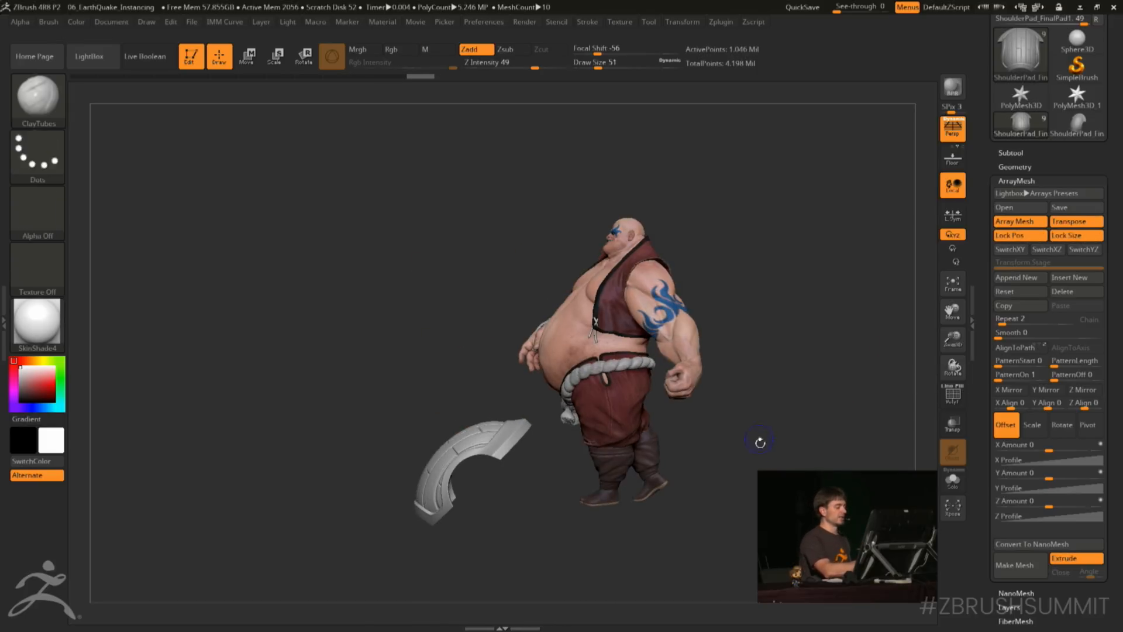
left_click(258, 60)
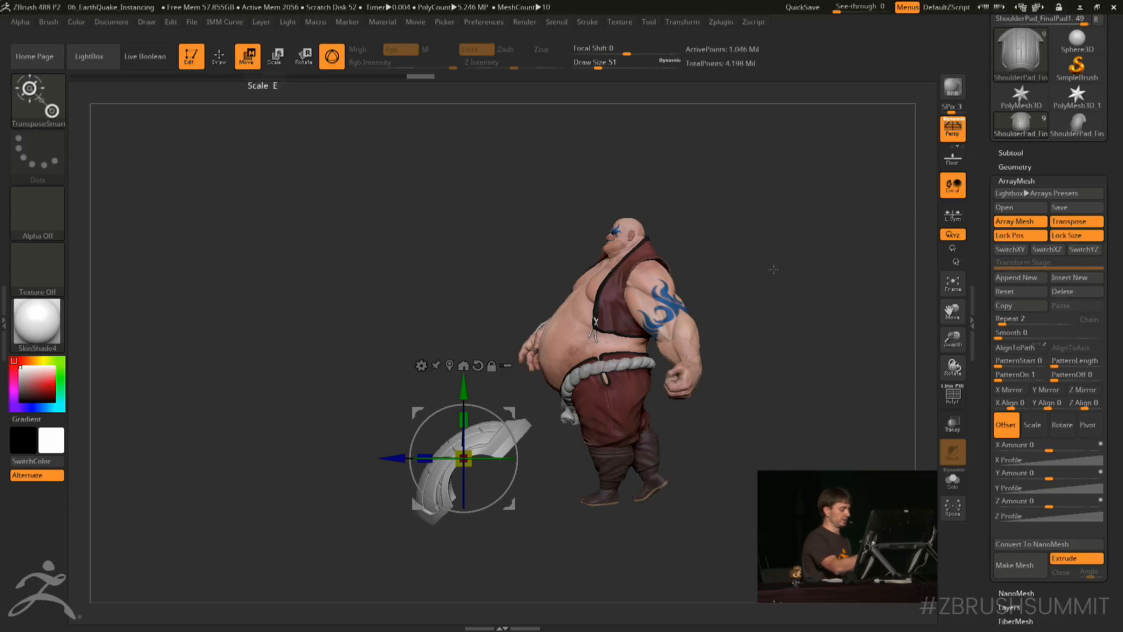
key("p")
left_click(331, 58)
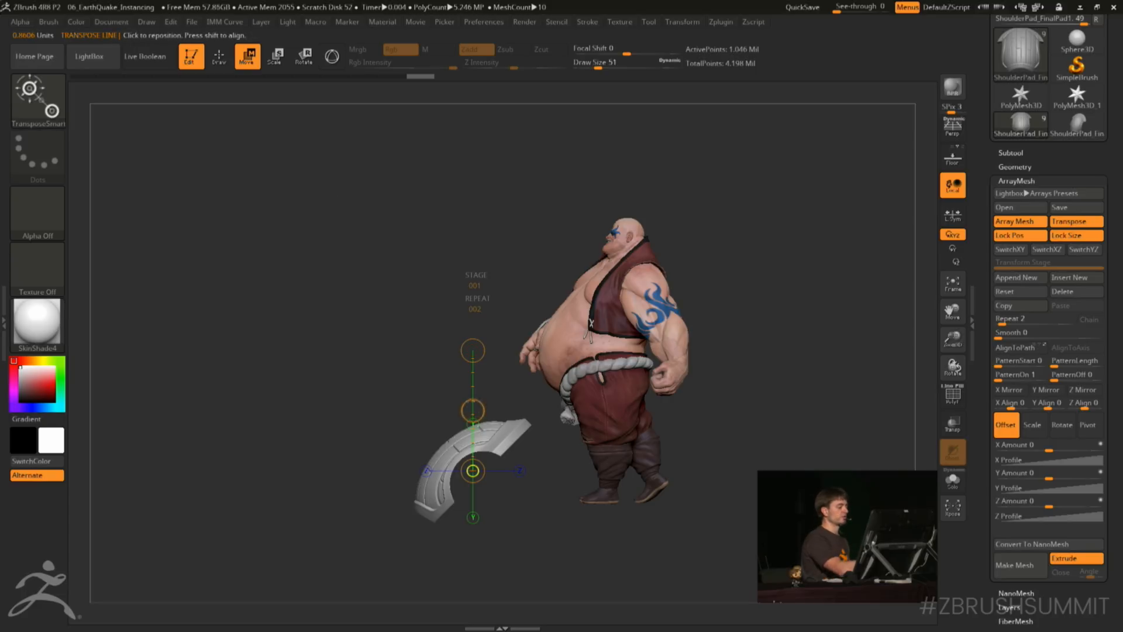
Offset the arrayed pad copy to the character's shoulder, about 2.2 in X, -3.81 in Y and 2.54 in Z
left_click_drag(473, 410, 760, 82)
left_click_drag(760, 234, 808, 241, "shift")
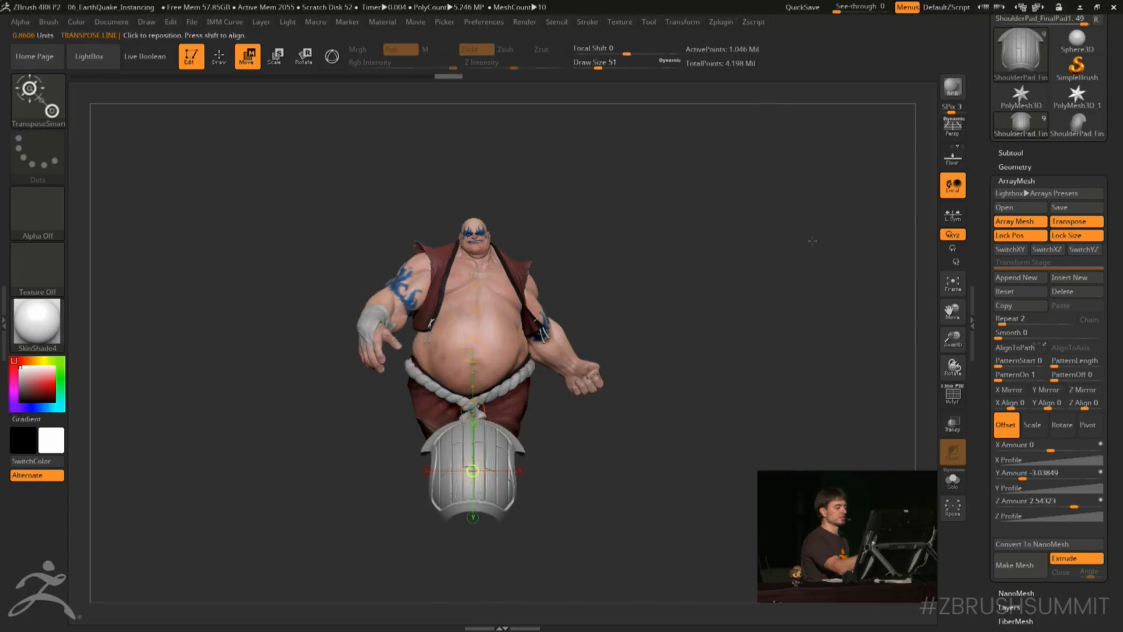
left_click(519, 470)
left_click_drag(533, 471, 657, 431)
left_click_drag(777, 345, 719, 345, "shift")
left_click(473, 422)
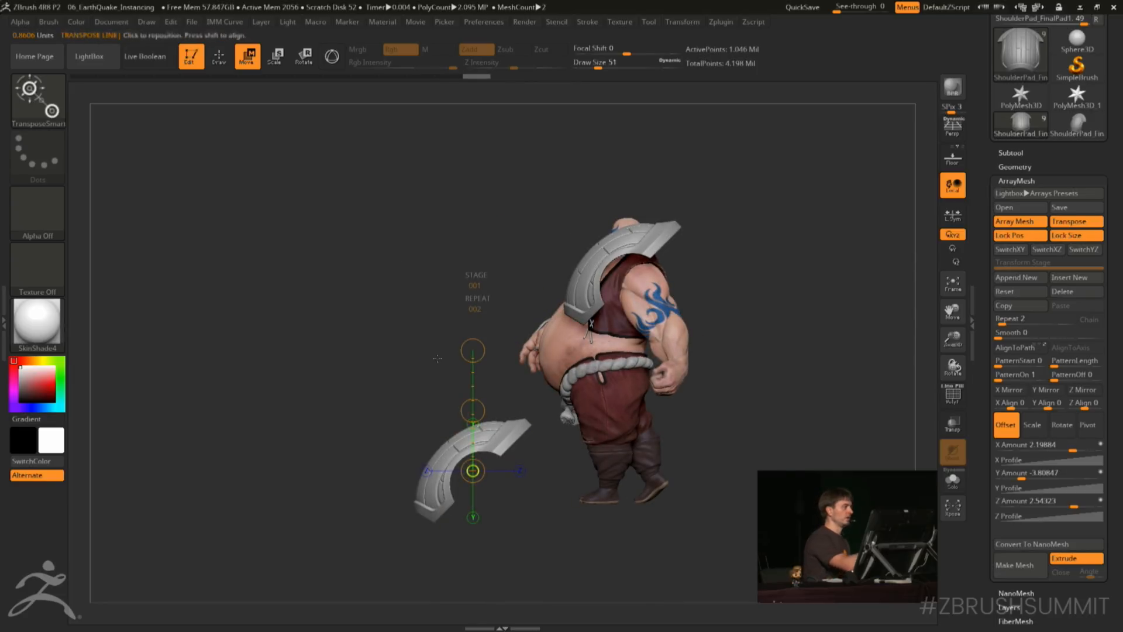
Rotate the arrayed pad copy so it faces outward from the side of the character's shoulder
left_click(304, 57)
left_click_drag(472, 351, 543, 585)
left_click_drag(573, 391, 667, 391, "shift")
Move the arrayed pad copy onto the shoulder, offset about 1.2 in X, -3.55 in Y and 3.16 in Z
key("w")
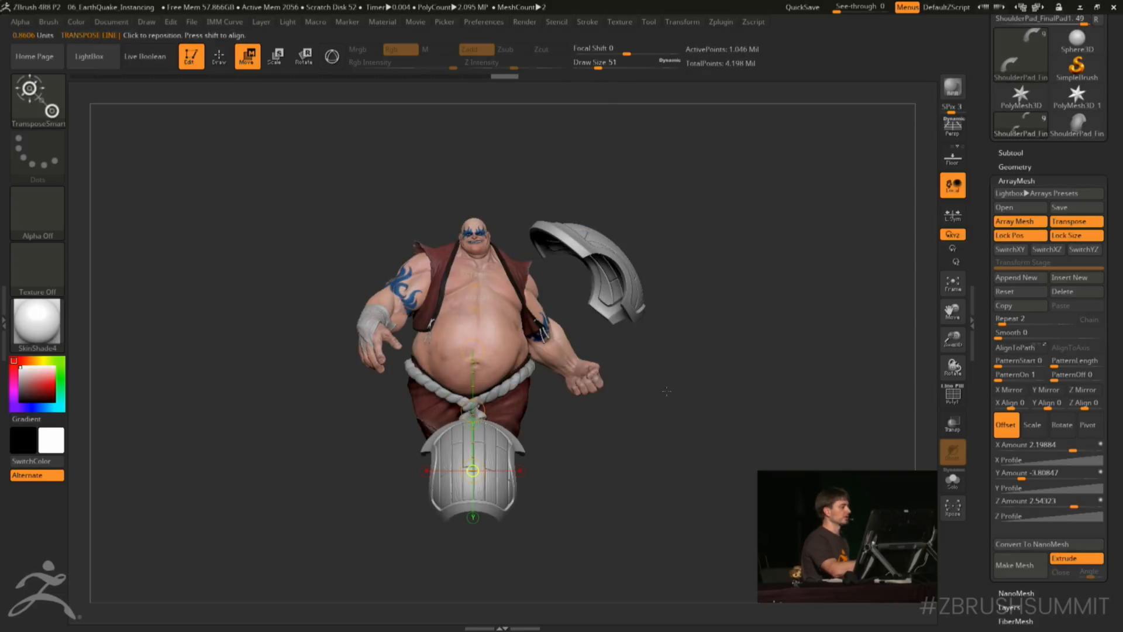
left_click(519, 470)
left_click_drag(533, 470, 412, 469)
left_click_drag(731, 369, 673, 398, "shift")
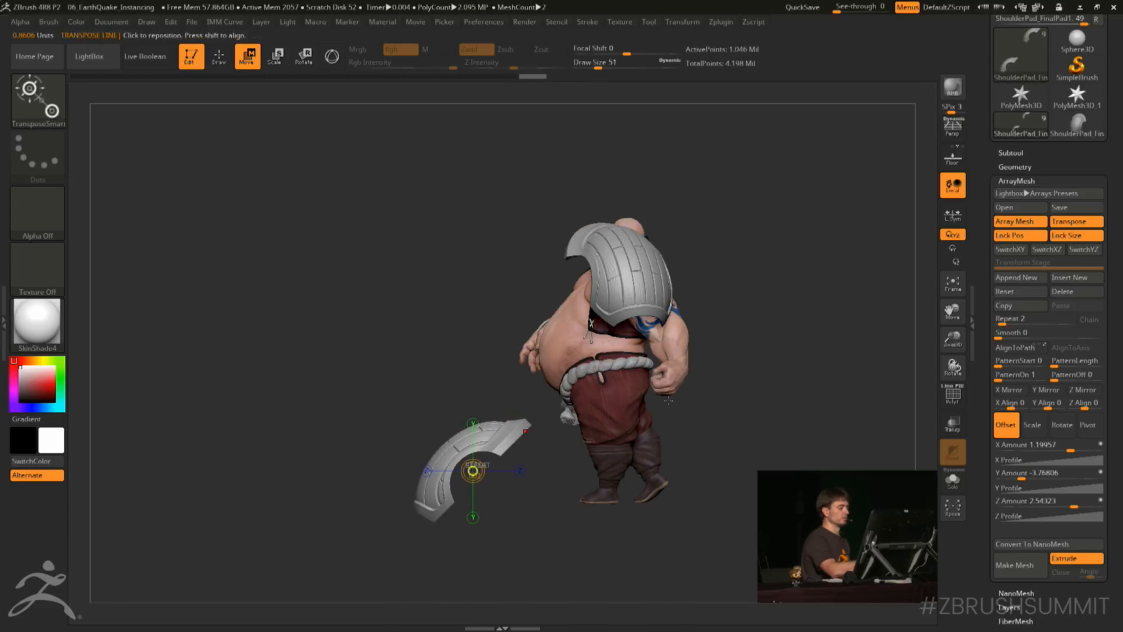
mouse_move(473, 470)
left_mouse_down()
mouse_move(593, 471)
mouse_move(607, 495)
left_mouse_up()
left_click_drag(643, 374, 710, 373, "shift")
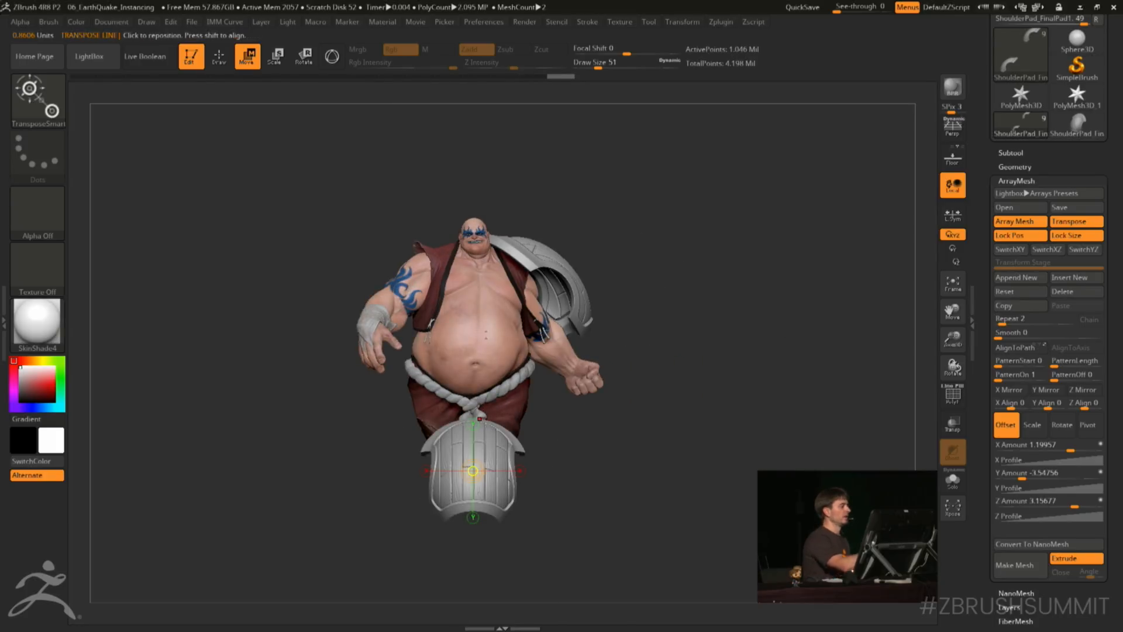
Fine-tune the fit of the pad copy on the shoulder with the gizmo and return to Draw mode
left_click(332, 57)
left_click_drag(743, 289, 649, 290, "shift")
mouse_move(513, 422)
left_mouse_down()
mouse_move(498, 462)
mouse_move(515, 422)
left_mouse_up()
left_click_drag(476, 459, 474, 459)
left_click_drag(772, 296, 824, 296, "shift")
left_click_drag(405, 461, 406, 460)
left_click_drag(472, 391, 472, 393)
mouse_move(742, 309)
left_mouse_down()
mouse_move(819, 300)
mouse_move(794, 288)
left_mouse_up()
left_click(219, 56)
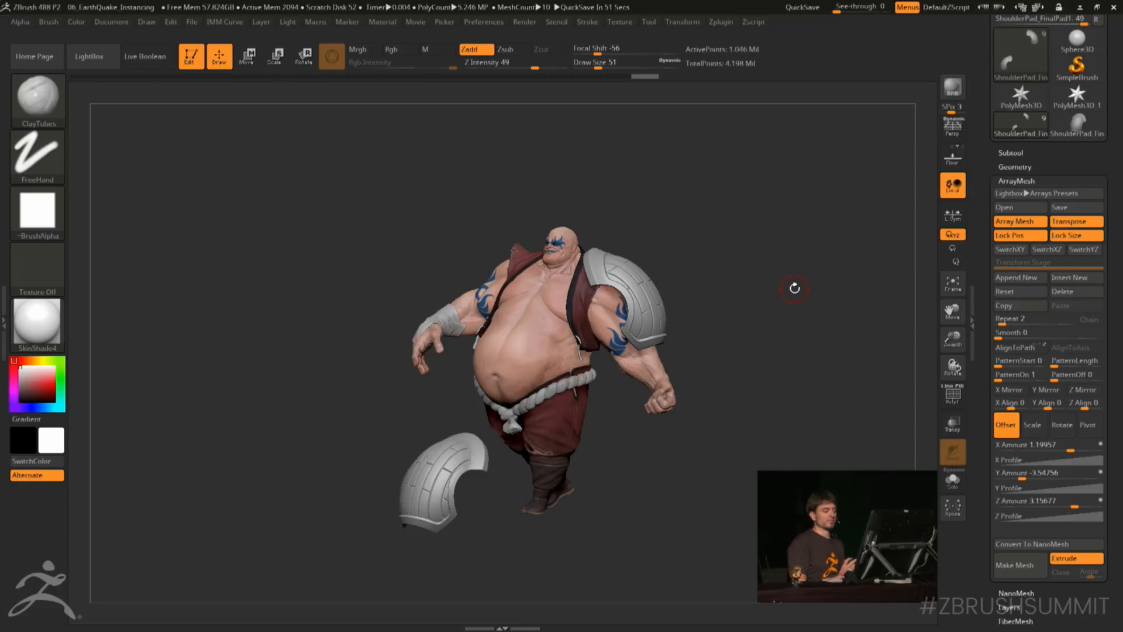
Test ClayTubes strokes on the original shoulder pad in front of the character
left_click_drag(794, 288, 708, 363)
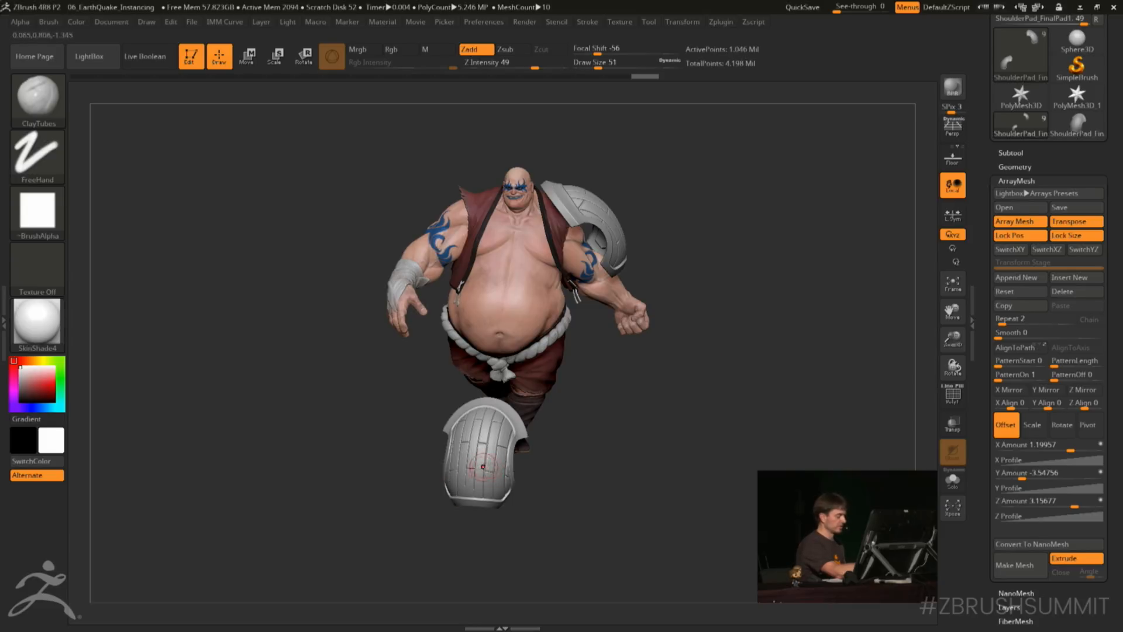
left_click_drag(412, 459, 446, 453)
left_click_drag(460, 452, 475, 468)
left_click_drag(778, 404, 810, 412)
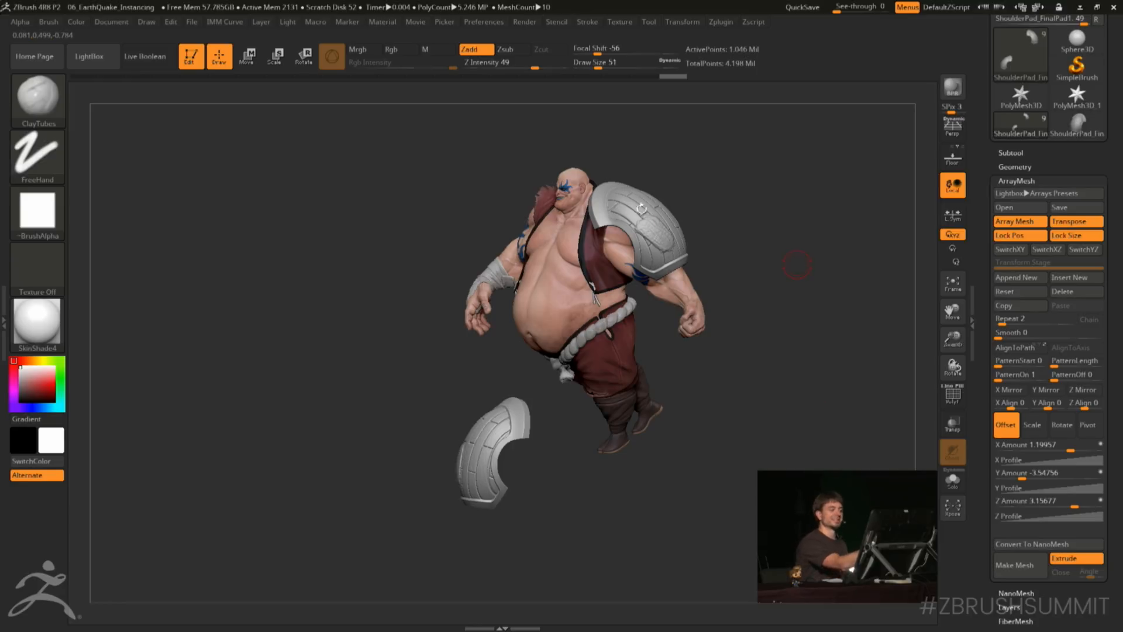
left_click_drag(794, 368, 799, 363, "shift")
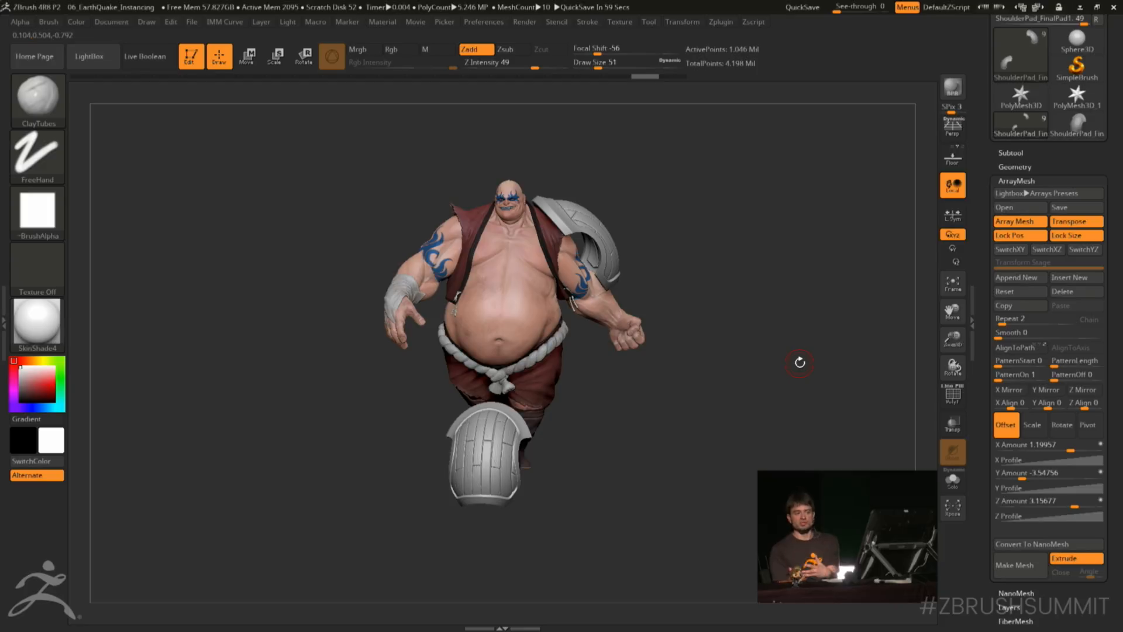
Choose the IMM_MetalPart insert brush for the shoulder pad and frame the original pad closely
left_click(37, 96)
left_click(895, 360)
left_click_drag(704, 424, 554, 434)
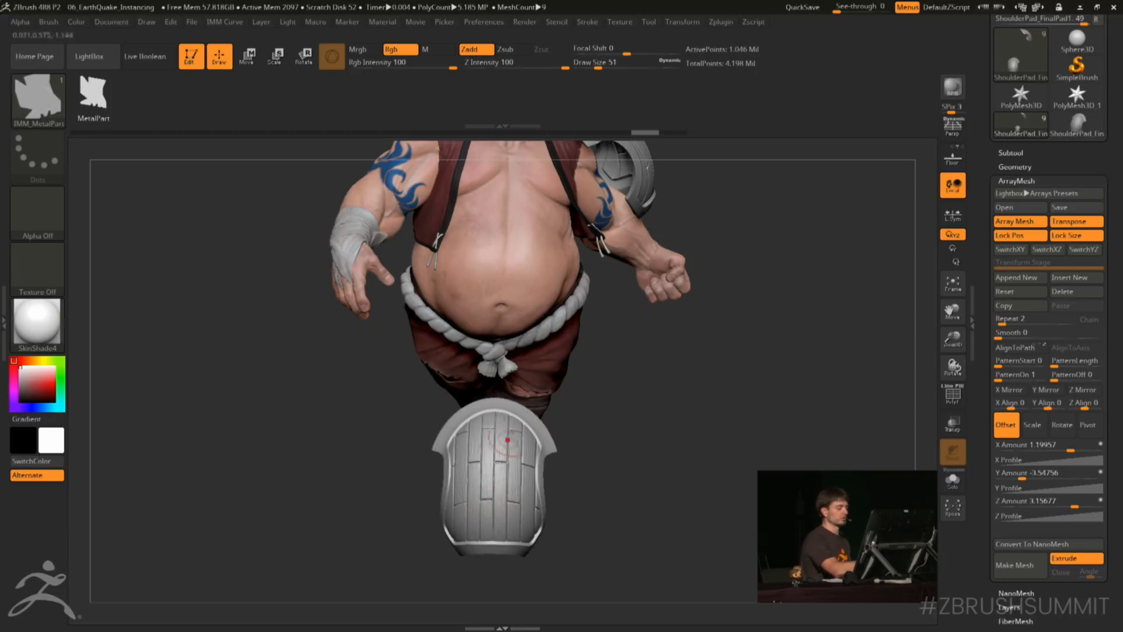
left_click_drag(631, 409, 584, 401)
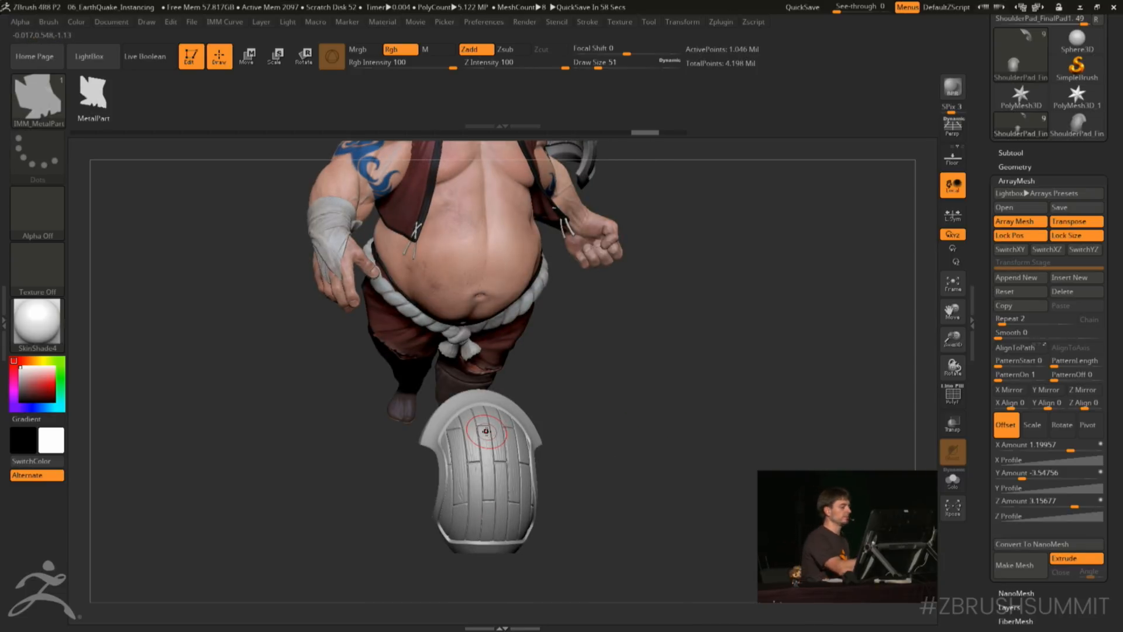
Insert three metal parts in a row down the planks of the original pad
left_click_drag(584, 444, 608, 442)
left_click_drag(483, 434, 492, 426)
left_click_drag(492, 475, 493, 520)
left_click_drag(790, 246, 784, 406)
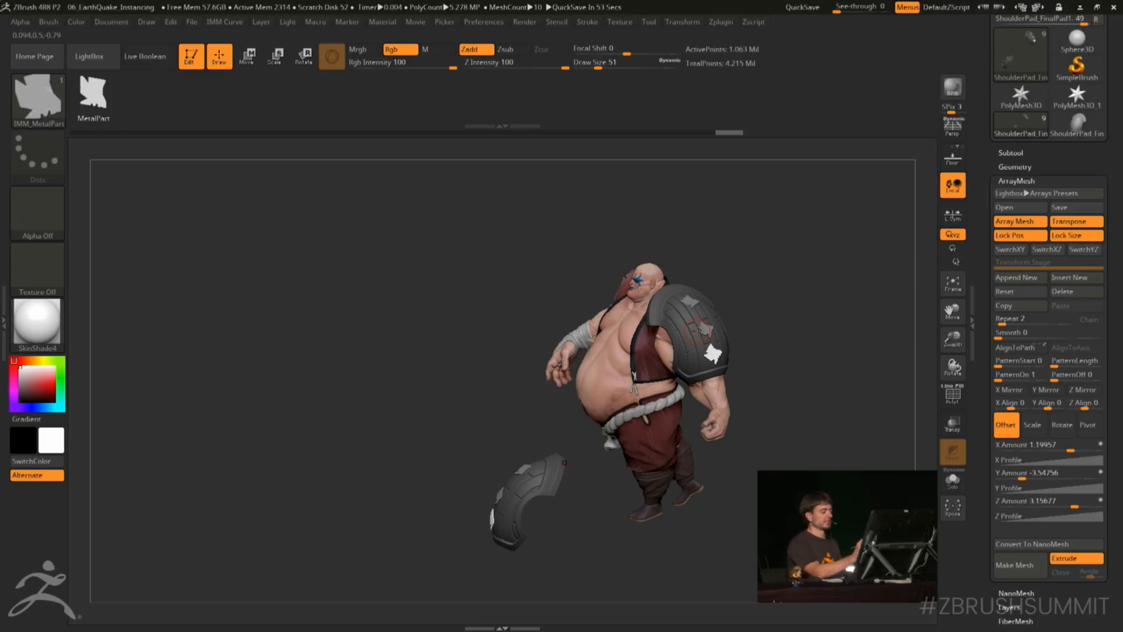
Try a single metal part on the middle planks of the original pad and undo the insertion
mouse_move(784, 321)
left_mouse_down("shift")
mouse_move(769, 424)
mouse_move(769, 328)
left_mouse_up("shift")
left_click_drag(769, 328, 644, 354)
mouse_move(720, 330)
left_mouse_down("alt")
mouse_move(734, 334)
mouse_move(717, 361)
mouse_move(761, 334)
mouse_move(752, 338)
mouse_move(766, 317)
mouse_move(721, 325)
left_mouse_up("alt")
left_click_drag(557, 391, 588, 413)
left_click_drag(806, 398, 814, 376)
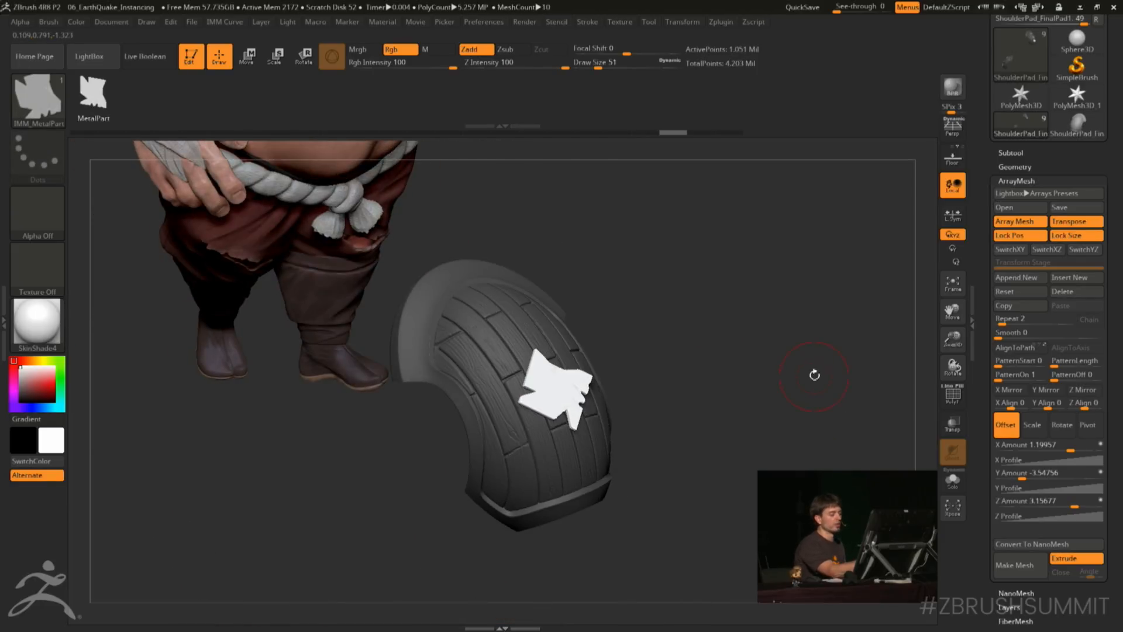
key("ctrl+z")
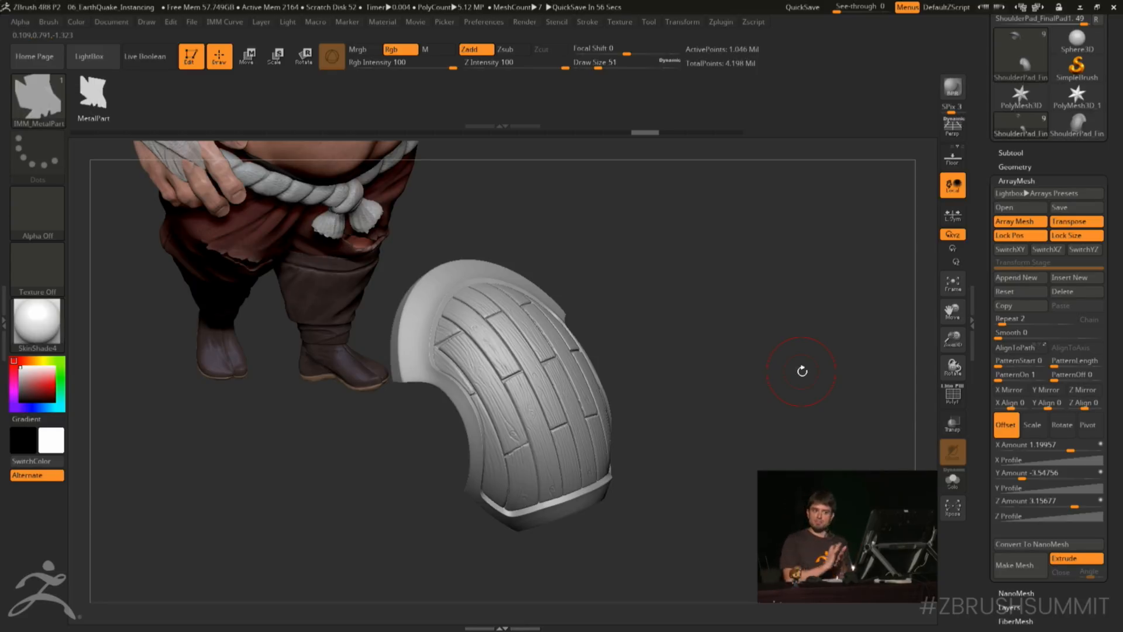
Raise the IMM_MetalPart brush's Projection Strength so inserted parts conform to the surface beneath
left_click(49, 22)
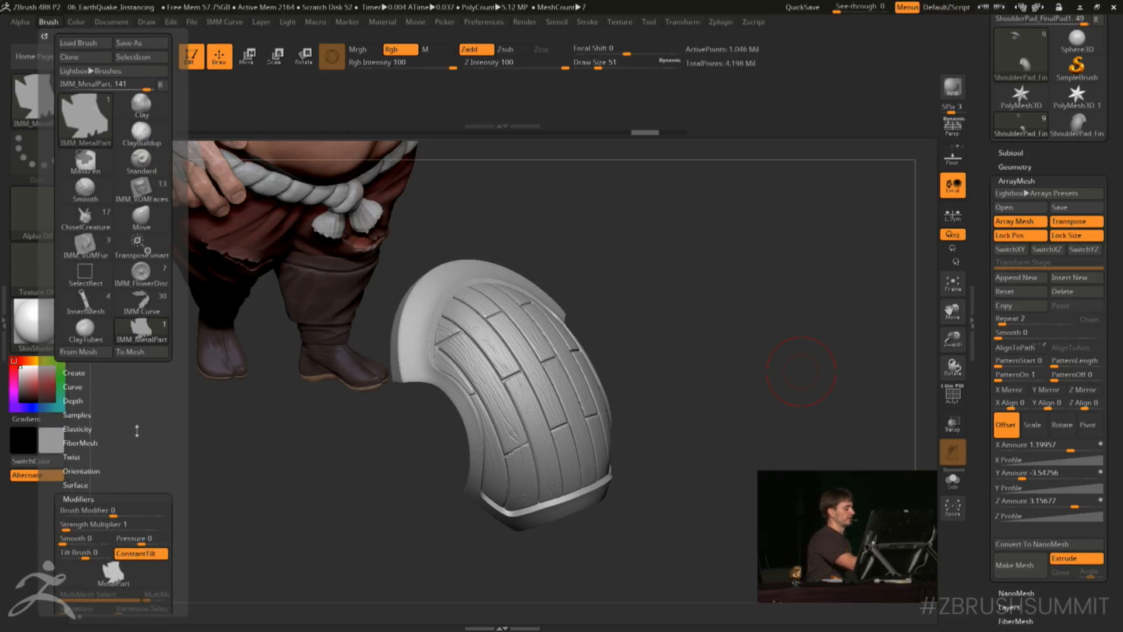
left_click(113, 496)
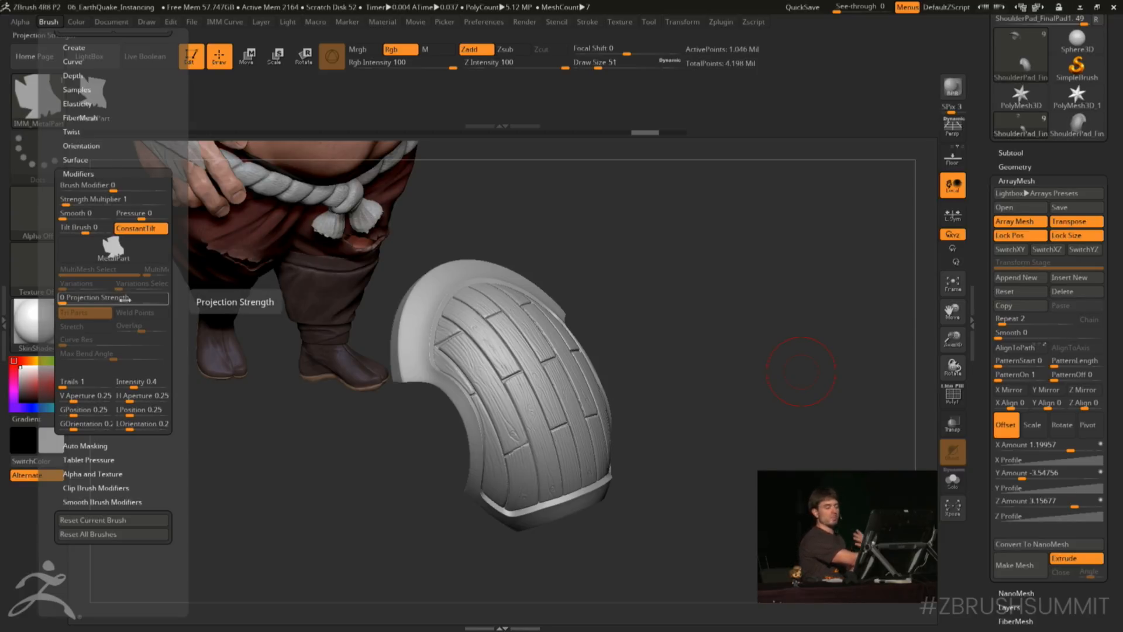
left_click_drag(108, 298, 126, 299)
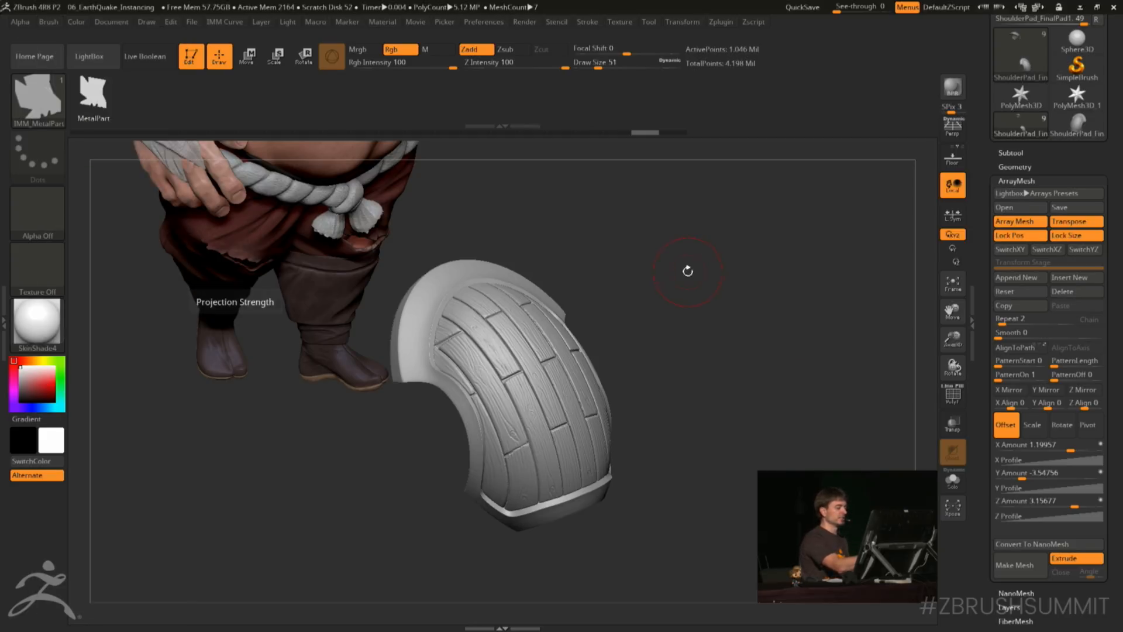
Insert three surface-projected metal parts in a row down the planks of the original pad
left_click_drag(690, 271, 673, 321)
left_click_drag(512, 313, 529, 287)
mouse_move(697, 353)
left_mouse_down()
mouse_move(554, 386)
mouse_move(570, 374)
left_mouse_up()
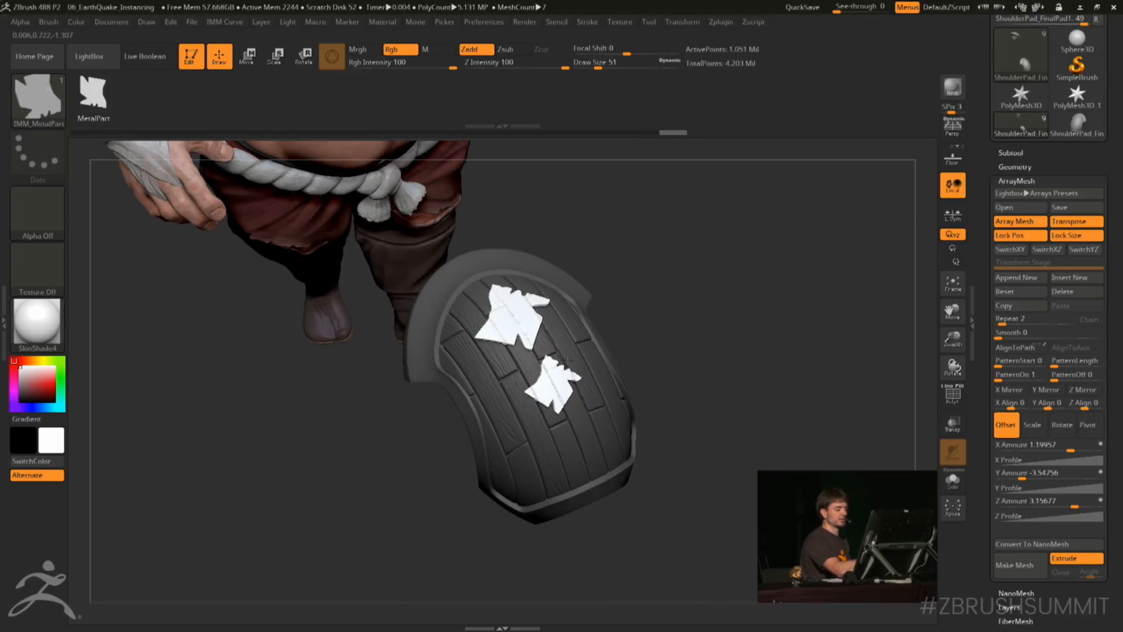
left_click_drag(678, 359, 589, 443)
left_click_drag(582, 448, 585, 450)
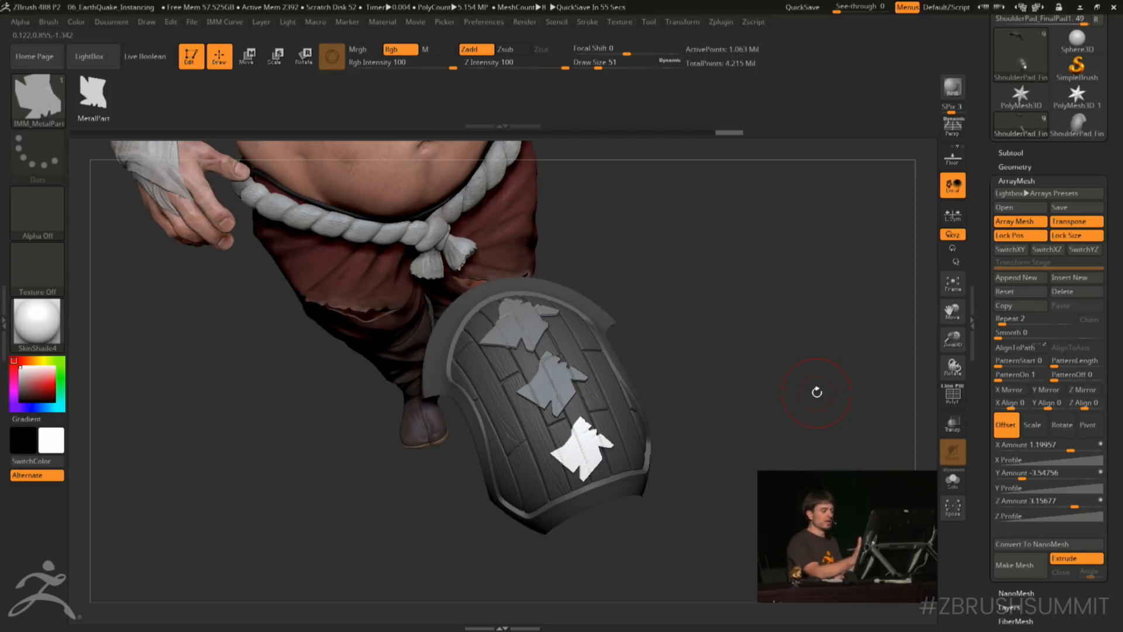
Clear the mask on the shoulder pad and isolate the three metal parts
left_click_drag(754, 359, 704, 356)
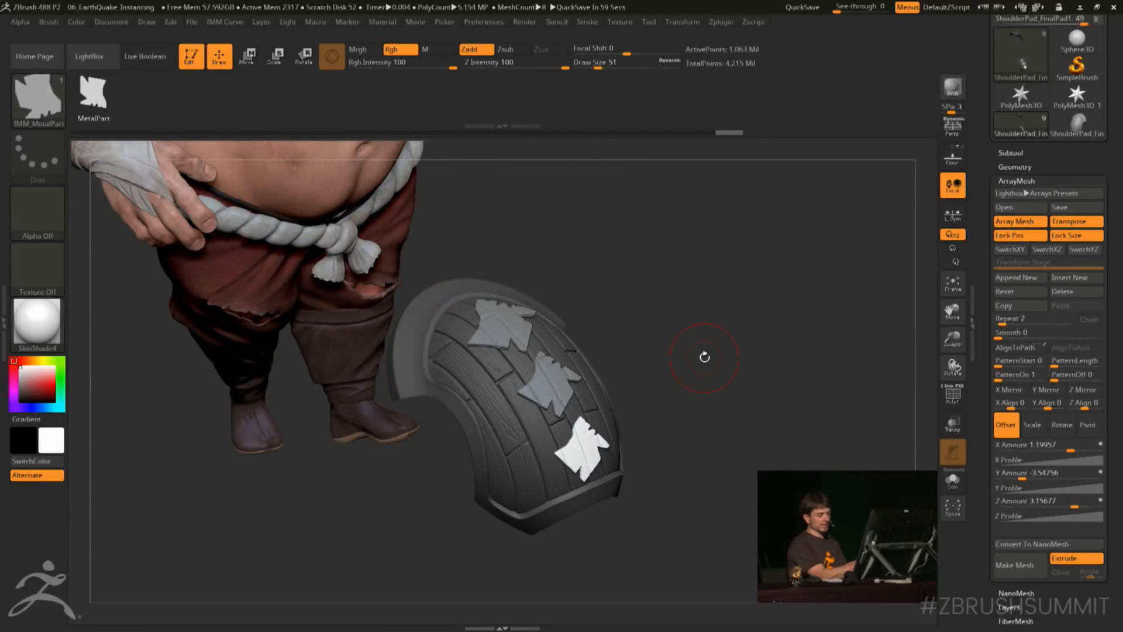
left_click_drag(704, 357, 647, 439)
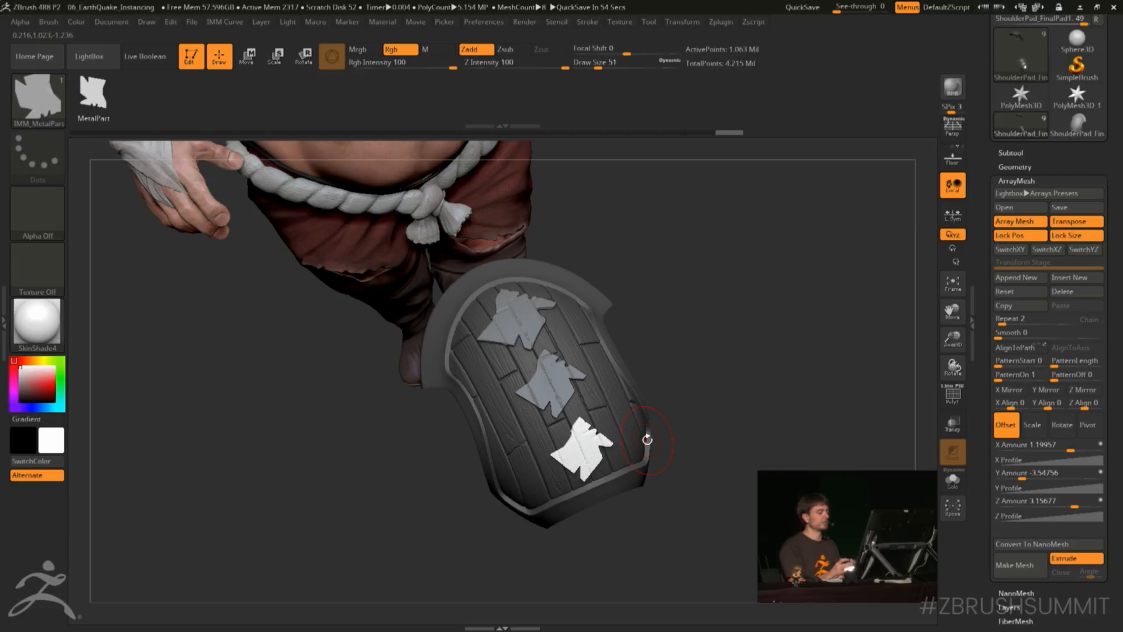
mouse_move(730, 349)
left_mouse_down("ctrl")
mouse_move(729, 433)
mouse_move(738, 406)
left_mouse_up("ctrl")
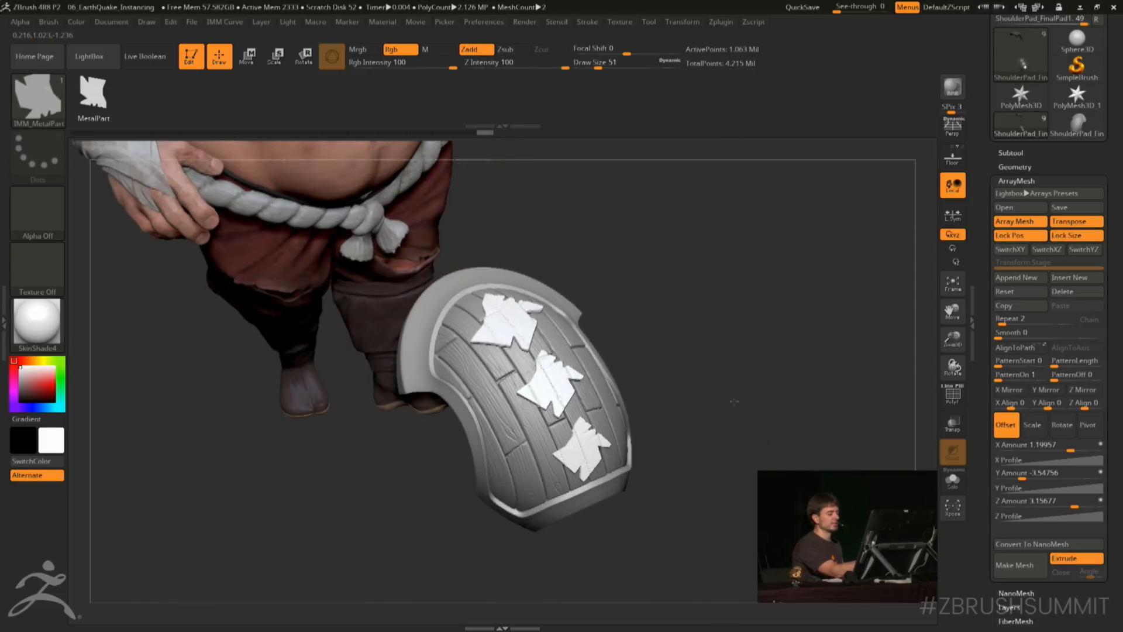
left_click(553, 393, "ctrl+shift")
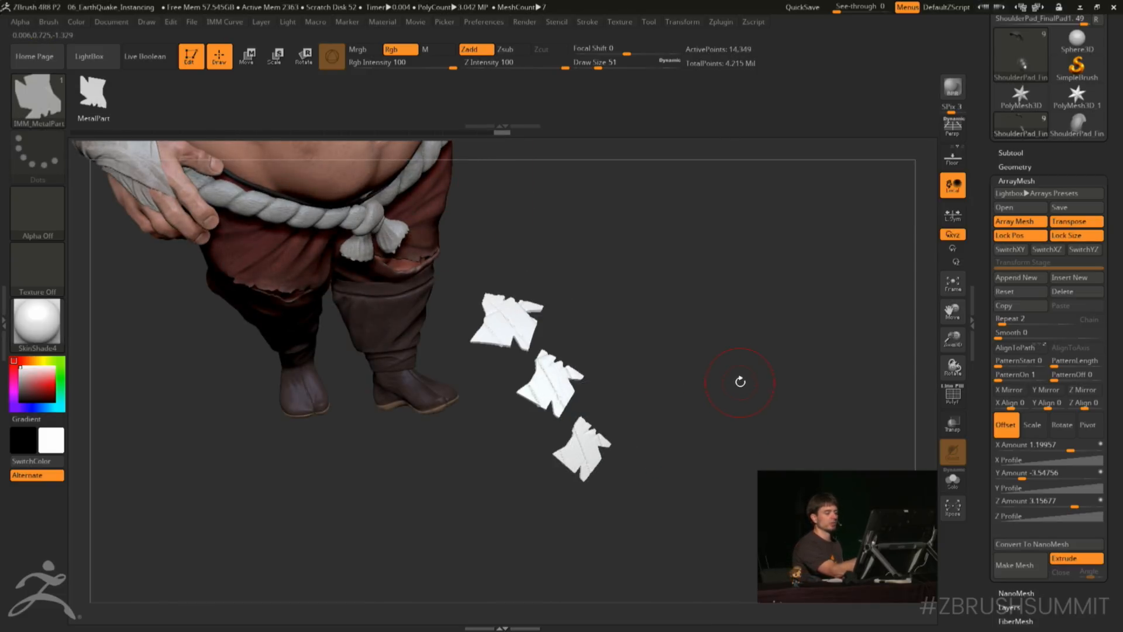
Smooth the isolated metal parts with a Deformation polish and unhide the rest of the pad
scroll(1035, 397, "down", 5)
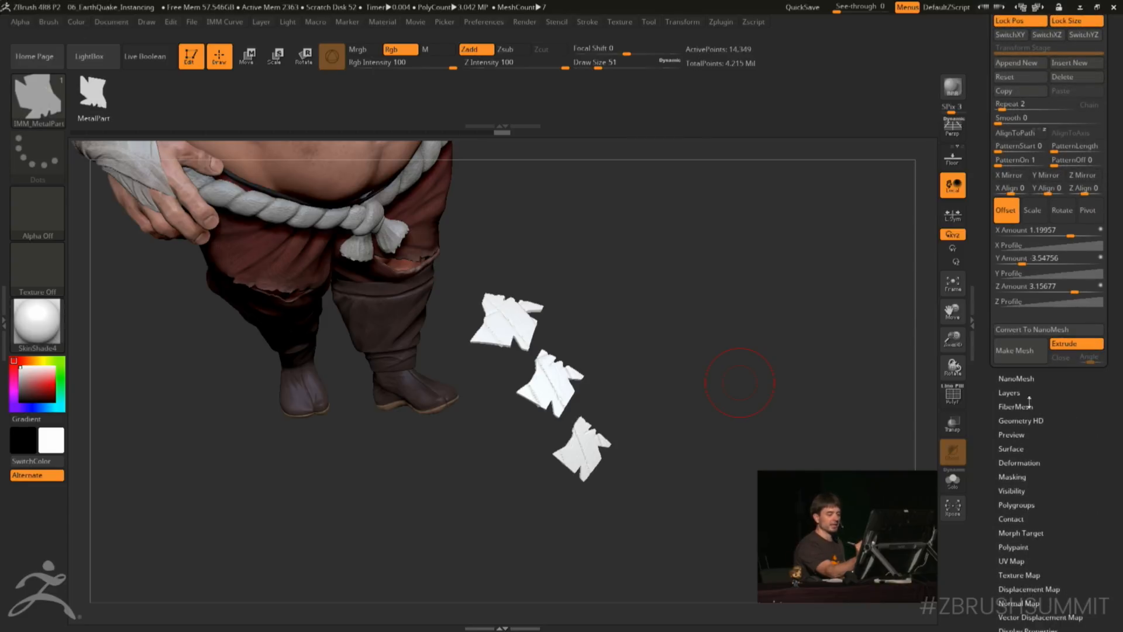
left_click(1020, 462)
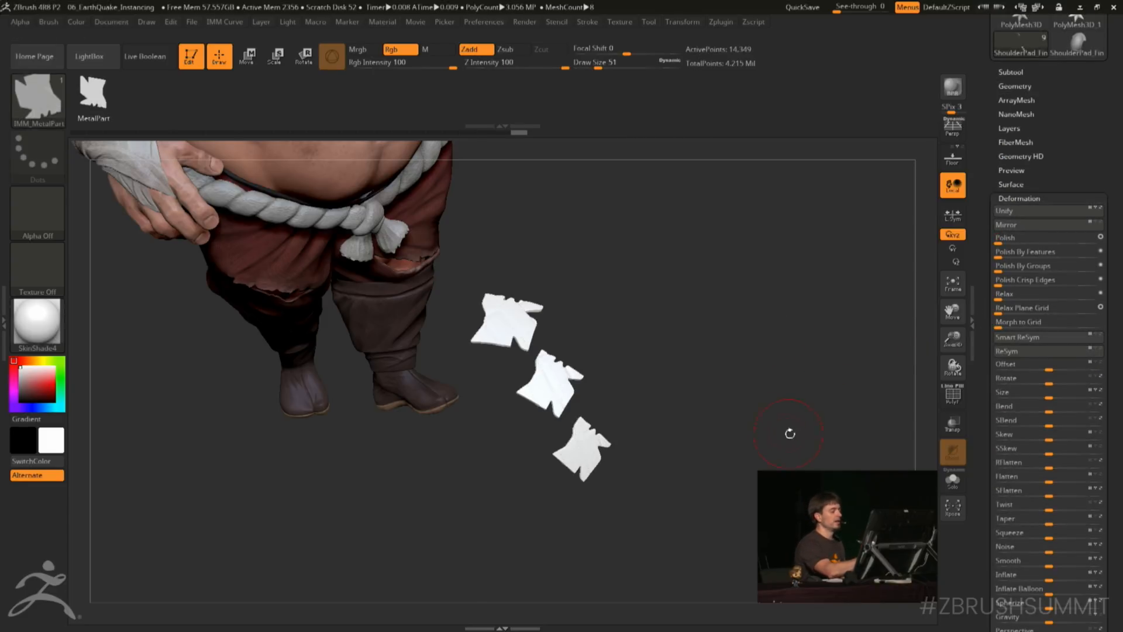
left_click(797, 405, "ctrl+shift")
Convert the shoulder pad's Array Mesh to a NanoMesh
left_click_drag(832, 423, 837, 364)
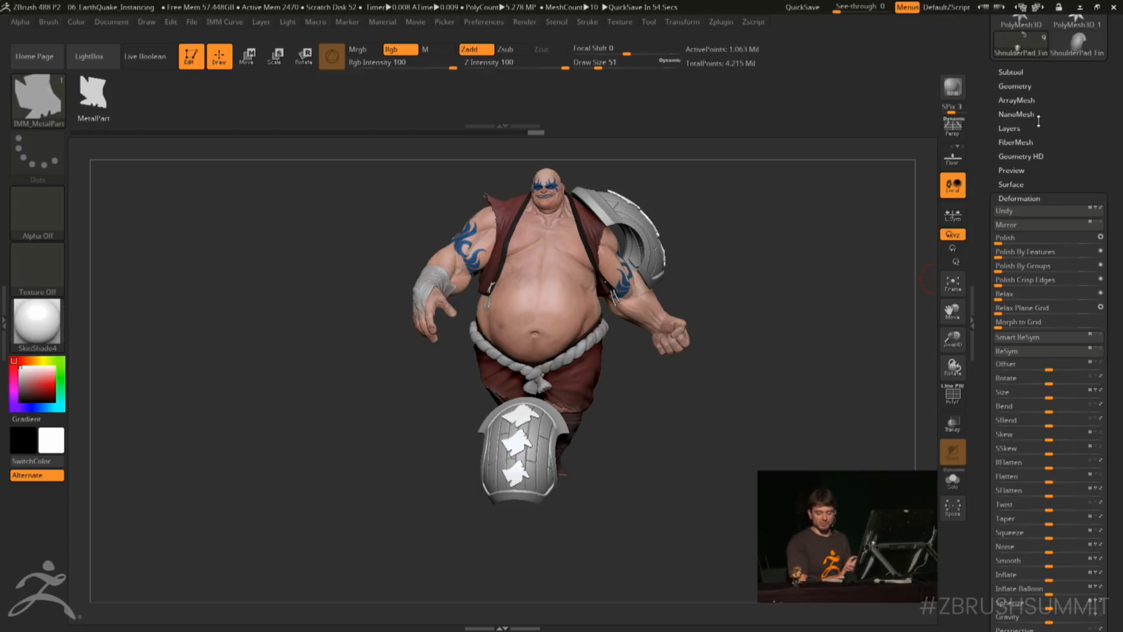
left_click_drag(812, 253, 754, 300)
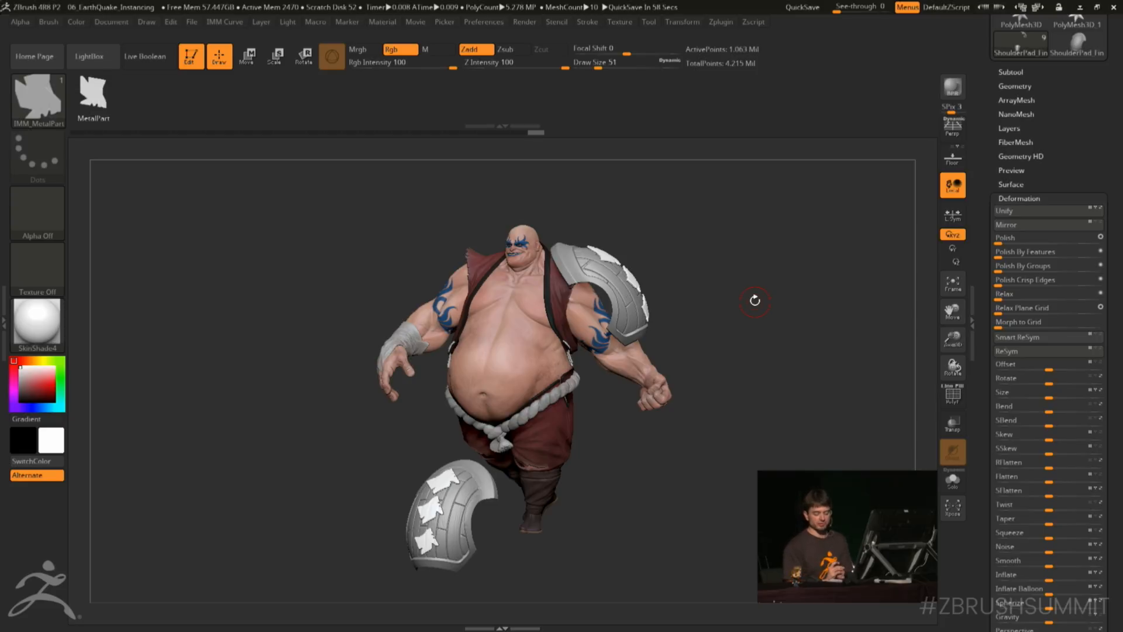
left_click(1069, 100)
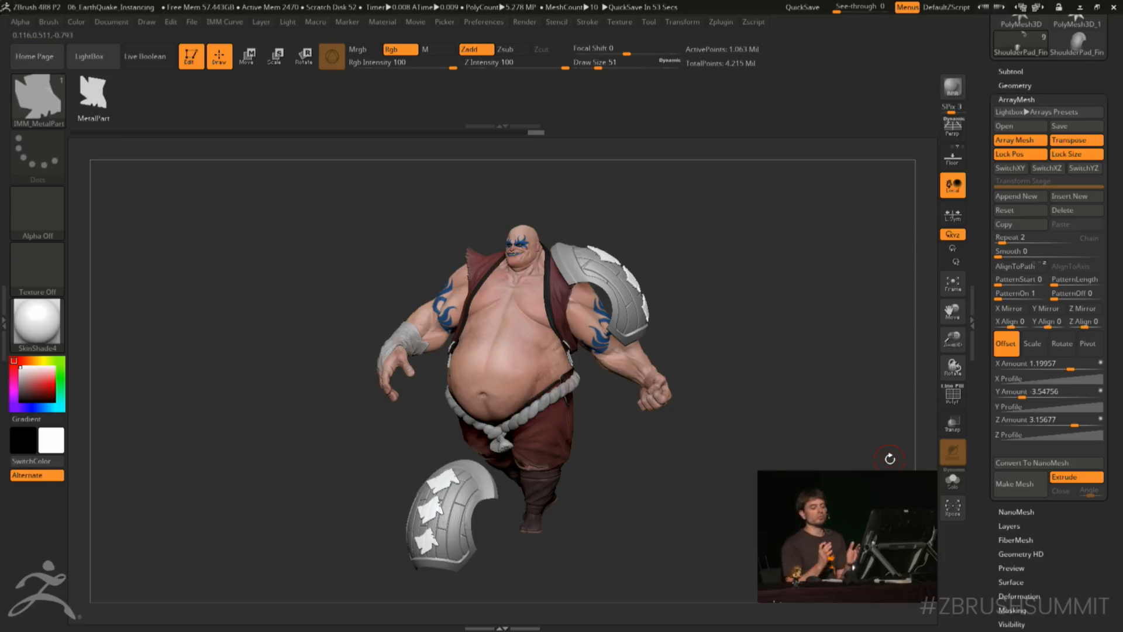
left_click(1032, 463)
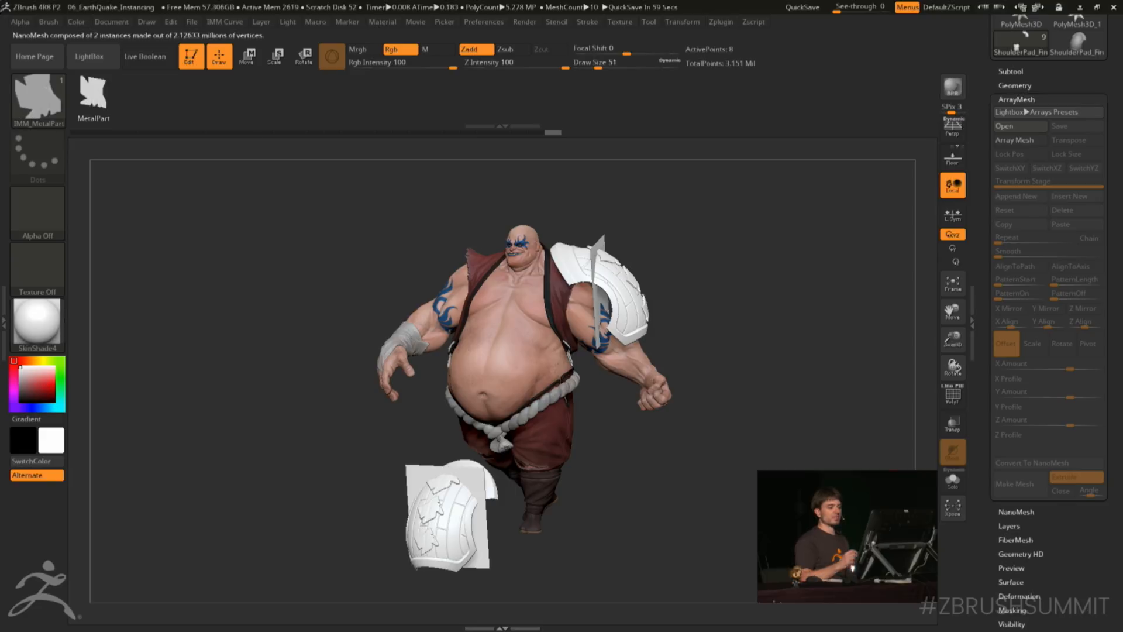
Open the subtool list and turn on PolyFrame to show the NanoMesh placement planes
left_click(1010, 71)
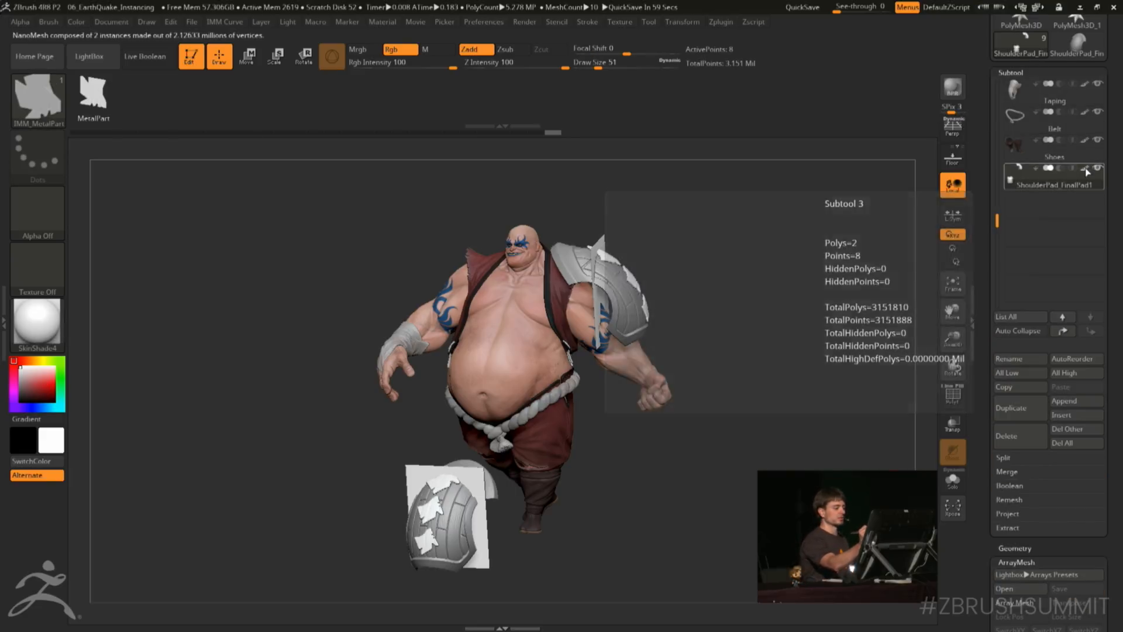
left_click_drag(802, 263, 802, 321)
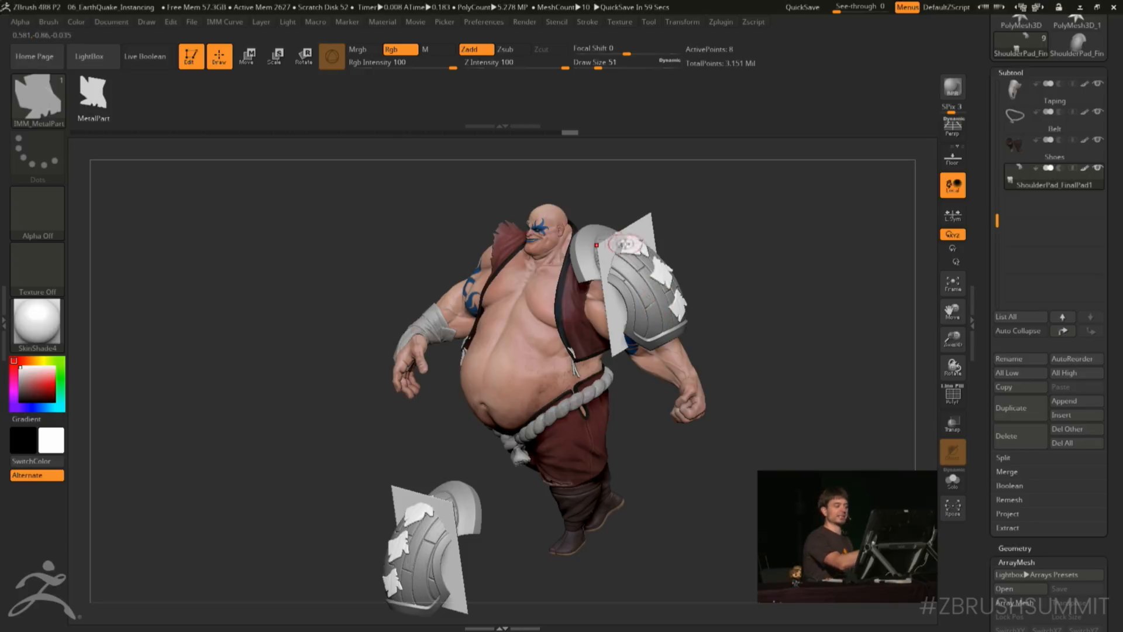
left_click(952, 394)
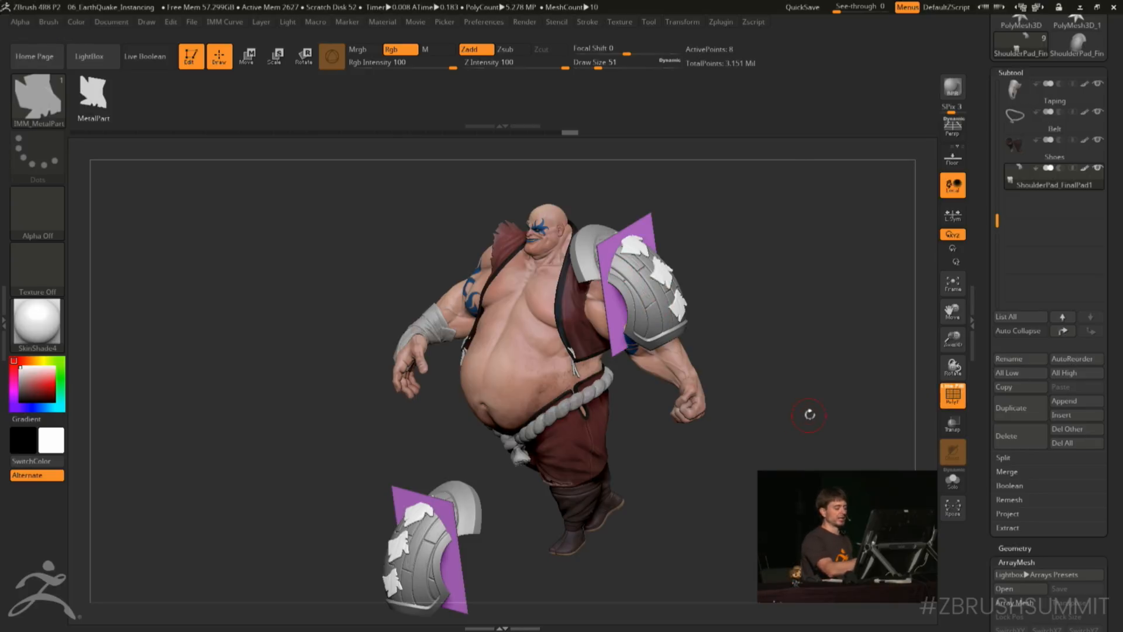
left_click_drag(809, 414, 811, 385, "alt")
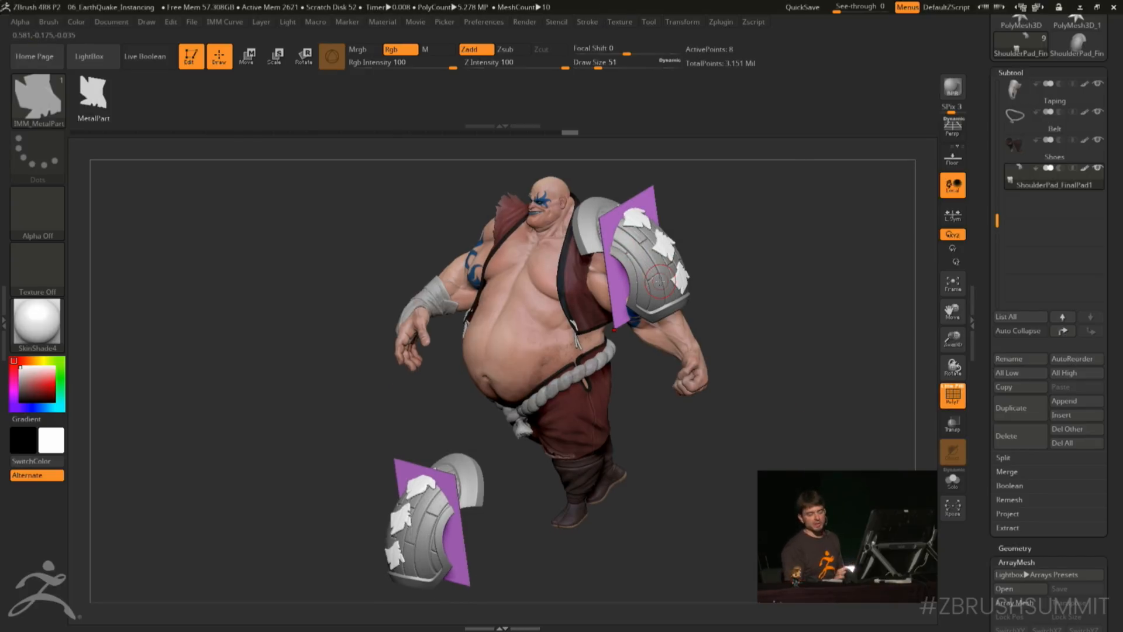
left_click_drag(763, 308, 640, 290)
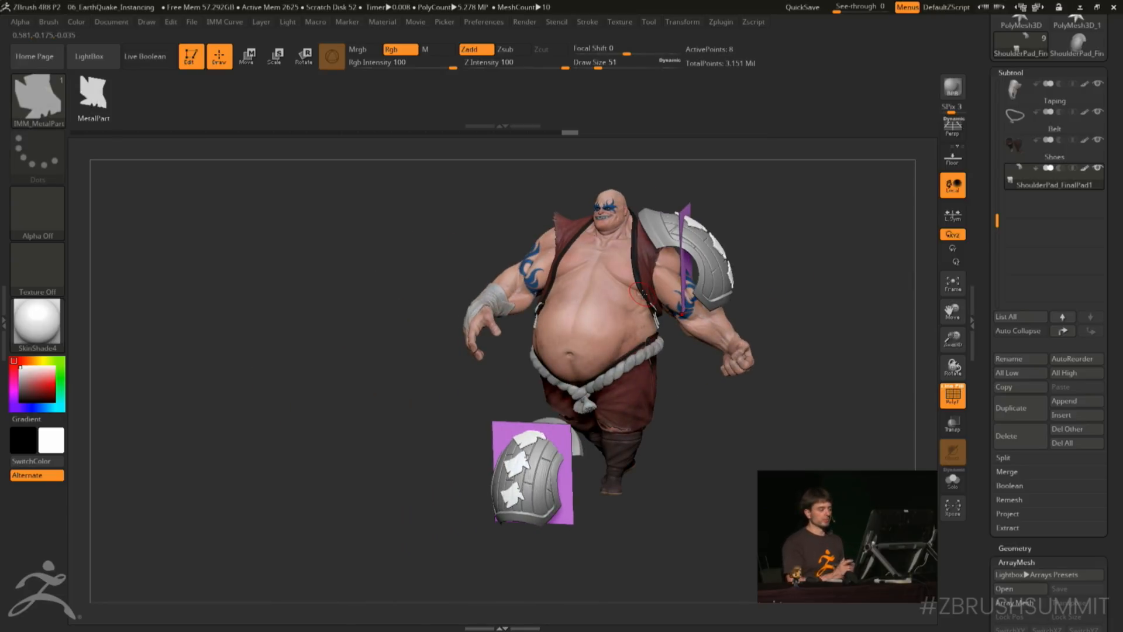
Mask the front pad's NanoMesh plane, leaving the shoulder plane unmasked, and centre the Move gizmo on the shoulder plane
left_click_drag(801, 177, 612, 368, "ctrl")
left_click_drag(850, 364, 793, 357)
left_click(870, 340, "ctrl")
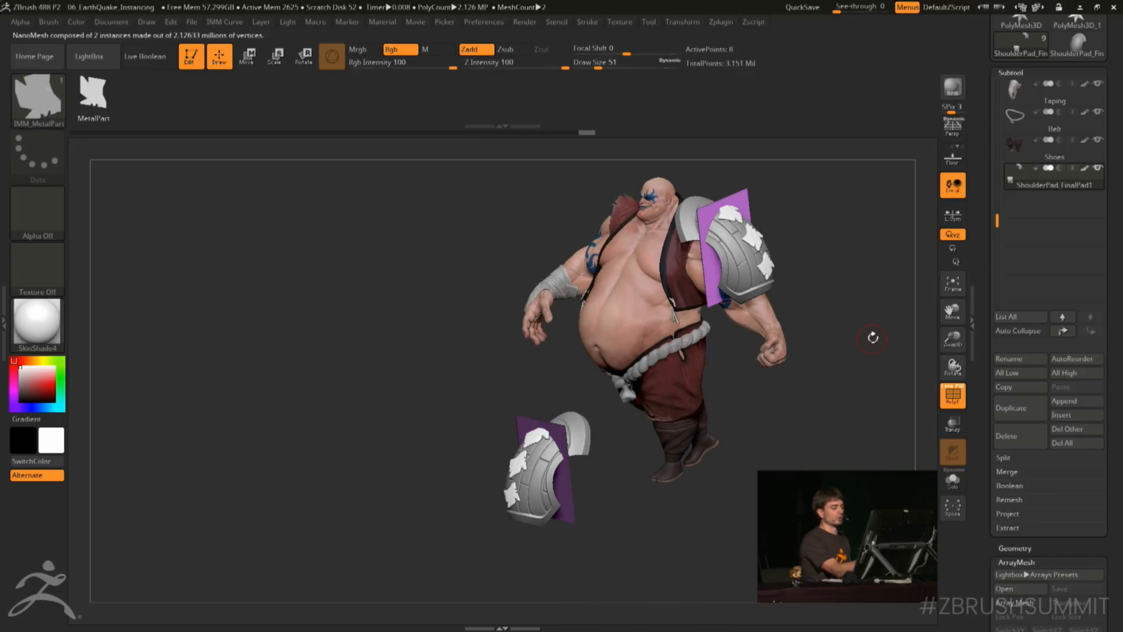
left_click_drag(871, 340, 831, 359, "alt")
key("w")
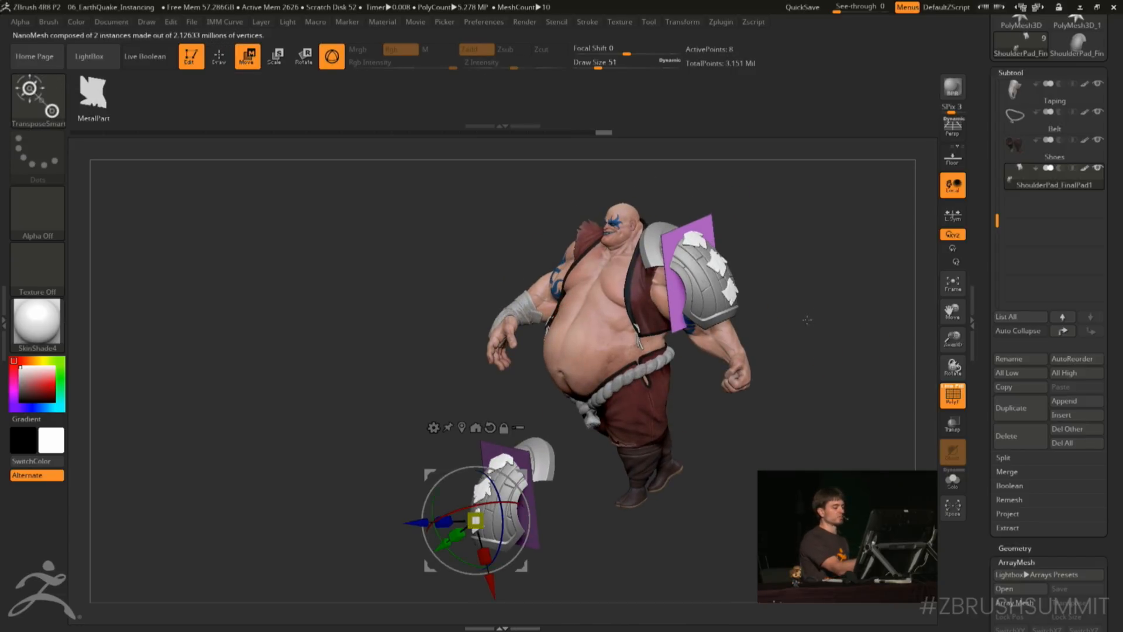
left_click(461, 428)
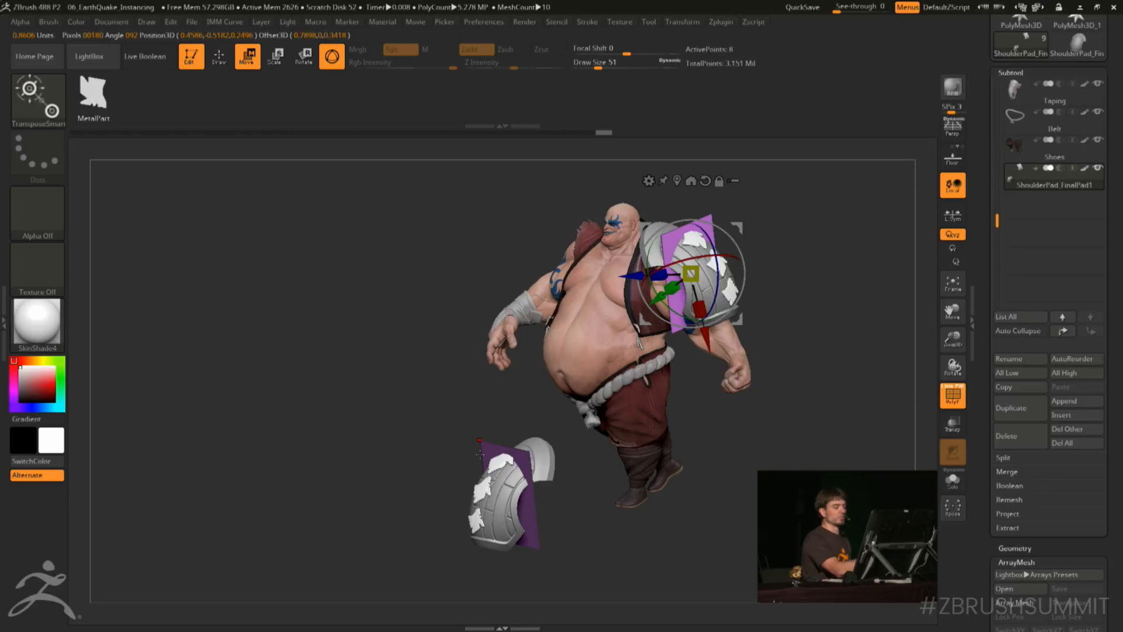
left_click_drag(478, 456, 608, 391, "shift")
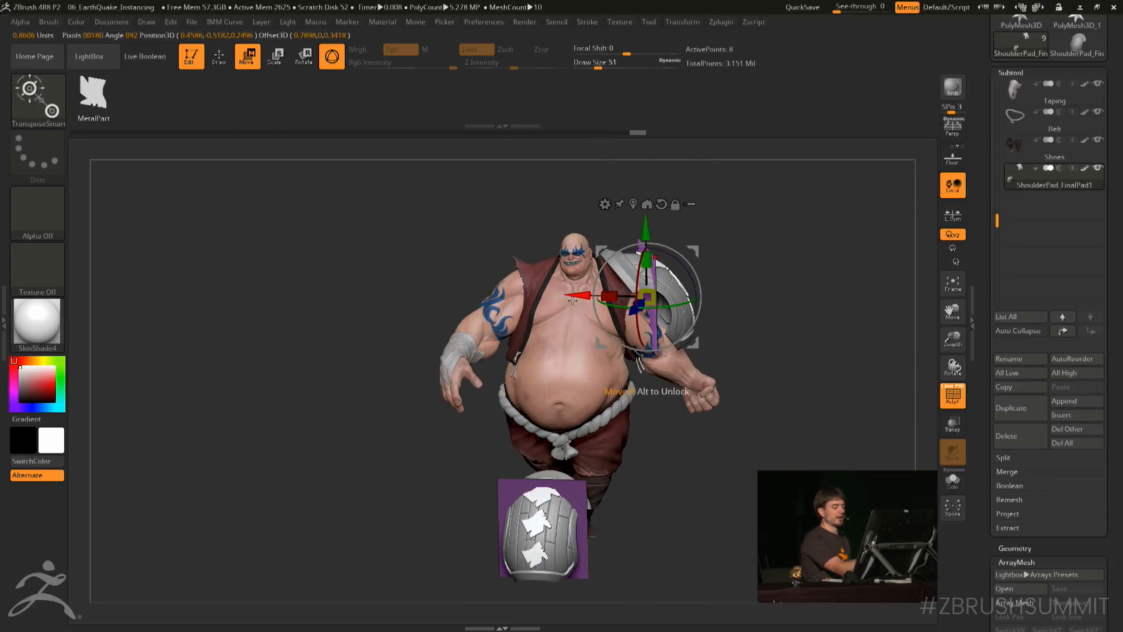
left_click_drag(799, 287, 755, 293)
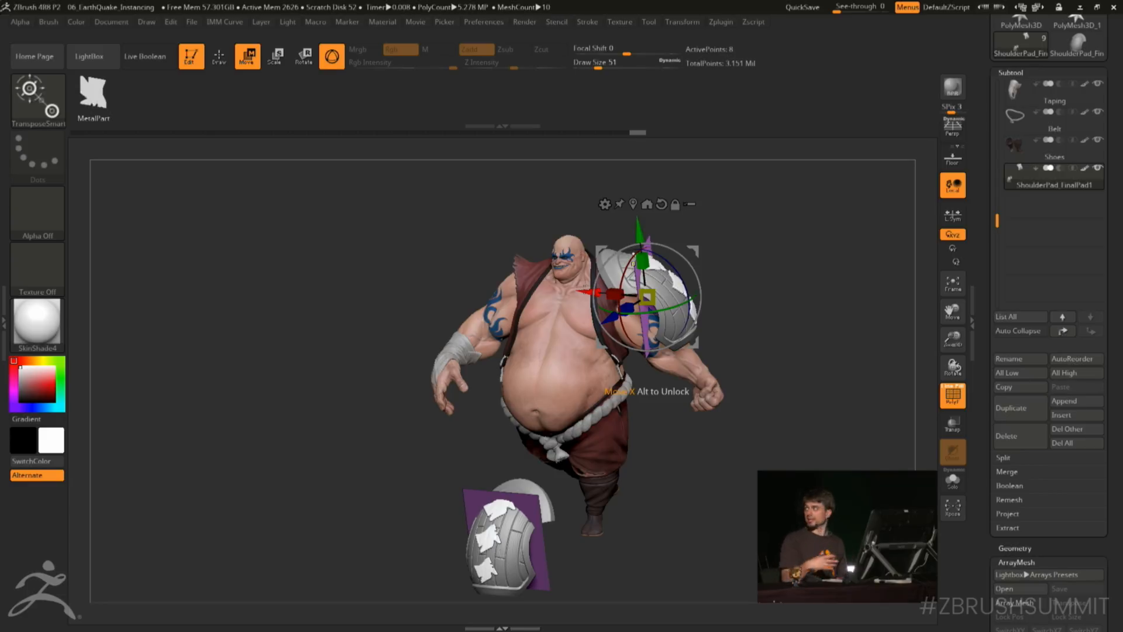
left_click_drag(580, 292, 510, 296, "ctrl")
key("ctrl+z")
key("ctrl+z")
Duplicate the shoulder pad's NanoMesh plane across to the opposite shoulder along X and rotate the copy to face outward
left_click_drag(584, 294, 375, 302, "ctrl")
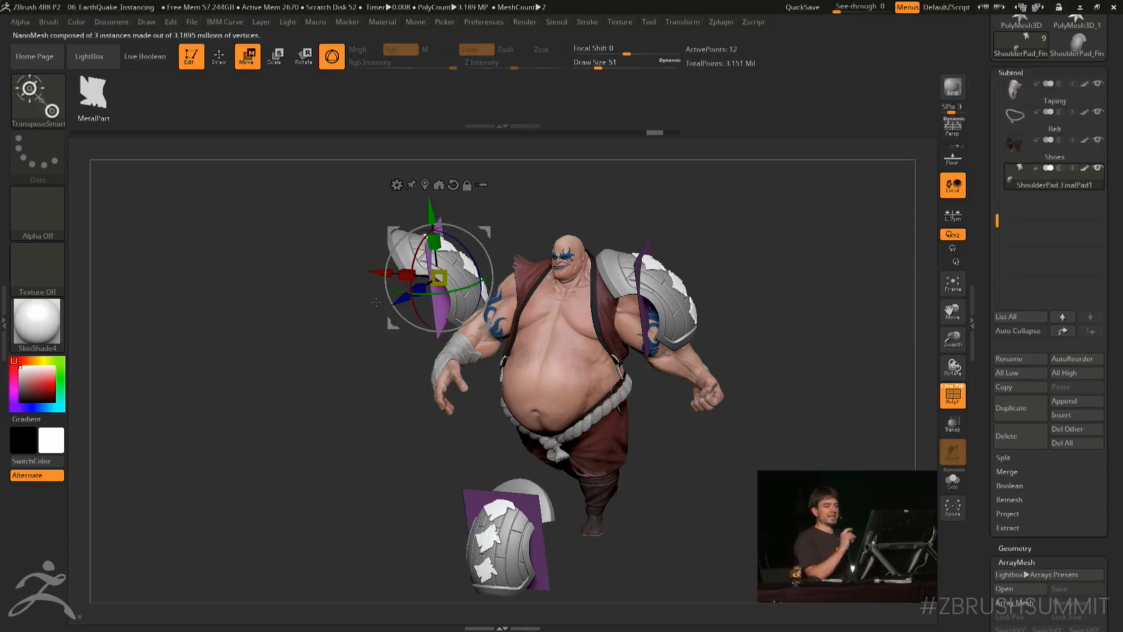
left_click_drag(375, 302, 394, 366)
left_click_drag(480, 311, 482, 286)
left_click_drag(736, 351, 730, 239)
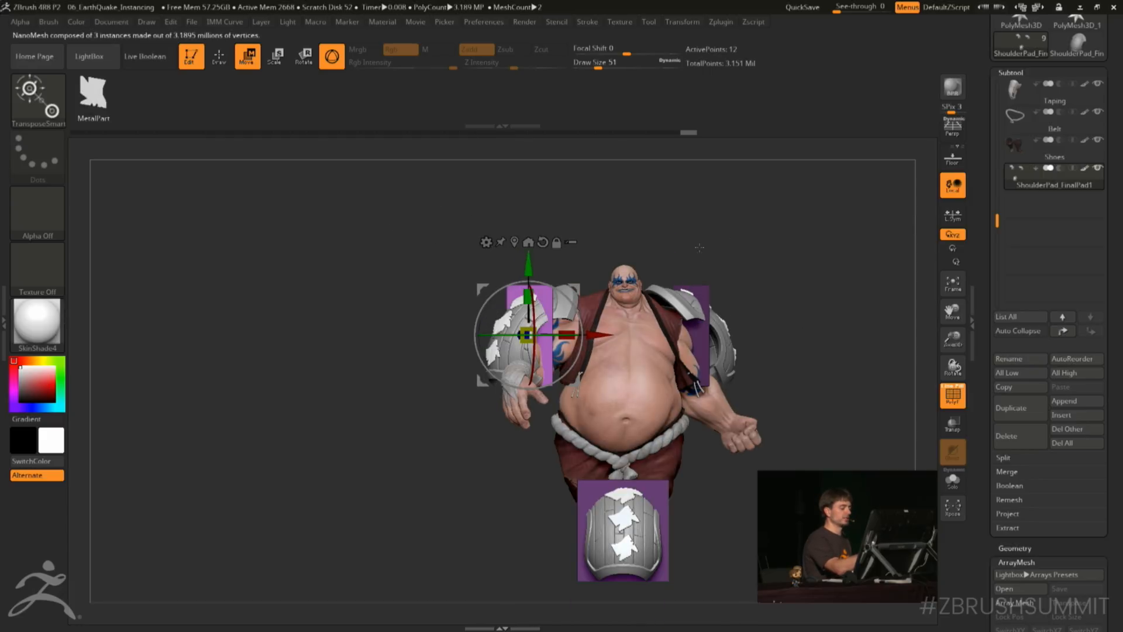
Hide the NanoMesh placement planes so only the pad instances show
left_click_drag(1000, 578, 1000, 243)
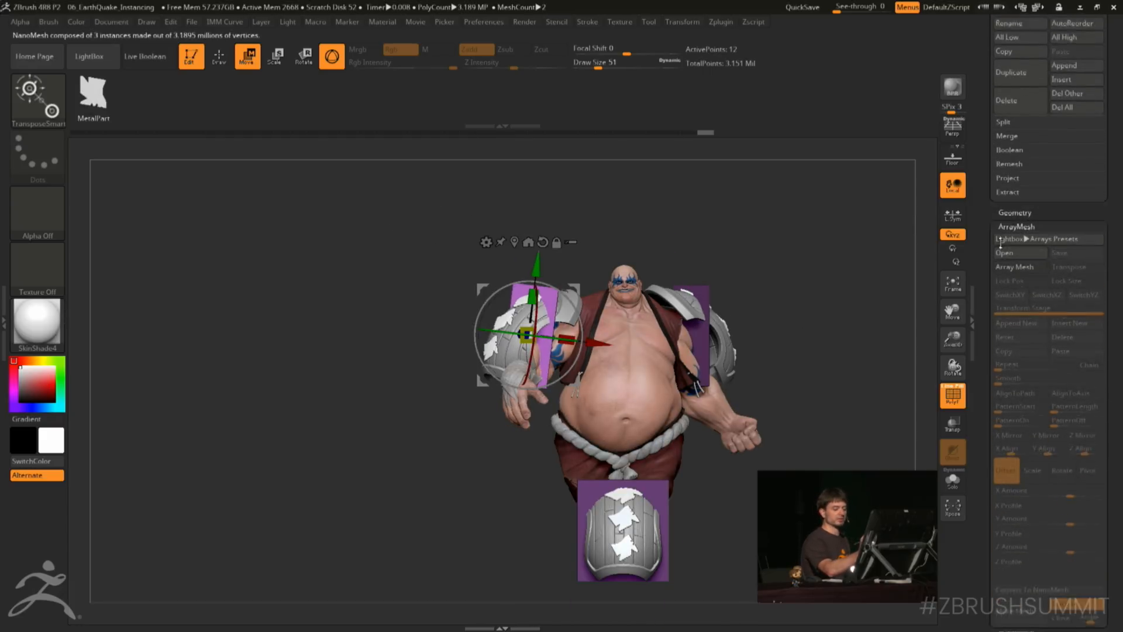
scroll(1000, 243, "down", 15)
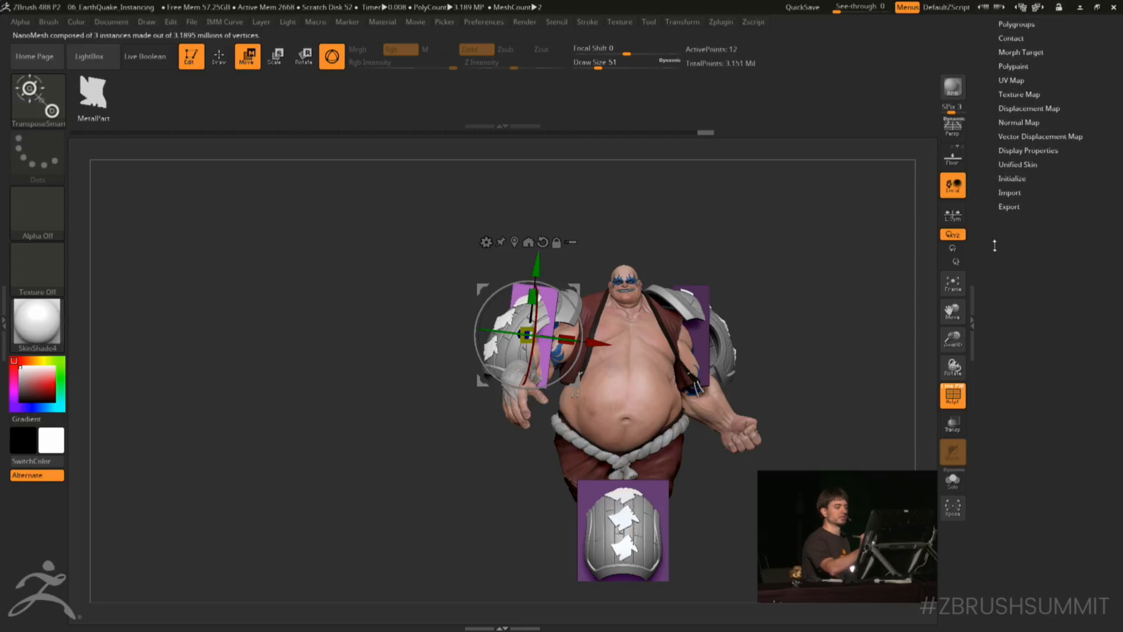
left_click(1025, 354)
left_click_drag(811, 287, 818, 245)
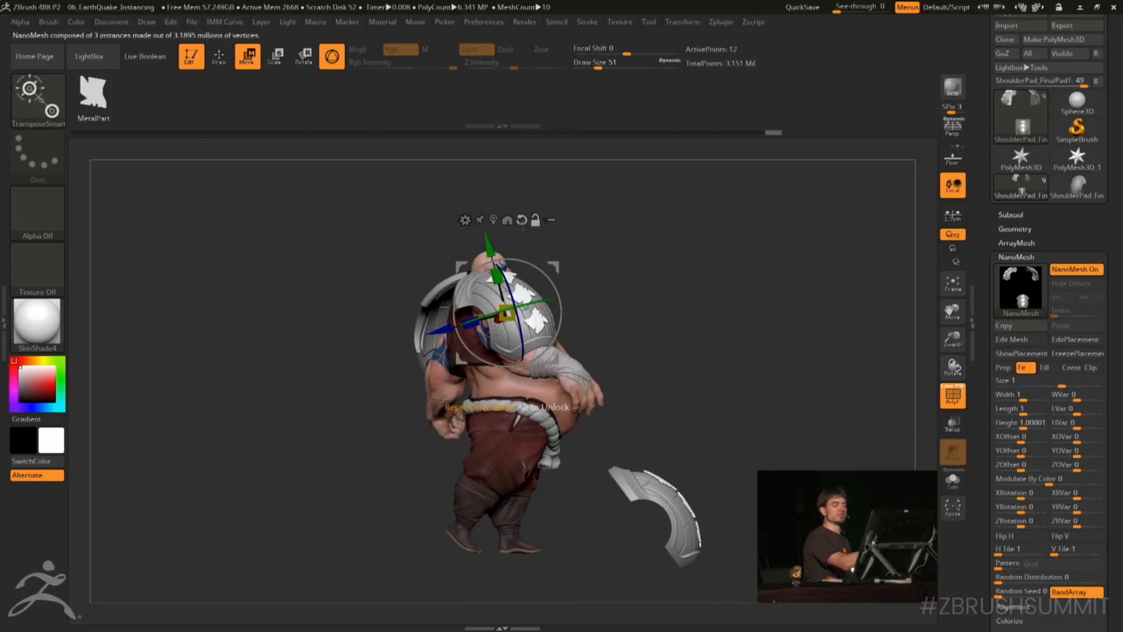
Reset the gizmo's orientation and duplicate the newly placed shoulder instance out in front of the character
left_click(522, 220)
key("ctrl")
left_click_drag(579, 313, 724, 312, "ctrl")
left_click_drag(810, 287, 626, 303)
Rotate, enlarge and move the new pad instance so it covers the character's belly as a front plate
mouse_move(555, 404)
left_mouse_down()
mouse_move(606, 354)
mouse_move(555, 402)
left_mouse_up()
left_click_drag(571, 318, 682, 370)
left_click_drag(719, 254, 829, 275)
left_click_drag(631, 332, 530, 310)
left_click_drag(831, 287, 721, 280)
left_click_drag(597, 313, 598, 312)
left_click_drag(793, 353, 743, 343)
key("q")
left_click_drag(699, 234, 783, 303)
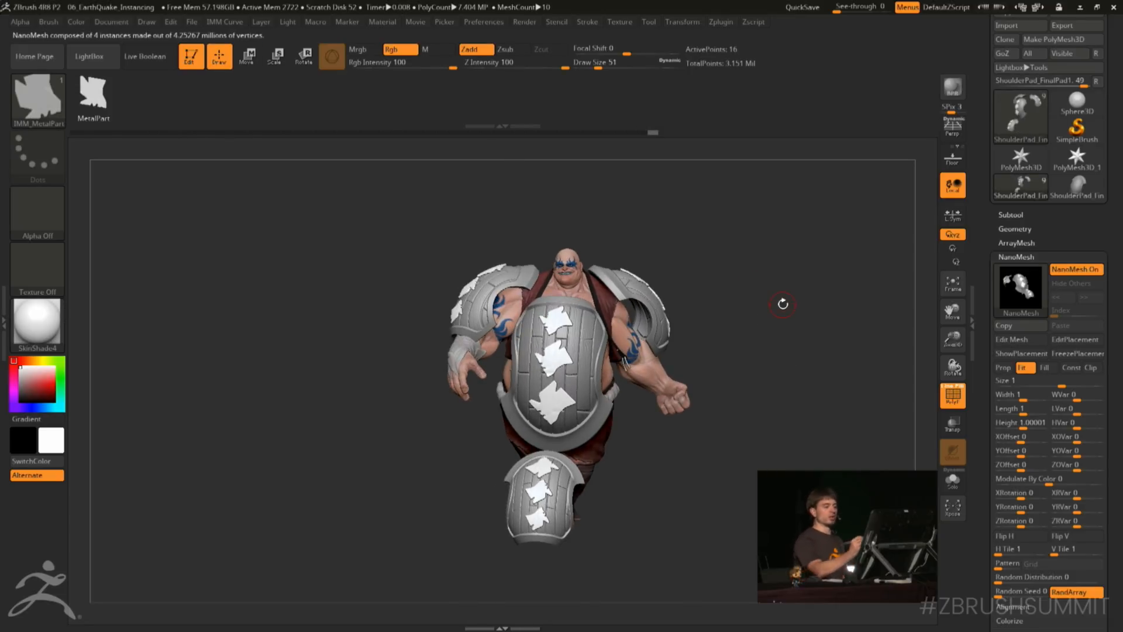
Isolate the shoulder pad subtool, open its NanoMesh source with Edit Mesh and turn off PolyFrame
left_click(1011, 215, "shift")
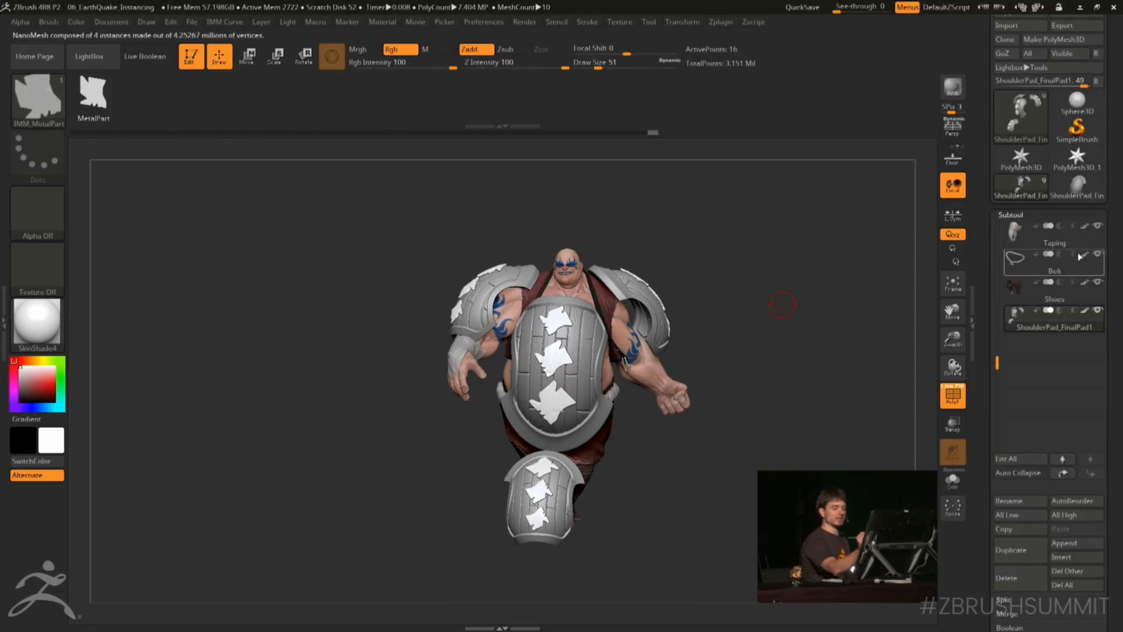
left_click(1098, 310, "shift")
left_click(1030, 333)
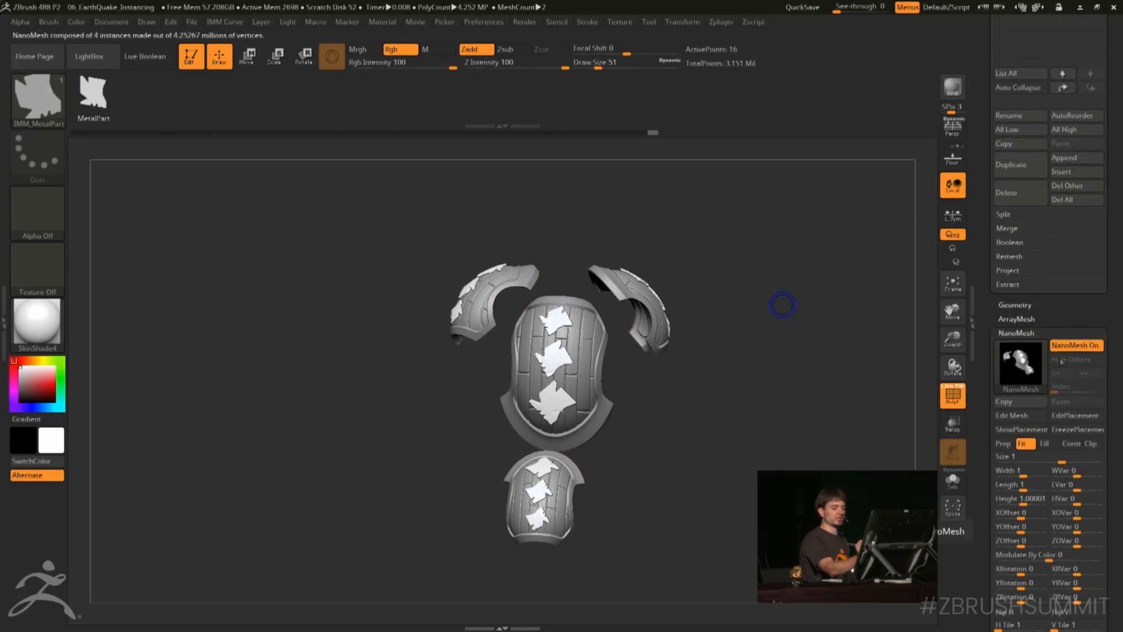
left_click(1020, 415)
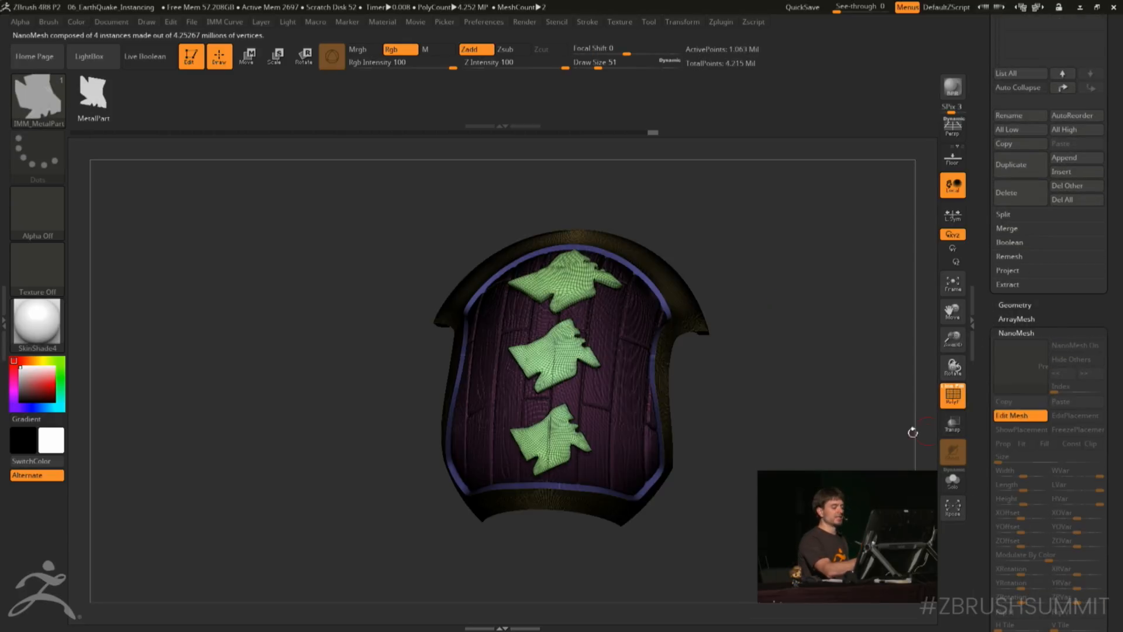
left_click(952, 395)
left_click_drag(824, 357, 825, 402)
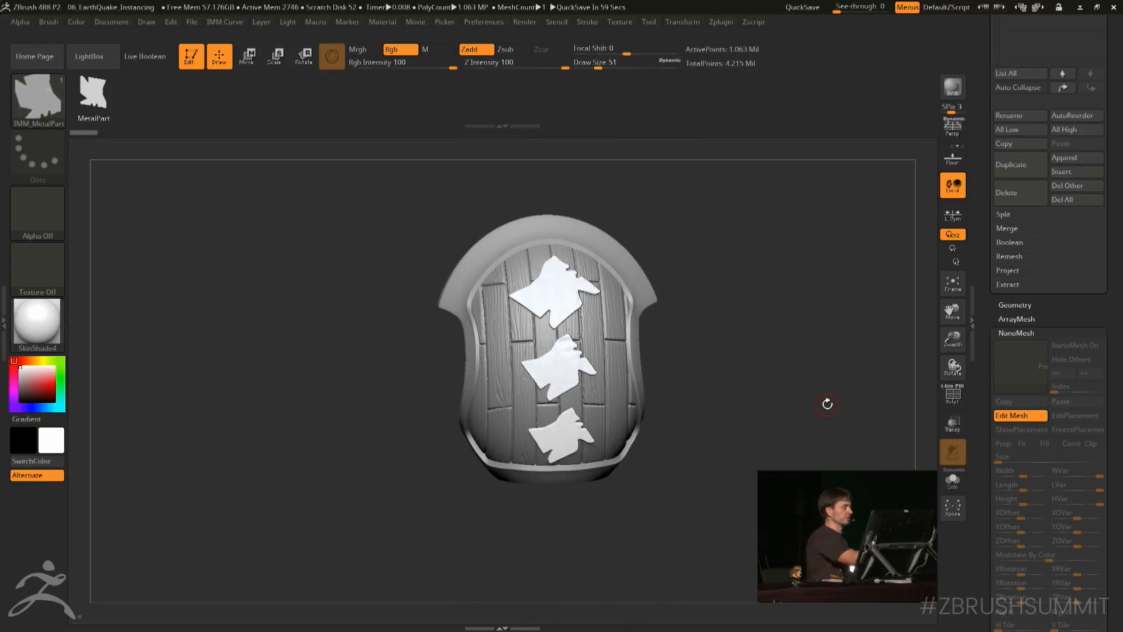
Sculpt a spike onto each of the three metal plates with the ChiselCreature brush's Teeth1 shape
left_click(37, 97)
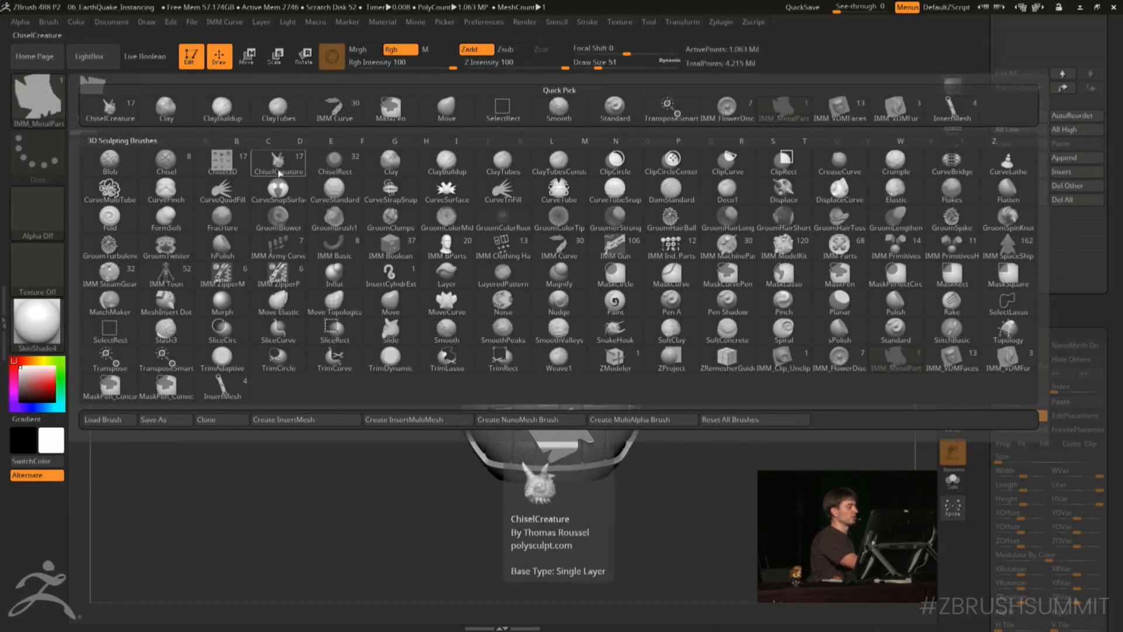
left_click(279, 172)
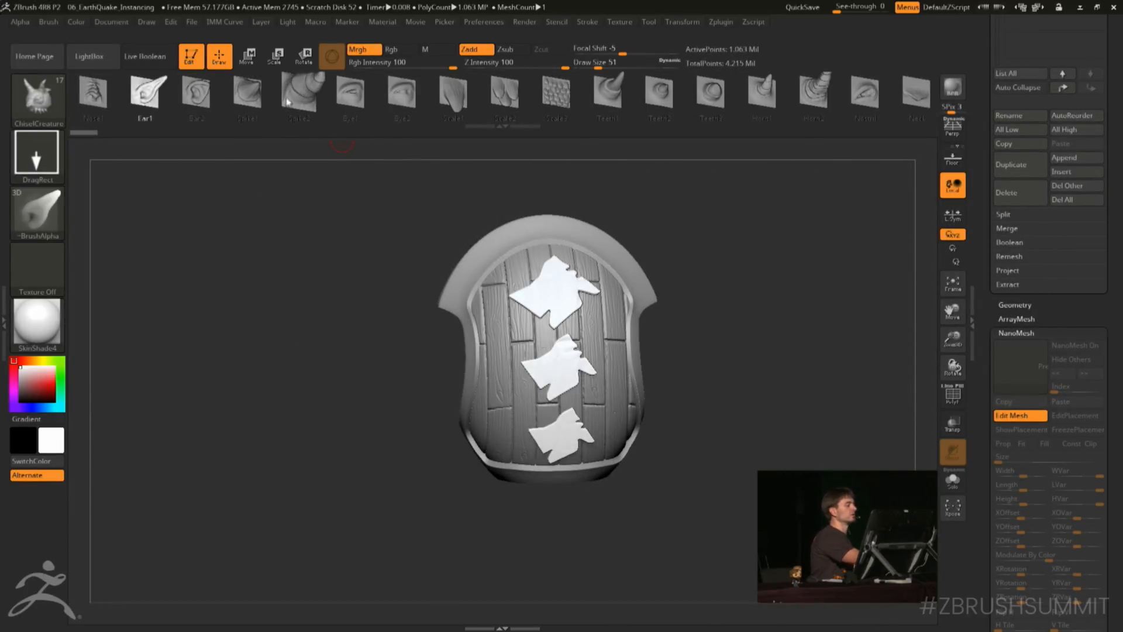
left_click(608, 90)
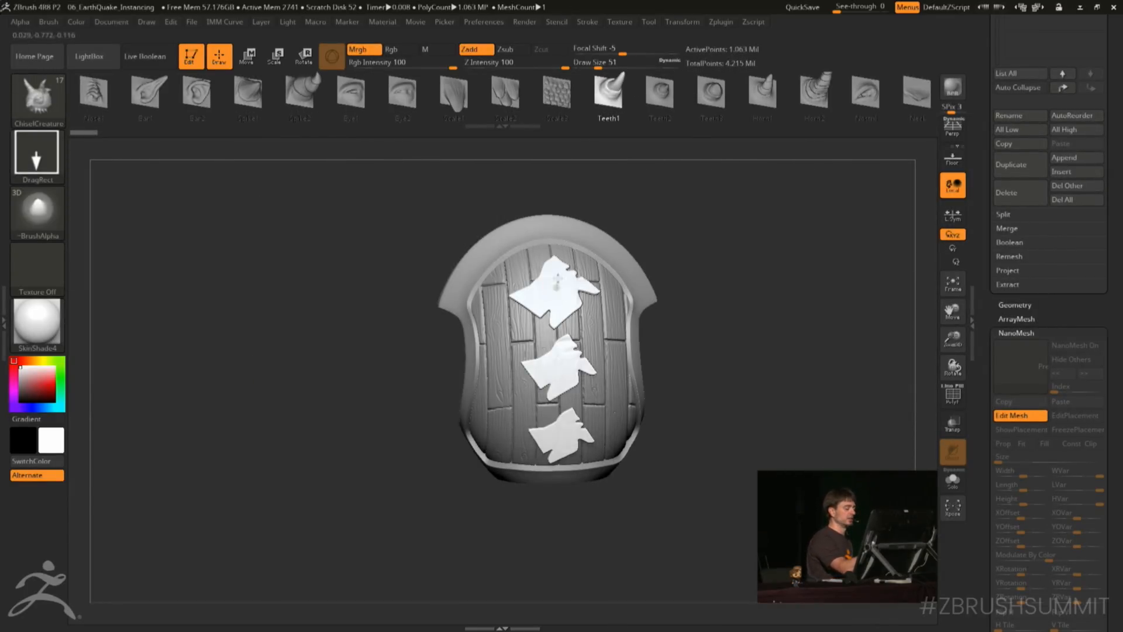
left_click_drag(556, 282, 558, 263)
left_click_drag(561, 364, 565, 342)
left_click_drag(562, 439, 564, 426)
left_click_drag(714, 368, 740, 328)
Leave NanoMesh Edit Mesh mode and show all of the character's subtools again
left_click(1020, 415)
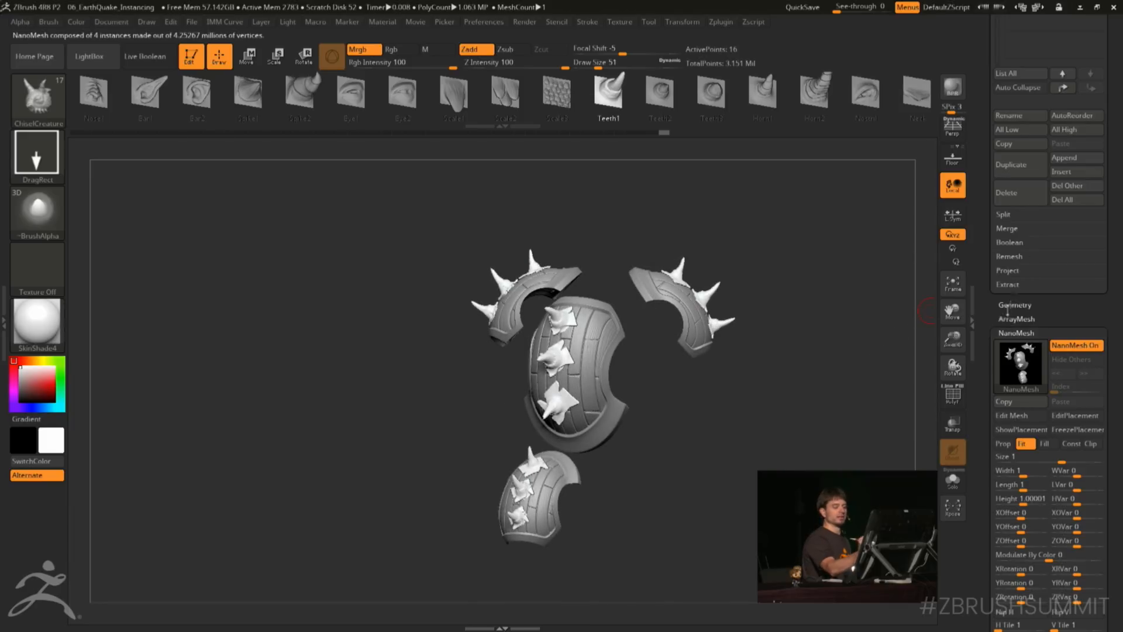
left_click_drag(1012, 297, 1012, 619)
left_click(1098, 247, "shift")
left_click_drag(822, 425, 806, 402, "alt")
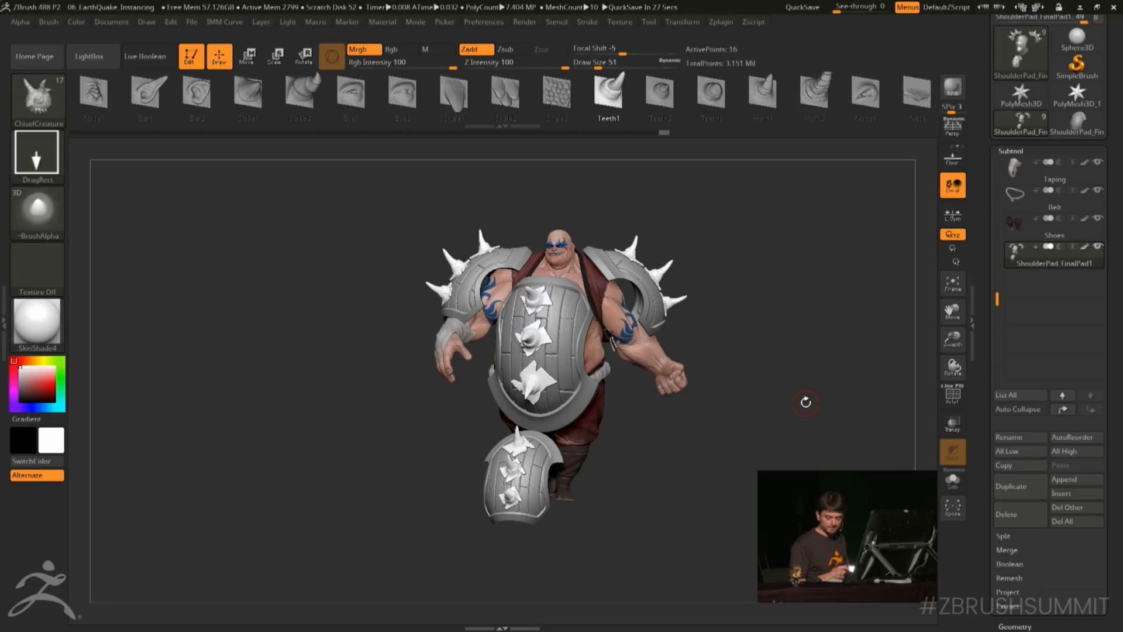
Open the 07_ArrayMesh_PivotReset project from LightBox without saving the current project
key("comma")
key("comma")
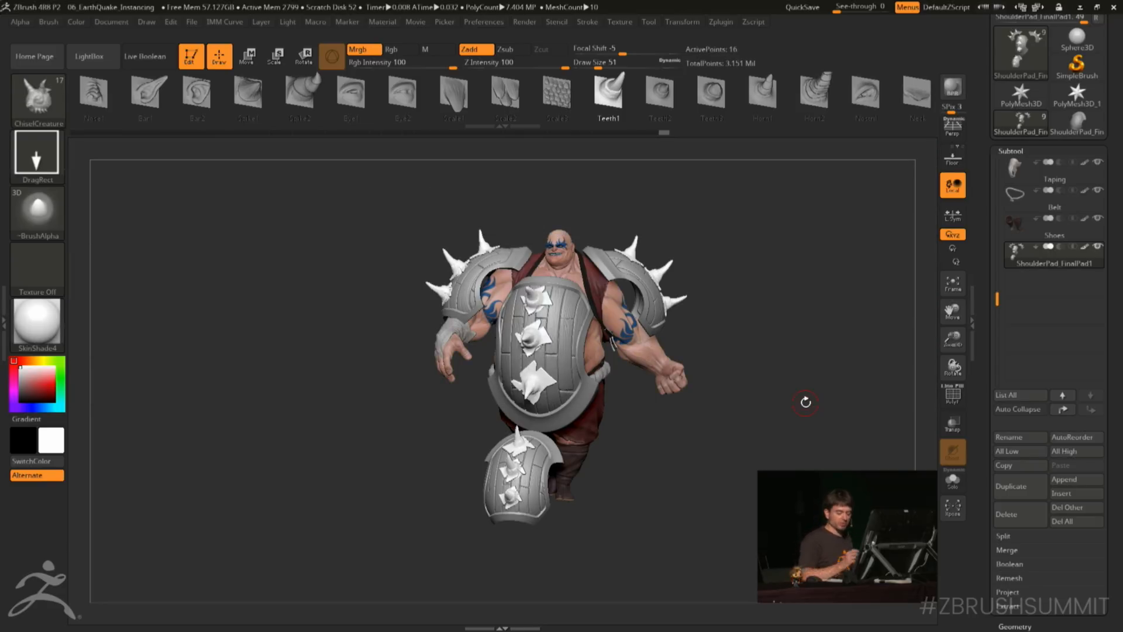
key("comma")
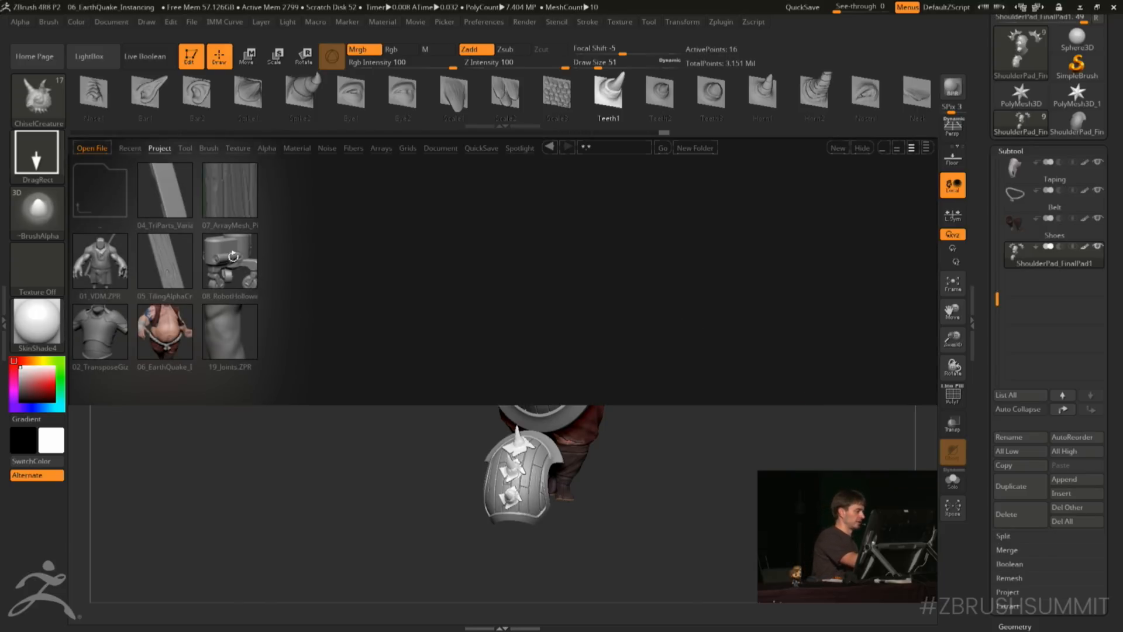
double_click(225, 190)
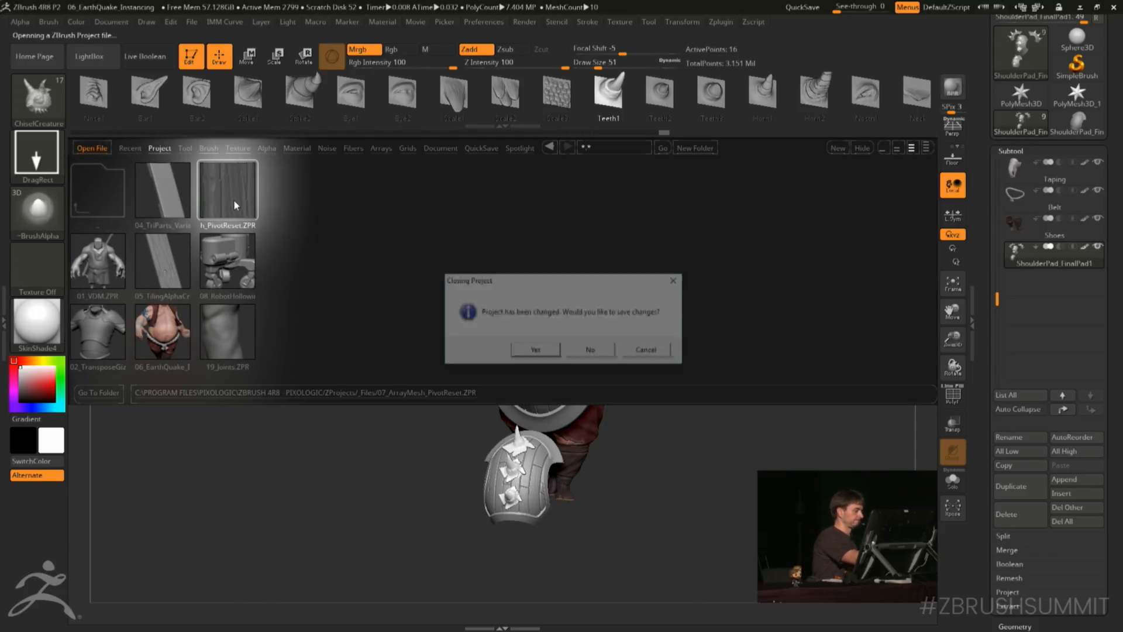
left_click(592, 351)
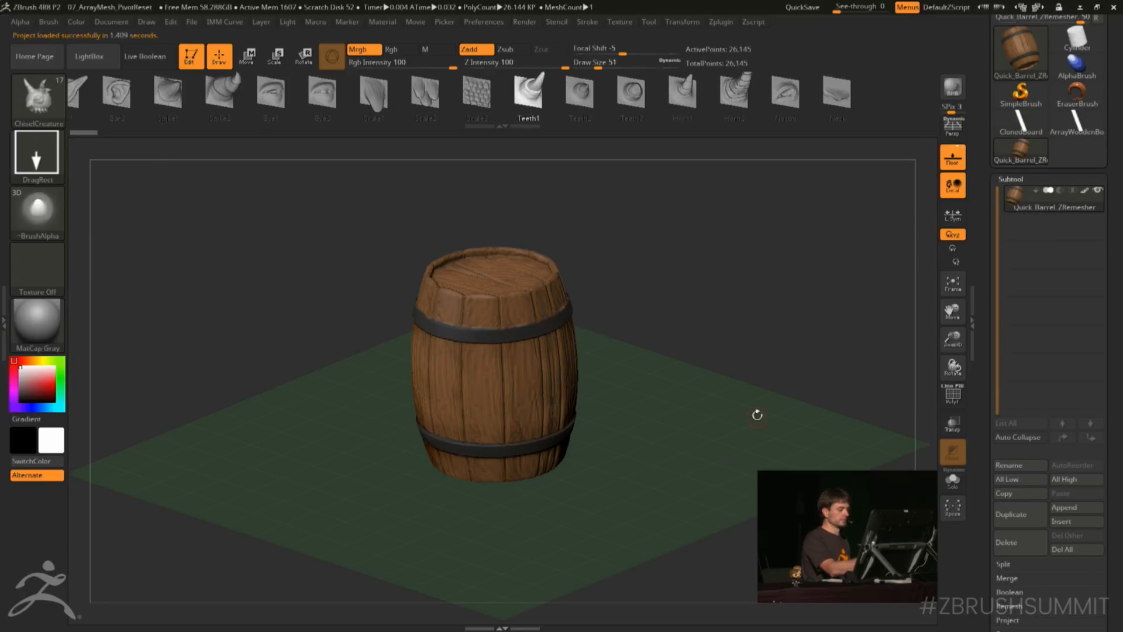
Switch to the ArrayWoodenBoard tool, turn on perspective and choose the ClayTubes brush
left_click(1021, 123)
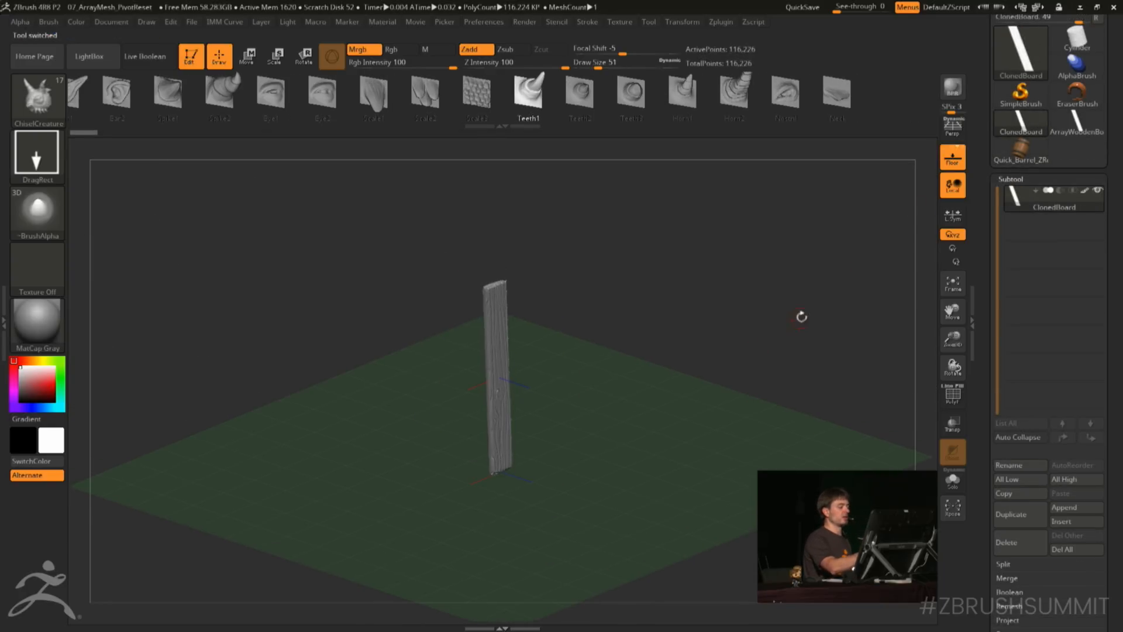
left_click(1077, 122)
left_click_drag(762, 326, 740, 301, "alt")
key("p")
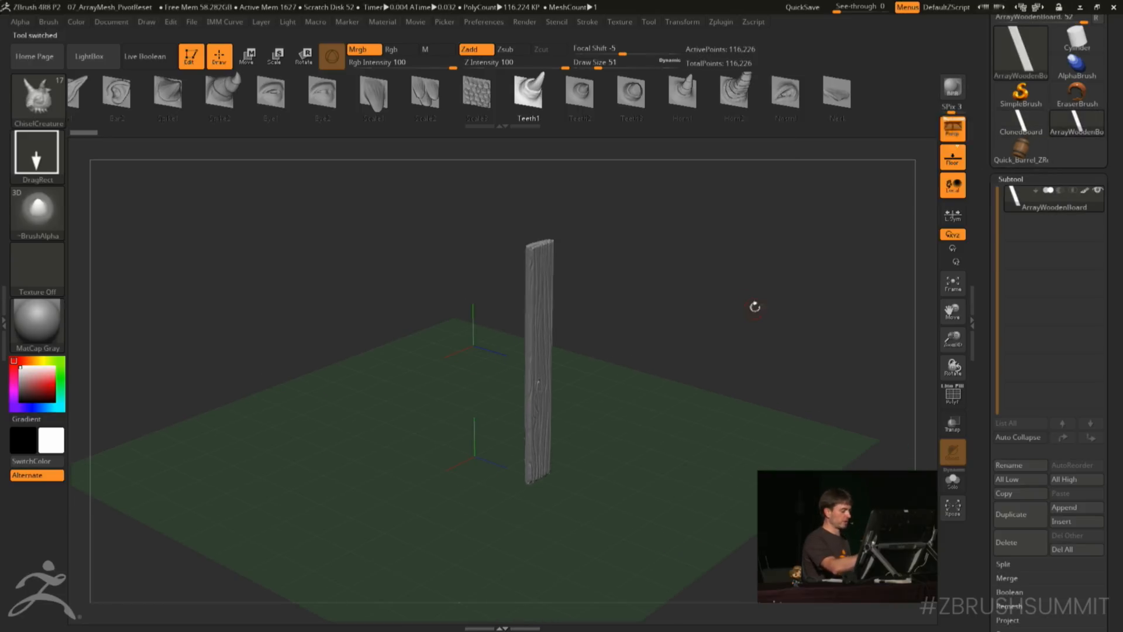
left_click(38, 97)
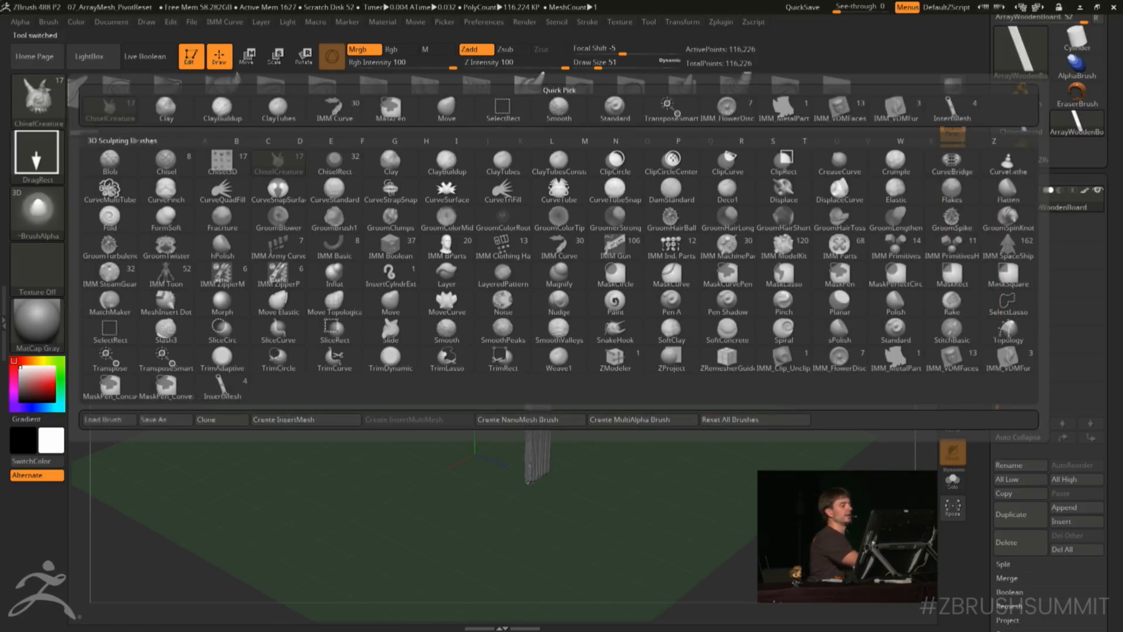
left_click(502, 163)
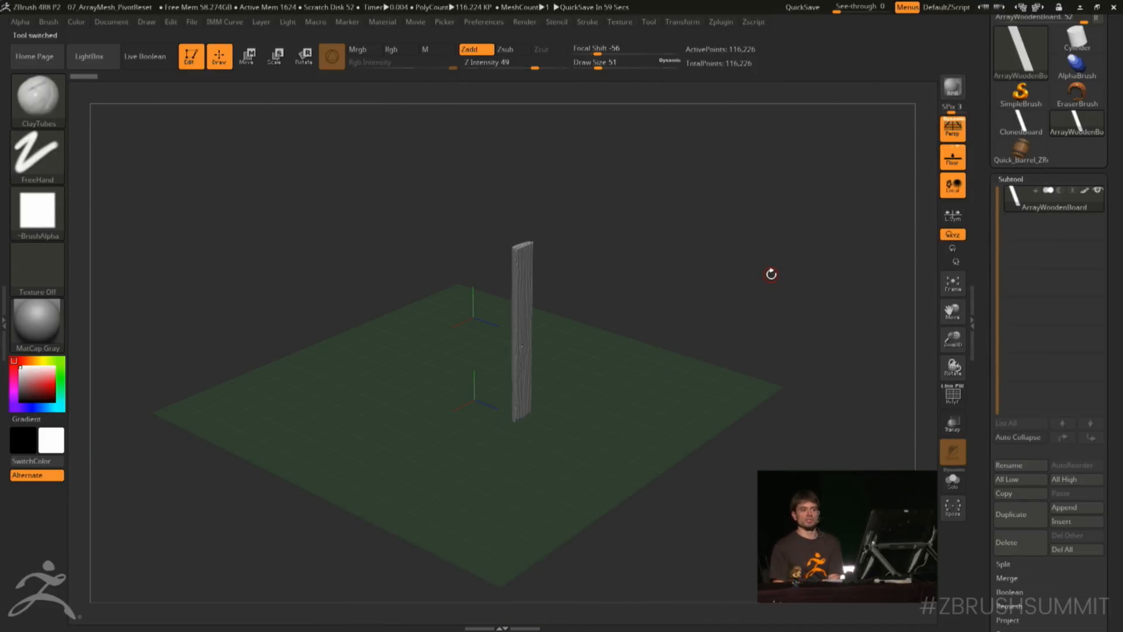
Open the ArrayMesh settings and turn on Array Mesh for the wooden board
left_click_drag(771, 273, 707, 301)
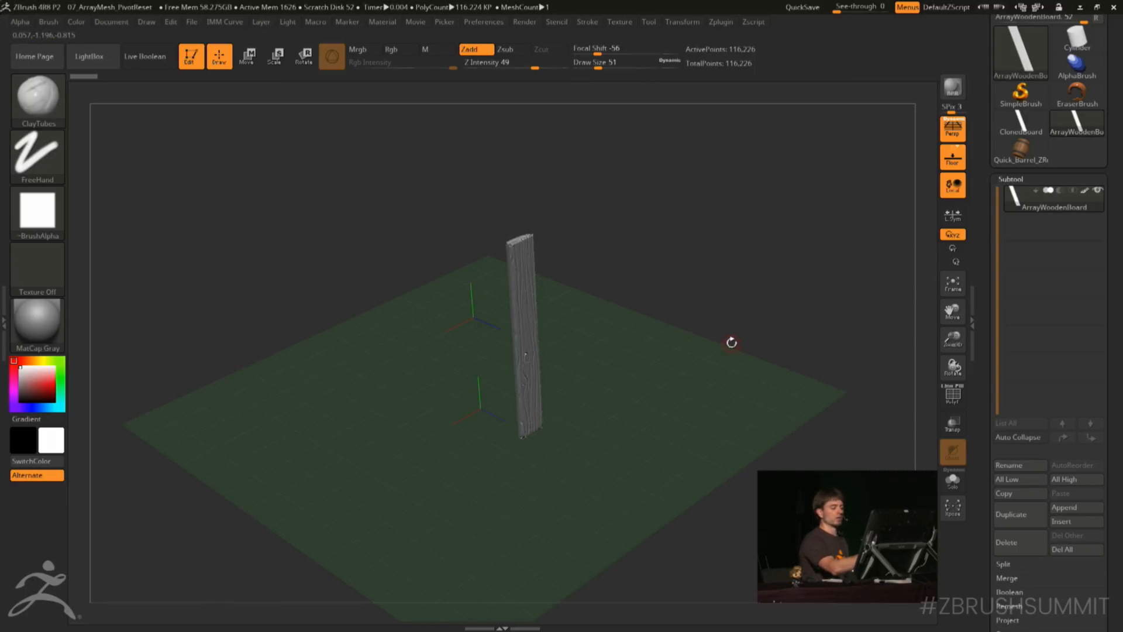
left_click_drag(982, 345, 999, 227)
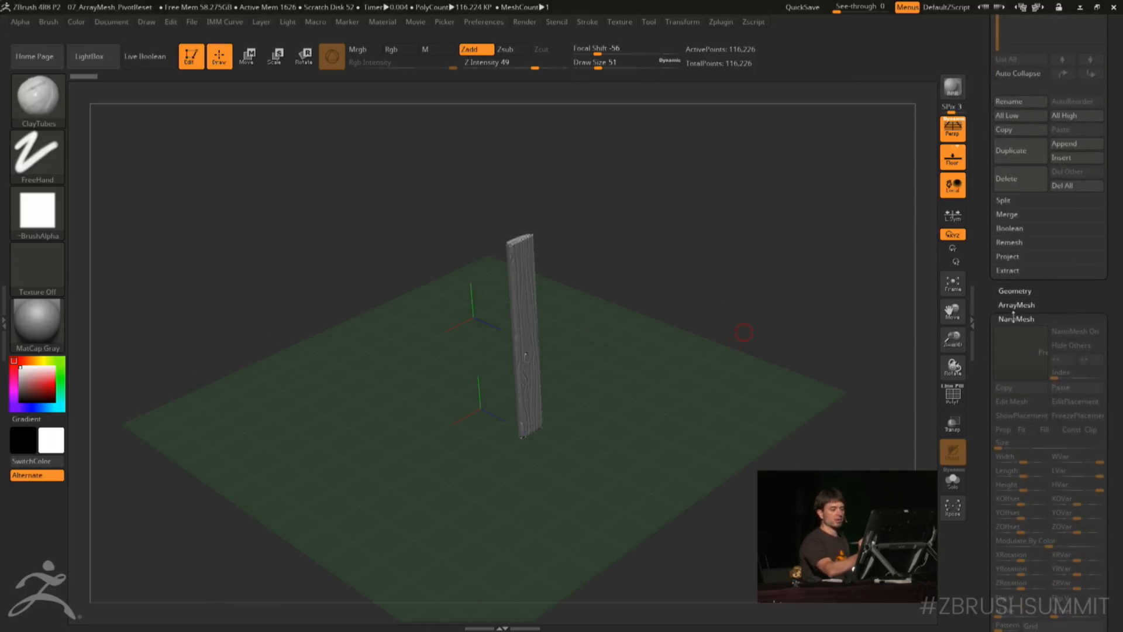
left_click(1014, 316)
left_click(1022, 302)
left_click_drag(988, 282, 987, 430)
left_click(1020, 152)
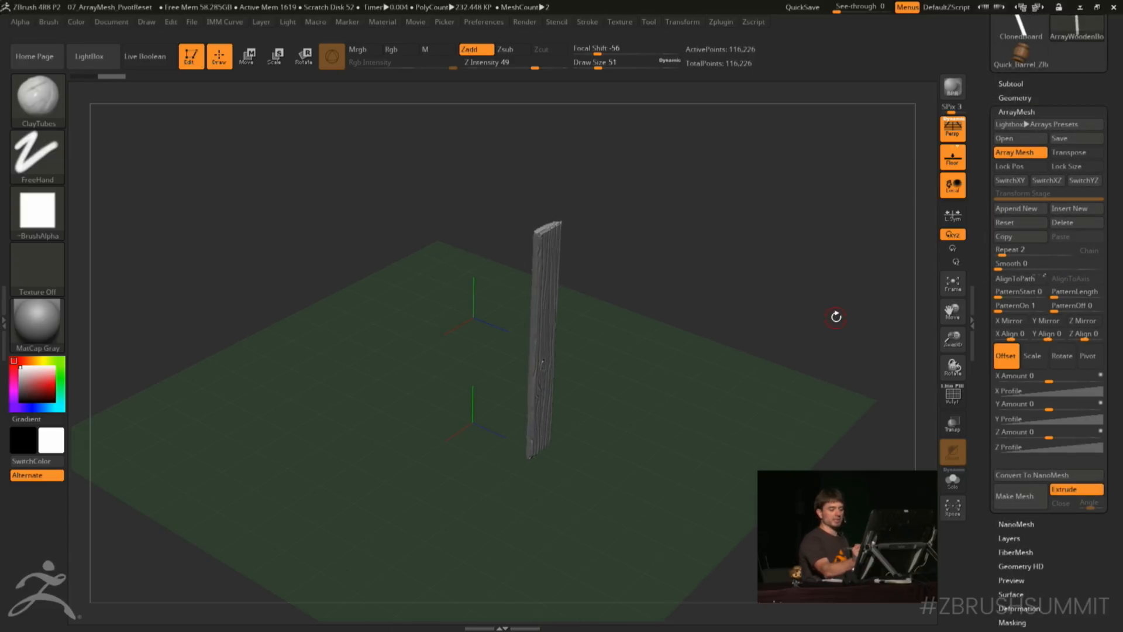
Try to array the board in a circle with a Rotate Y Amount of 360 and more repeats
left_click(1062, 356)
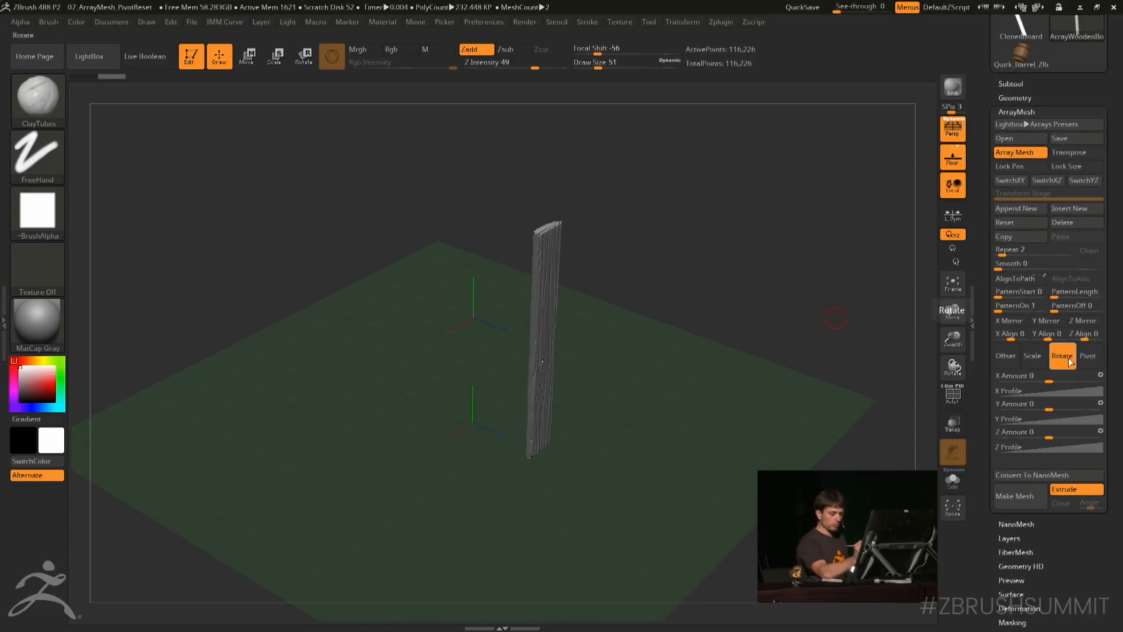
type("360")
key("Return")
left_click(1009, 251)
type("6")
mouse_move(1010, 254)
left_mouse_down()
mouse_move(1026, 255)
mouse_move(996, 260)
left_mouse_up()
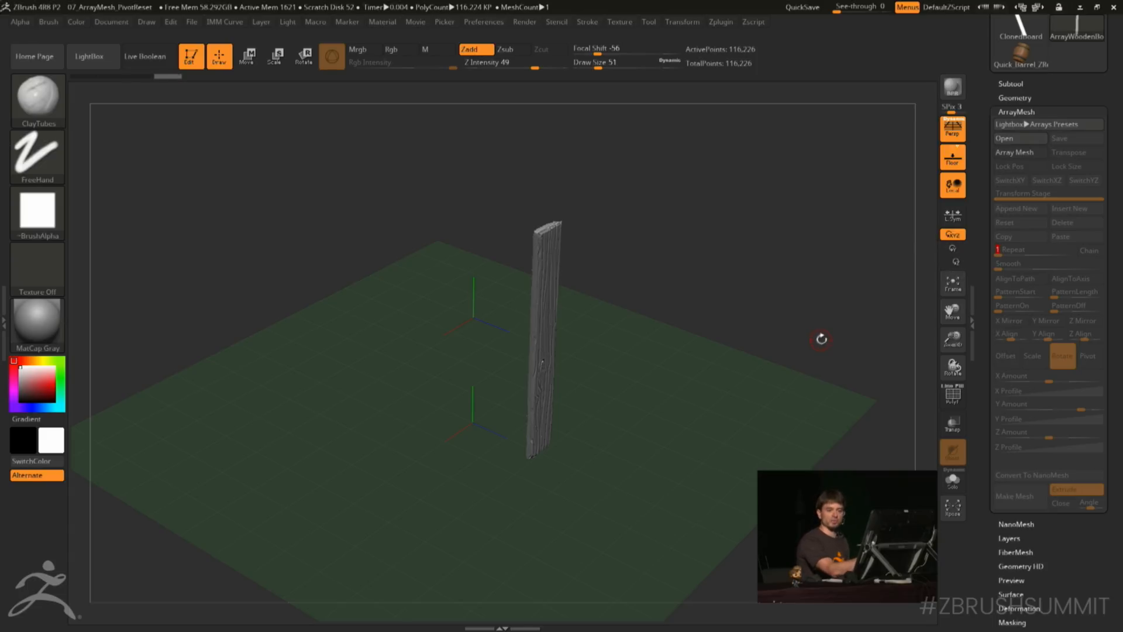
left_click_drag(834, 324, 835, 311)
Turn Array Mesh back on for the board, enable Lock Pos and reset the array settings
left_click(1017, 153)
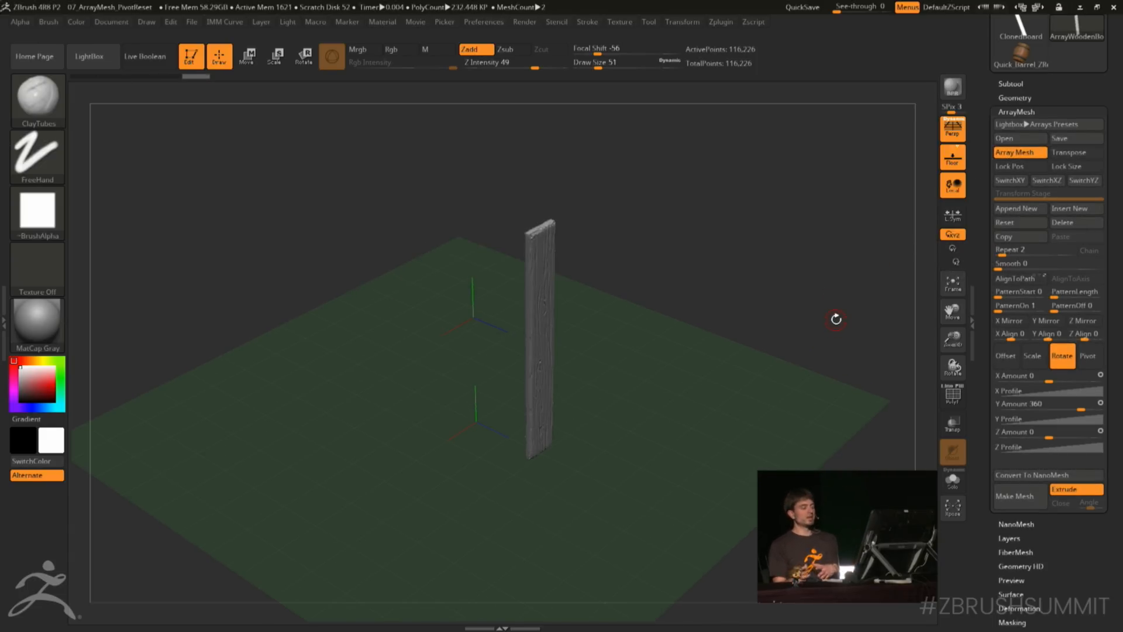
left_click(1009, 166)
left_click(1020, 223)
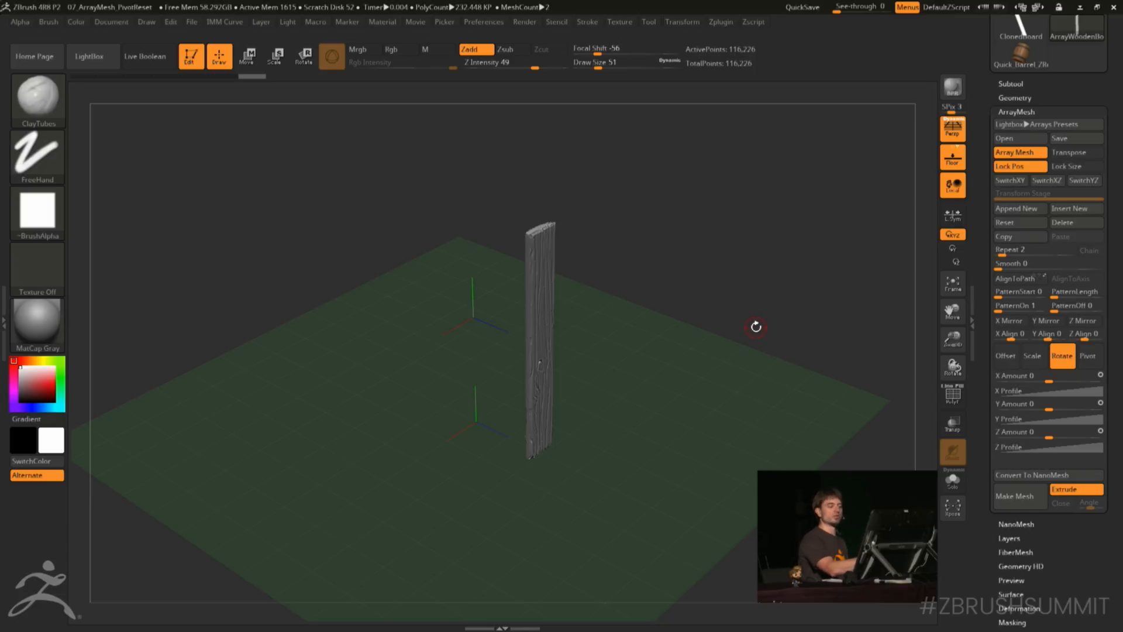
Set the array's Rotate Y Amount to 360 and Repeat to 12 to form a ring of boards
left_click(1055, 405)
type("360")
key("Return")
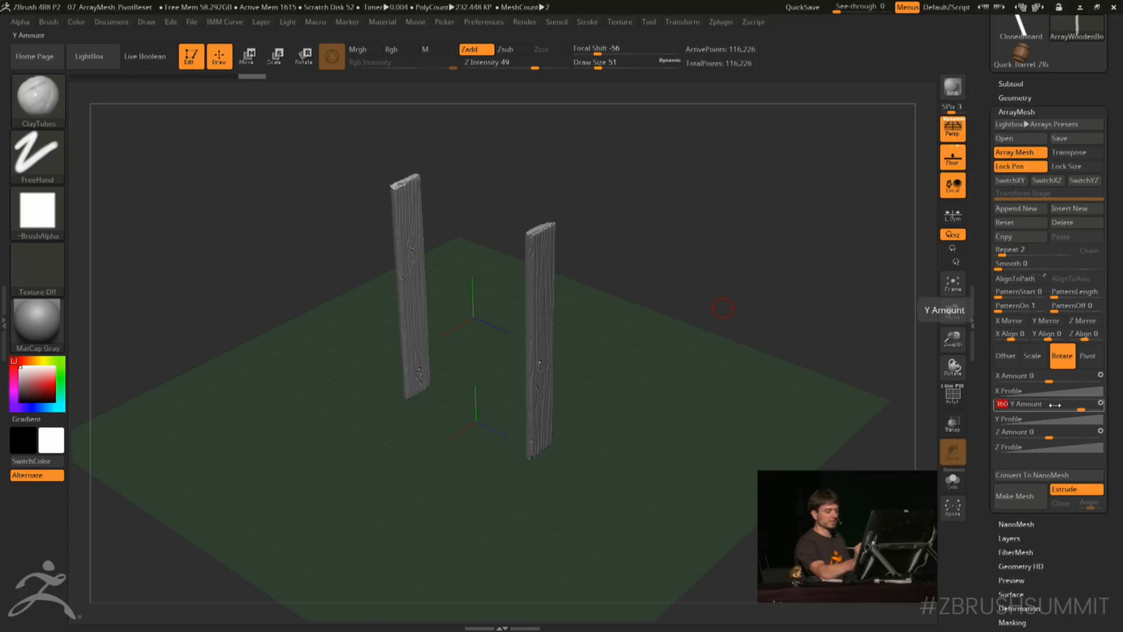
left_click_drag(714, 343, 787, 308)
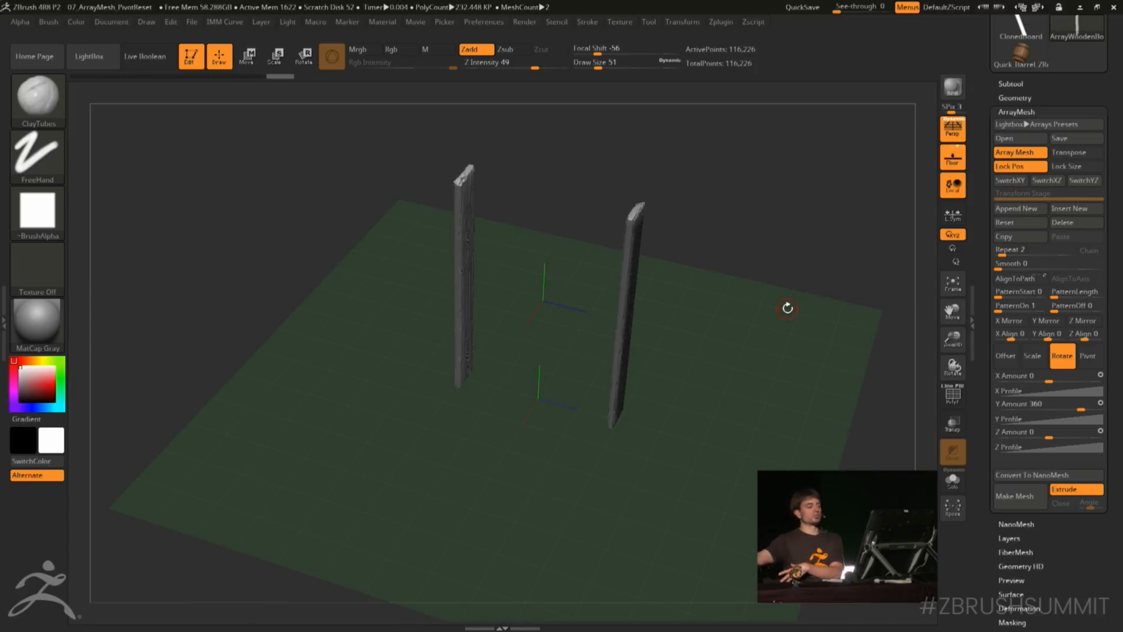
left_click_drag(1002, 252, 1014, 255)
left_click_drag(827, 283, 817, 315, "shift")
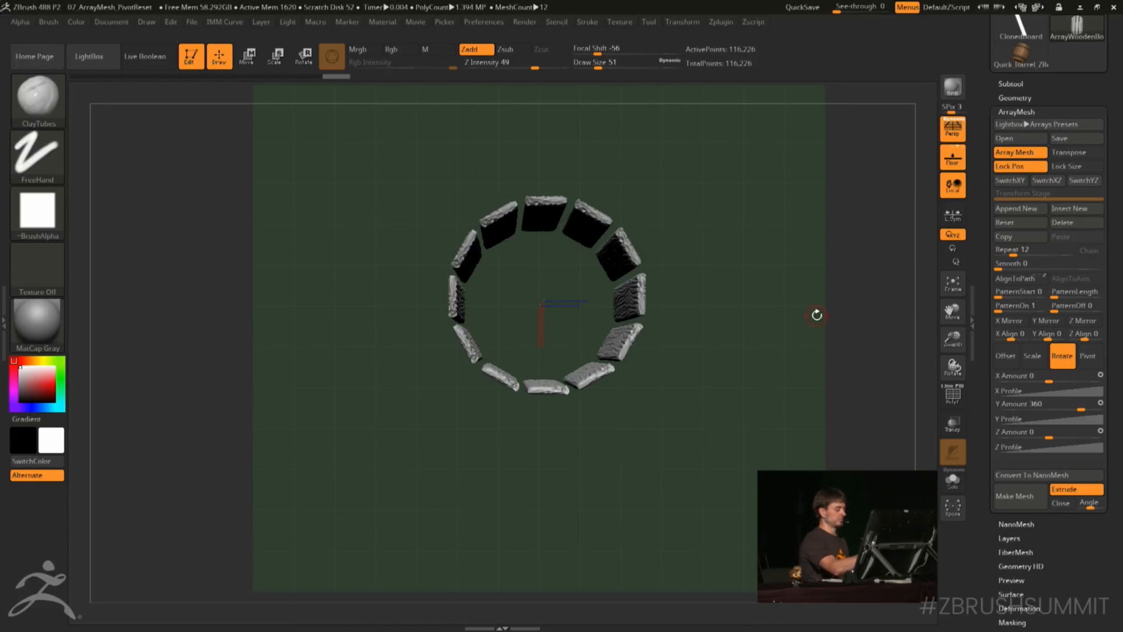
Turn off perspective and move the board inward in the array so the twelve boards close into a barrel cylinder
key("p")
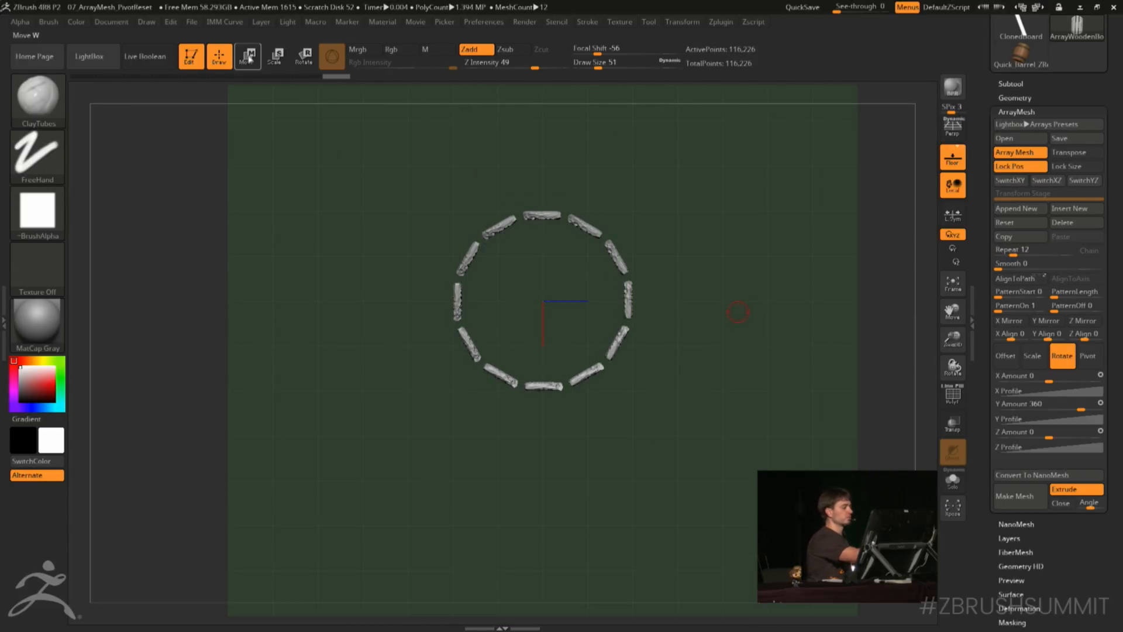
key("w")
left_click_drag(681, 301, 678, 304)
left_click_drag(798, 363, 778, 281)
left_click_drag(680, 294, 682, 297)
mouse_move(611, 271)
left_mouse_down()
mouse_move(607, 313)
mouse_move(611, 234)
mouse_move(610, 328)
mouse_move(608, 292)
left_mouse_up()
key("ctrl+z")
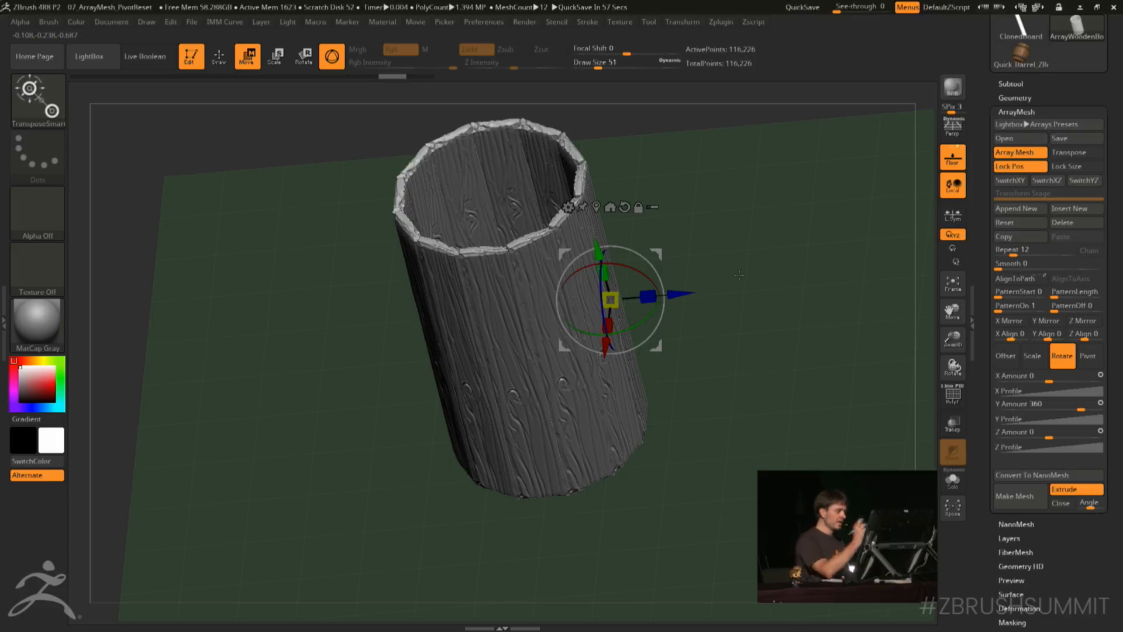
left_click_drag(768, 259, 755, 295, "shift")
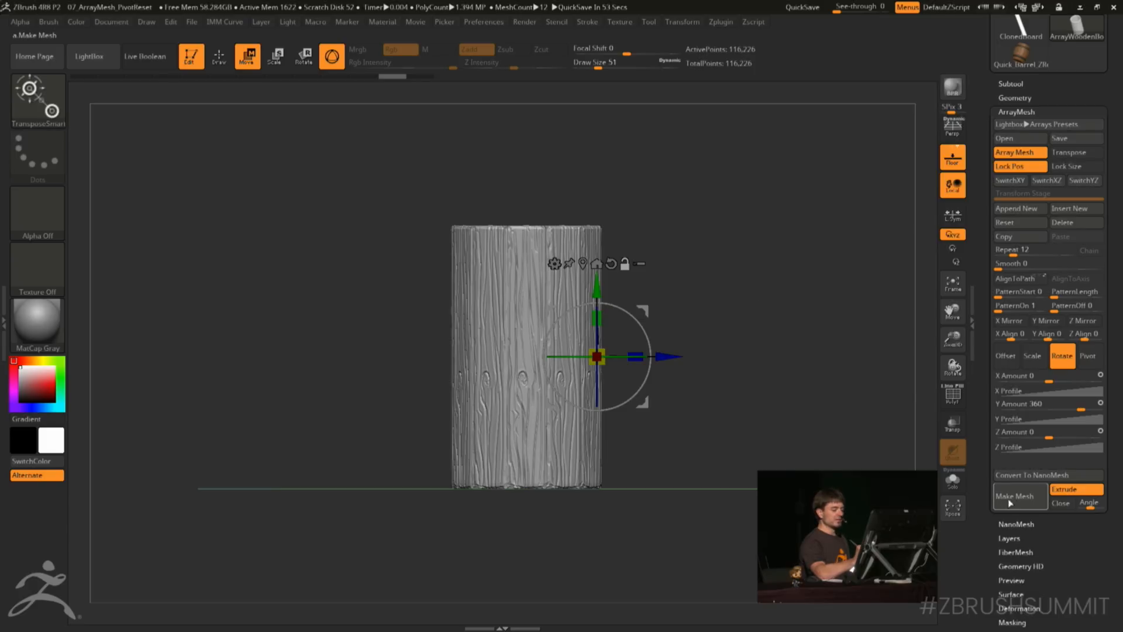
Convert the arrayed boards into real geometry with Convert BPR To Geo
left_click(1047, 97)
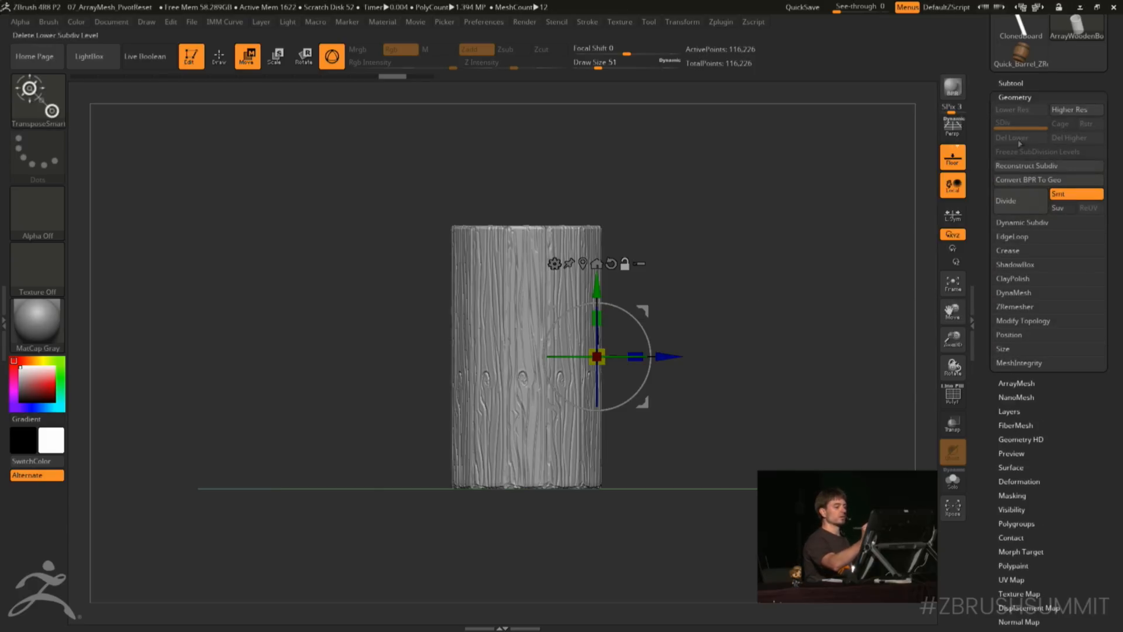
left_click(1033, 182)
left_click_drag(848, 323, 803, 318)
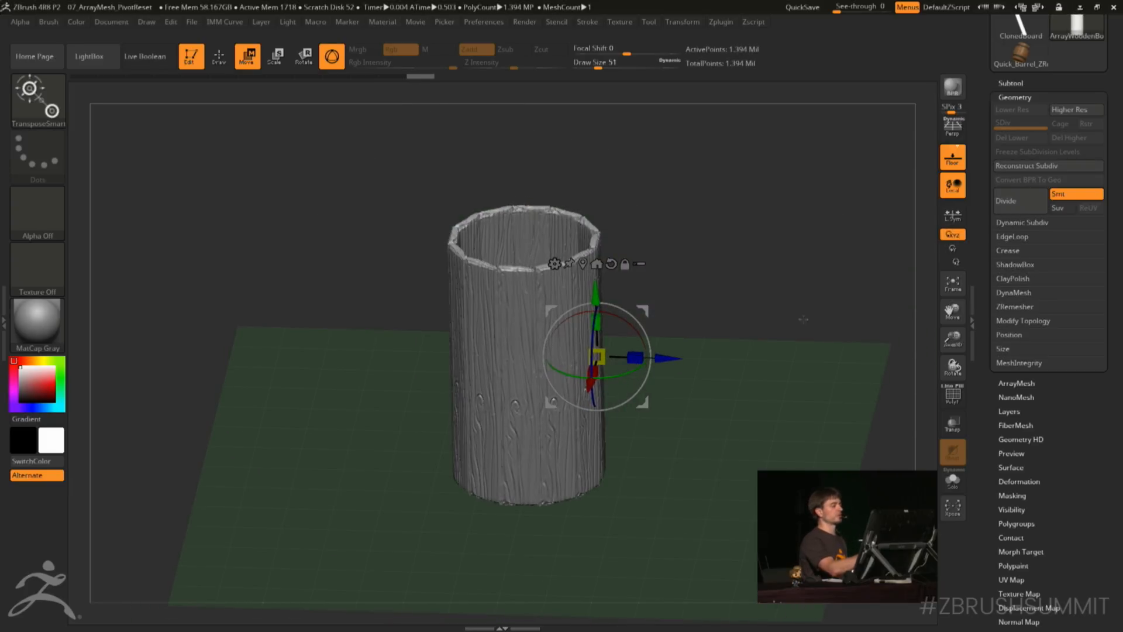
Center the transform gizmo on the cylinder in a straight side view
left_click(219, 56)
left_click_drag(660, 195, 634, 174, "shift")
left_click(305, 56)
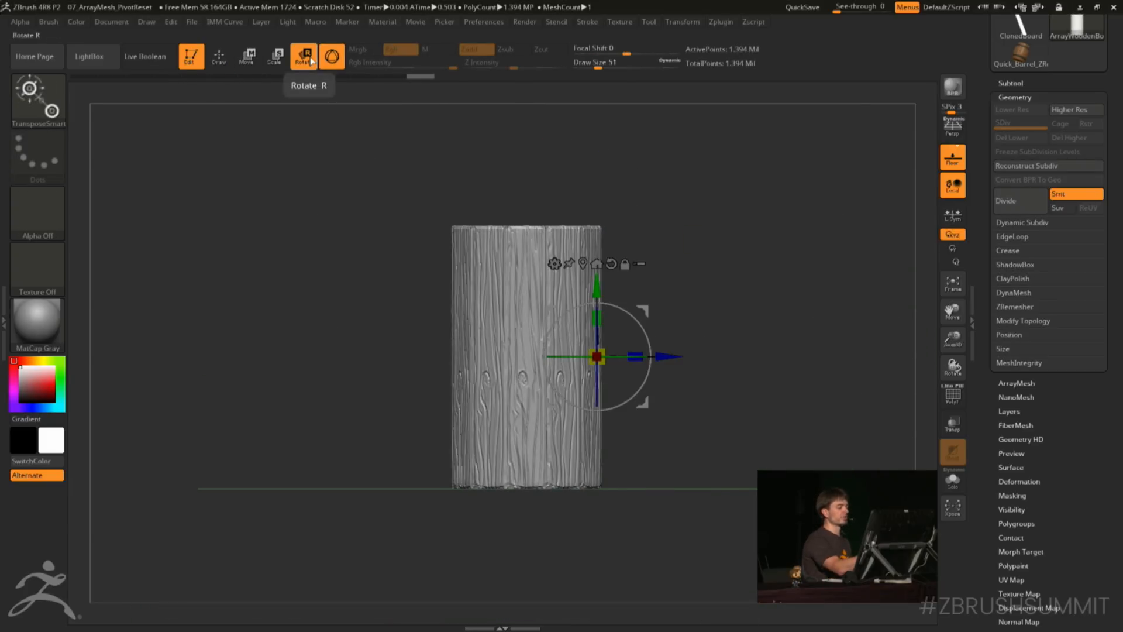
left_click(596, 264)
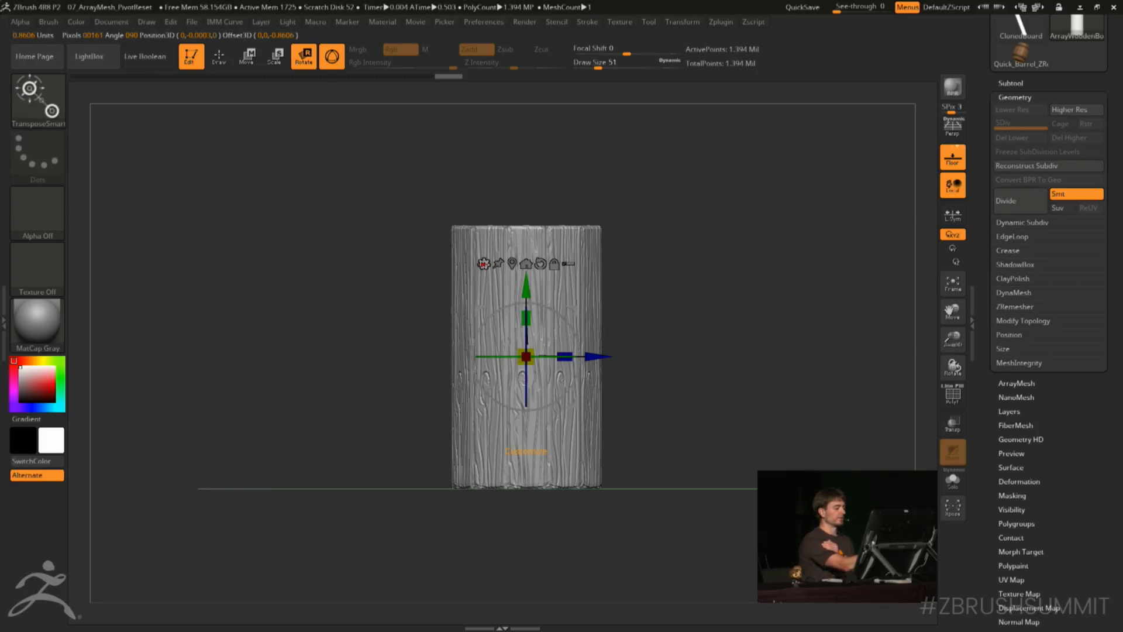
Bulge the middle of the cylinder outward into a barrel shape with the gizmo's Deformer and accept the deformation
left_click(484, 264)
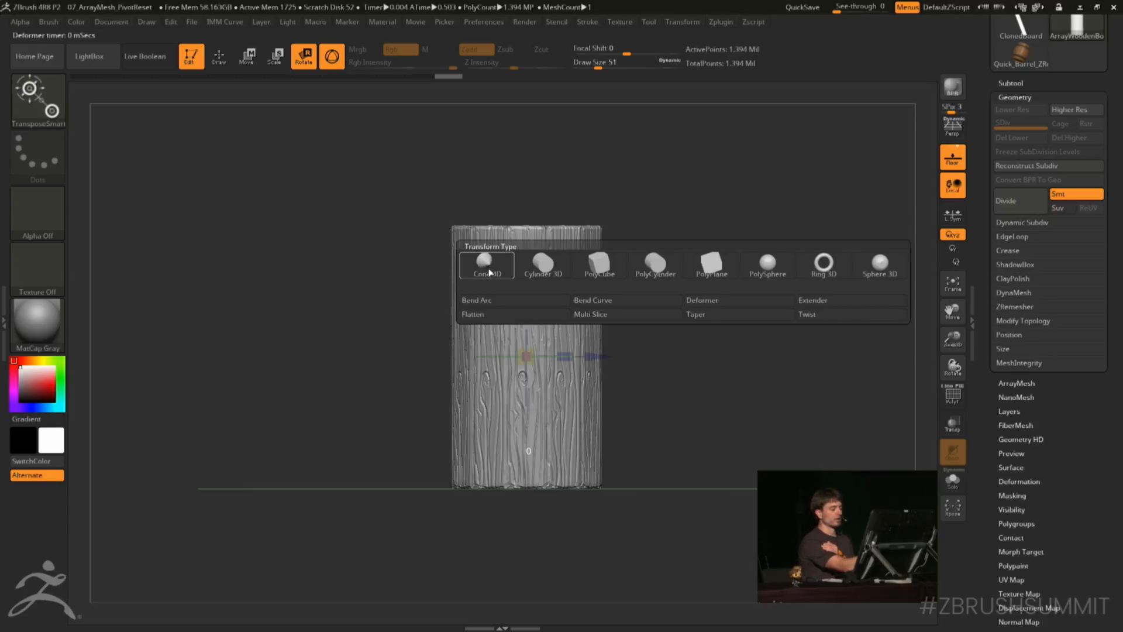
left_click(729, 304)
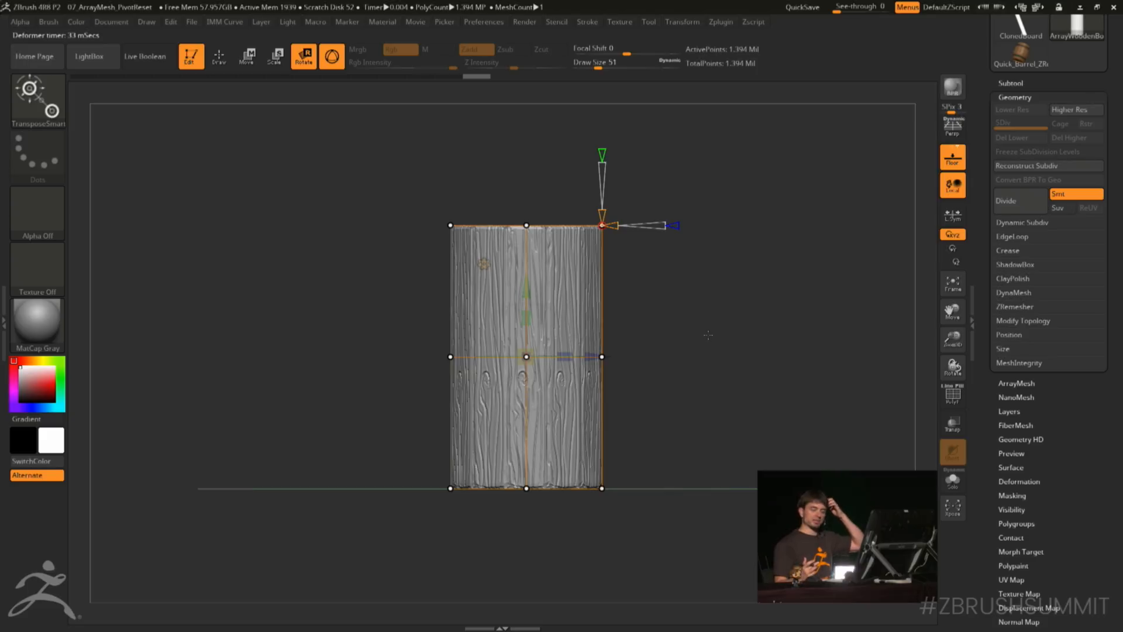
key("ctrl")
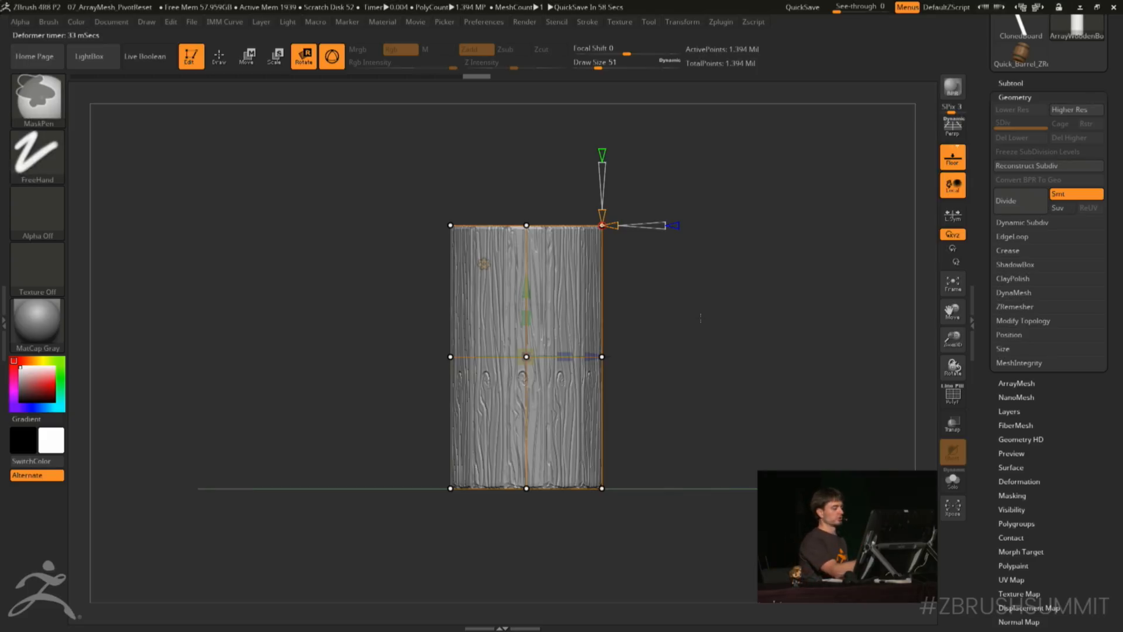
left_click_drag(526, 357, 577, 315)
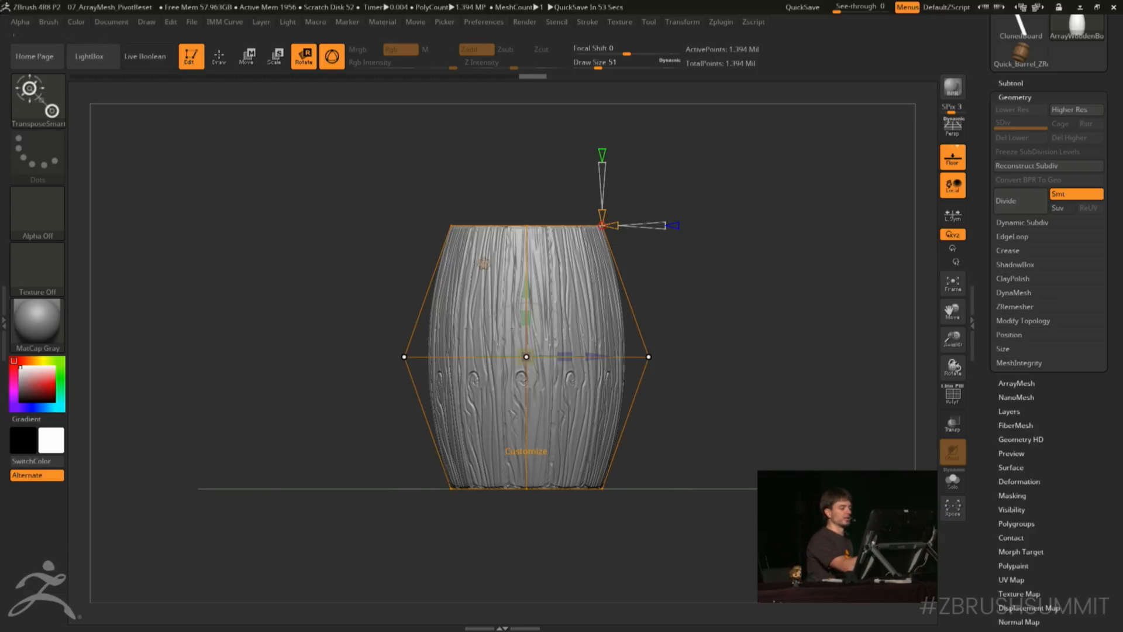
left_click(485, 264)
left_click(696, 268)
mouse_move(817, 327)
left_mouse_down()
mouse_move(802, 351)
mouse_move(819, 345)
left_mouse_up()
Append ClonedBoard as a new subtool of the barrel and select it
left_click_drag(991, 202, 978, 306)
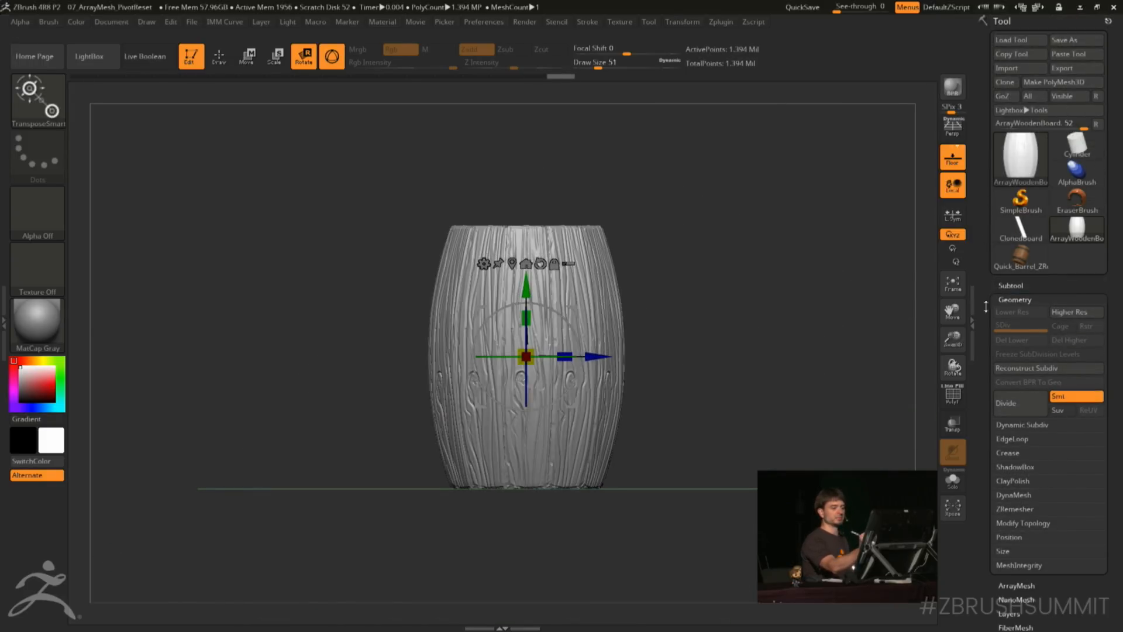
mouse_move(1020, 271)
left_click_drag(813, 334, 784, 393, "shift")
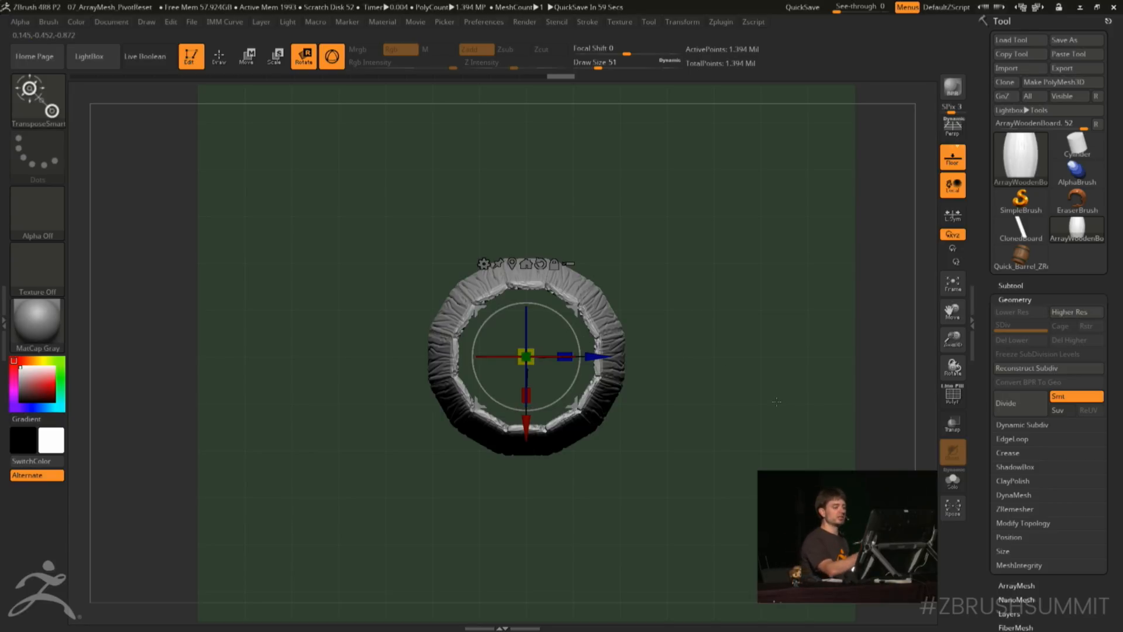
left_click(1017, 285)
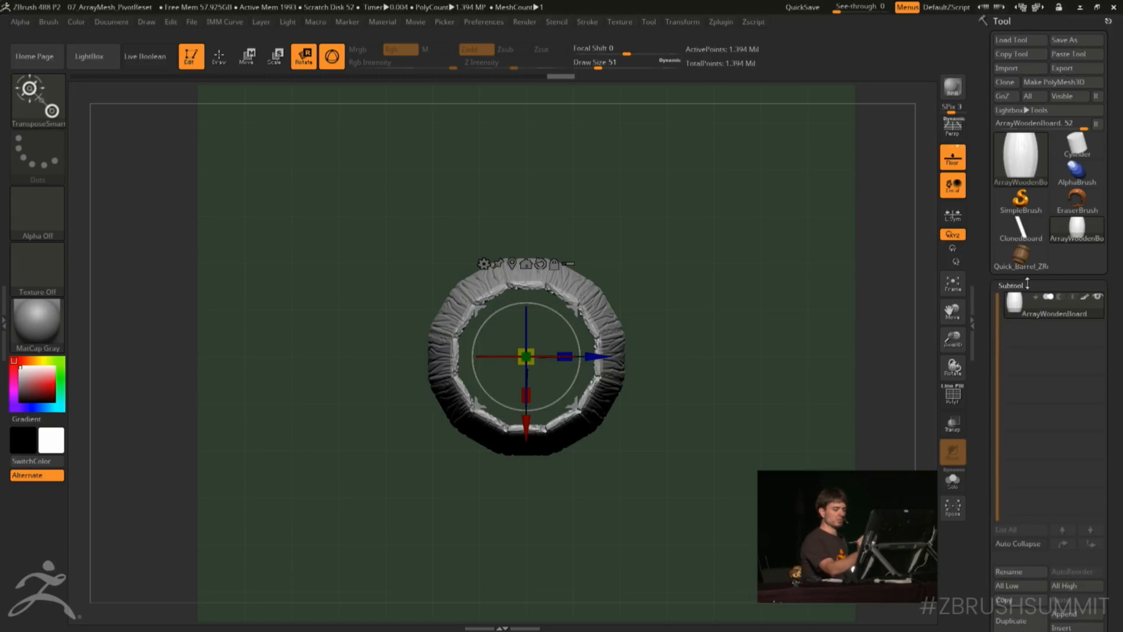
left_click(1064, 613)
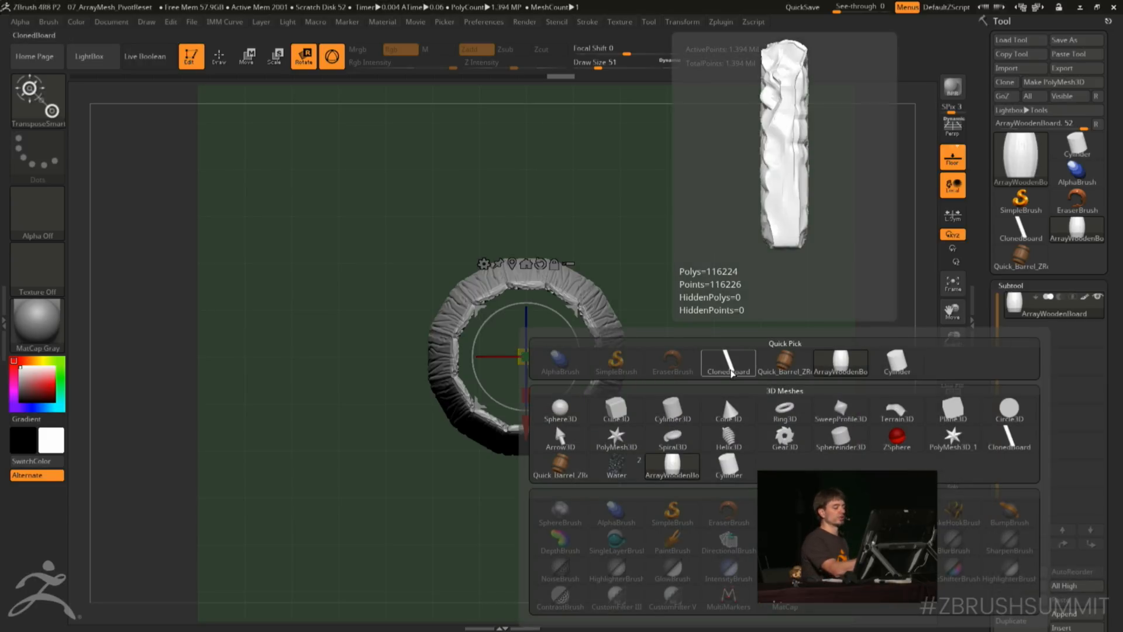
left_click(730, 370)
left_click(1039, 346)
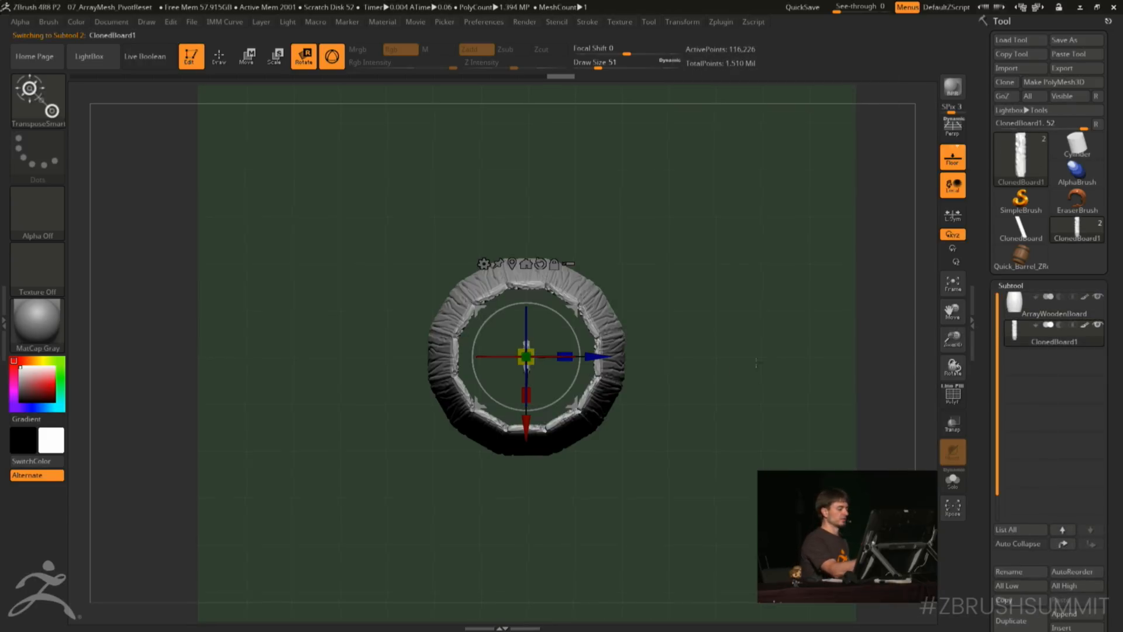
Rotate the new board flat and move it to lie across the center of the barrel's top opening
left_click_drag(756, 373, 720, 298, "shift")
left_click_drag(528, 297, 592, 328)
left_click_drag(739, 226, 746, 351, "shift")
left_click_drag(696, 292, 830, 292, "shift")
left_click_drag(455, 266, 359, 267)
left_click_drag(710, 250, 769, 181, "shift")
left_click_drag(429, 345, 429, 360)
left_click_drag(654, 252, 659, 345, "shift")
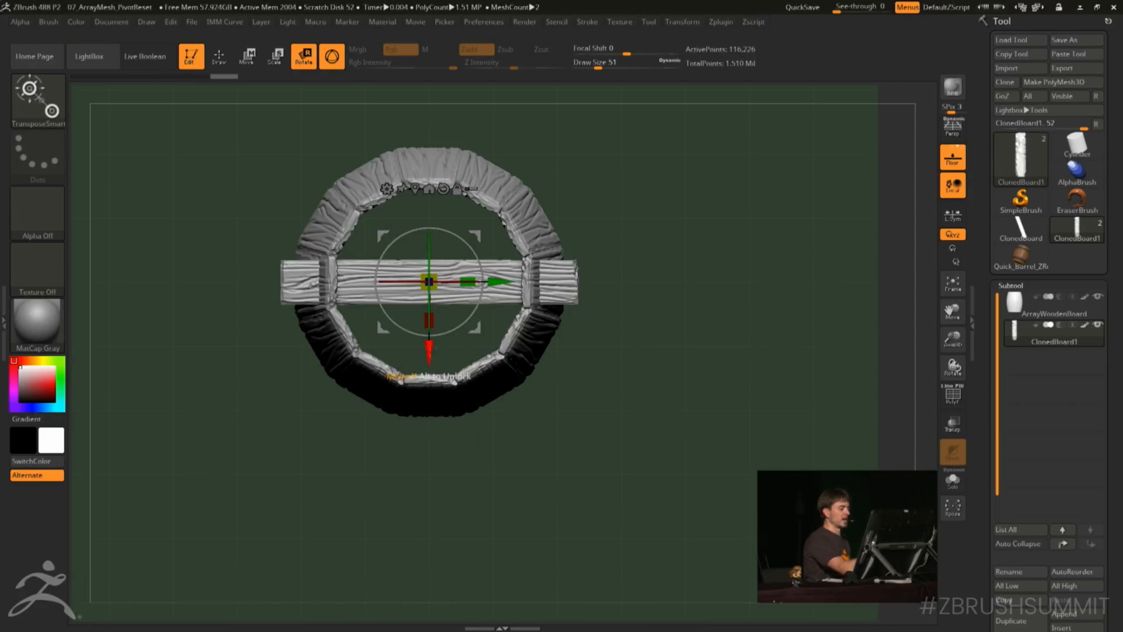
Duplicate the board sideways into a row of four planks, rotating the first copy about 185 degrees to vary the grain
left_click_drag(437, 349, 429, 397, "ctrl")
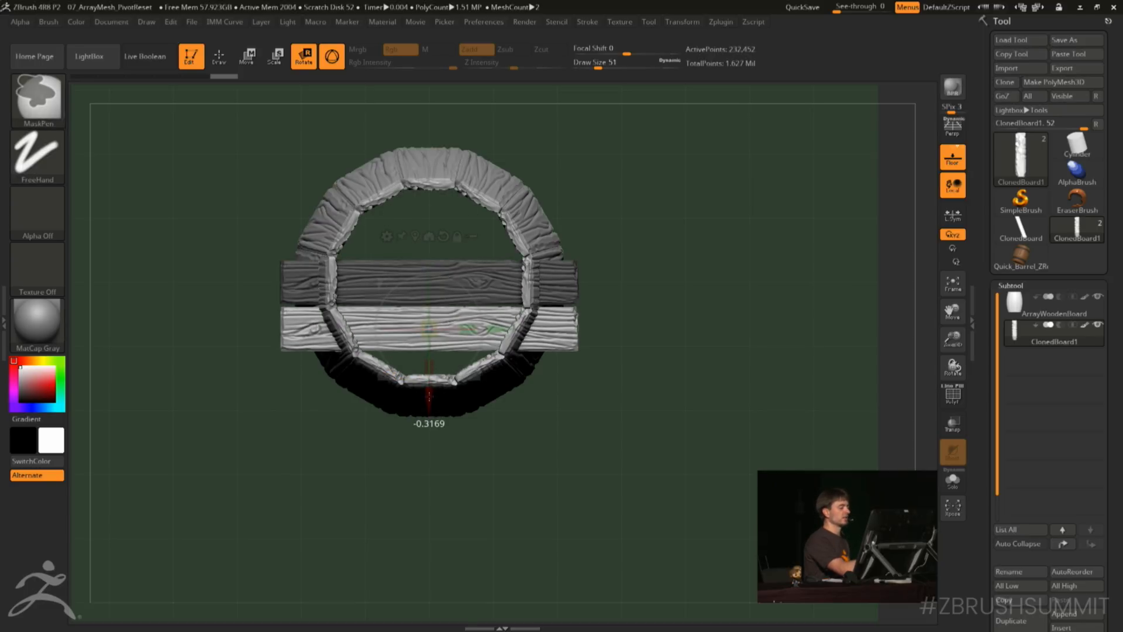
left_click_drag(456, 329, 624, 328)
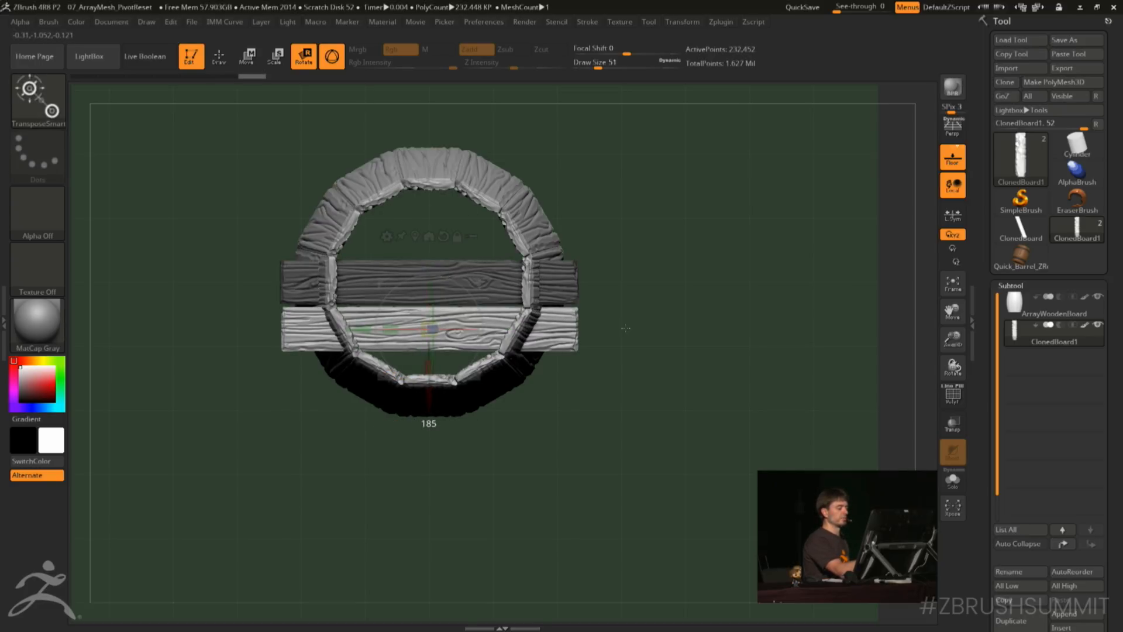
mouse_move(429, 407)
left_mouse_down("ctrl")
mouse_move(428, 298)
mouse_move(429, 453)
mouse_move(429, 424)
left_mouse_up("ctrl")
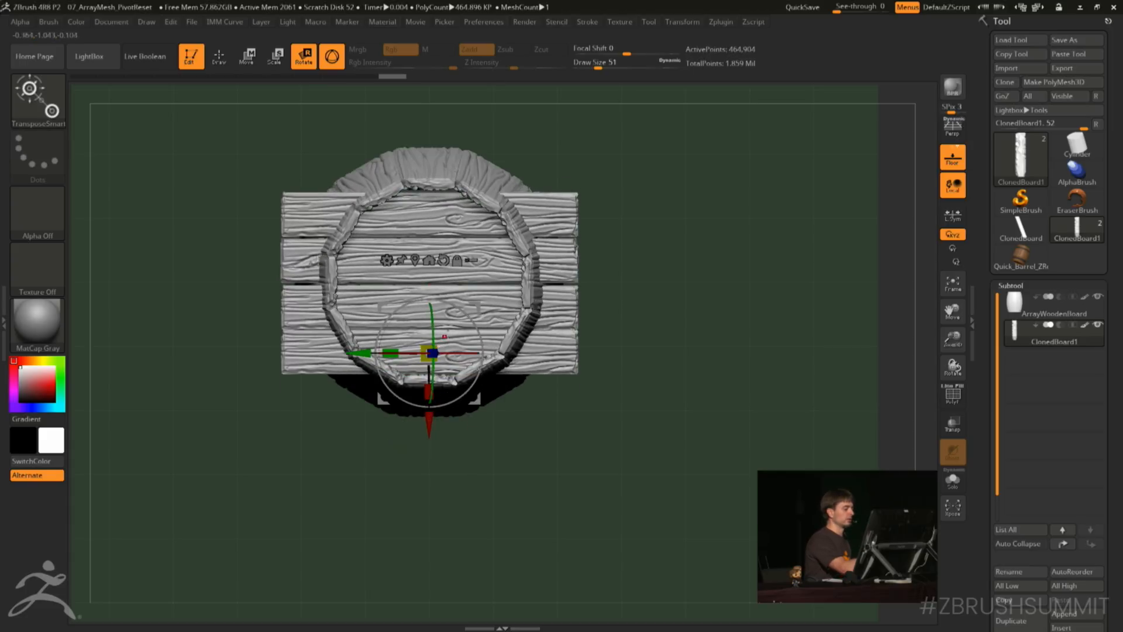
Clear the mask on the planks, reset the gizmo's orientation and center it on all four planks
left_click(457, 261)
left_click(443, 260)
left_click(457, 261)
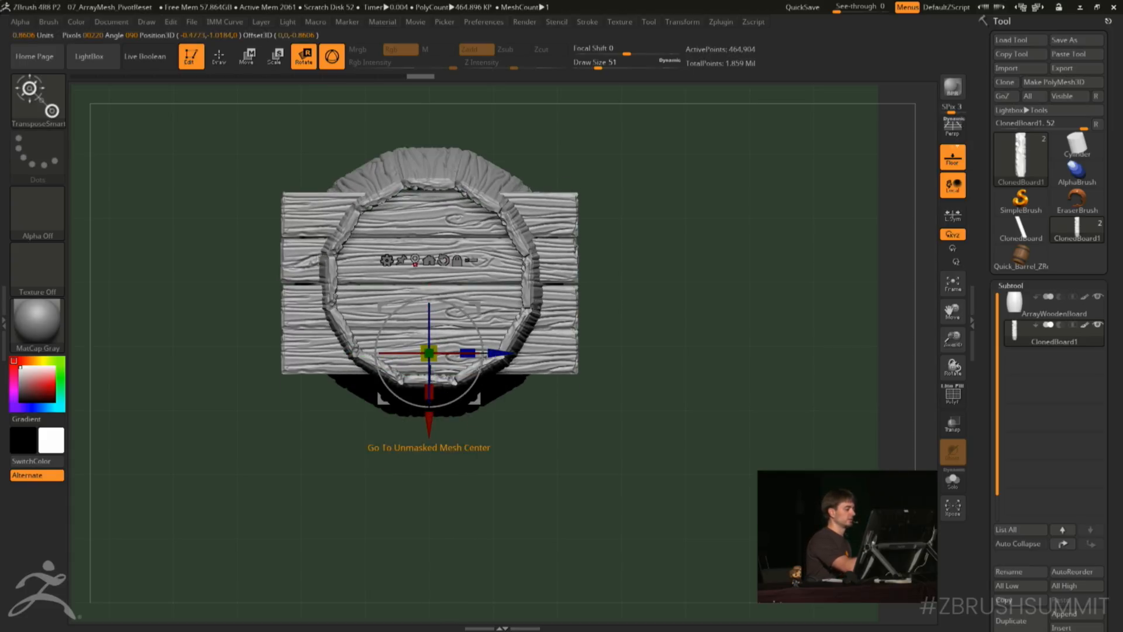
left_click(471, 261)
Scale up the four planks evenly and position them as a lid inside the barrel's rim
left_click_drag(429, 283, 451, 257)
left_click_drag(440, 462, 434, 348)
left_click_drag(713, 257, 682, 188)
left_click_drag(448, 228, 445, 241)
left_click_drag(672, 175, 702, 329)
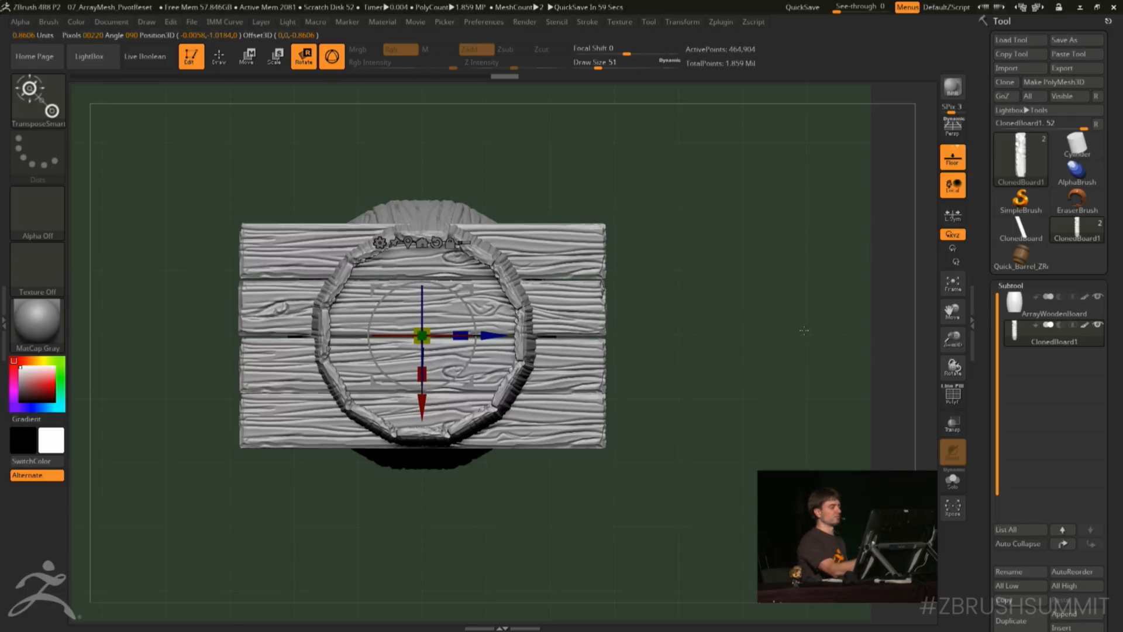
Try to cut off the plank ends outside the barrel's rim with the ClipCurve brush, and undo the clipping
key("q")
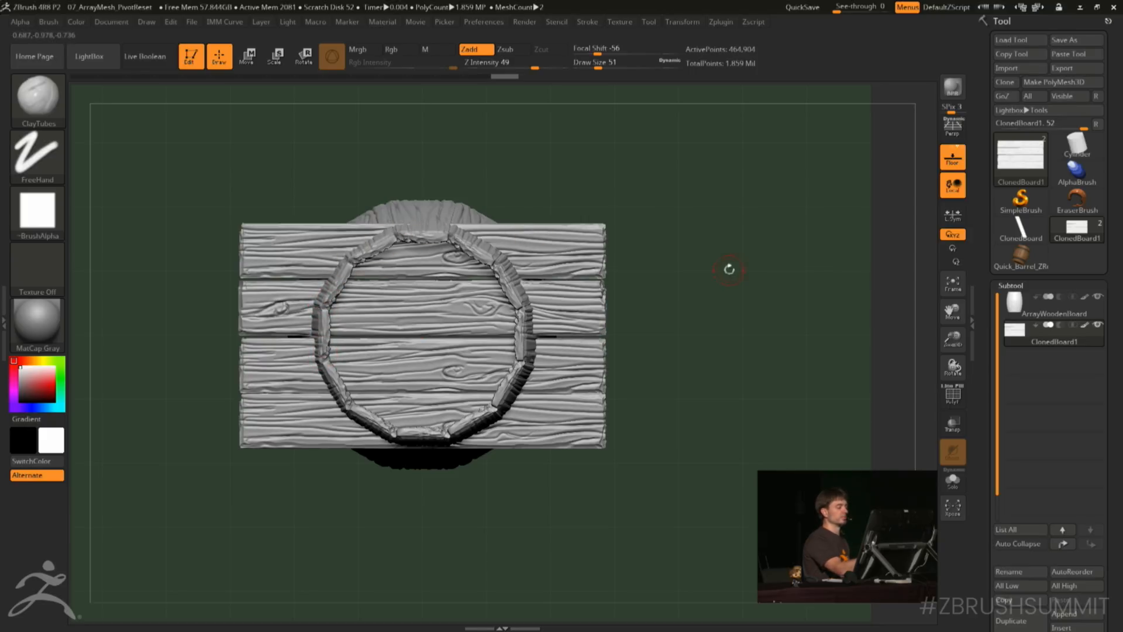
left_click(42, 111, "ctrl+shift")
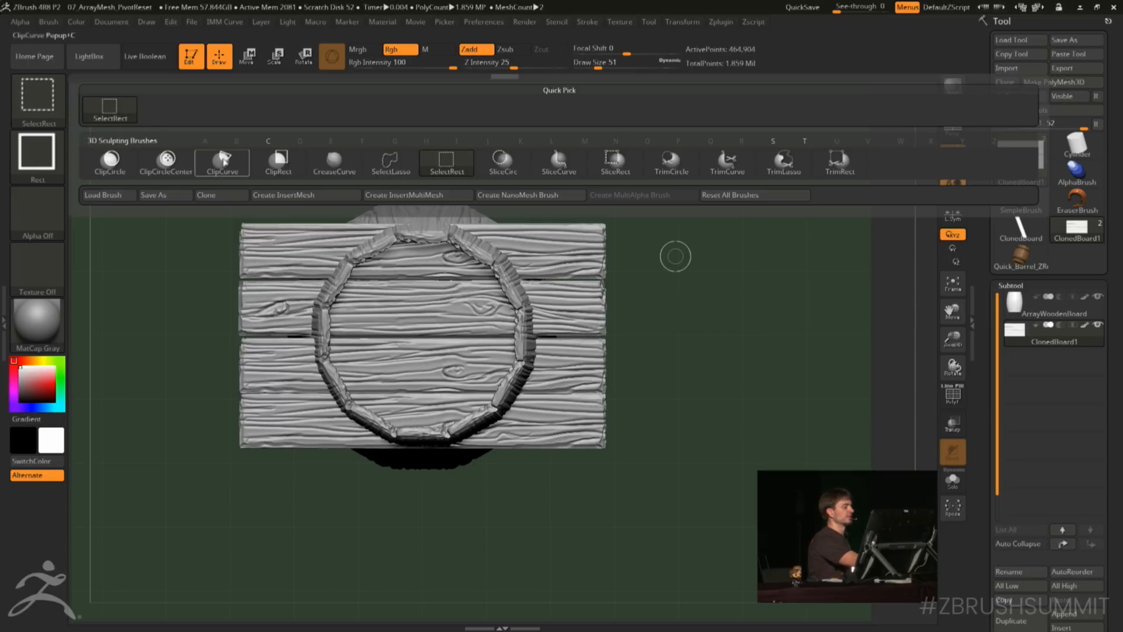
left_click(222, 161)
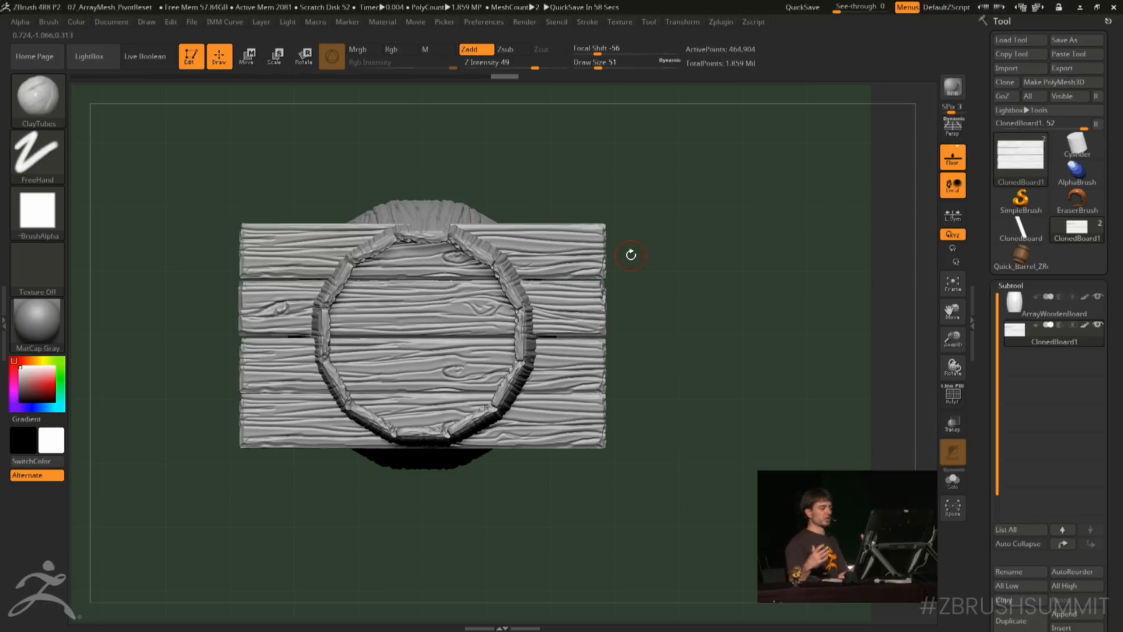
key("ctrl+shift")
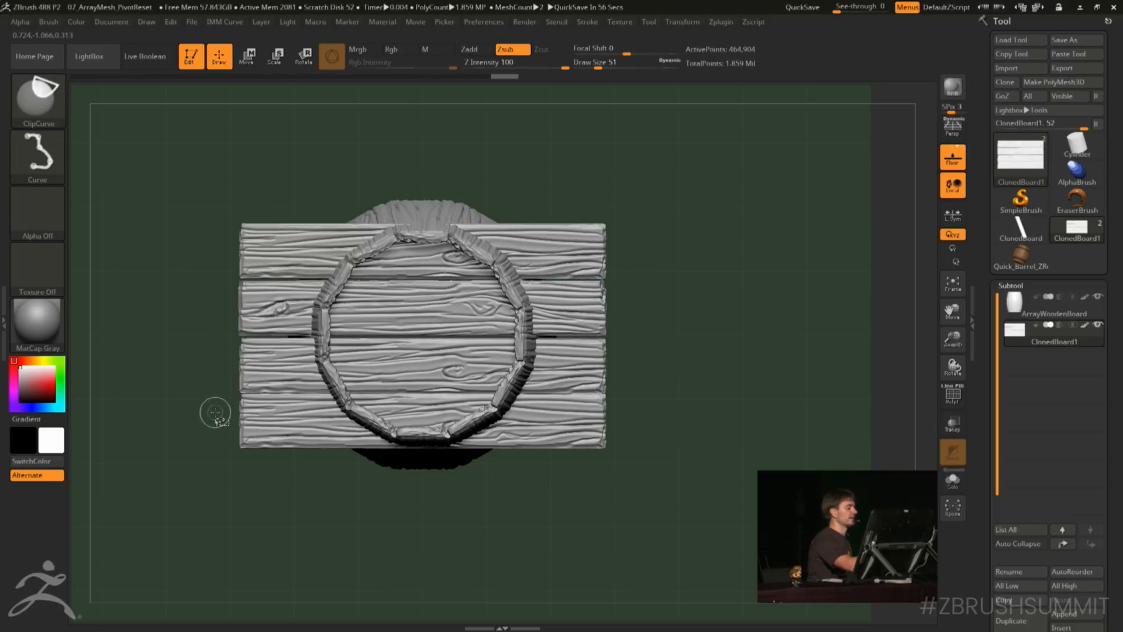
mouse_move(302, 484)
left_mouse_down("ctrl+shift")
mouse_move(304, 200)
mouse_move(330, 183)
left_mouse_up("ctrl+shift")
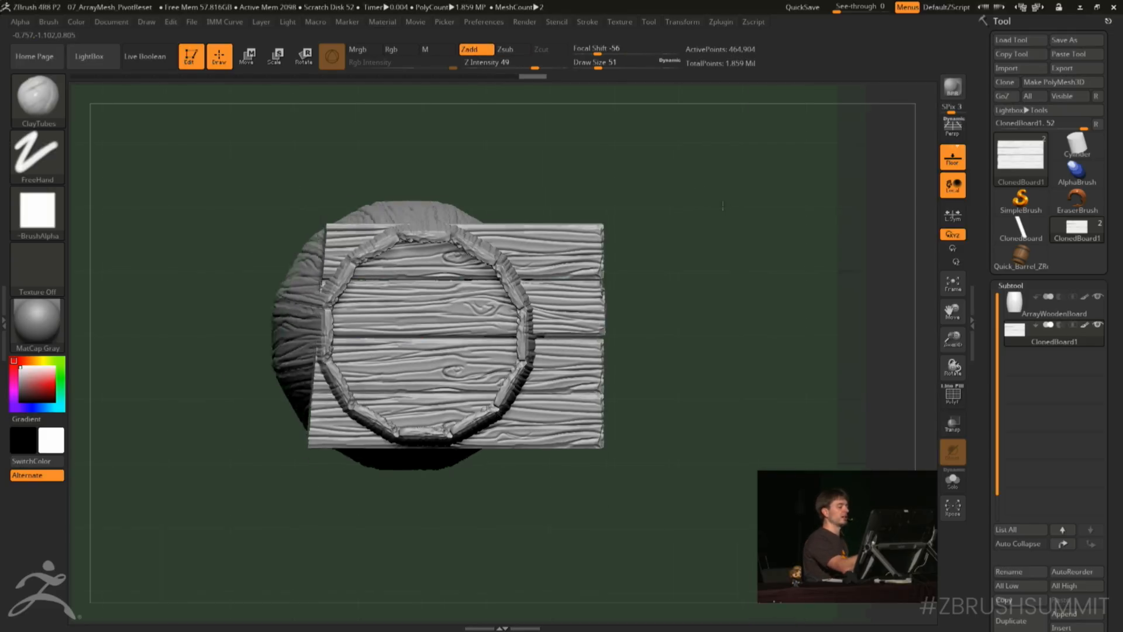
left_click_drag(275, 260, 620, 209)
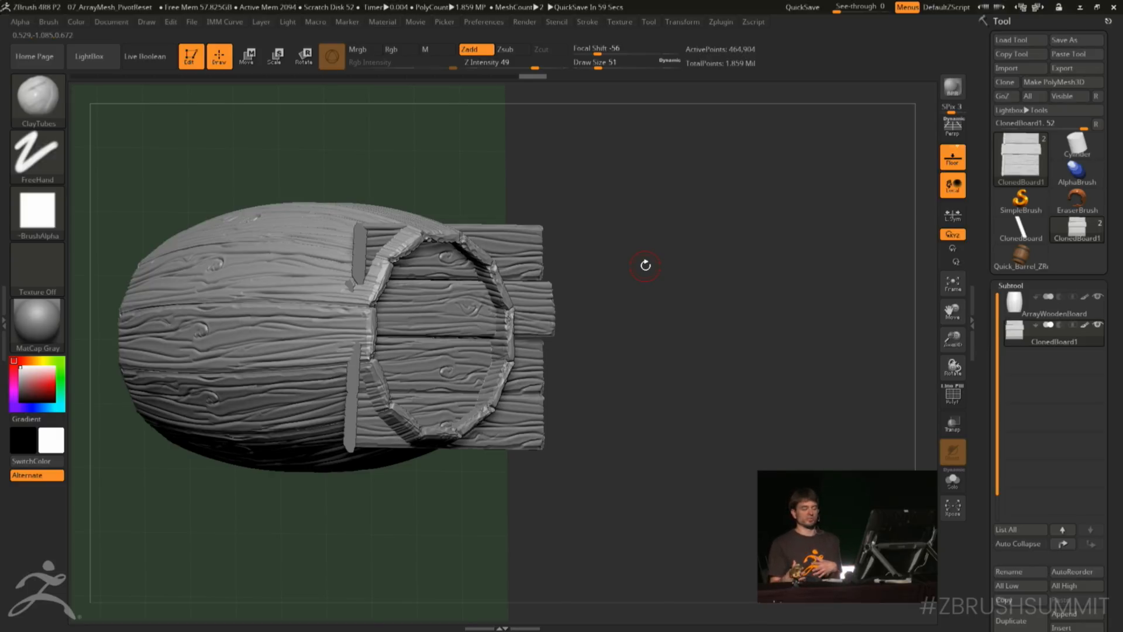
mouse_move(646, 265)
left_mouse_down()
mouse_move(659, 251)
mouse_move(644, 235)
mouse_move(651, 221)
mouse_move(650, 255)
left_mouse_up()
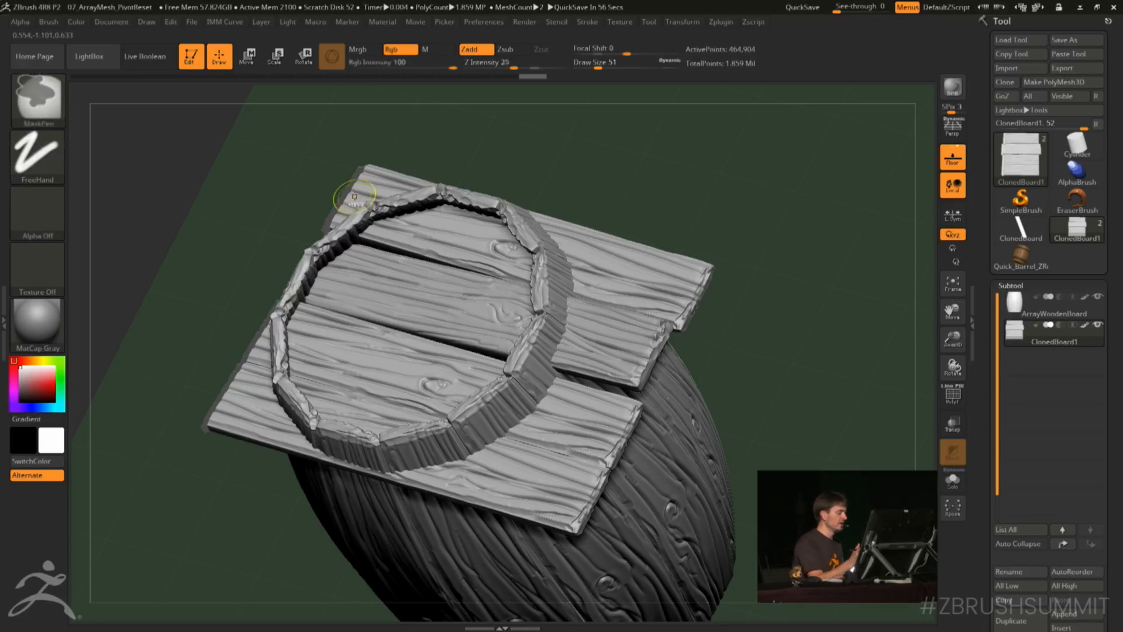
left_click(354, 196, "ctrl+shift")
left_click_drag(775, 287, 849, 363)
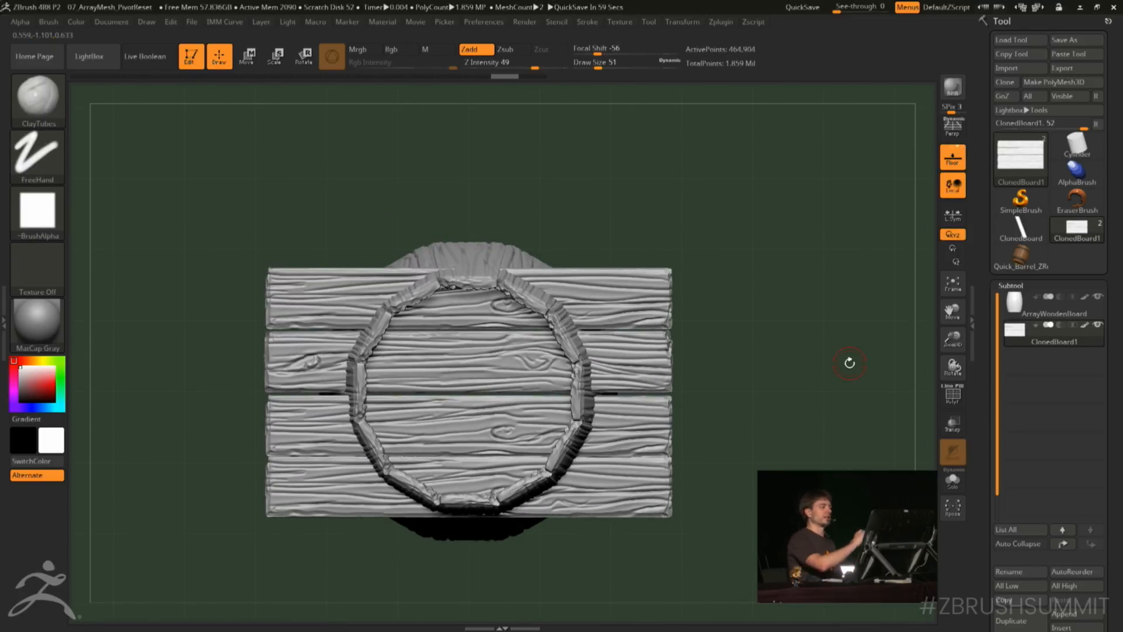
Trim the plank ends away around the barrel's rim with the TrimCurve brush, leaving a round lid
key("ctrl+shift")
left_click(37, 96, "ctrl+shift")
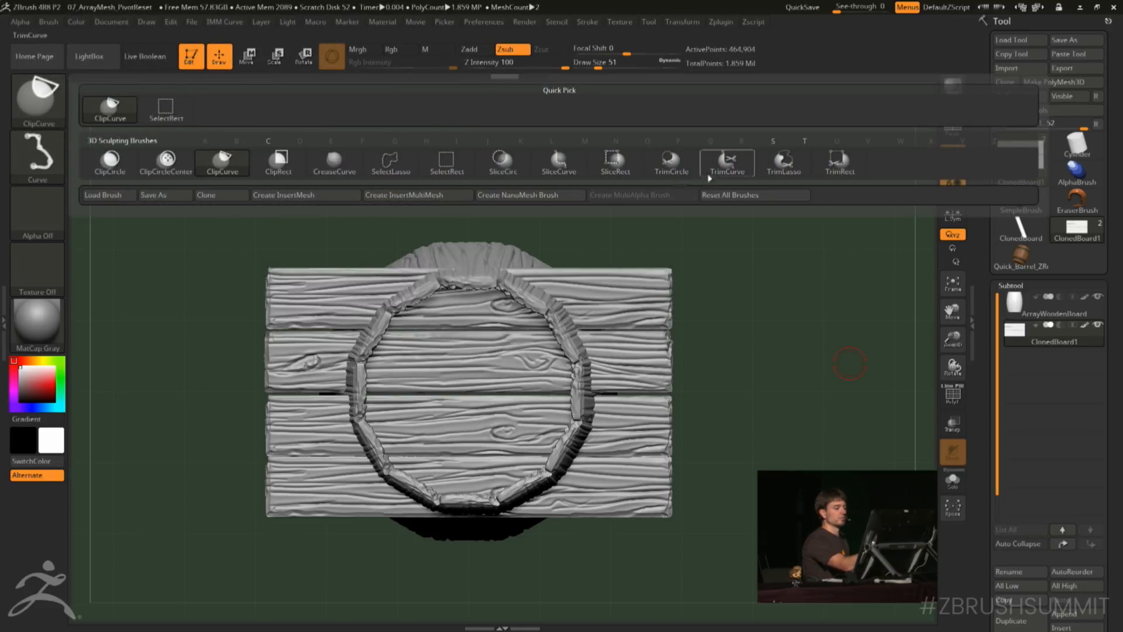
left_click(728, 171)
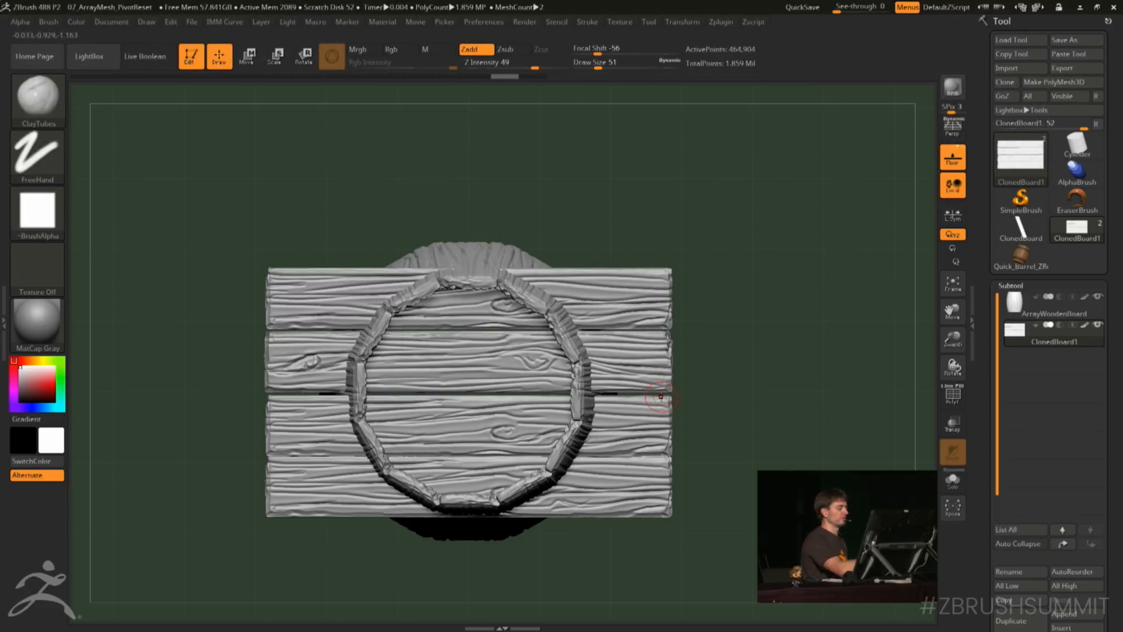
left_click_drag(240, 491, 530, 291, "ctrl+shift")
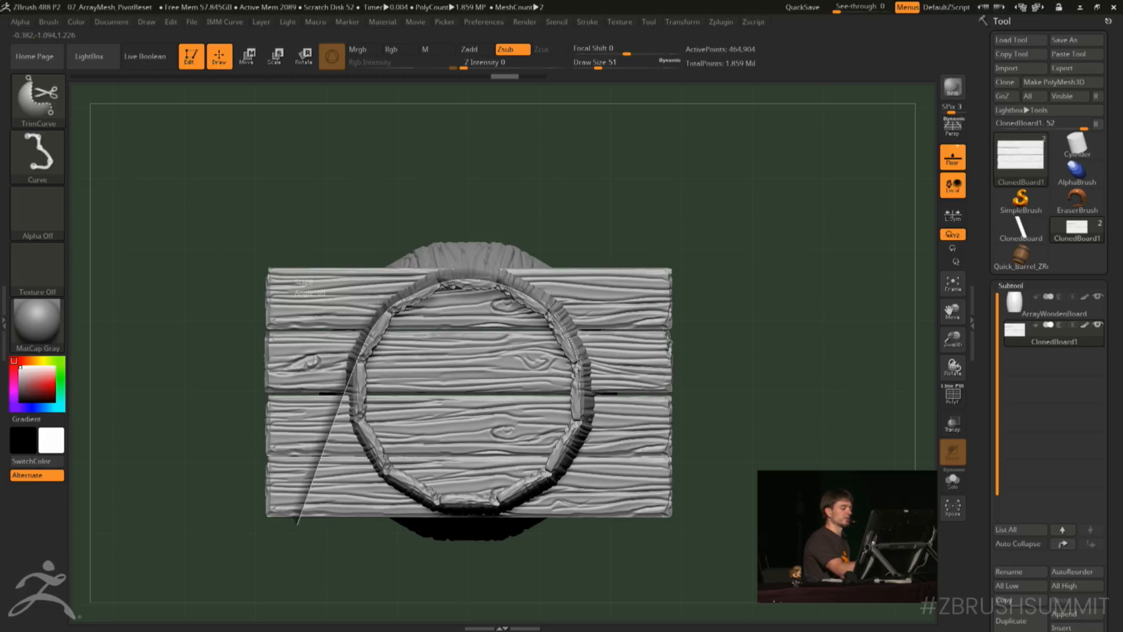
left_click_drag(614, 380, 726, 440, "ctrl+shift")
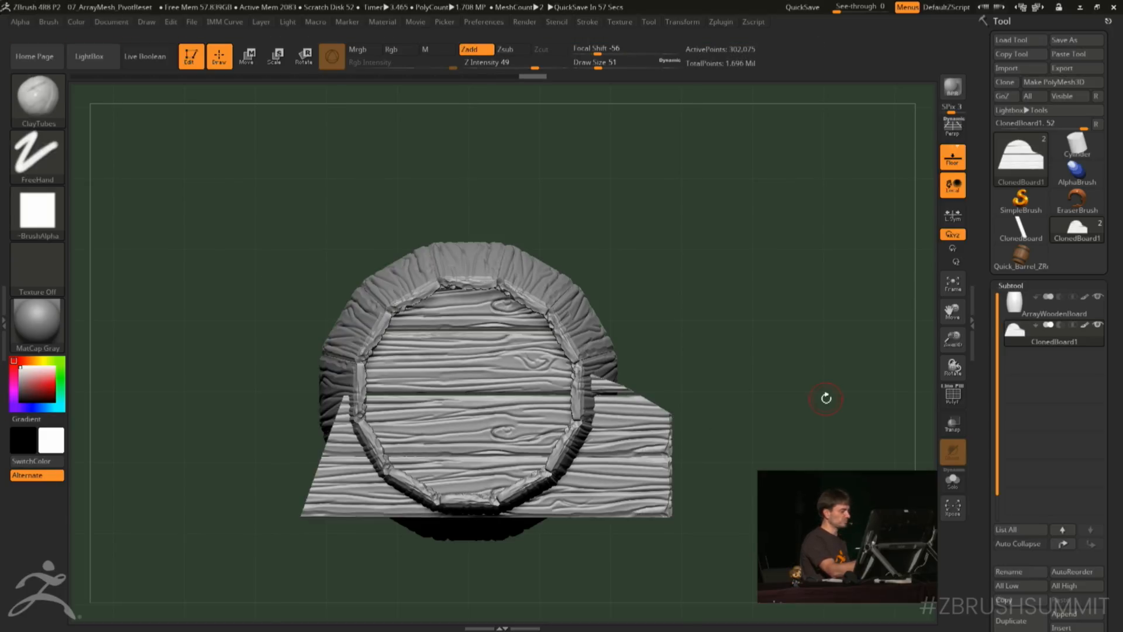
key("ctrl+shift")
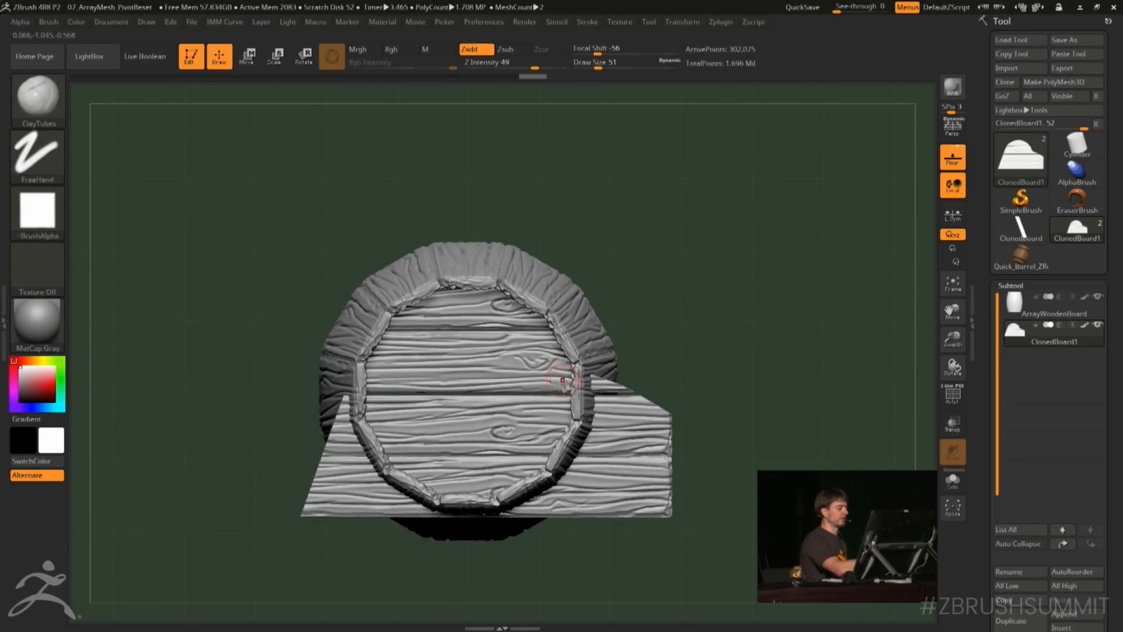
mouse_move(602, 314)
left_mouse_down("ctrl+shift")
mouse_move(577, 426)
mouse_move(552, 473)
mouse_move(497, 500)
mouse_move(416, 495)
mouse_move(389, 472)
left_mouse_up("ctrl+shift")
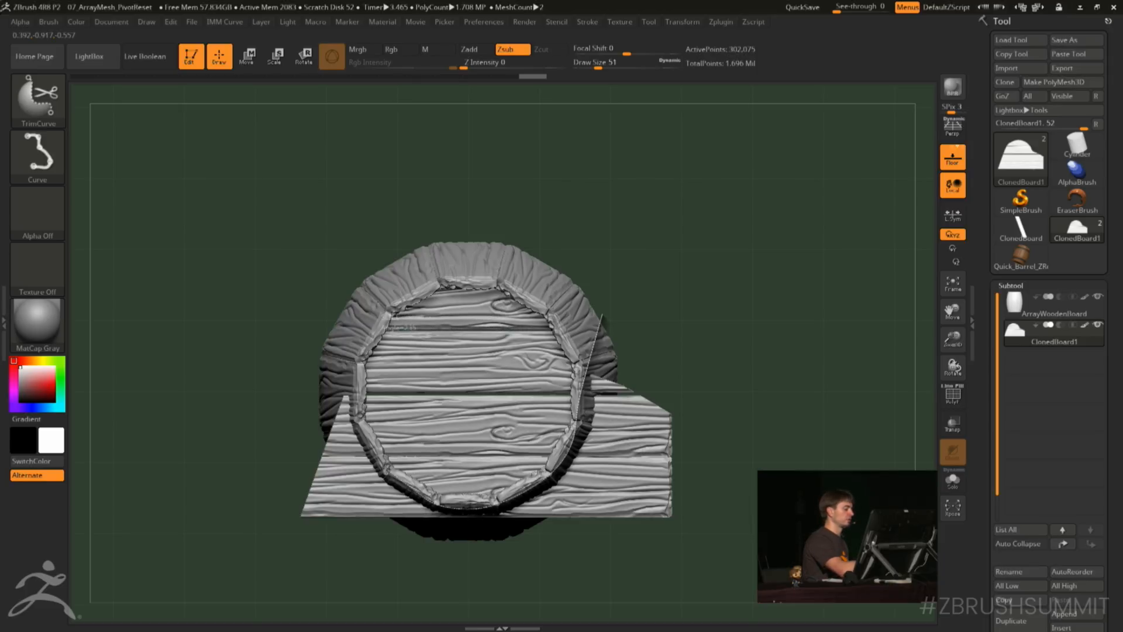
left_click_drag(360, 427, 332, 307, "ctrl+shift")
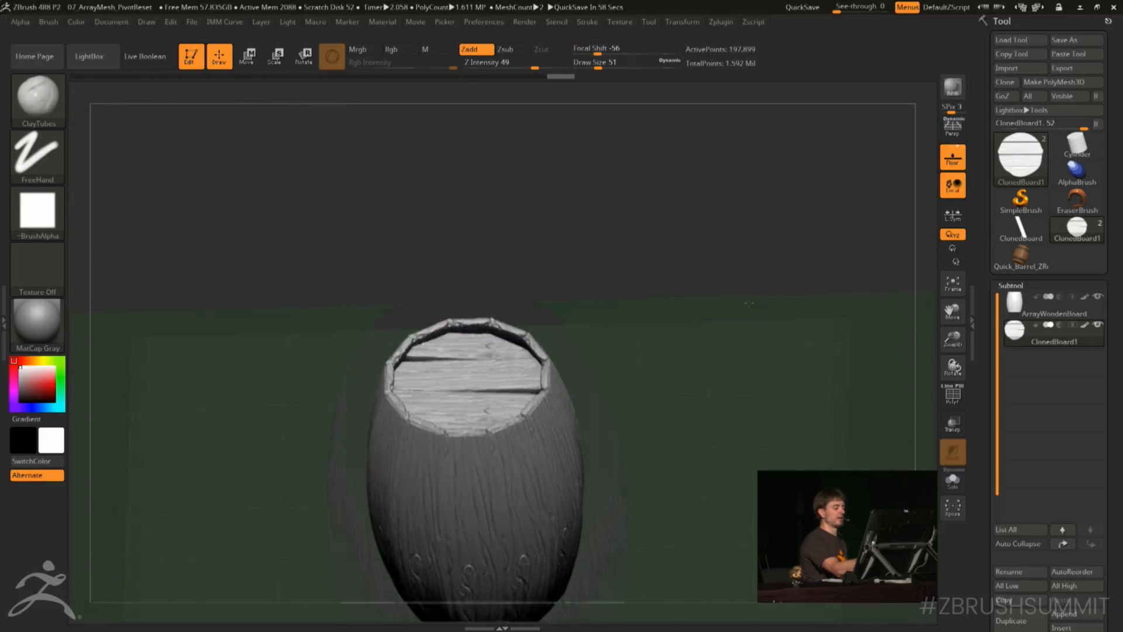
Duplicate the trimmed lid straight down to the bottom of the barrel and hide the floor grid
mouse_move(725, 310)
left_mouse_down()
mouse_move(742, 369)
mouse_move(718, 331)
mouse_move(722, 296)
left_mouse_up()
key("w")
mouse_move(722, 296)
left_mouse_down()
mouse_move(675, 333)
mouse_move(731, 328)
left_mouse_up()
left_click(951, 488)
left_click(951, 488)
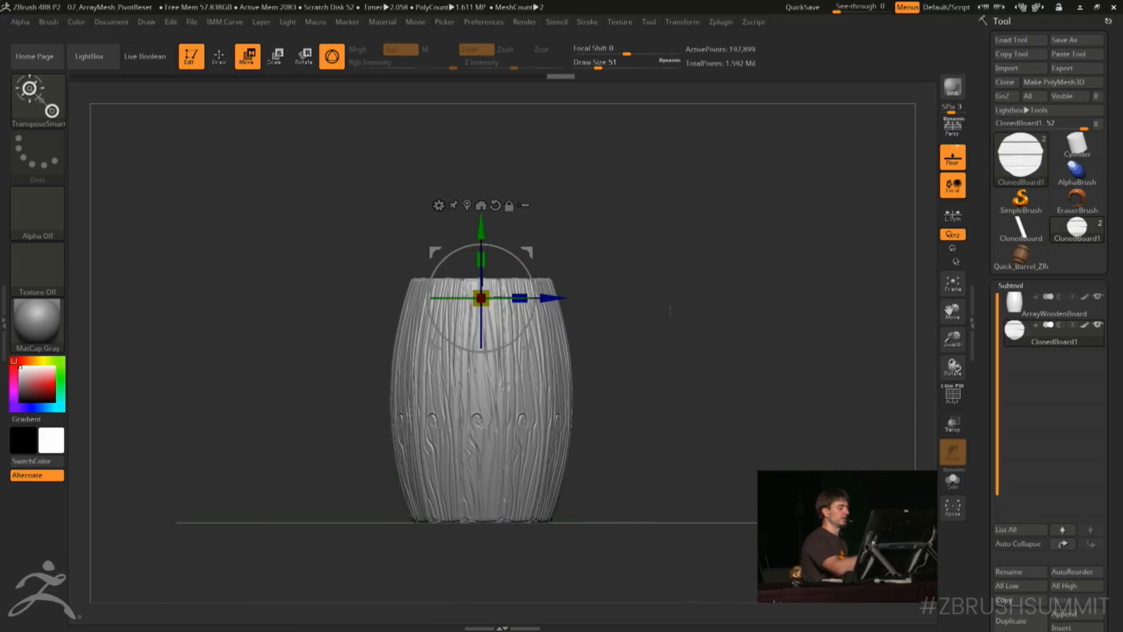
left_click_drag(479, 398, 479, 434, "ctrl")
left_click_drag(705, 363, 694, 463)
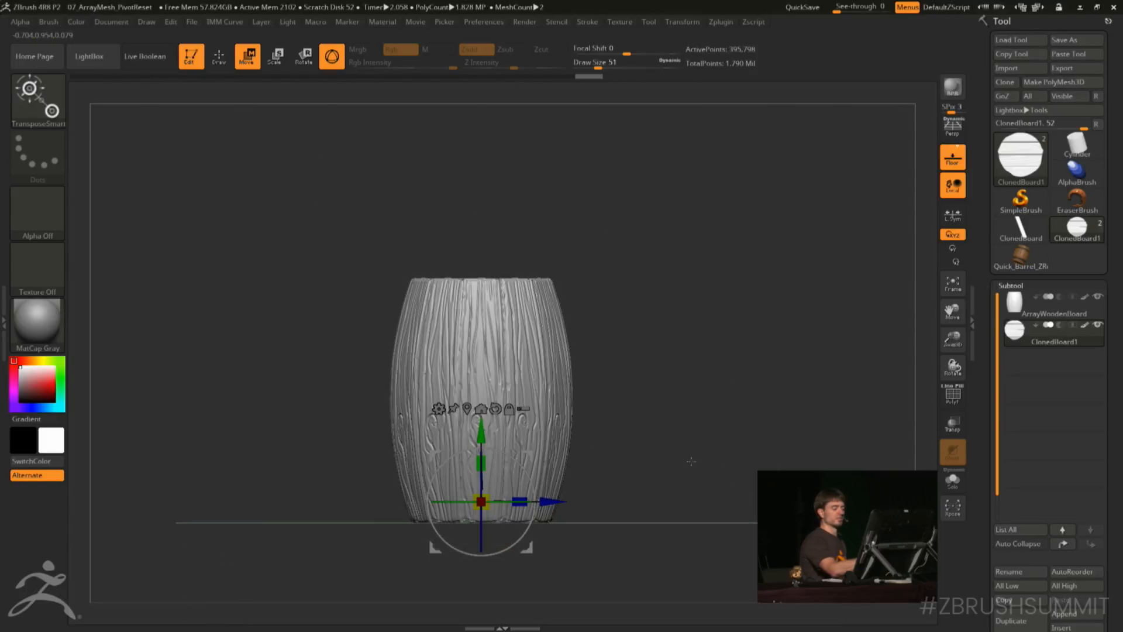
left_click(953, 157)
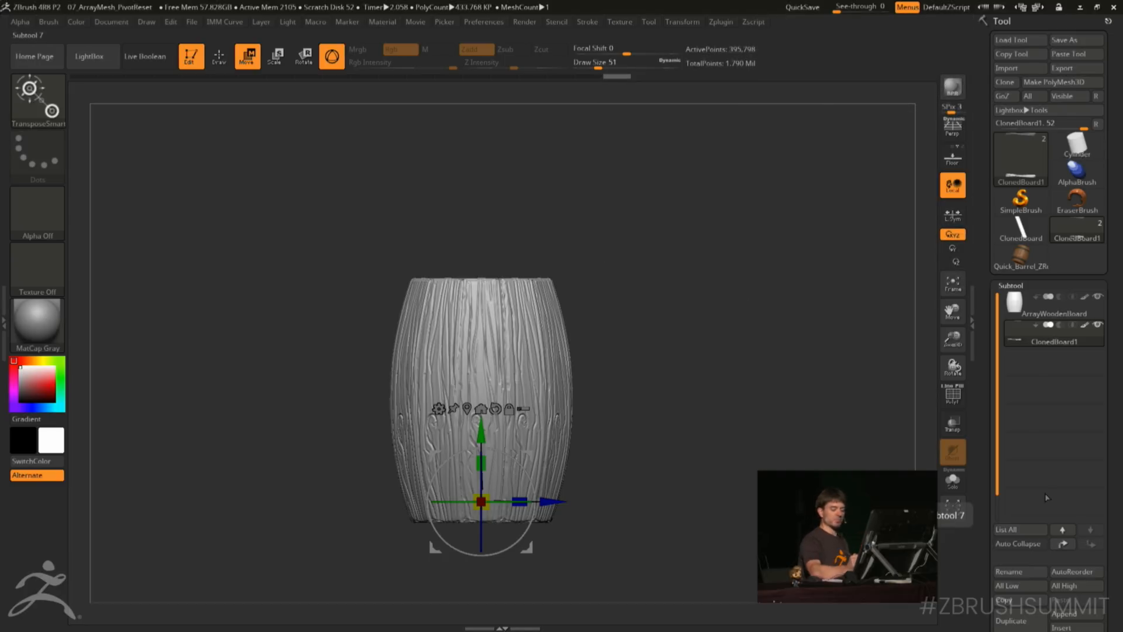
Append the Cylinder mesh as a new subtool of the barrel
left_click(1074, 612)
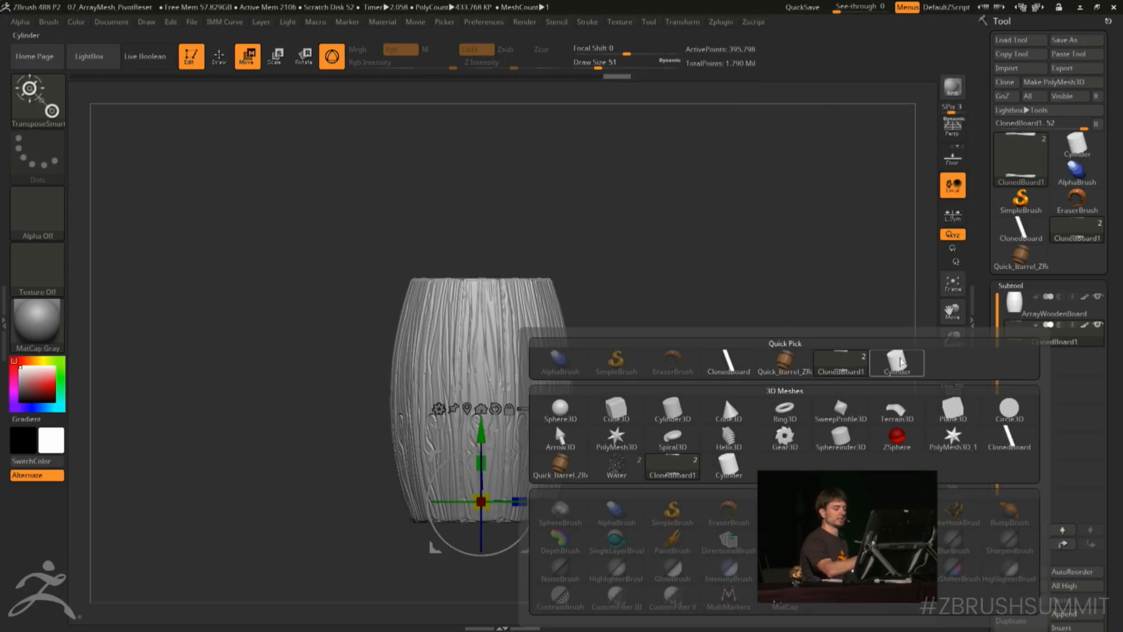
left_click(896, 359)
left_click(1076, 148)
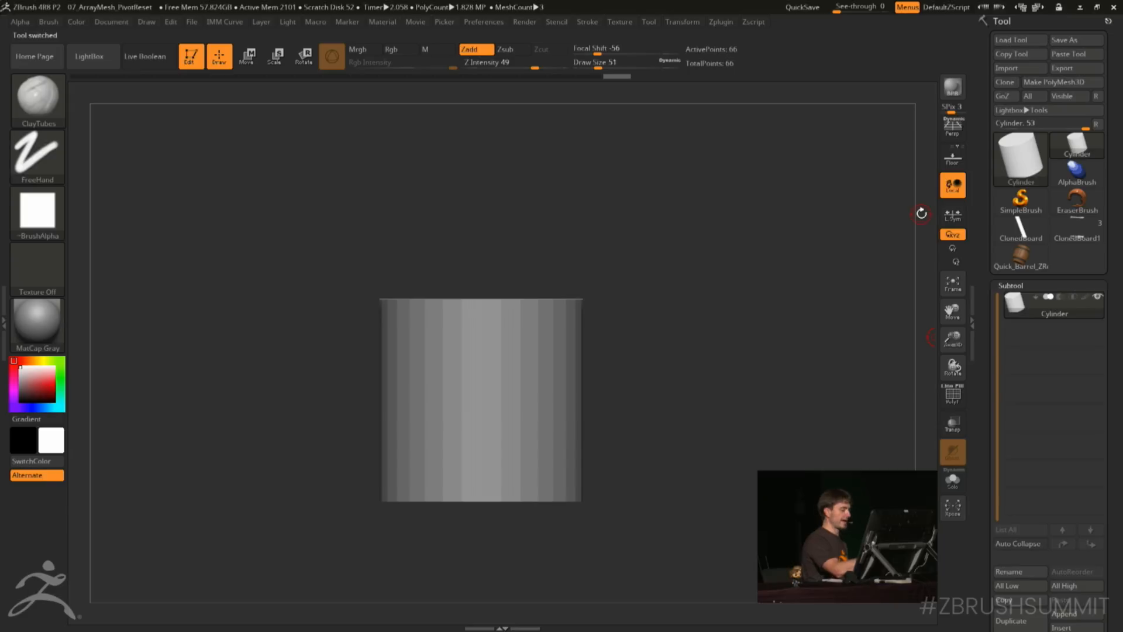
left_click(1076, 234)
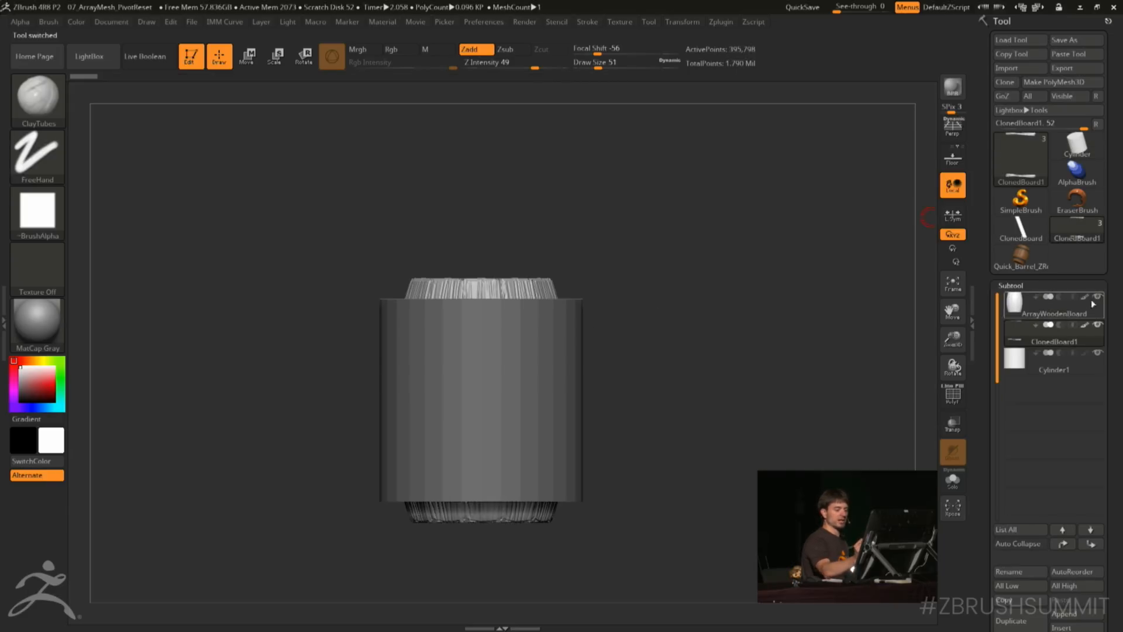
Flatten the cylinder into a thin band near the barrel's upper end, and activate Dynamic Subdiv on it
key("w")
left_click_drag(481, 361, 481, 494)
left_click_drag(481, 395, 481, 397)
left_click_drag(480, 332, 481, 241)
left_click_drag(672, 228, 672, 269, "alt")
key("d")
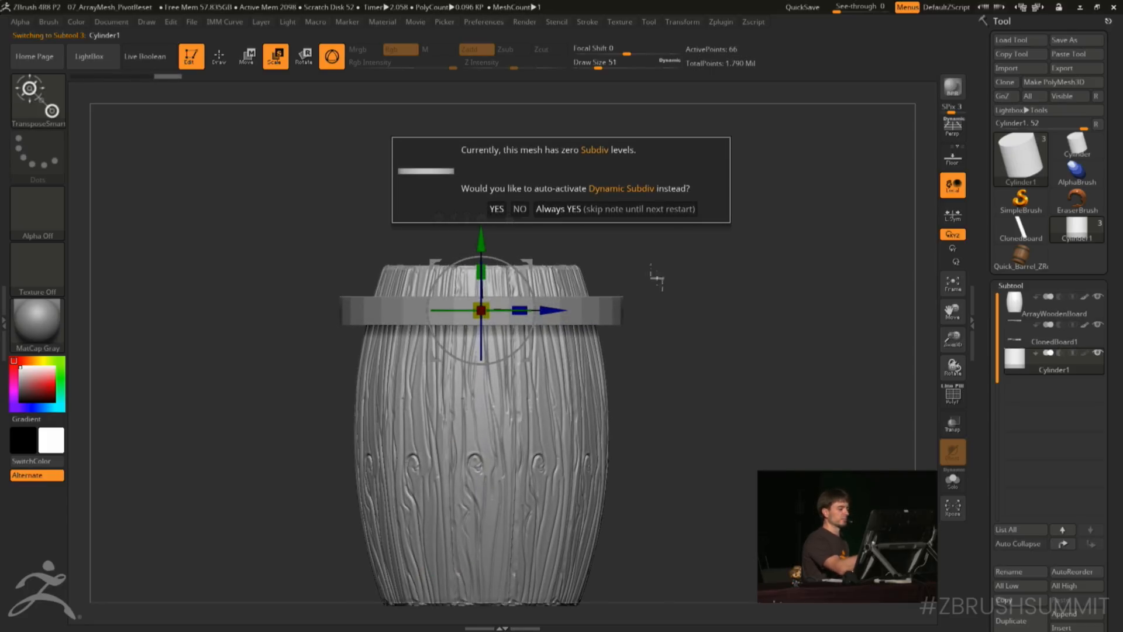
left_click(497, 209)
Mask part of the band at a time to taper it snugly to the barrel's curve, and clear the mask
left_click_drag(296, 259, 664, 293)
key("w")
left_click_drag(481, 310, 480, 402)
left_click_drag(310, 261, 655, 314, "ctrl")
left_click(666, 275, "ctrl")
left_click_drag(487, 305, 484, 308)
left_click_drag(664, 321, 682, 338, "ctrl")
Duplicate the band down to the barrel's lower end and fit it as a second hoop
left_click_drag(691, 343, 690, 292, "alt")
left_click_drag(481, 241, 481, 432, "ctrl")
mouse_move(481, 555)
left_mouse_down()
mouse_move(426, 572)
mouse_move(406, 562)
mouse_move(445, 593)
mouse_move(482, 561)
left_mouse_up()
left_click_drag(690, 414, 706, 389)
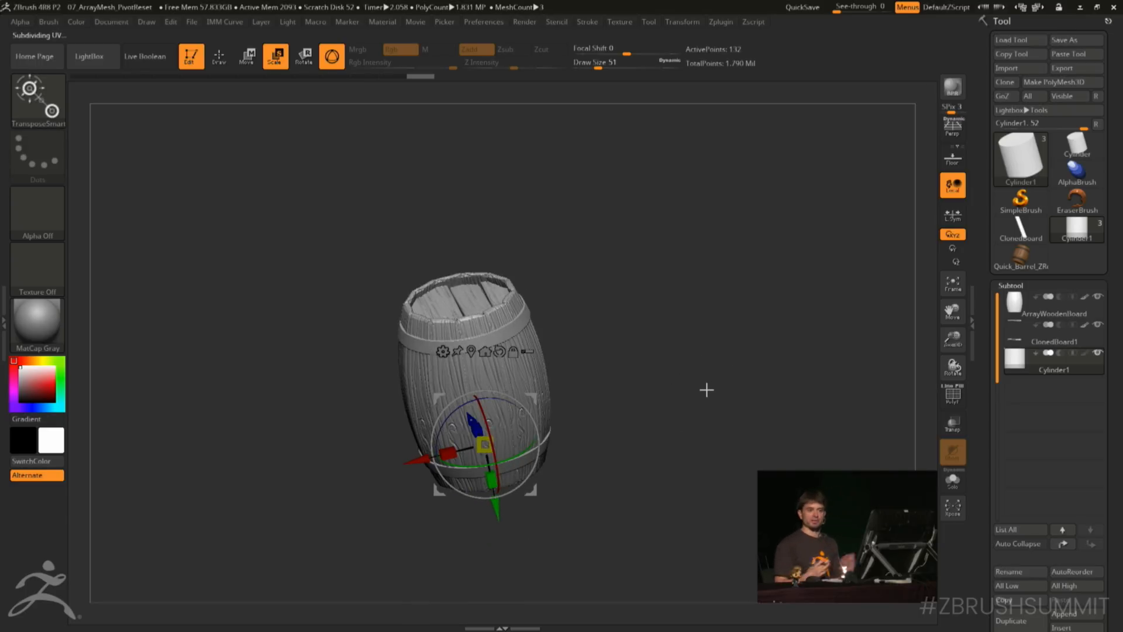
Switch to the Quick_Barrel_ZRemesher tool and view it in perspective
left_click(1025, 265)
left_click_drag(895, 299, 764, 387)
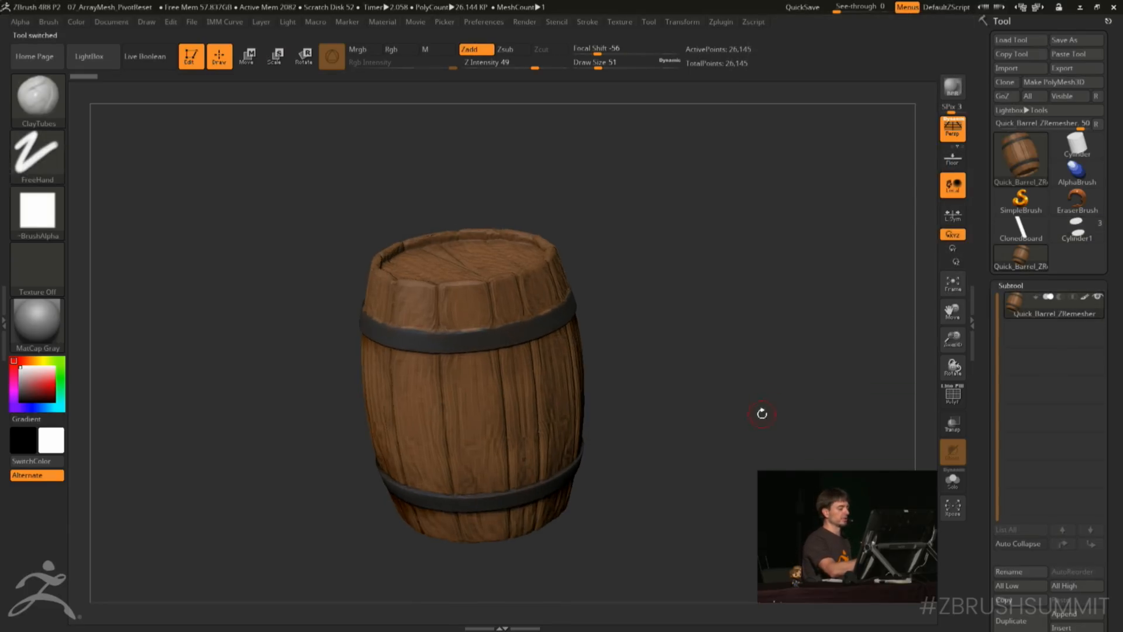
key("p")
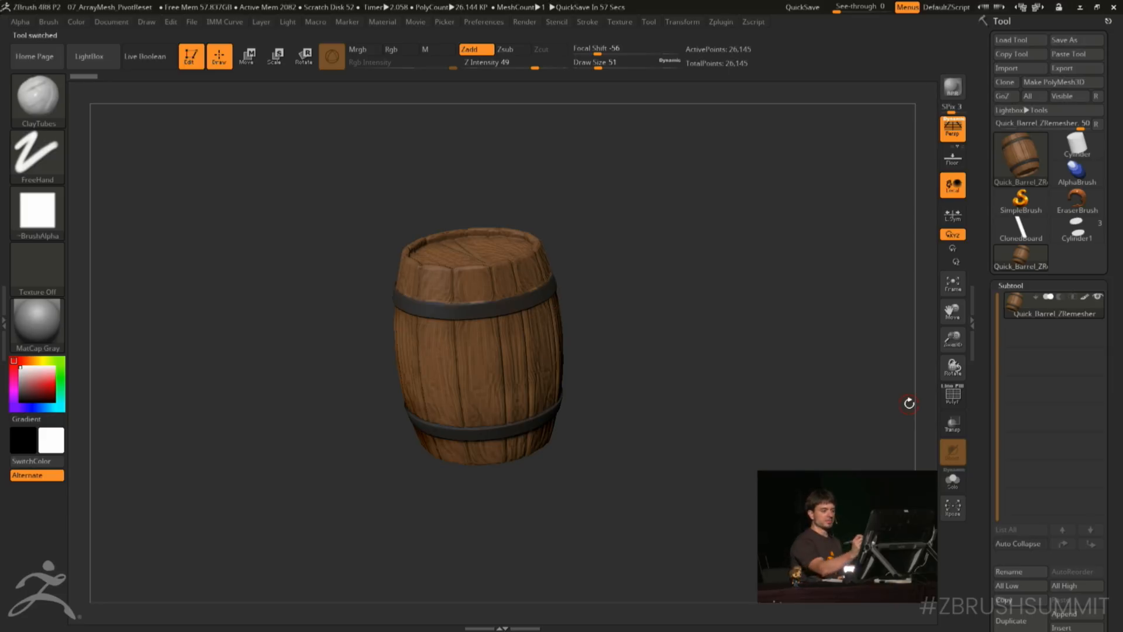
Show the barrel's polyframe and set the GroupVisible coverage to 0.5 and clusters to 0.9
left_click(1042, 285)
key("shift")
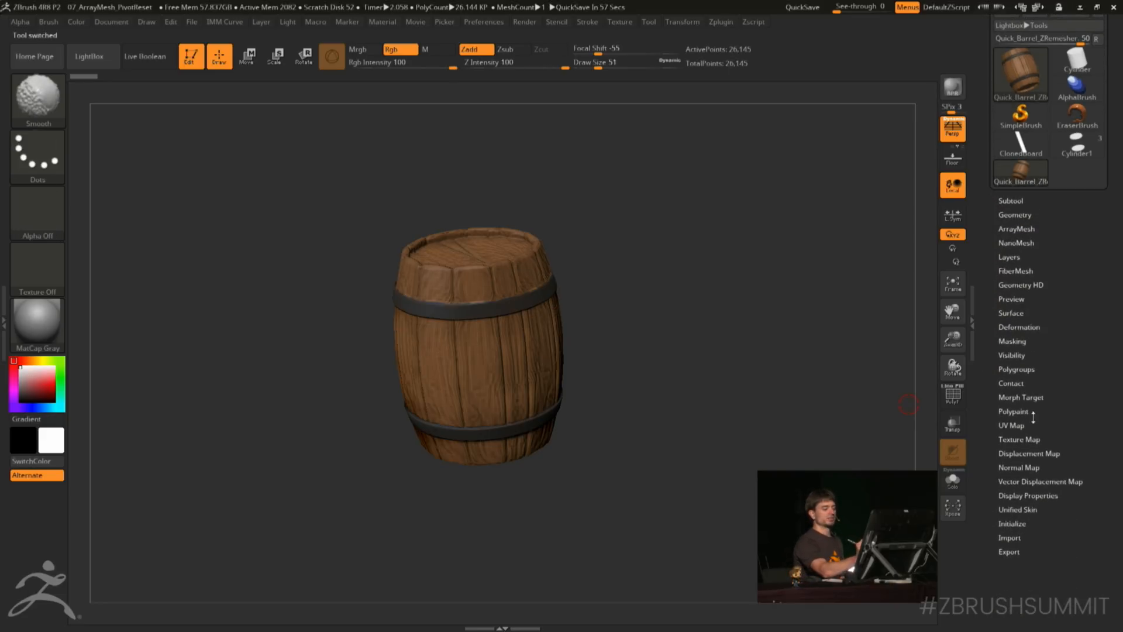
left_click(1017, 369)
key("shift+f")
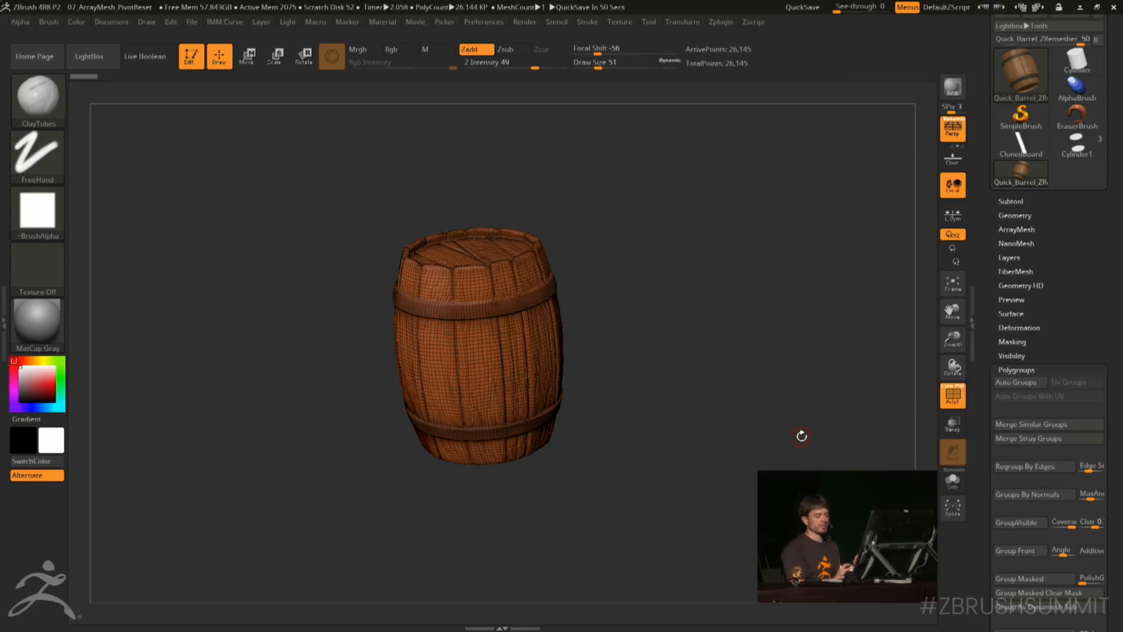
left_click_drag(1085, 310, 1090, 250)
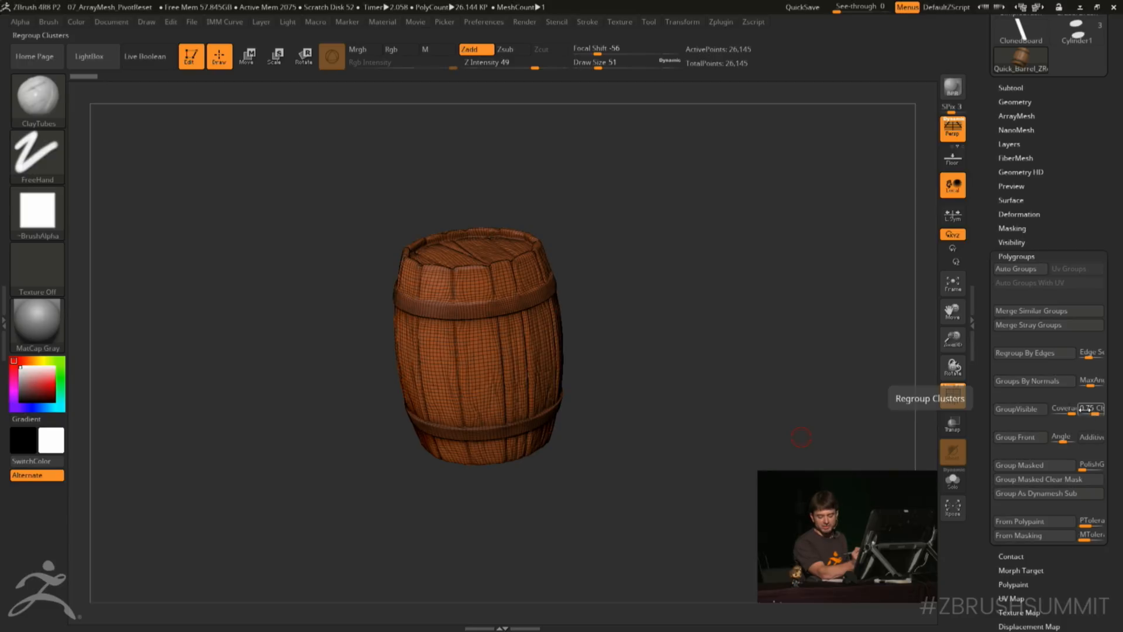
left_click(1063, 408)
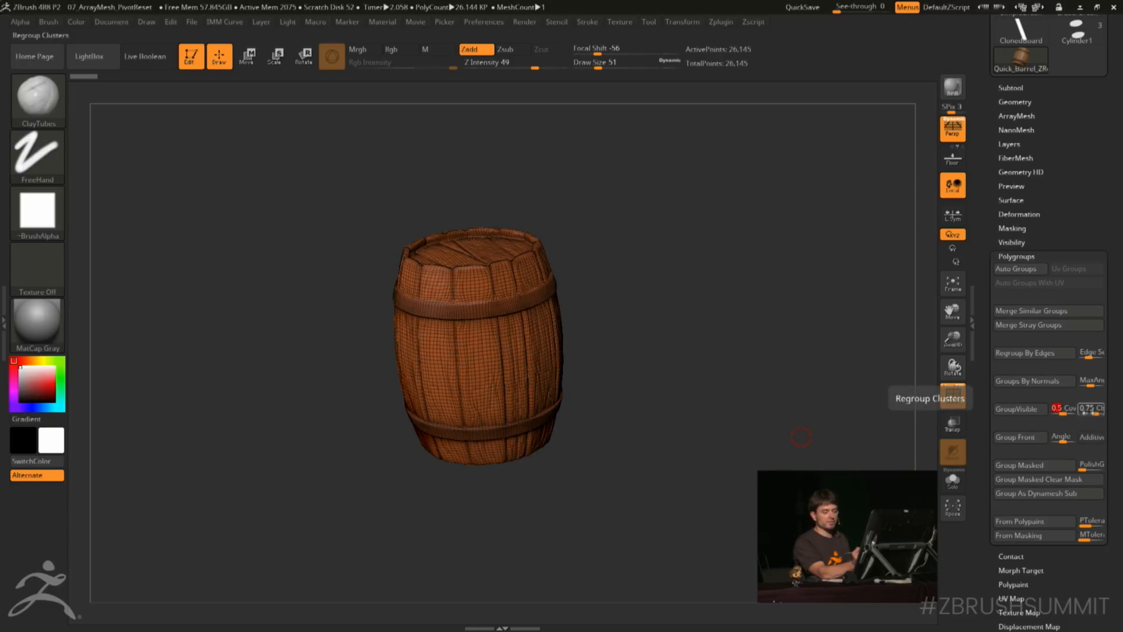
left_click(1094, 412)
type(".9")
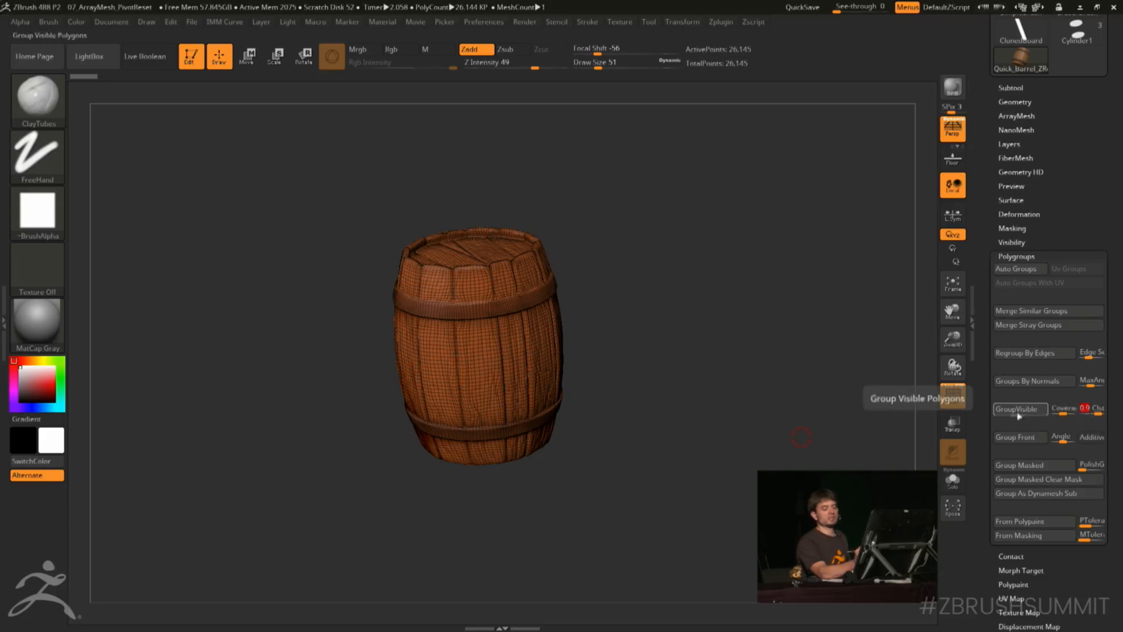
Hide the polyframe lines and run GroupVisible repeatedly to scatter random polygroup clusters over the barrel
mouse_move(816, 418)
left_mouse_down("alt")
mouse_move(801, 453)
mouse_move(825, 460)
mouse_move(825, 428)
left_mouse_up("alt")
left_click(959, 386)
left_click(965, 393)
left_click_drag(879, 396, 852, 398, "alt")
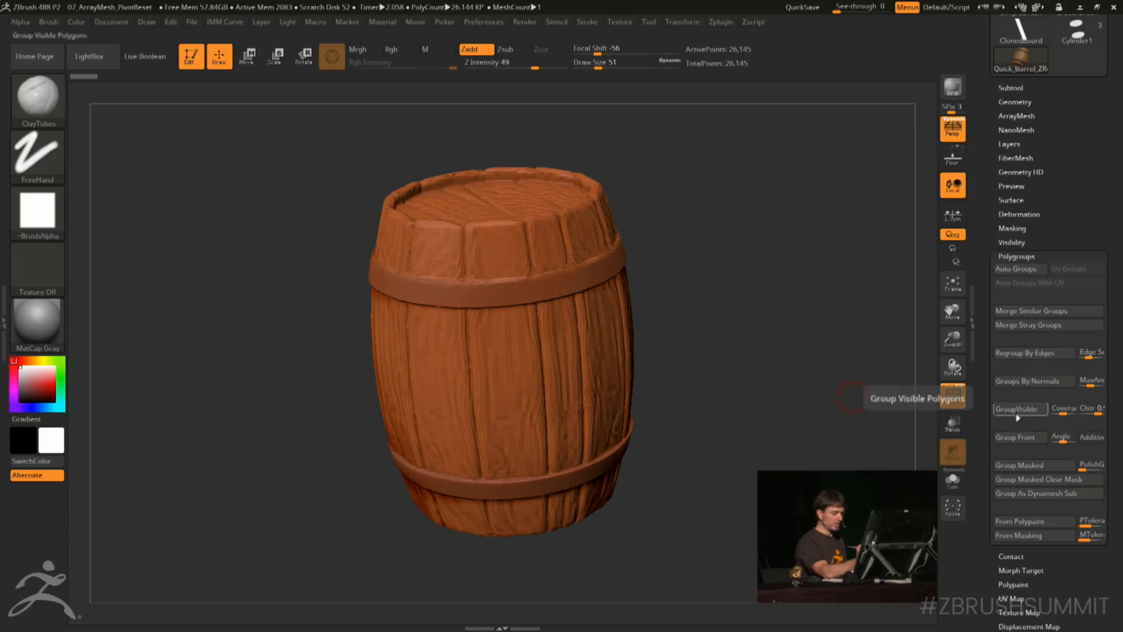
left_click(1016, 409)
left_click(1018, 417)
left_click(1017, 416)
left_click(1018, 416)
left_click(1018, 416)
left_click(1018, 416)
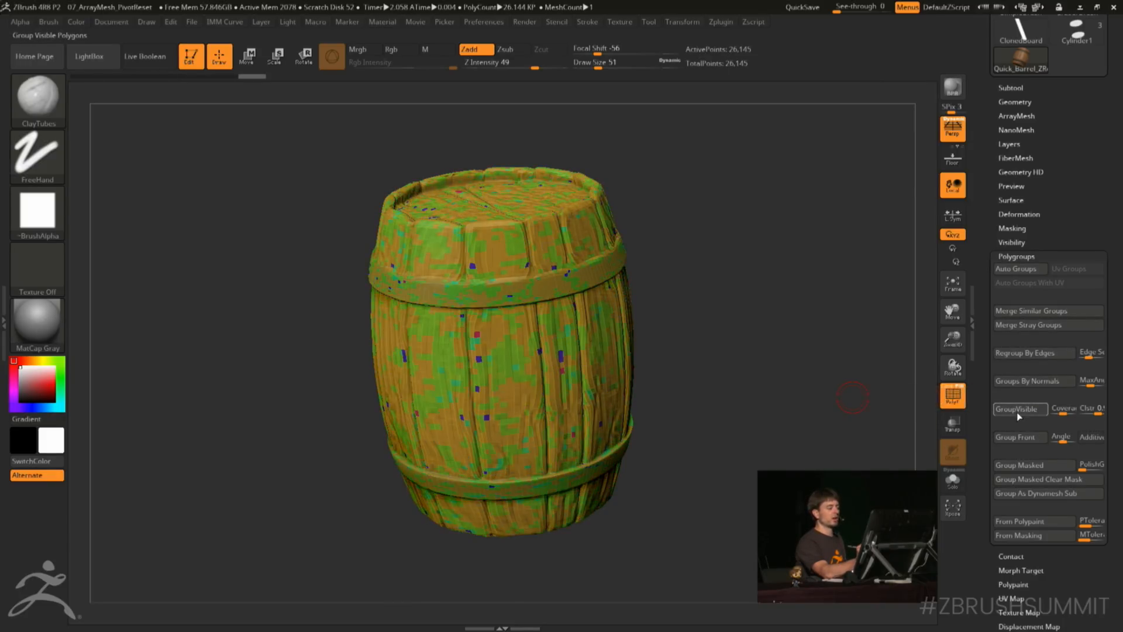
left_click(1018, 416)
left_click(1019, 416)
left_click(1019, 416)
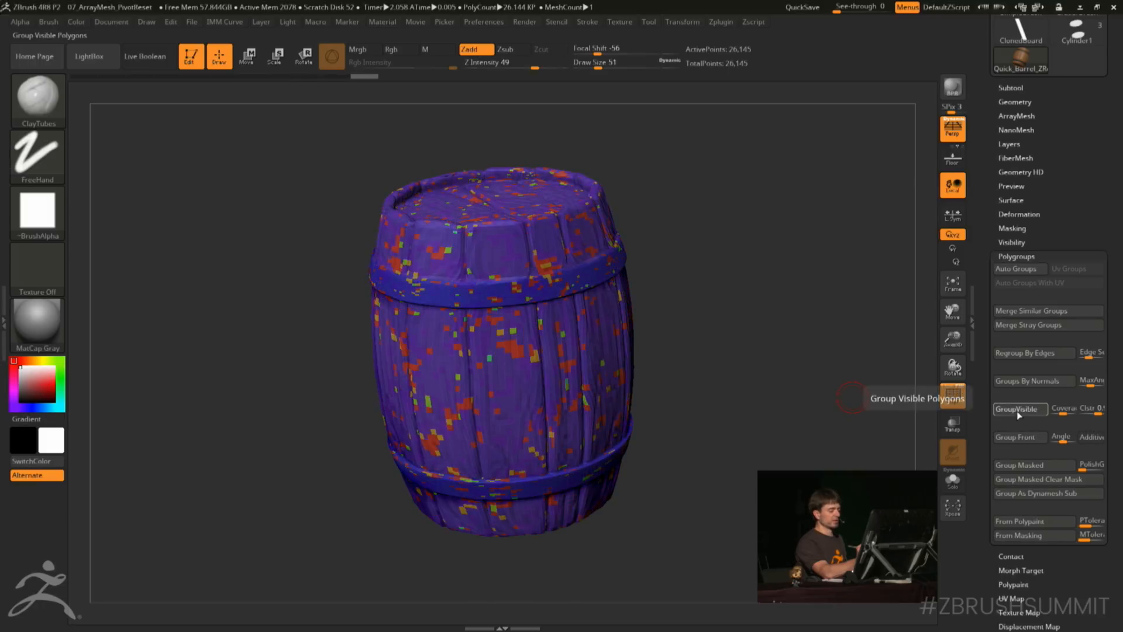
left_click(1018, 416)
left_click(1018, 416)
left_click(1019, 416)
left_click(1018, 416)
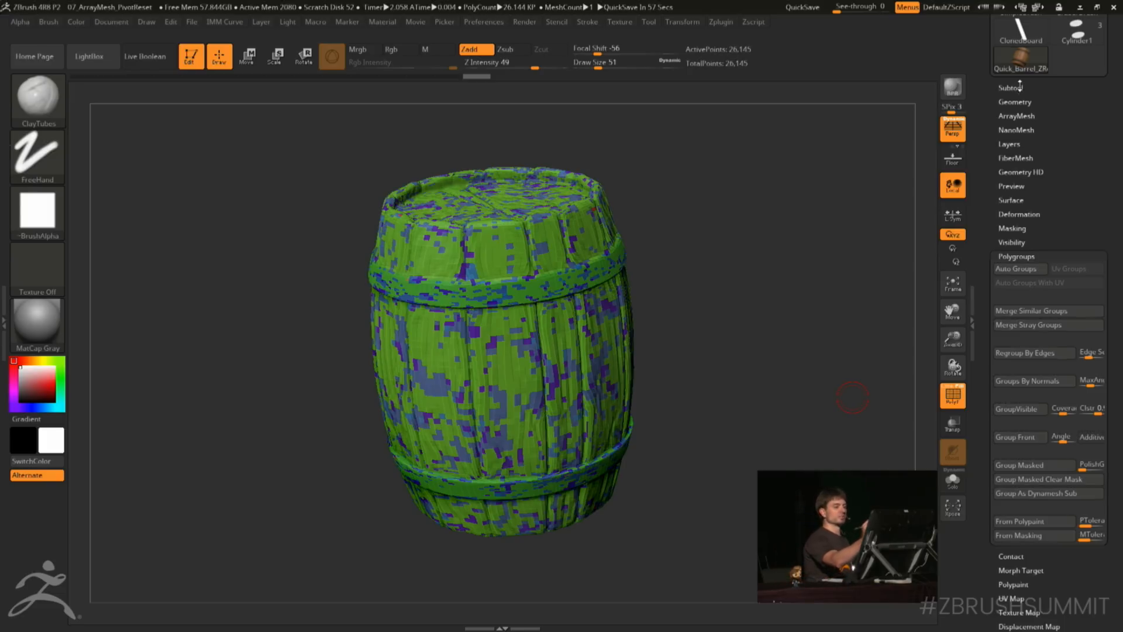
Try isolating one random polygroup on a duplicate of the barrel in Solo mode, and delete the duplicate
left_click(1021, 86)
left_click(1015, 422)
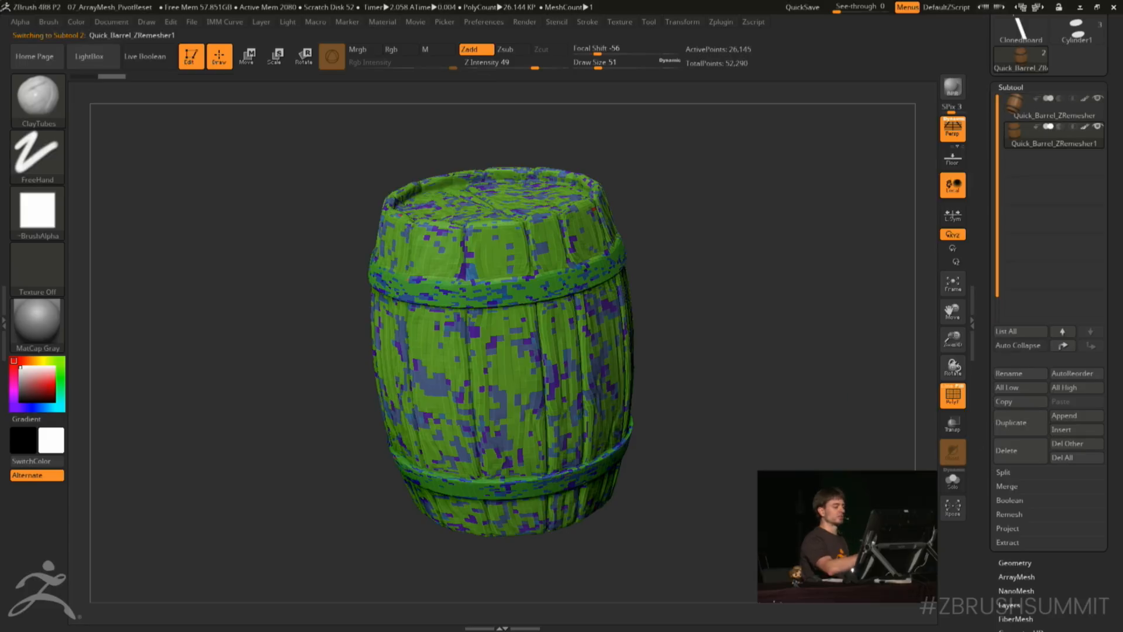
key("ctrl+shift")
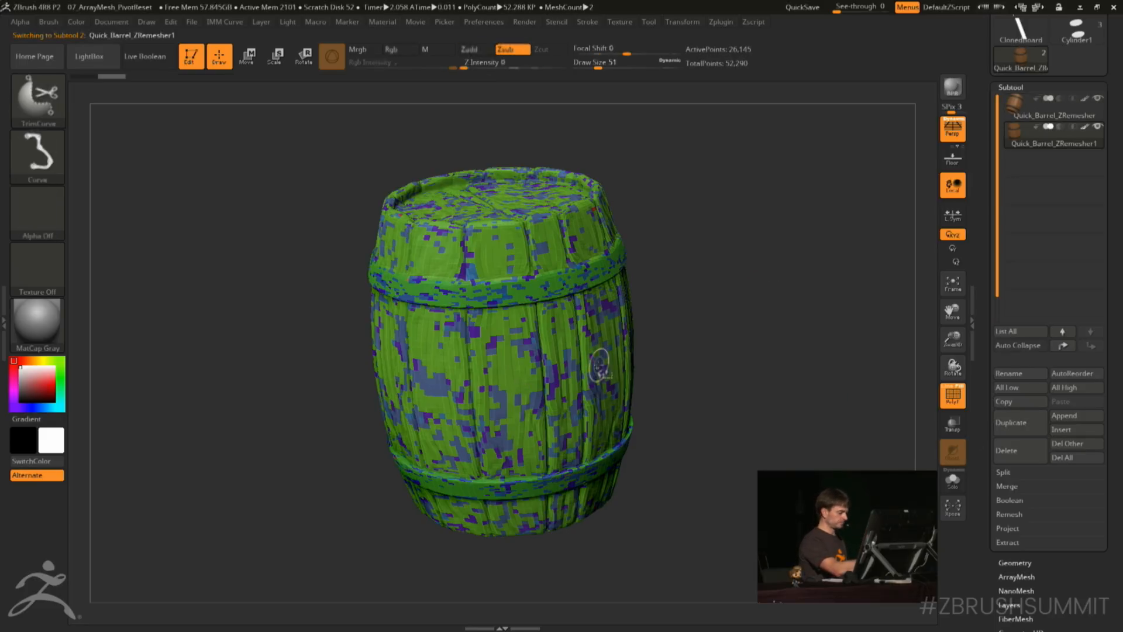
left_click(599, 381, "ctrl+shift")
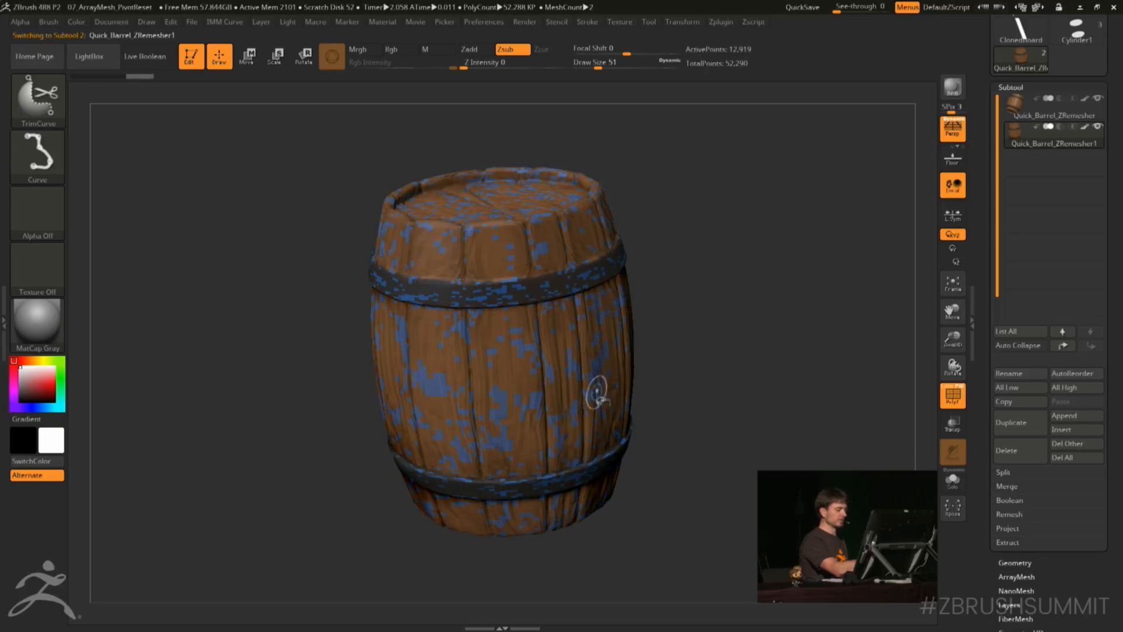
left_click(952, 481)
left_click_drag(779, 389, 776, 389)
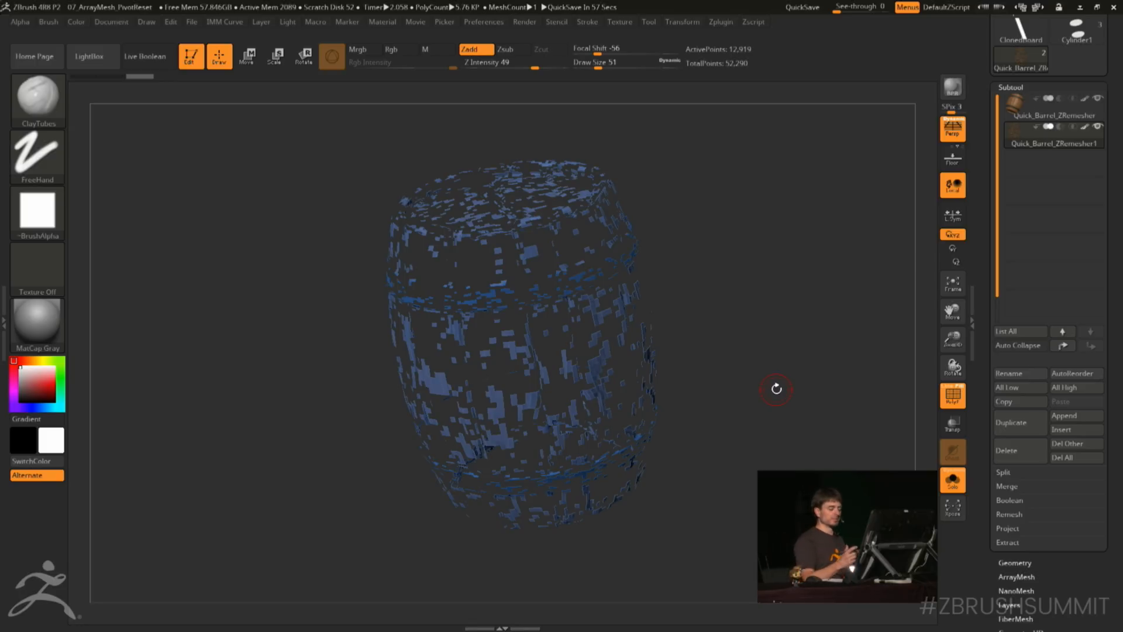
left_click(1009, 457)
key("Return")
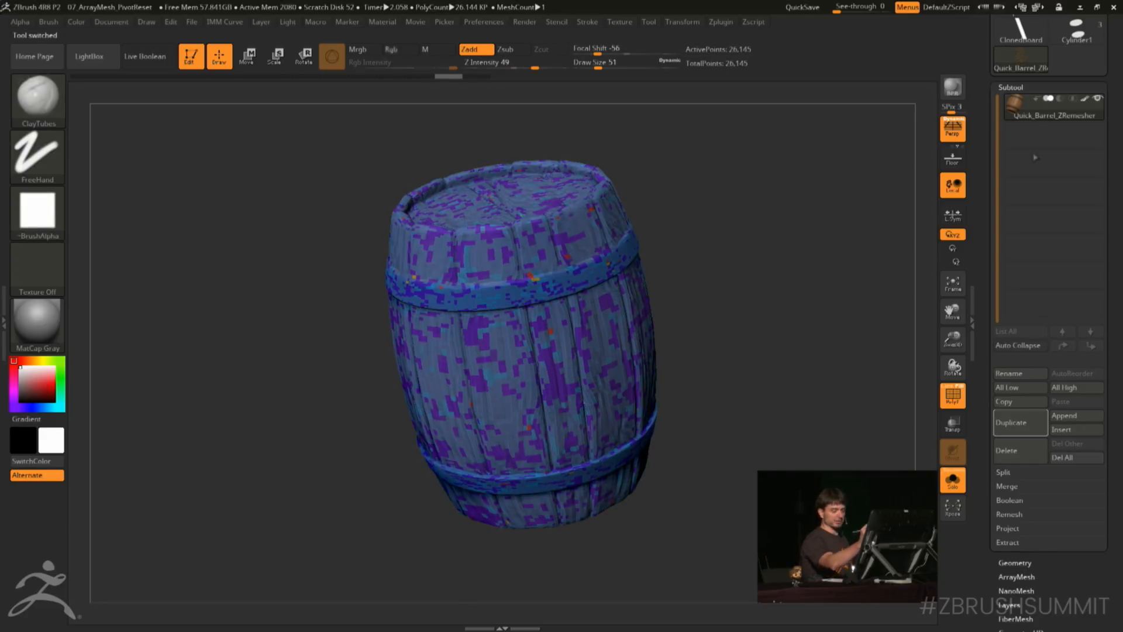
Duplicate the regrouped barrel subtool and isolate one random polygroup on the copy
left_click(1021, 422)
key("ctrl+shift")
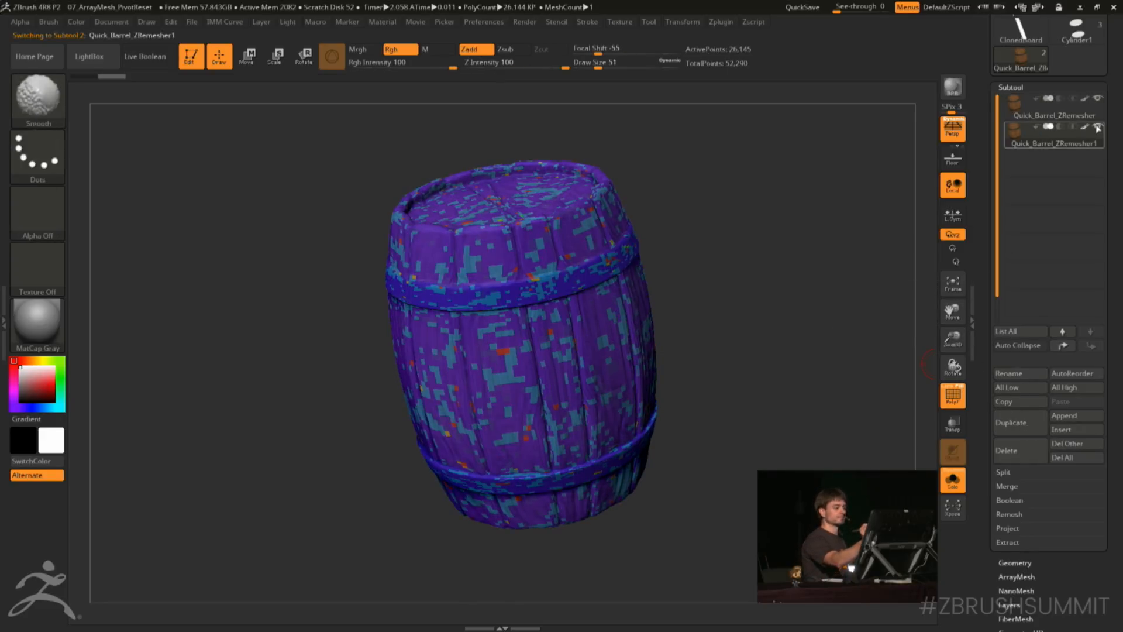
key("ctrl+shift")
left_click(643, 315, "ctrl+shift")
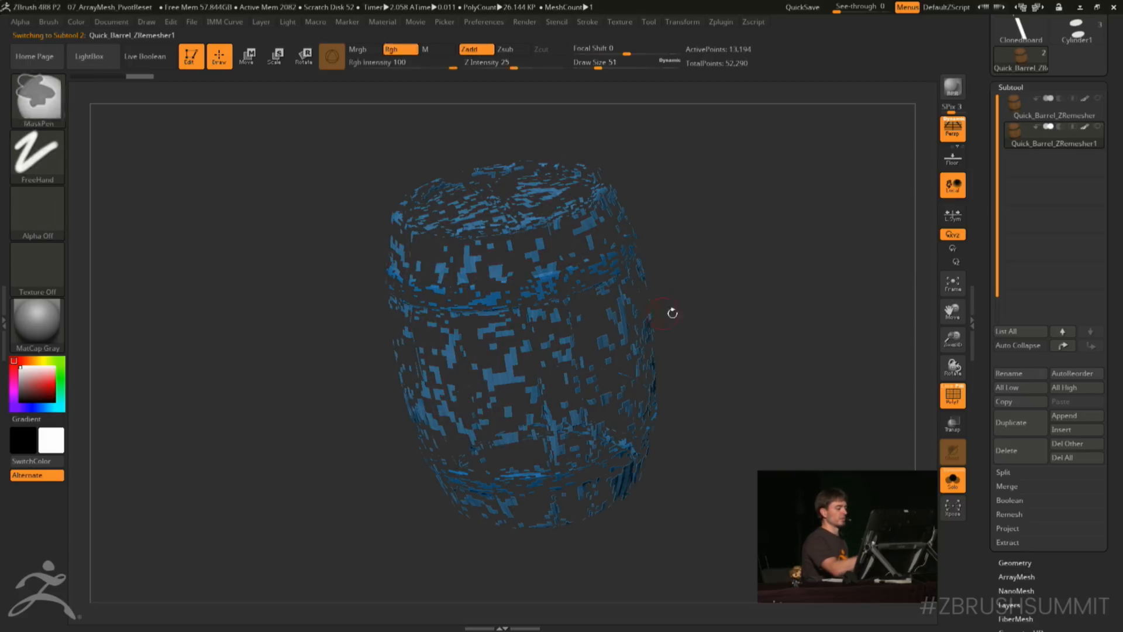
Delete the hidden geometry from the duplicated barrel so only the isolated polygroup patches are kept, and leave Solo mode
left_click_drag(984, 523, 985, 436)
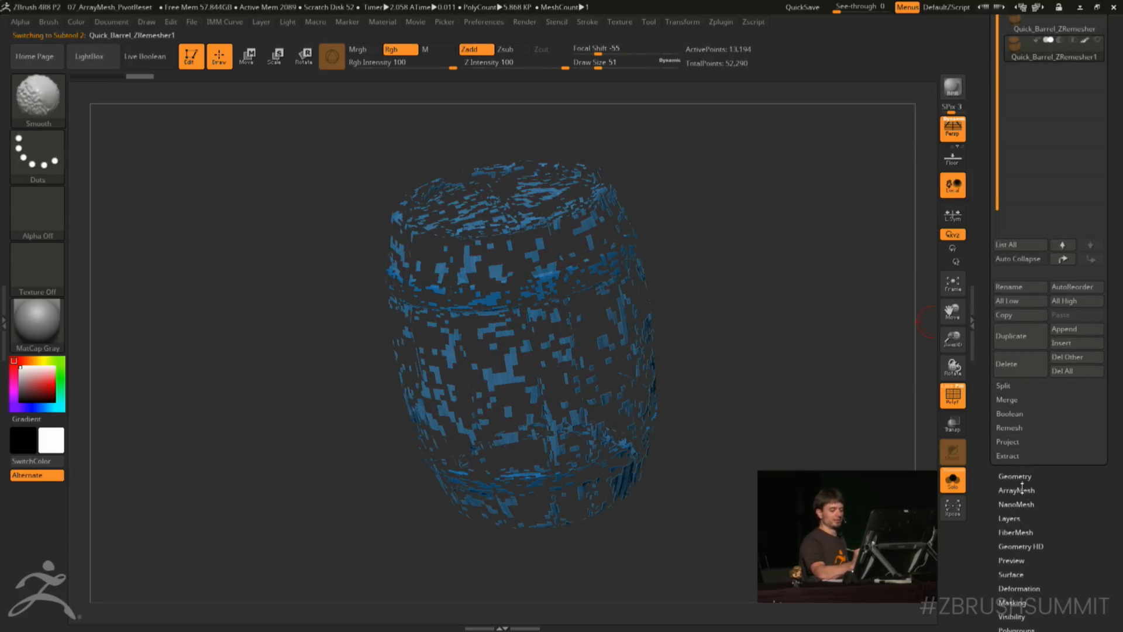
left_click(1009, 472)
left_click_drag(984, 489, 990, 329)
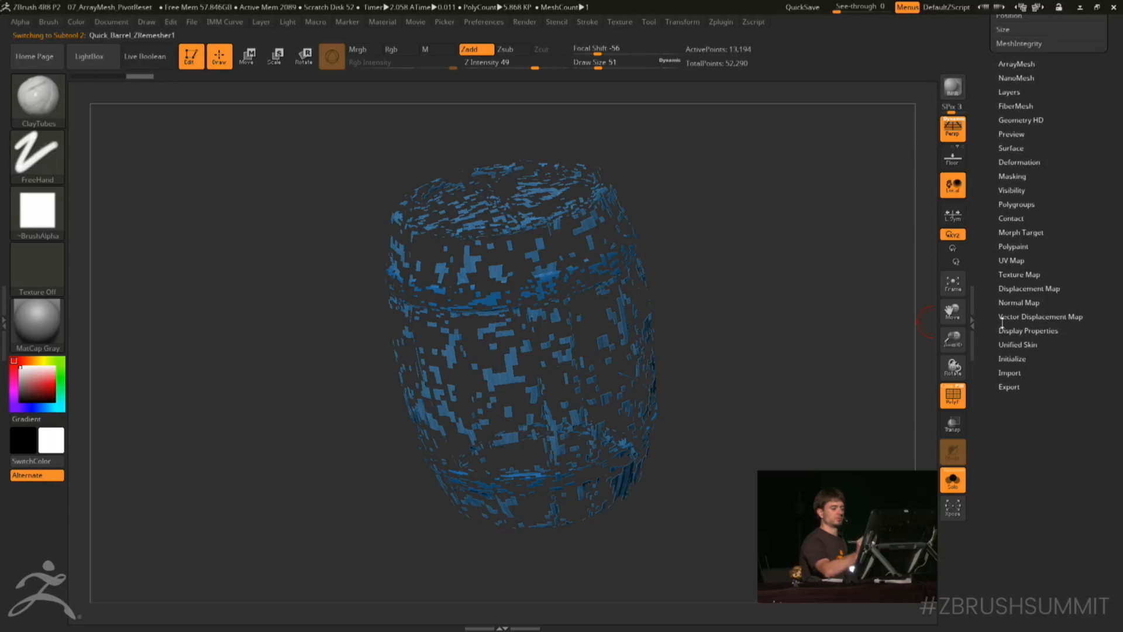
left_click_drag(1062, 113, 1061, 227)
left_click(1029, 119)
left_click(1014, 174)
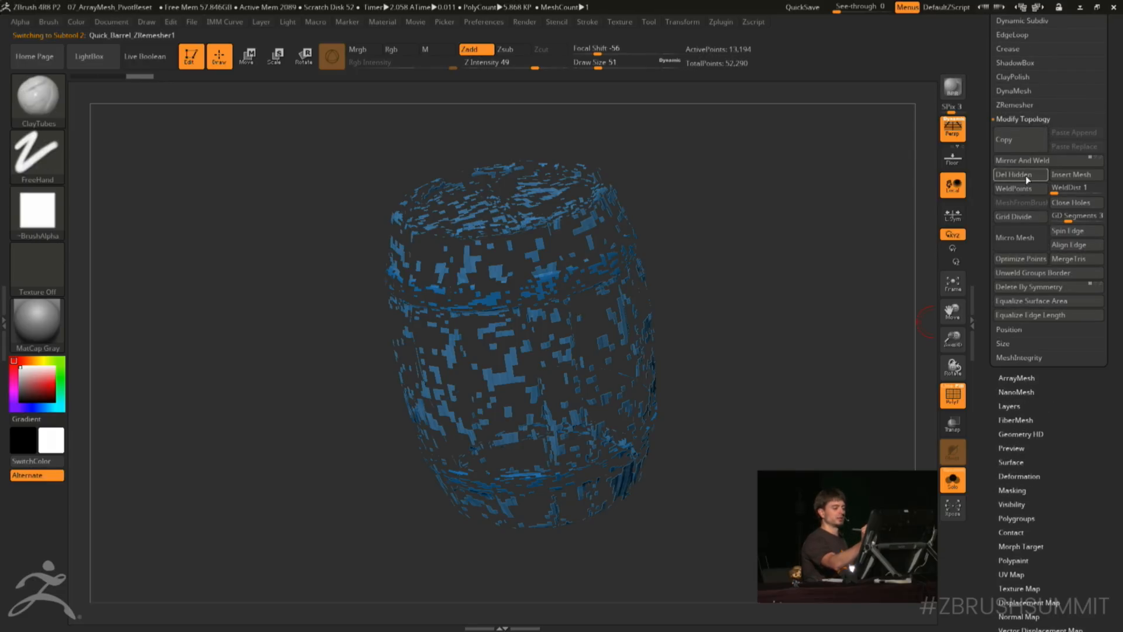
left_click_drag(982, 176, 982, 297)
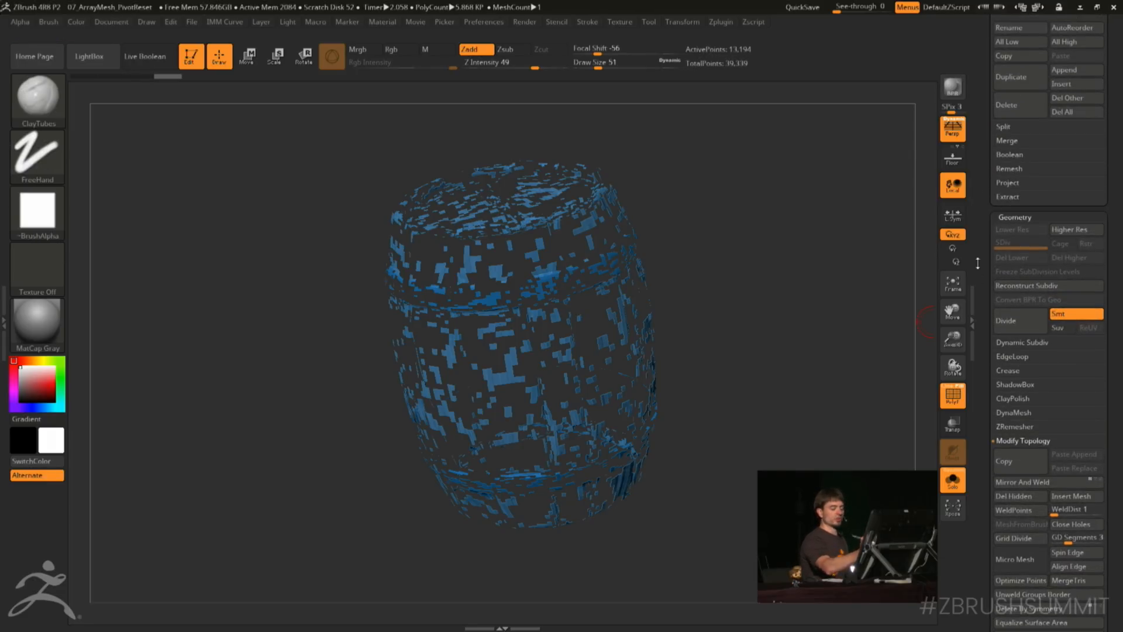
left_click(952, 480)
Extract the patches as a new subtool with S Smt 5, thickness 0.02 and Double on, and accept the result
scroll(982, 344, "up", 5)
scroll(983, 344, "up", 3)
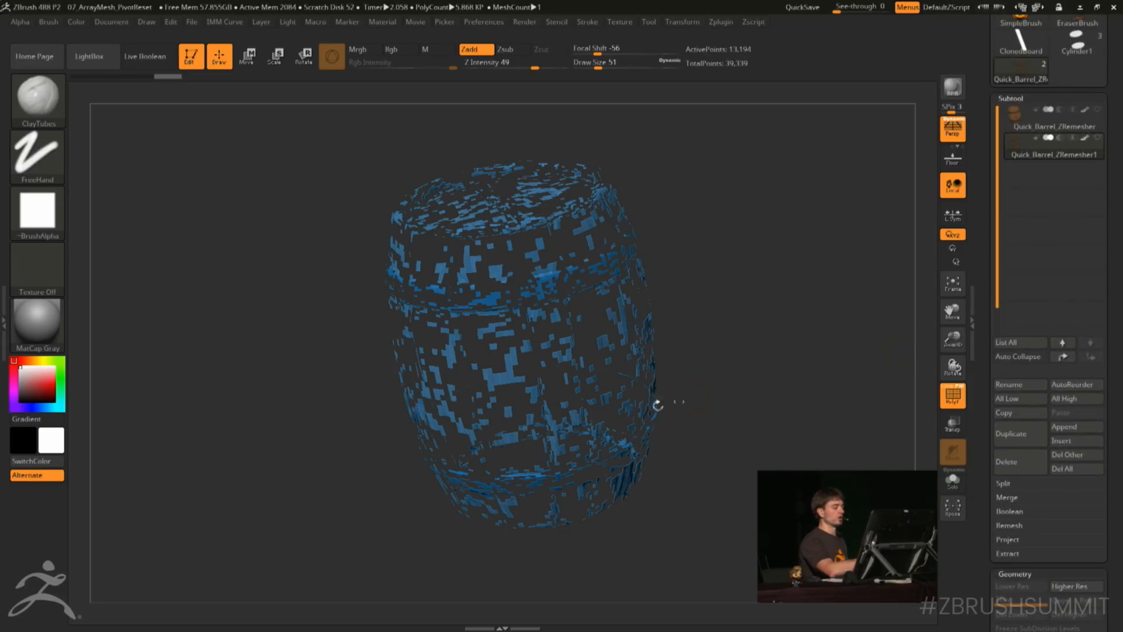
scroll(983, 392, "down", 1)
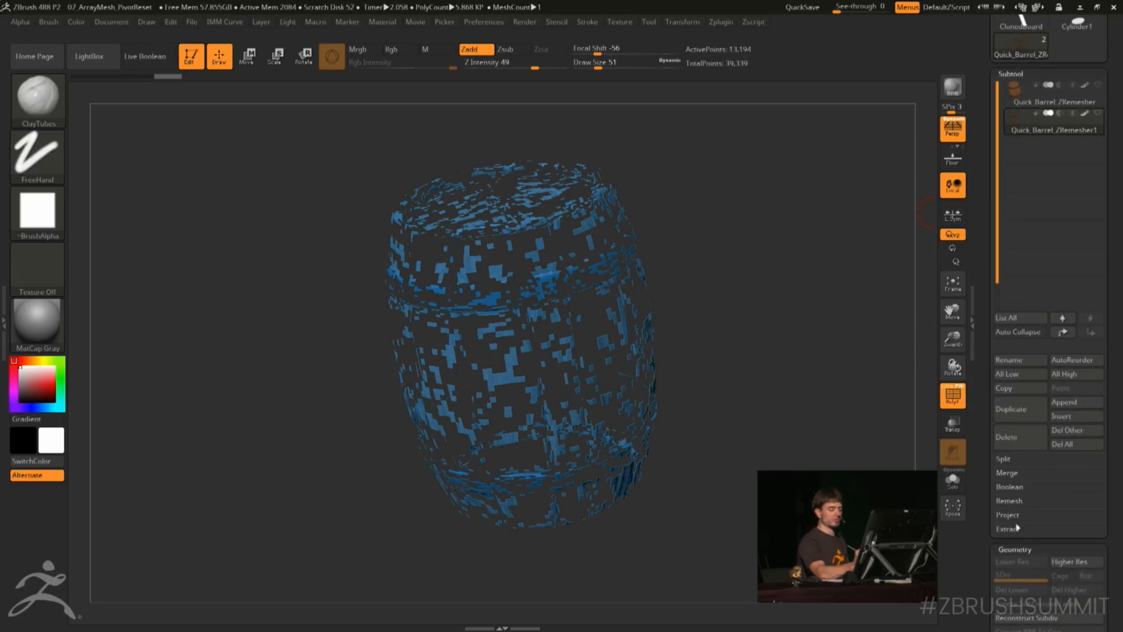
left_click(1007, 528)
left_click(1033, 553)
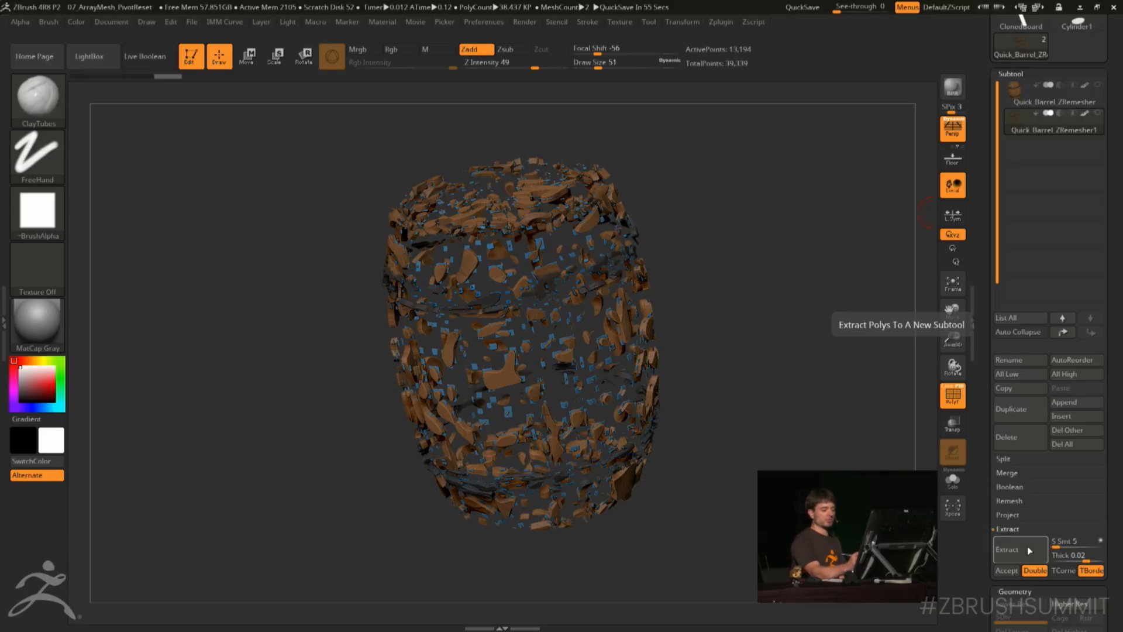
left_click(1005, 571)
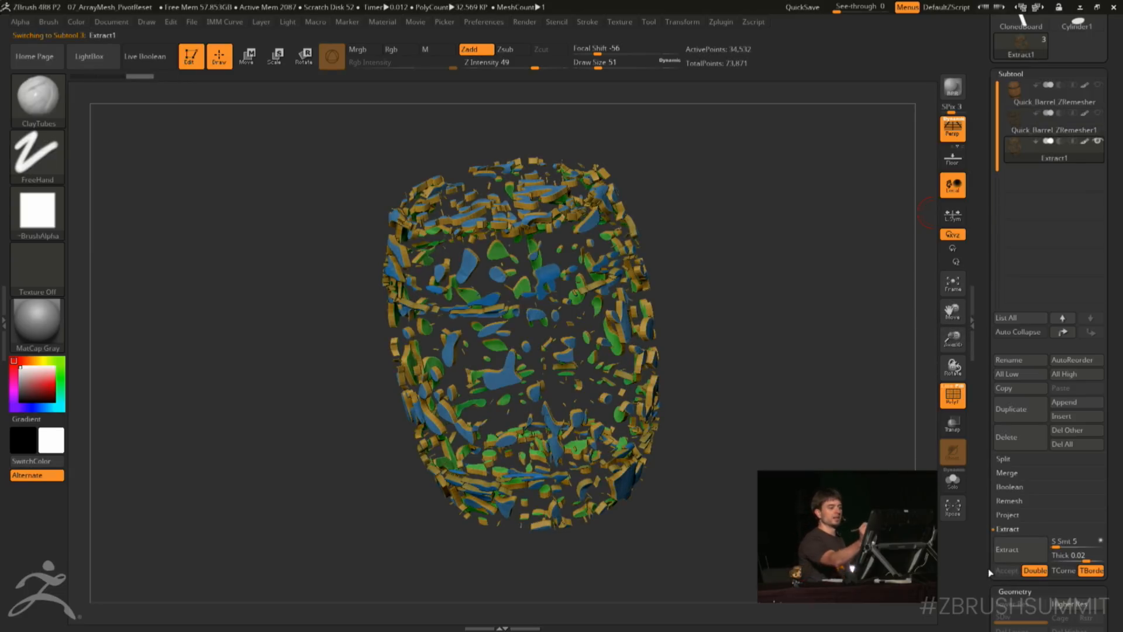
Show the original barrel subtool together with the extracted patches and hide the polyframe
left_click(1100, 85)
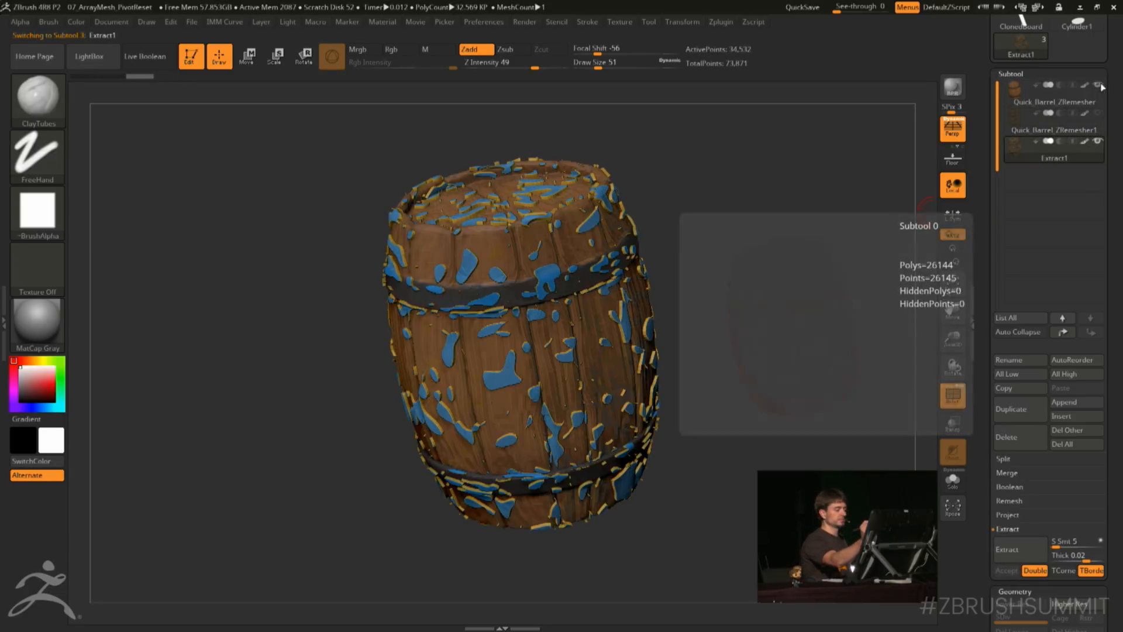
left_click(952, 395)
left_click_drag(936, 375, 912, 322)
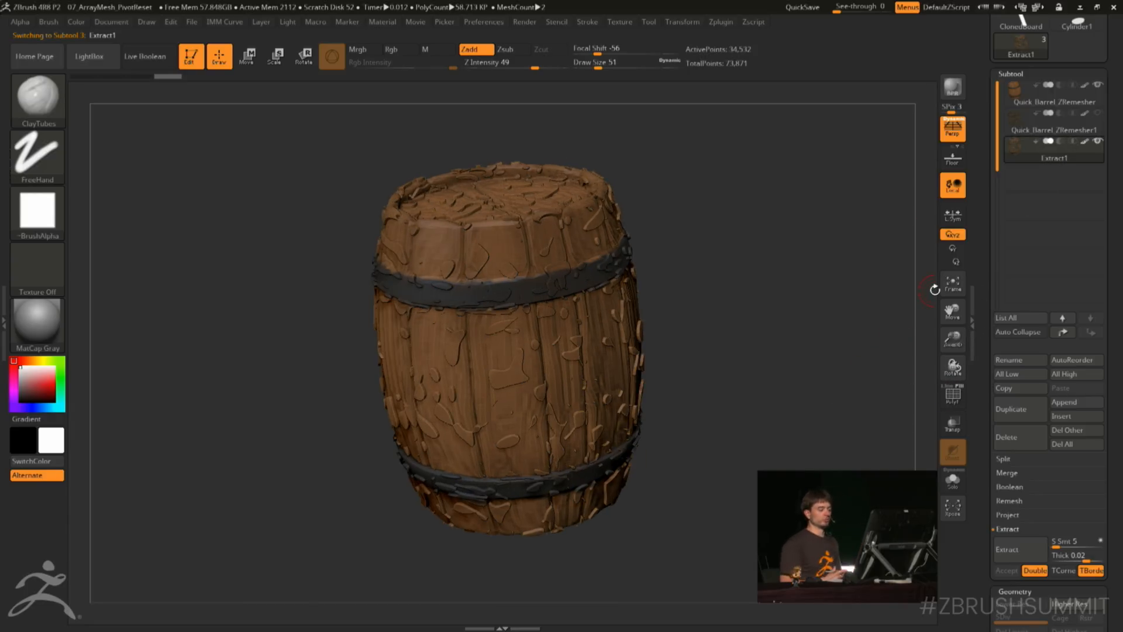
Round off the extracted patches with the Polish deformation
scroll(1038, 413, "down", 15)
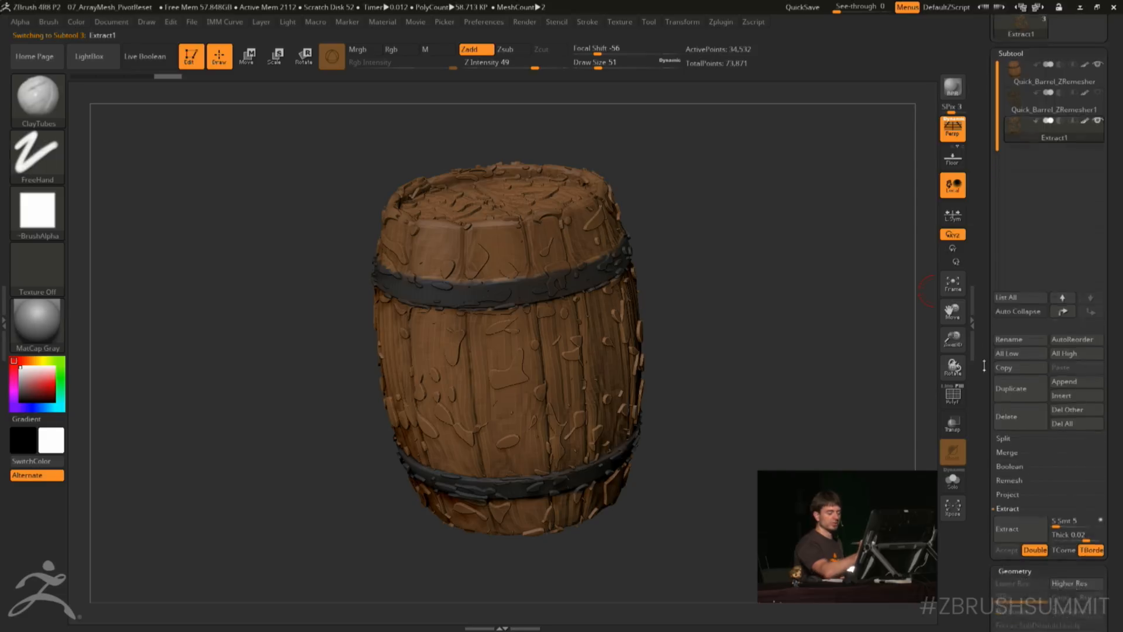
key("shift")
left_click(1019, 421)
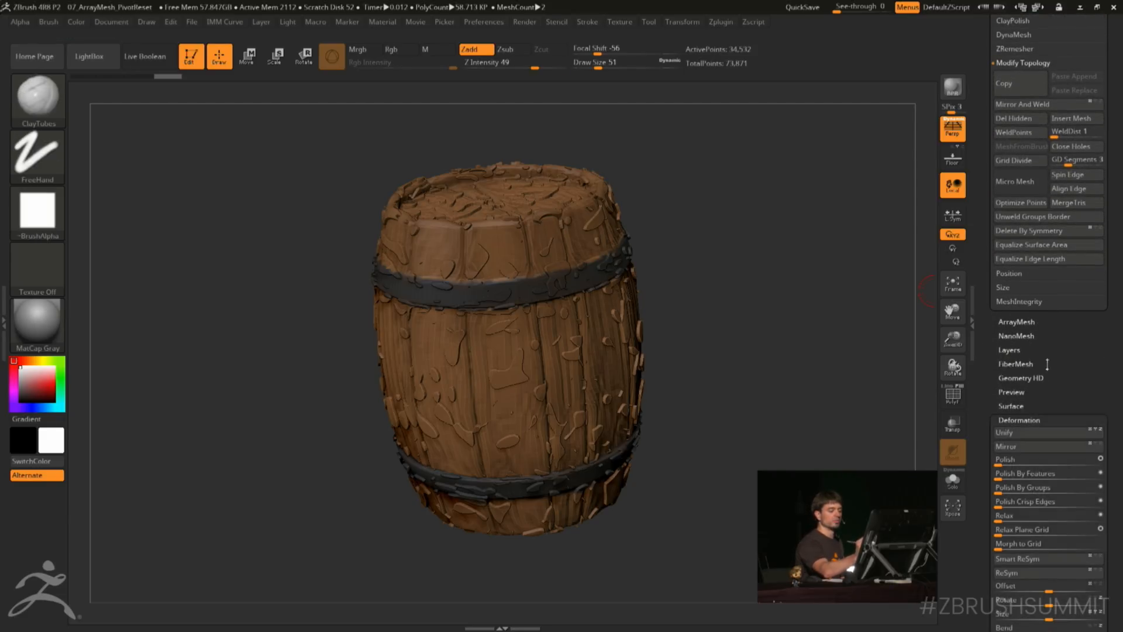
scroll(1029, 380, "down", 5)
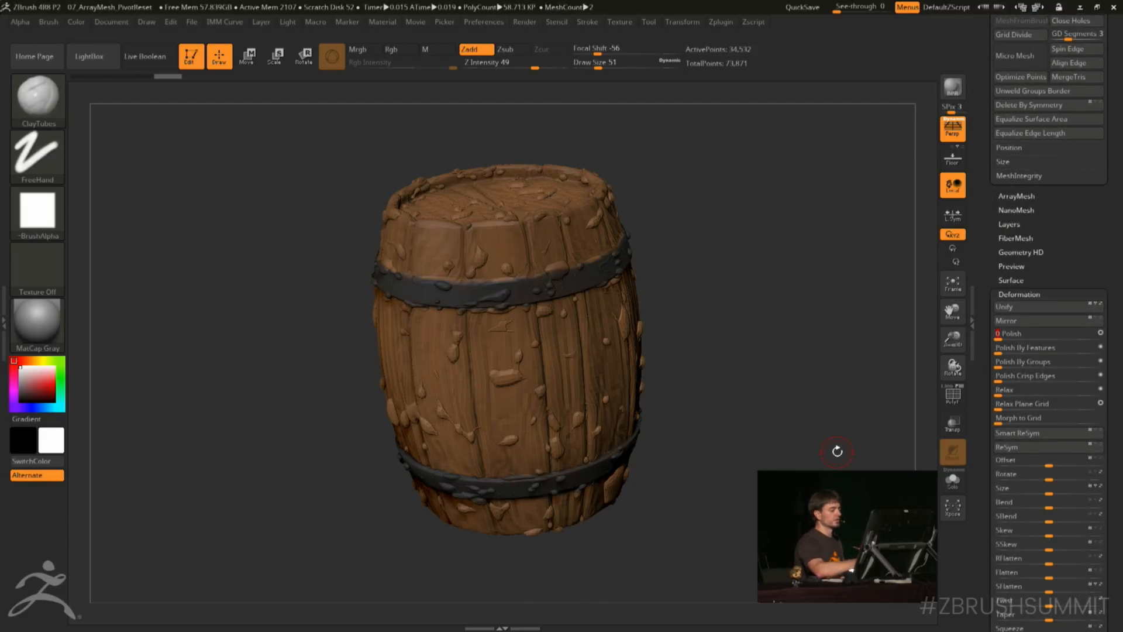
Subdivide the extracted patches twice and swell them slightly with the Inflate deformation
key("ctrl+d")
key("ctrl+d")
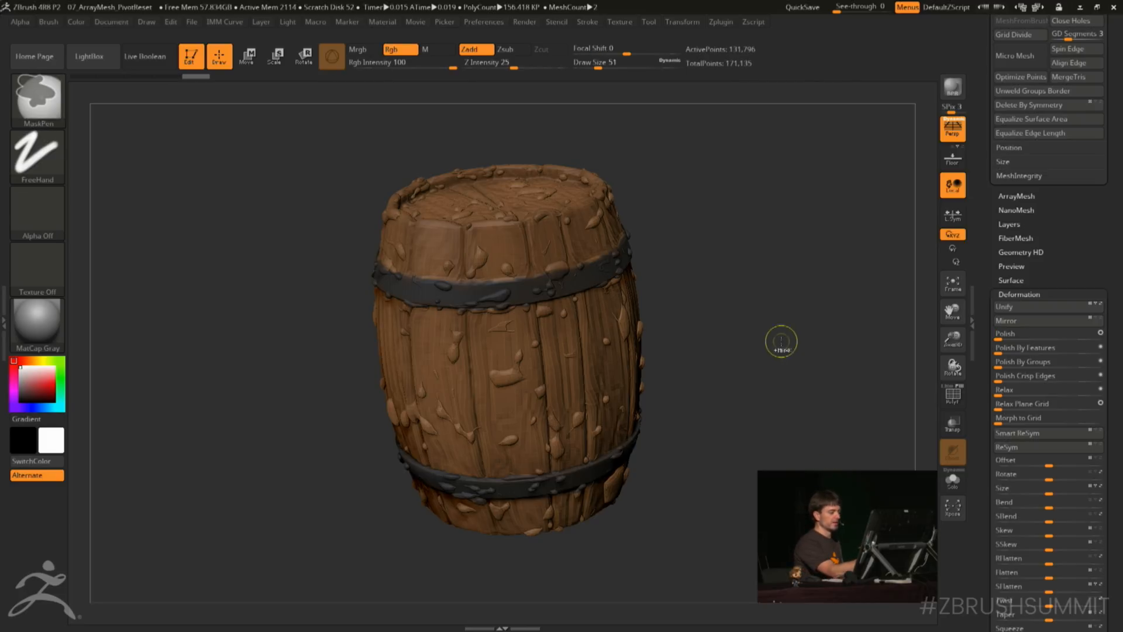
scroll(1046, 527, "down", 4)
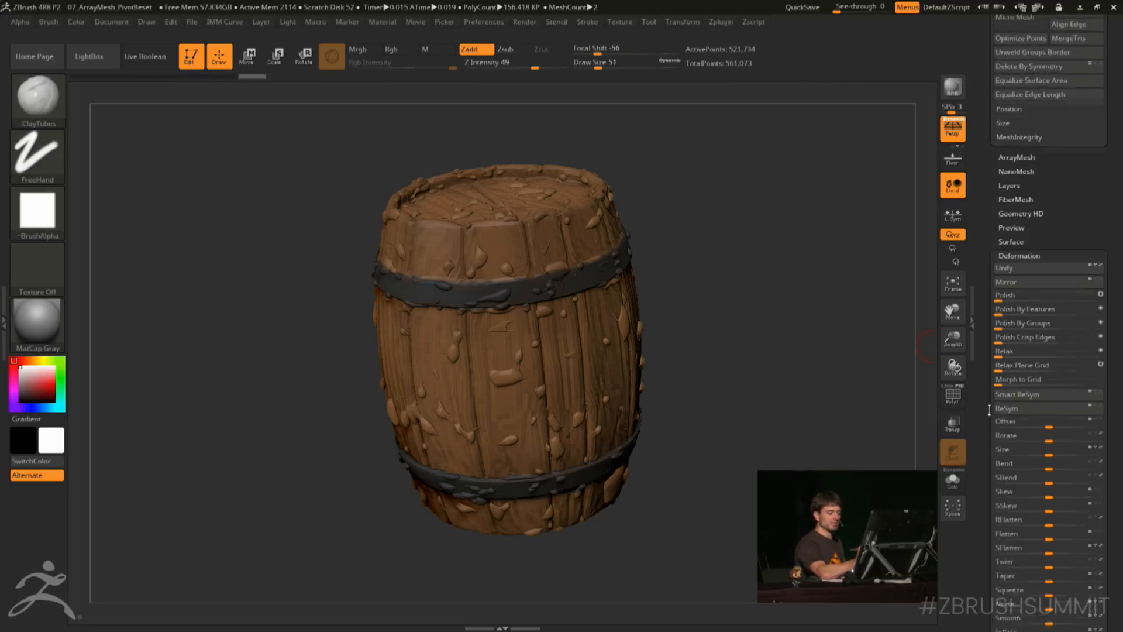
left_click_drag(1048, 563, 1054, 567)
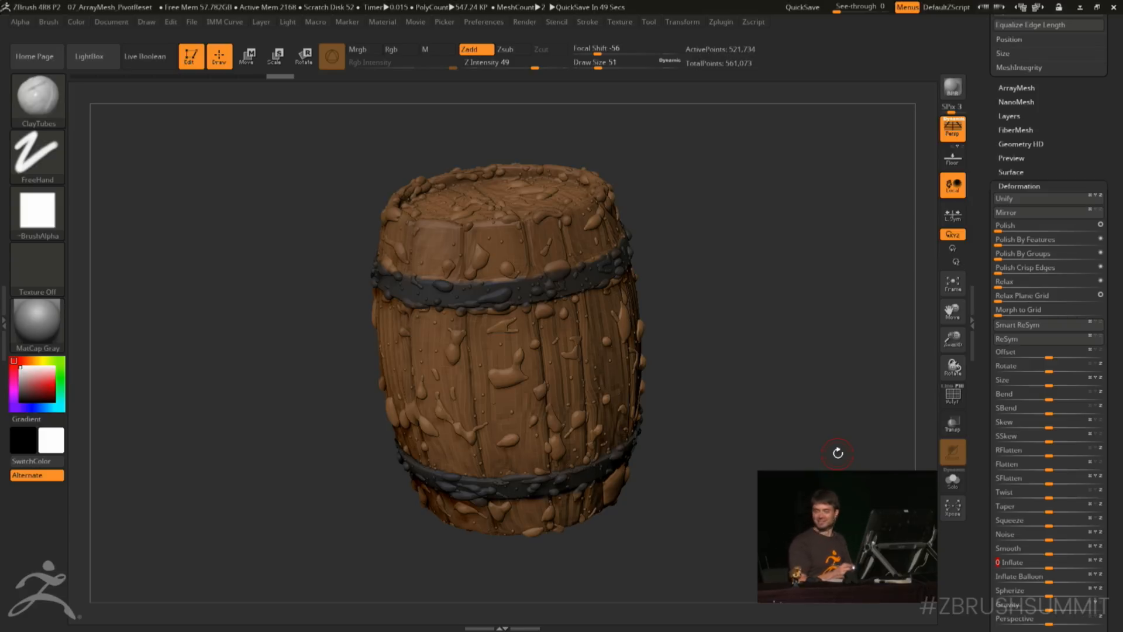
Fill the extracted patches with pale blue (R 196, G 200, B 249) using only the Rgb channel
left_click_drag(26, 374, 48, 371)
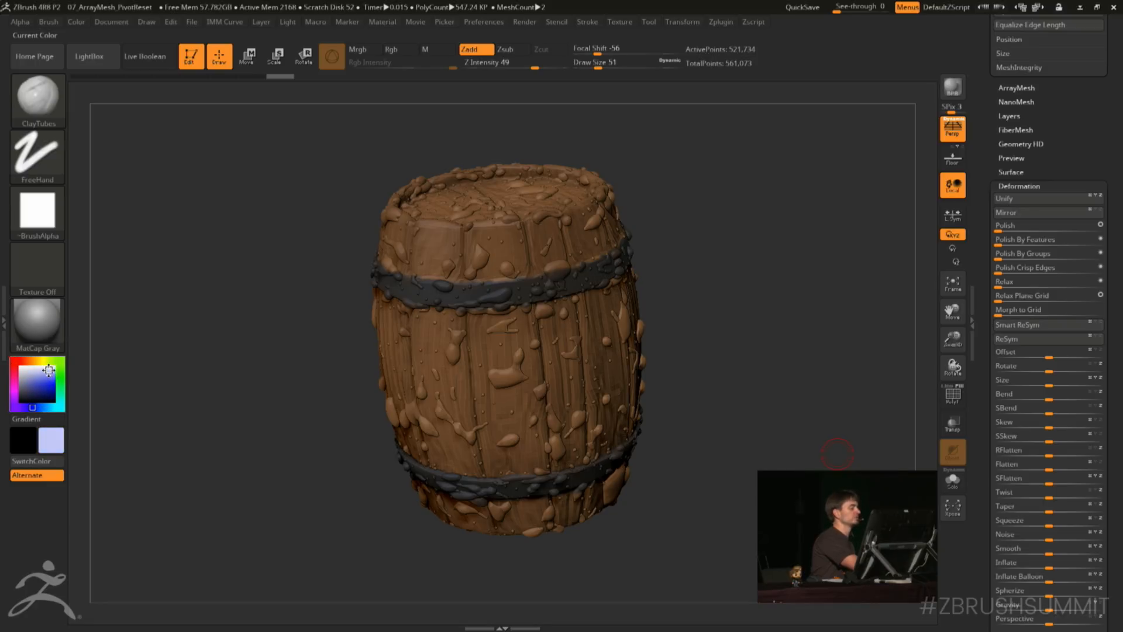
left_click(391, 49)
left_click(475, 49)
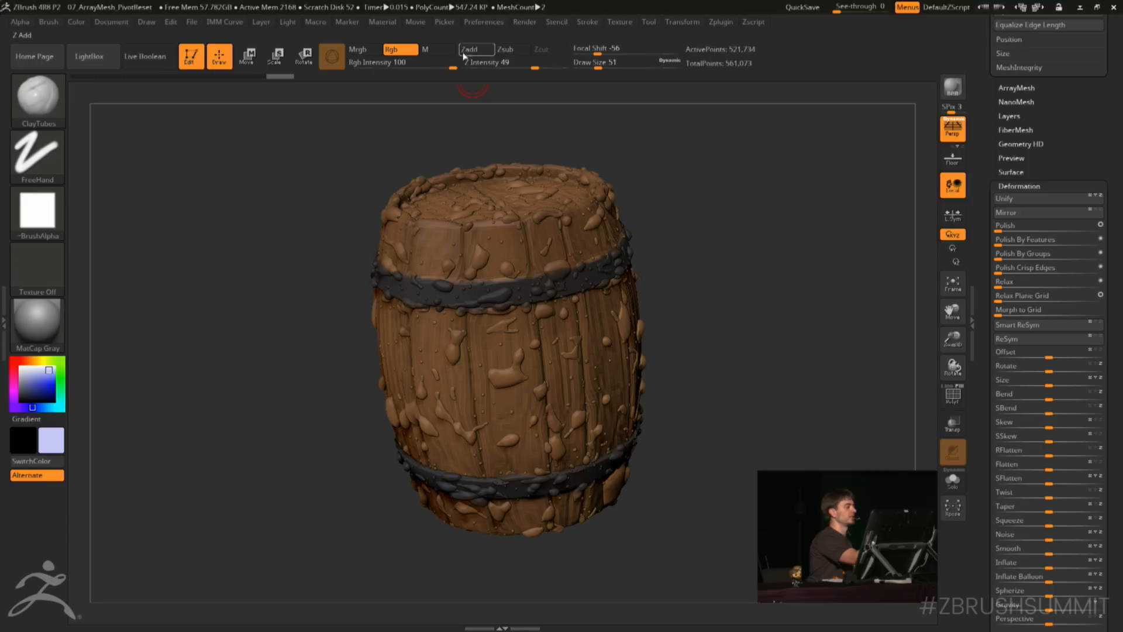
left_click(76, 21)
left_click(171, 272)
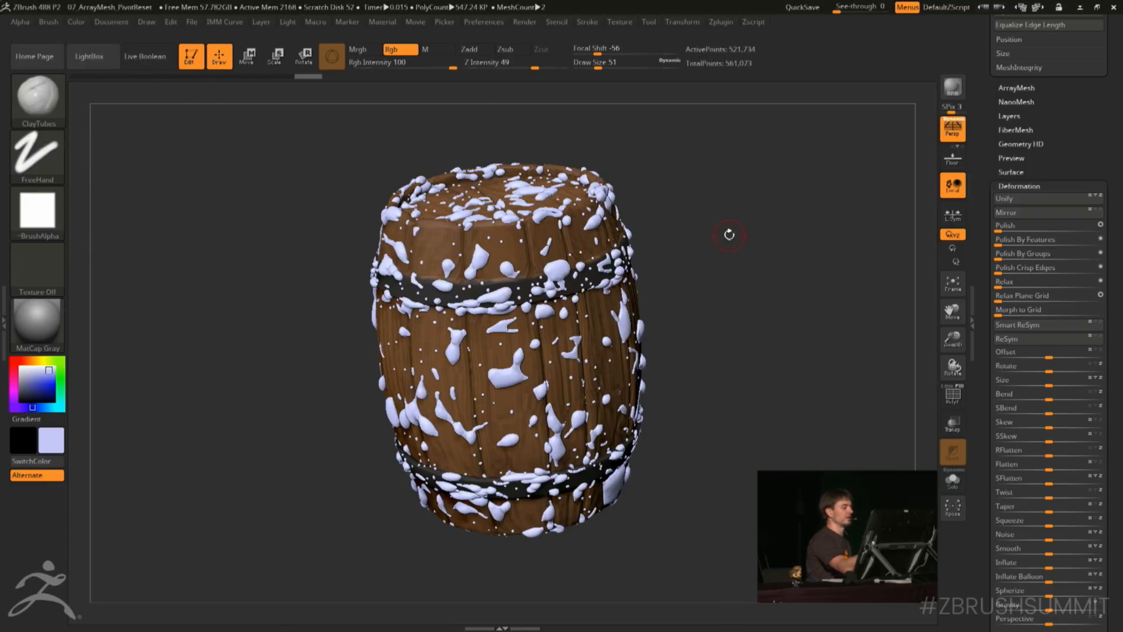
Fill the extracted patches with the GelShaderA material using only the material channel
left_click(37, 322)
mouse_move(299, 462)
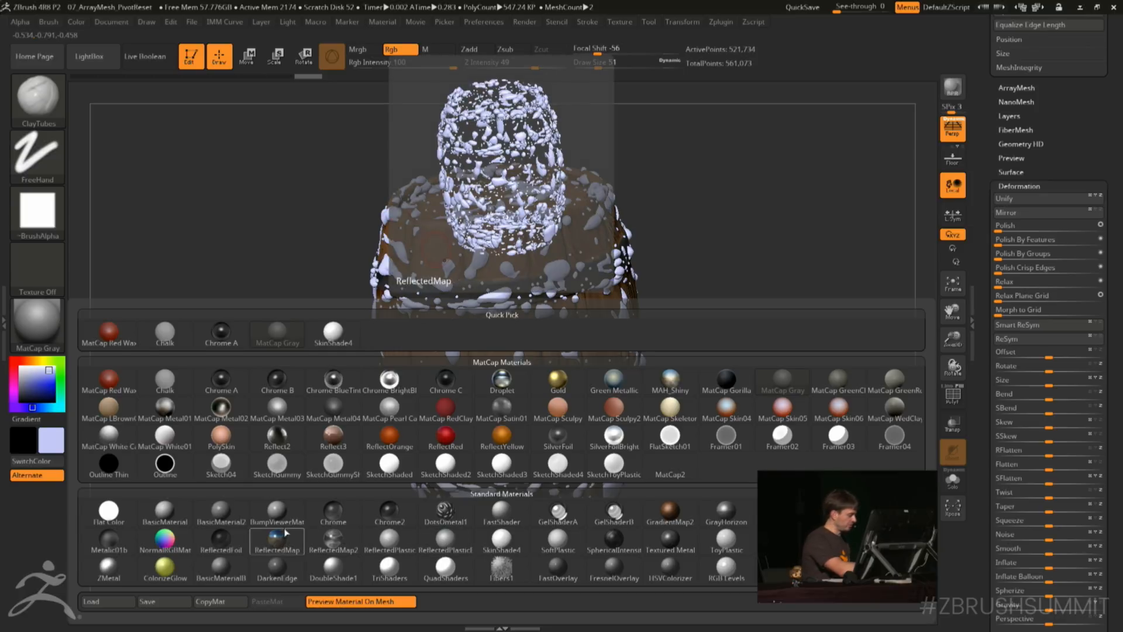
left_click(562, 516)
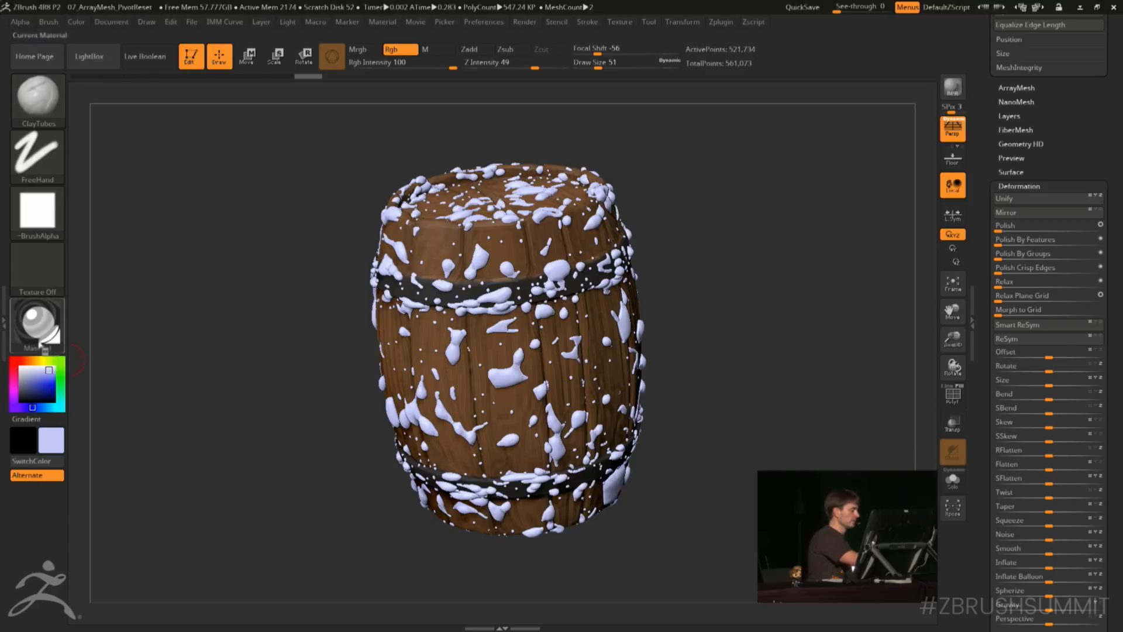
left_click(435, 49)
left_click(77, 22)
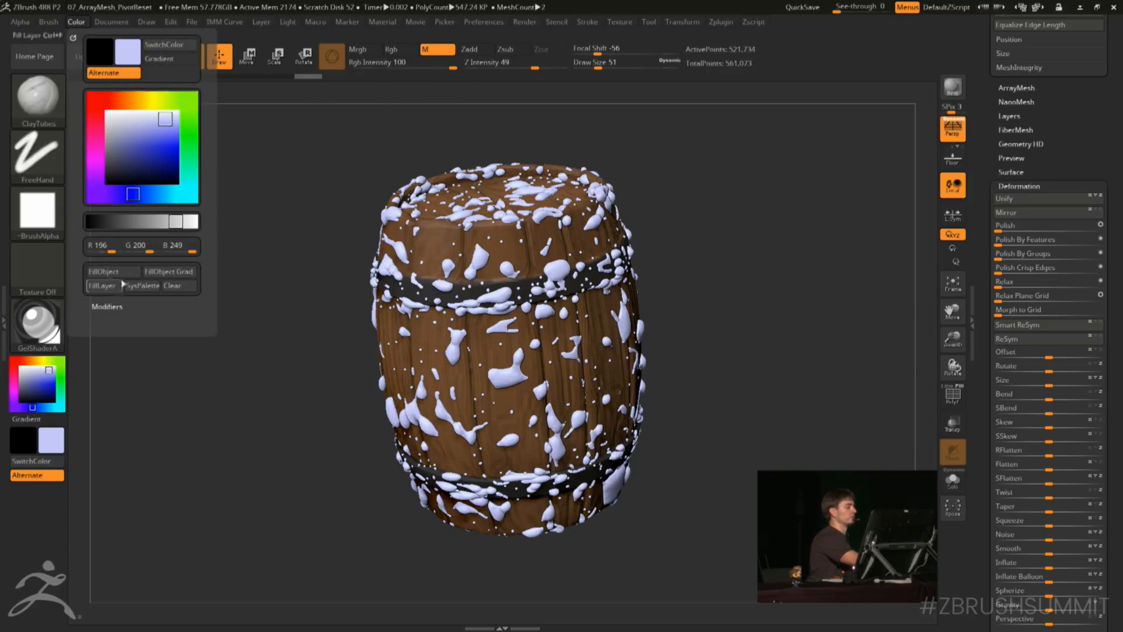
left_click(112, 275)
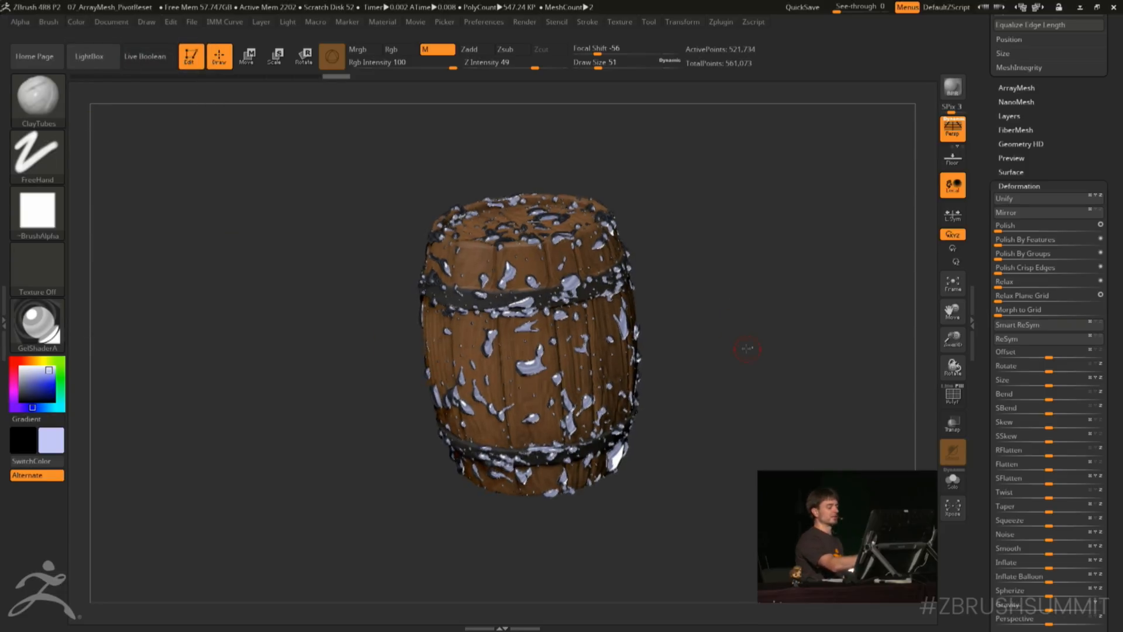
Run a BPR render of the barrel, turn on the floor grid, and render again with the barrel reframed
left_click_drag(747, 346, 679, 310)
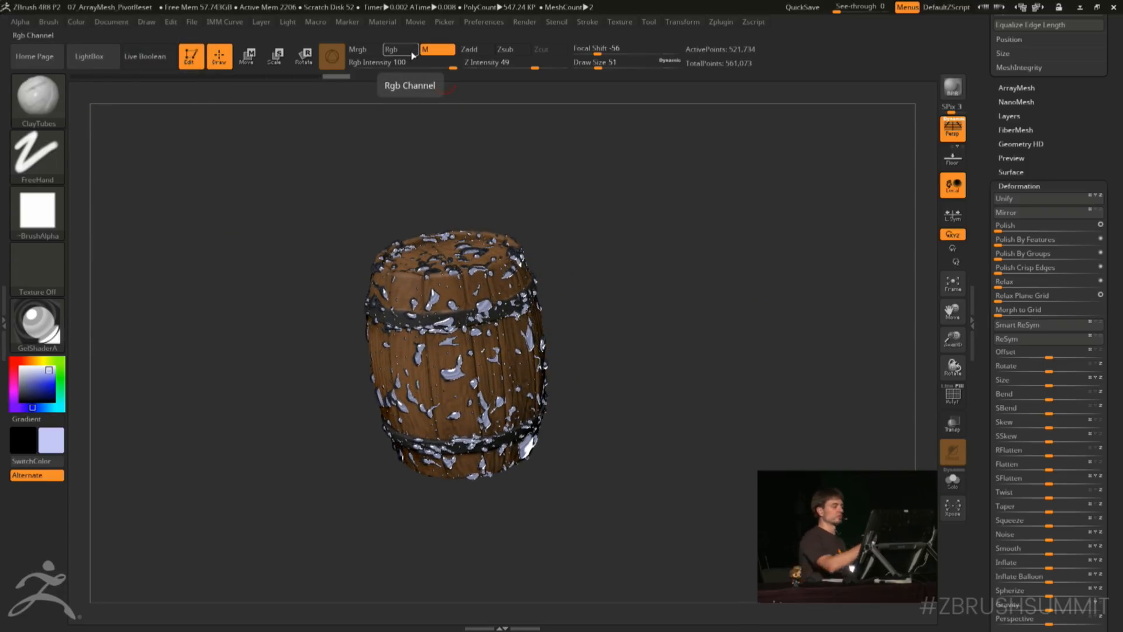
left_click_drag(988, 205, 988, 325)
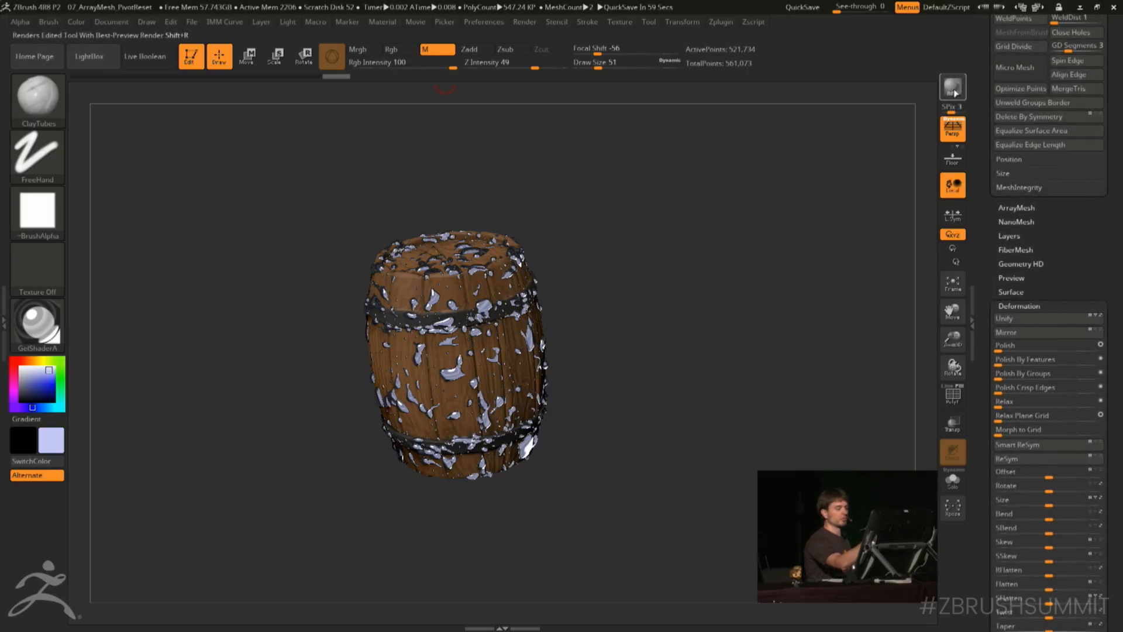
left_click(952, 87)
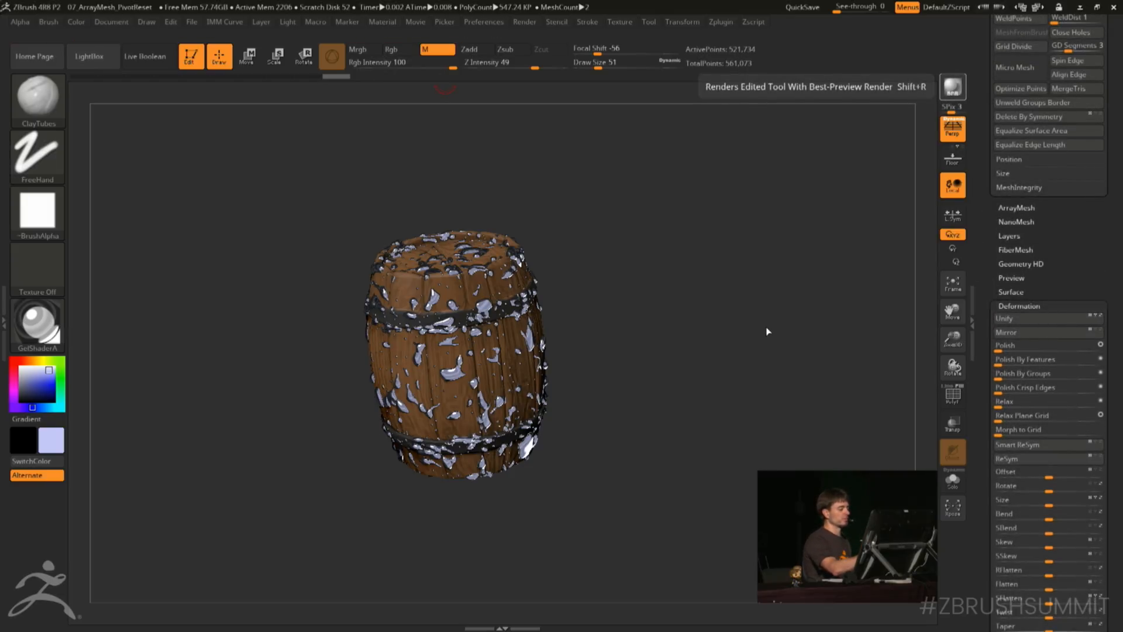
left_click_drag(764, 324, 801, 268)
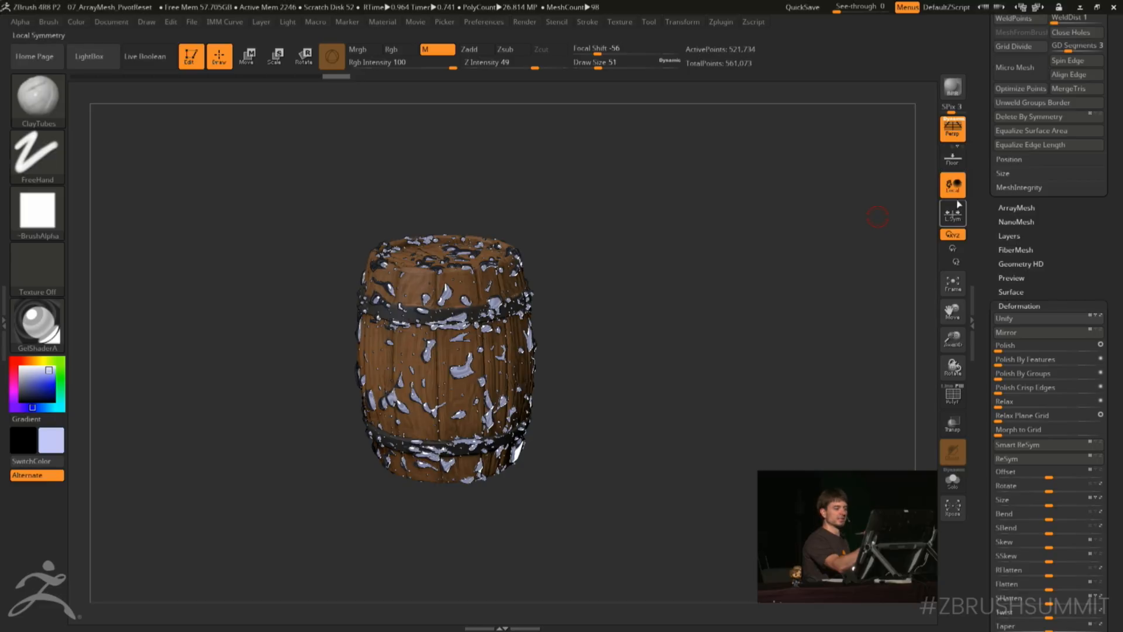
key("shift+p")
left_click_drag(854, 206, 761, 271)
key("shift+r")
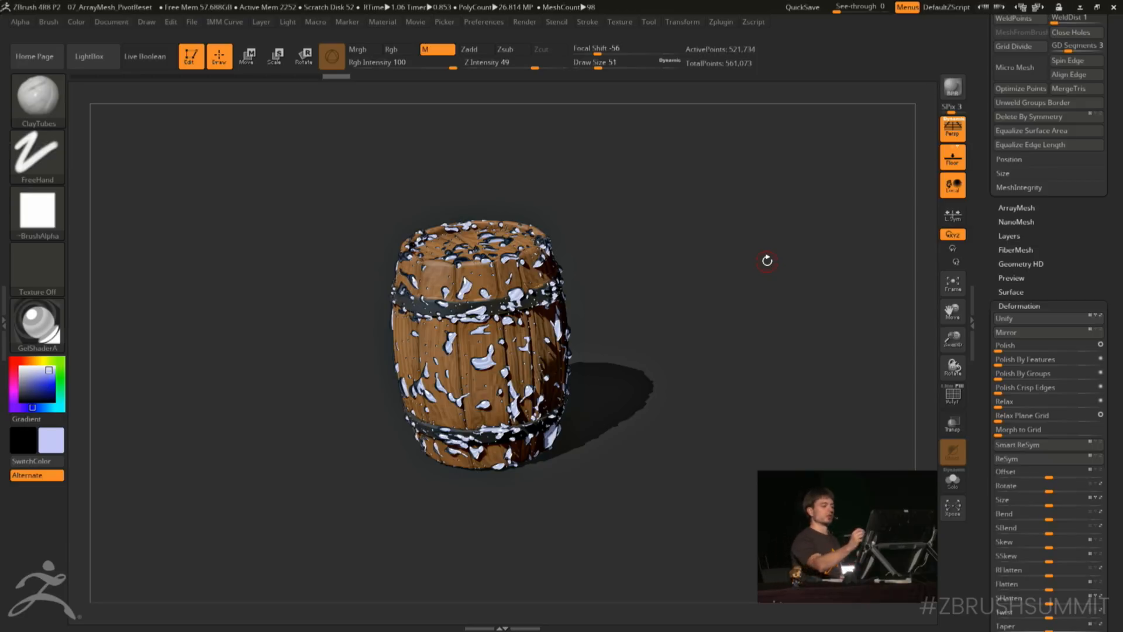
Enable BPR Transparent Shading for the extracted patches with BPR Visibility 50 and BPR Shadows 0, and render
scroll(1089, 249, "down", 10)
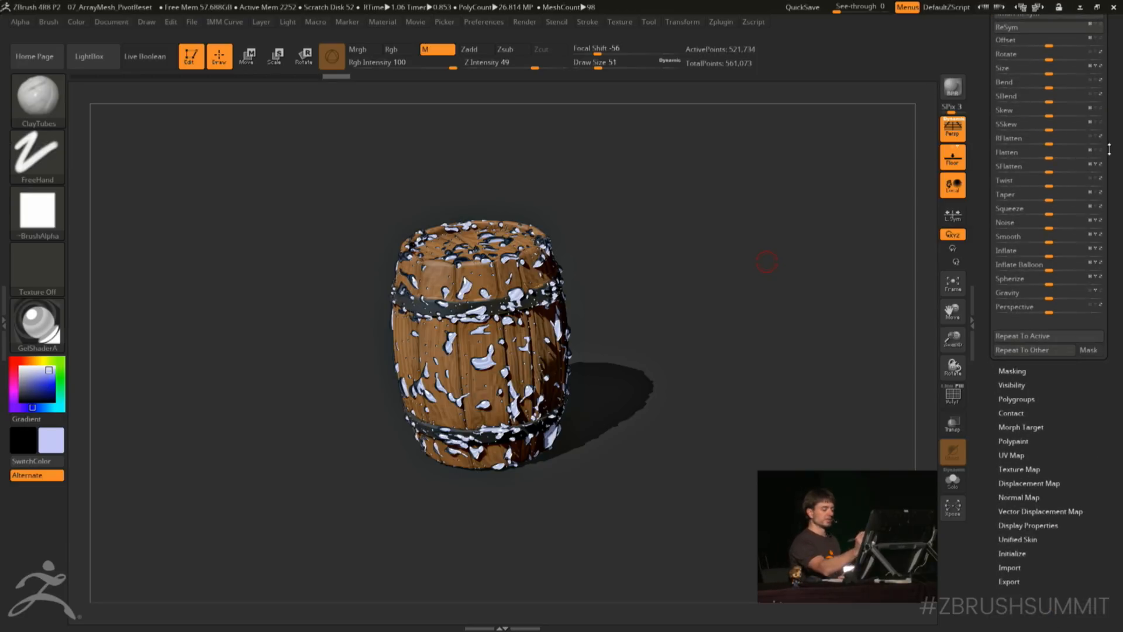
left_click_drag(1063, 419, 1067, 384)
left_click(1043, 481, "shift")
left_click_drag(1076, 431, 1086, 270)
left_click(1044, 490, "shift")
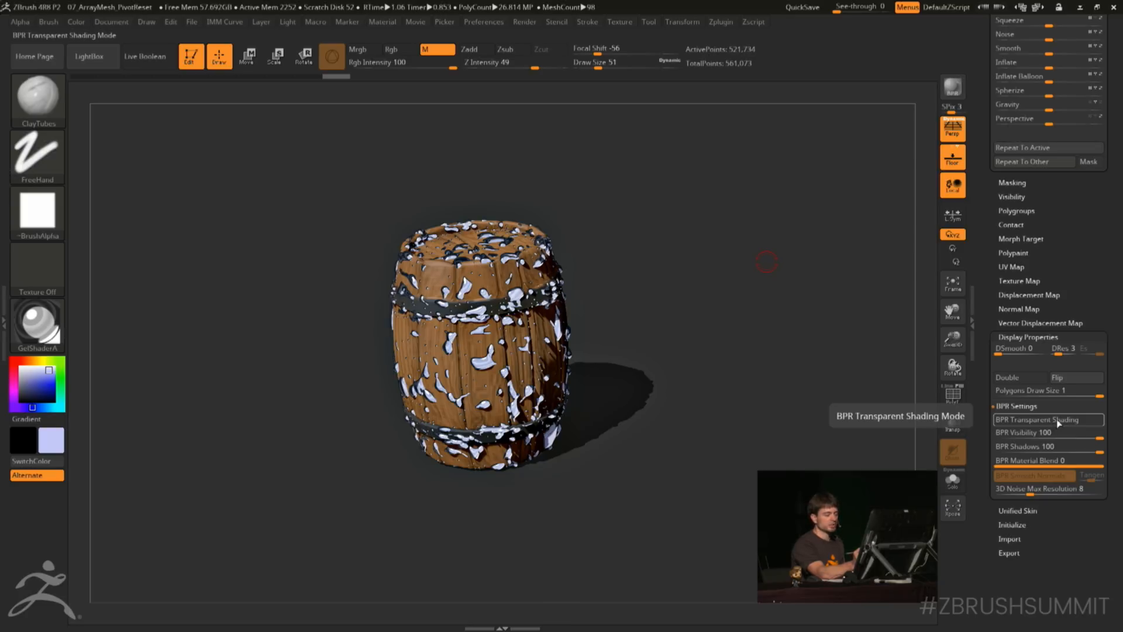
left_click(1059, 423)
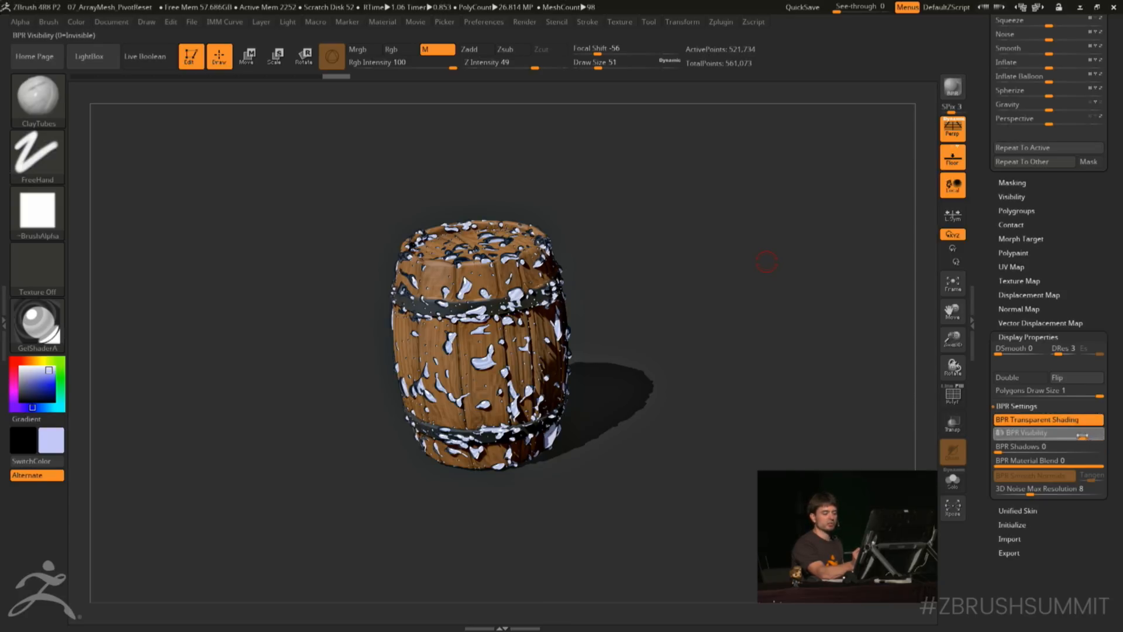
left_click_drag(1080, 436, 1083, 437)
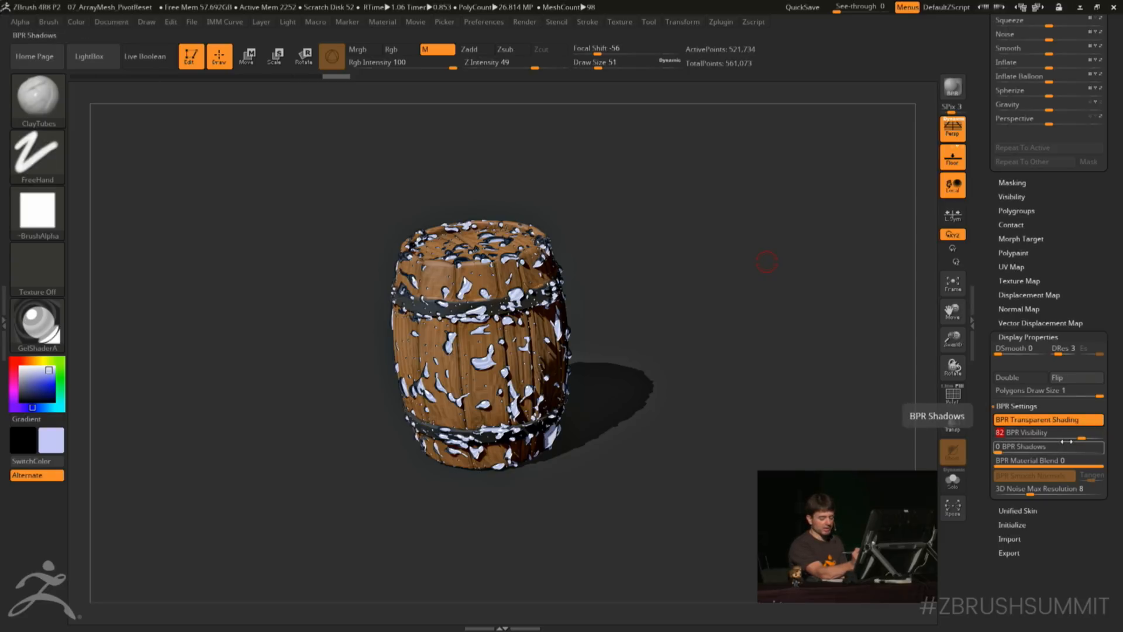
left_click_drag(1067, 441, 1047, 444)
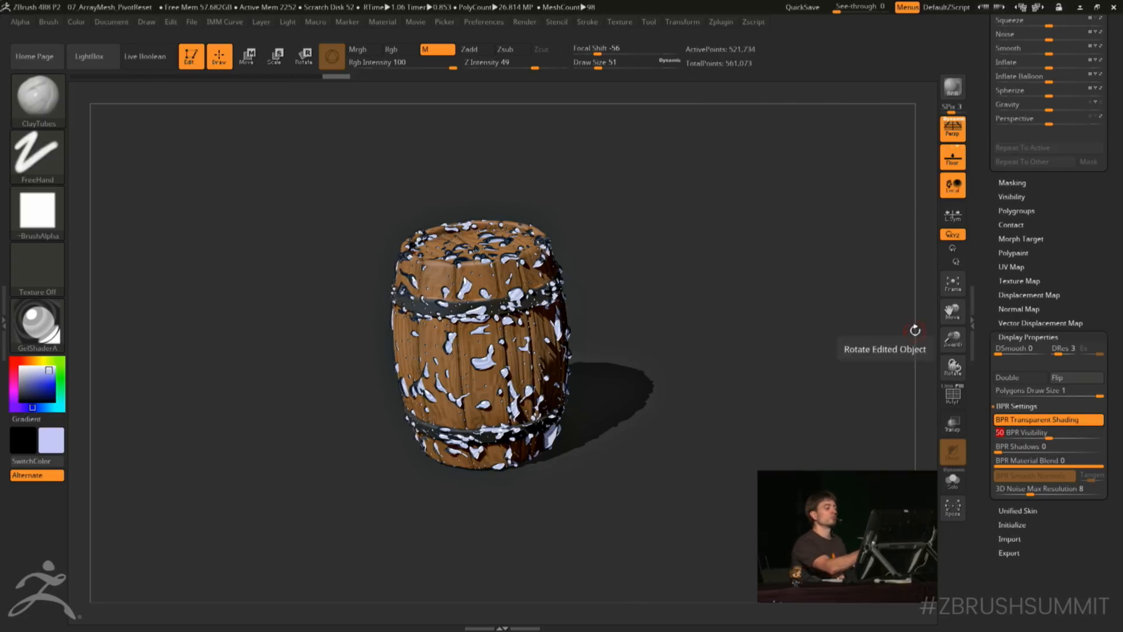
key("shift+r")
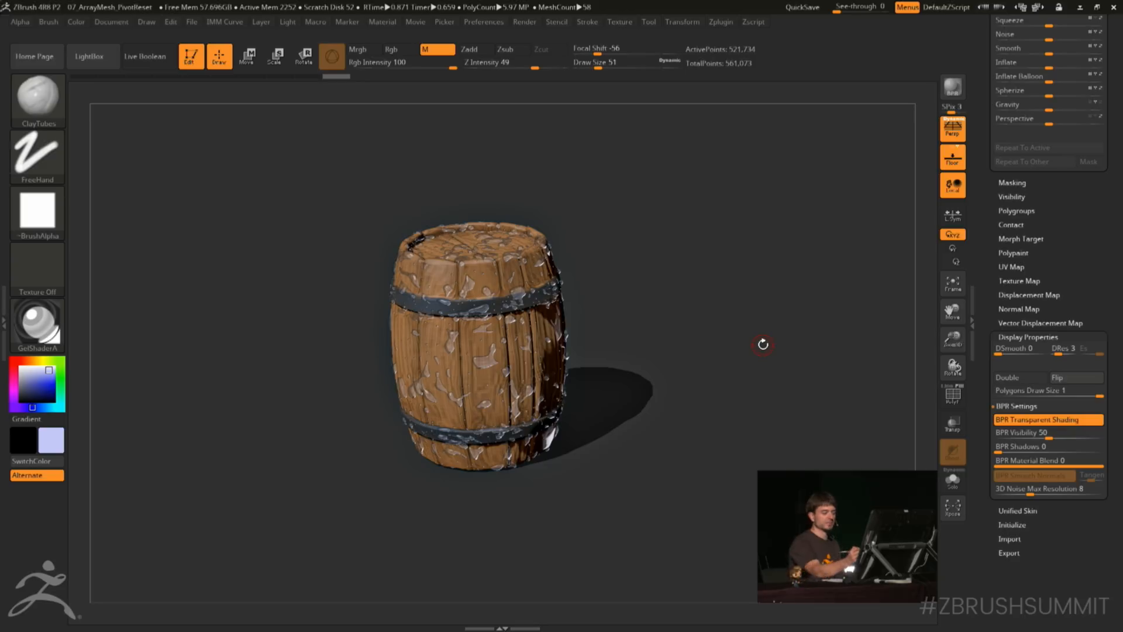
Raise the patches' BPR Shadows to 25 and render the barrel again
left_click_drag(1000, 451, 1021, 450)
left_click(822, 341)
key("shift+r")
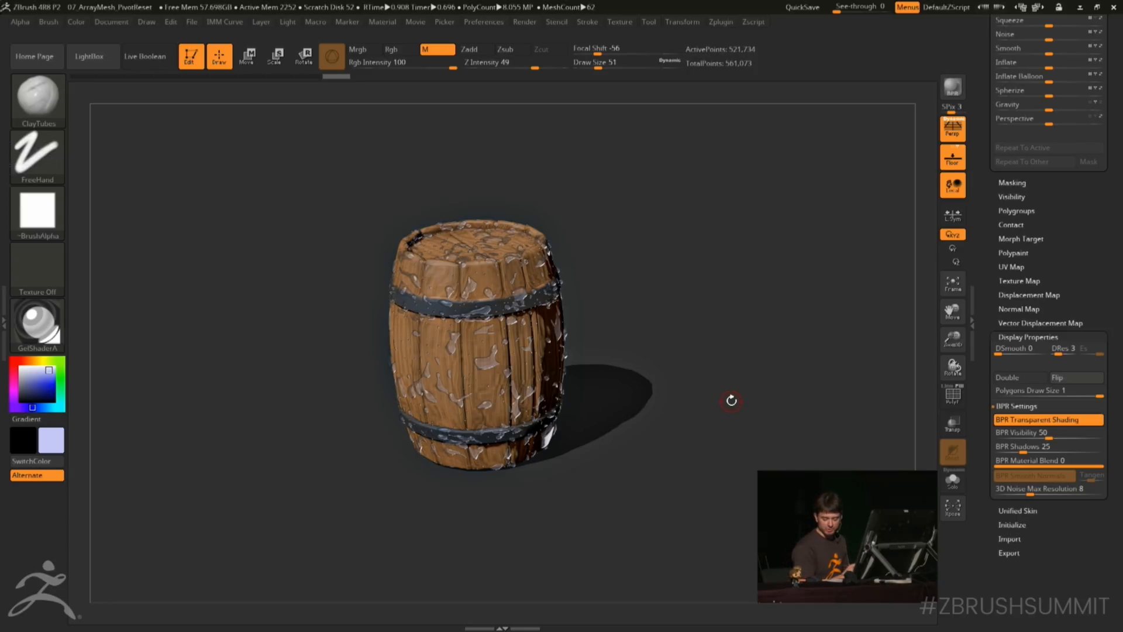
Open the 08_RobotHollowing project and inspect the wheeled robot from several sides
key("comma")
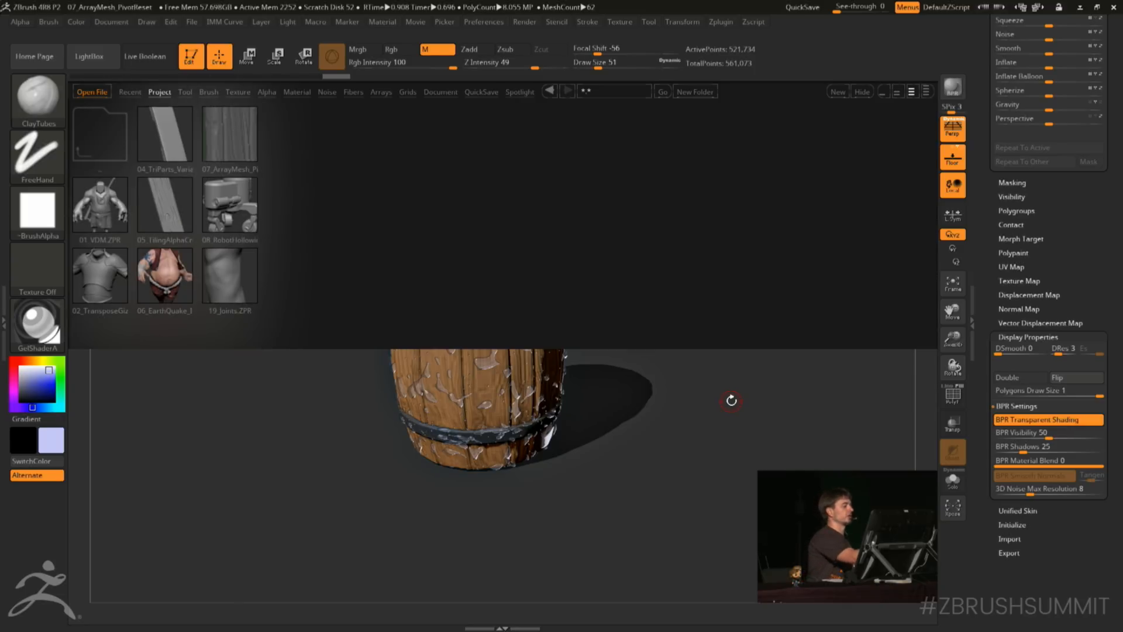
double_click(230, 211)
left_click(592, 351)
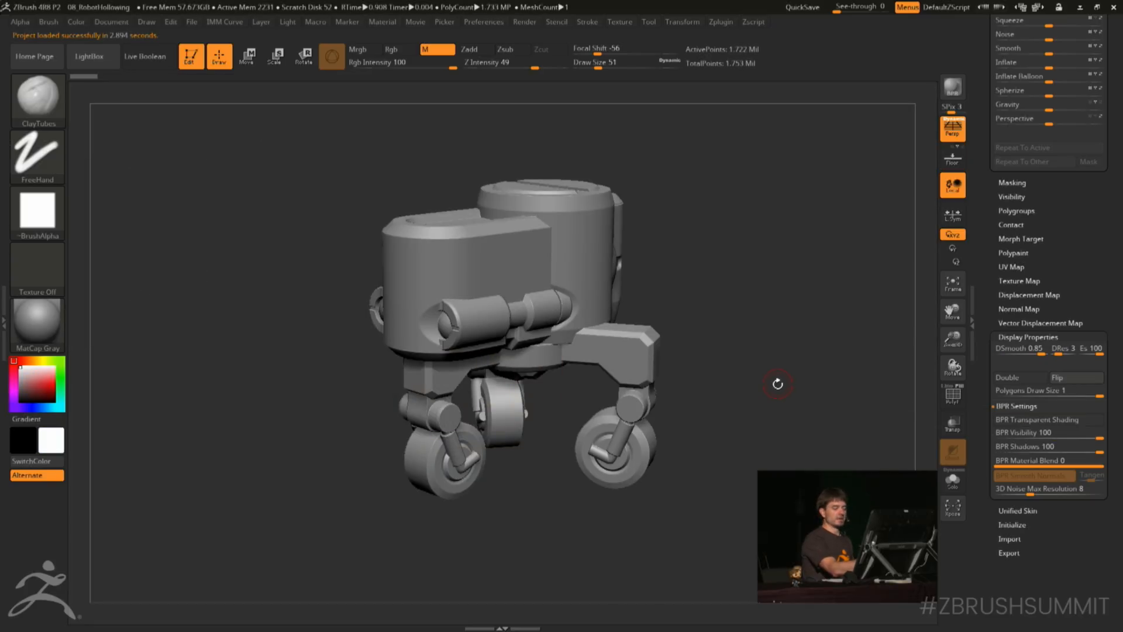
left_click_drag(777, 384, 753, 371, "alt")
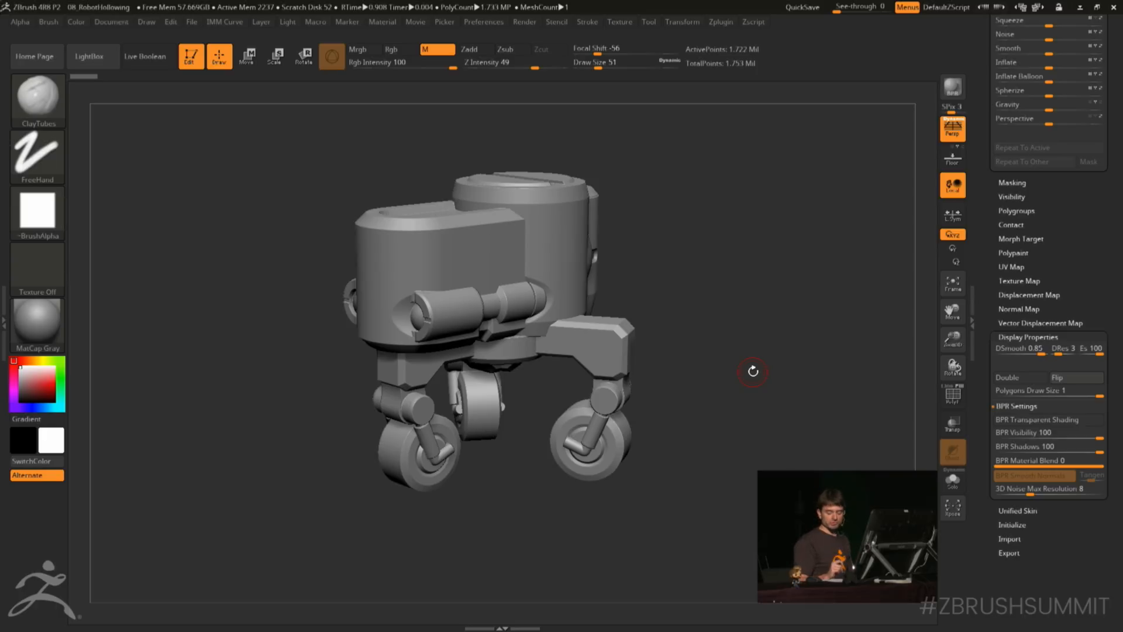
left_click_drag(808, 313, 783, 340)
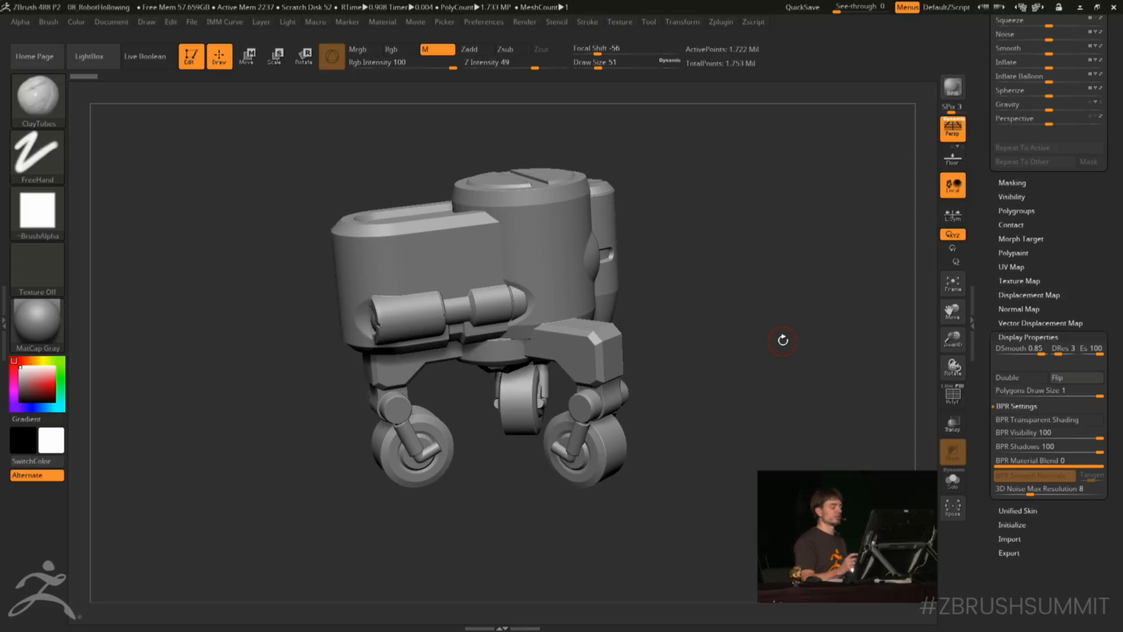
mouse_move(774, 358)
left_mouse_down()
mouse_move(766, 328)
mouse_move(771, 387)
mouse_move(792, 350)
mouse_move(809, 355)
mouse_move(785, 347)
mouse_move(815, 339)
mouse_move(787, 325)
mouse_move(788, 352)
left_mouse_up()
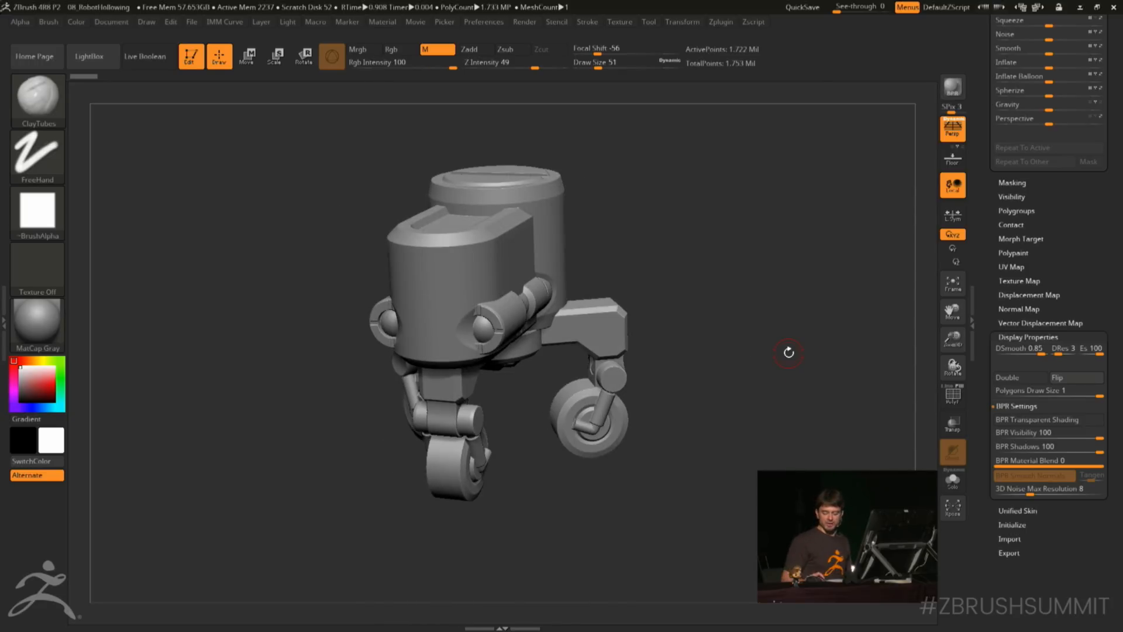
left_click_drag(747, 283, 752, 310)
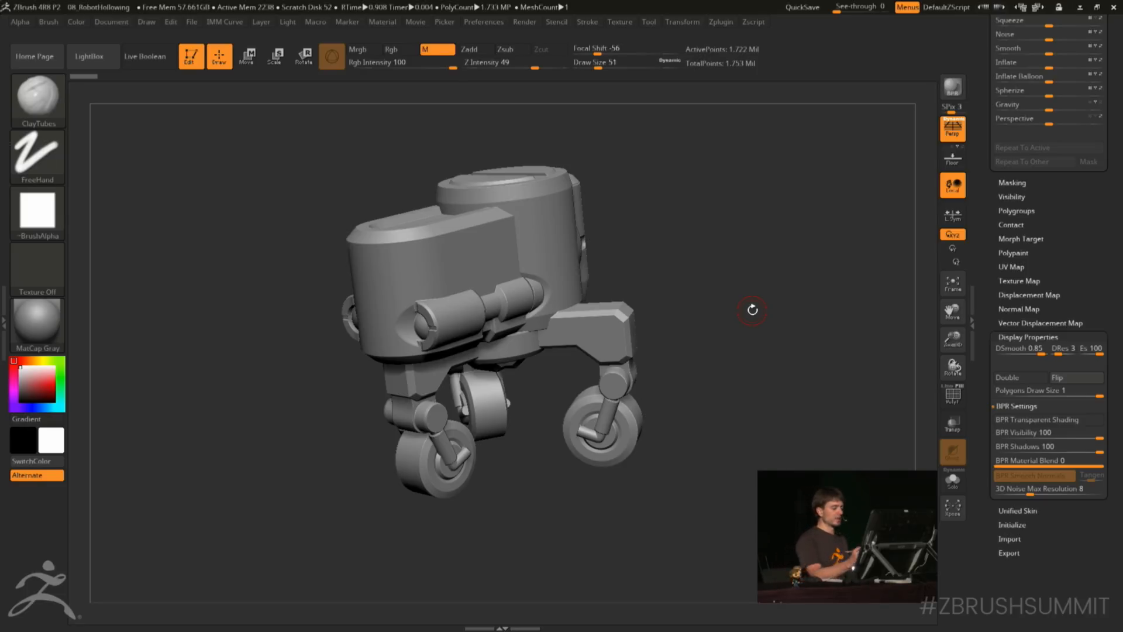
left_click_drag(752, 309, 790, 370)
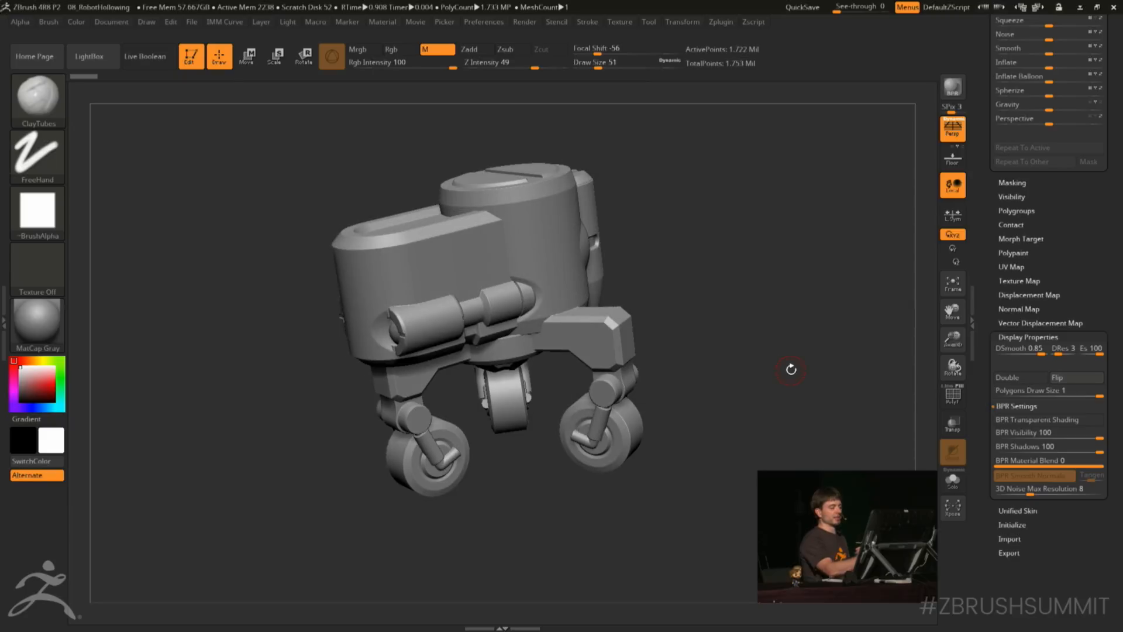
left_click(790, 369)
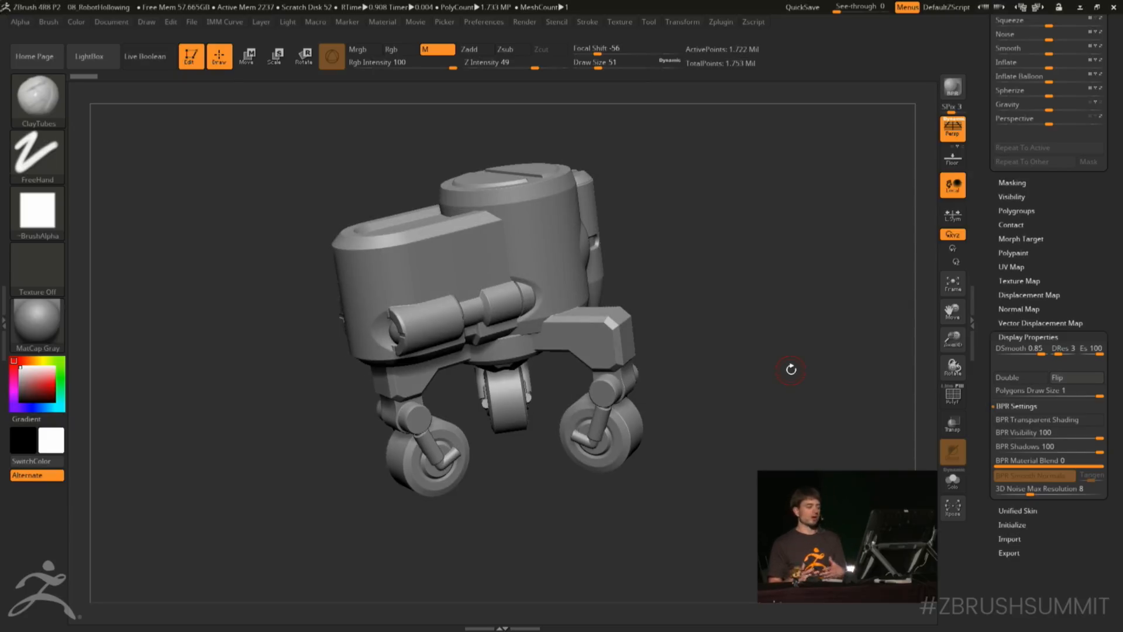
Expand the DynaMesh settings within the robot's Geometry options
left_click_drag(1072, 215, 1058, 398)
left_click(1017, 282)
left_click_drag(1058, 242, 1051, 429)
left_click_drag(985, 131, 983, 260)
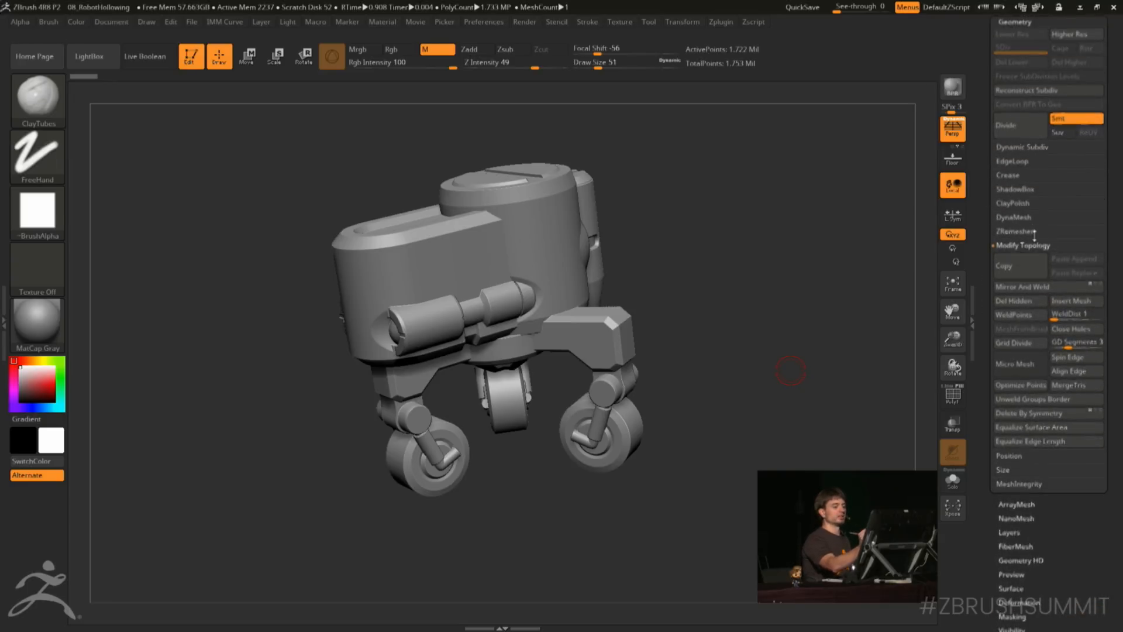
left_click_drag(982, 163, 988, 487)
left_click(1014, 343)
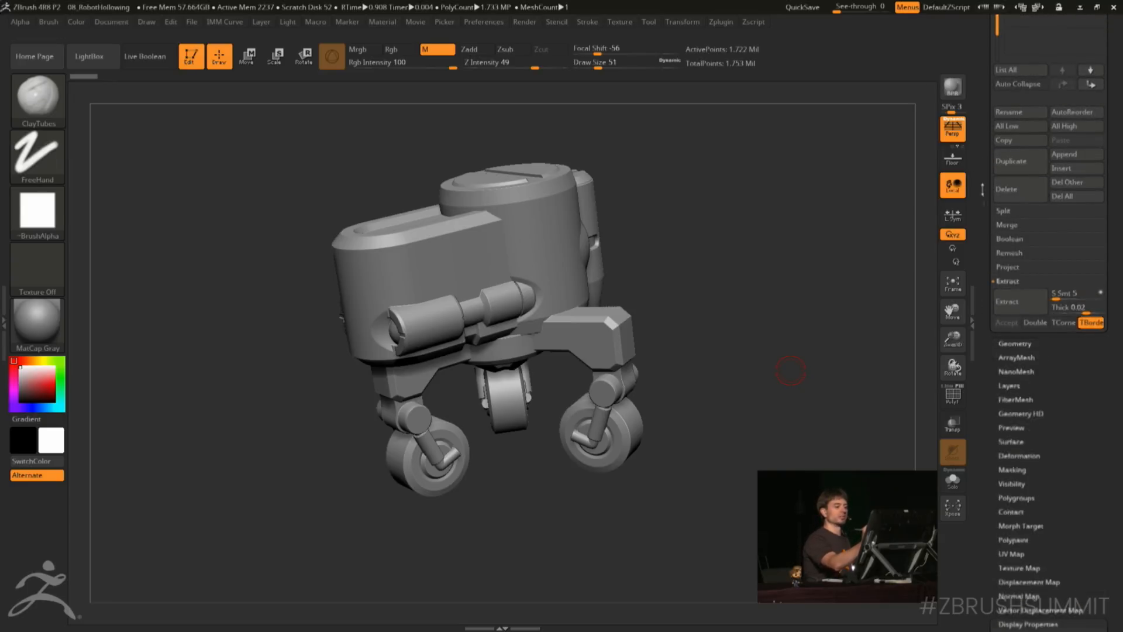
left_click_drag(982, 131, 987, 76)
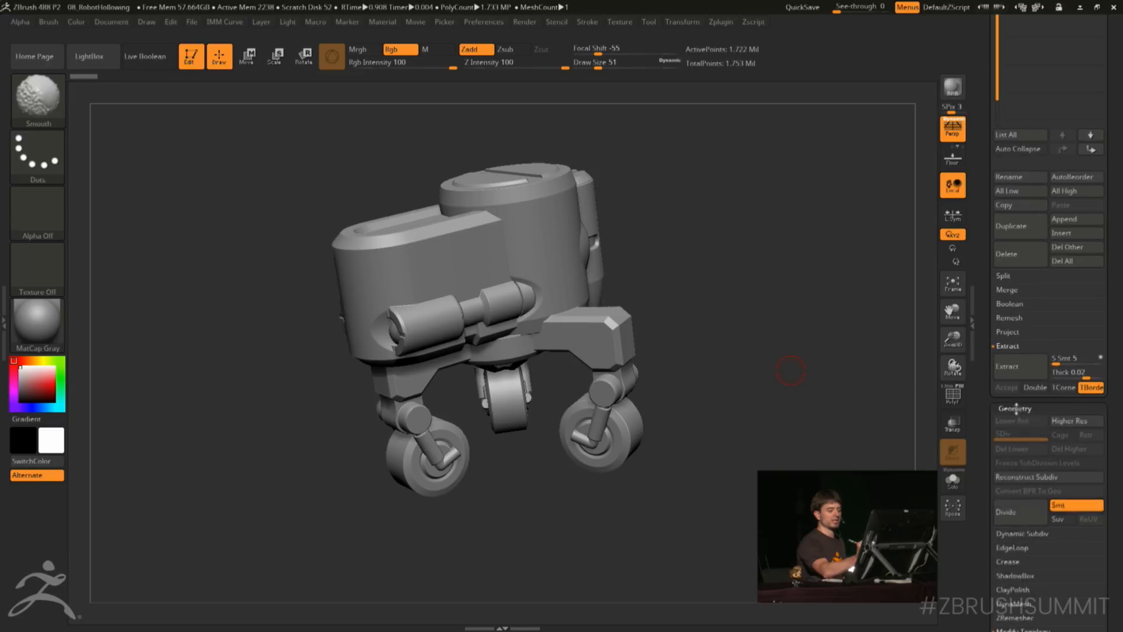
left_click(1016, 409)
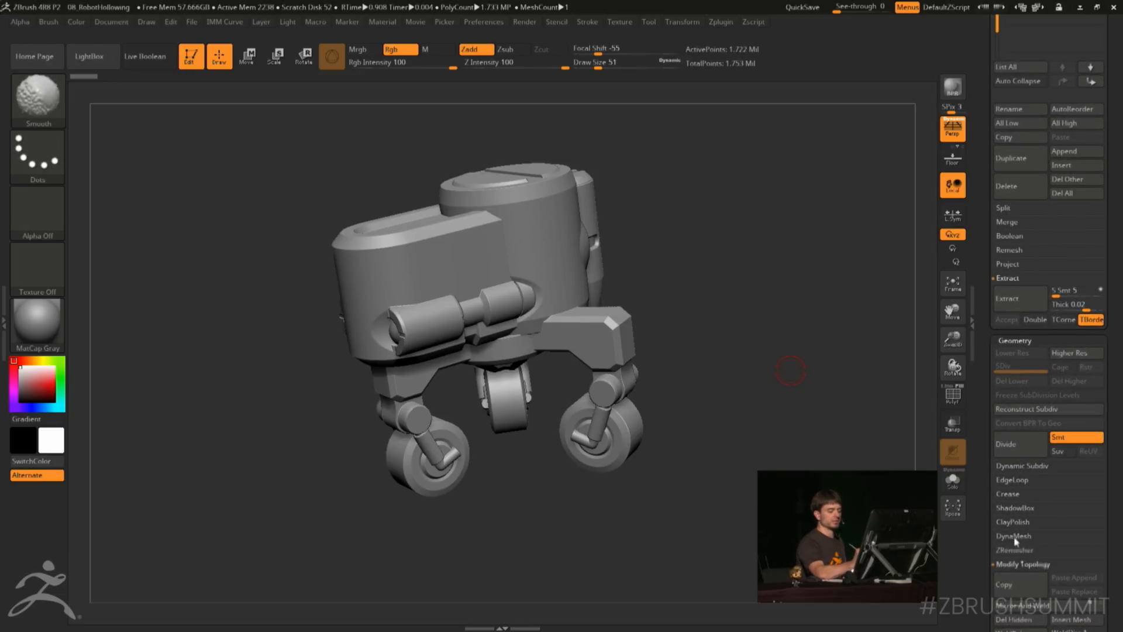
left_click(1013, 536)
Select the Hole subtool and show the robot and its cylinder from underneath
left_click_drag(698, 276, 817, 334)
left_click_drag(986, 236, 985, 381)
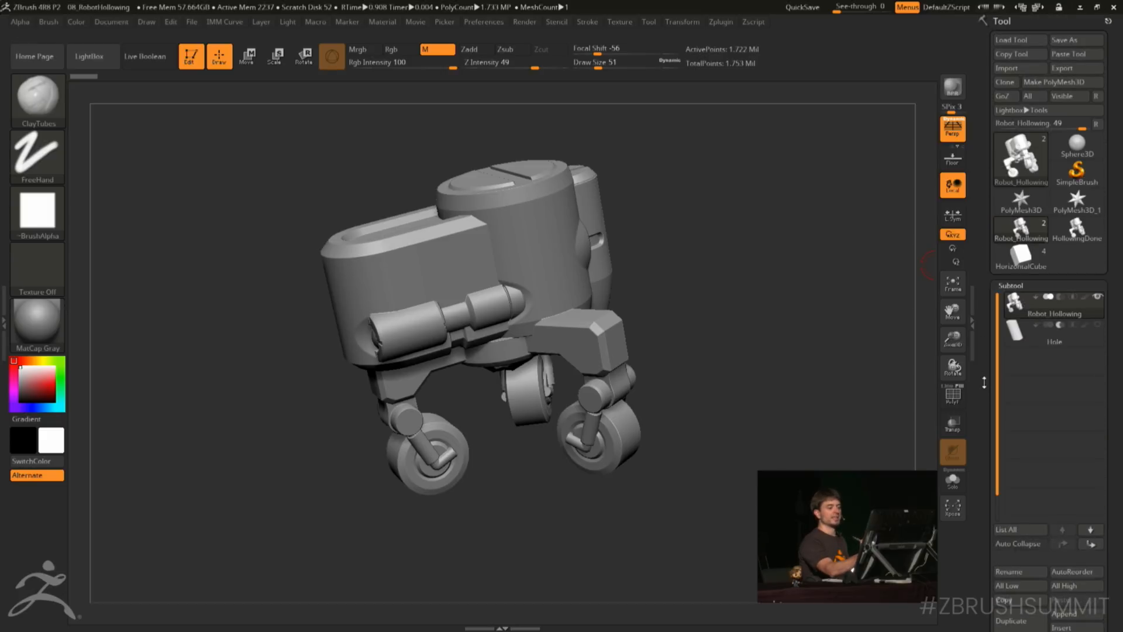
mouse_move(1064, 346)
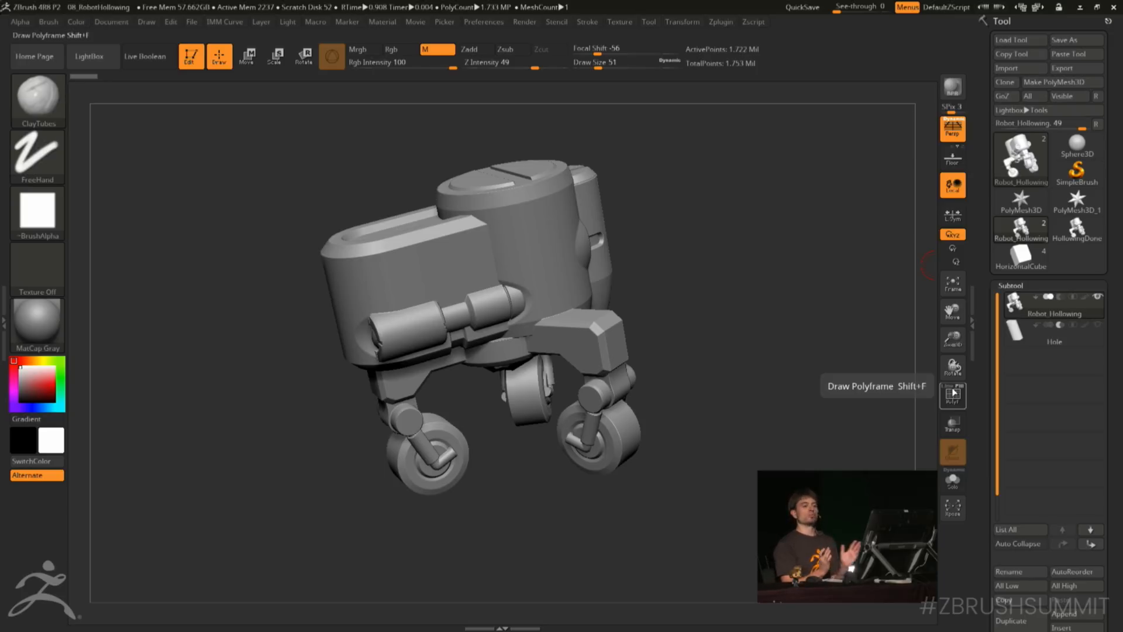
left_click(1053, 336)
left_click_drag(785, 393, 787, 361)
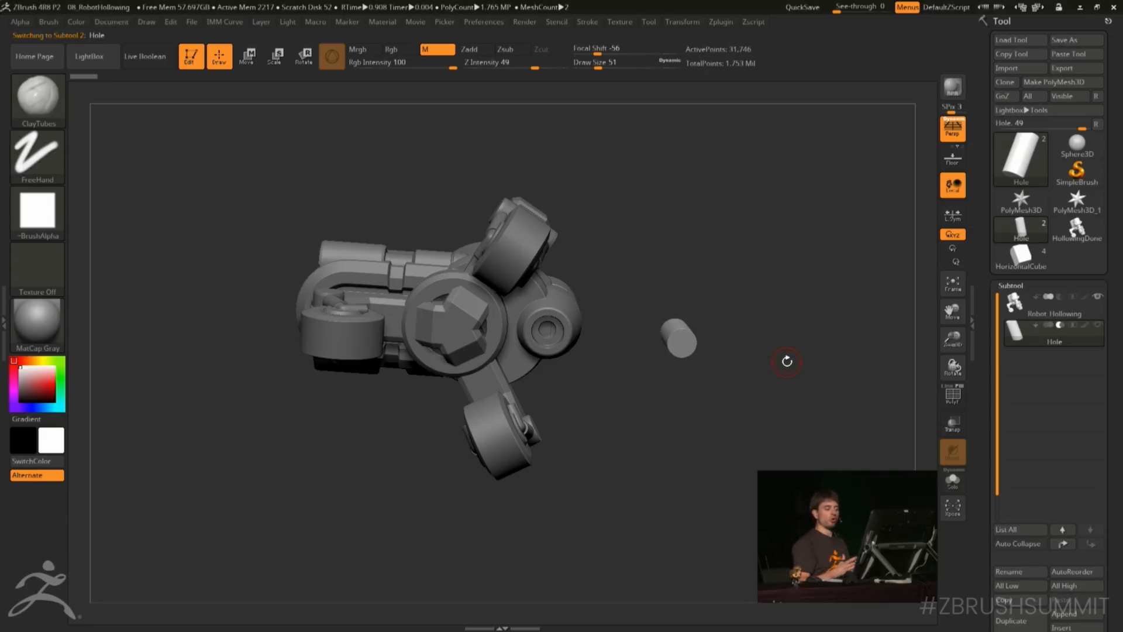
left_click_drag(787, 361, 683, 265)
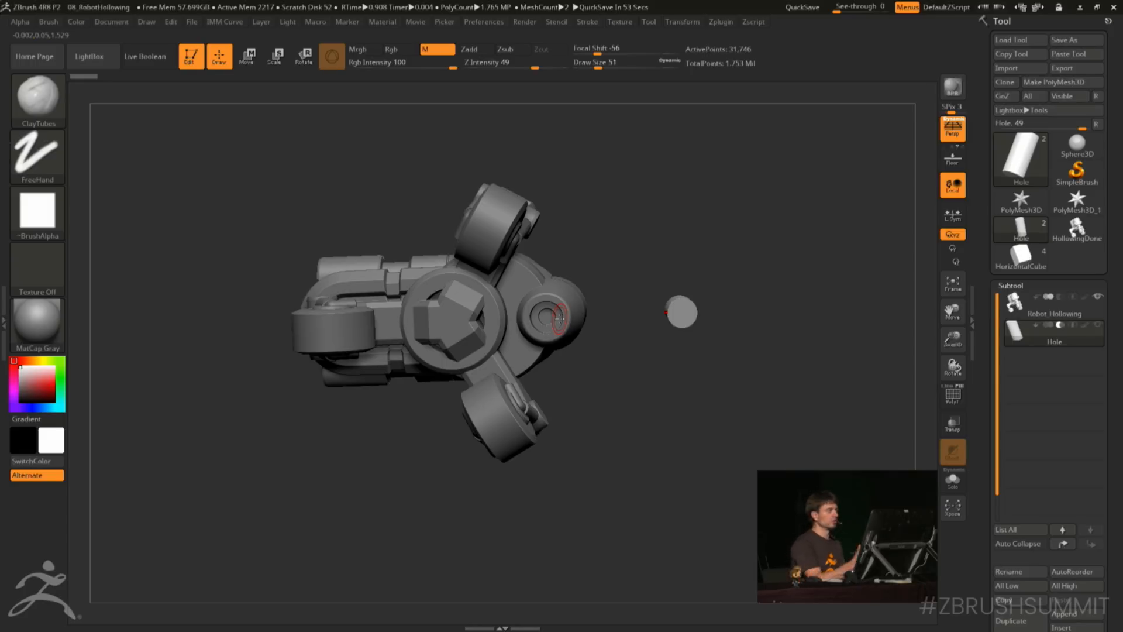
Turn on Live Boolean and move the Hole cylinder into the nozzle at the robot's back
left_click(149, 56)
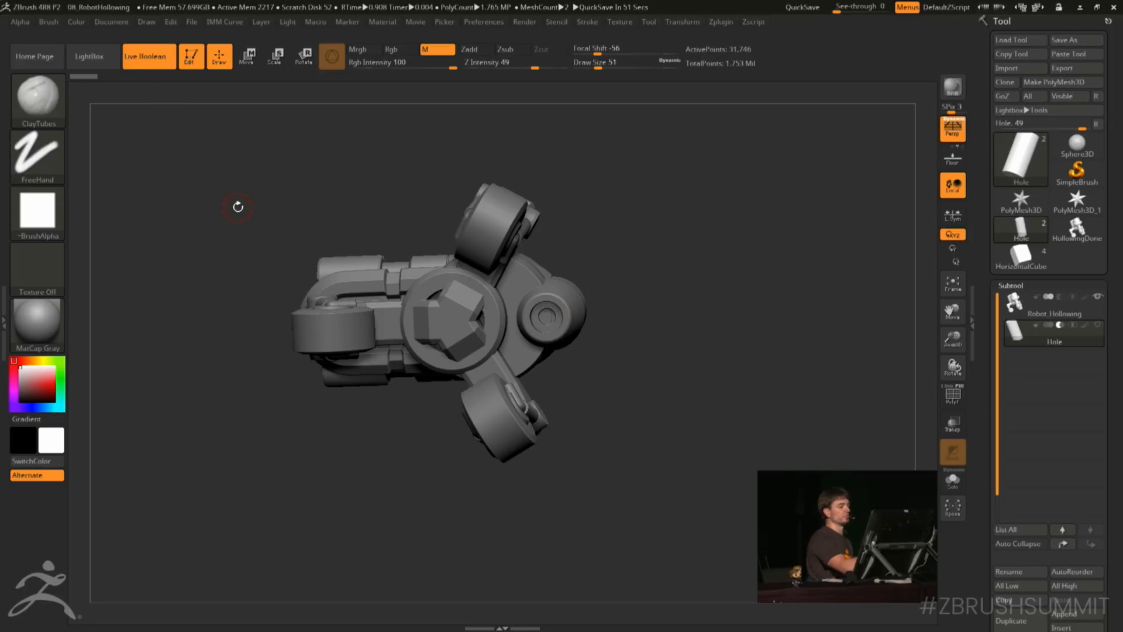
key("w")
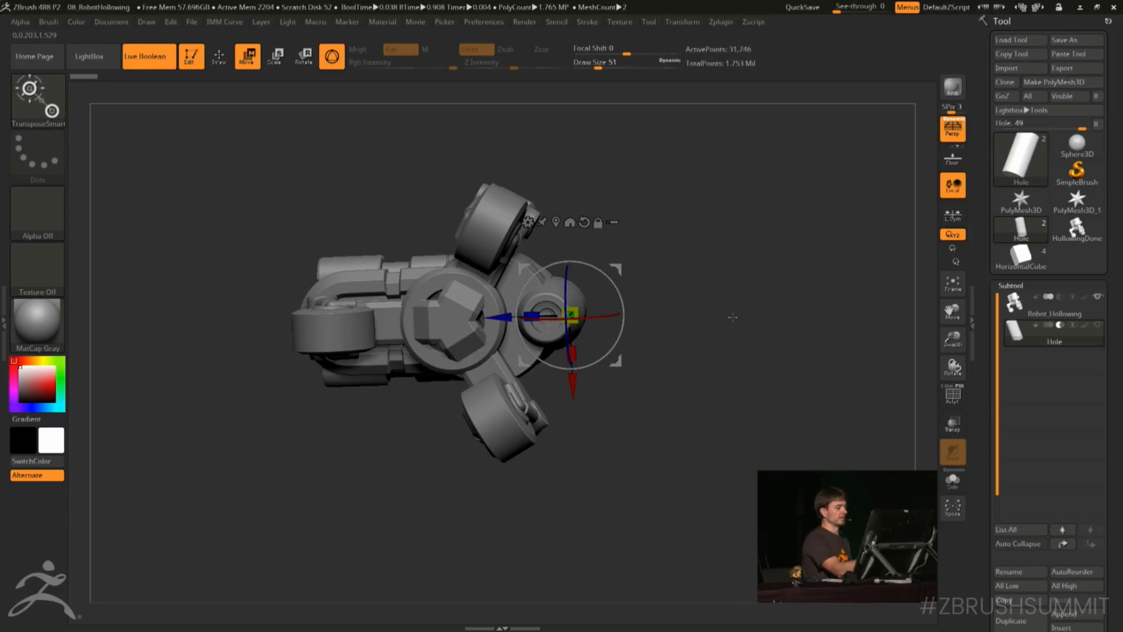
left_click_drag(529, 402, 438, 405)
left_click_drag(373, 351, 374, 352)
left_click_drag(697, 283, 739, 296, "alt")
left_click_drag(373, 321, 375, 321)
mouse_move(740, 330)
left_mouse_down()
mouse_move(738, 319)
mouse_move(741, 331)
left_mouse_up()
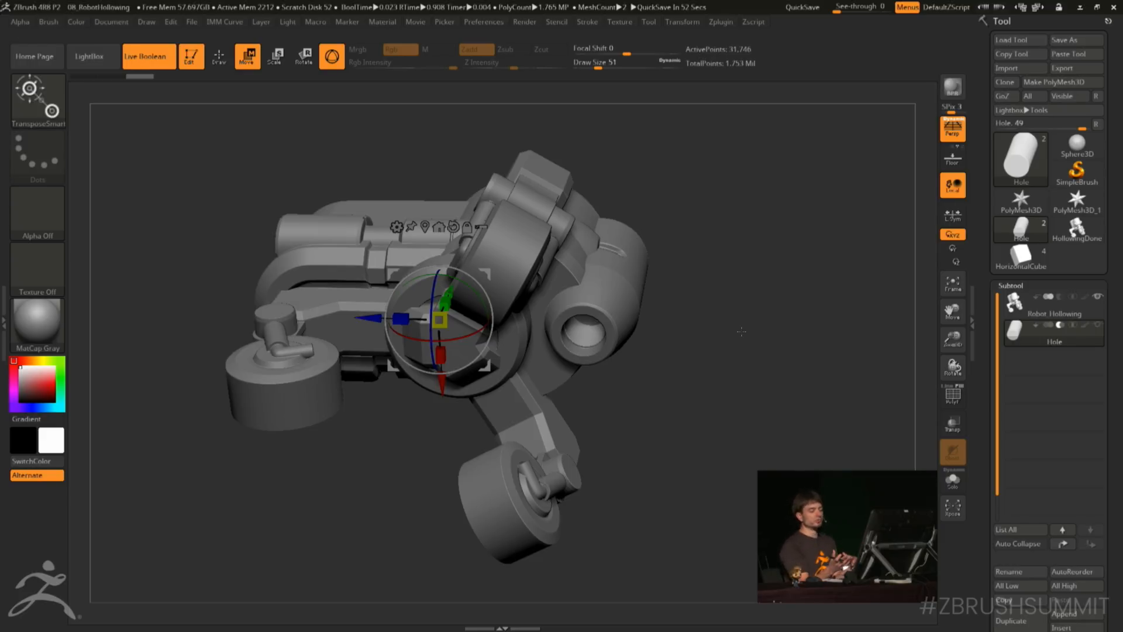
left_click_drag(741, 331, 772, 351)
Turn off Live Boolean and merge the Robot_Hollowing subtool down with the Hole subtool
left_click(157, 60)
left_click(1030, 307)
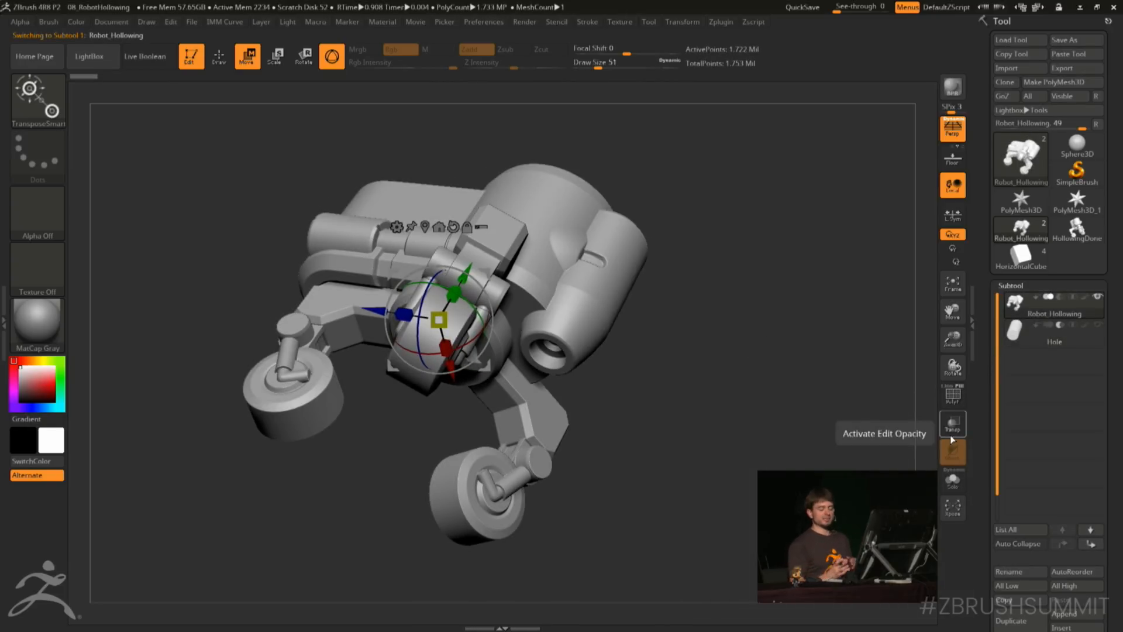
mouse_move(1062, 331)
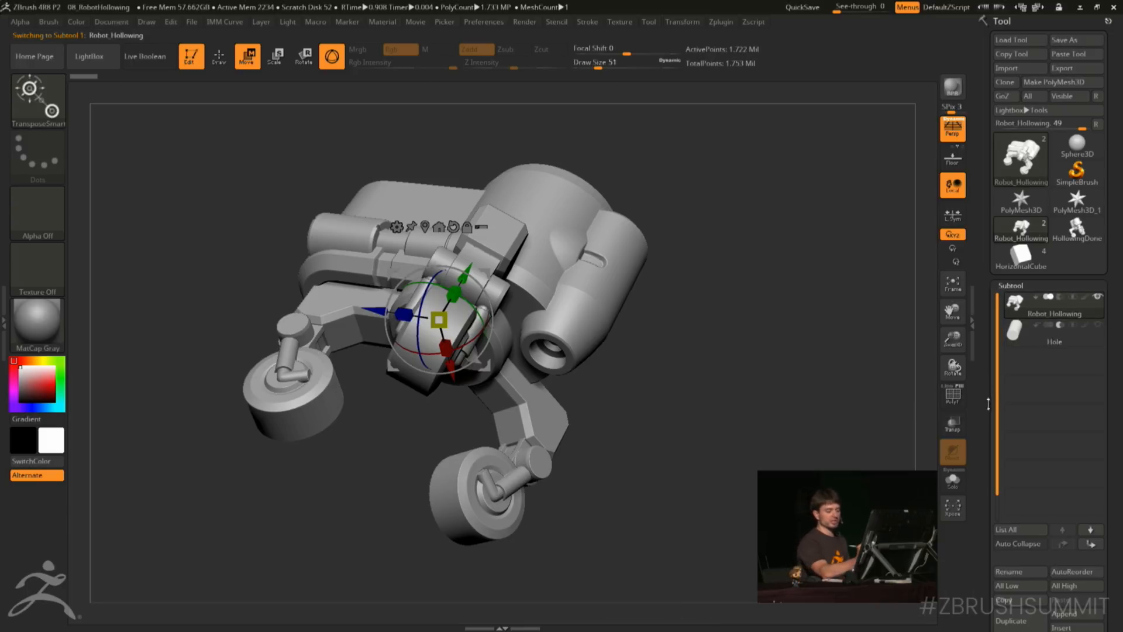
scroll(1035, 421, "down", 5)
left_click(1022, 492)
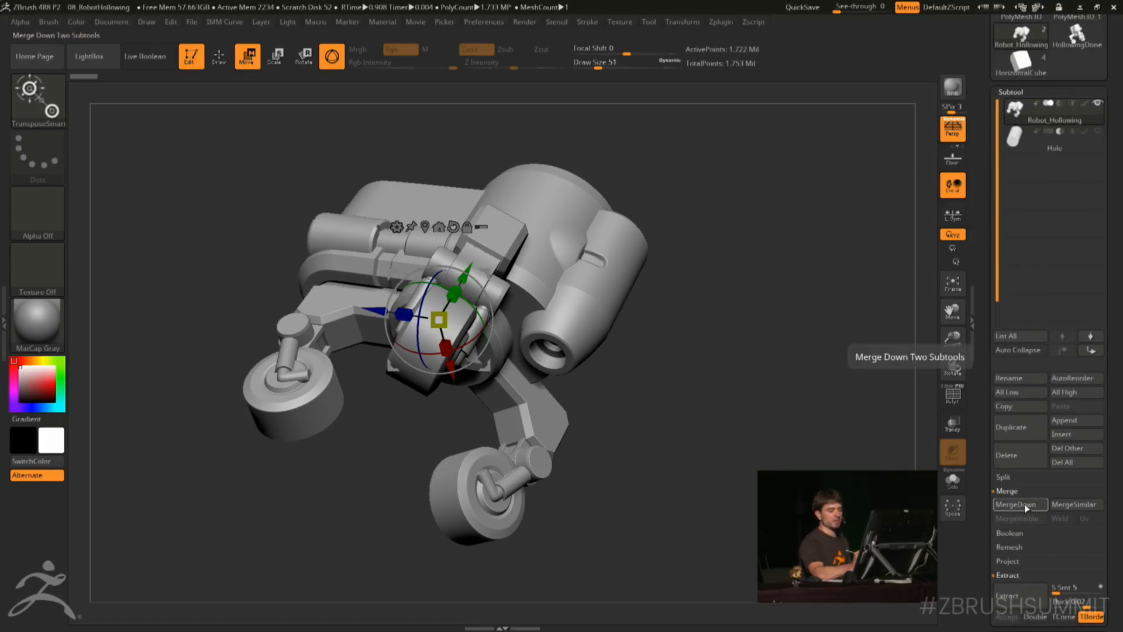
left_click(1027, 506)
left_click(821, 531)
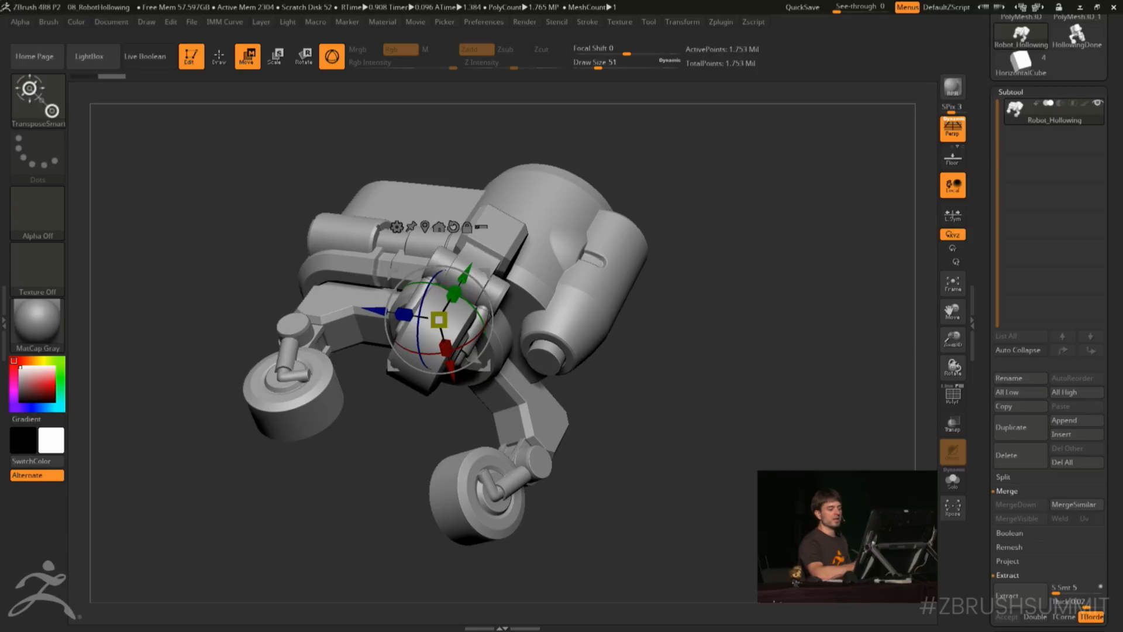
Display the merged robot's polygroups in Draw mode and bring up its DynaMesh Create Shell and Thickness settings
left_click(952, 396)
left_click_drag(760, 409, 796, 455)
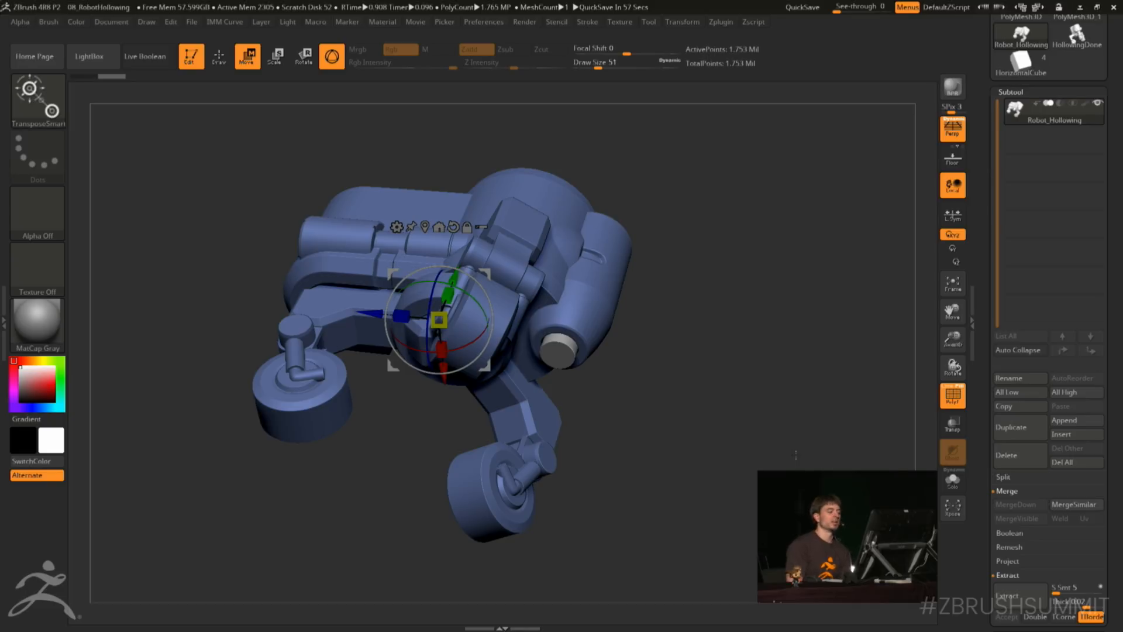
left_click_drag(706, 347, 685, 359)
key("q")
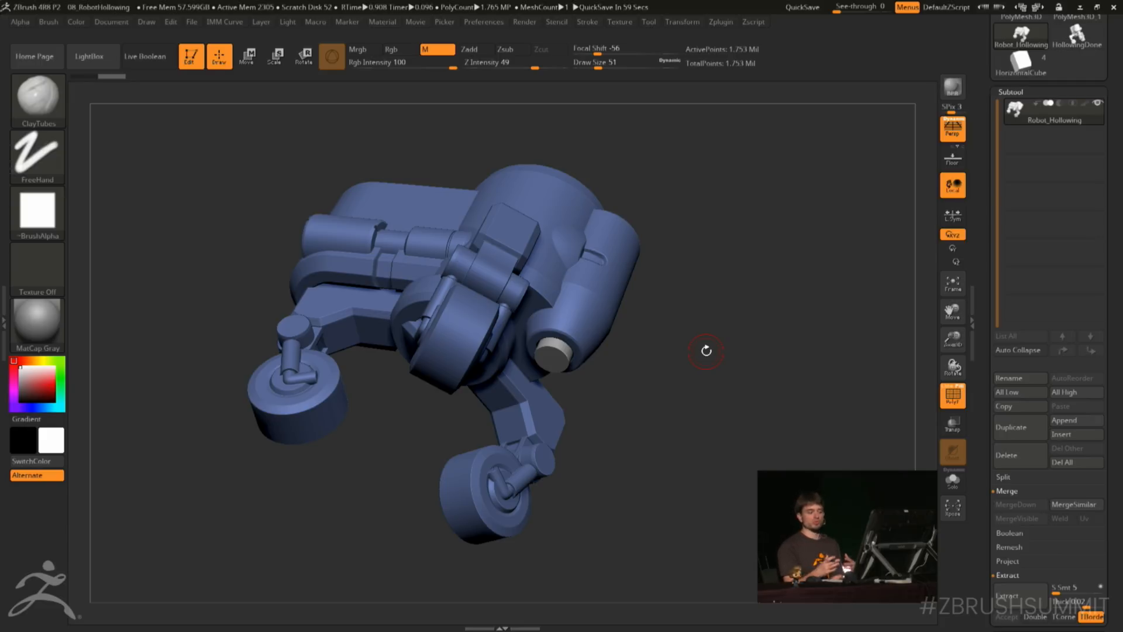
scroll(996, 316, "down", 10)
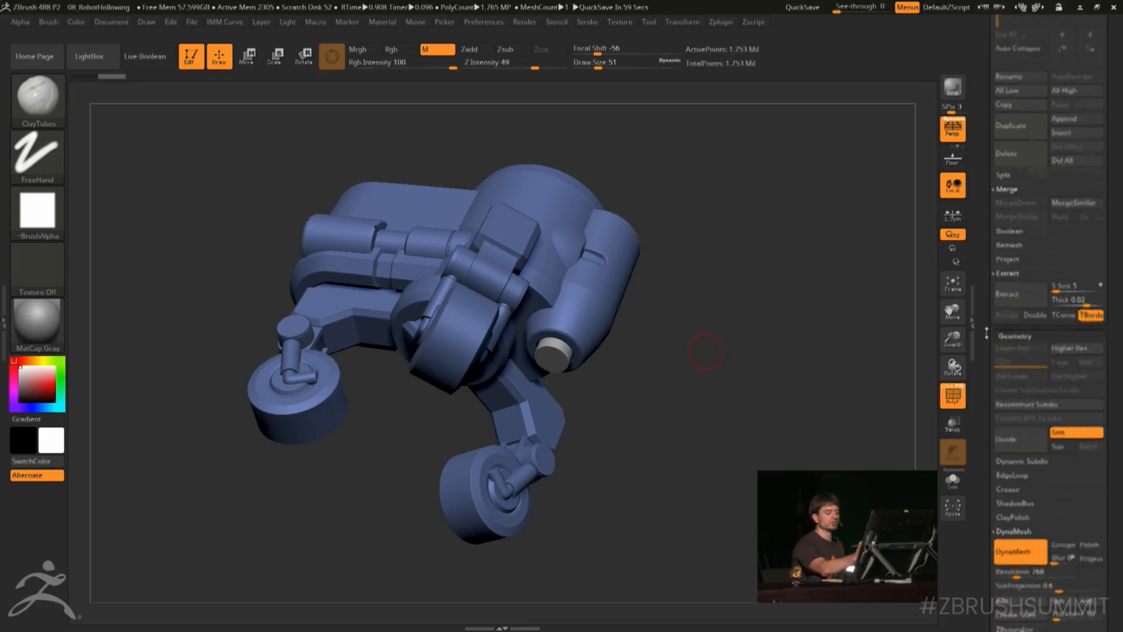
key("ctrl+d")
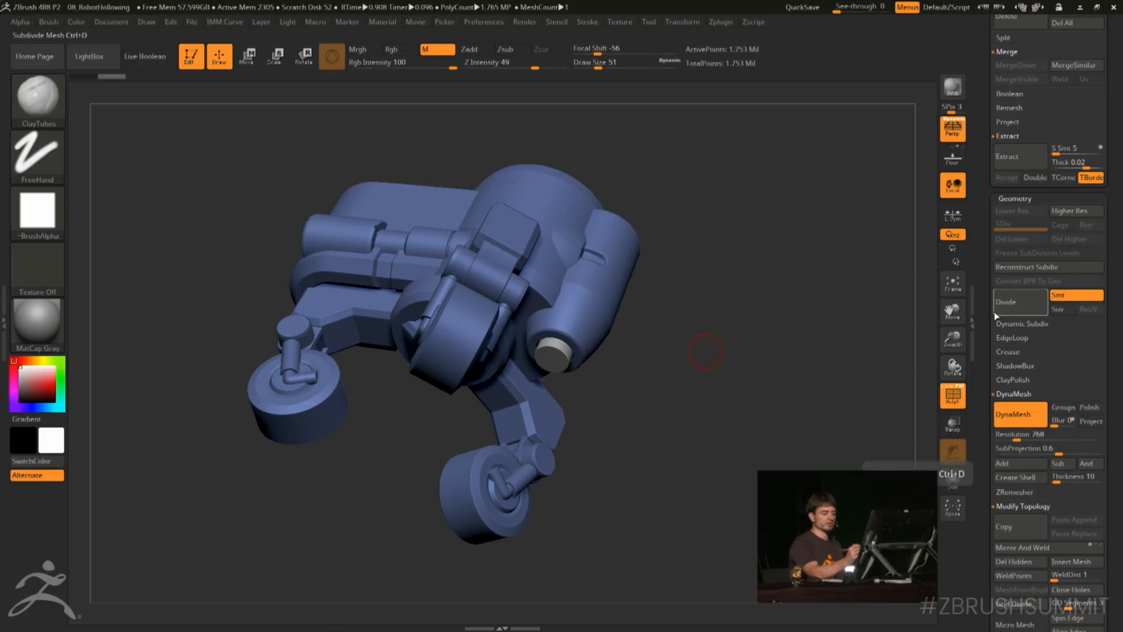
scroll(1029, 445, "down", 1)
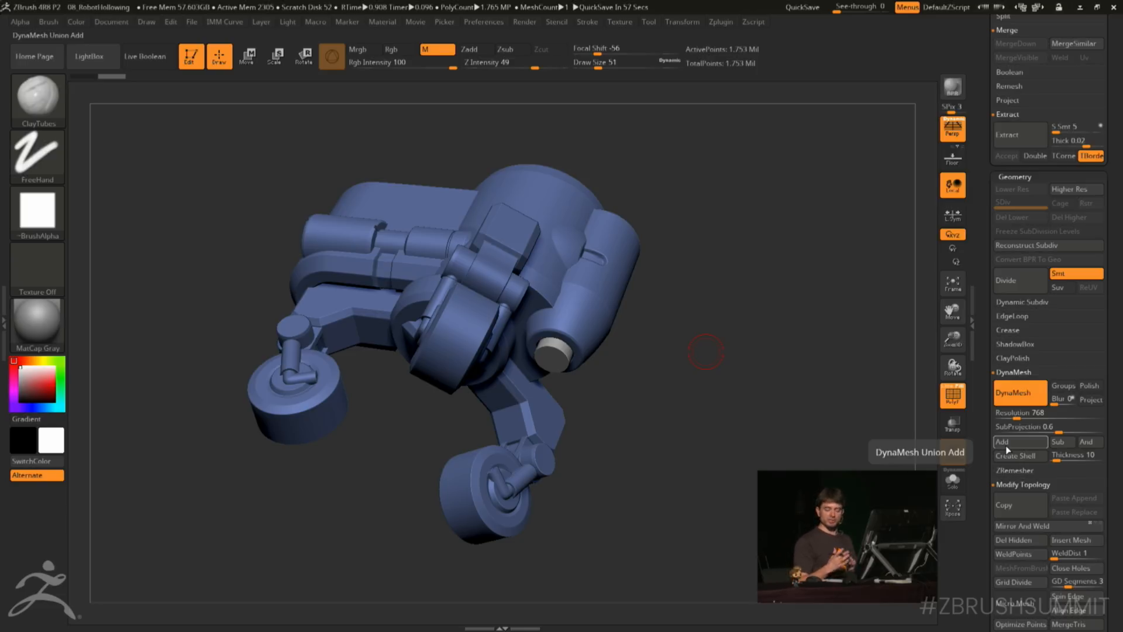
Switch to the HollowingDone tool and view the hollowed robot from the side
left_click_drag(1048, 443, 1049, 603)
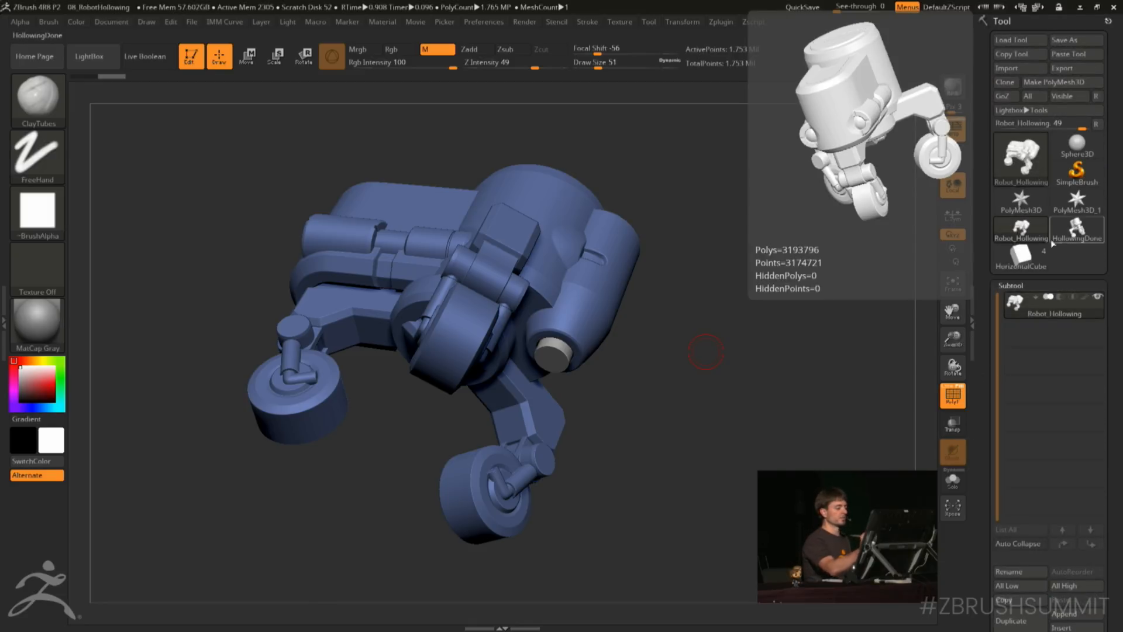
left_click(1071, 239)
mouse_move(816, 382)
left_mouse_down()
mouse_move(813, 302)
mouse_move(727, 305)
mouse_move(784, 402)
mouse_move(760, 328)
left_mouse_up()
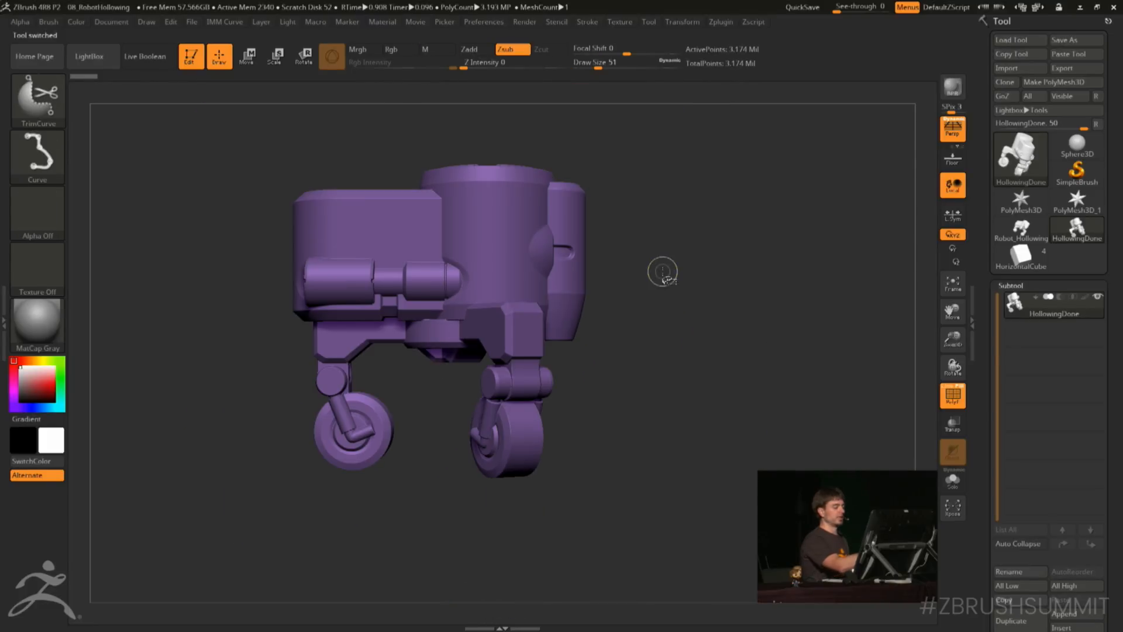
Choose the SelectRect brush and hide the outer surface of HollowingDone to expose its inner shell from below
left_click(568, 285, "ctrl+shift")
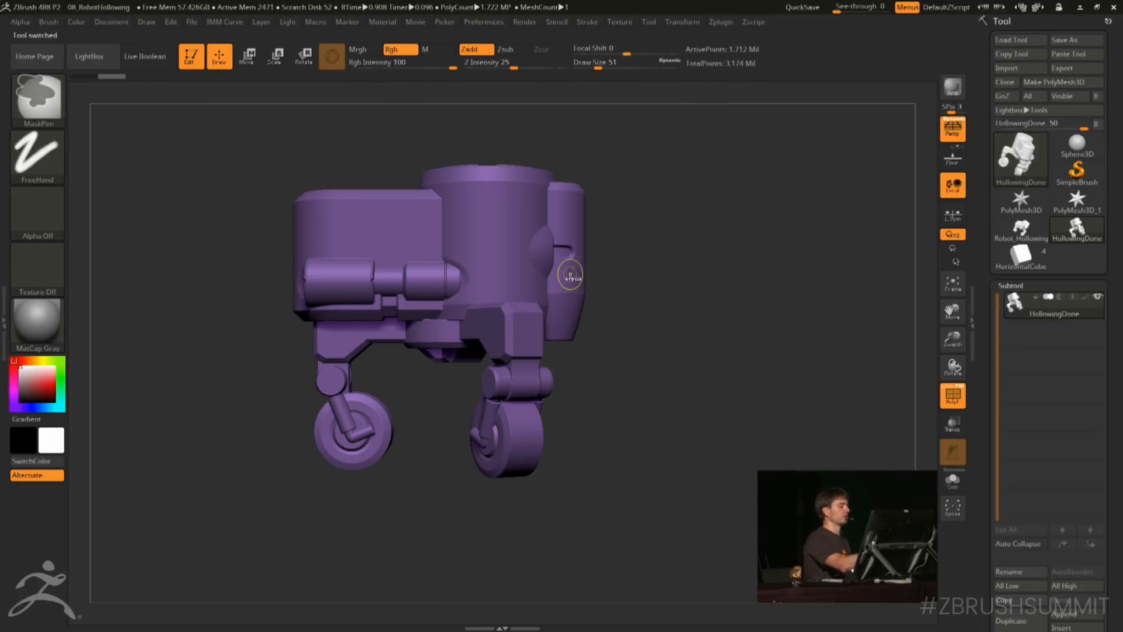
left_click(586, 246, "ctrl+shift")
left_click(48, 112, "ctrl+shift")
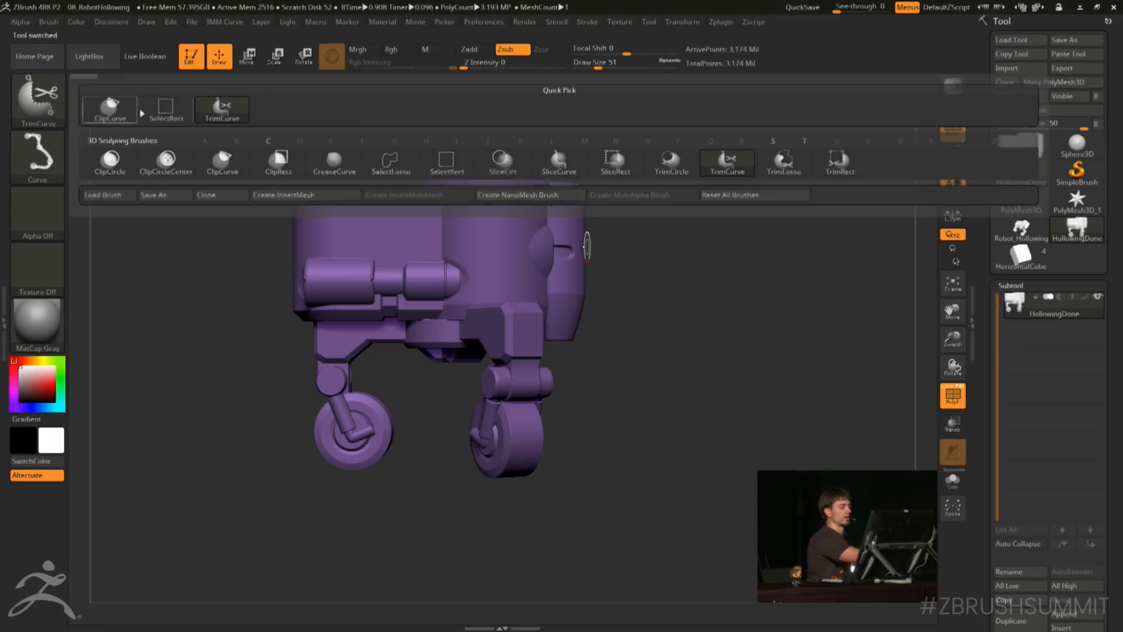
left_click(447, 167, "ctrl+shift")
left_click_drag(662, 244, 623, 241)
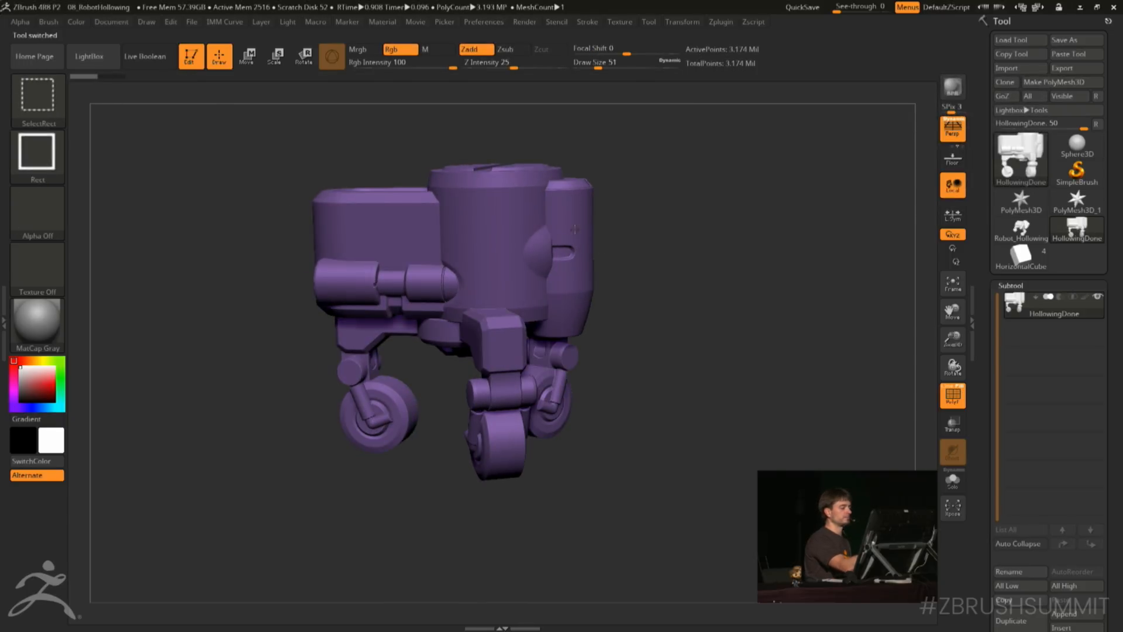
left_click(576, 229, "ctrl+shift")
left_click_drag(686, 265, 687, 292)
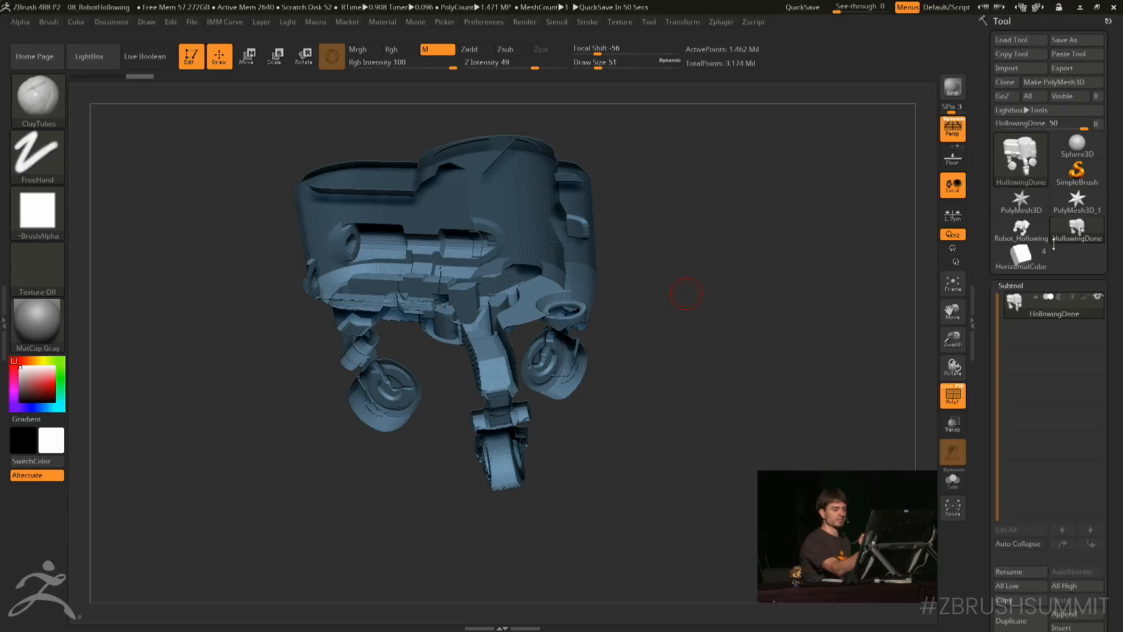
Switch to the HorizontalCube tool with its shell and cube subtools, and frame the robot beside the cubes
left_click(1021, 256)
left_click_drag(788, 421, 810, 382, "alt")
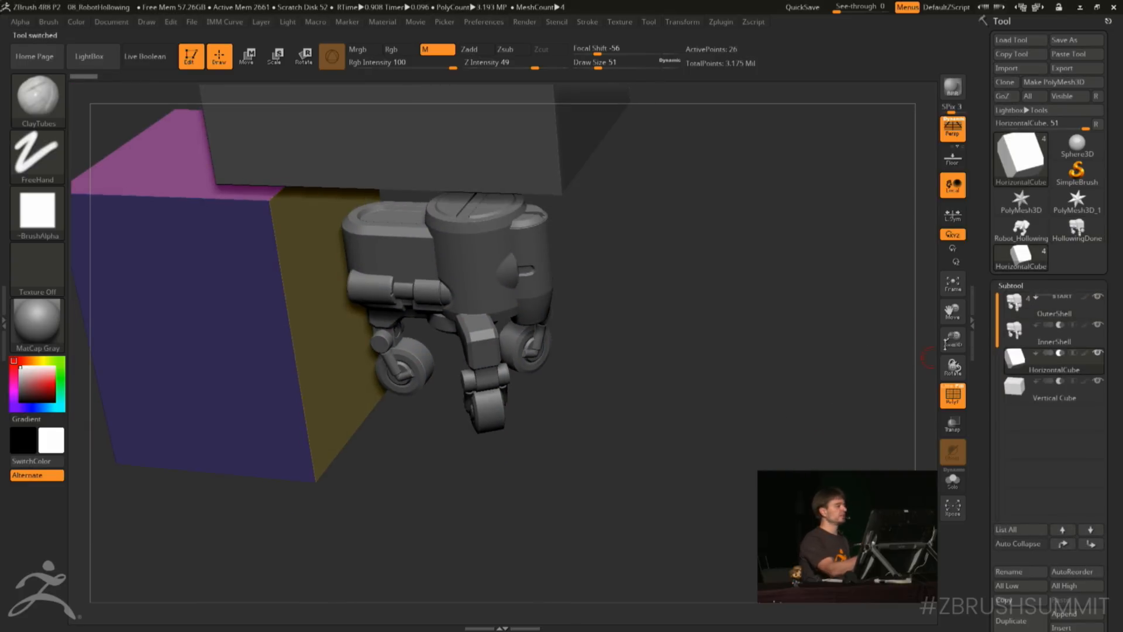
Enable Live Boolean, turn off the polyframe display, and view the robot's hollow cross-section from the front in Move mode
left_click(149, 56)
left_click_drag(783, 433, 642, 322)
key("shift+f")
key("w")
left_click_drag(744, 317, 713, 381)
left_click_drag(817, 383, 800, 343)
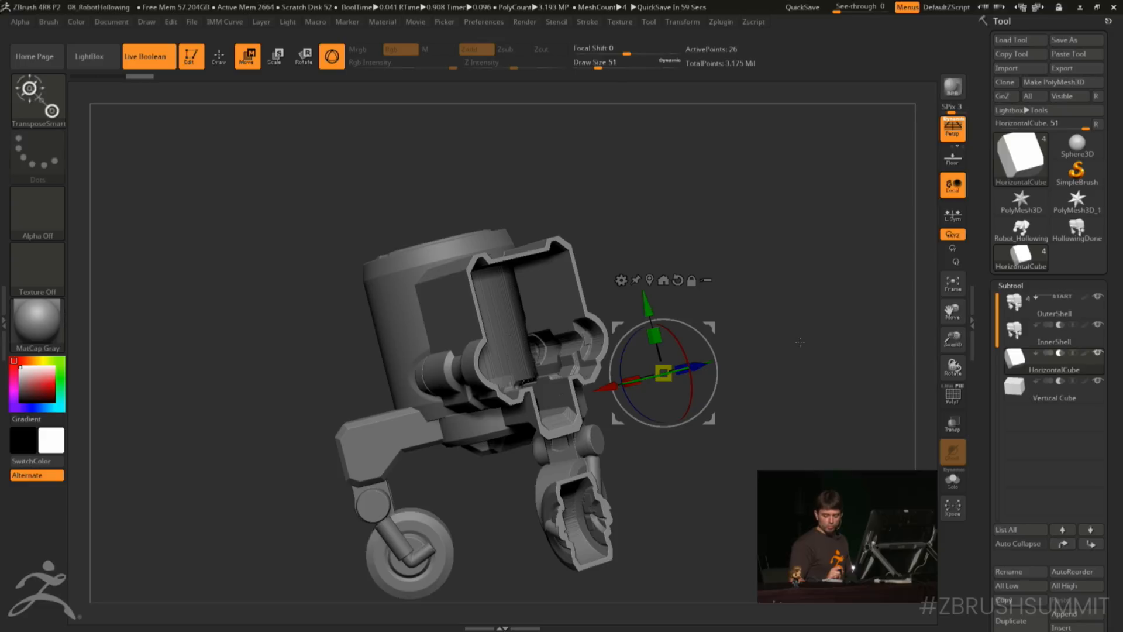
Open the 19_Joints project and view the DemoSoldier leg from the back and front
key("comma")
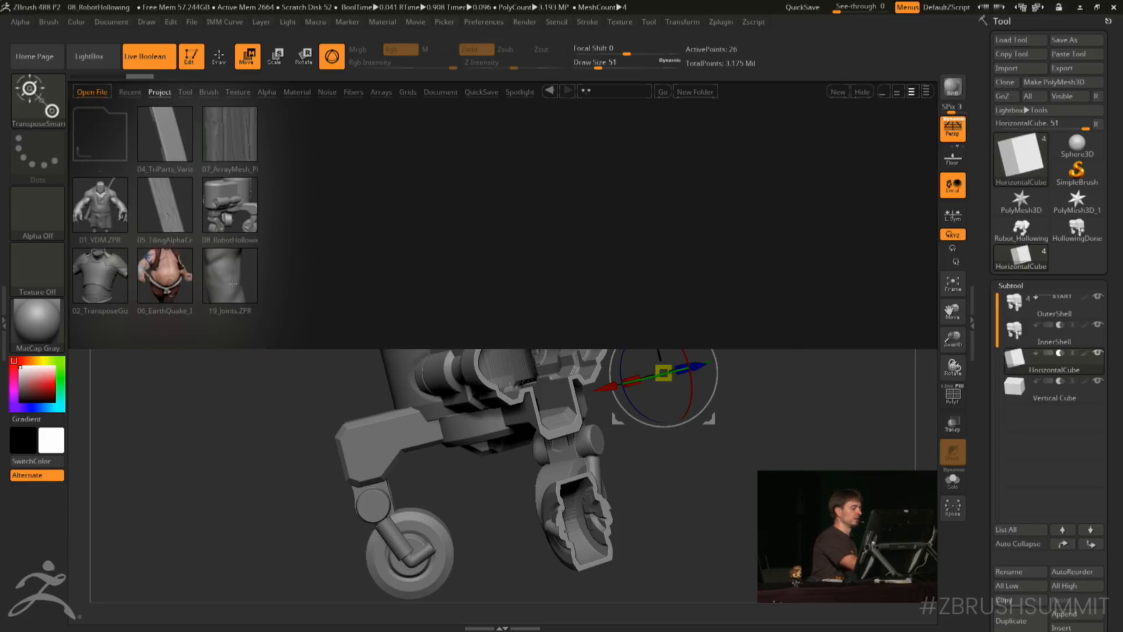
double_click(233, 281)
left_click(588, 352)
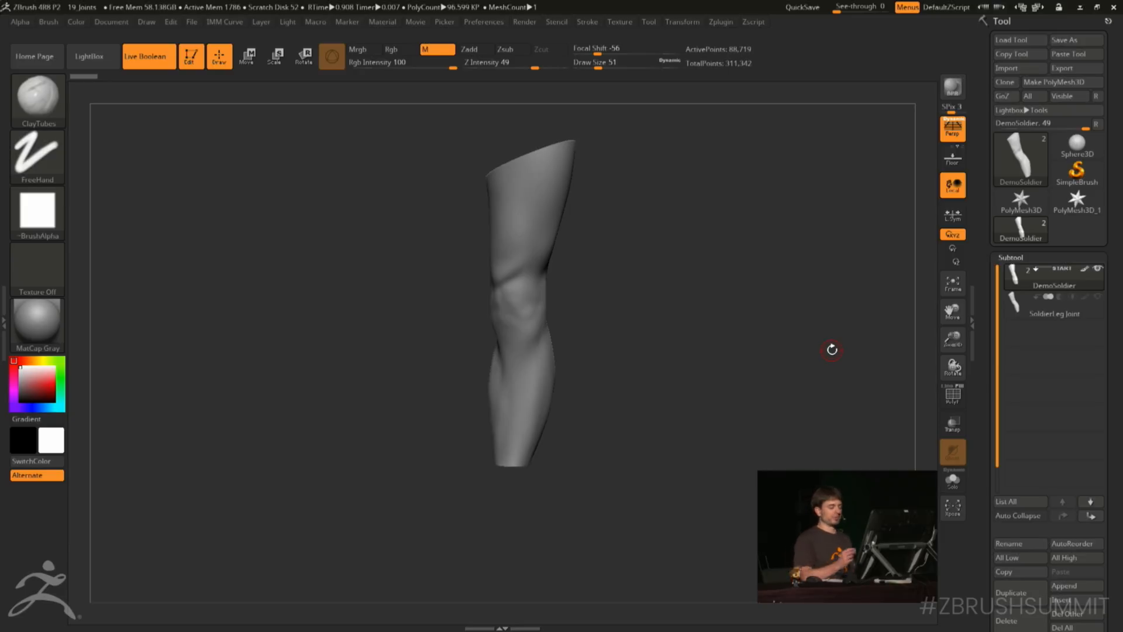
left_click_drag(788, 289, 697, 314, "alt")
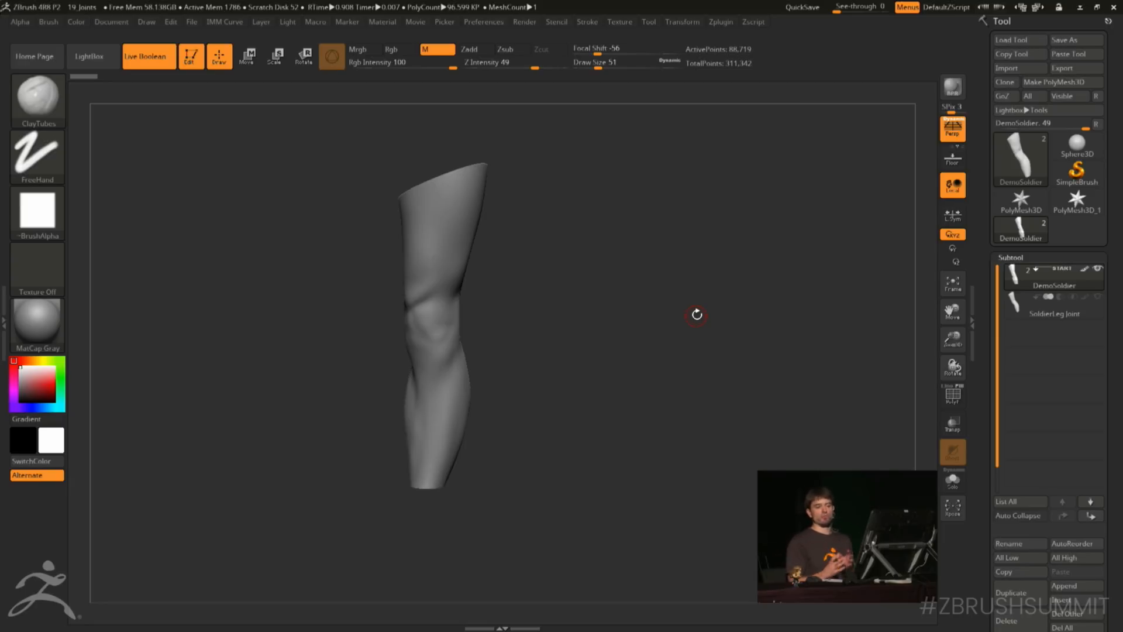
left_click_drag(696, 315, 741, 365)
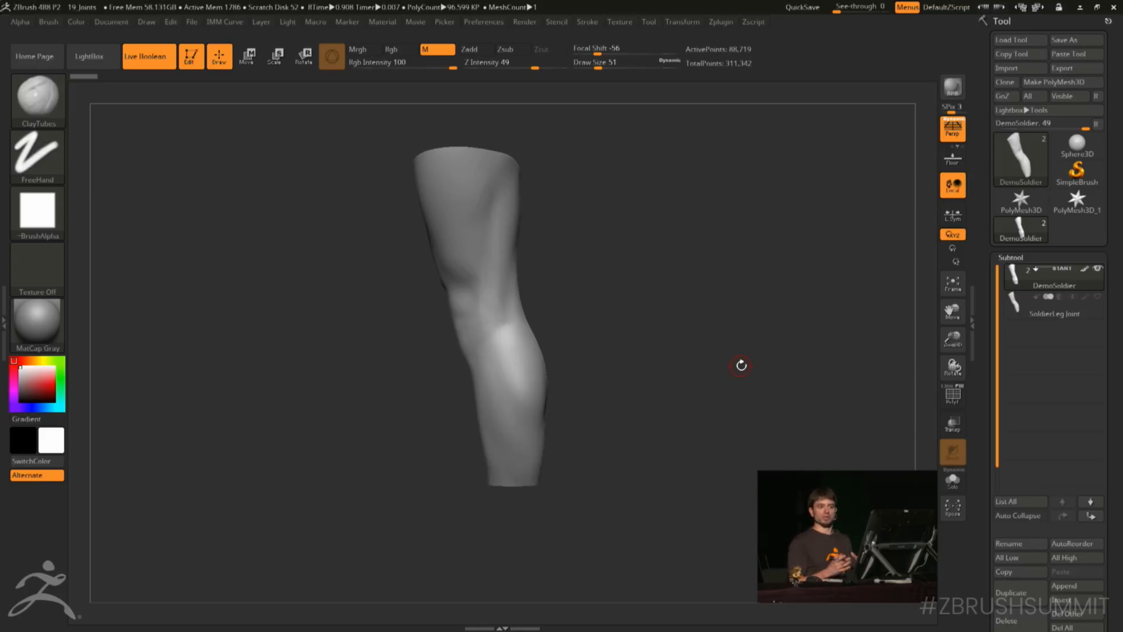
mouse_move(741, 365)
left_mouse_down()
mouse_move(777, 326)
mouse_move(758, 359)
left_mouse_up()
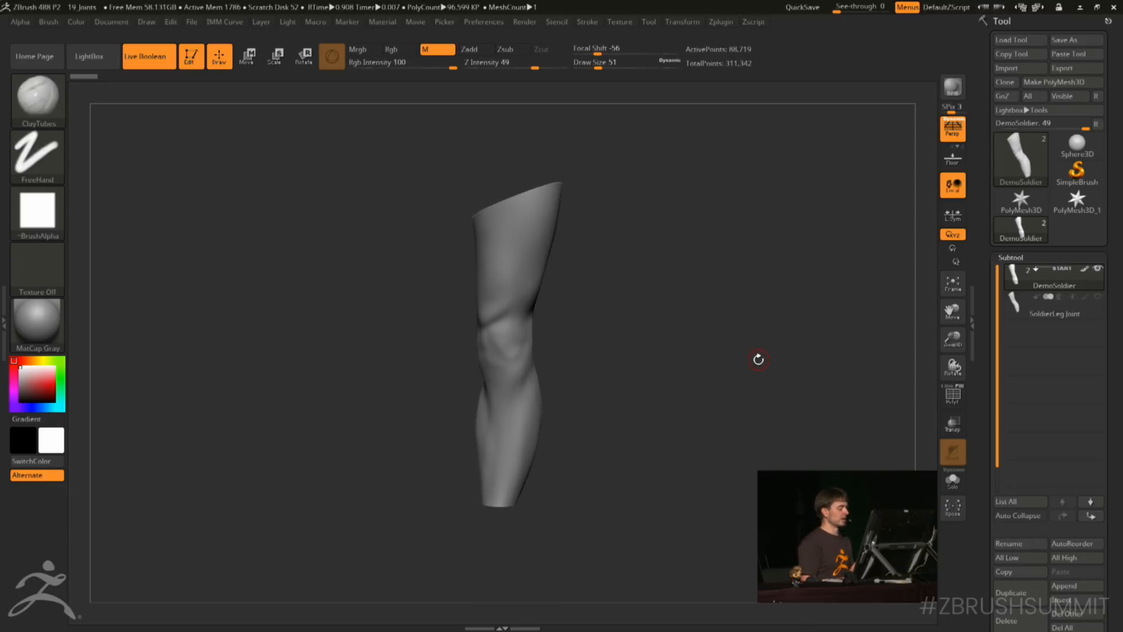
Switch to the SoldierLeg Joint subtool and inspect its knee joint from the side and front
left_click(1052, 317)
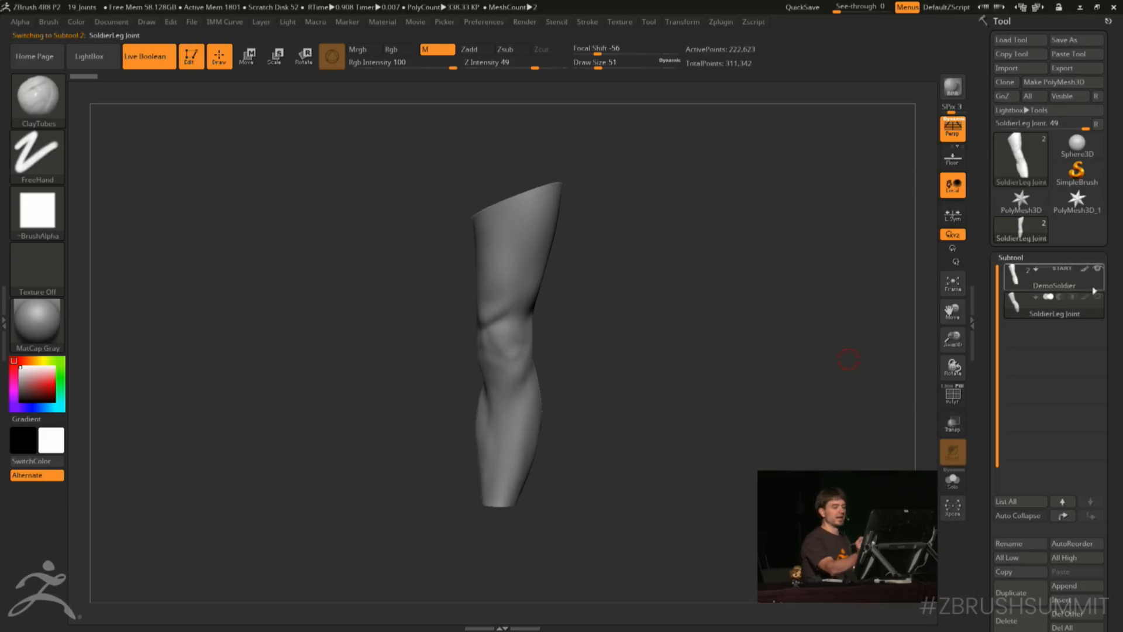
left_click_drag(844, 353, 780, 345)
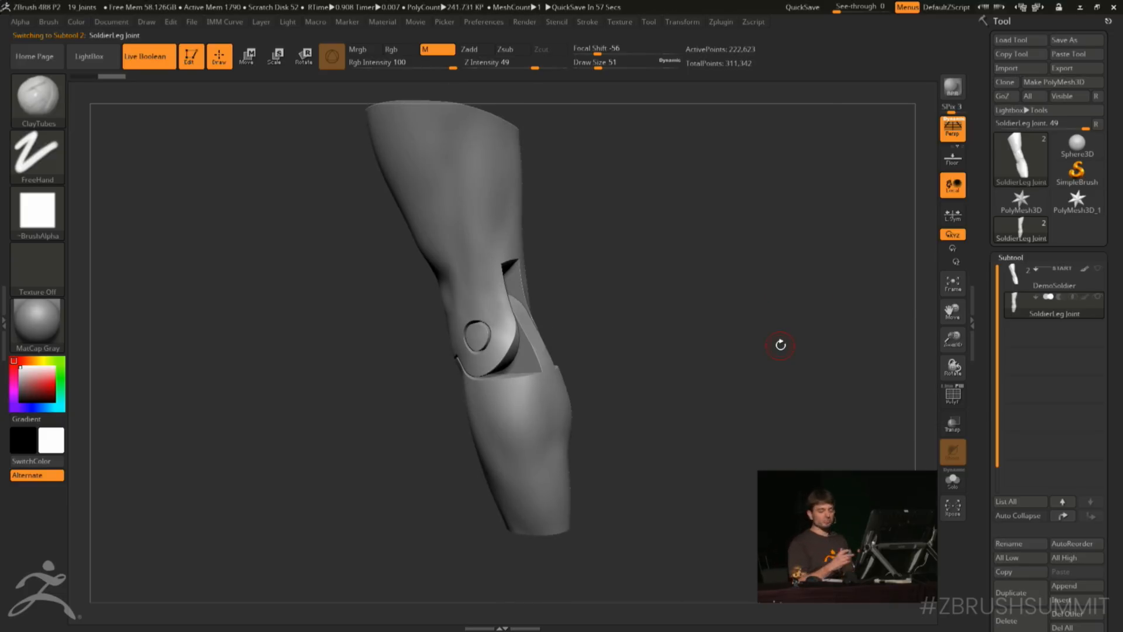
left_click_drag(780, 345, 749, 311)
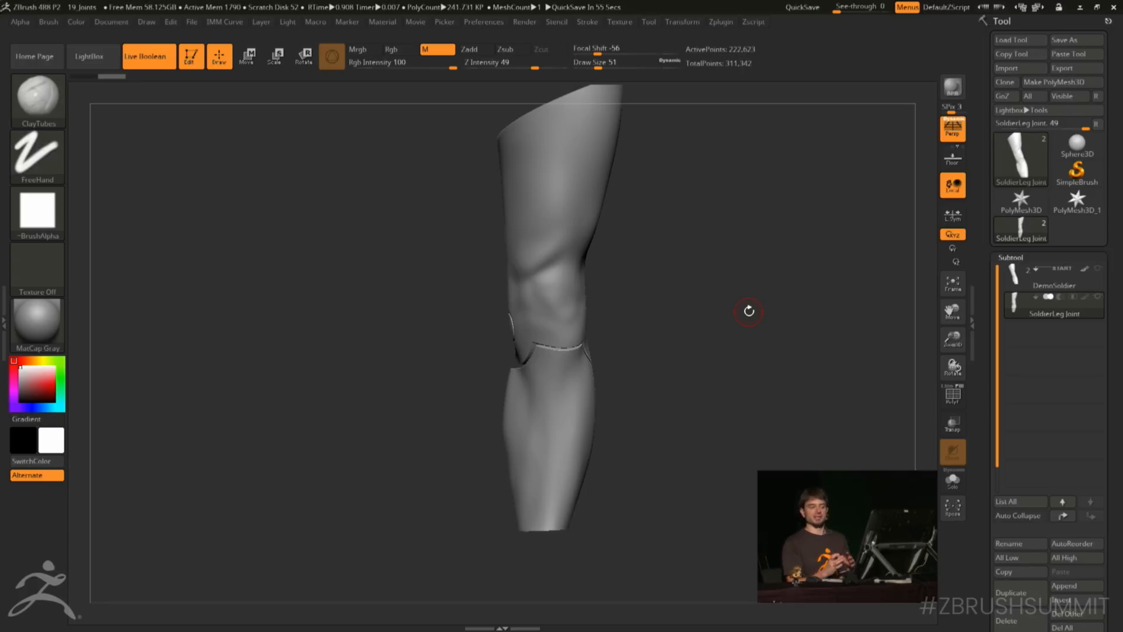
left_click_drag(749, 311, 732, 374)
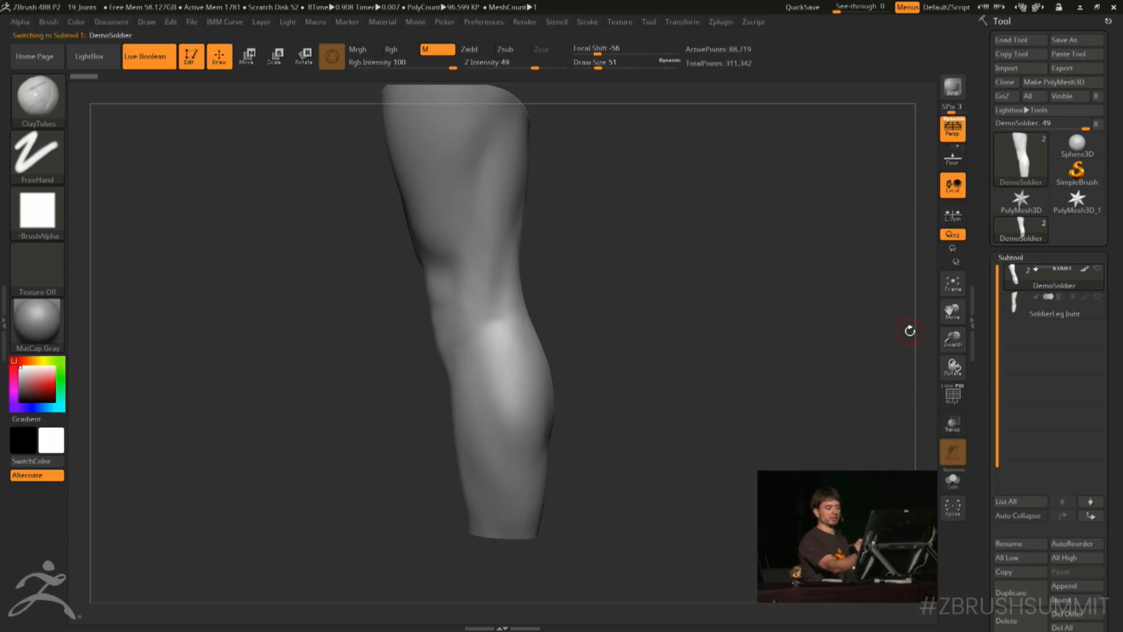
Alternate between the DemoSoldier and SoldierLeg Joint subtools to compare the original leg with the jointed one
left_click(1072, 315)
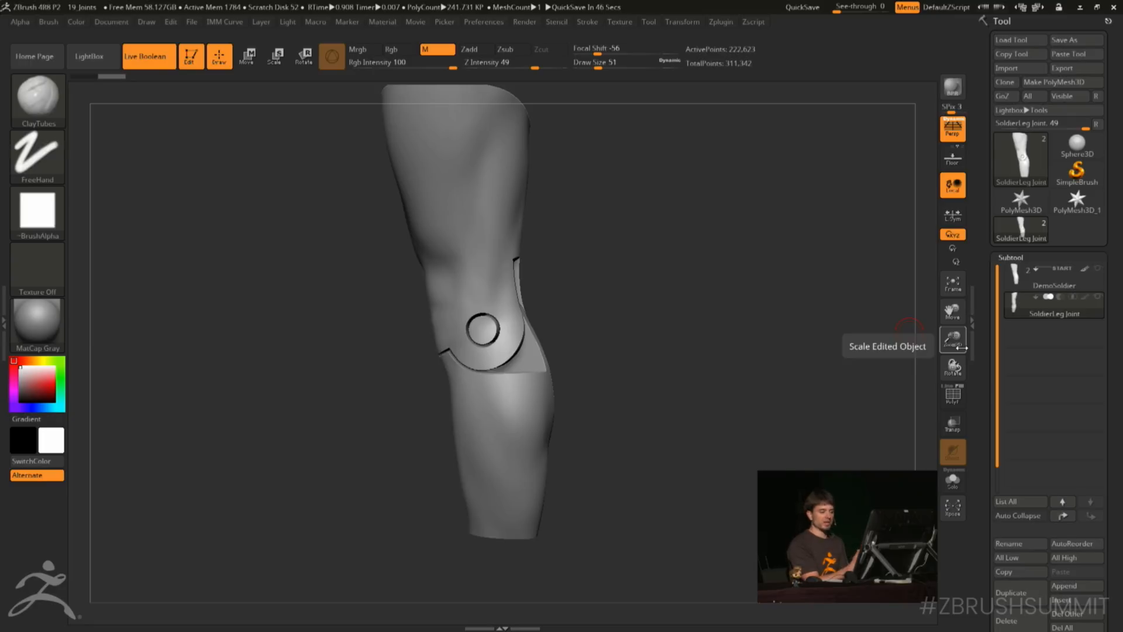
mouse_move(1054, 287)
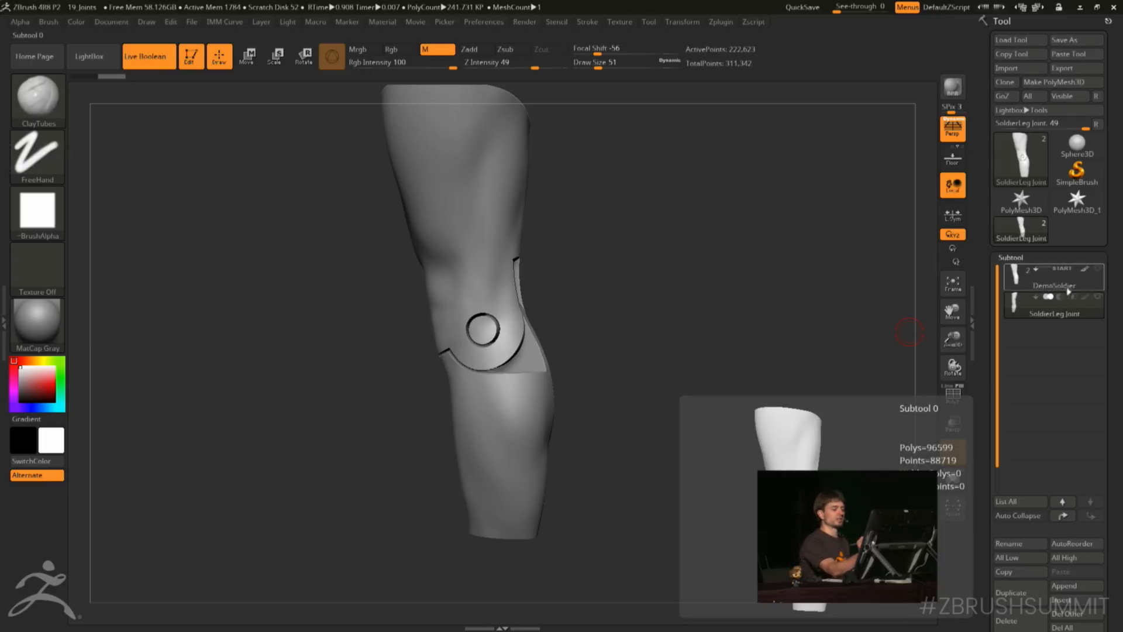
left_click(1056, 287)
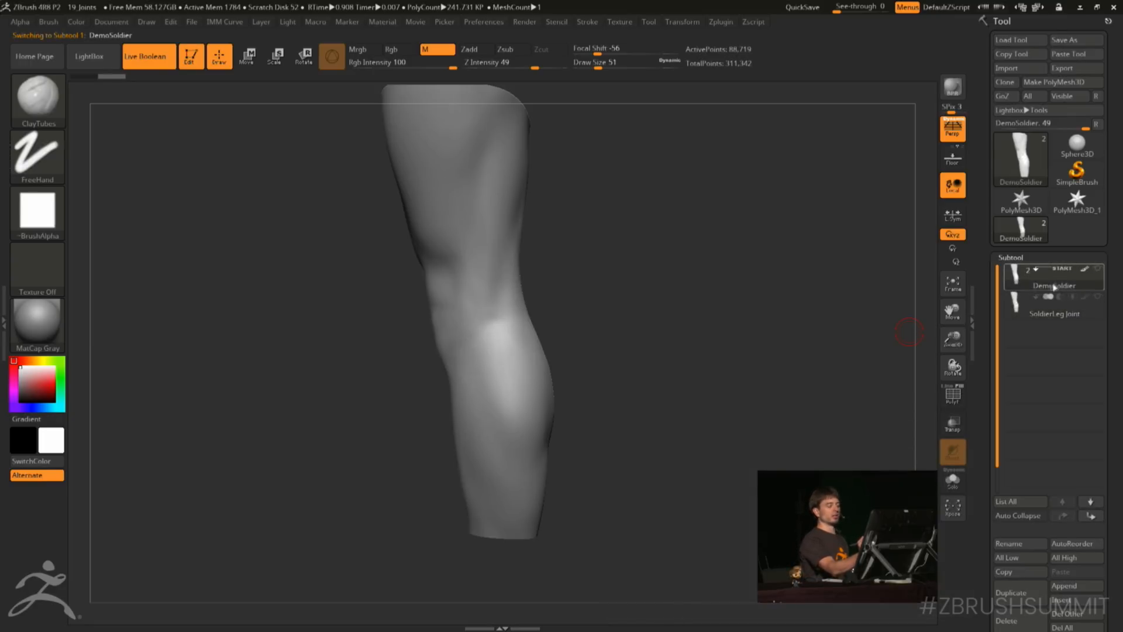
mouse_move(1048, 316)
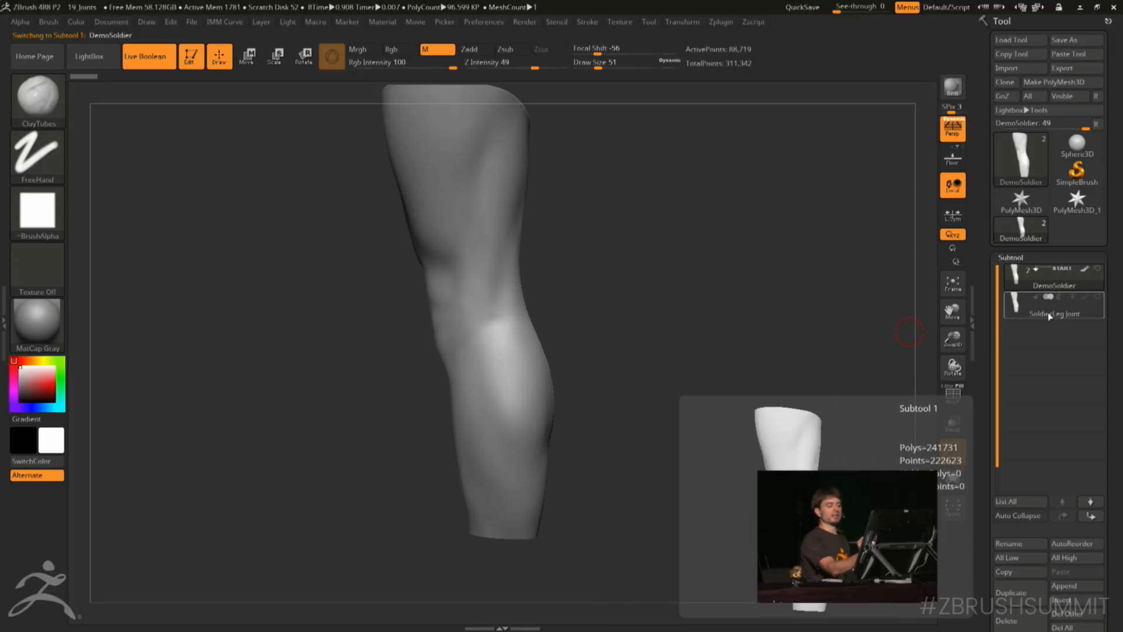
left_click(1050, 314)
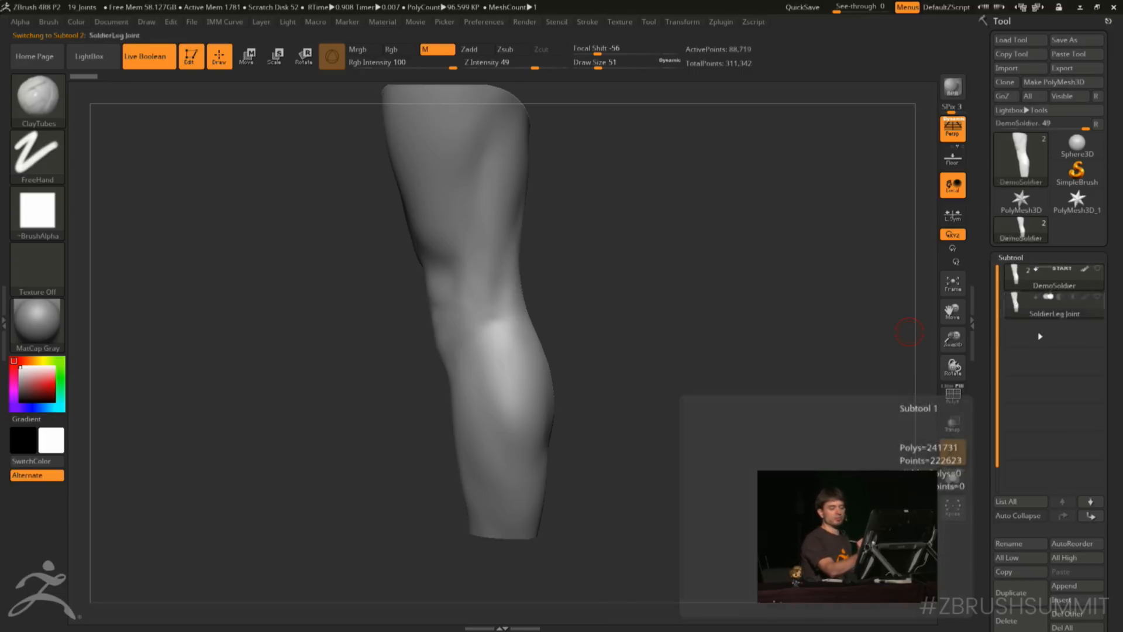
Show both leg subtools together and set SoldierLeg Joint to the subtractive boolean mode
mouse_move(1074, 301)
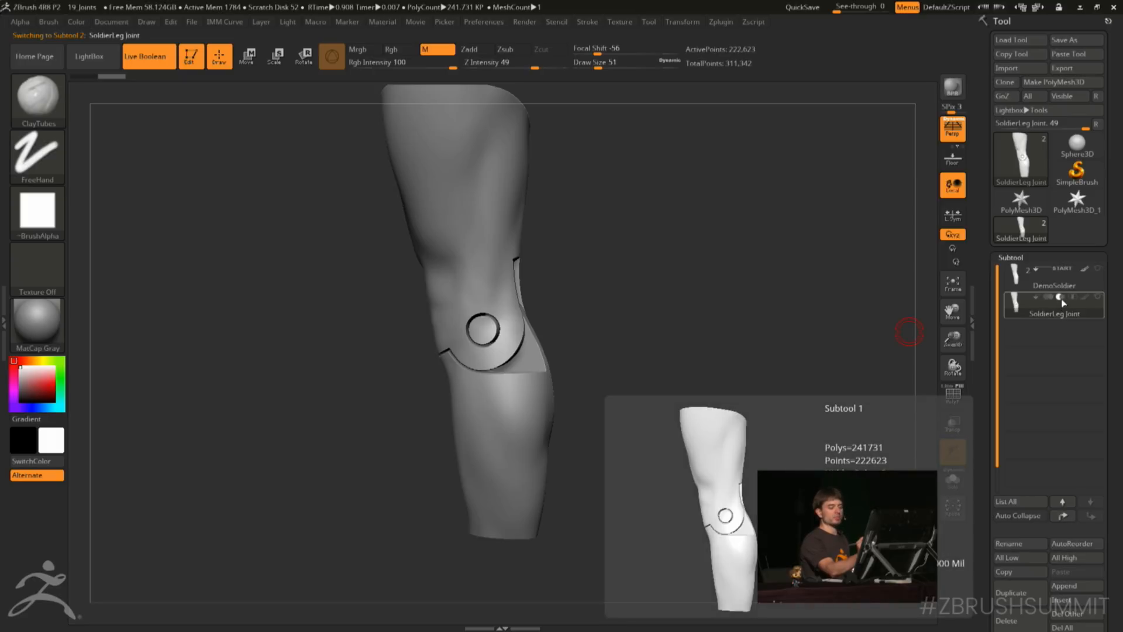
left_click(1097, 268)
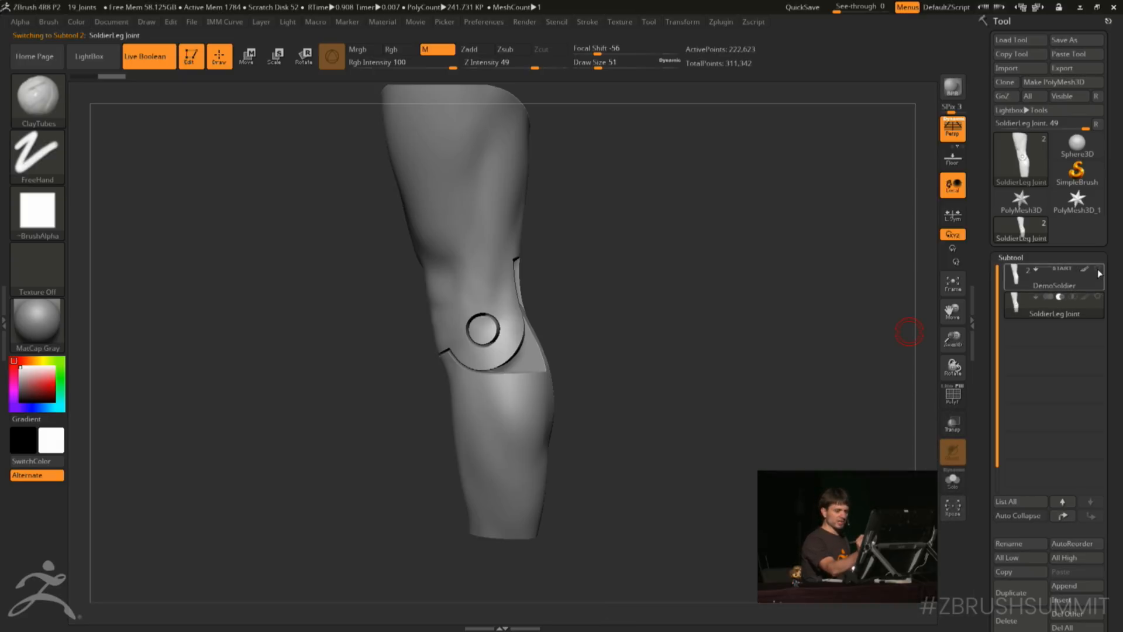
left_click(1051, 297)
left_click(1065, 300)
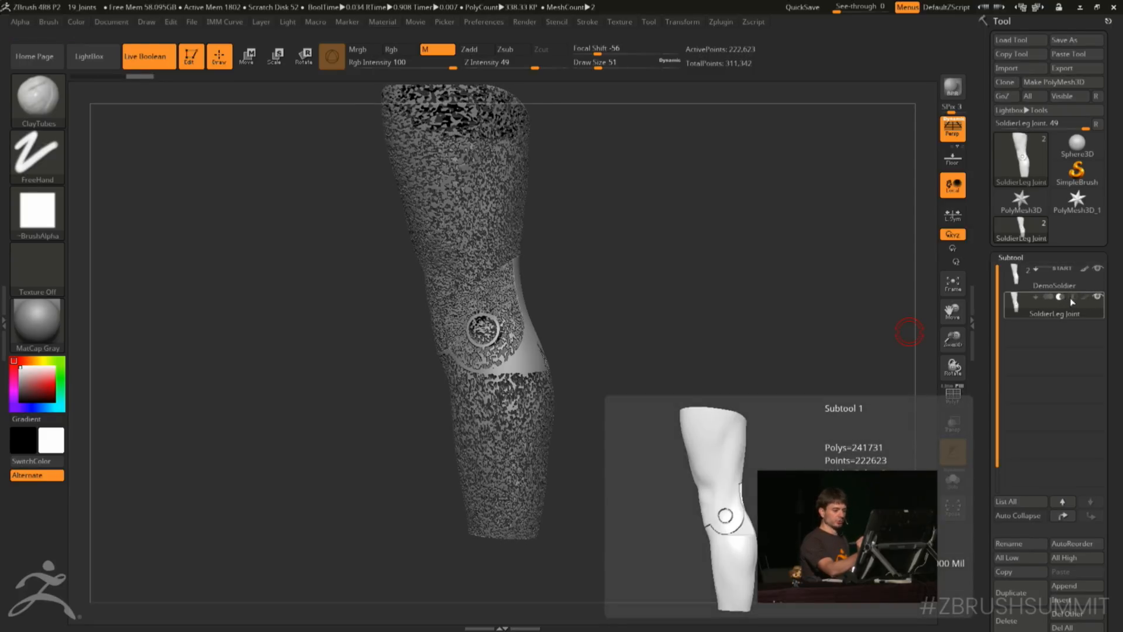
left_click(1062, 297)
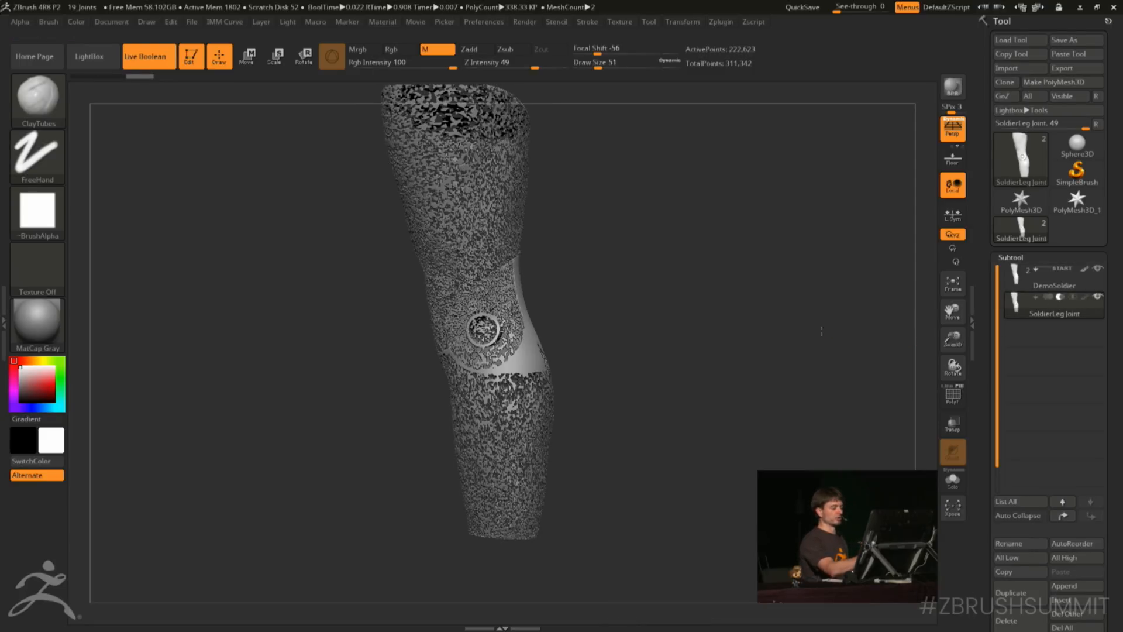
Nudge SoldierLeg Joint slightly off the original leg and examine the isolated knee difference from several sides in Draw mode
left_click_drag(820, 321, 831, 343)
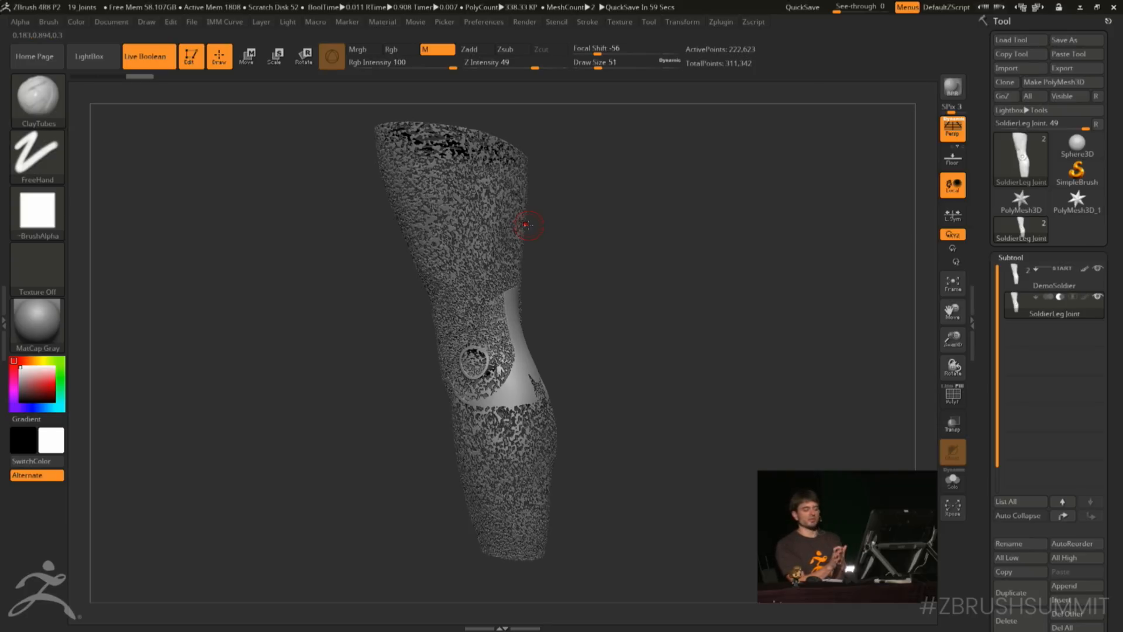
key("w")
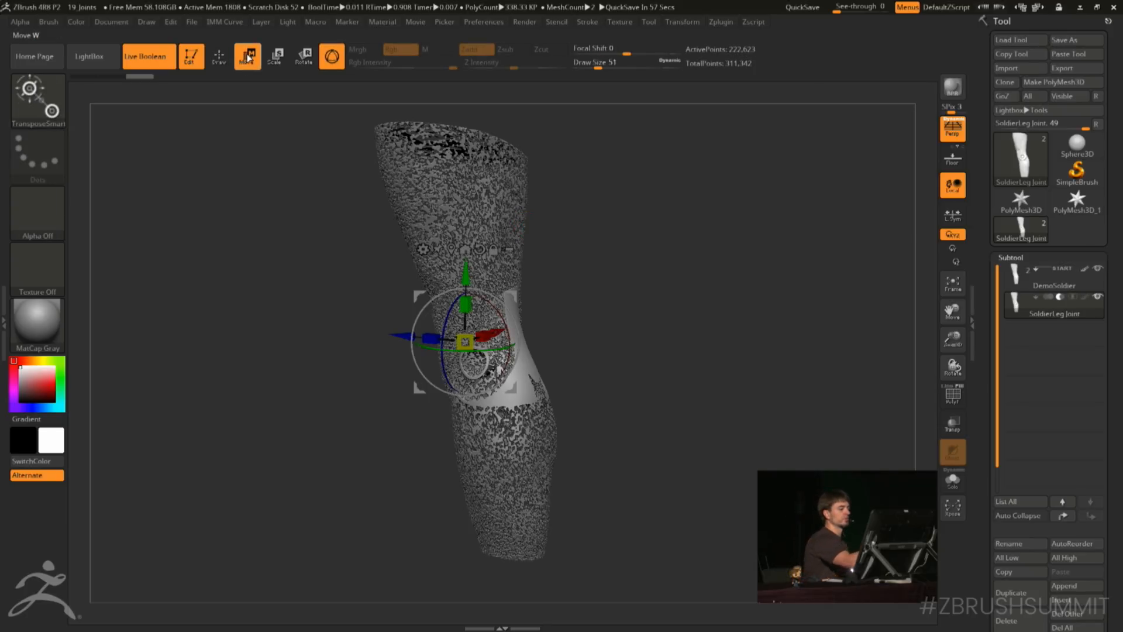
left_click_drag(465, 341, 472, 335)
mouse_move(719, 307)
left_mouse_down()
mouse_move(735, 309)
mouse_move(695, 321)
mouse_move(709, 303)
mouse_move(697, 258)
mouse_move(572, 243)
mouse_move(752, 313)
left_mouse_up()
key("q")
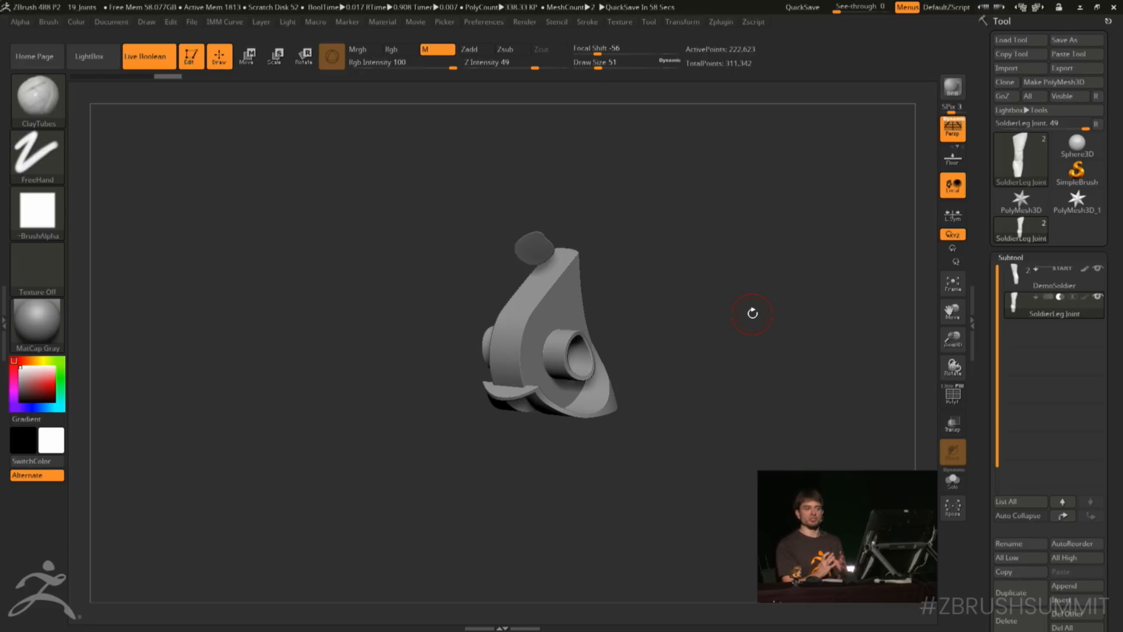
left_click_drag(752, 313, 750, 357)
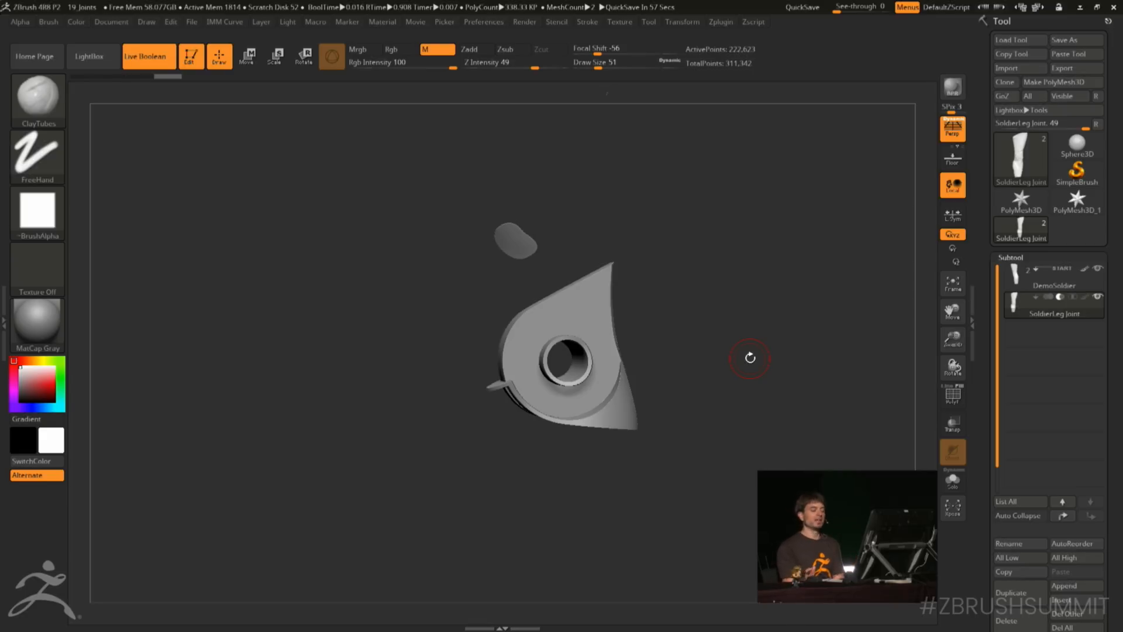
left_click_drag(750, 358, 757, 362)
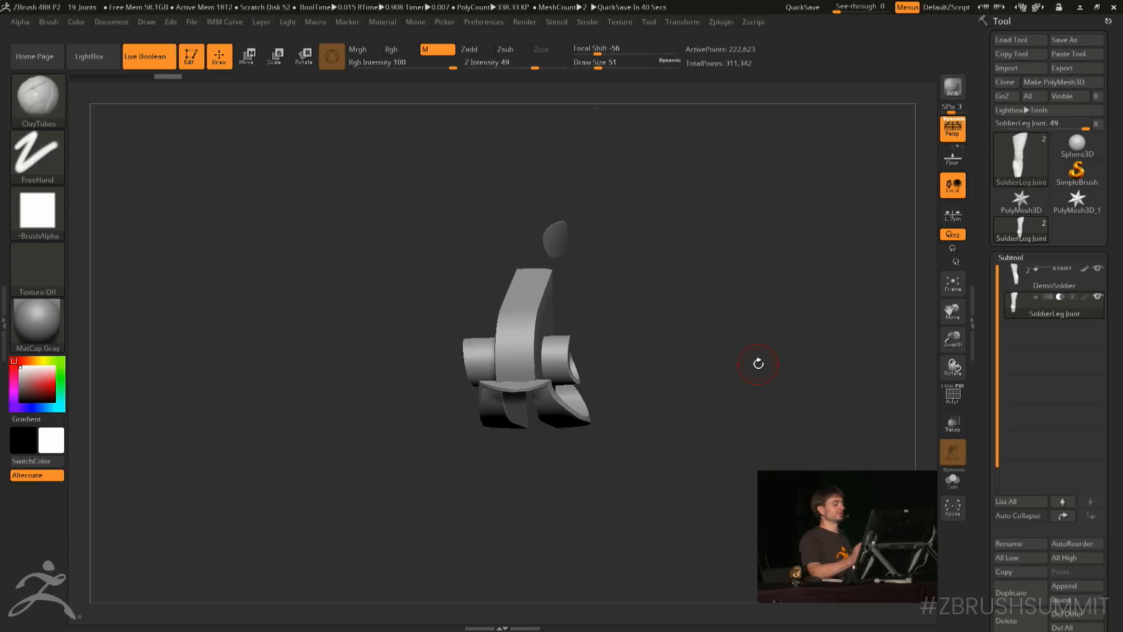
left_click_drag(772, 341, 771, 340)
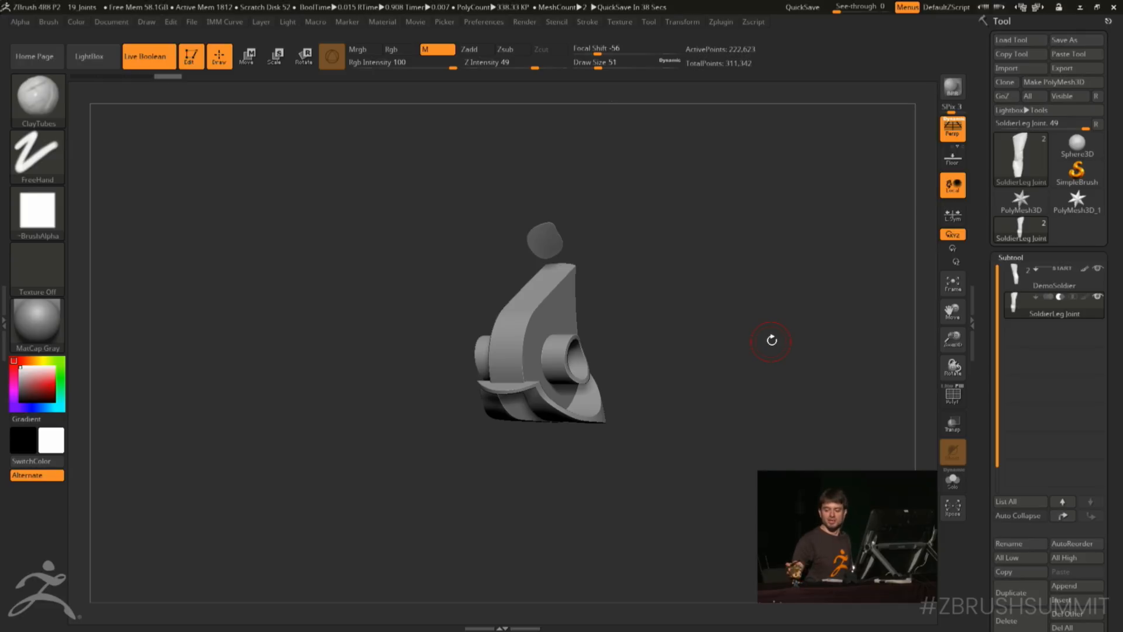